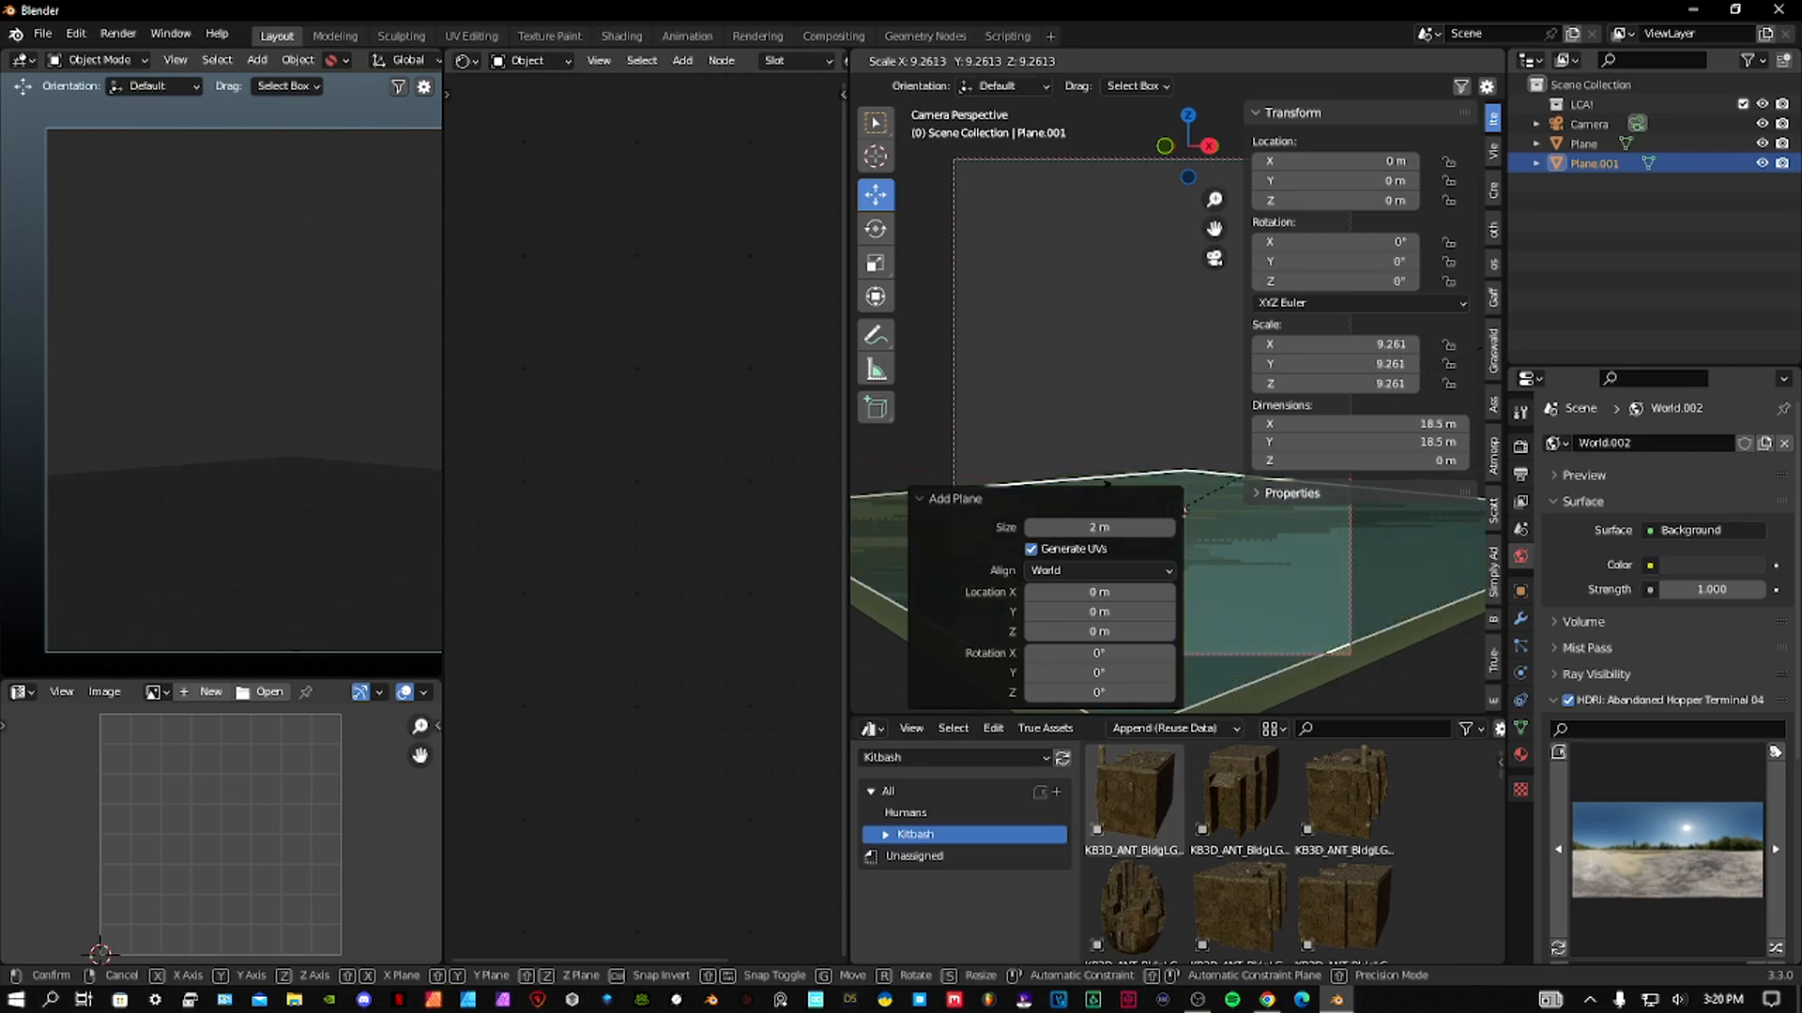
Scale the new plane up to about 9.74 and lower it about 0.12 m along Z.
{"action": "left_click", "coordinate": [1169, 469]}
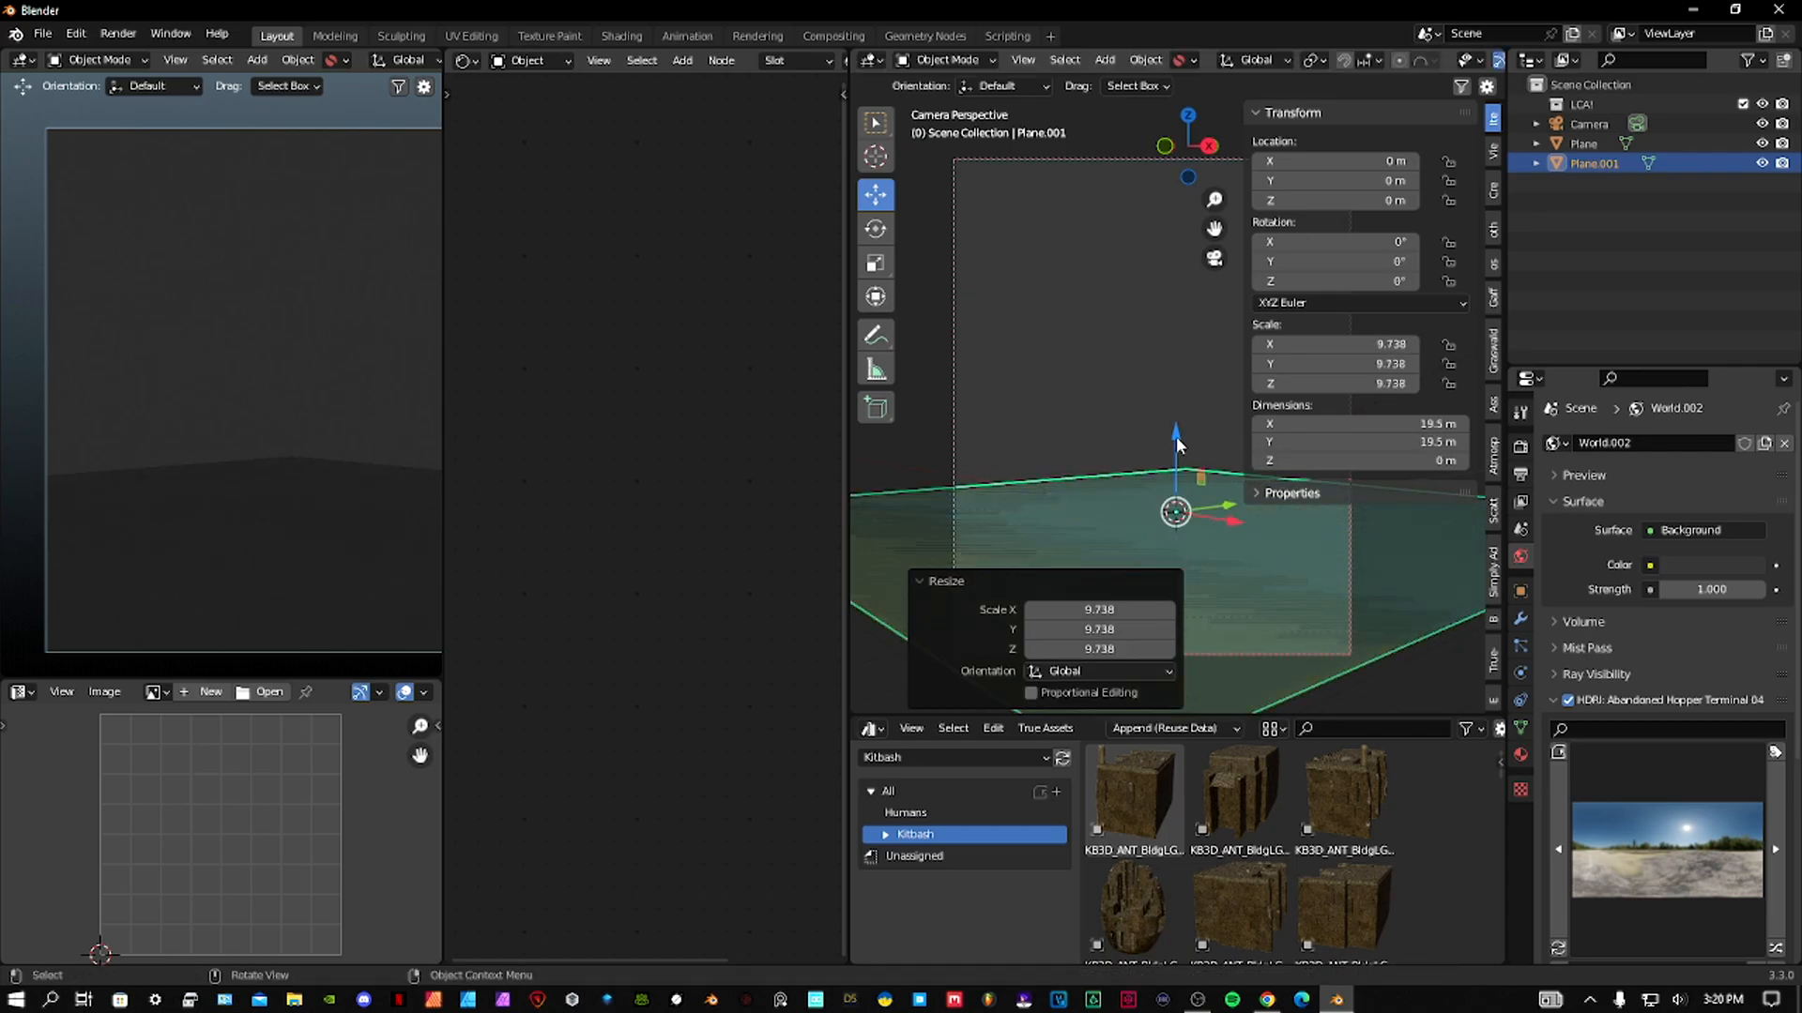
{"action": "left_click_drag", "start_coordinate": [1181, 437], "coordinate": [1172, 332]}
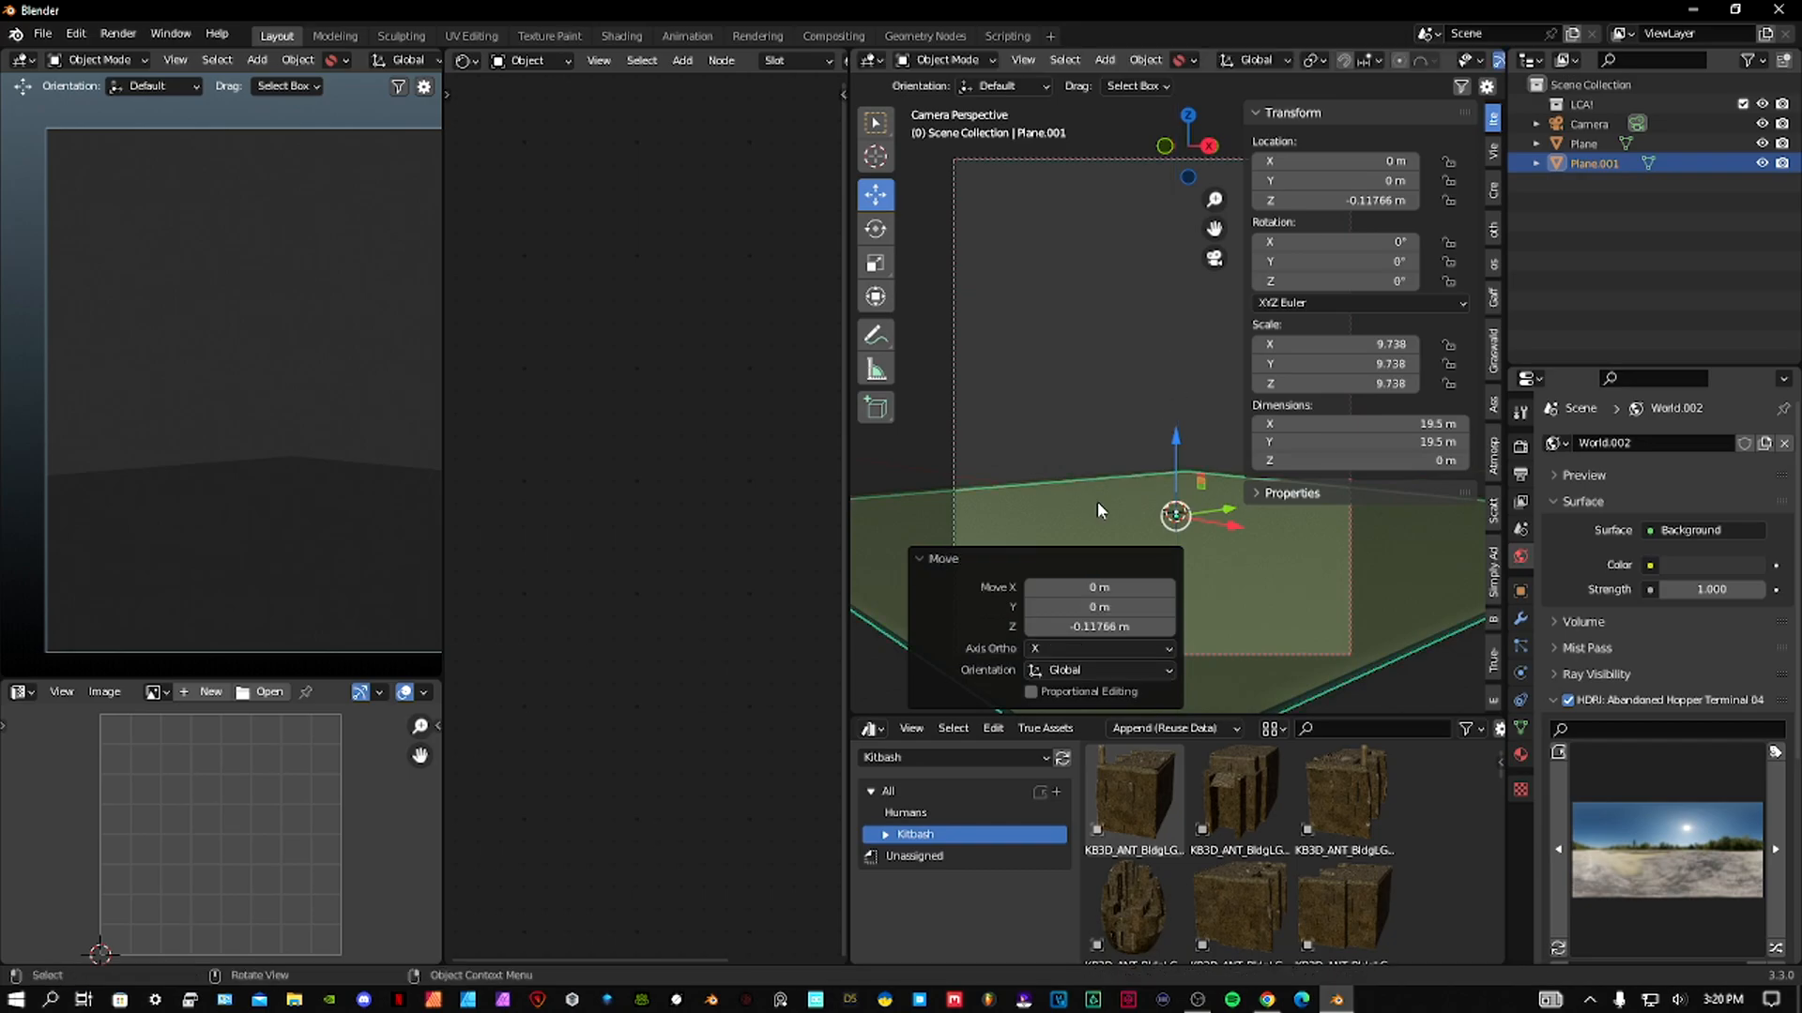
Give the upper plane a new material with specular, roughness and sheen tint at 0, transmission 1 and IOR 1.320.
{"action": "left_click", "coordinate": [1098, 501]}
{"action": "left_click", "coordinate": [1520, 754]}
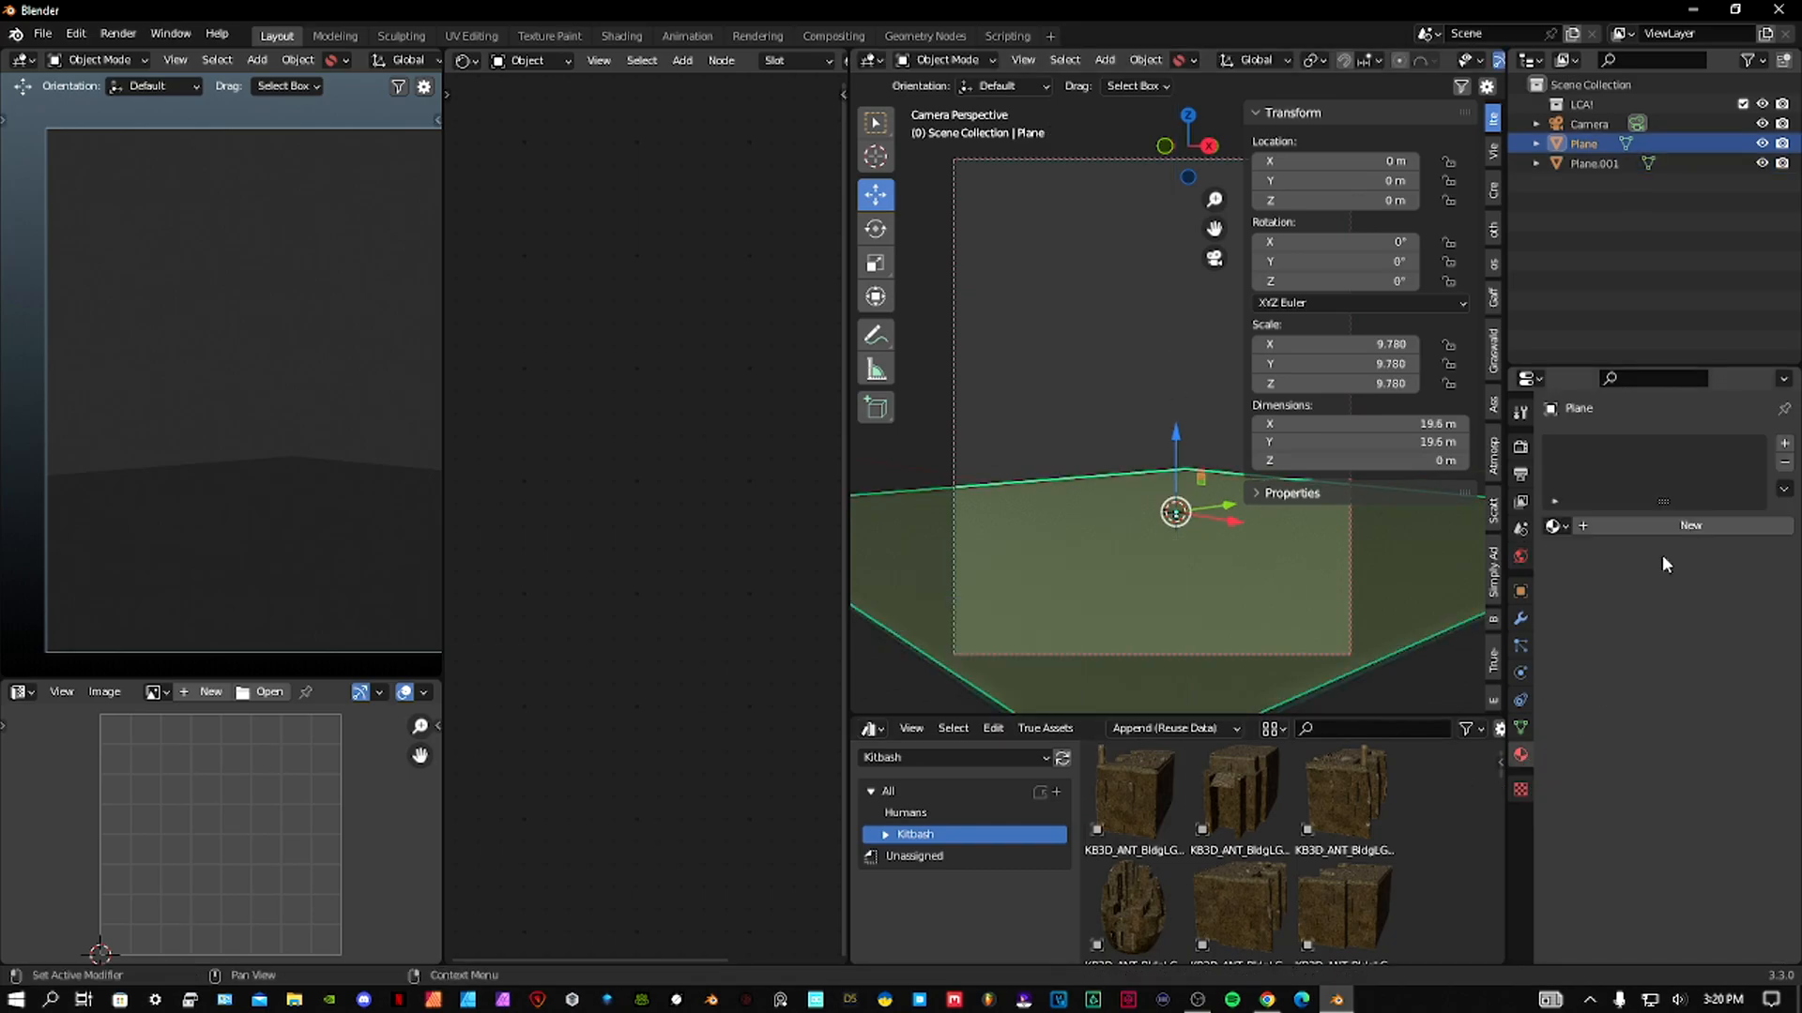
{"action": "left_click", "coordinate": [1668, 522]}
{"action": "middle_click_drag", "start_coordinate": [752, 484], "coordinate": [657, 449]}
{"action": "key", "text": "BackSpace"}
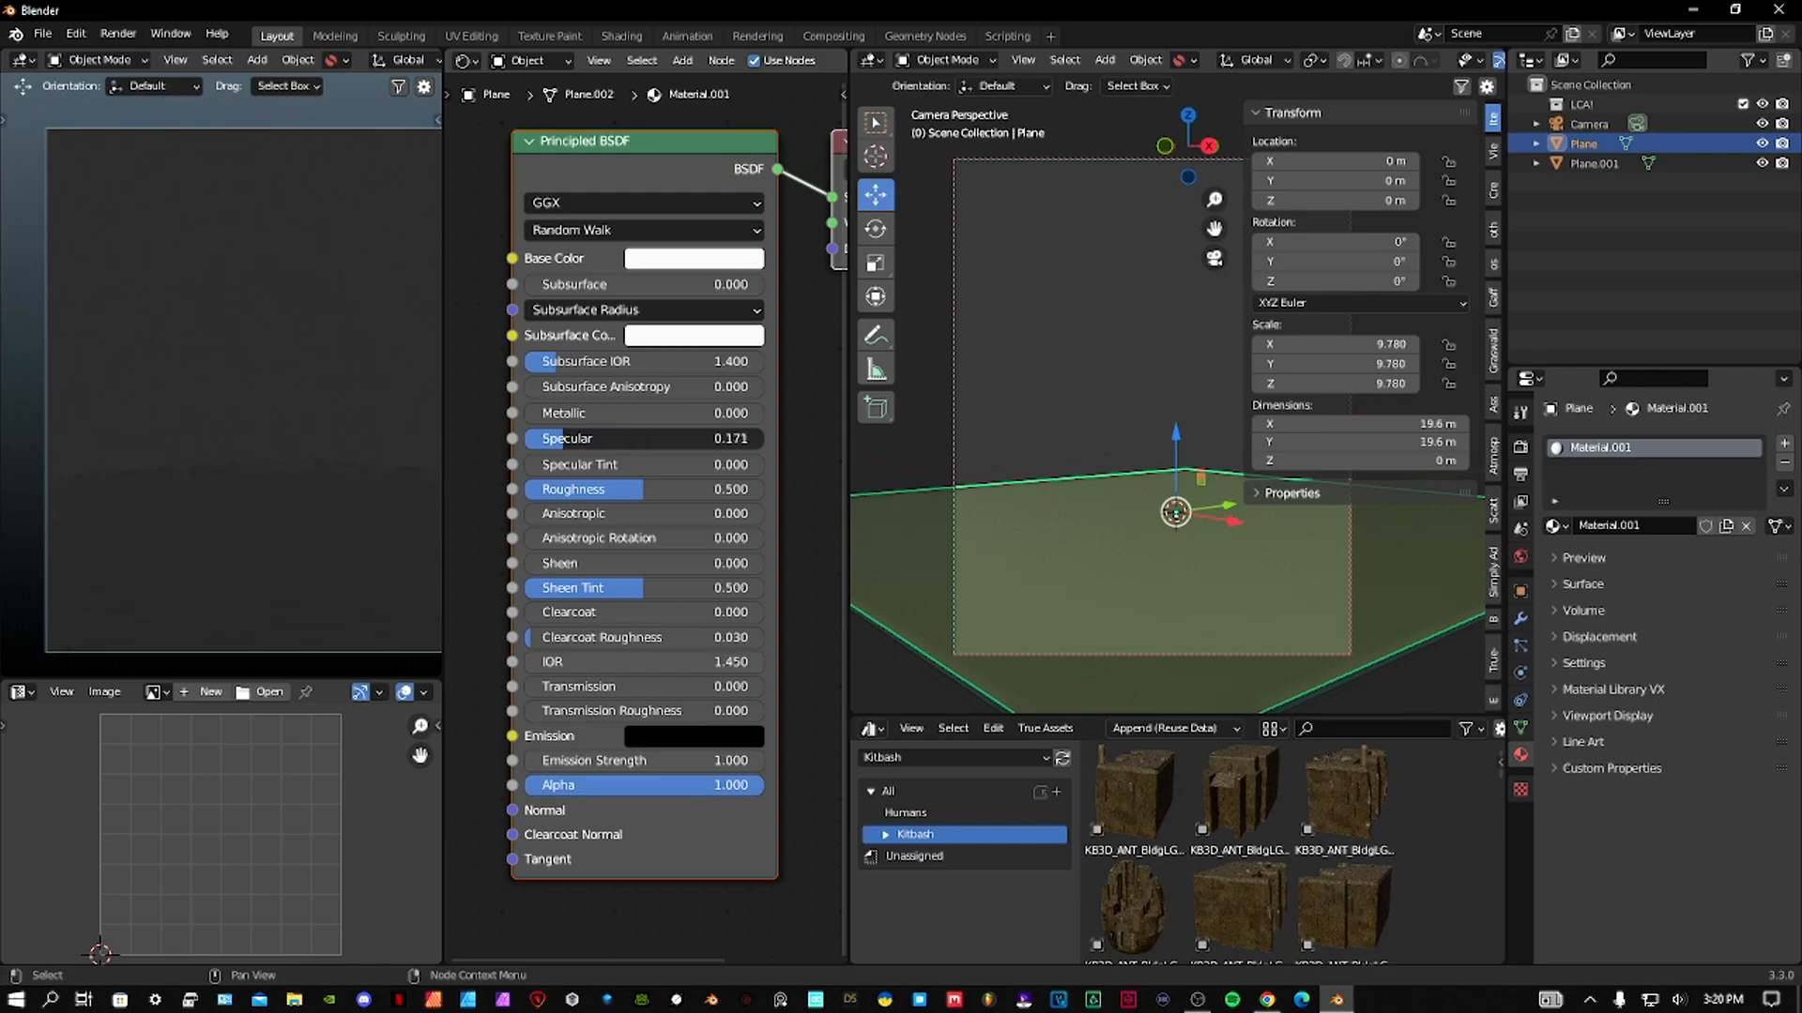
{"action": "key", "text": "BackSpace"}
{"action": "key", "text": "BackSpace"}
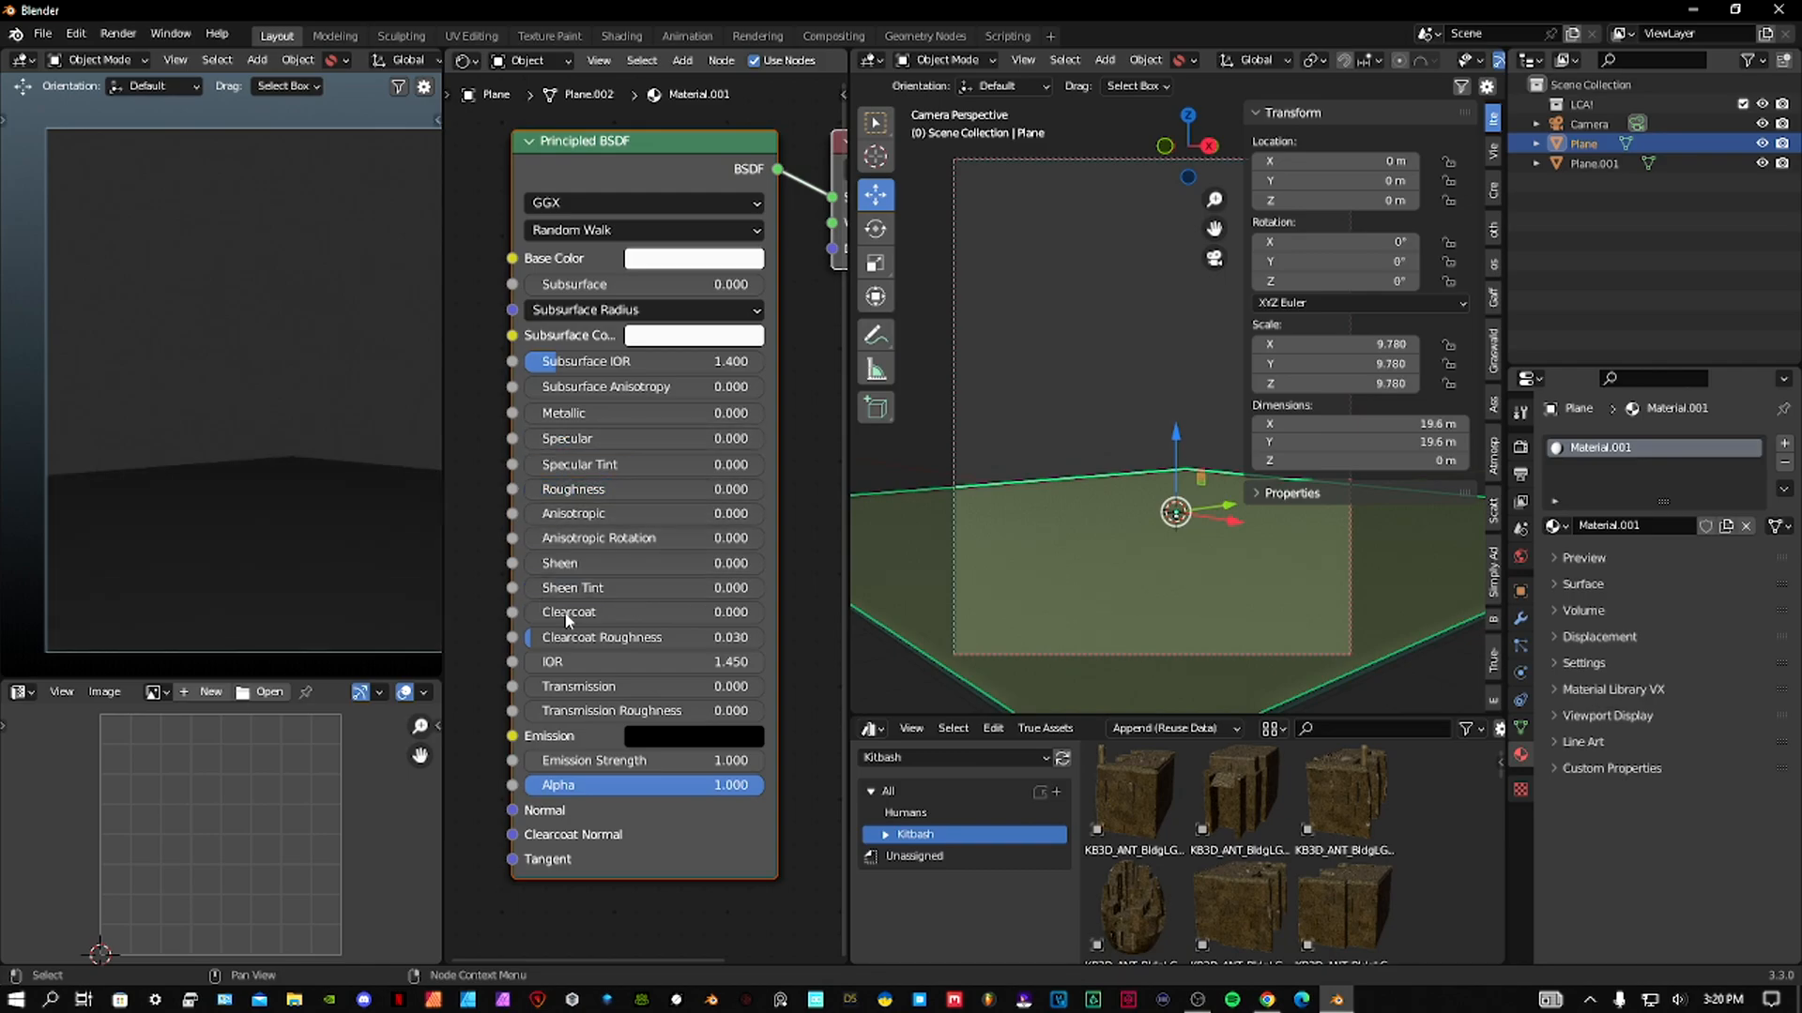
{"action": "left_click_drag", "start_coordinate": [647, 686], "coordinate": [760, 686]}
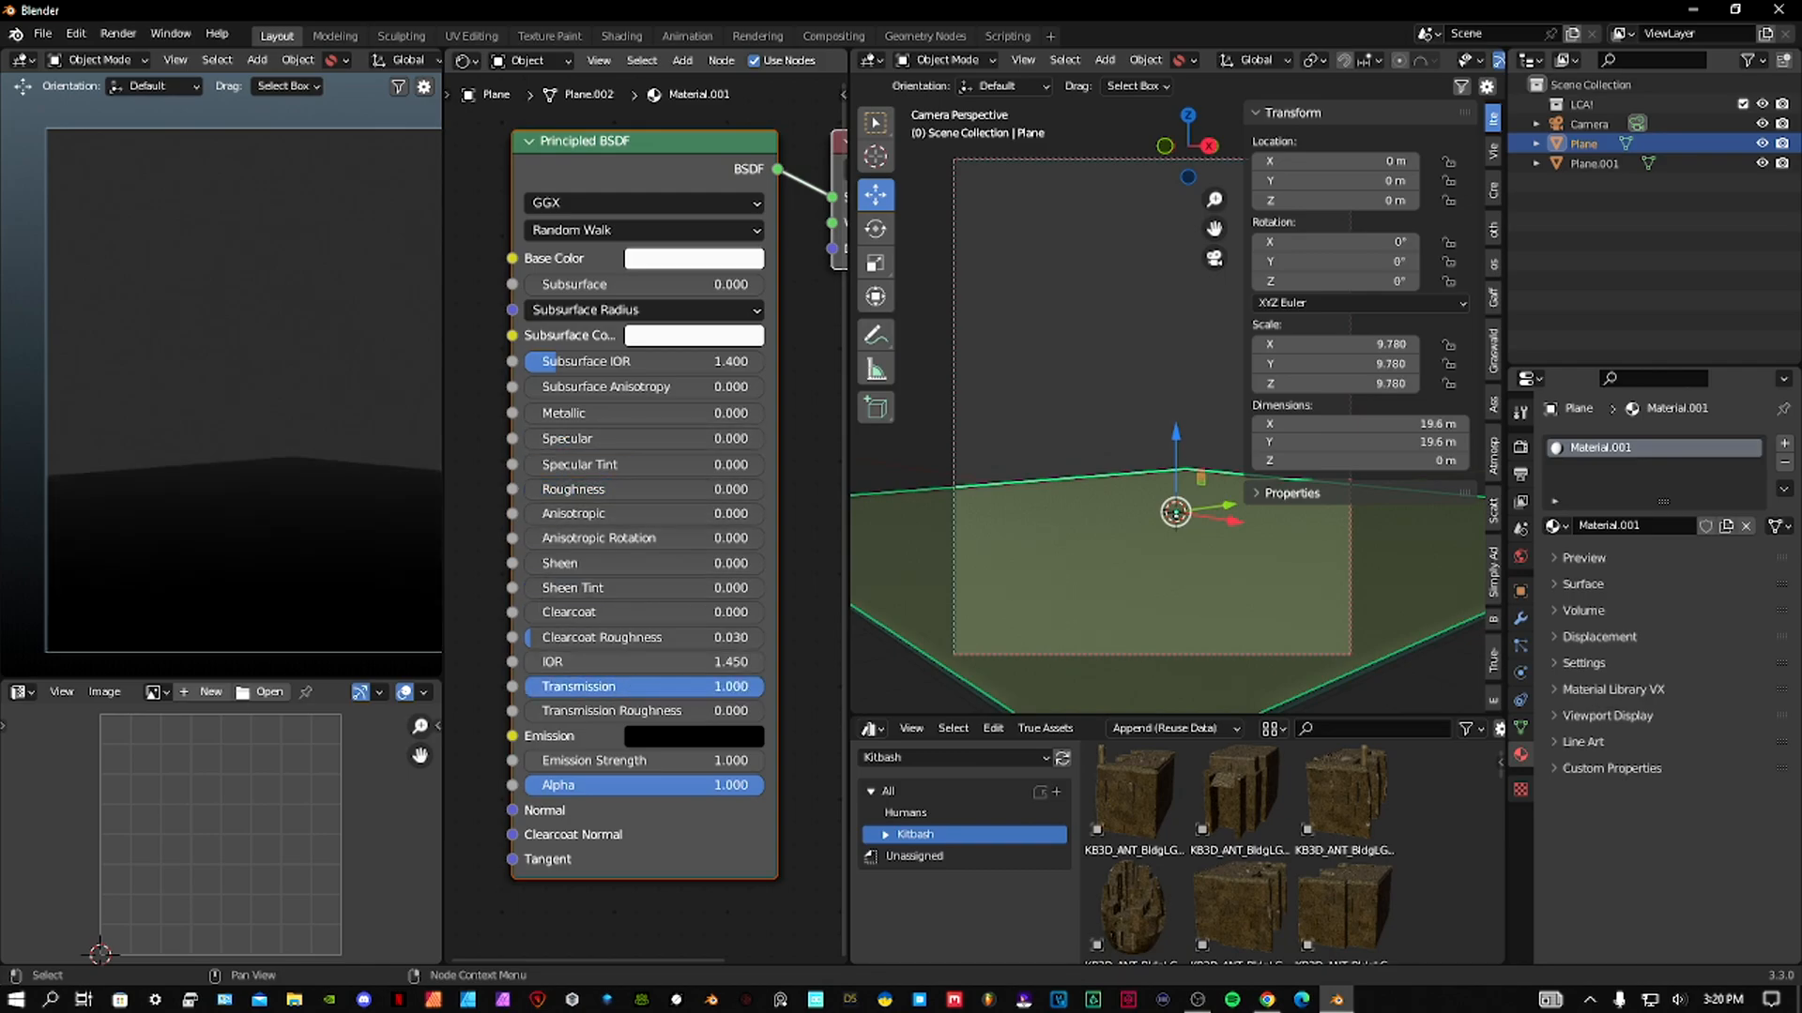
{"action": "left_click", "coordinate": [722, 670]}
Start an Images as Planes import and browse to the high res skies folder.
{"action": "left_click", "coordinate": [1082, 407]}
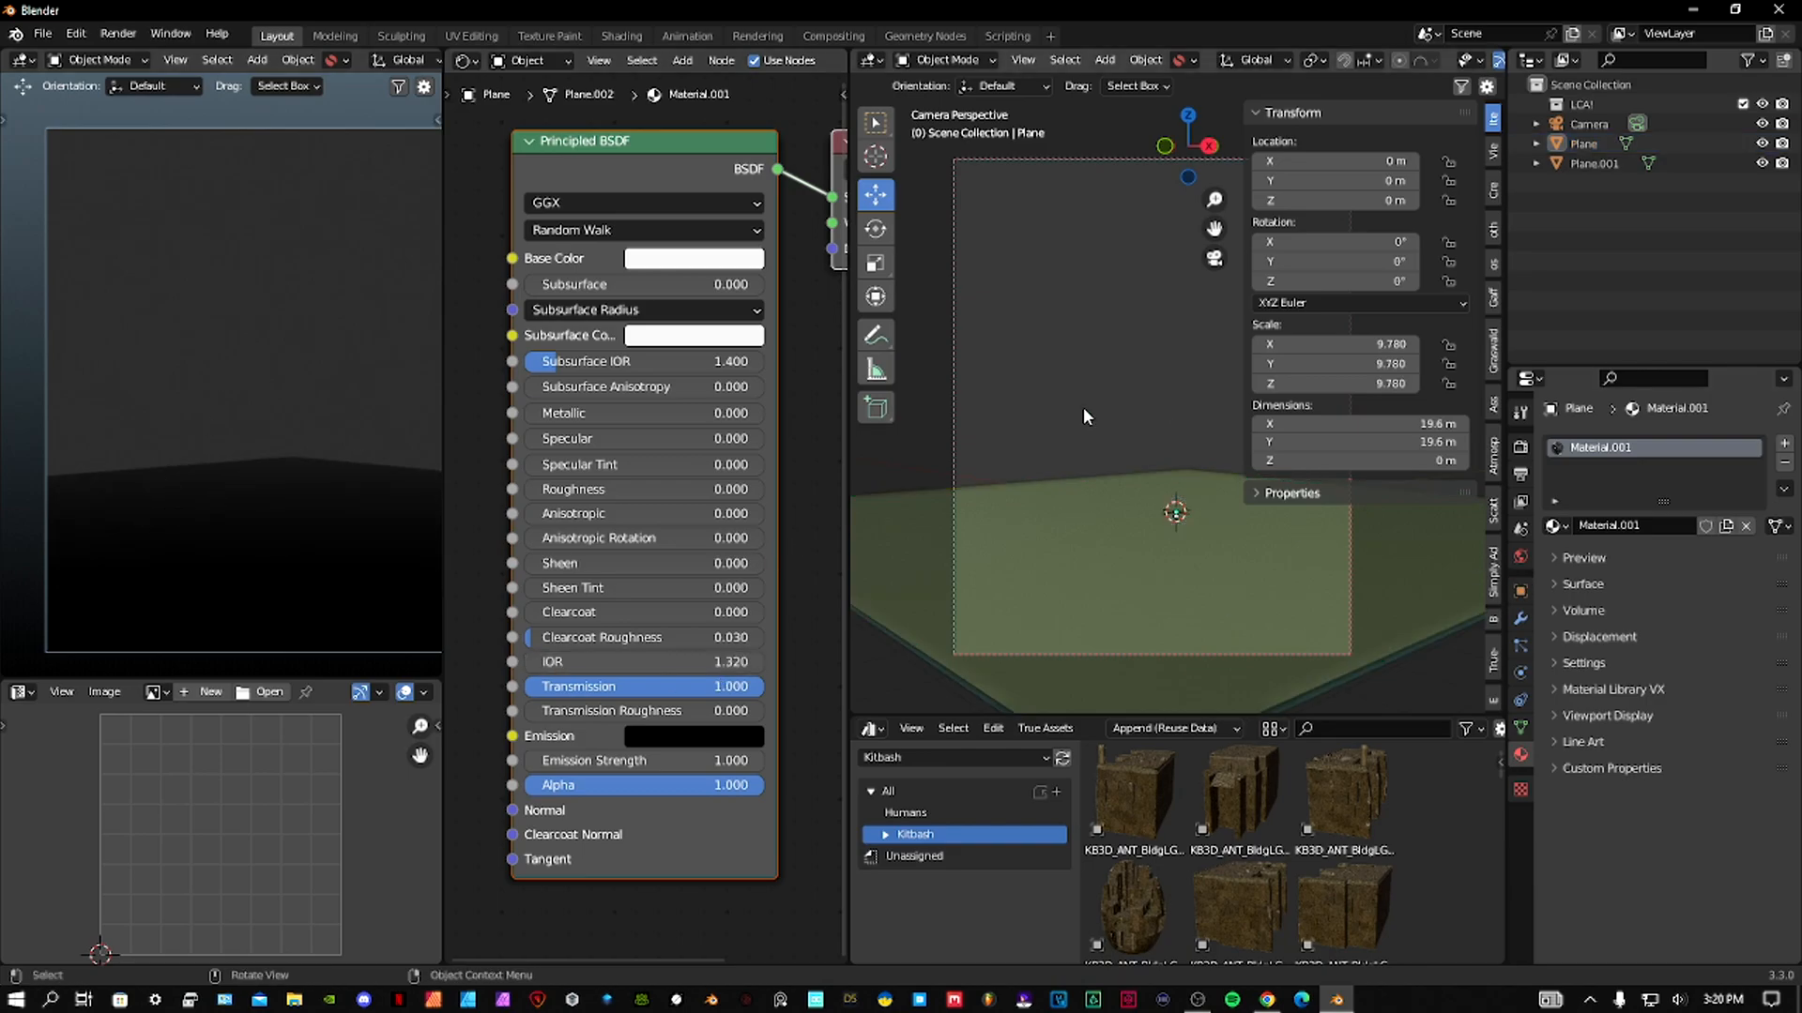
{"action": "key", "text": "shift+a"}
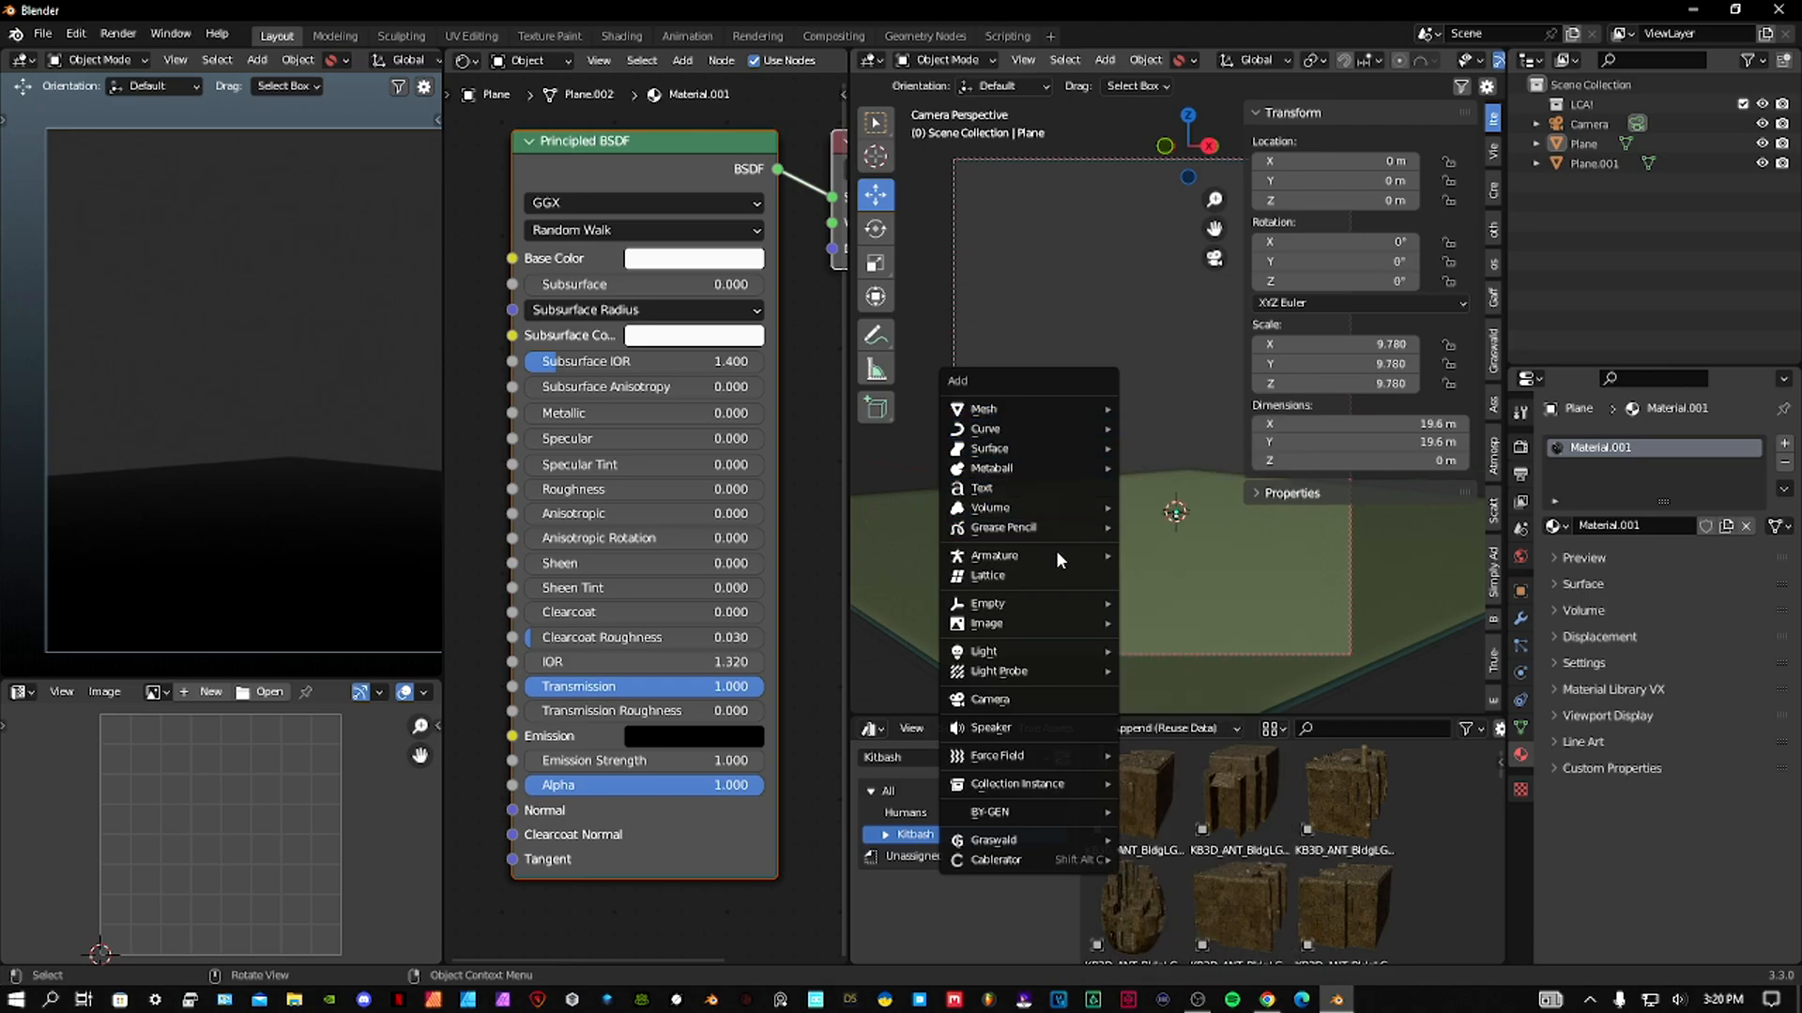
{"action": "mouse_move", "coordinate": [1035, 627]}
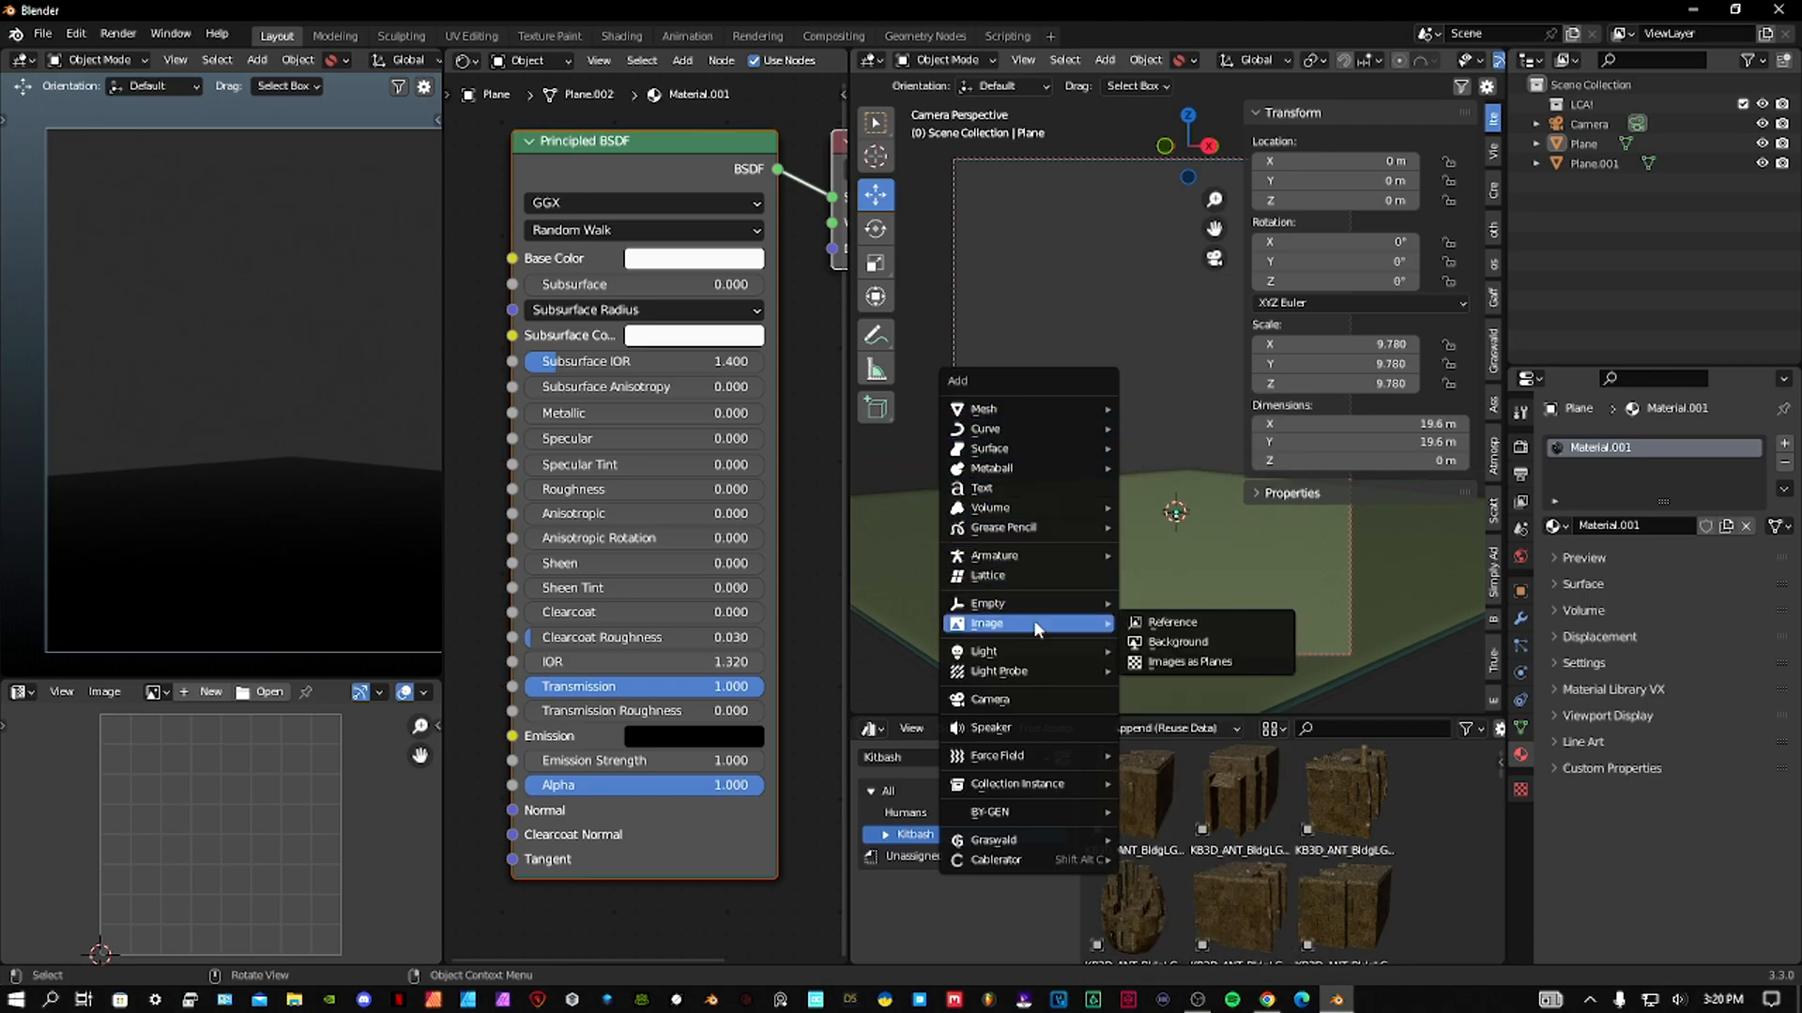
{"action": "left_click", "coordinate": [1181, 657]}
{"action": "left_click", "coordinate": [1340, 211]}
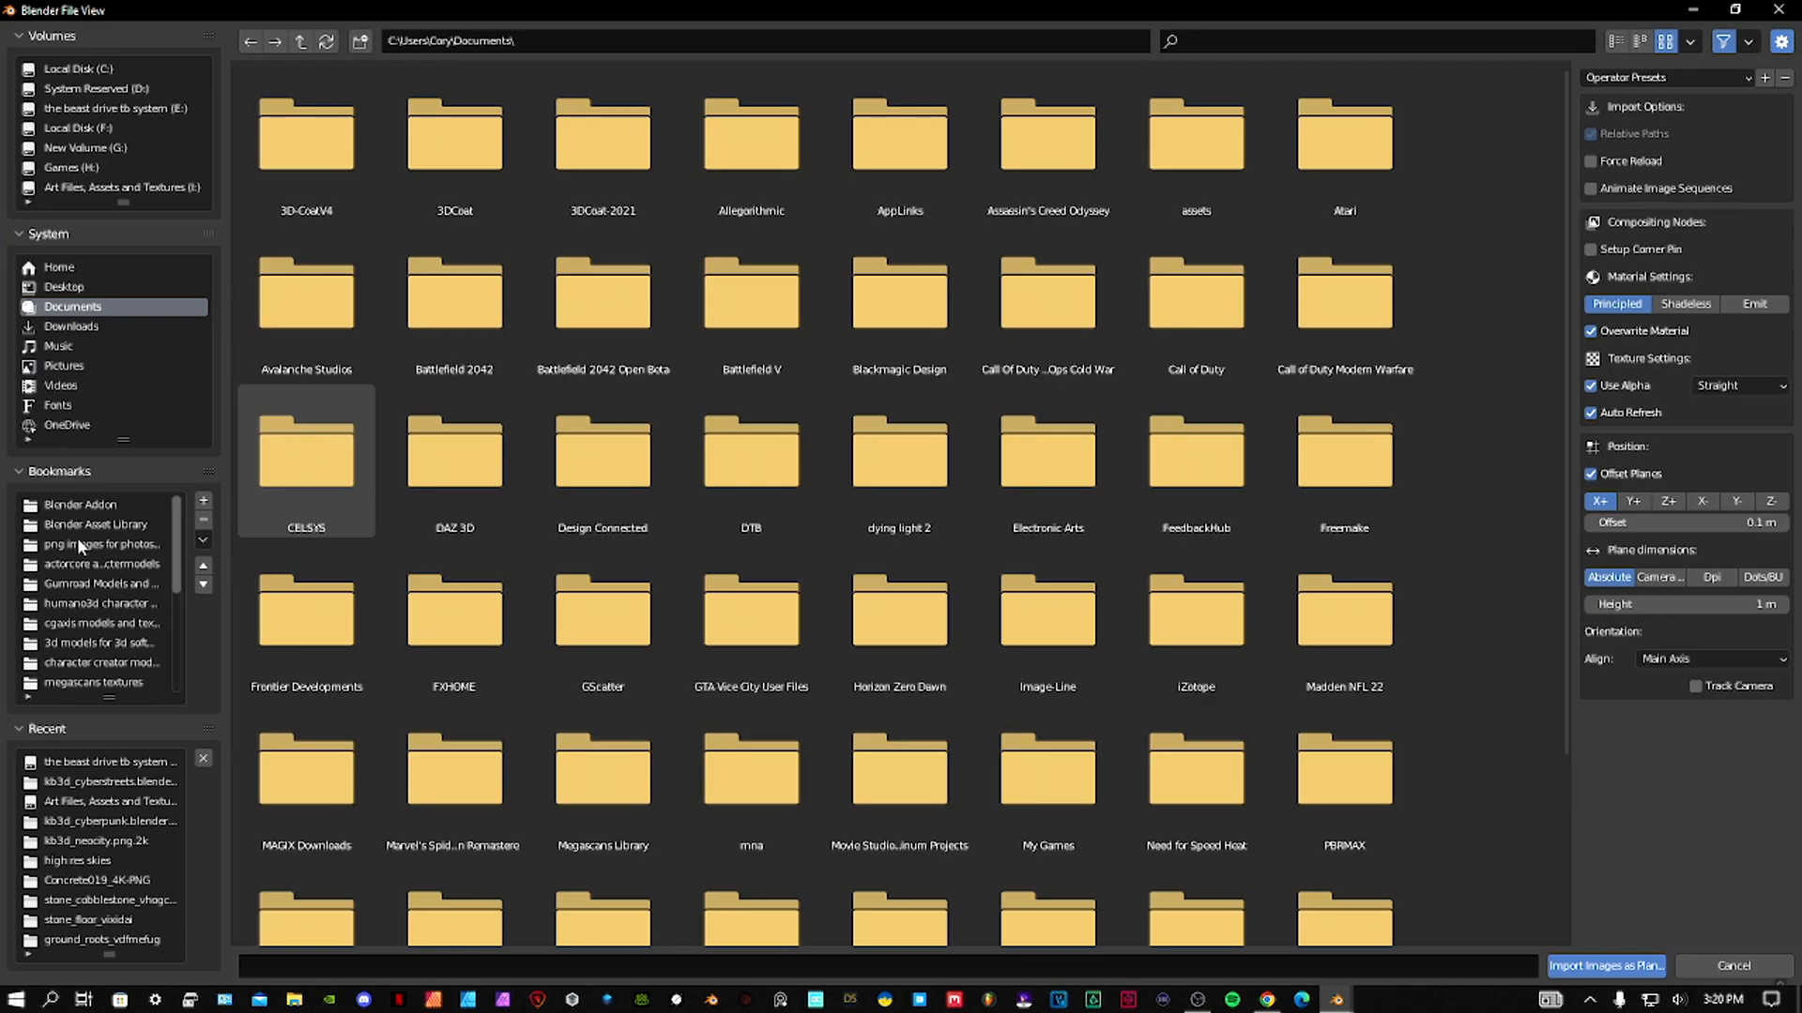
{"action": "scroll", "coordinate": [93, 594], "scroll_direction": "down", "scroll_amount": 2}
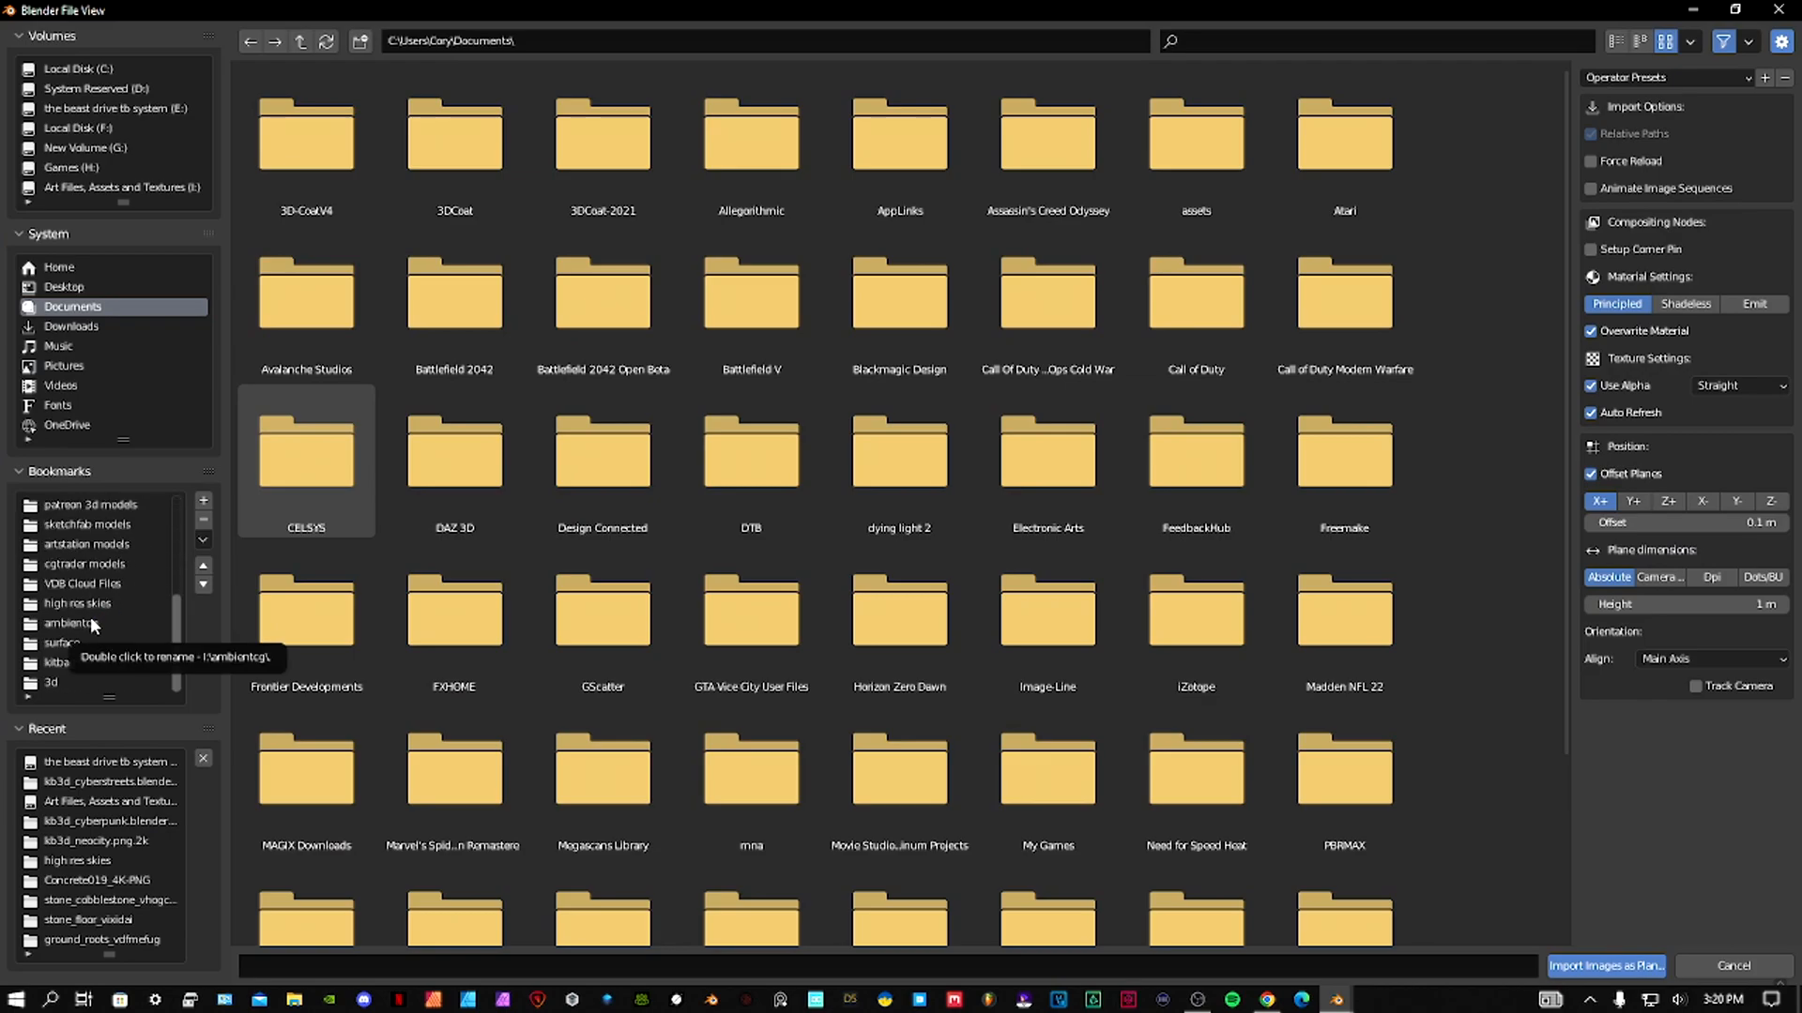
{"action": "left_click", "coordinate": [99, 605]}
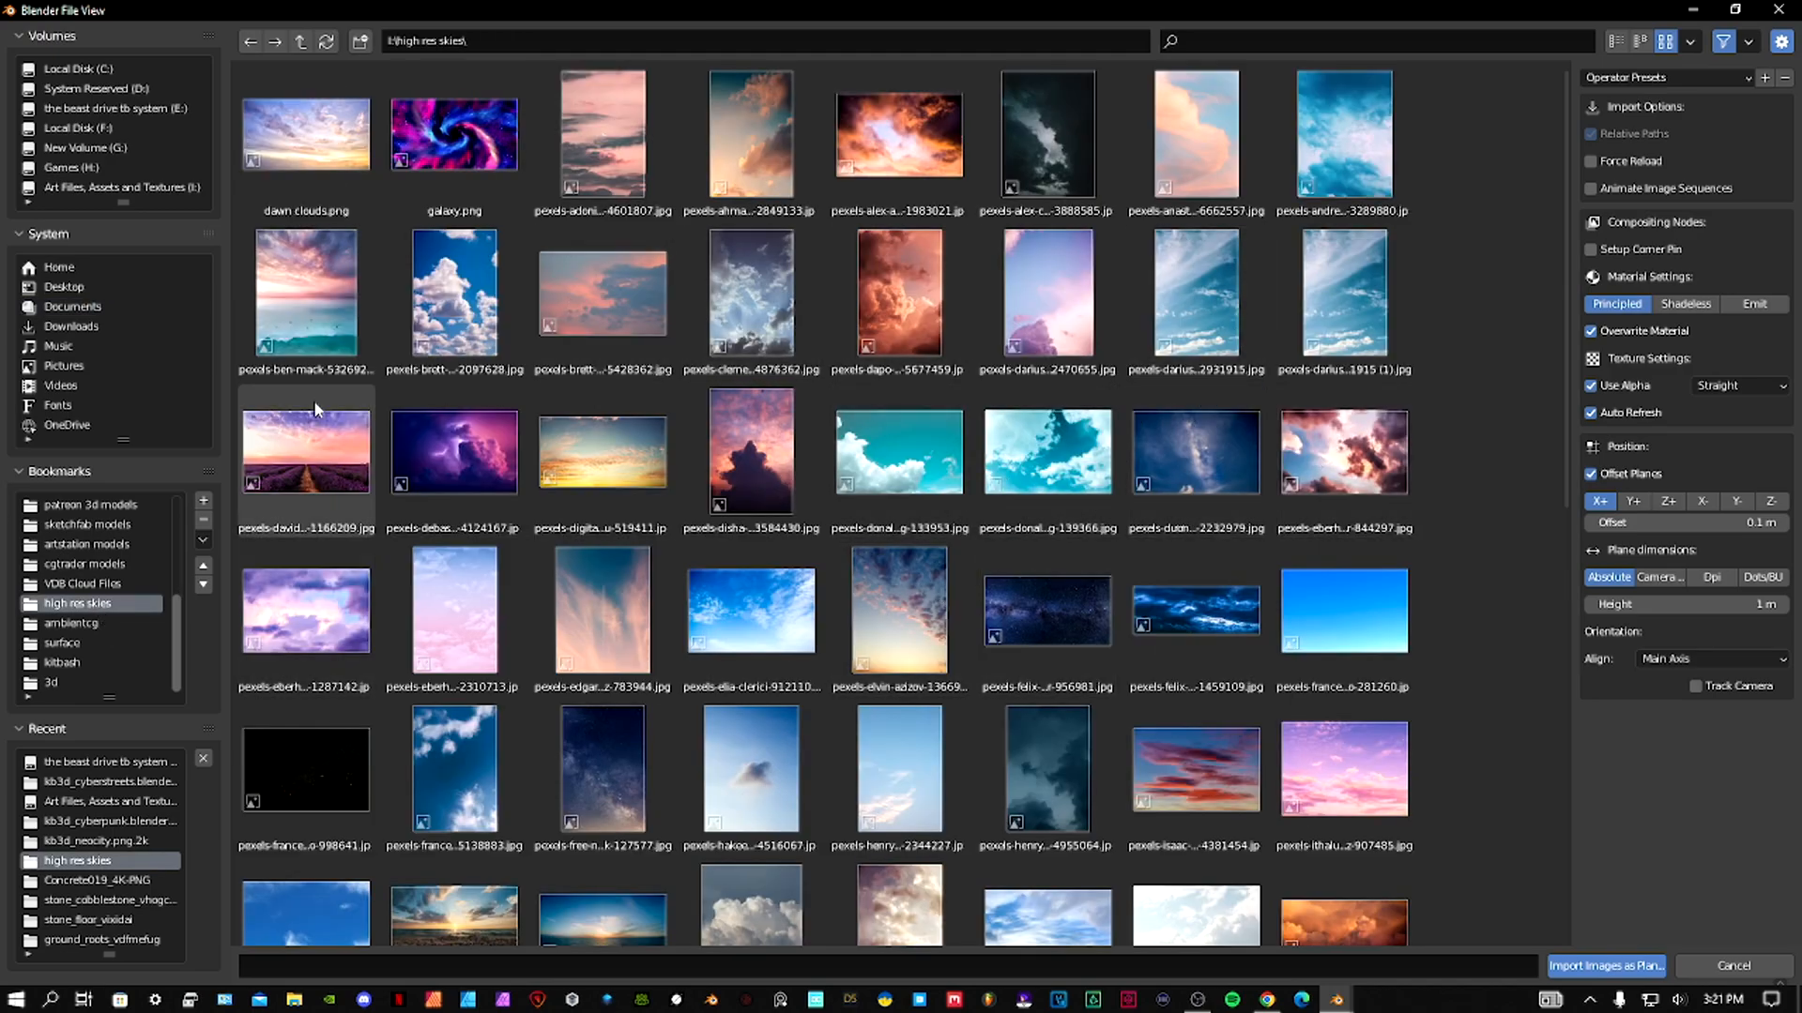
Import the pink sunset sky over turquoise sea photo as a plane with an Emit material.
{"action": "left_click", "coordinate": [319, 312]}
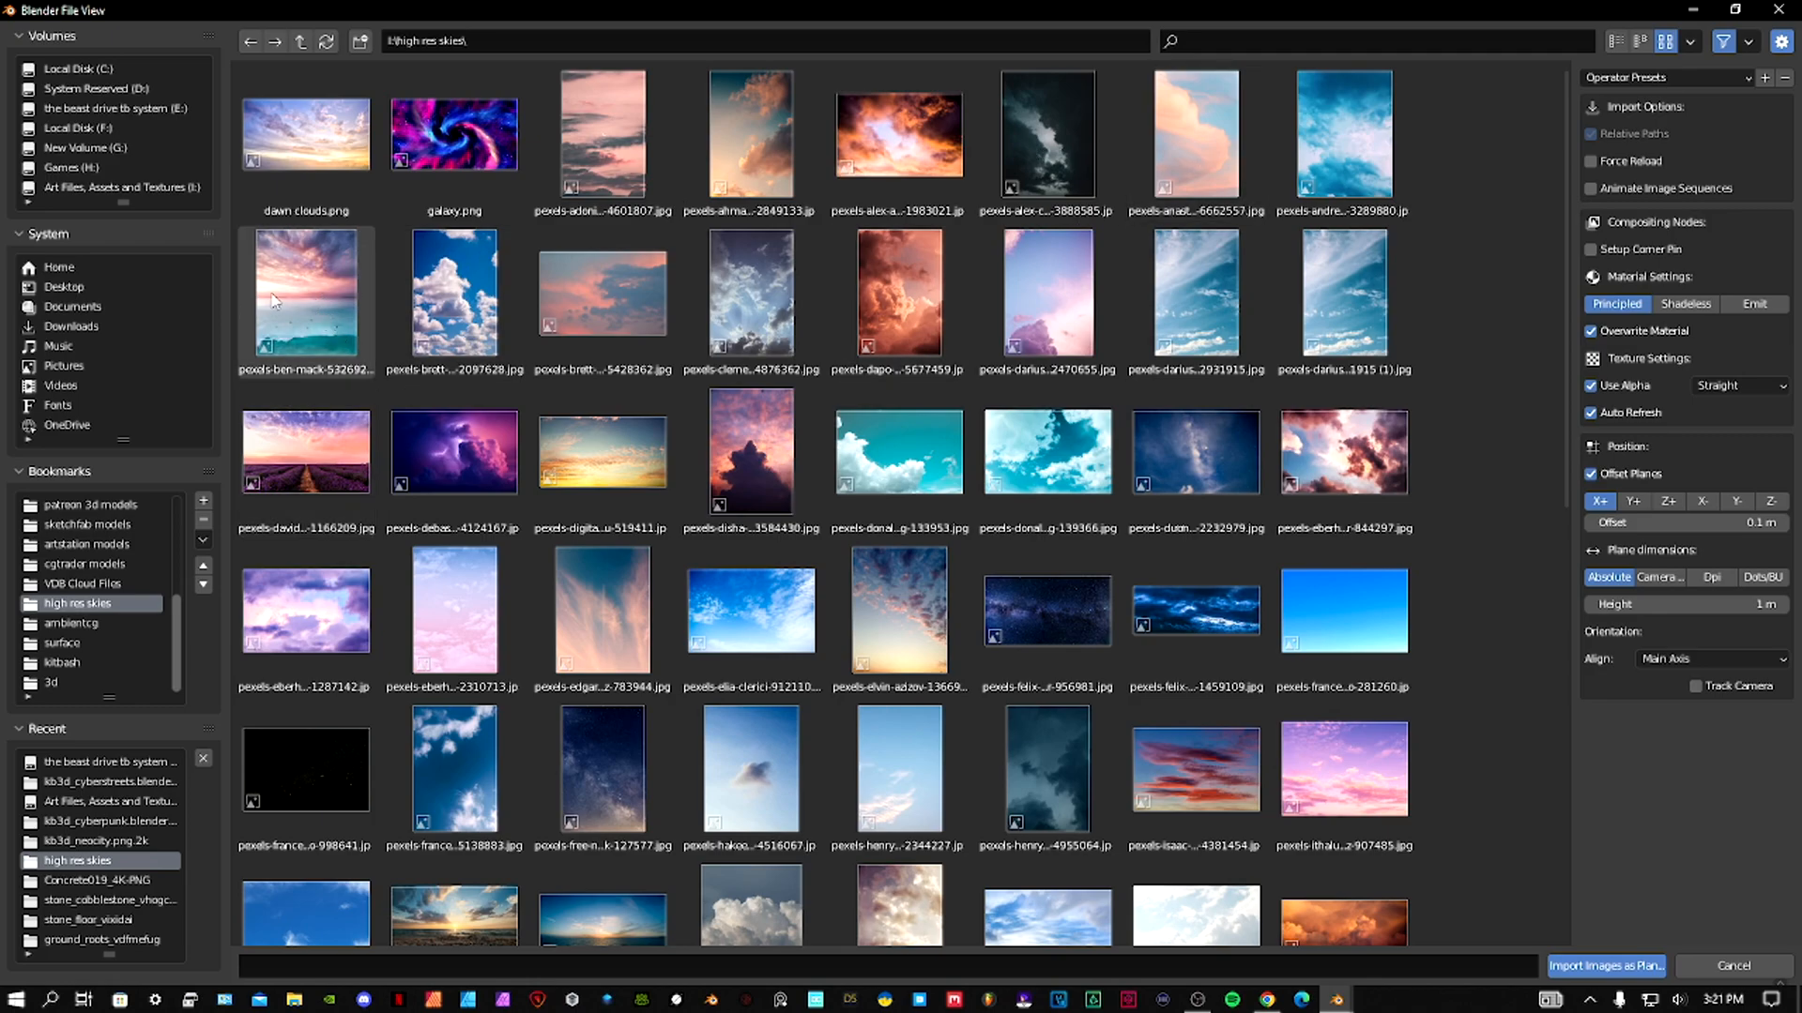
{"action": "left_click", "coordinate": [1754, 304]}
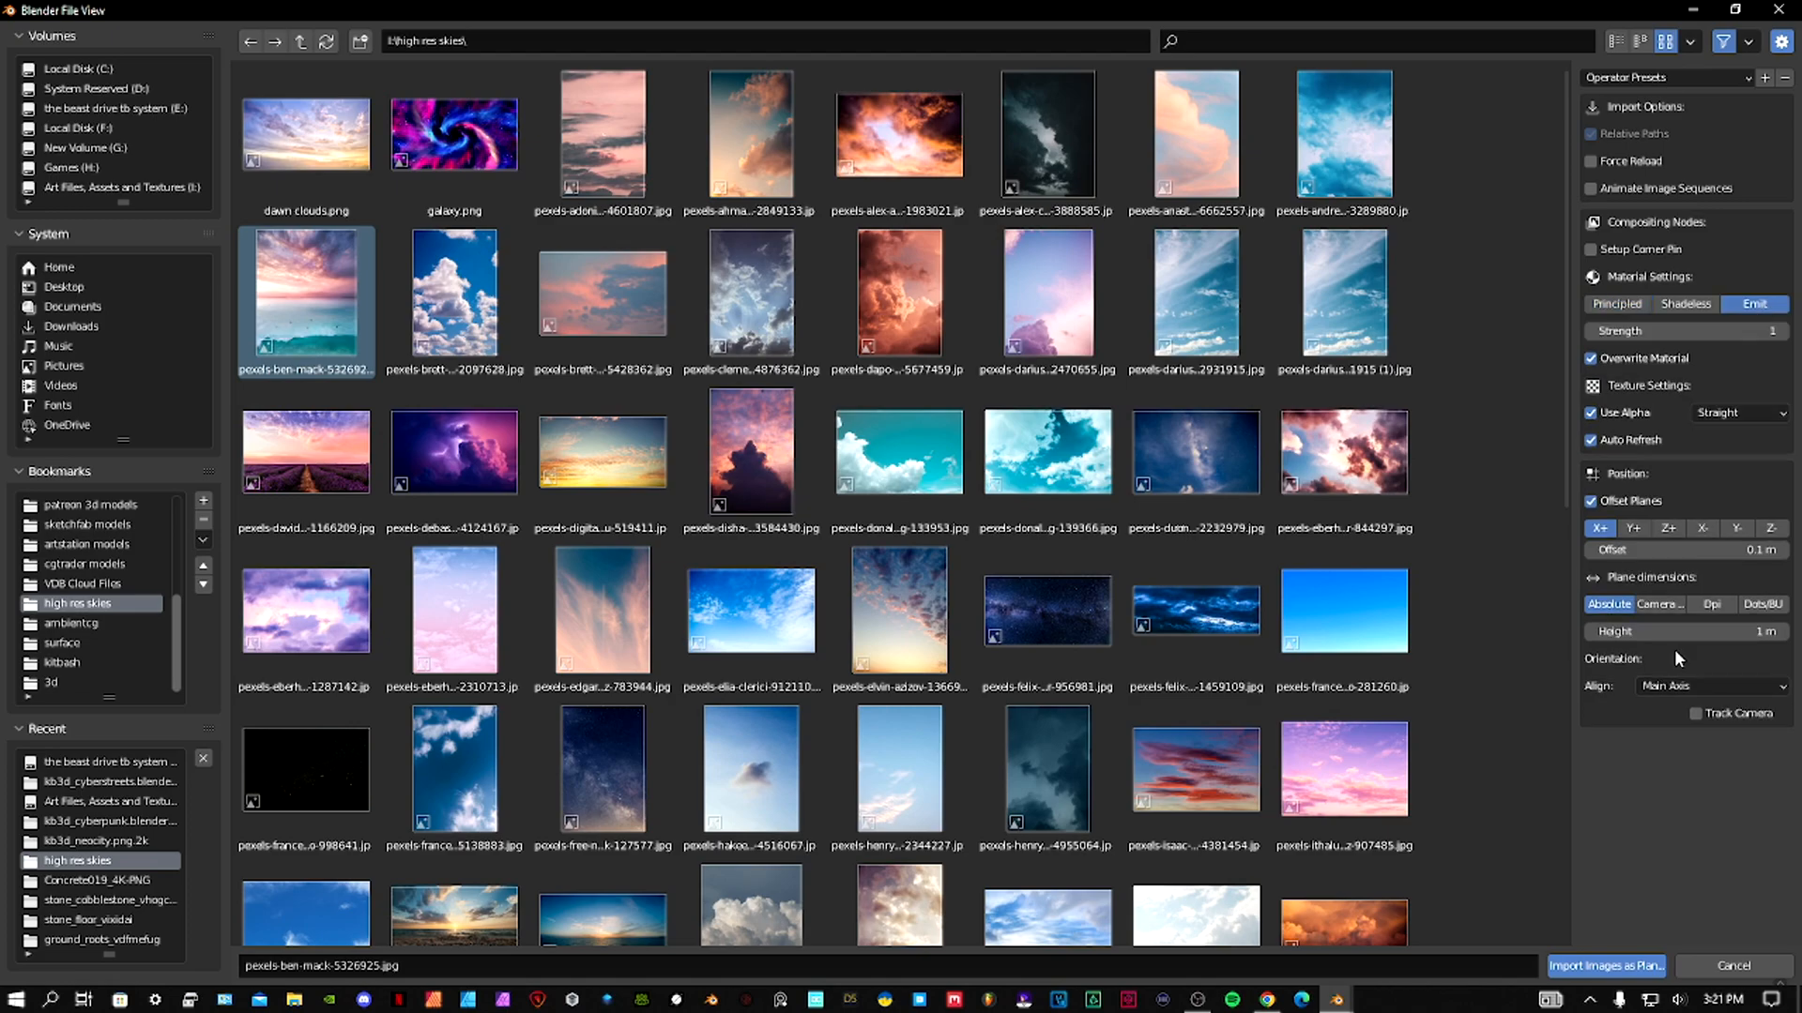
{"action": "left_click", "coordinate": [1607, 965]}
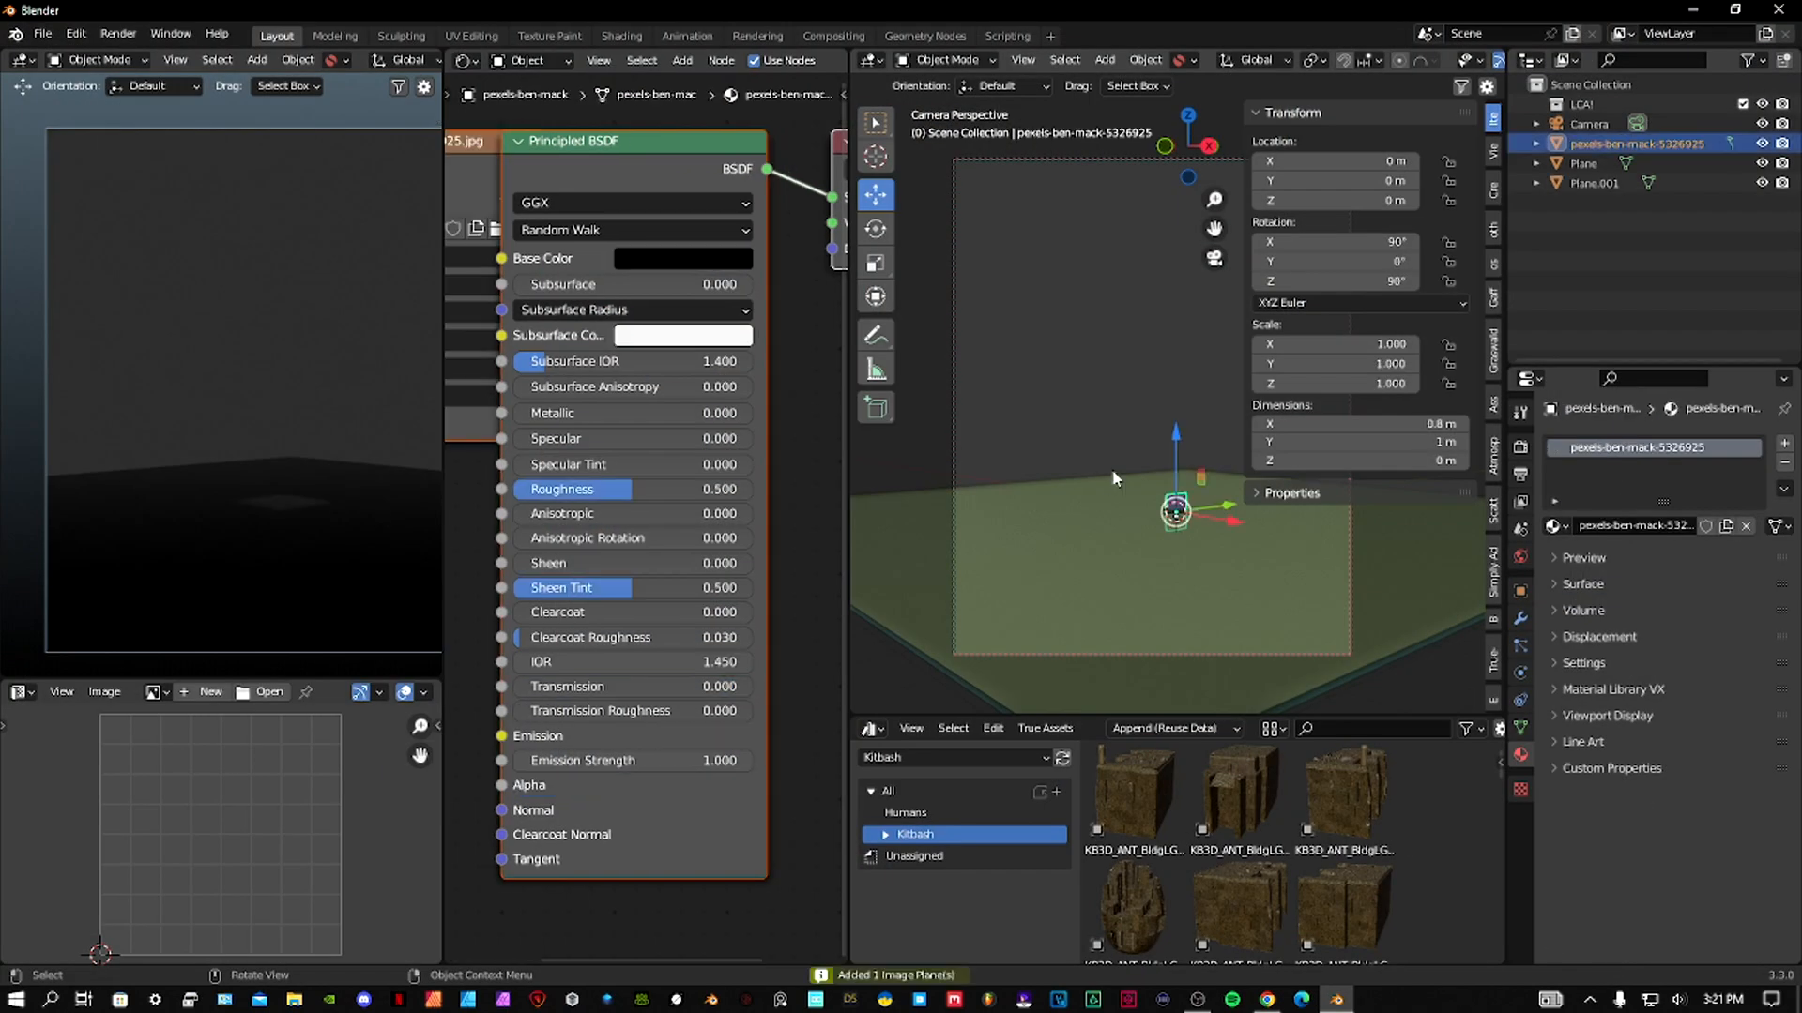
Lock the camera to the view, orbit it to face the image plane head-on, and release the lock.
{"action": "left_click", "coordinate": [1596, 123]}
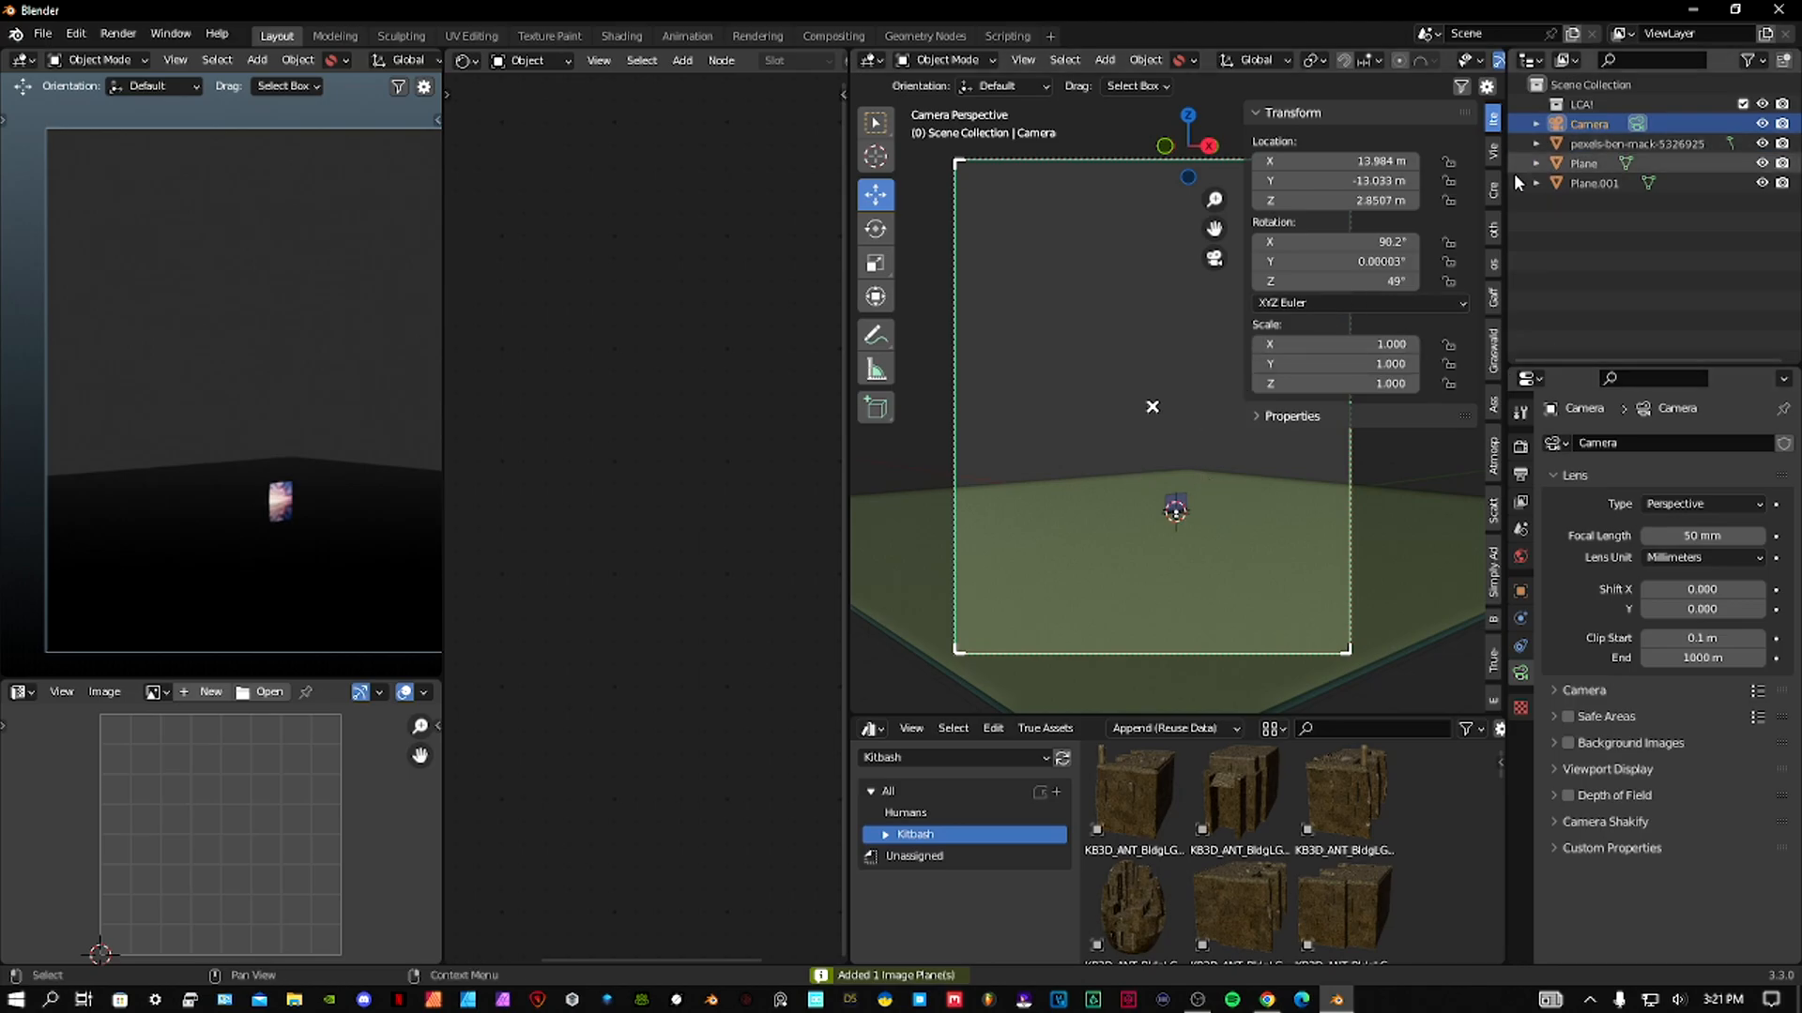
{"action": "left_click", "coordinate": [1189, 61]}
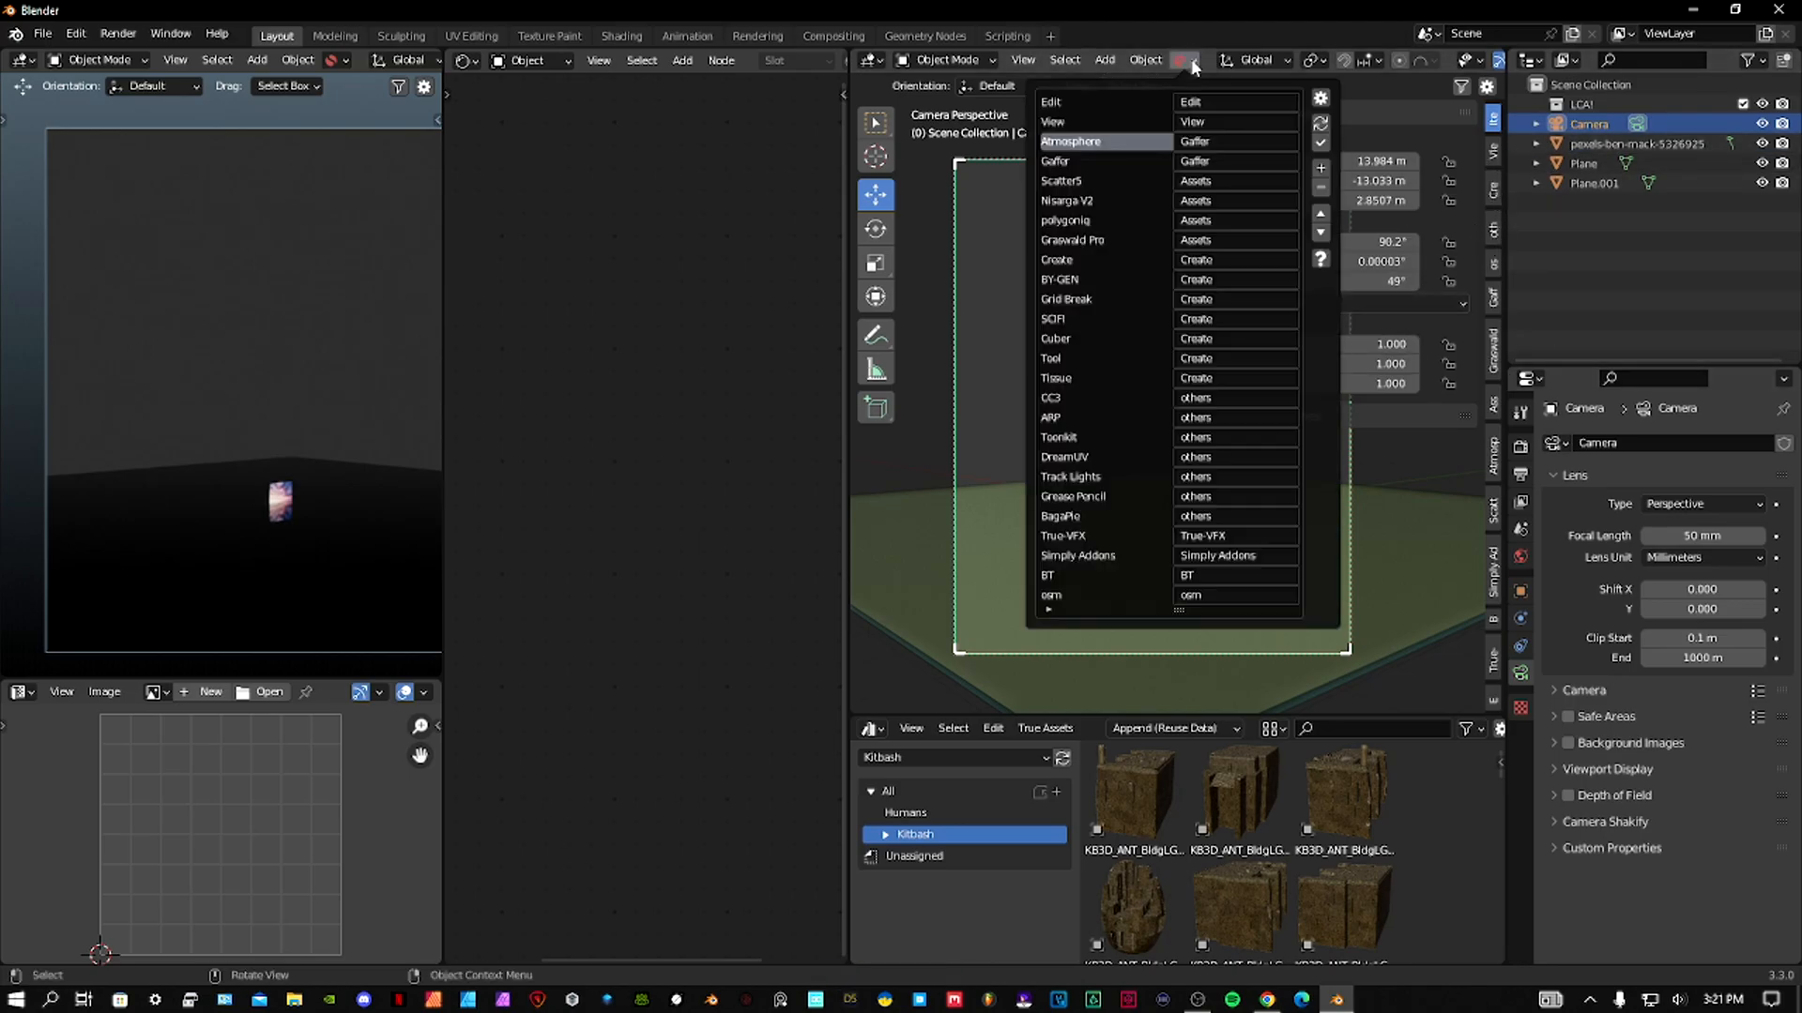
{"action": "left_click", "coordinate": [1318, 148]}
{"action": "left_click", "coordinate": [1493, 171]}
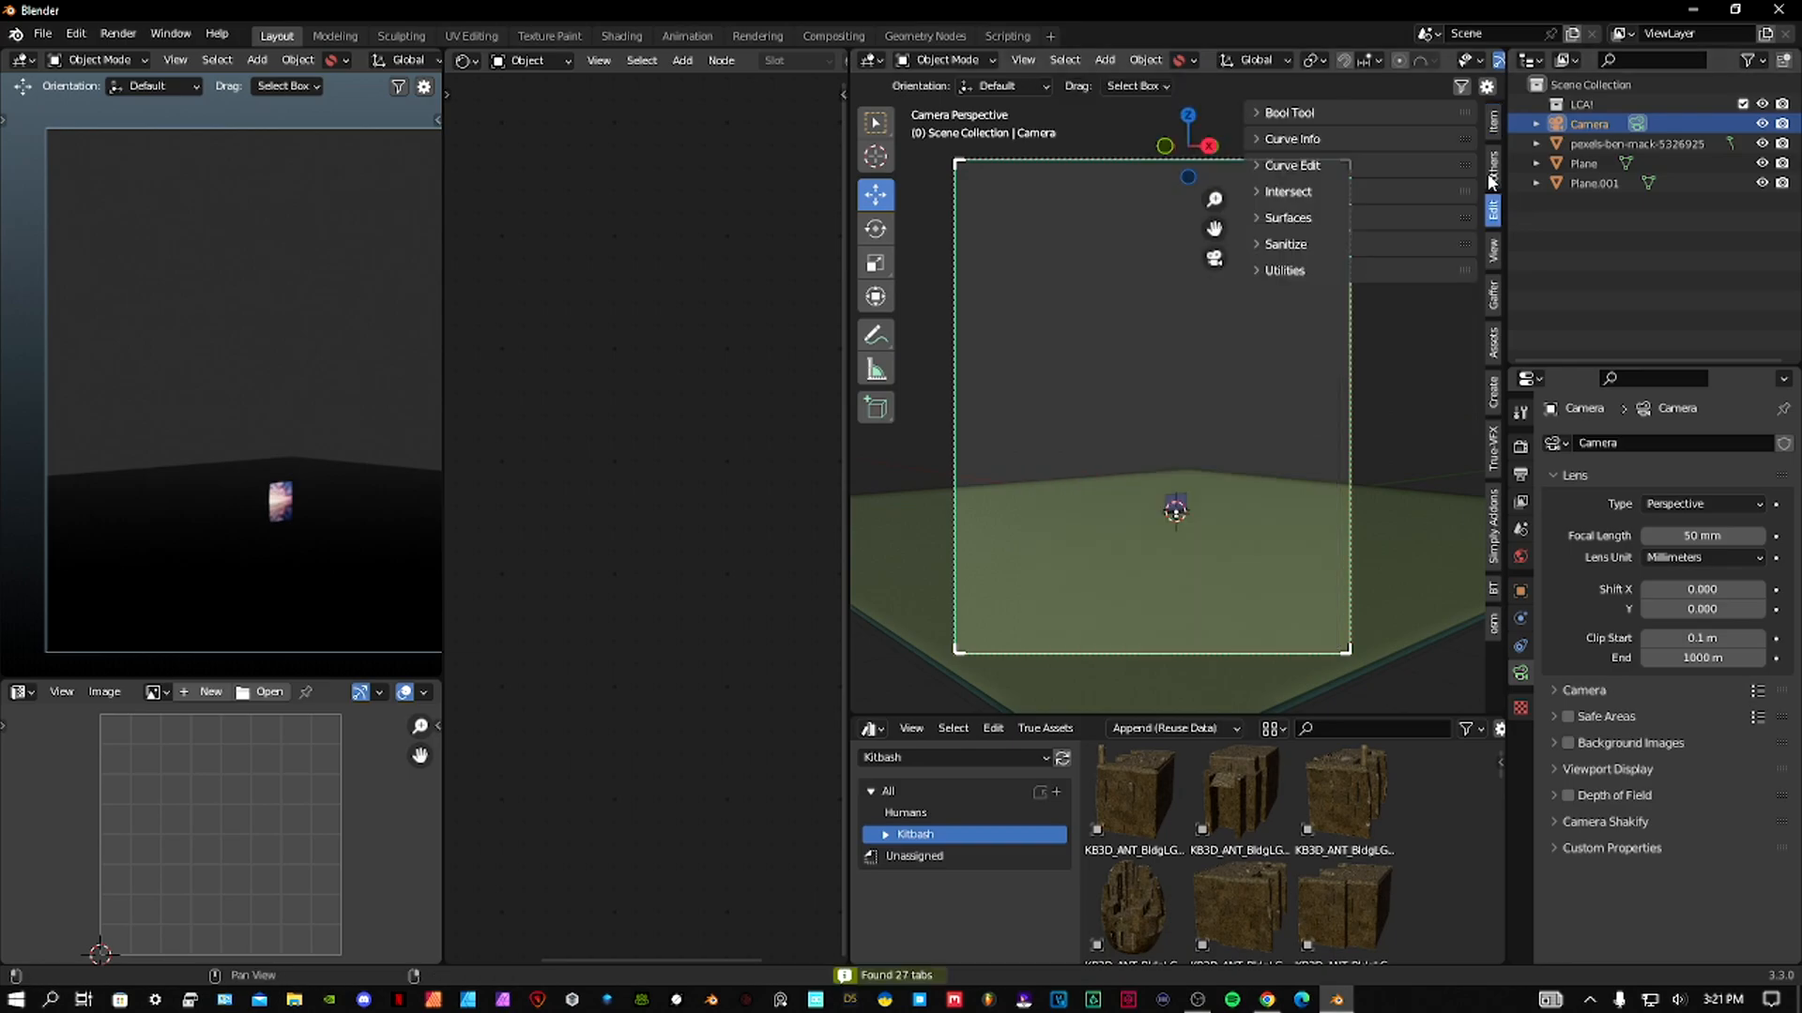
{"action": "left_click", "coordinate": [1492, 210]}
{"action": "left_click", "coordinate": [1493, 251]}
{"action": "left_click", "coordinate": [1350, 356]}
{"action": "mouse_move", "coordinate": [1158, 448]}
{"action": "middle_mouse_down"}
{"action": "mouse_move", "coordinate": [1101, 453]}
{"action": "mouse_move", "coordinate": [1138, 491]}
{"action": "mouse_move", "coordinate": [1247, 531]}
{"action": "mouse_move", "coordinate": [1162, 473]}
{"action": "mouse_move", "coordinate": [1195, 465]}
{"action": "mouse_move", "coordinate": [1151, 469]}
{"action": "mouse_move", "coordinate": [1162, 517]}
{"action": "mouse_move", "coordinate": [1168, 443]}
{"action": "mouse_move", "coordinate": [1168, 464]}
{"action": "middle_mouse_up"}
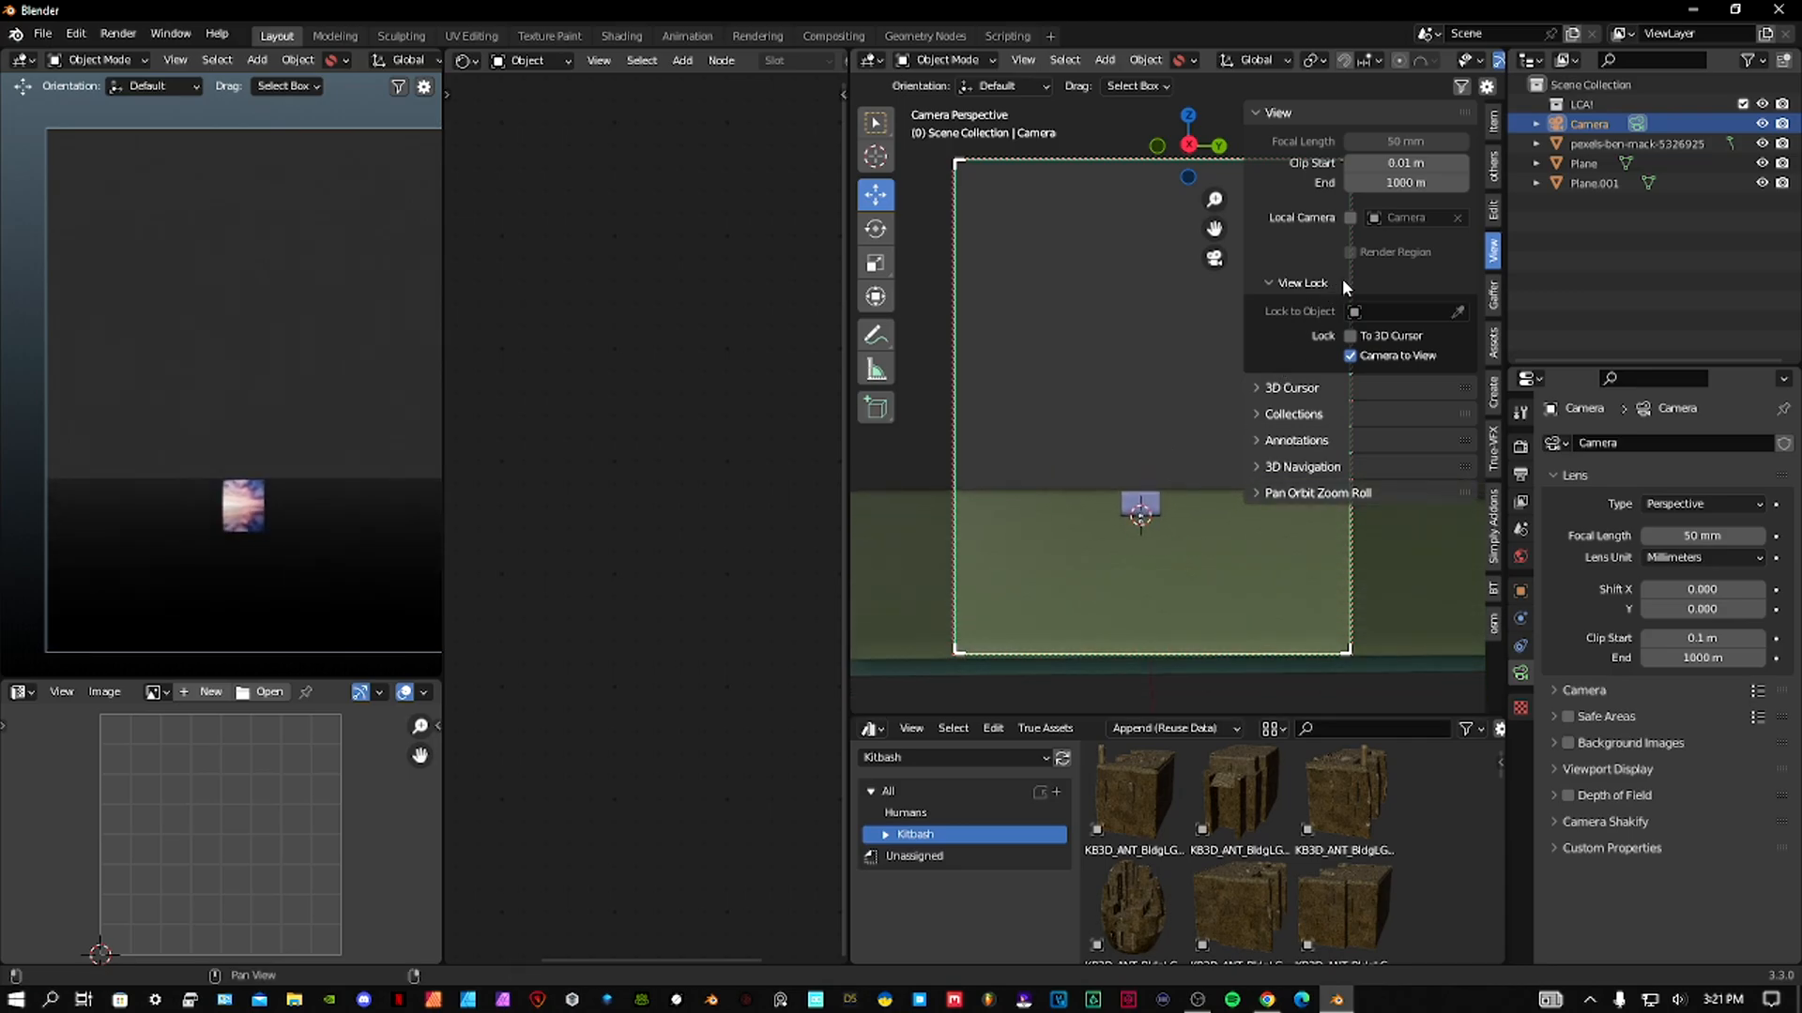
{"action": "left_click", "coordinate": [1358, 354]}
Scale the sky image plane up about 10.58 times and raise it along Z.
{"action": "left_click", "coordinate": [1145, 505]}
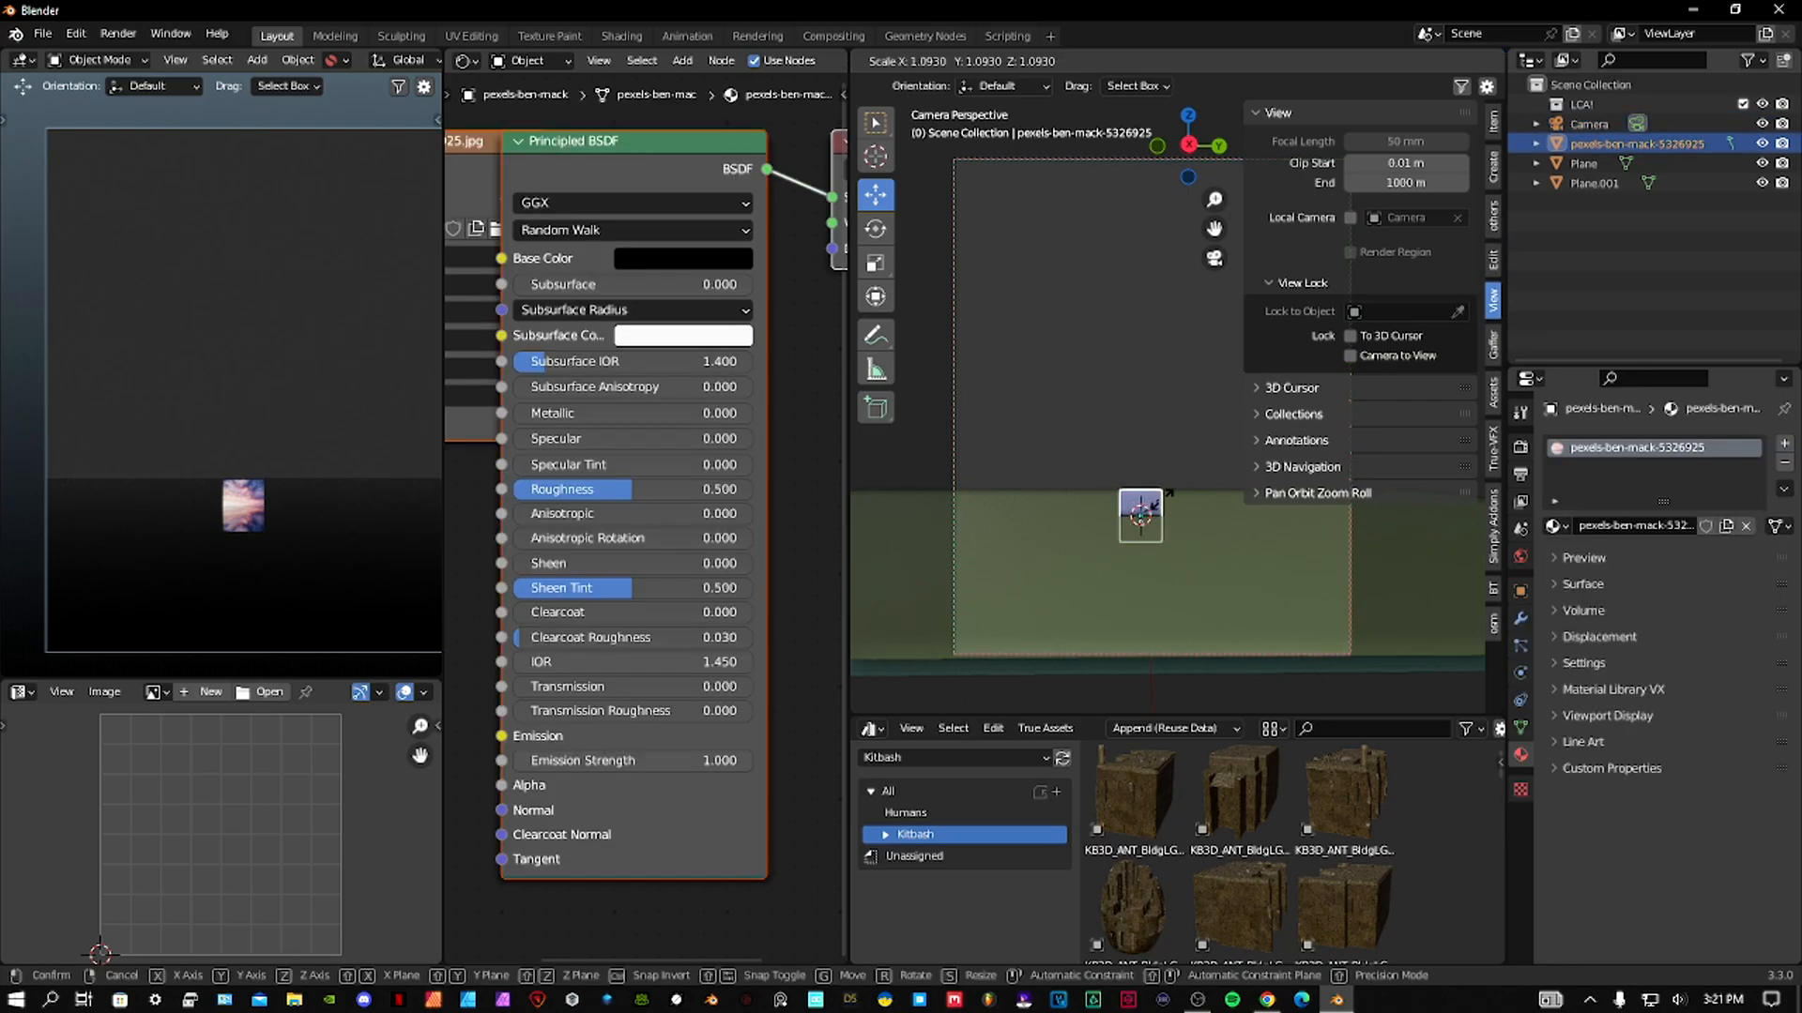
{"action": "key", "text": "s"}
{"action": "left_click", "coordinate": [1240, 413]}
{"action": "key", "text": "g"}
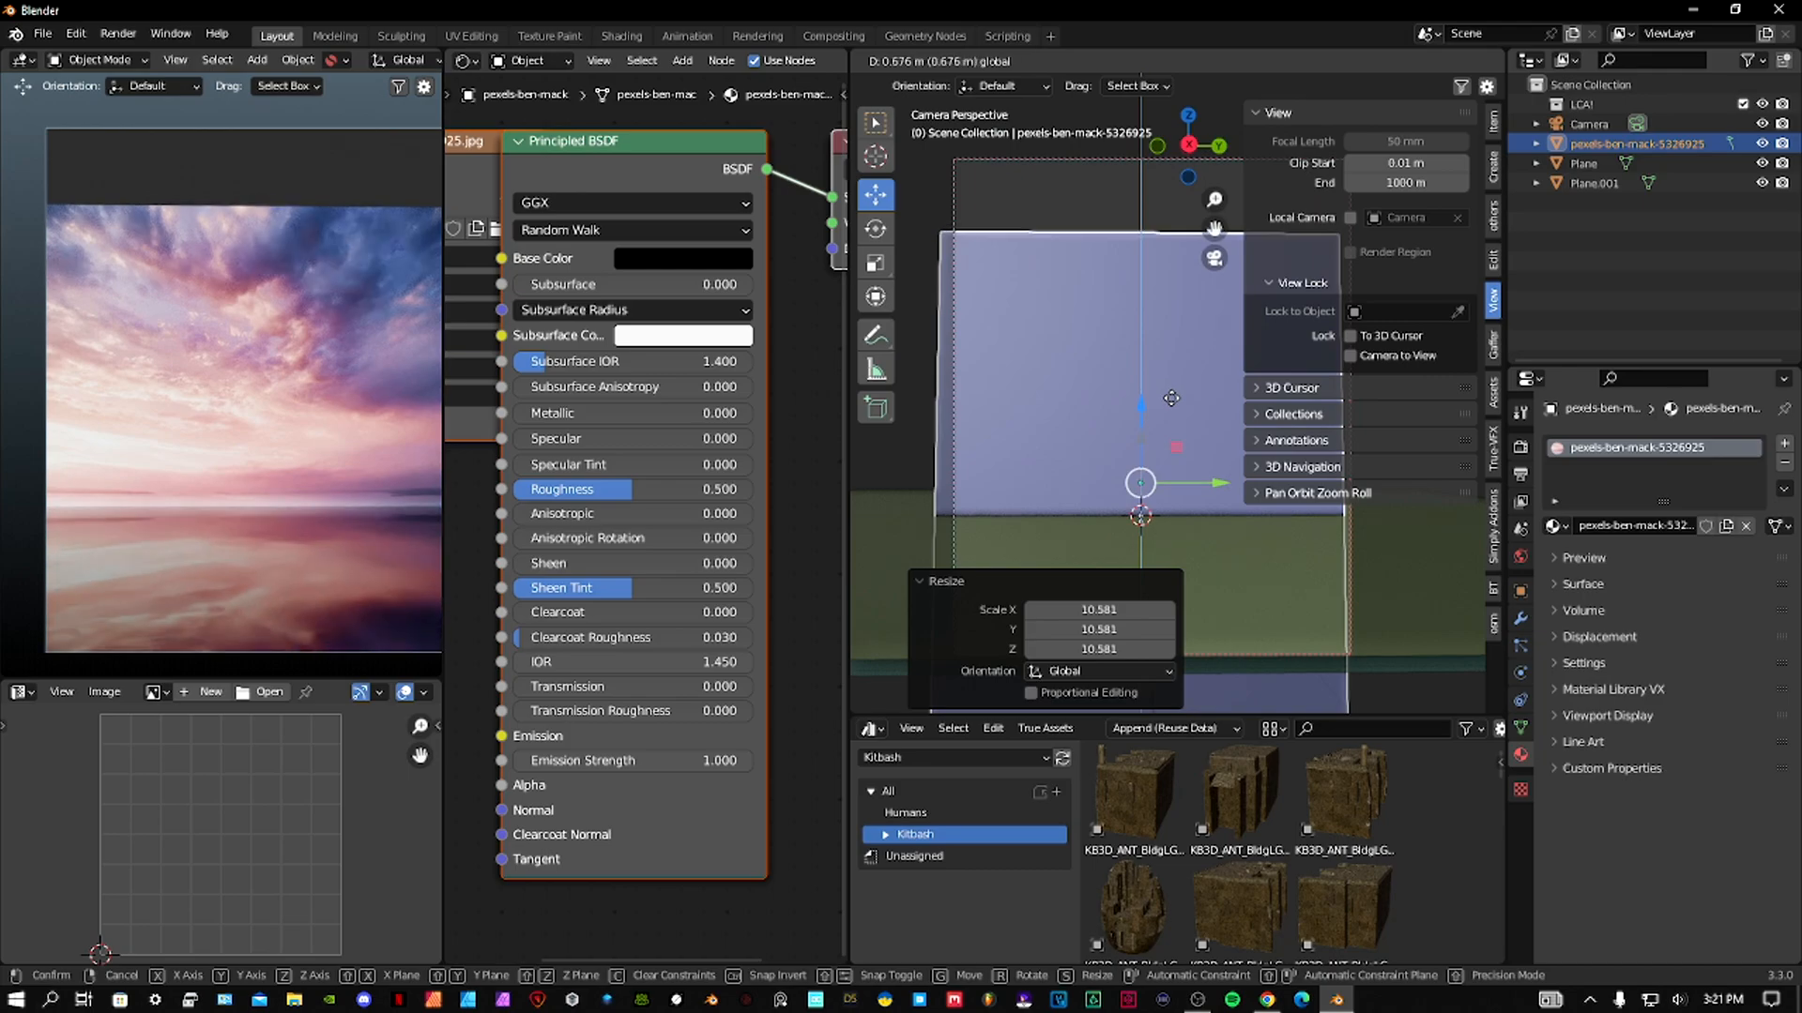
{"action": "left_click", "coordinate": [1171, 373]}
Tilt the sky image plane to 145° on X and raise it to about 2.93 m on Z.
{"action": "left_click", "coordinate": [1493, 120]}
{"action": "left_click_drag", "start_coordinate": [1406, 242], "coordinate": [1464, 242]}
{"action": "left_click_drag", "start_coordinate": [1141, 380], "coordinate": [1147, 295]}
Enlarge the sky image plane to a scale of about 19.53 and lower it to about 0.46 m on Z.
{"action": "key", "text": "s"}
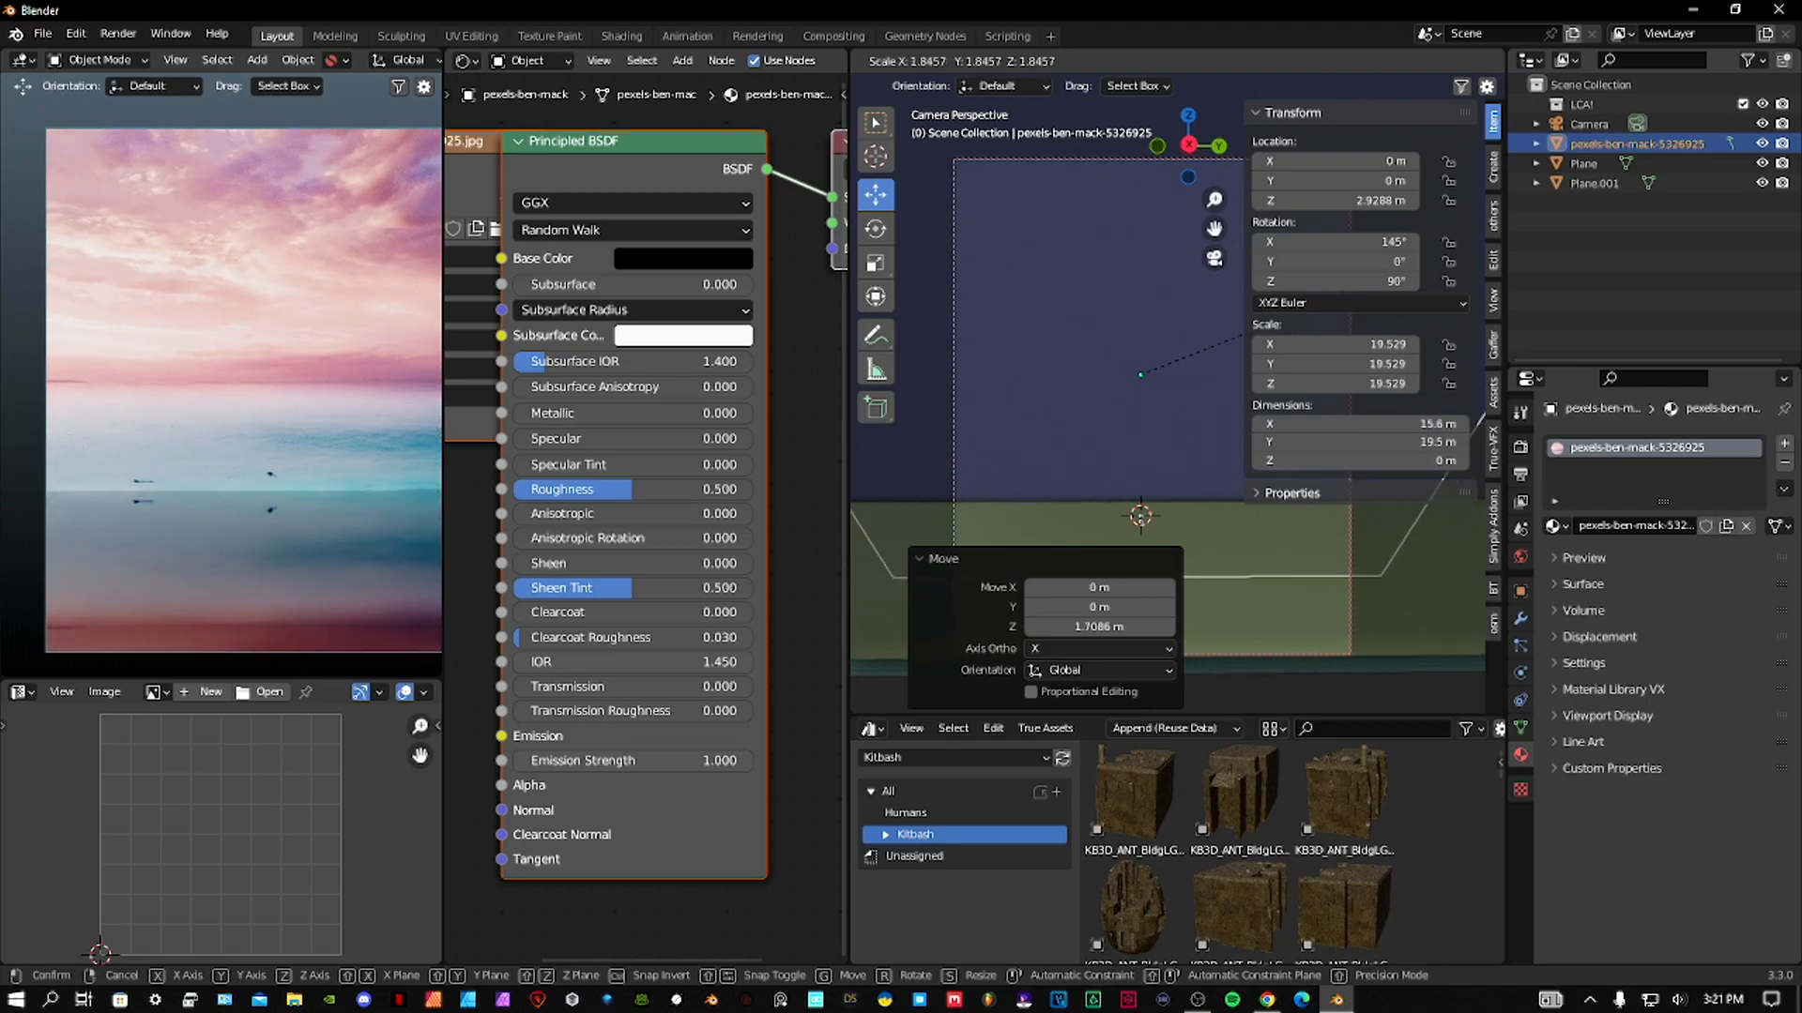
{"action": "left_click", "coordinate": [1255, 323]}
{"action": "left_click_drag", "start_coordinate": [1143, 307], "coordinate": [1143, 425]}
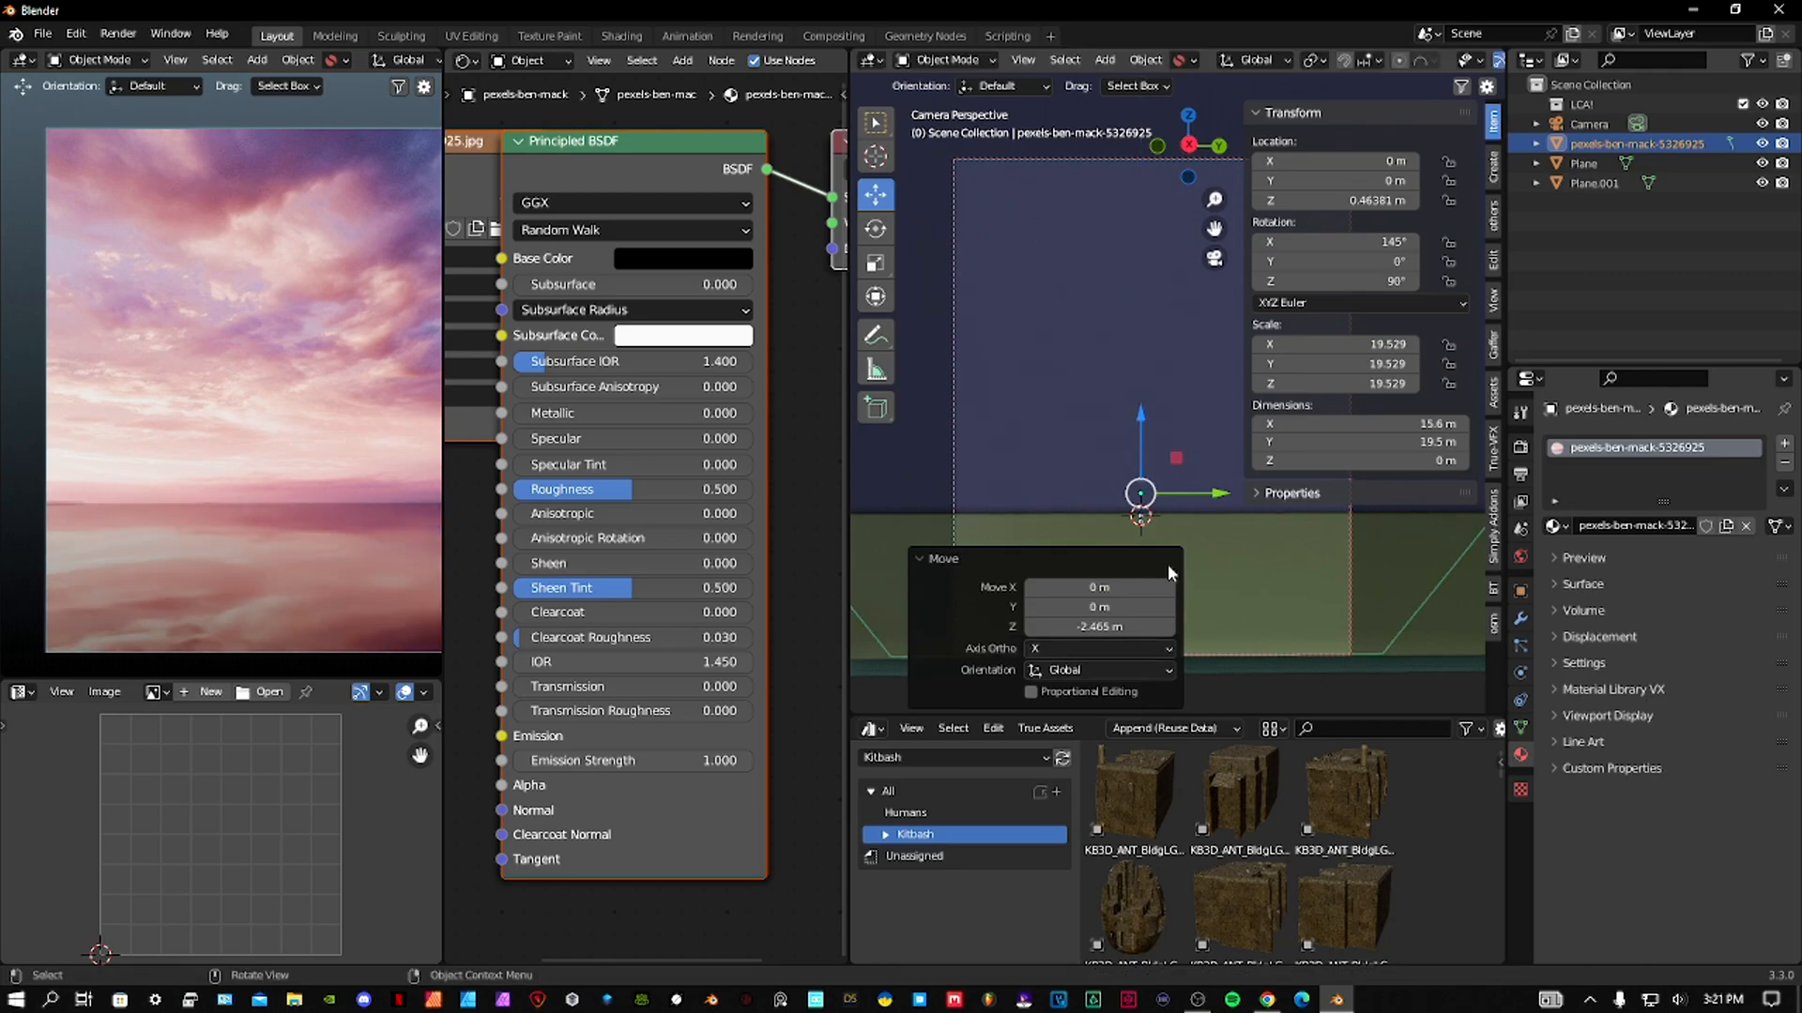
Apply location, rotation and scale to the lower ground plane.
{"action": "left_click", "coordinate": [1202, 563]}
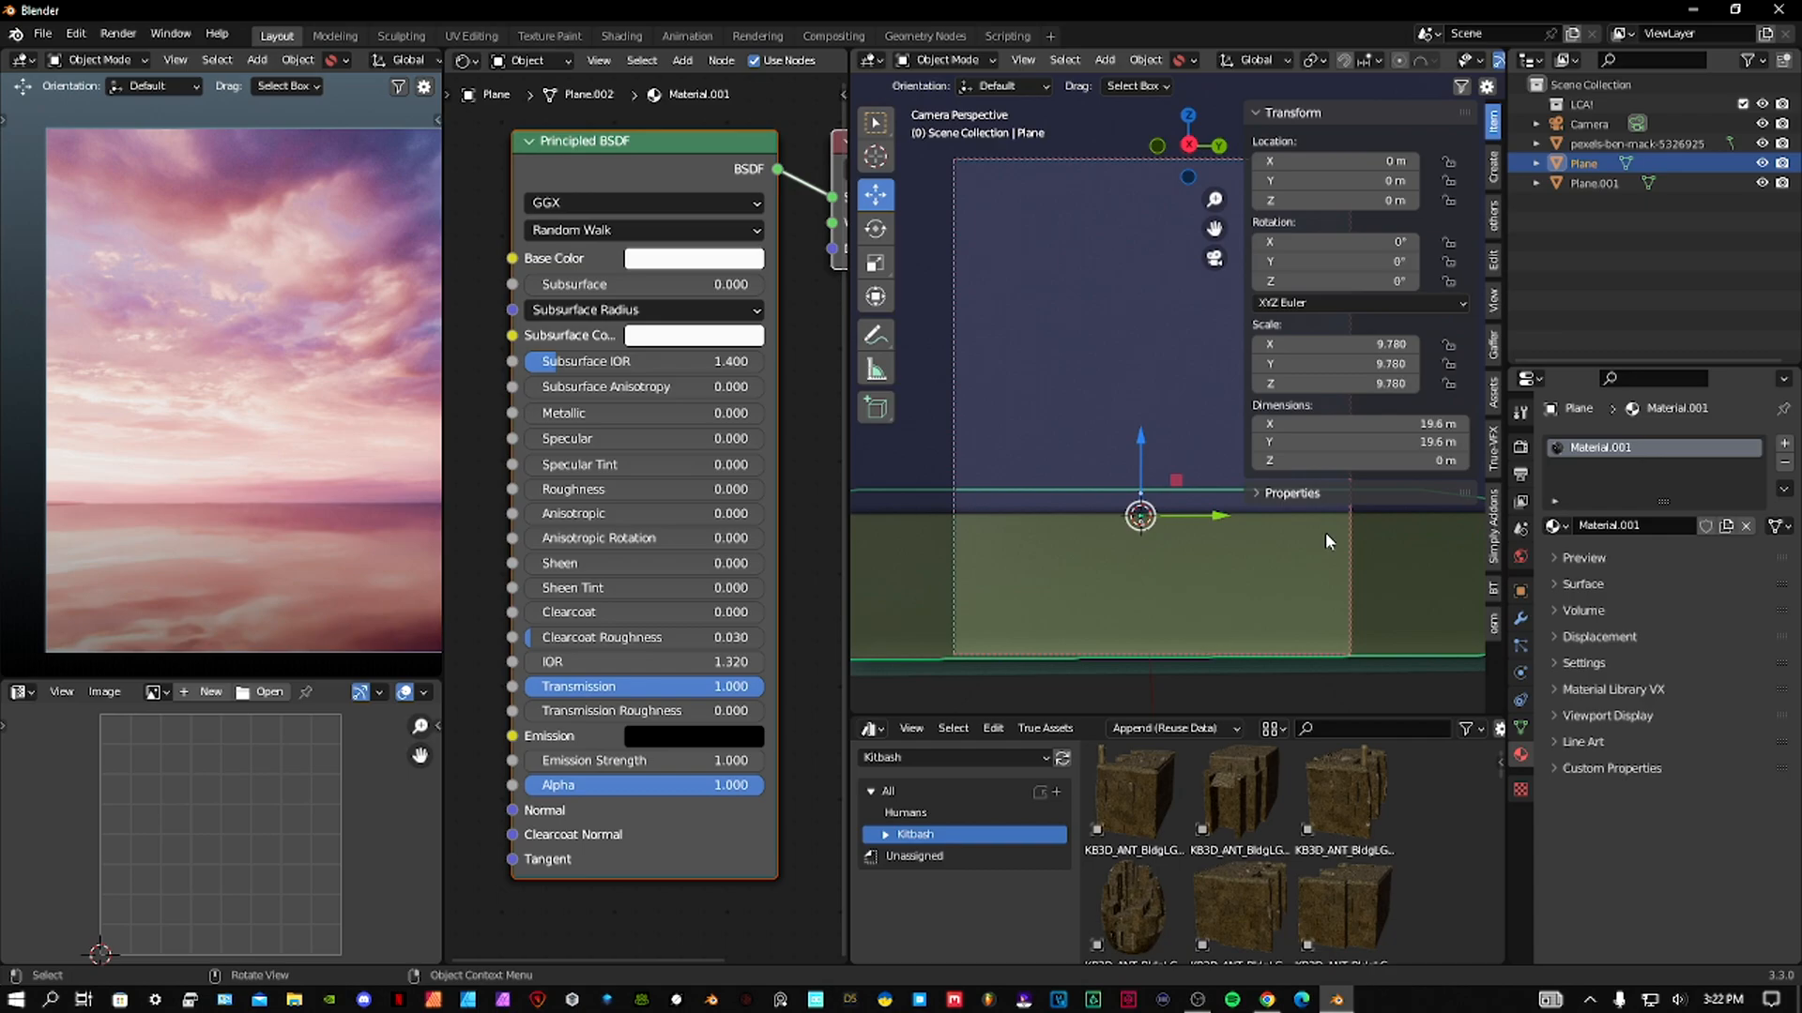
{"action": "left_click", "coordinate": [1597, 188]}
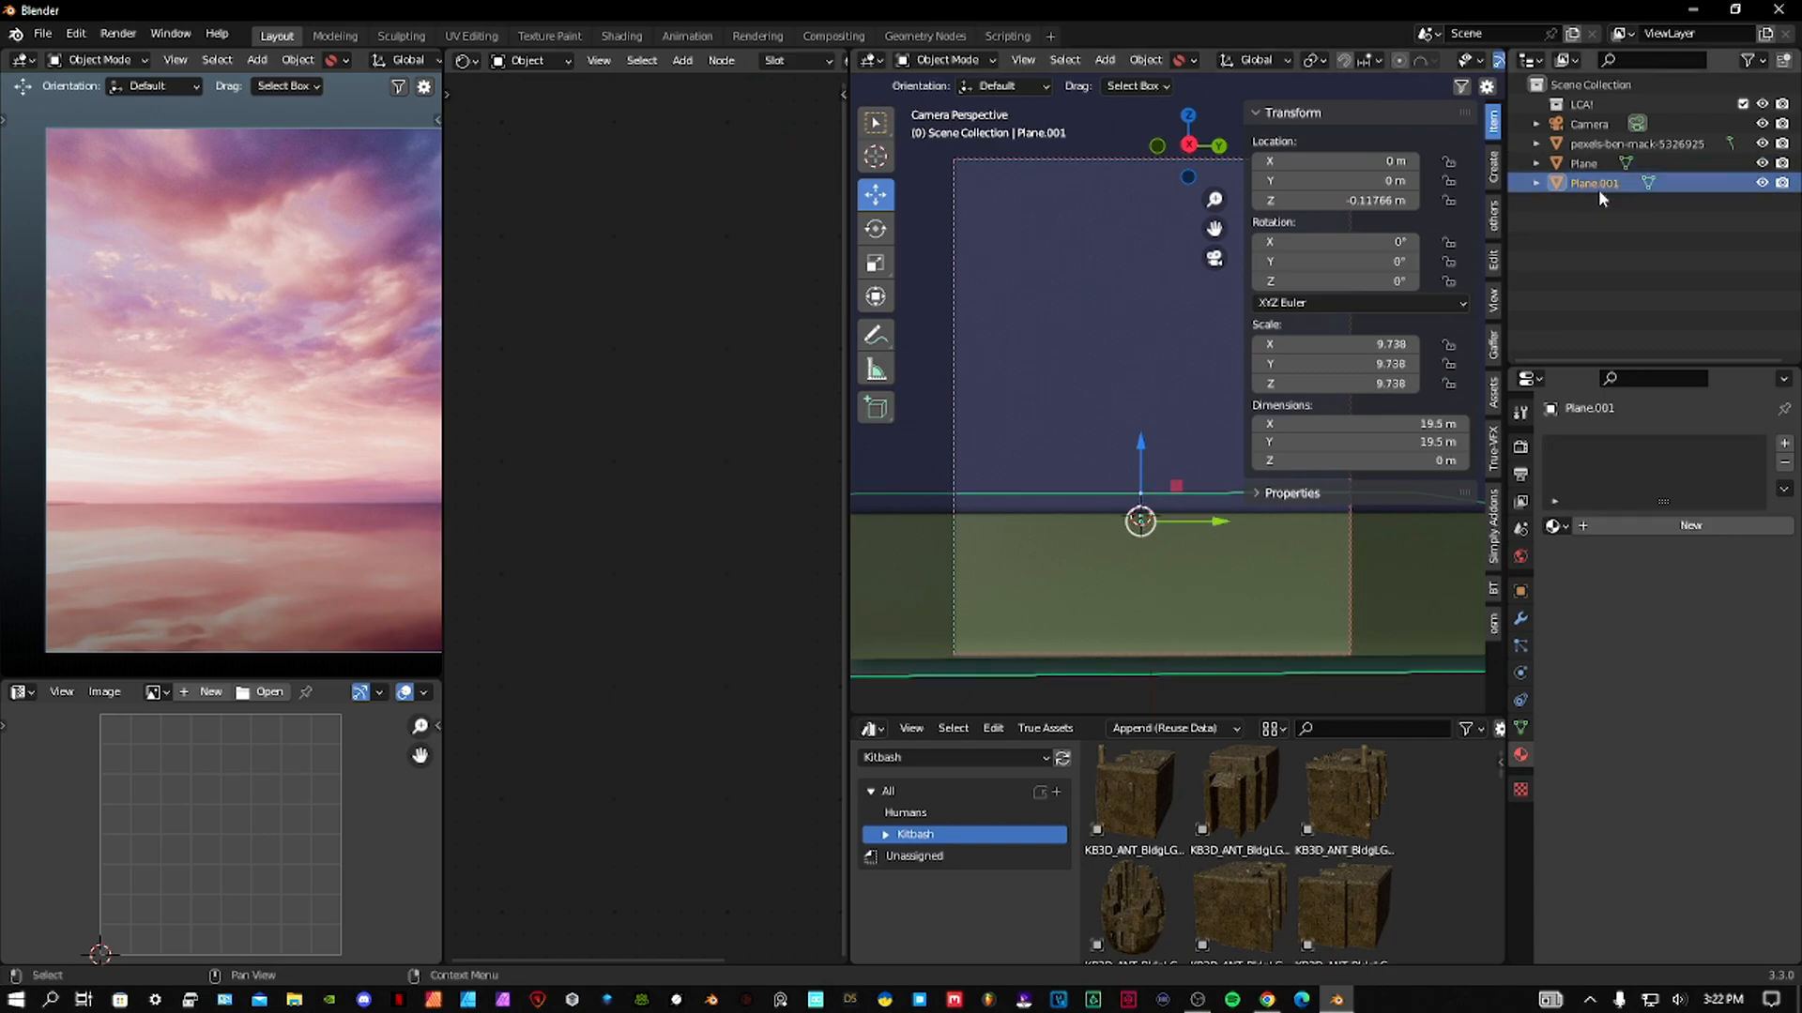
{"action": "key", "text": "ctrl+a"}
{"action": "left_click", "coordinate": [1162, 519]}
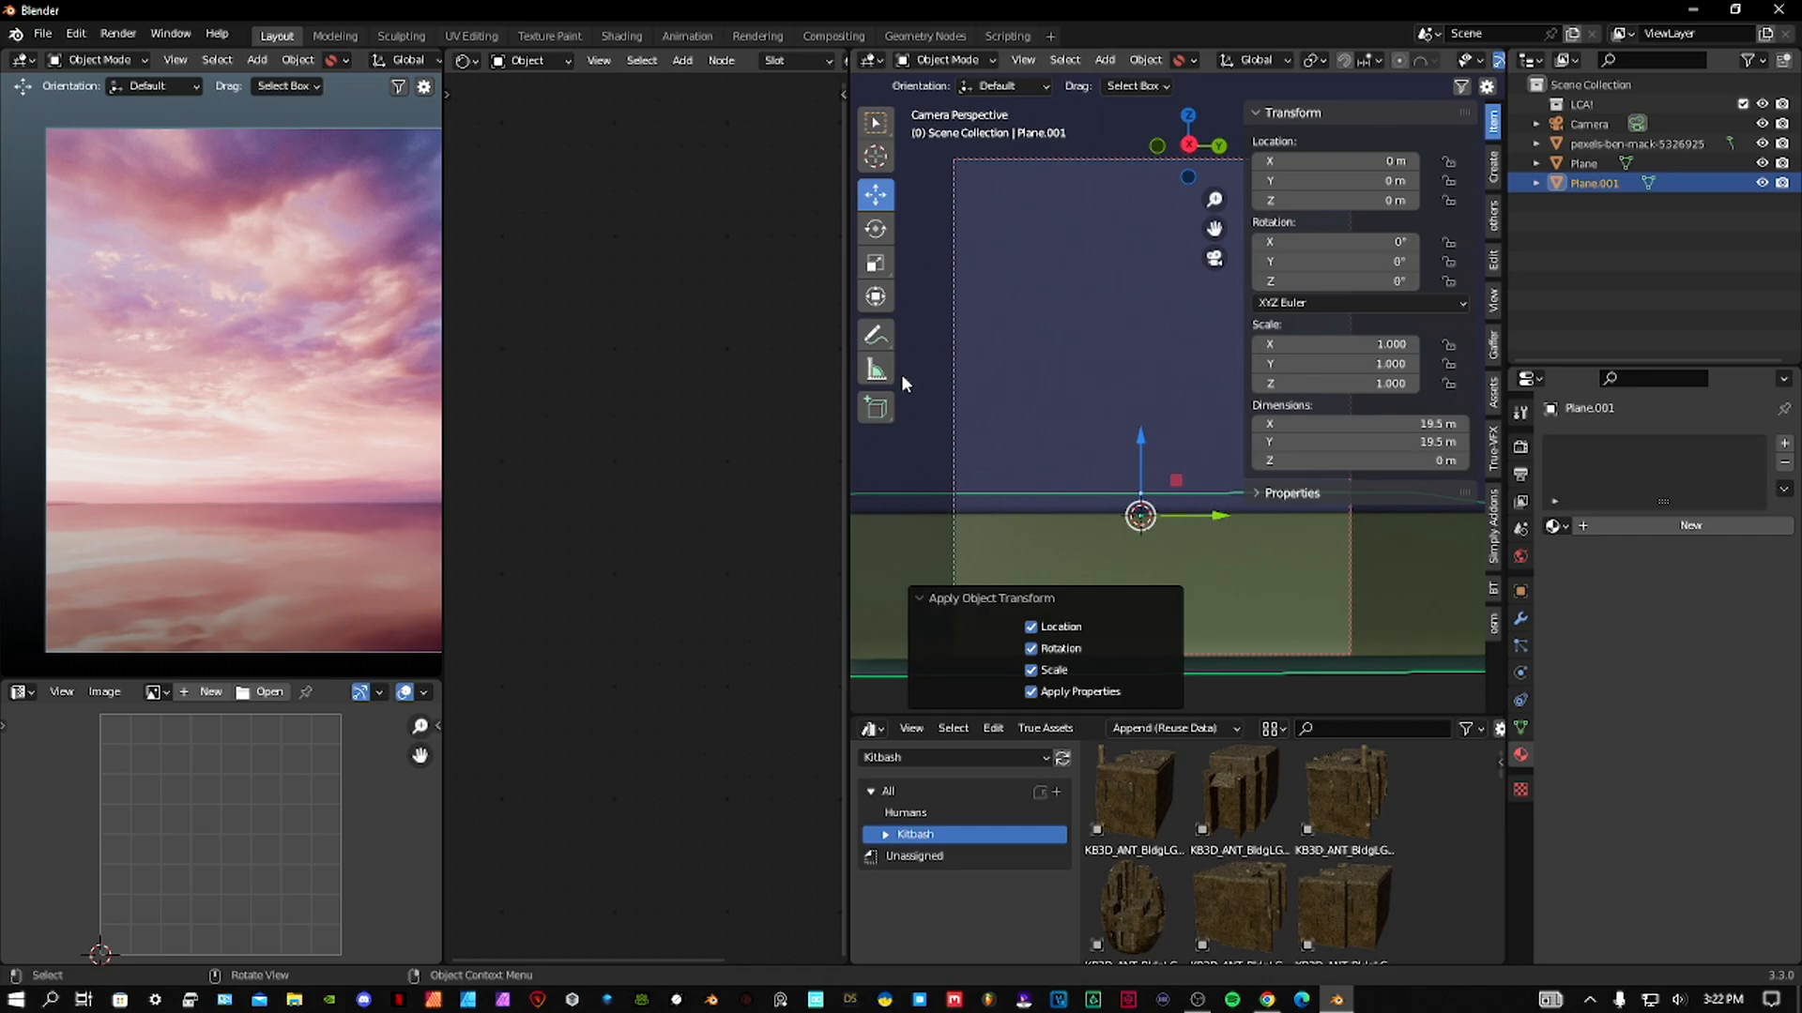
Save the scene as EMISSIVE.blend on the E: drive.
{"action": "key", "text": "ctrl+s"}
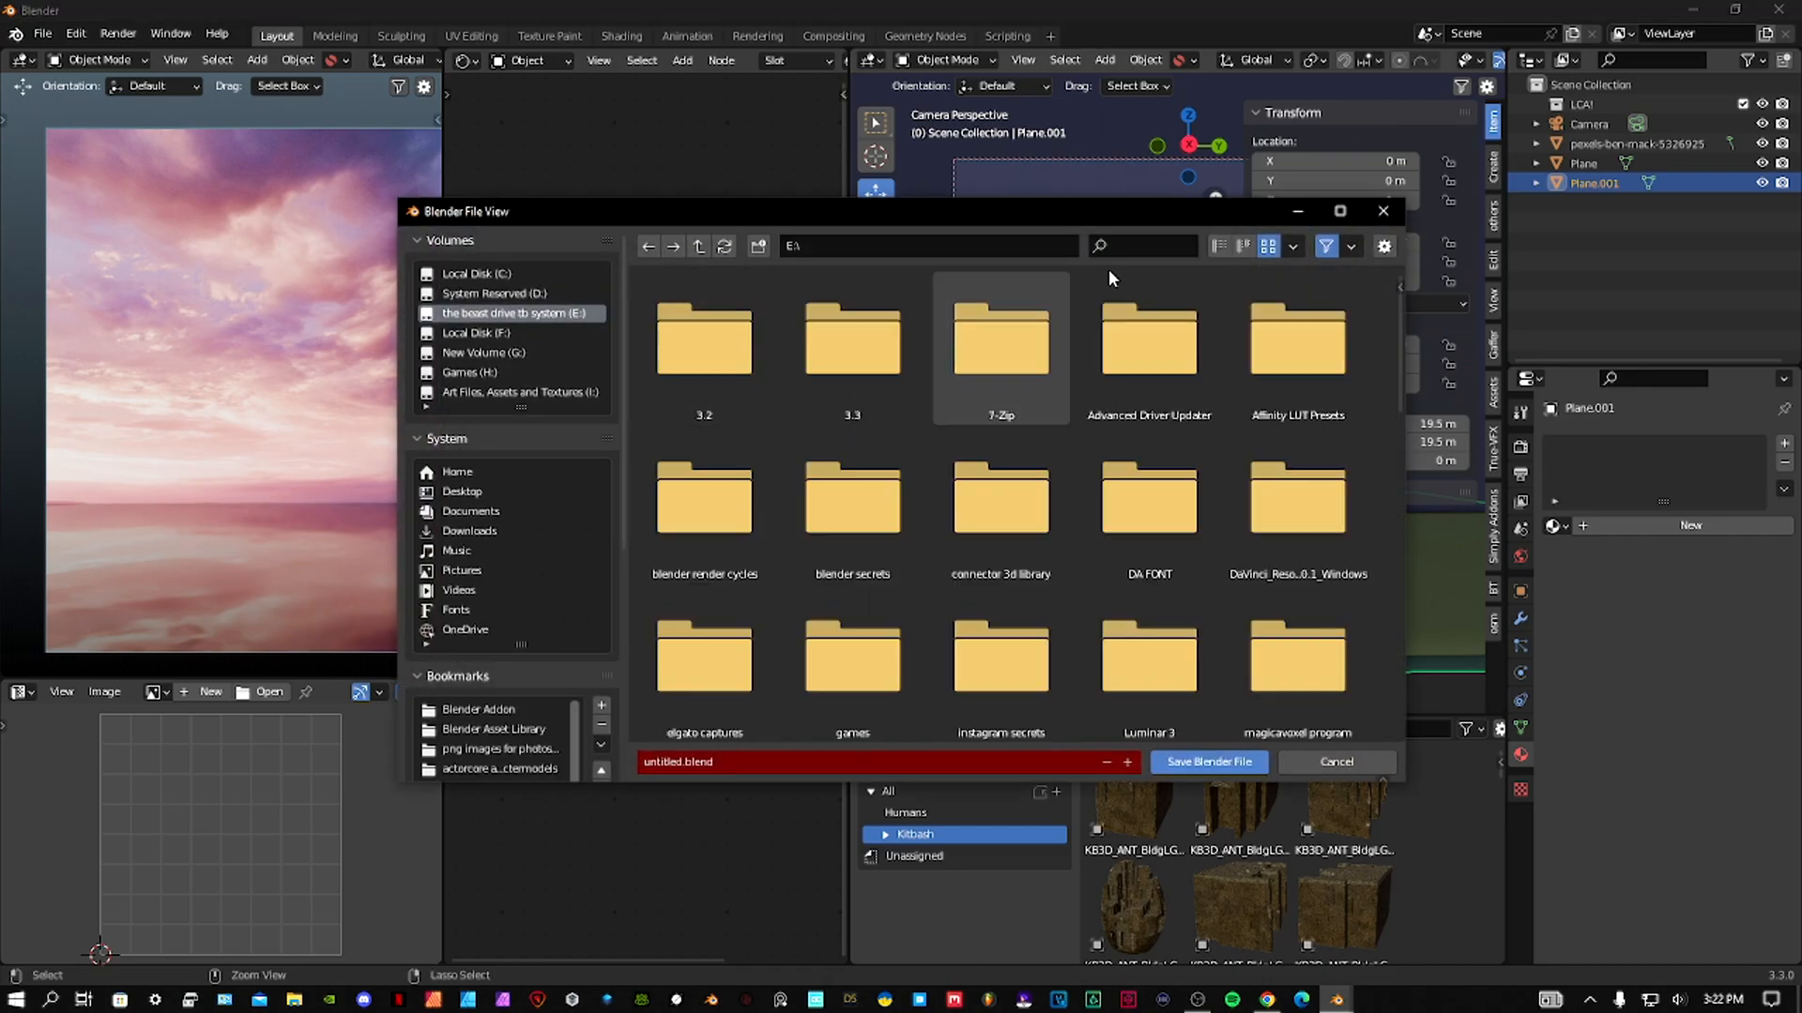
{"action": "left_click", "coordinate": [1340, 210]}
{"action": "left_click", "coordinate": [274, 965]}
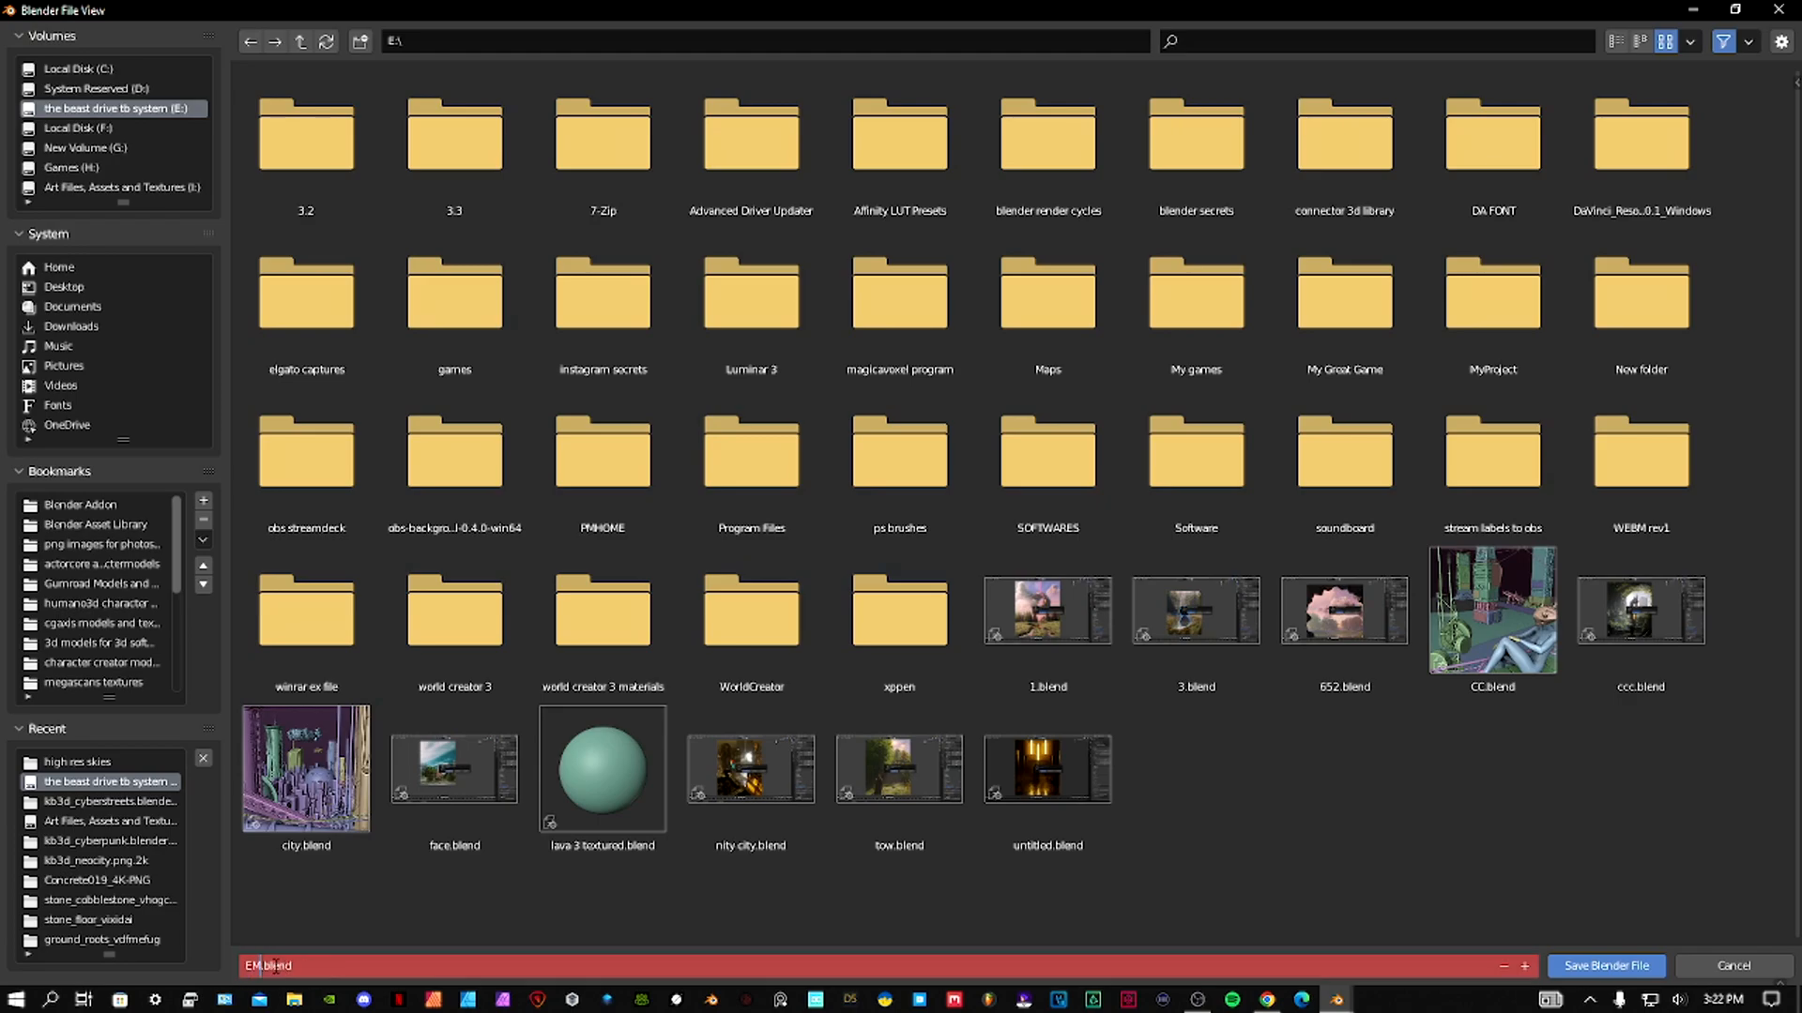
{"action": "key", "text": "Return"}
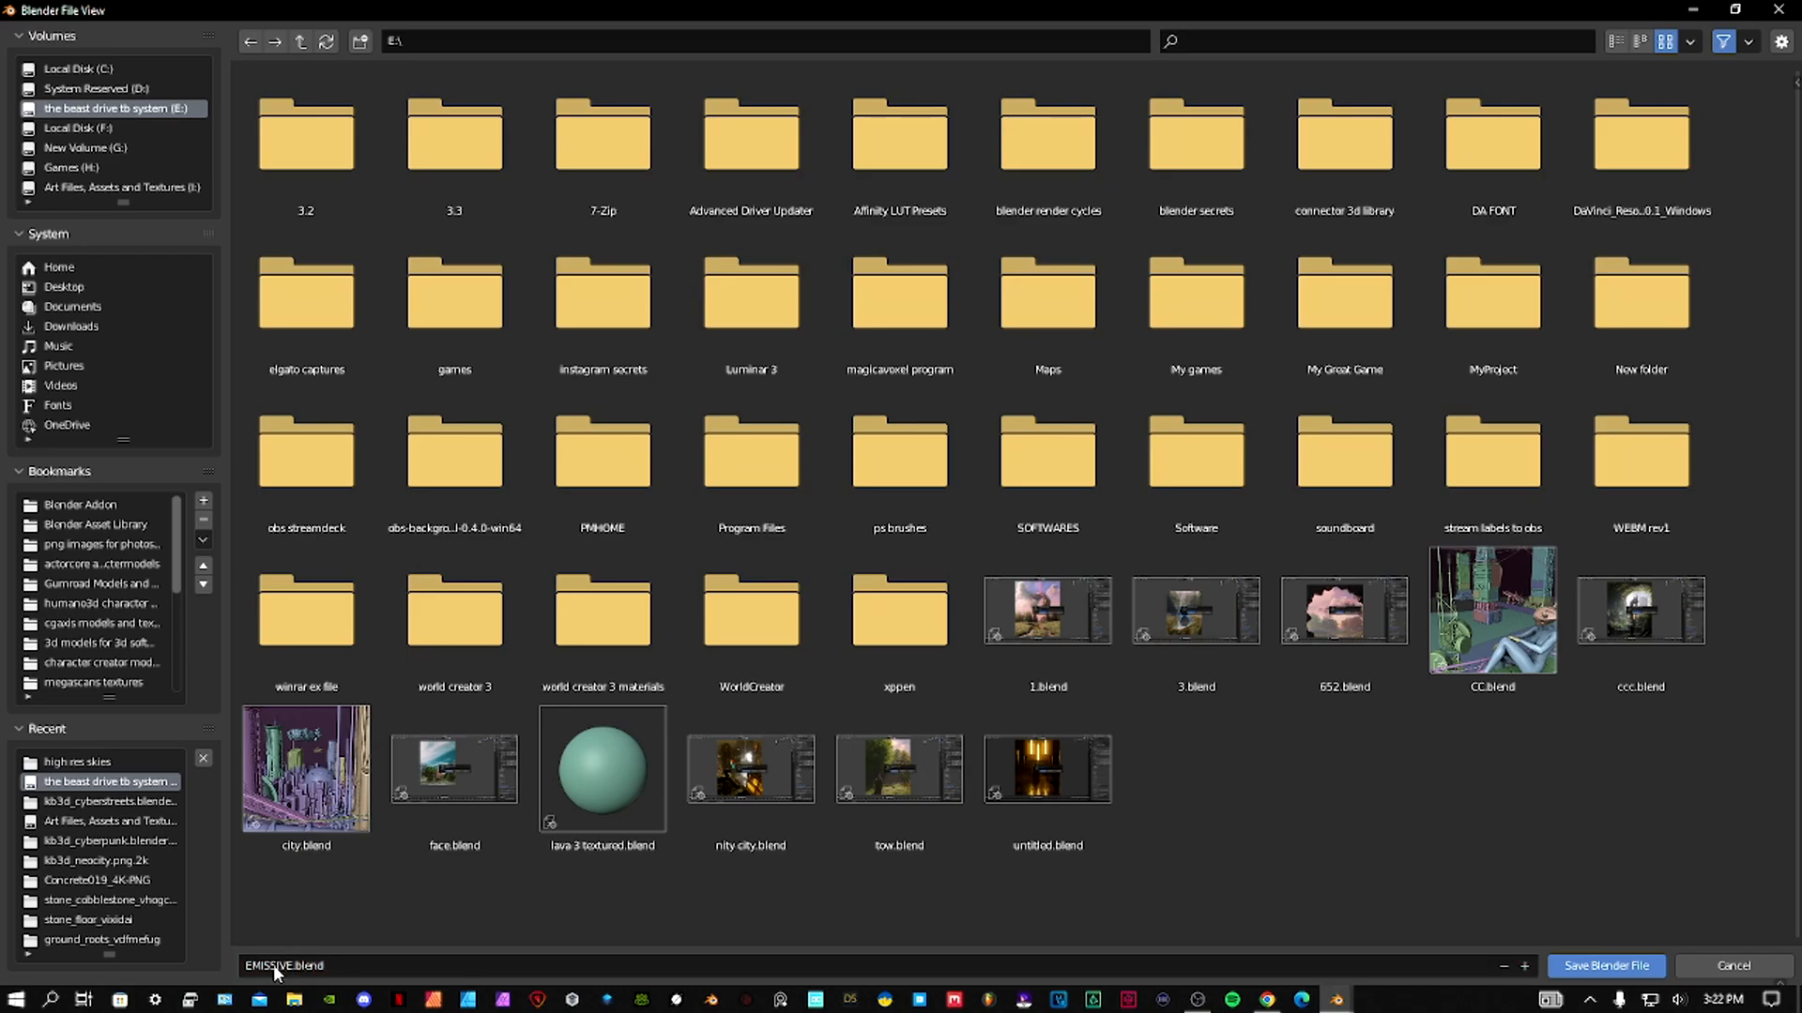
{"action": "left_click", "coordinate": [1569, 964]}
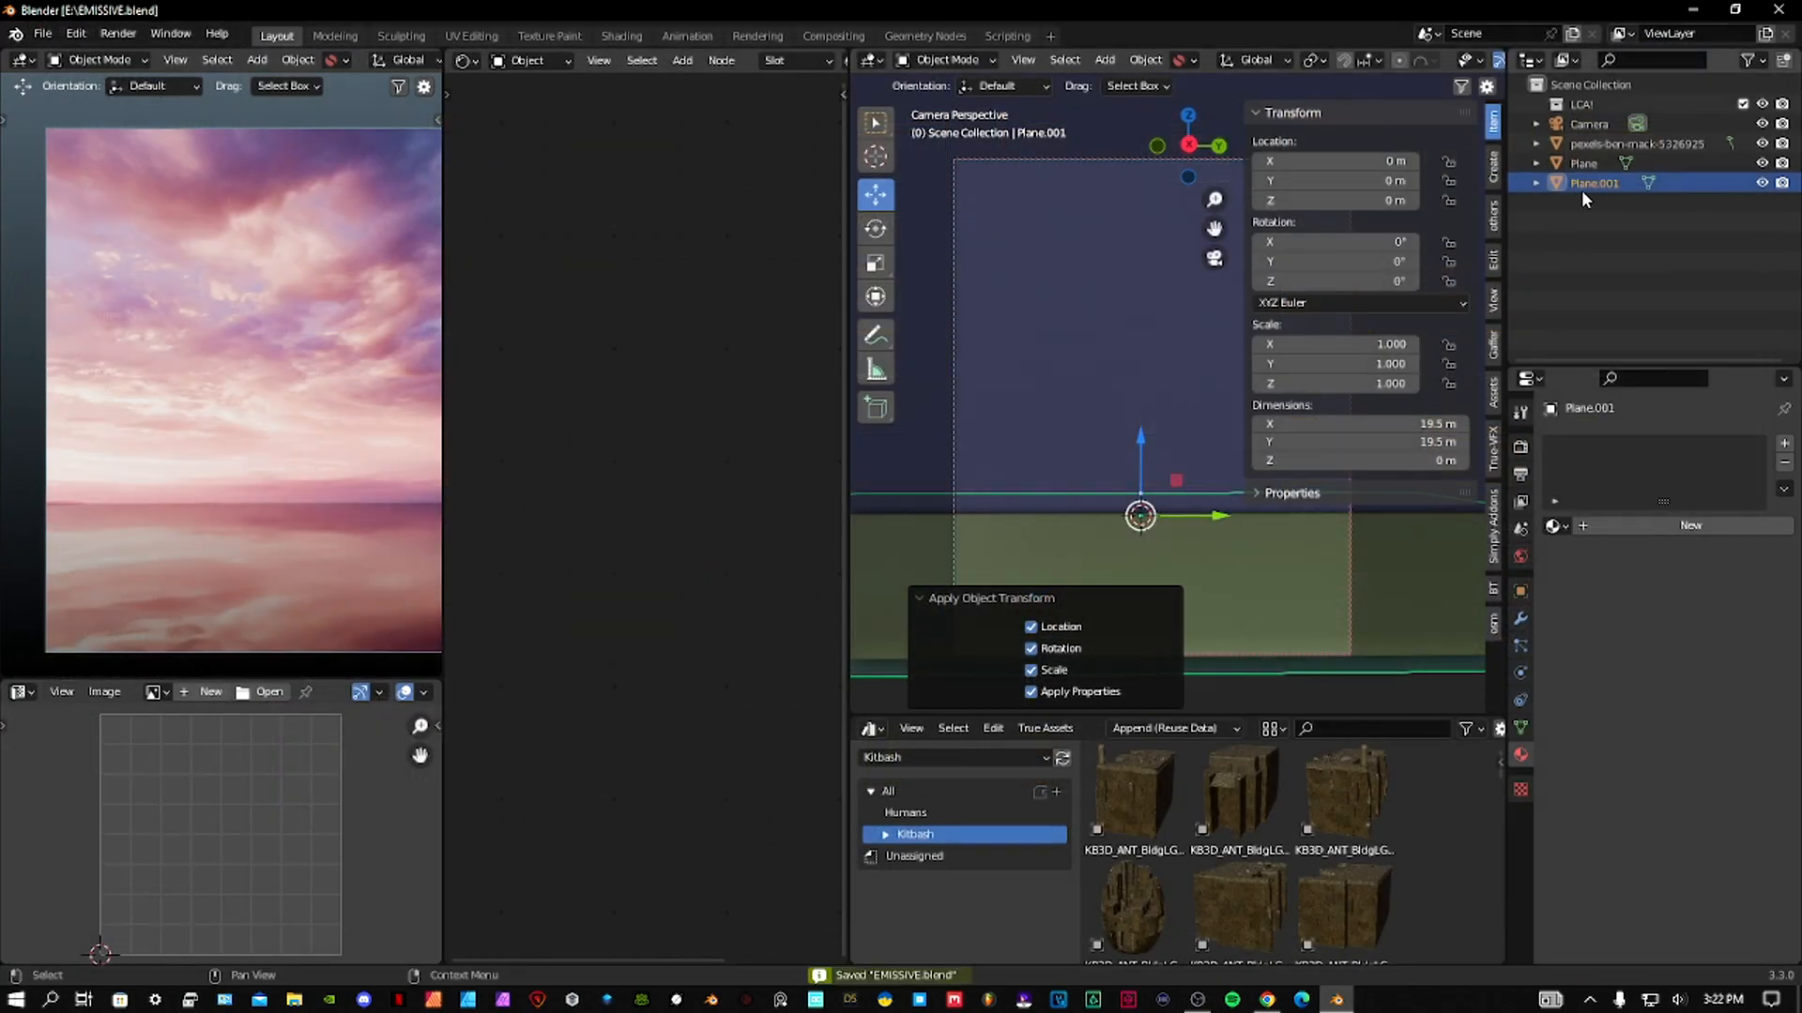
Disable the Shadow ray visibility of the sky image plane.
{"action": "left_click", "coordinate": [1051, 299]}
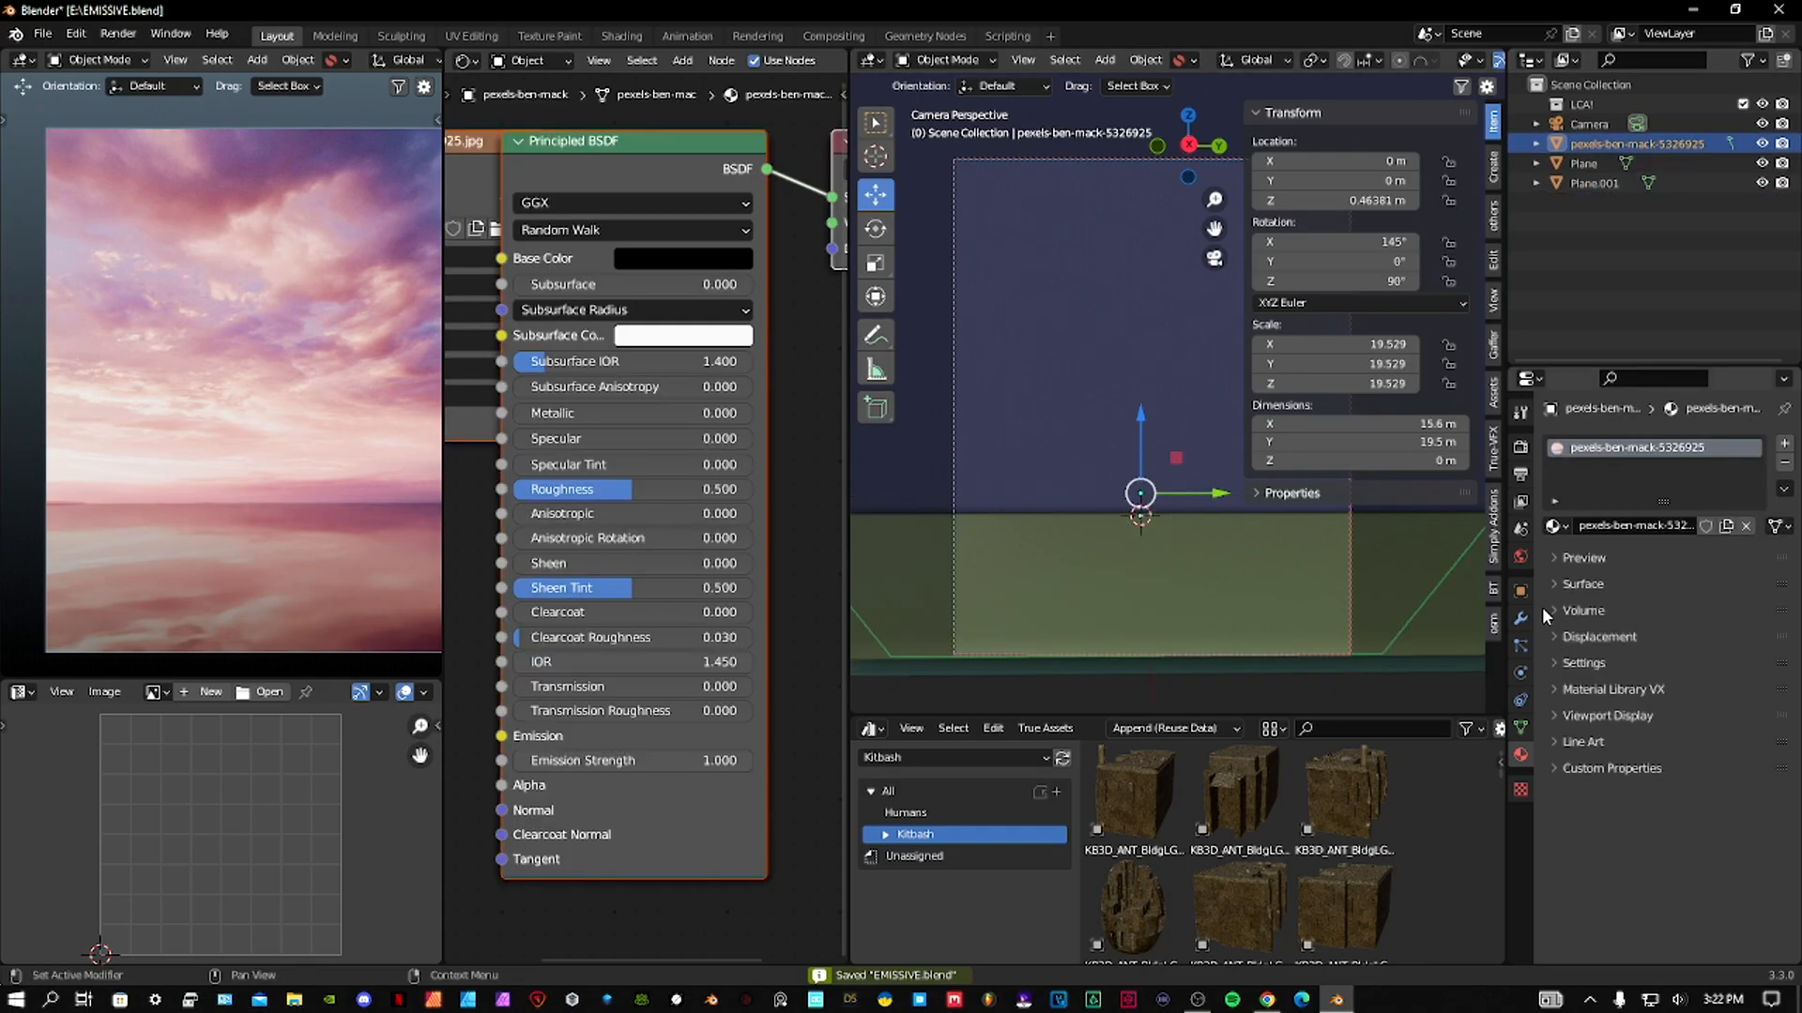
{"action": "left_click", "coordinate": [1521, 592]}
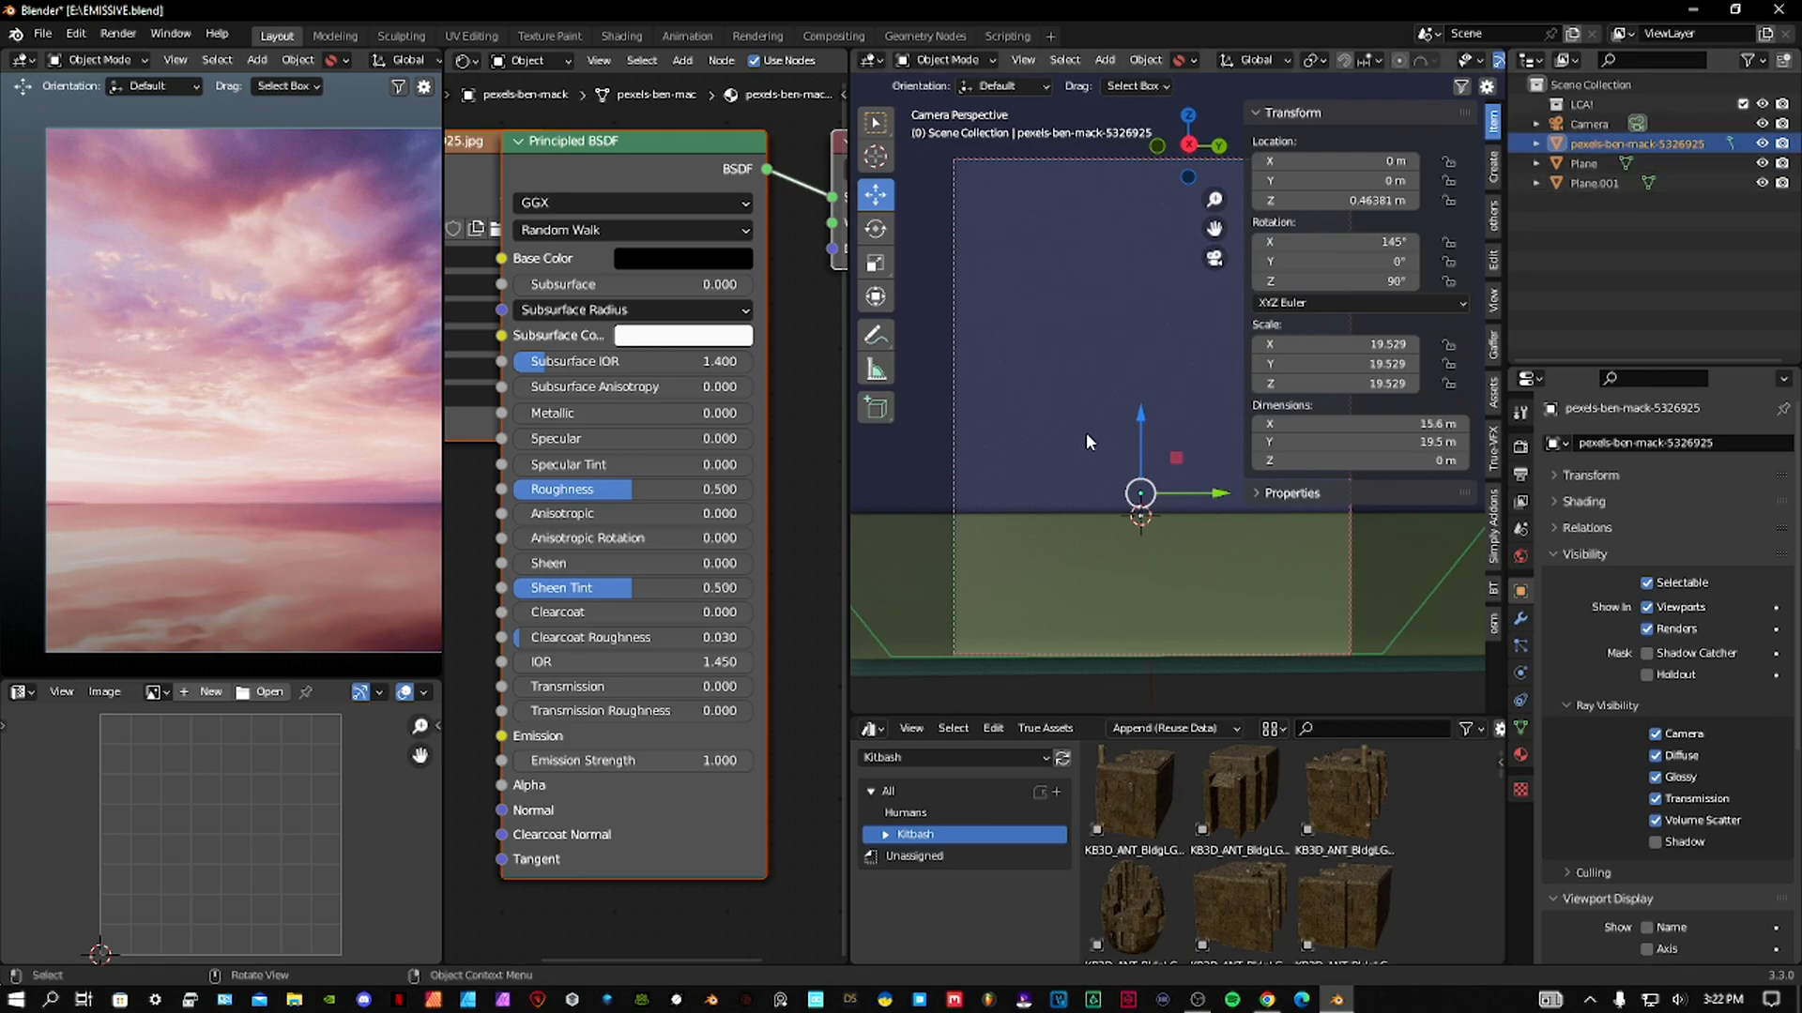
Add a sun light and rotate it to about 32.5° on Y.
{"action": "key", "text": "shift+a"}
{"action": "mouse_move", "coordinate": [1068, 466]}
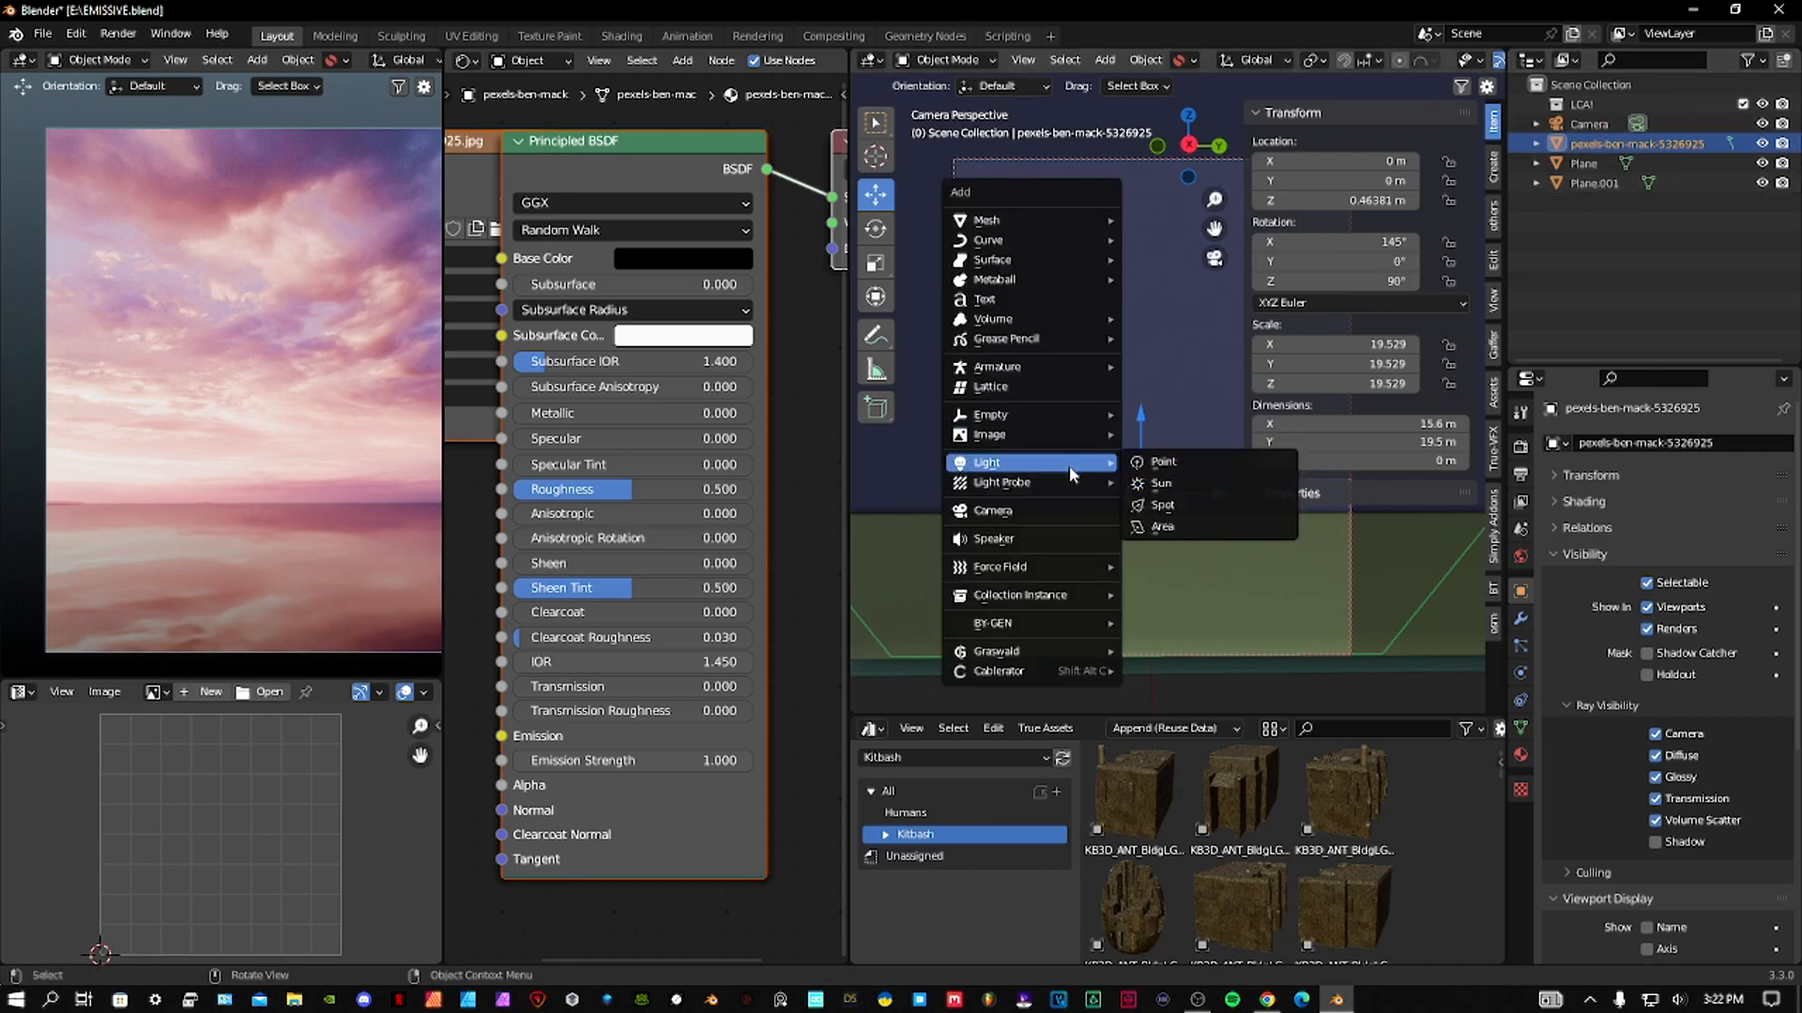
{"action": "left_click", "coordinate": [1184, 482]}
{"action": "left_click", "coordinate": [1520, 673]}
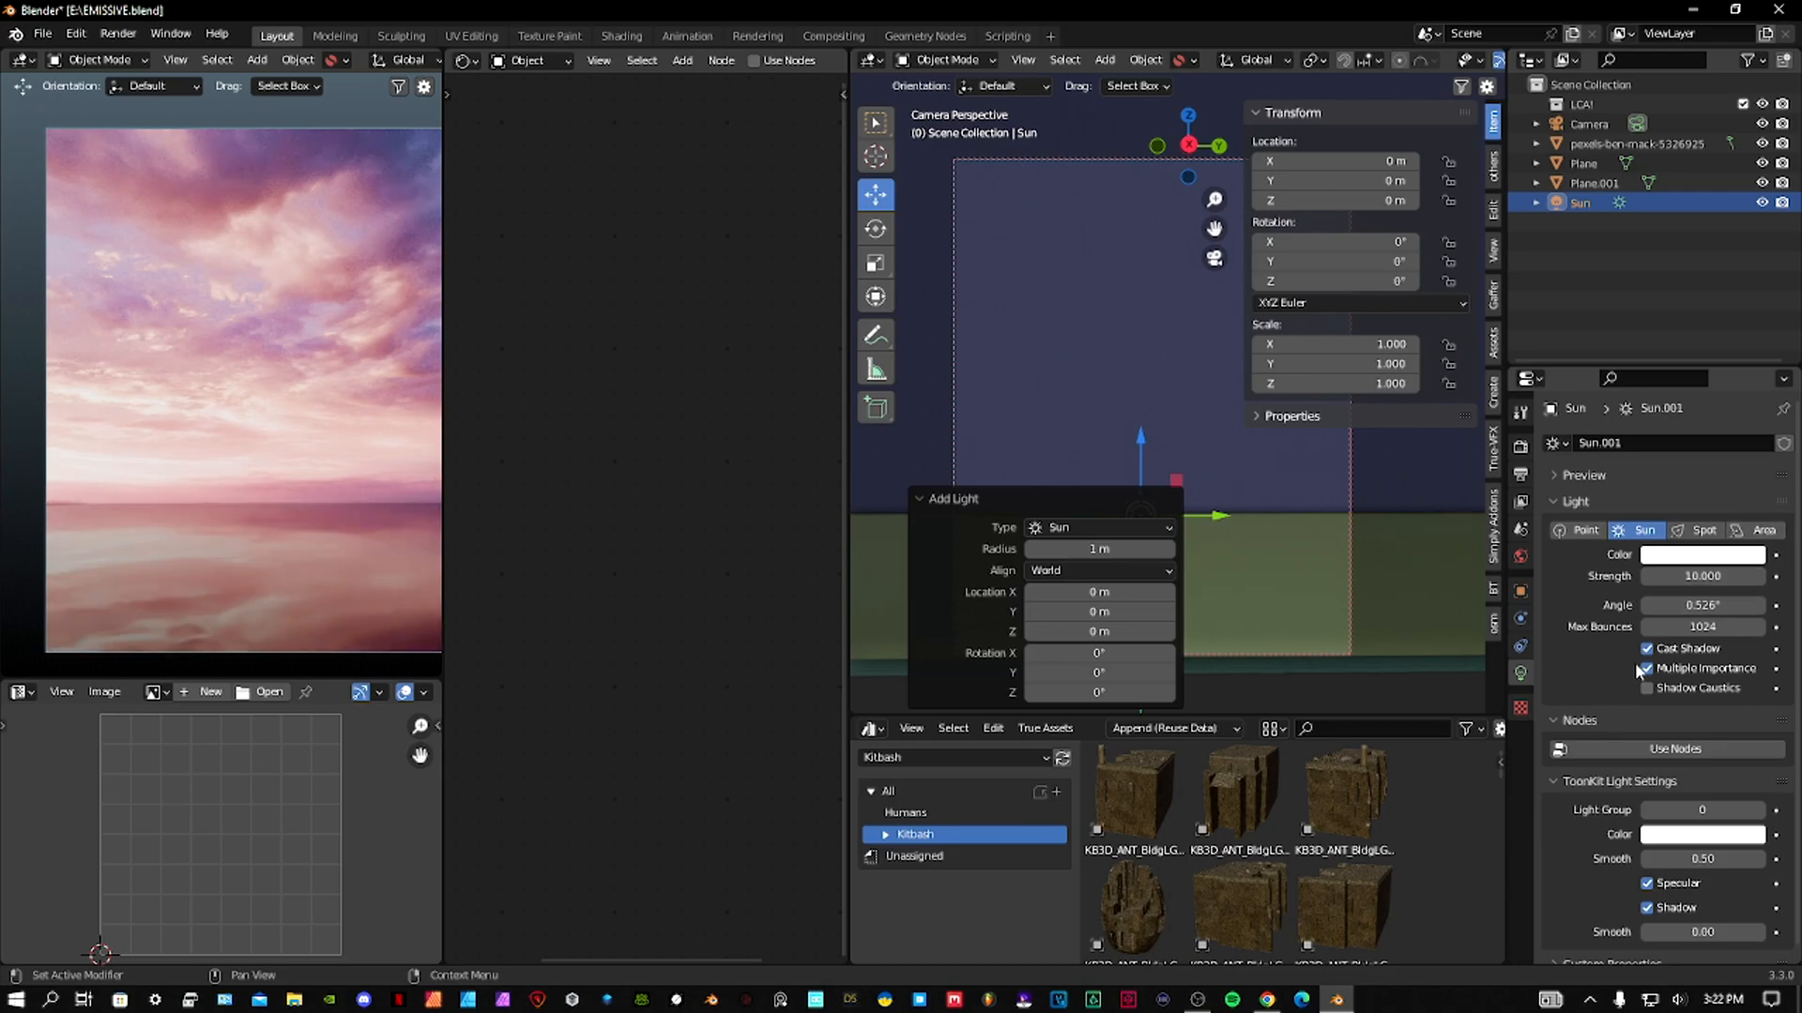
{"action": "left_click_drag", "start_coordinate": [1373, 263], "coordinate": [1445, 263]}
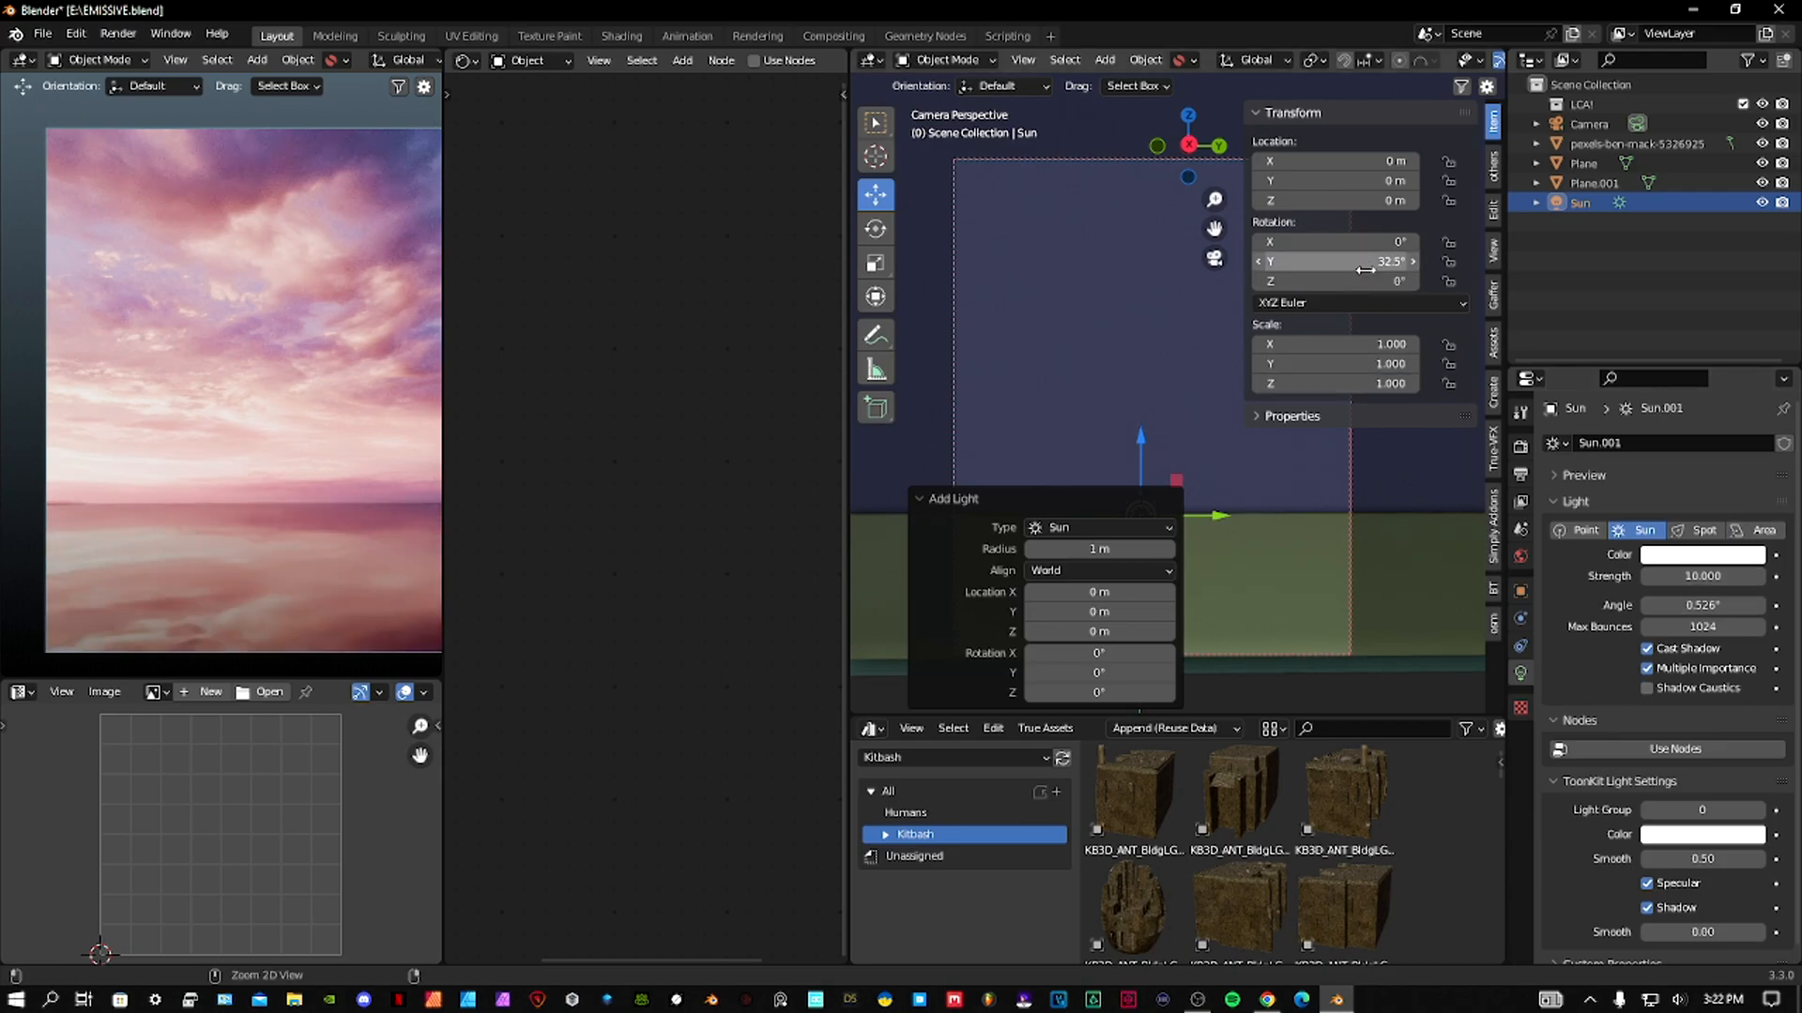
Move the sky image plane away from the water plane along the X axis to about -35.4 m.
{"action": "left_click", "coordinate": [1178, 574]}
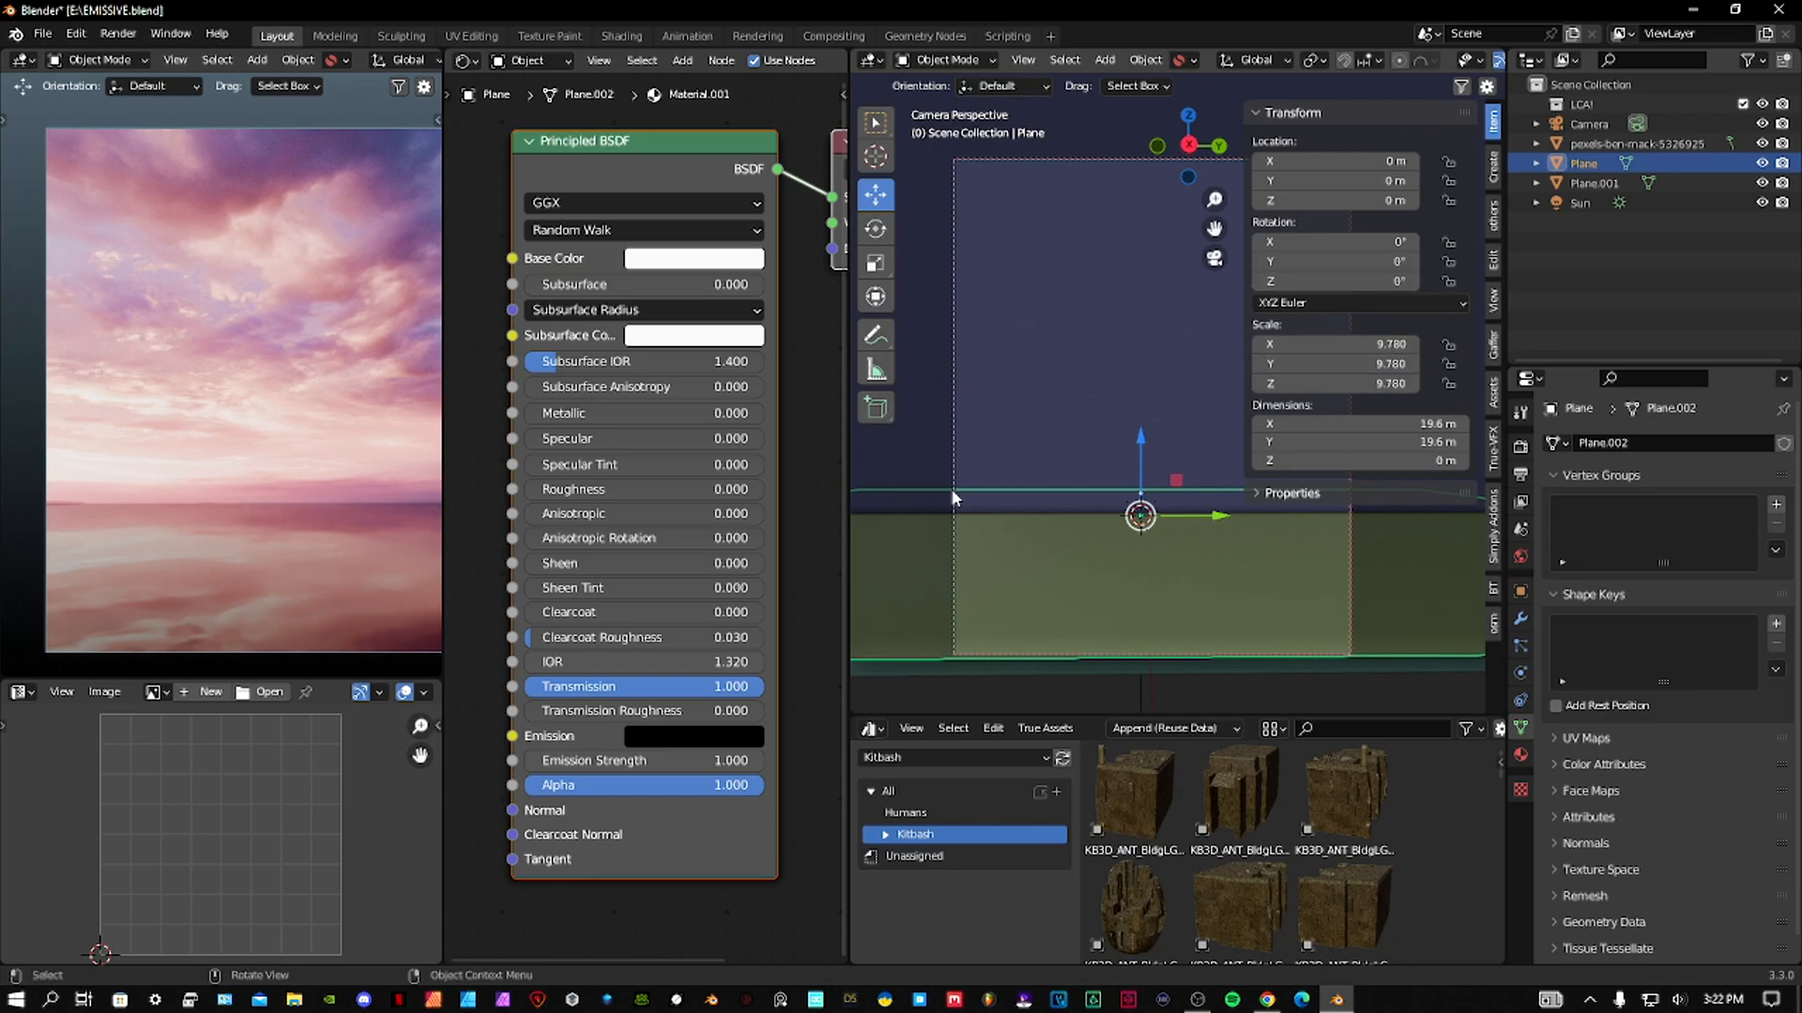
{"action": "left_click", "coordinate": [1157, 380]}
{"action": "middle_click_drag", "start_coordinate": [1157, 380], "coordinate": [1195, 476]}
{"action": "left_click_drag", "start_coordinate": [1181, 414], "coordinate": [999, 383]}
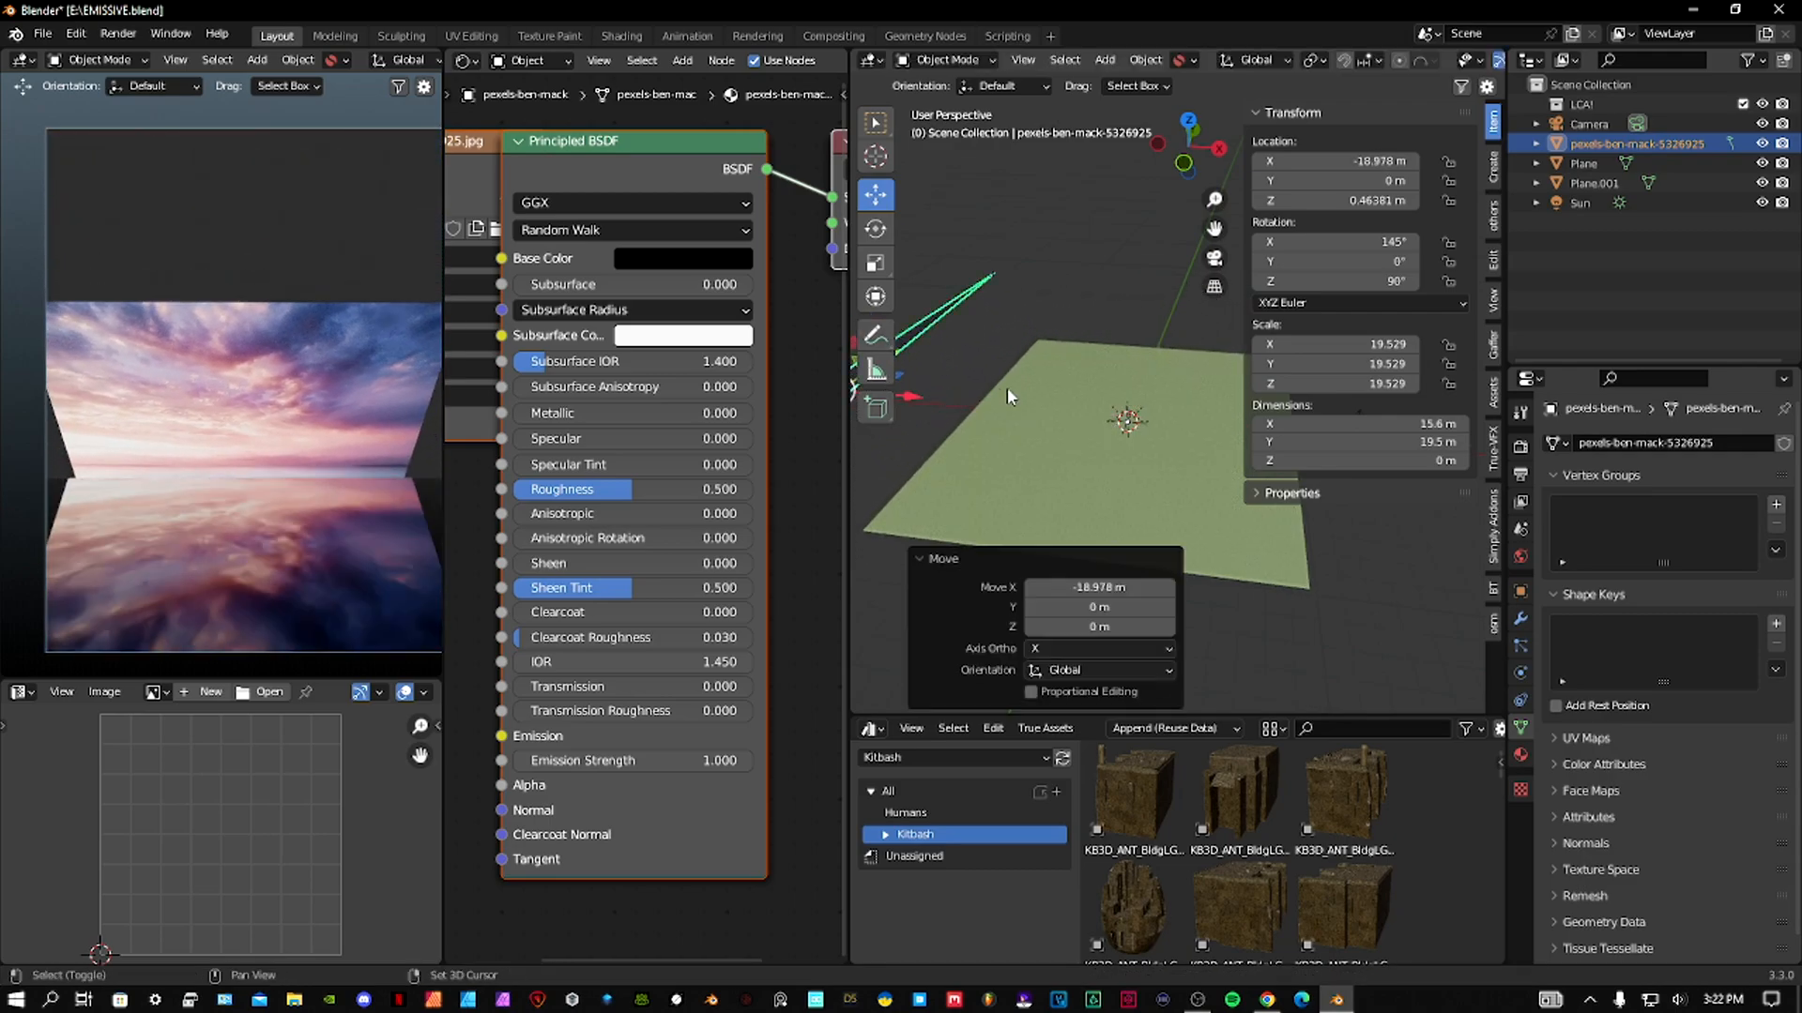
{"action": "scroll", "coordinate": [999, 383], "scroll_direction": "down", "scroll_amount": 5}
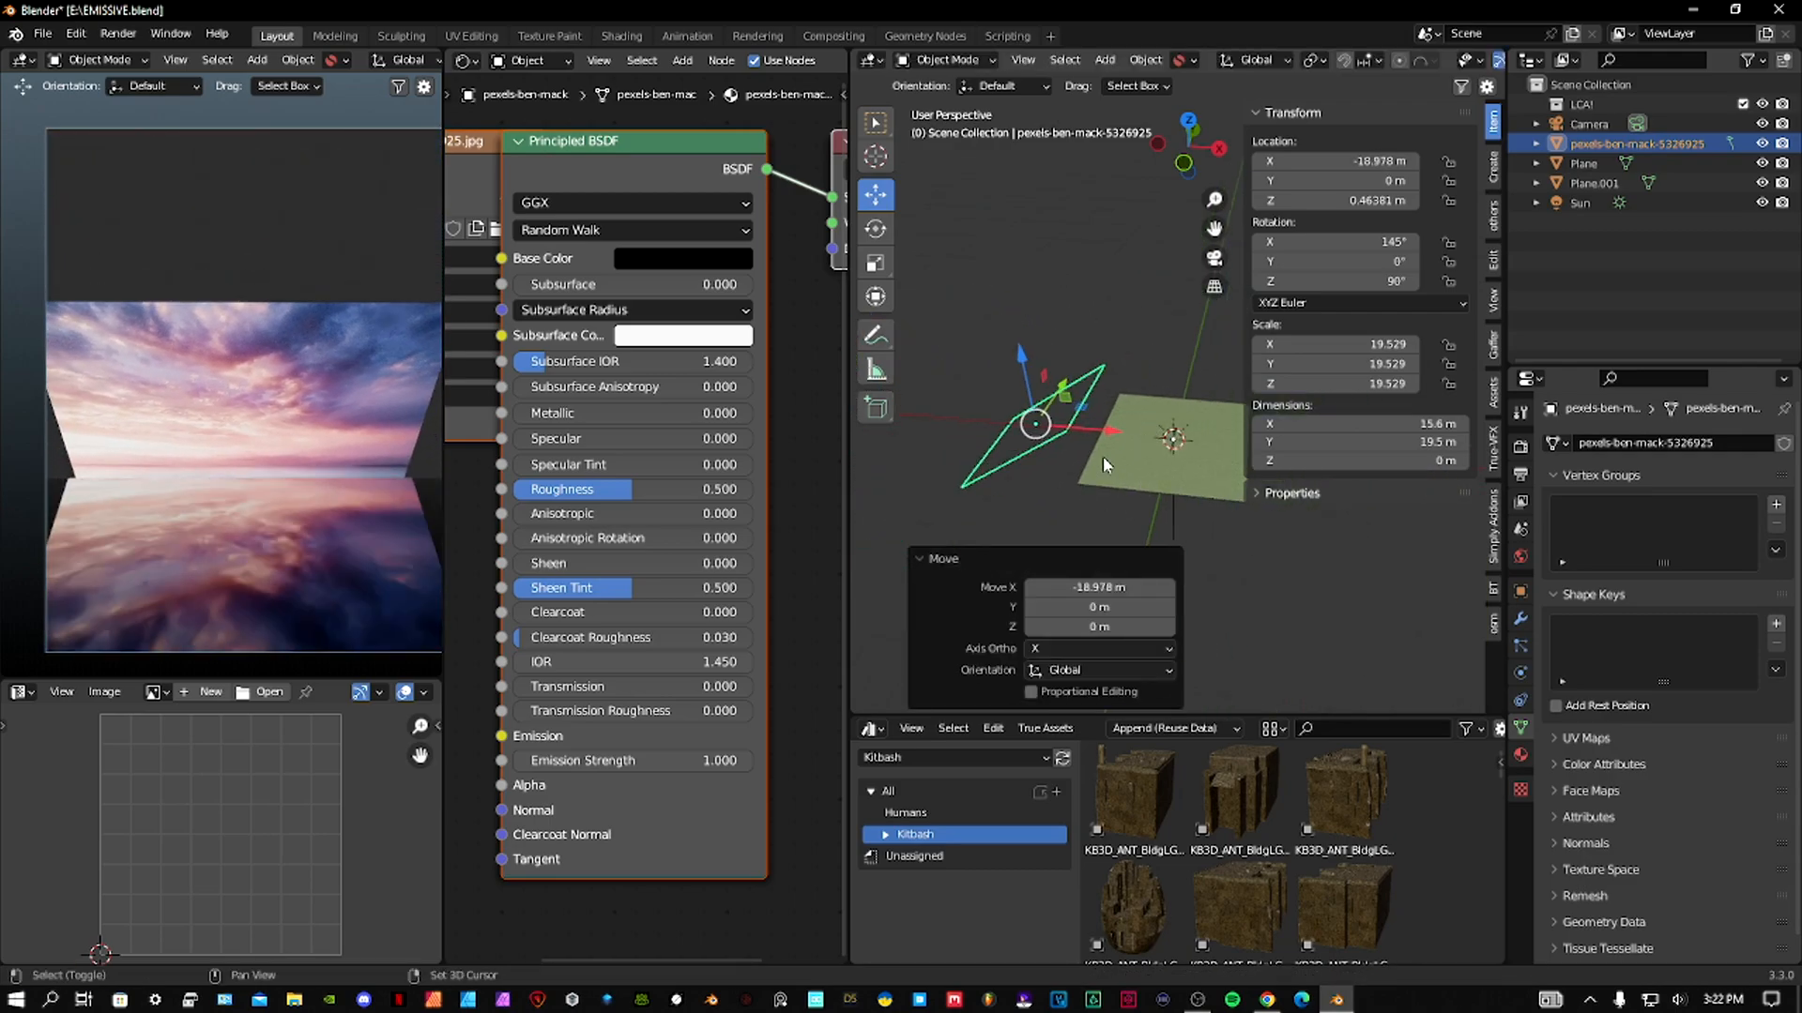
{"action": "key", "text": "g"}
{"action": "key", "text": "x"}
{"action": "left_click", "coordinate": [1023, 433]}
Scale the sky image plane up by about 2.53 and lower it to about 0.23 m on Z.
{"action": "key", "text": "s"}
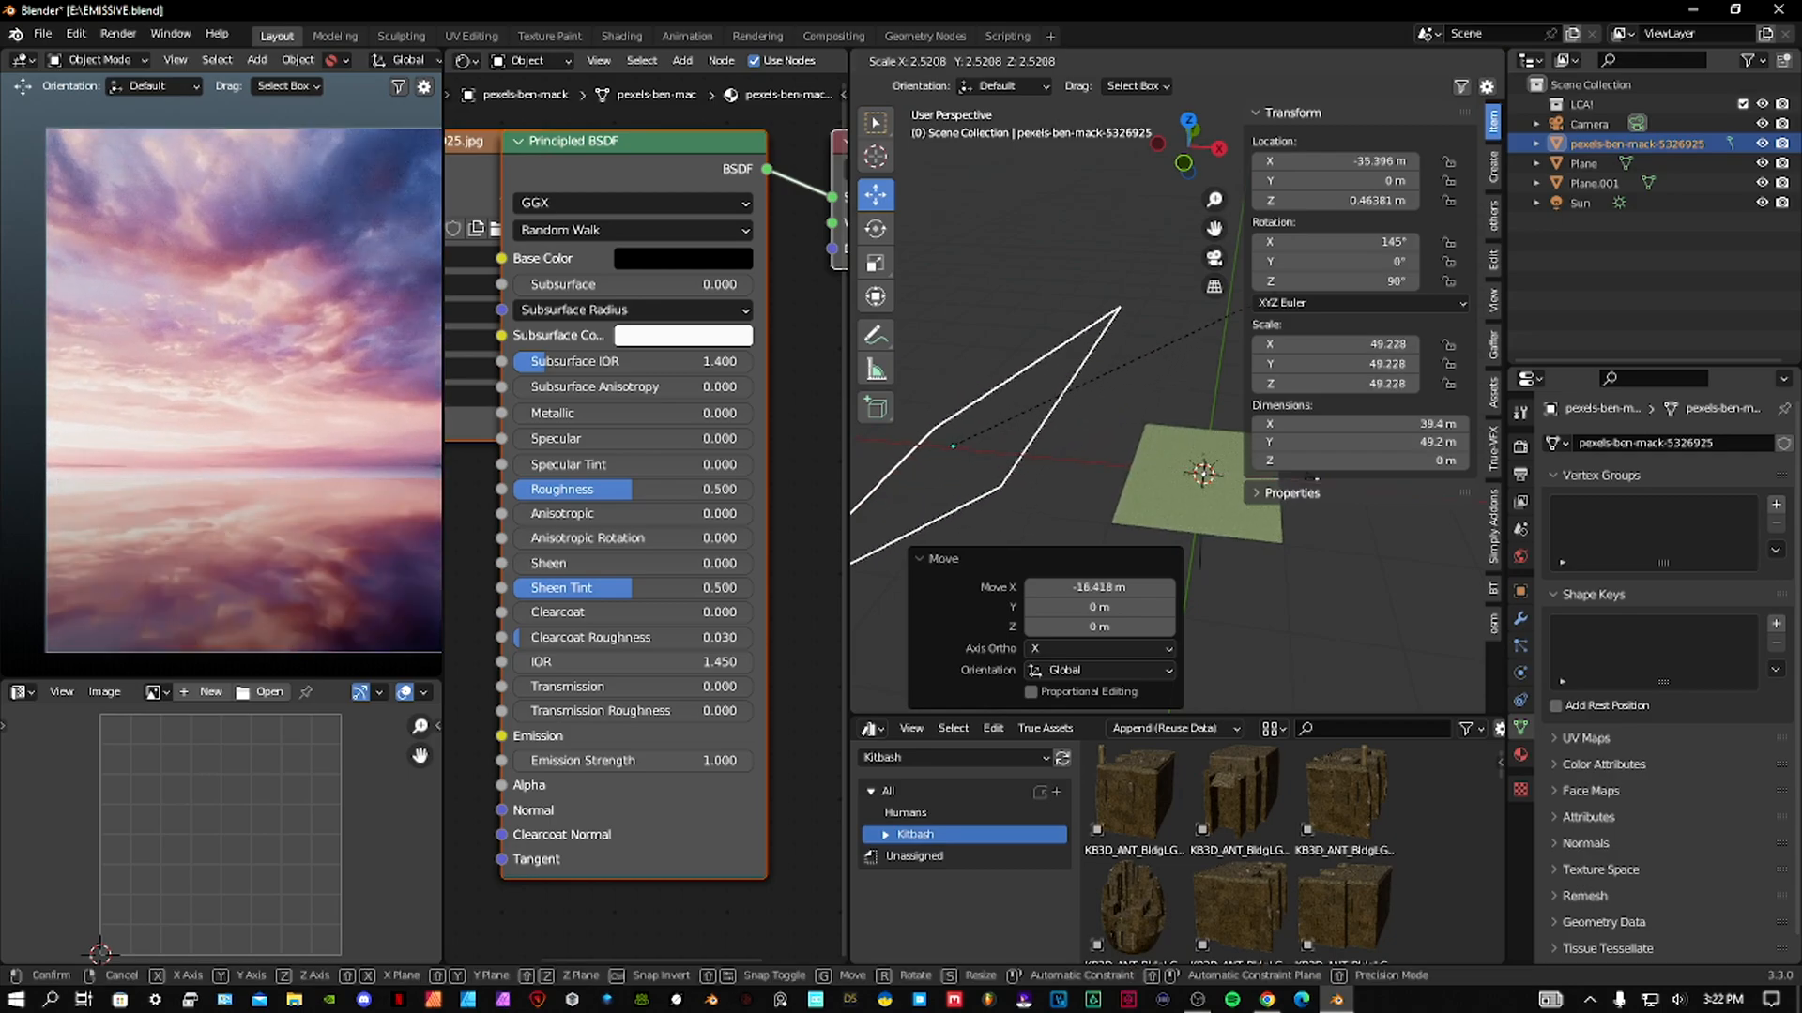
{"action": "left_click", "coordinate": [1070, 326]}
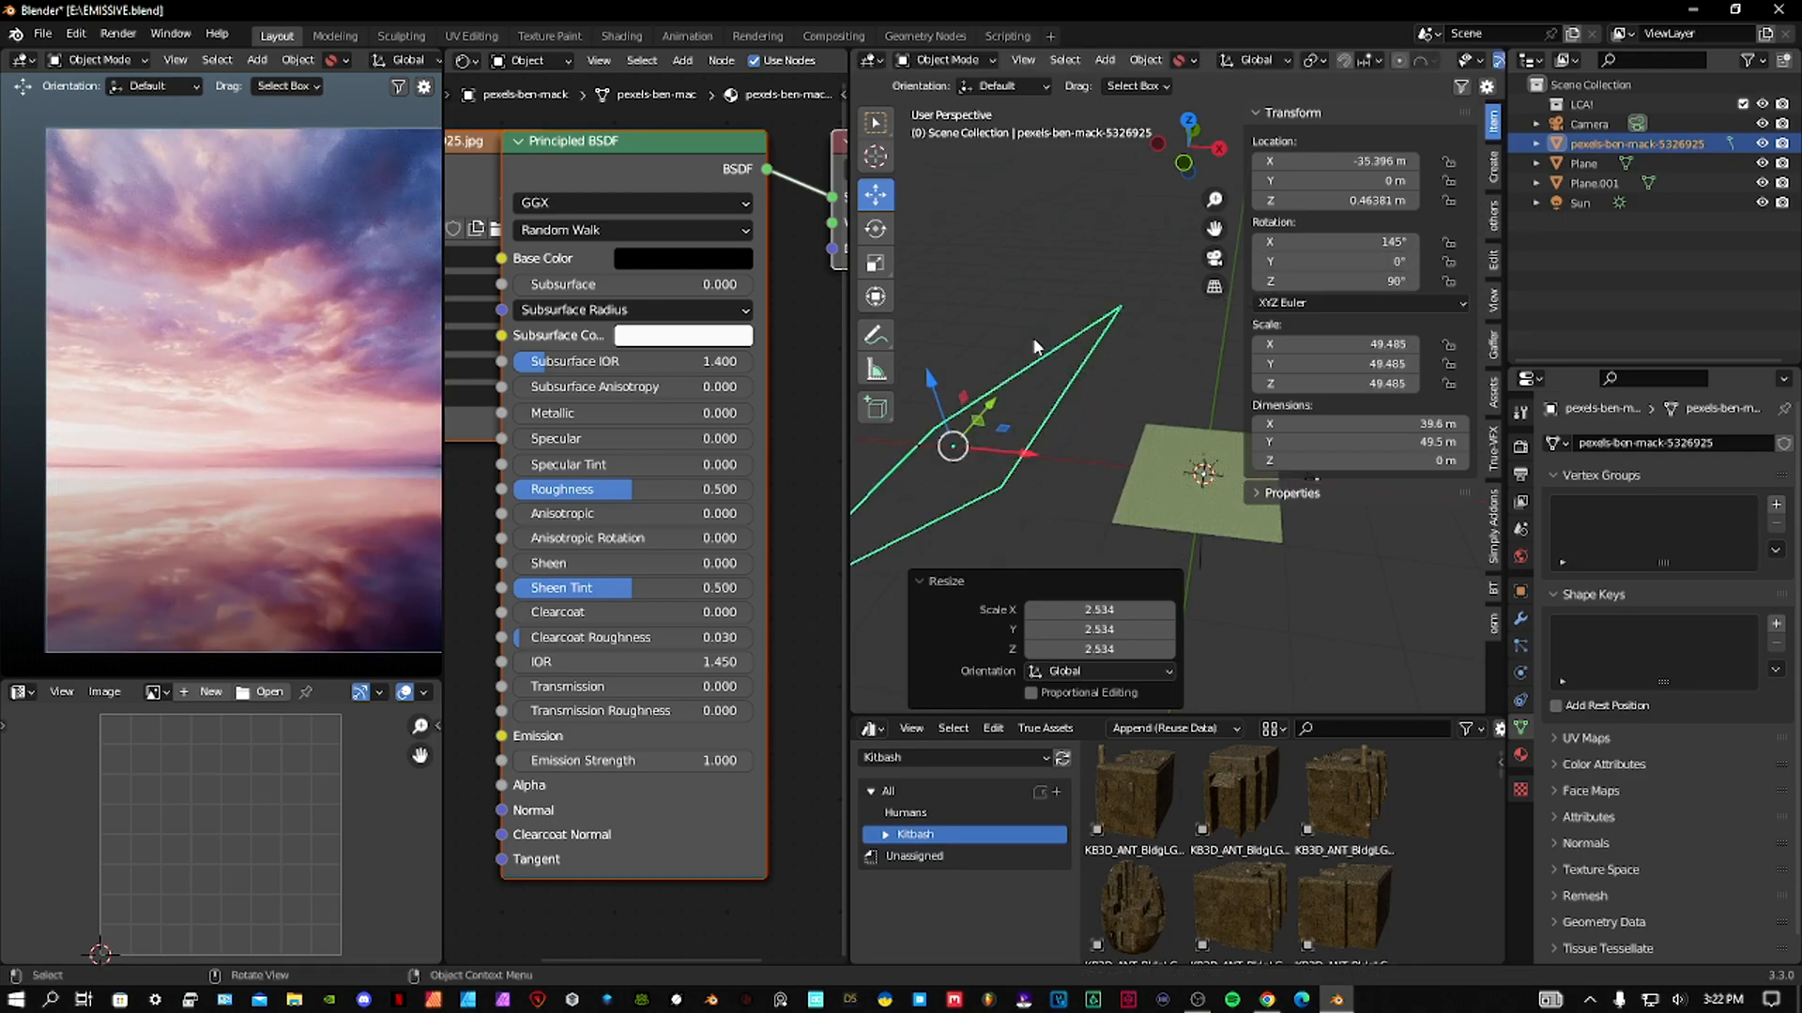
{"action": "left_click_drag", "start_coordinate": [934, 379], "coordinate": [967, 408]}
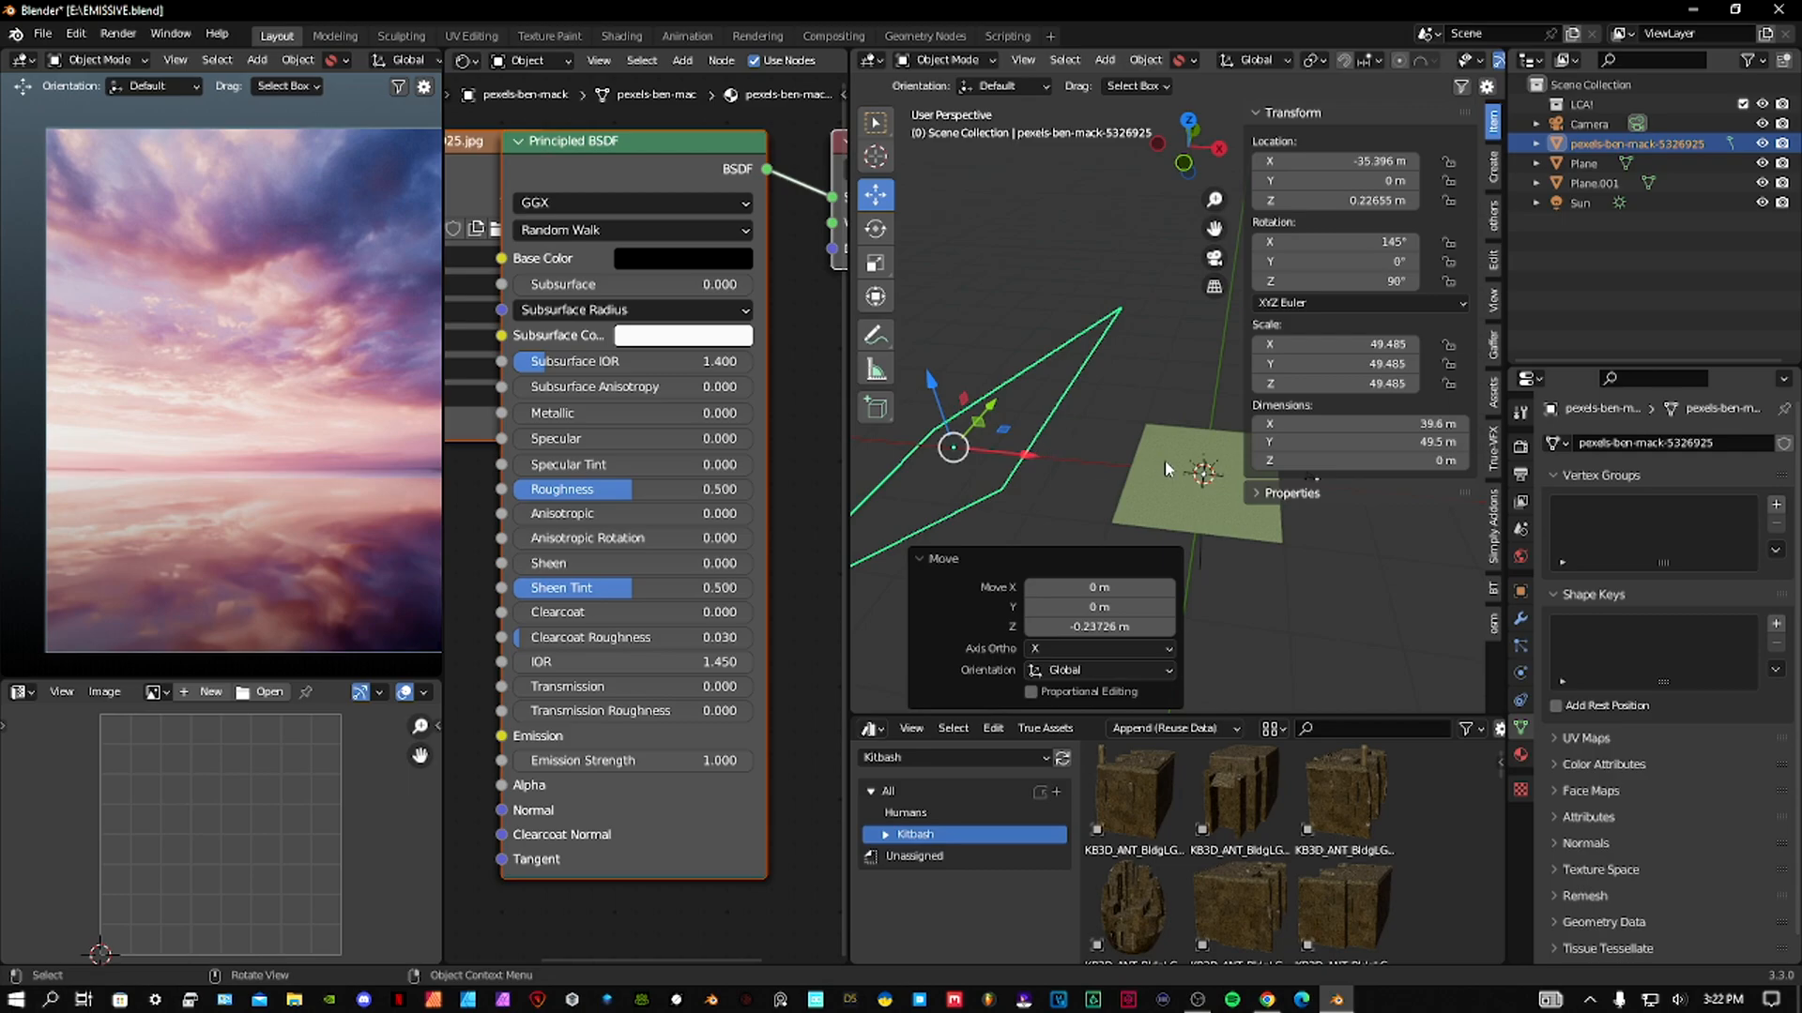
Add an inverted Bump node to the water plane's material and connect it to the Principled BSDF's Normal input.
{"action": "left_click", "coordinate": [1163, 461]}
{"action": "middle_click_drag", "start_coordinate": [1164, 461], "coordinate": [1067, 422]}
{"action": "scroll", "coordinate": [1109, 441], "scroll_direction": "up", "scroll_amount": 4}
{"action": "middle_click_drag", "start_coordinate": [695, 666], "coordinate": [694, 544]}
{"action": "key", "text": "shift+a"}
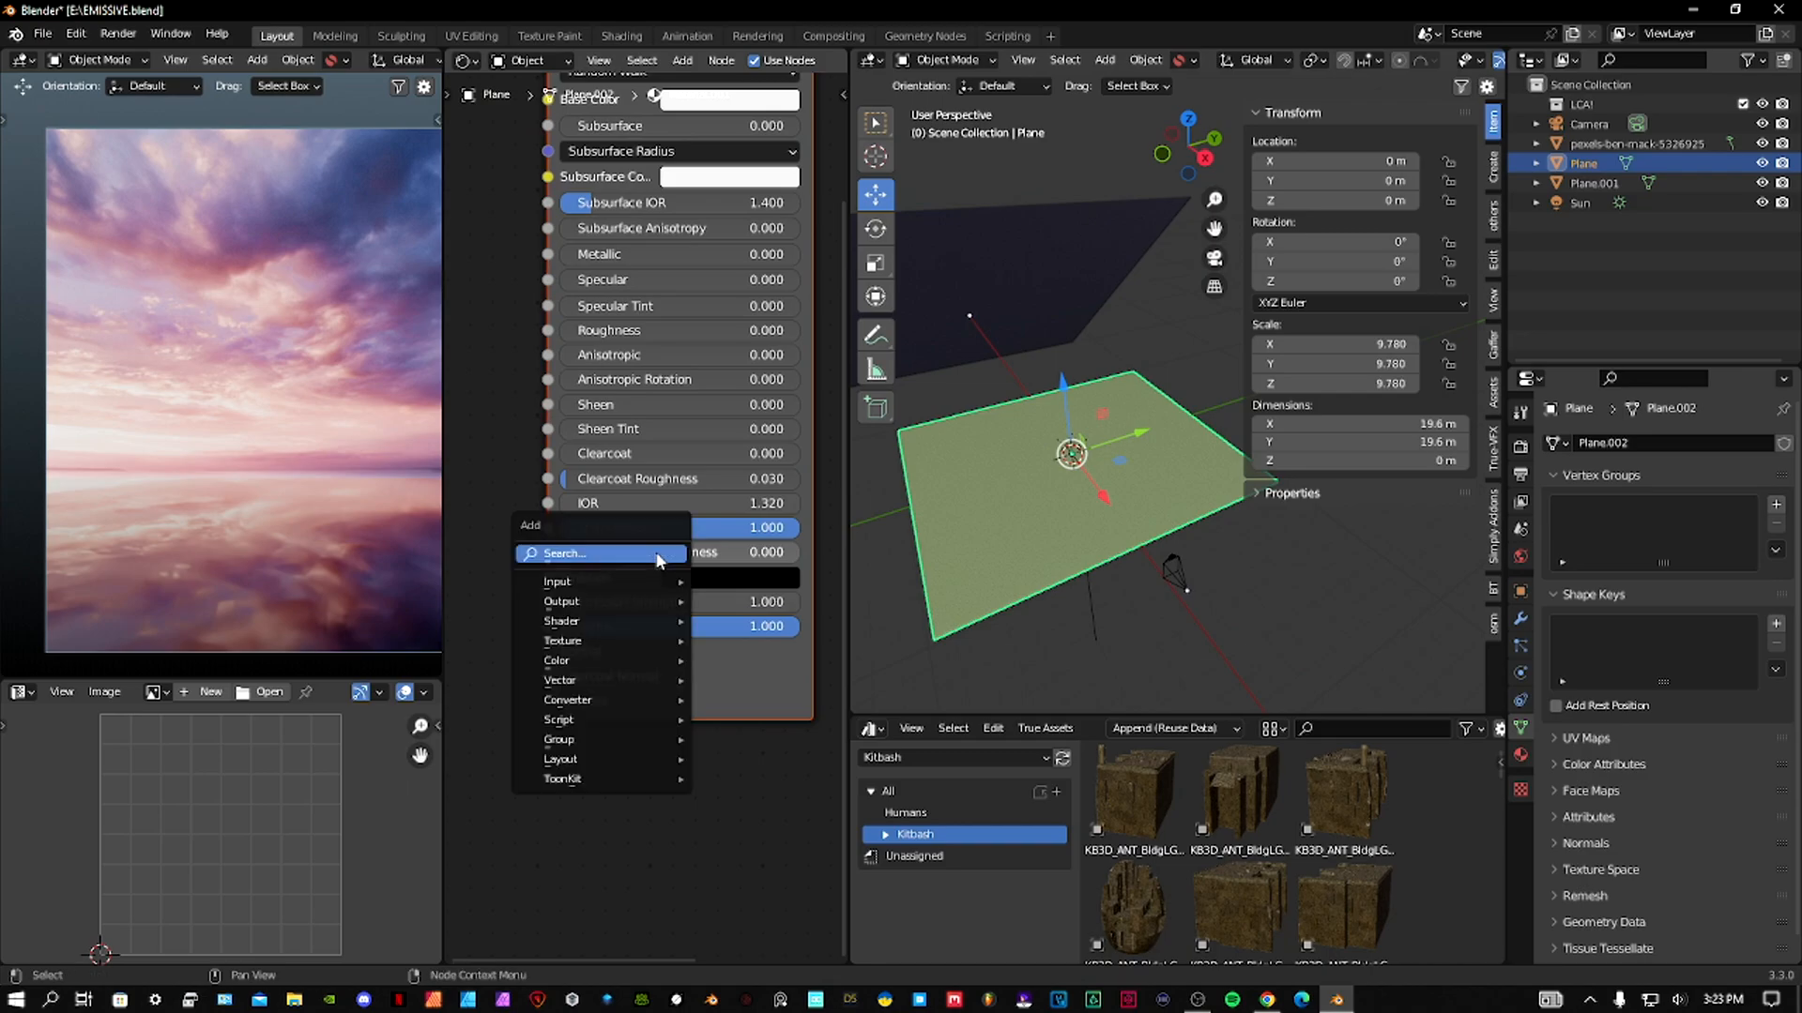
{"action": "mouse_move", "coordinate": [612, 682]}
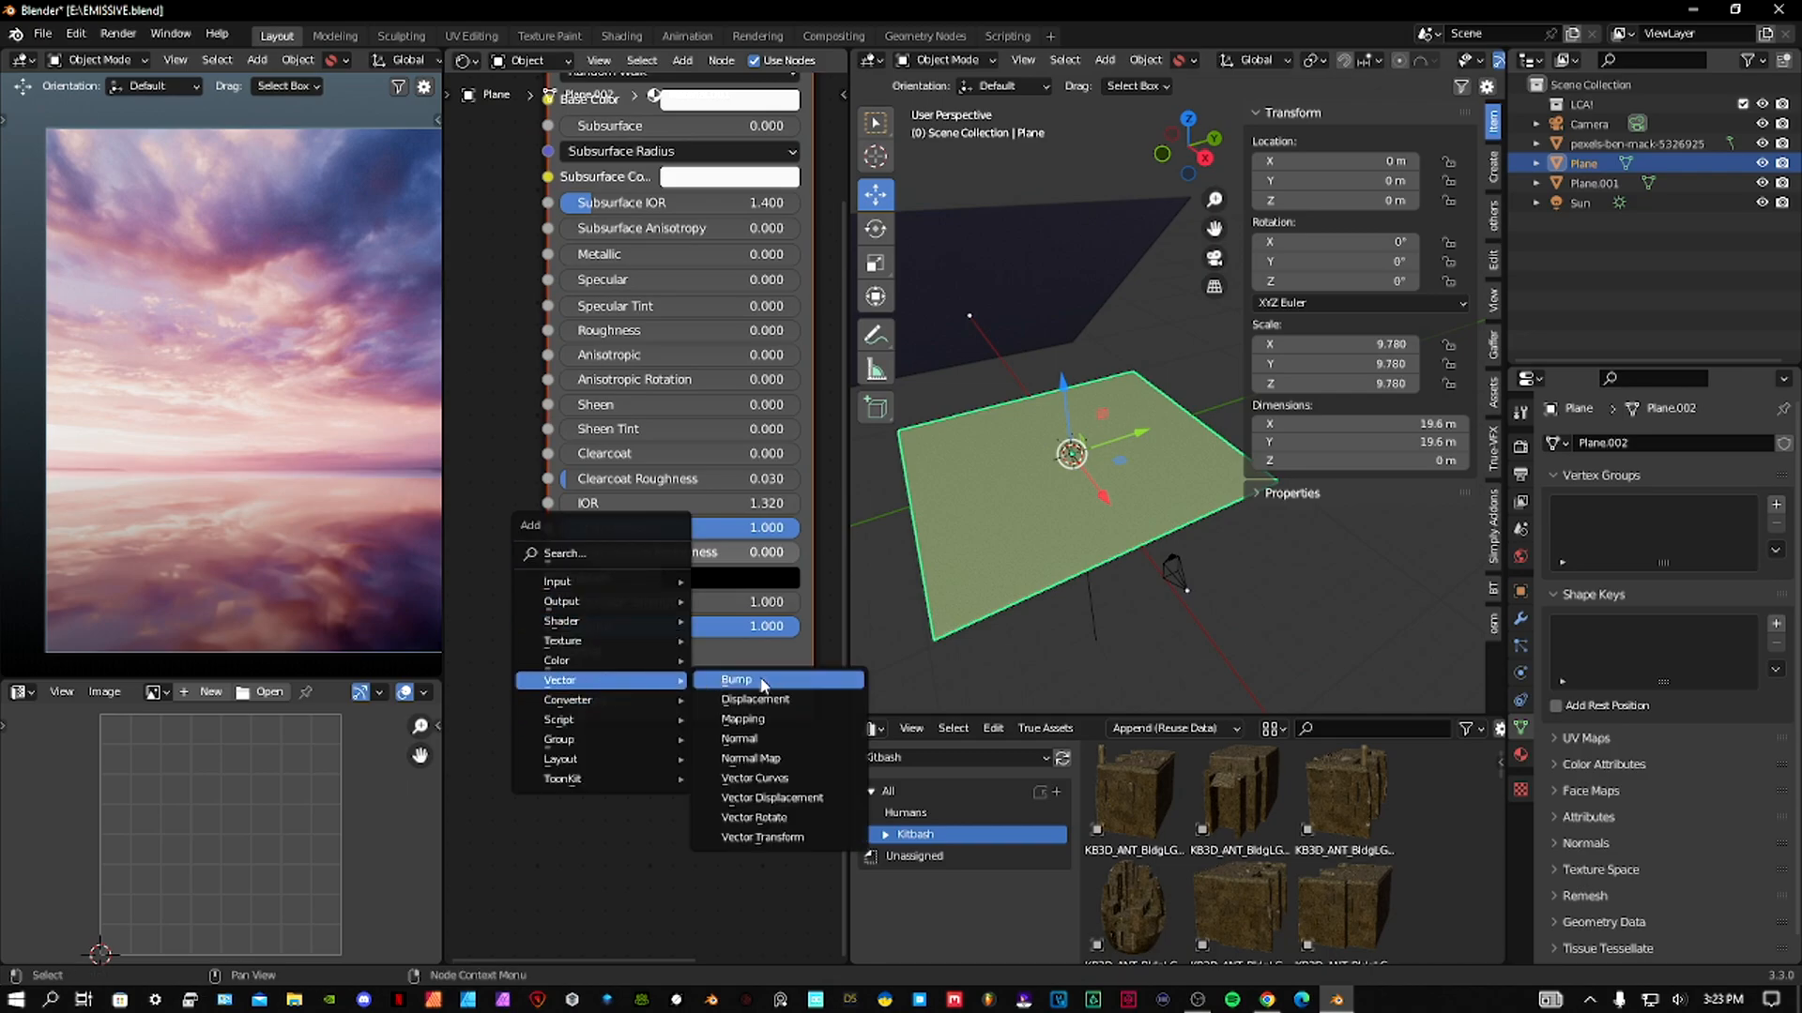
{"action": "left_click", "coordinate": [725, 685]}
{"action": "left_click", "coordinate": [371, 605]}
{"action": "left_click_drag", "start_coordinate": [541, 646], "coordinate": [691, 652]}
{"action": "middle_click_drag", "start_coordinate": [428, 680], "coordinate": [535, 615]}
{"action": "left_click", "coordinate": [536, 618]}
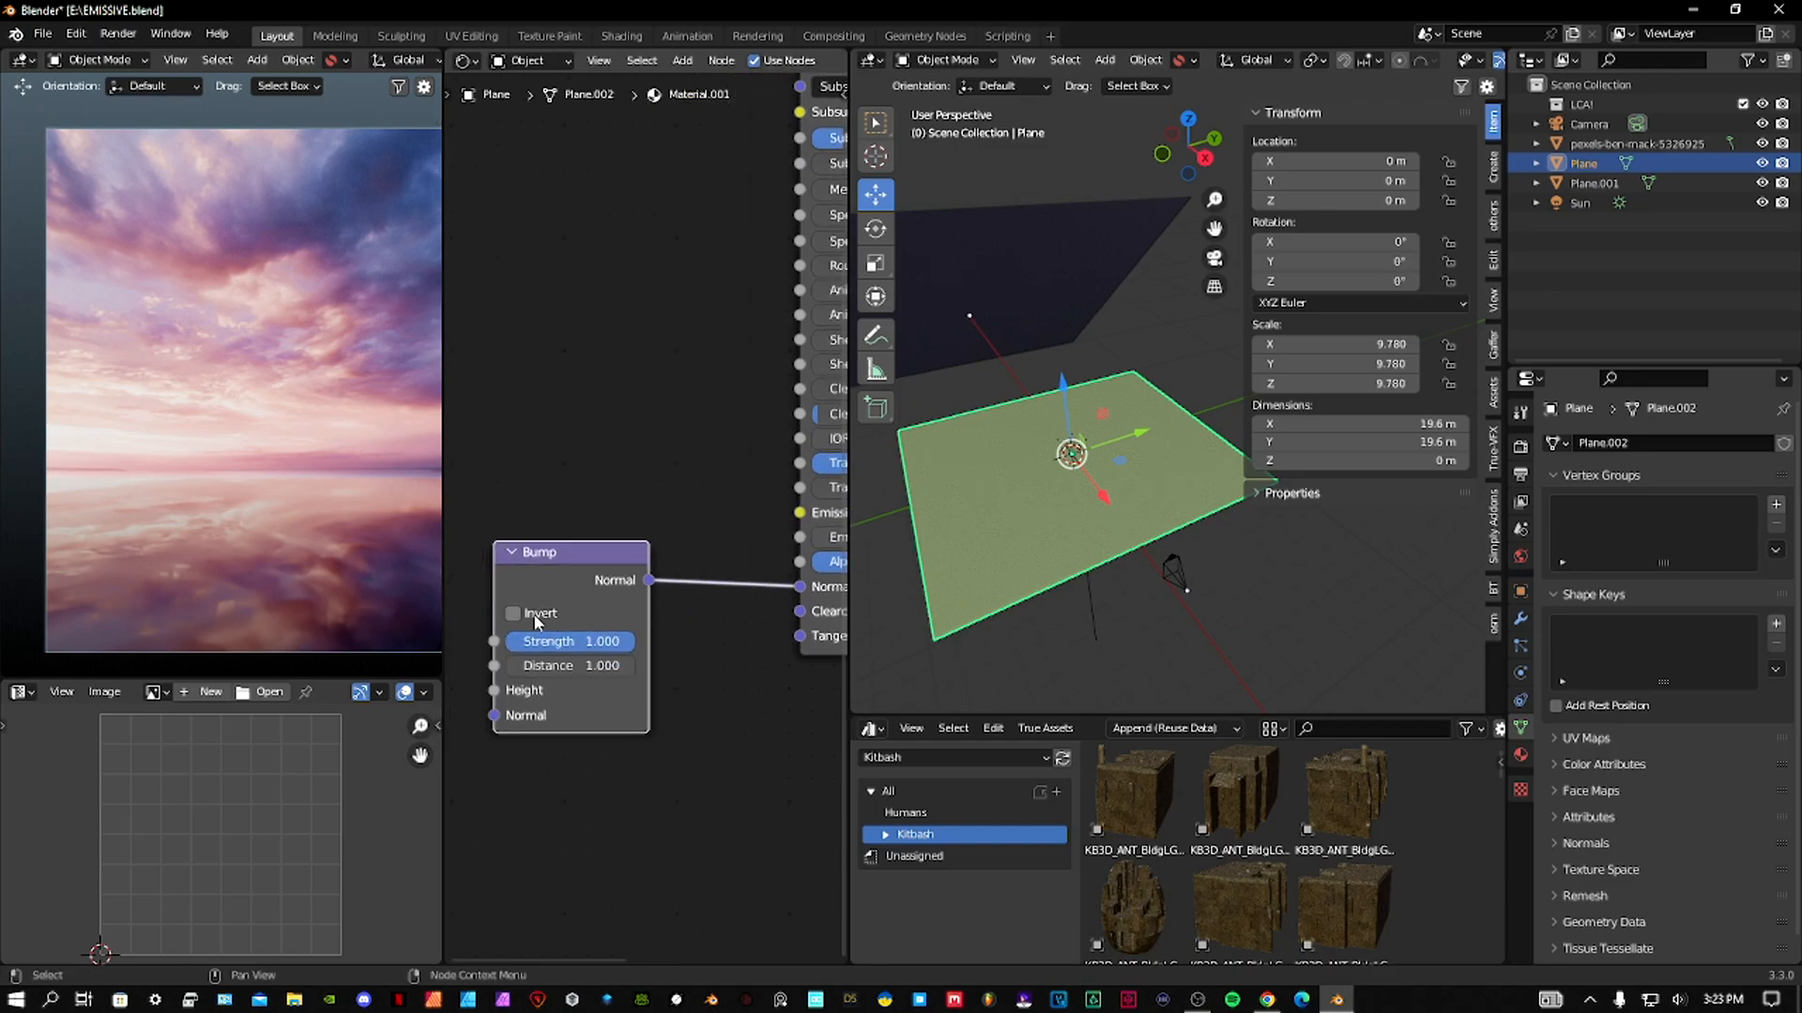
Add a Noise Texture to the water material and connect its Color output to the Bump node's Height input.
{"action": "key", "text": "shift+a"}
{"action": "mouse_move", "coordinate": [634, 557]}
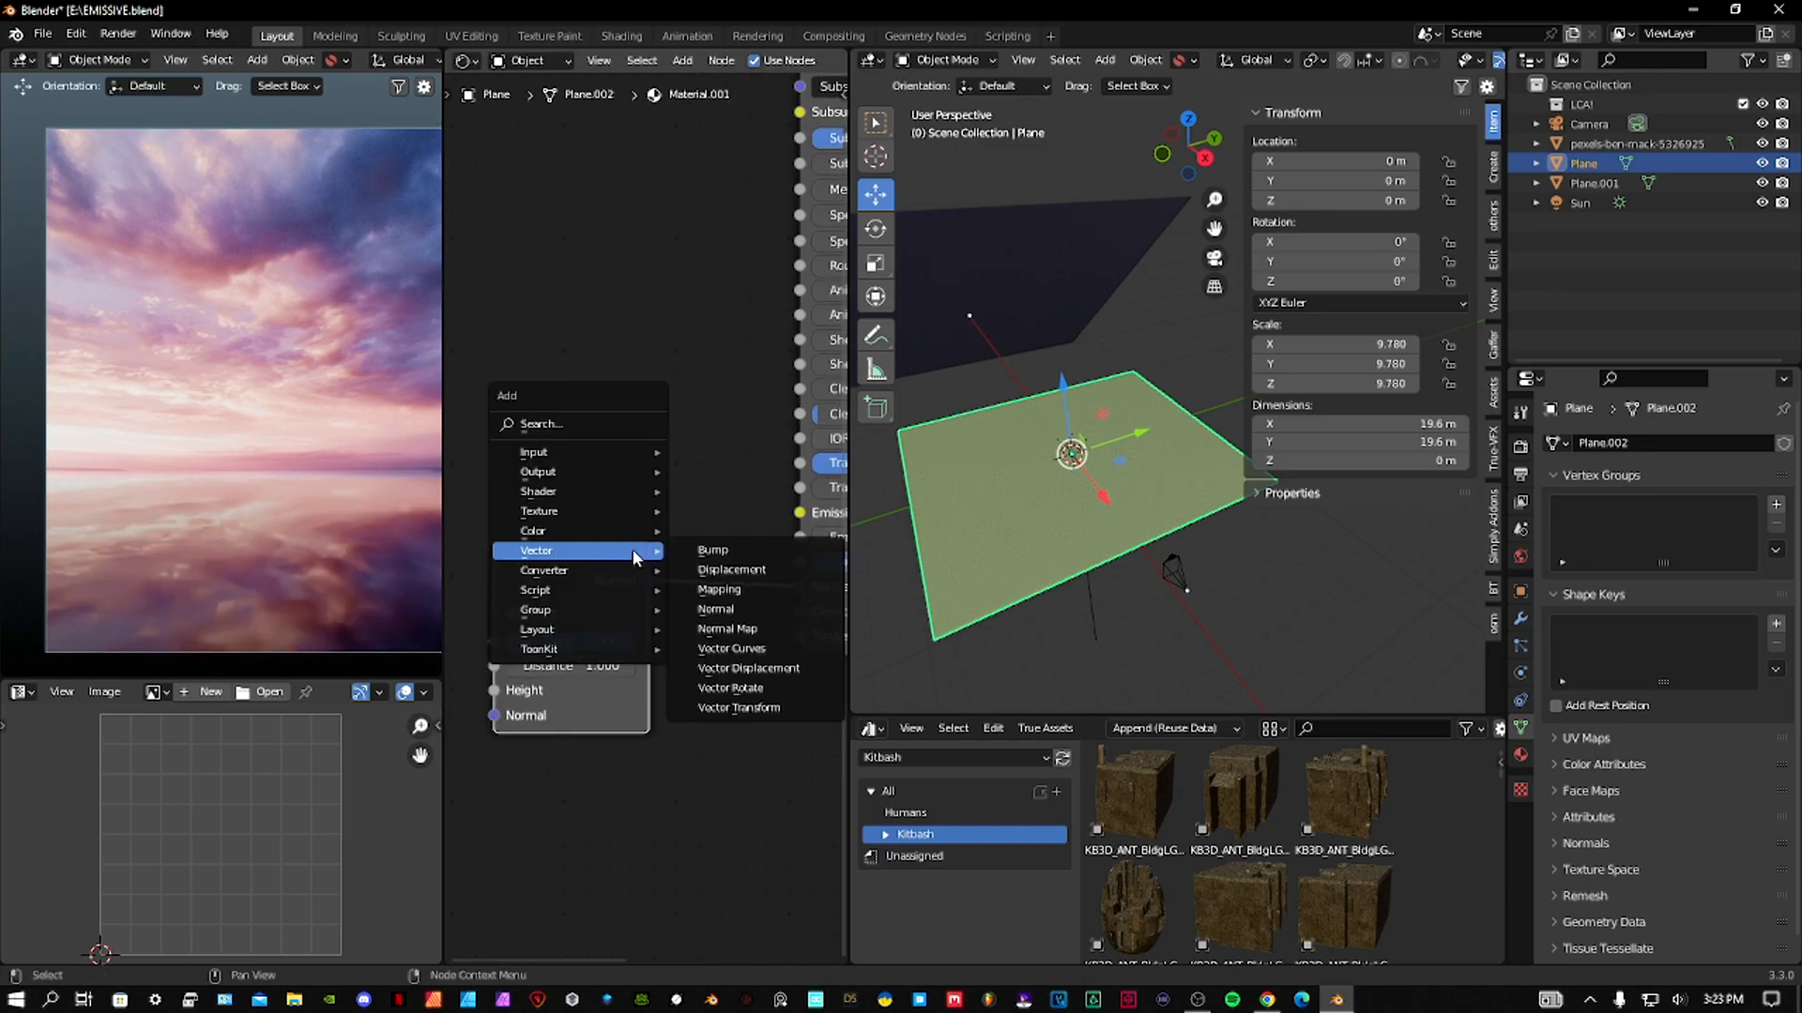
{"action": "mouse_move", "coordinate": [634, 513]}
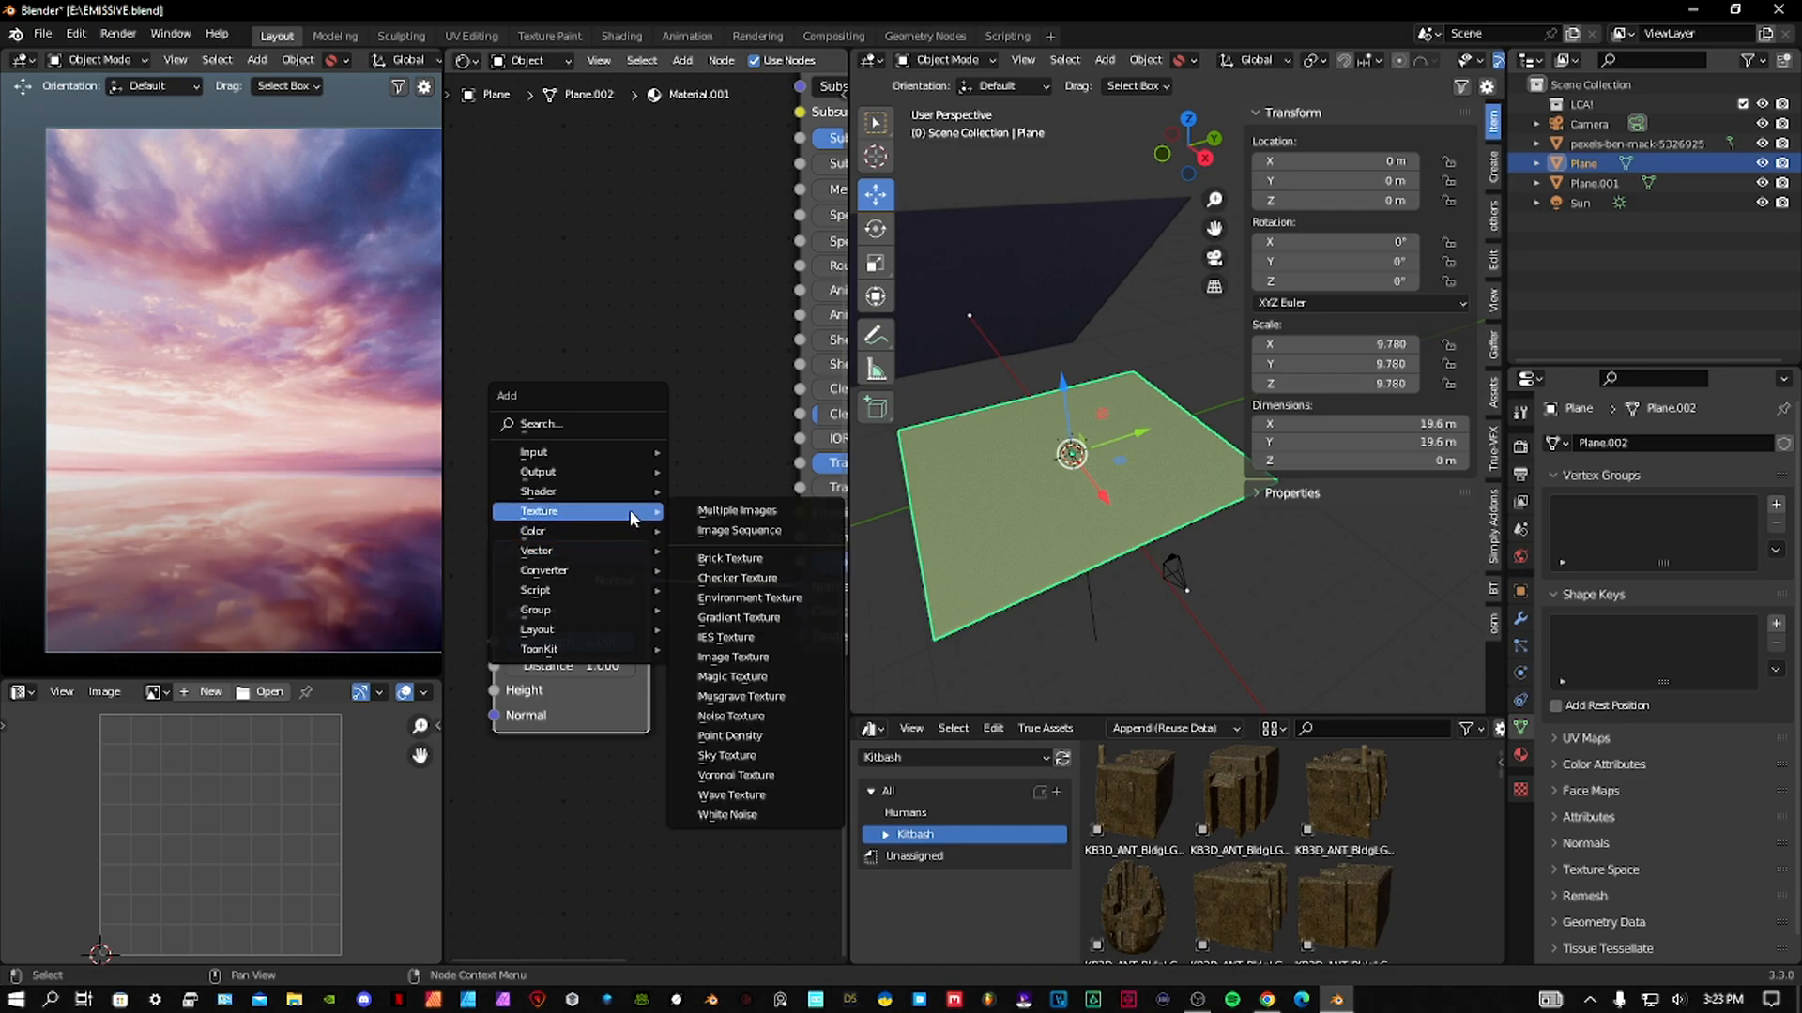
{"action": "left_click", "coordinate": [731, 716]}
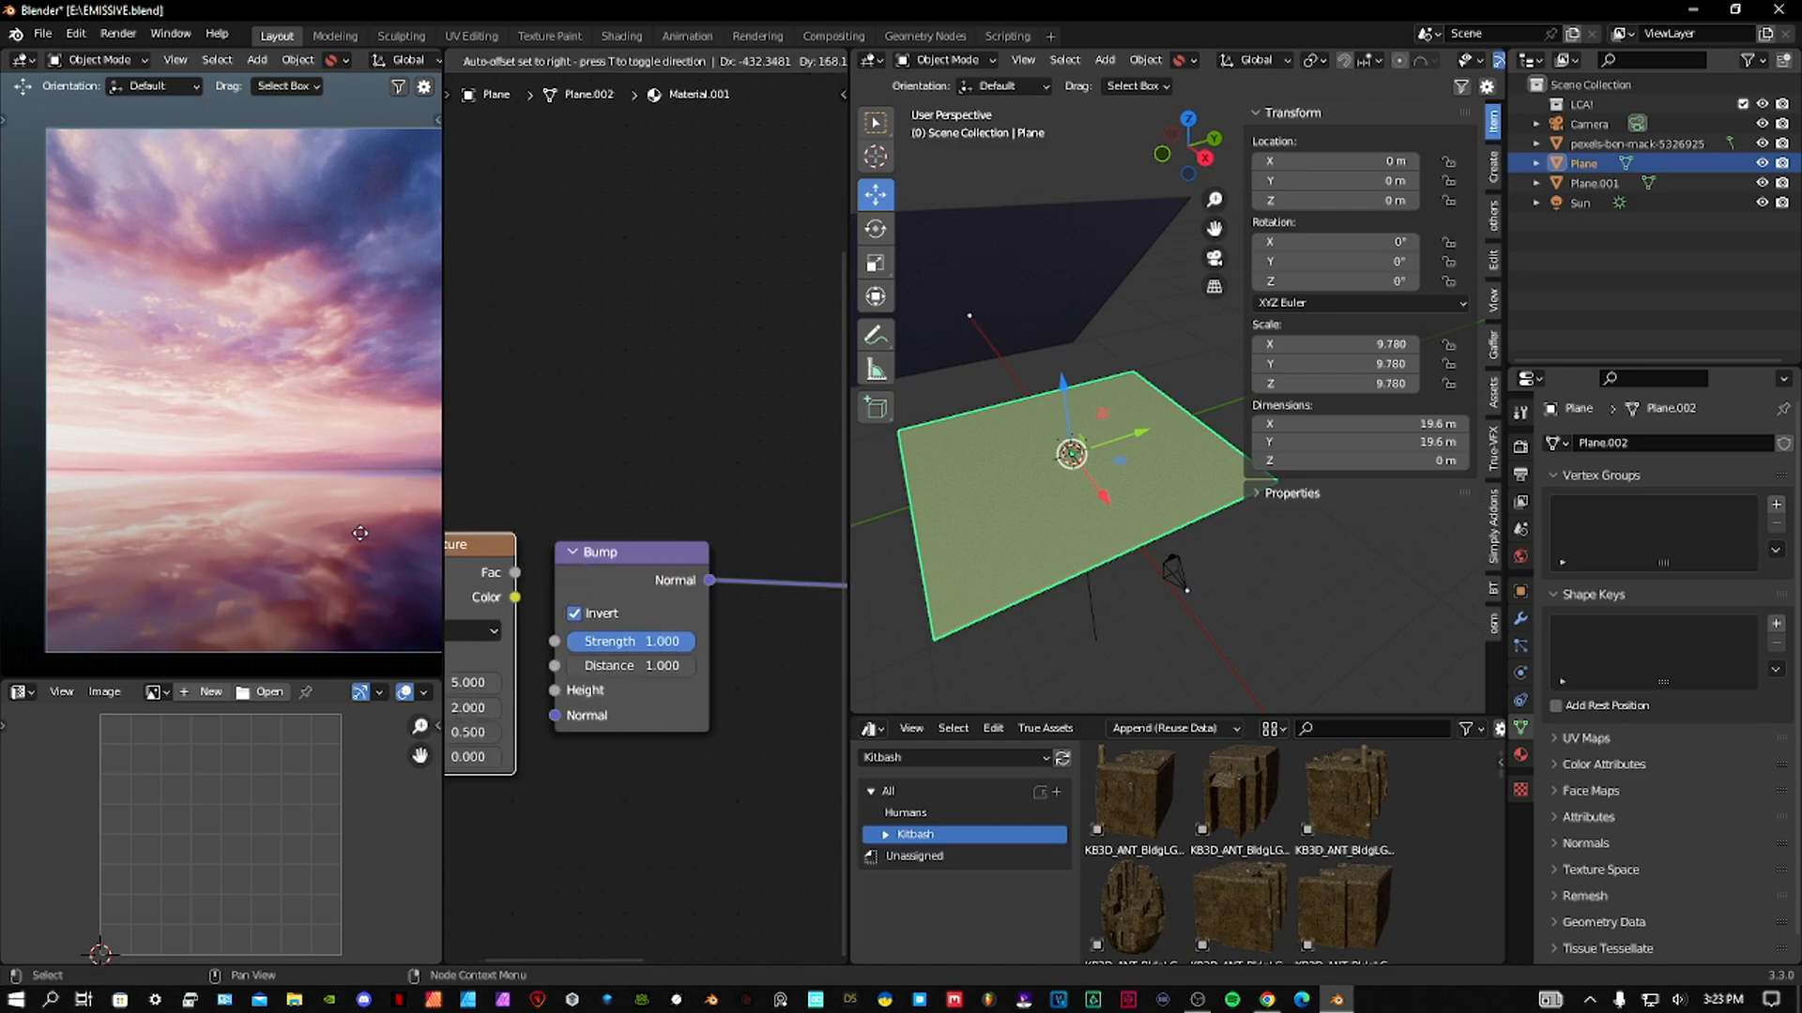
{"action": "left_click", "coordinate": [480, 597]}
{"action": "middle_click_drag", "start_coordinate": [596, 602], "coordinate": [529, 579]}
{"action": "left_click_drag", "start_coordinate": [572, 626], "coordinate": [770, 639]}
Set the Noise Texture's Detail to 15 and Roughness to 0.320.
{"action": "scroll", "coordinate": [632, 588], "scroll_direction": "up", "scroll_amount": 2}
{"action": "scroll", "coordinate": [610, 583], "scroll_direction": "up", "scroll_amount": 3}
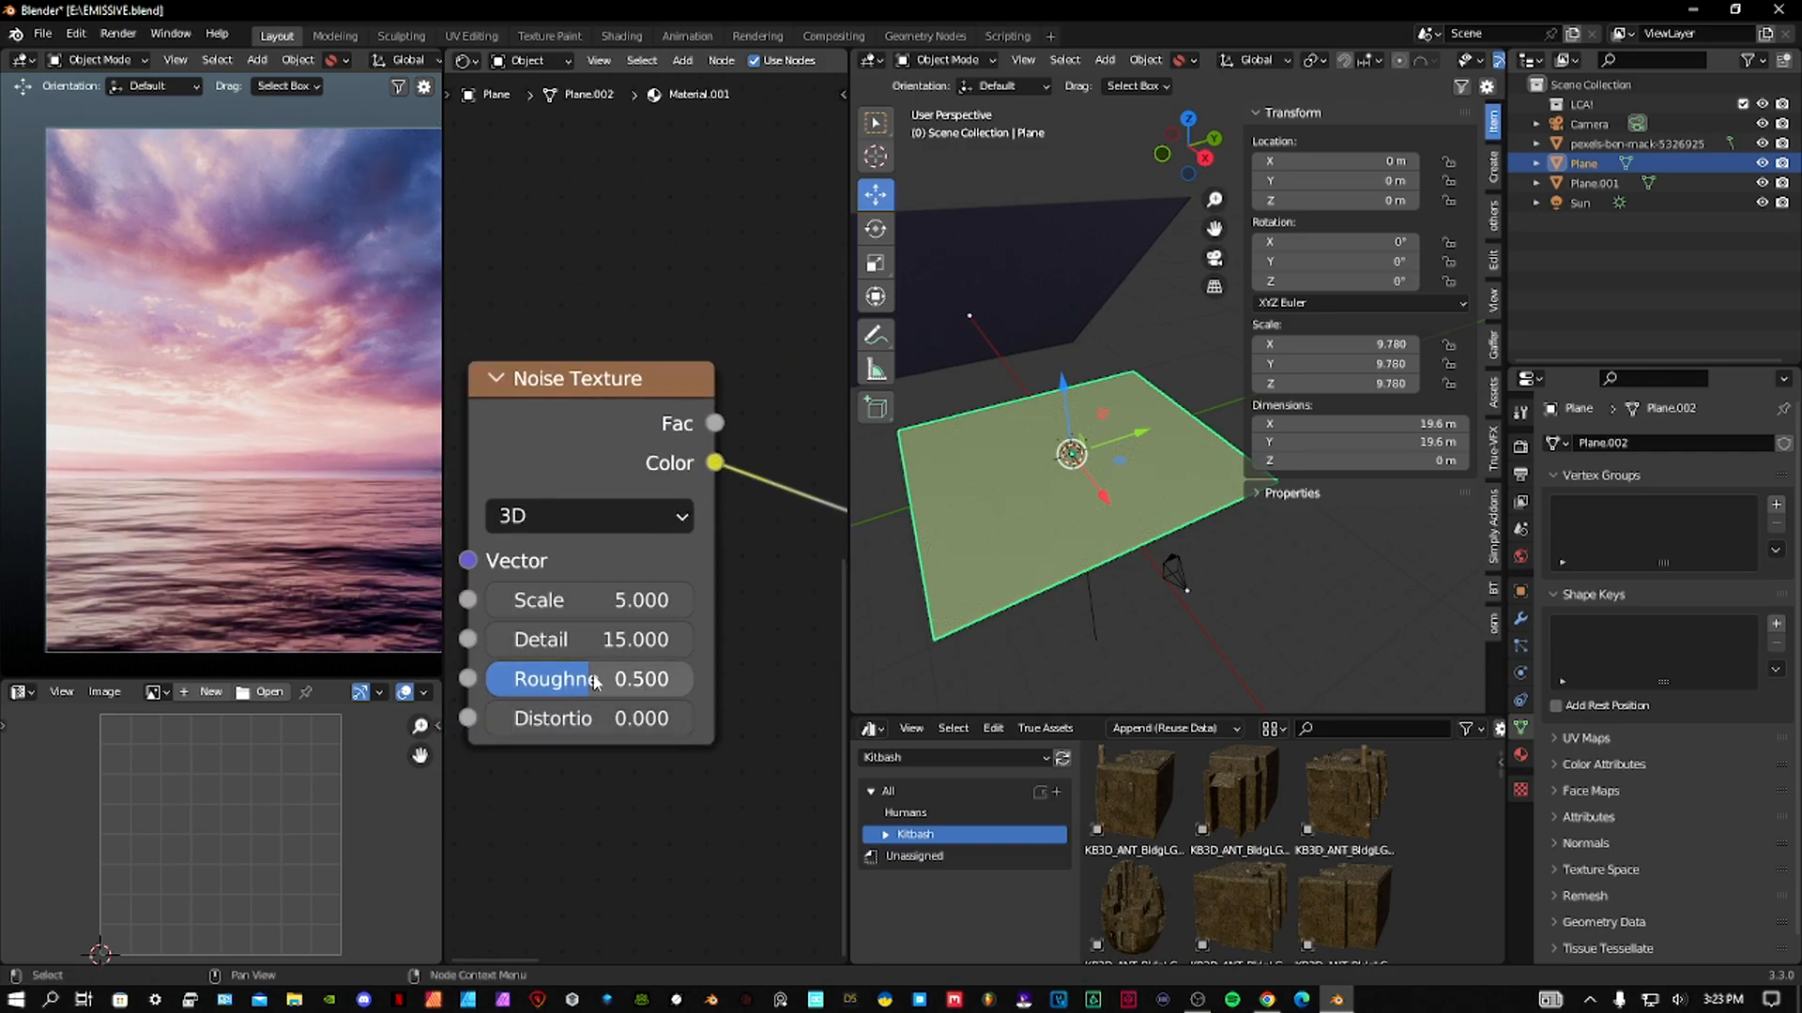
{"action": "left_click_drag", "start_coordinate": [601, 678], "coordinate": [559, 678]}
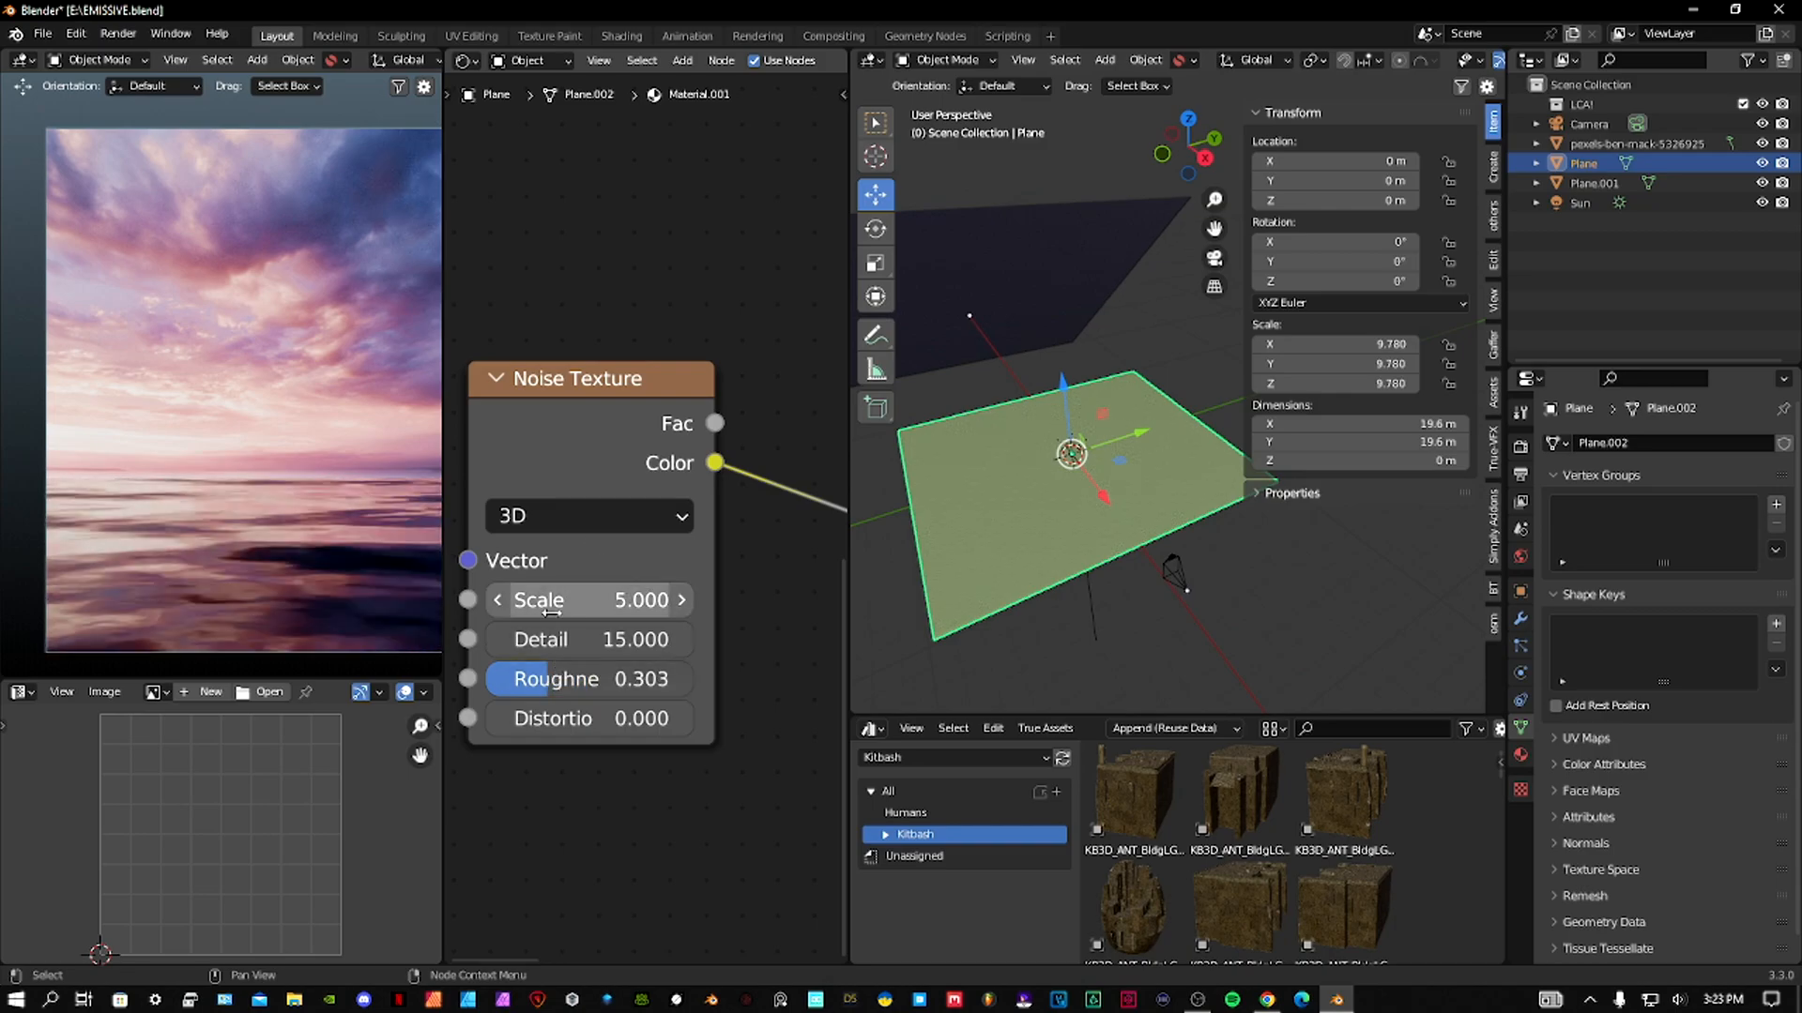
{"action": "middle_click_drag", "start_coordinate": [782, 589], "coordinate": [750, 592]}
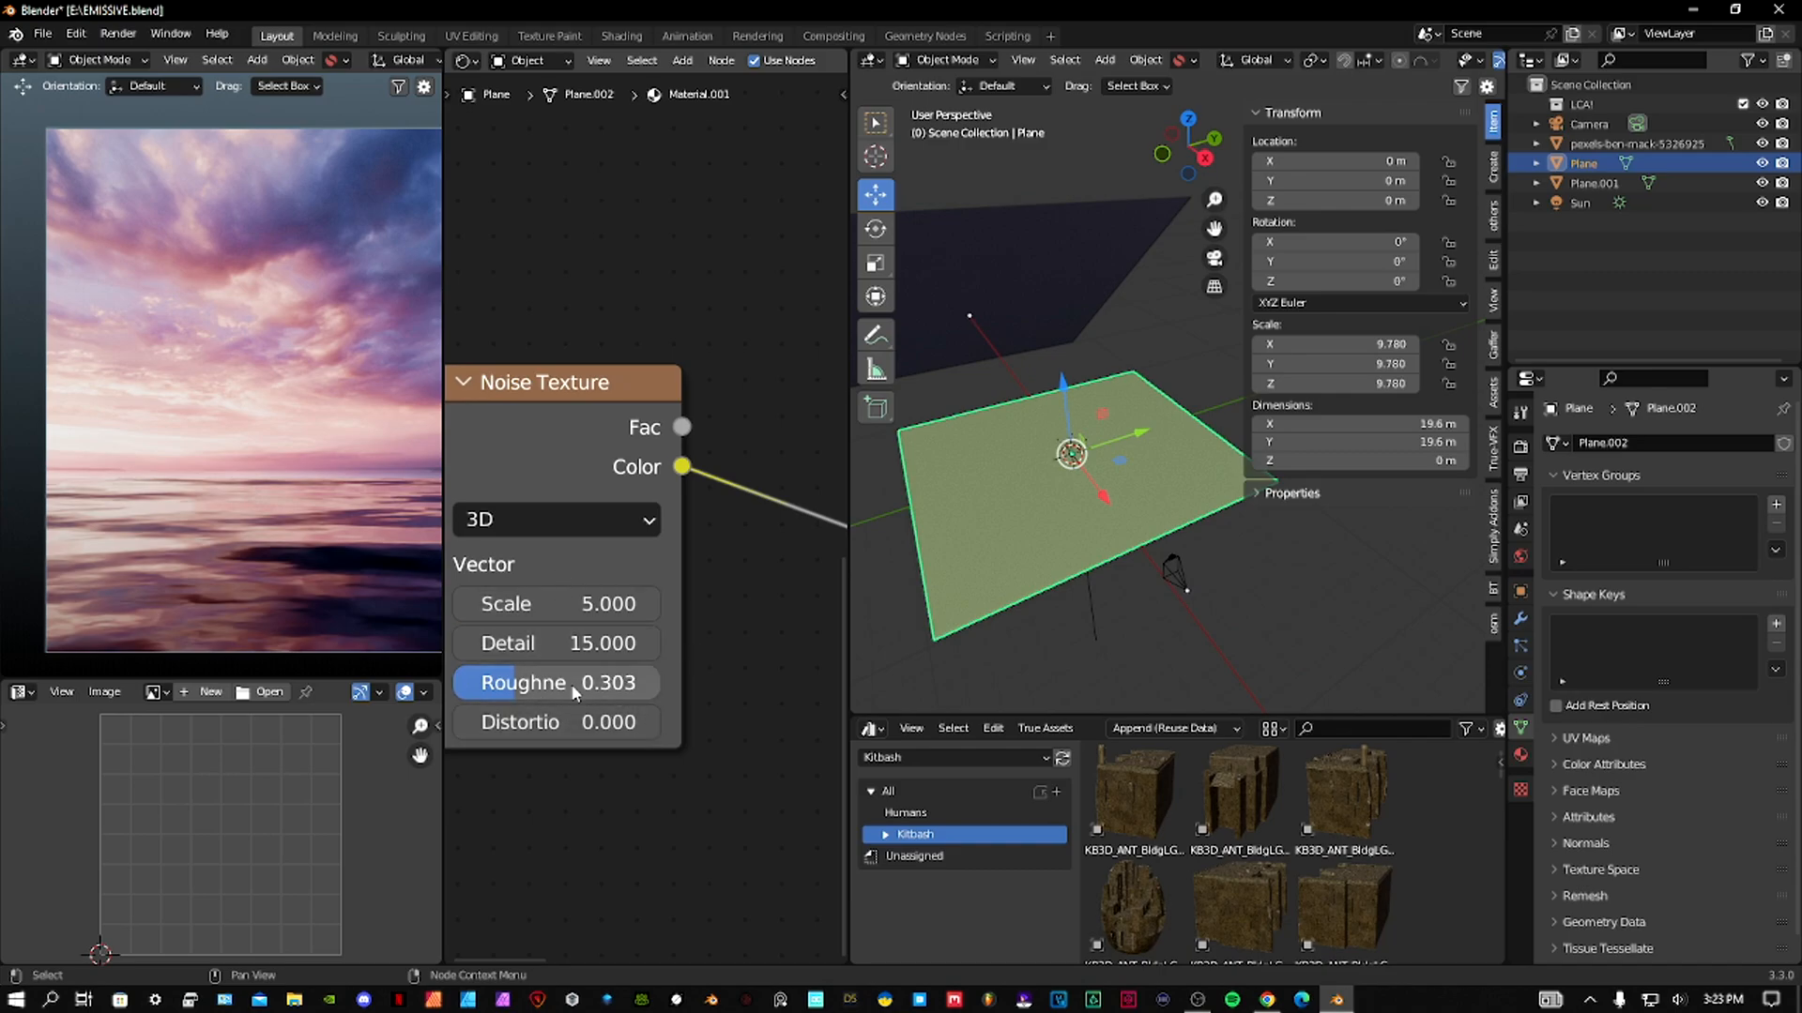
{"action": "mouse_move", "coordinate": [558, 682]}
{"action": "left_mouse_down"}
{"action": "mouse_move", "coordinate": [535, 682]}
{"action": "mouse_move", "coordinate": [561, 683]}
{"action": "left_mouse_up"}
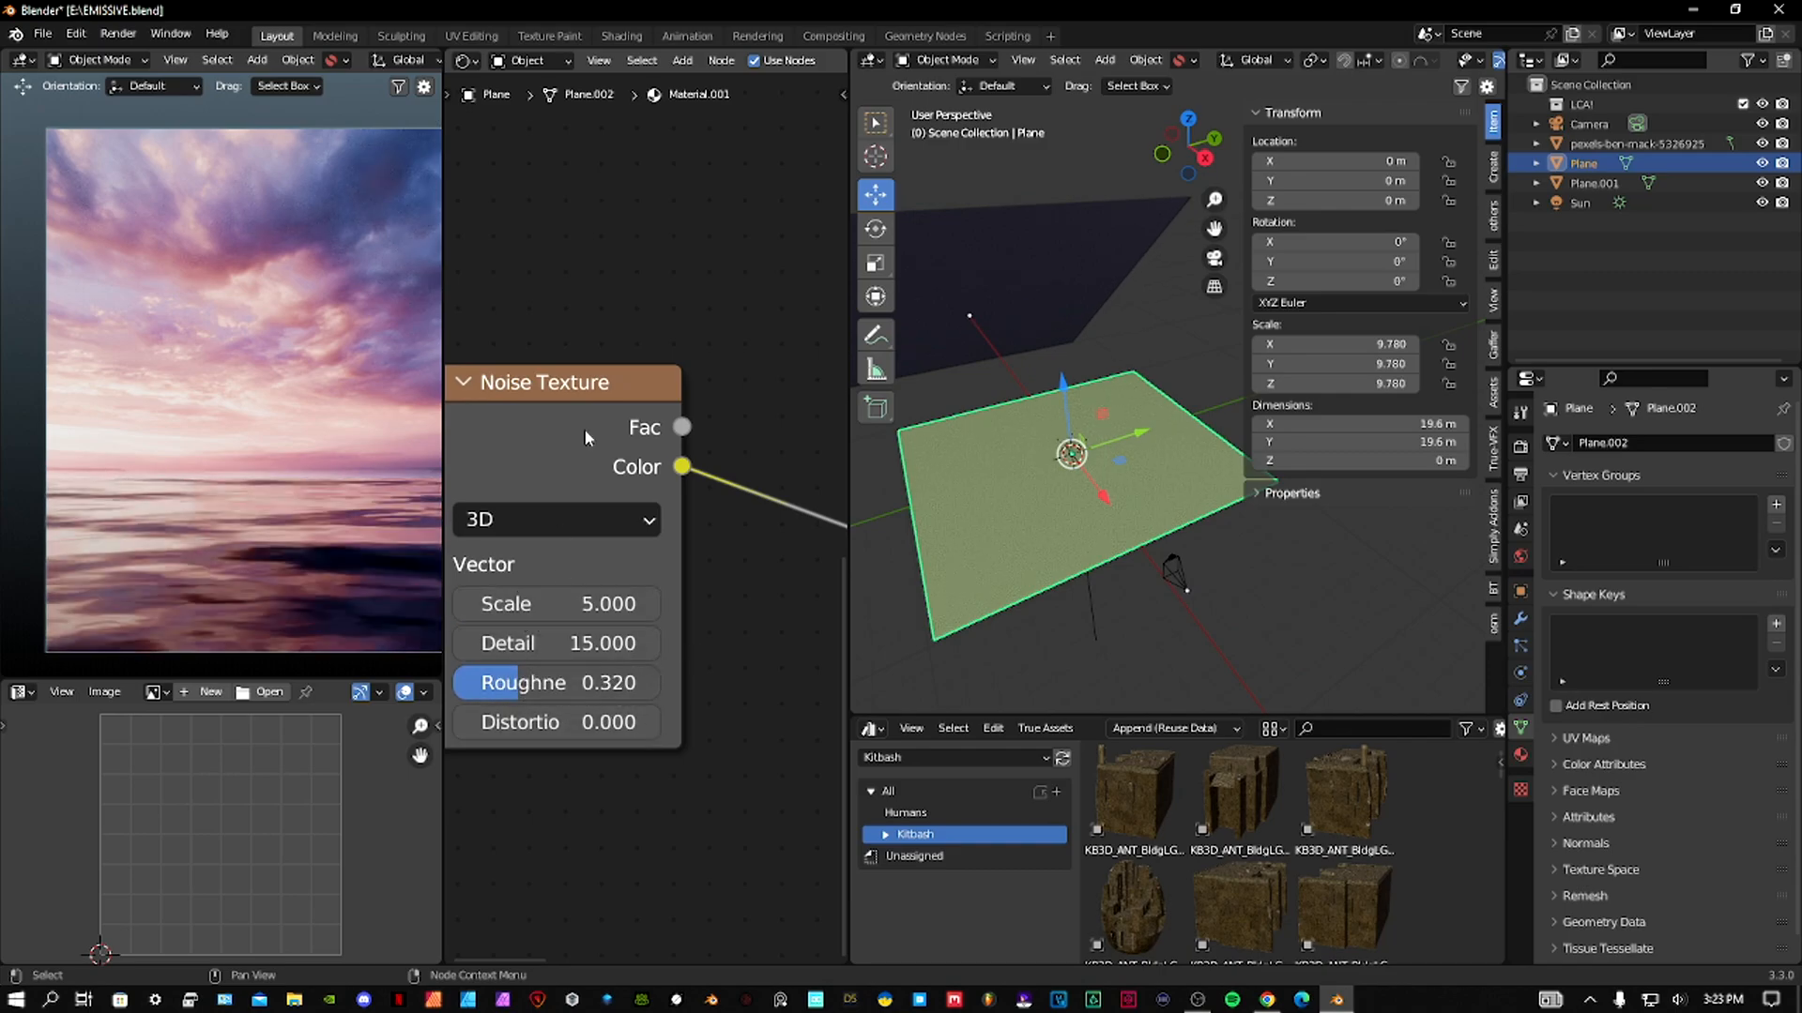
Set the Bump node's Strength to 0.861 and save the scene.
{"action": "middle_click_drag", "start_coordinate": [818, 576], "coordinate": [608, 660]}
{"action": "mouse_move", "coordinate": [732, 554]}
{"action": "left_mouse_down"}
{"action": "mouse_move", "coordinate": [657, 554]}
{"action": "mouse_move", "coordinate": [727, 555]}
{"action": "mouse_move", "coordinate": [737, 533]}
{"action": "left_mouse_up"}
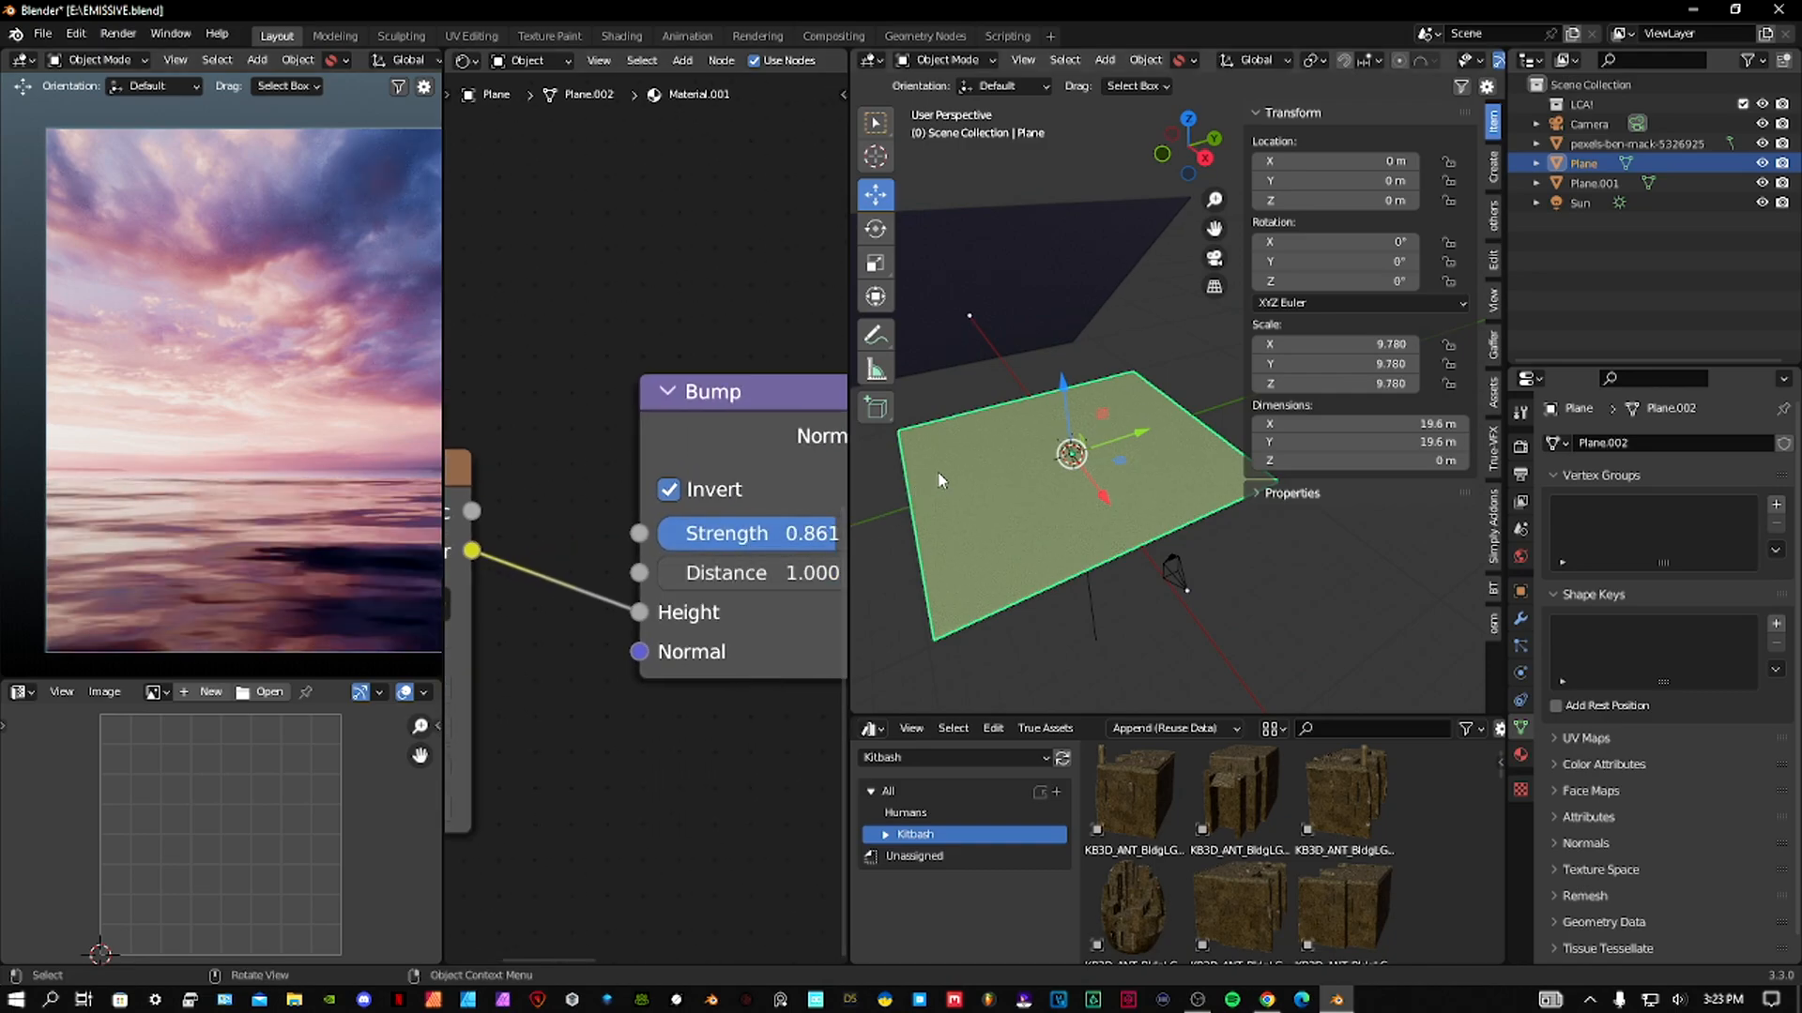
{"action": "key", "text": "ctrl+s"}
Subdivide the lower ground plane's mesh in Edit Mode with 100 cuts.
{"action": "left_click", "coordinate": [1040, 477]}
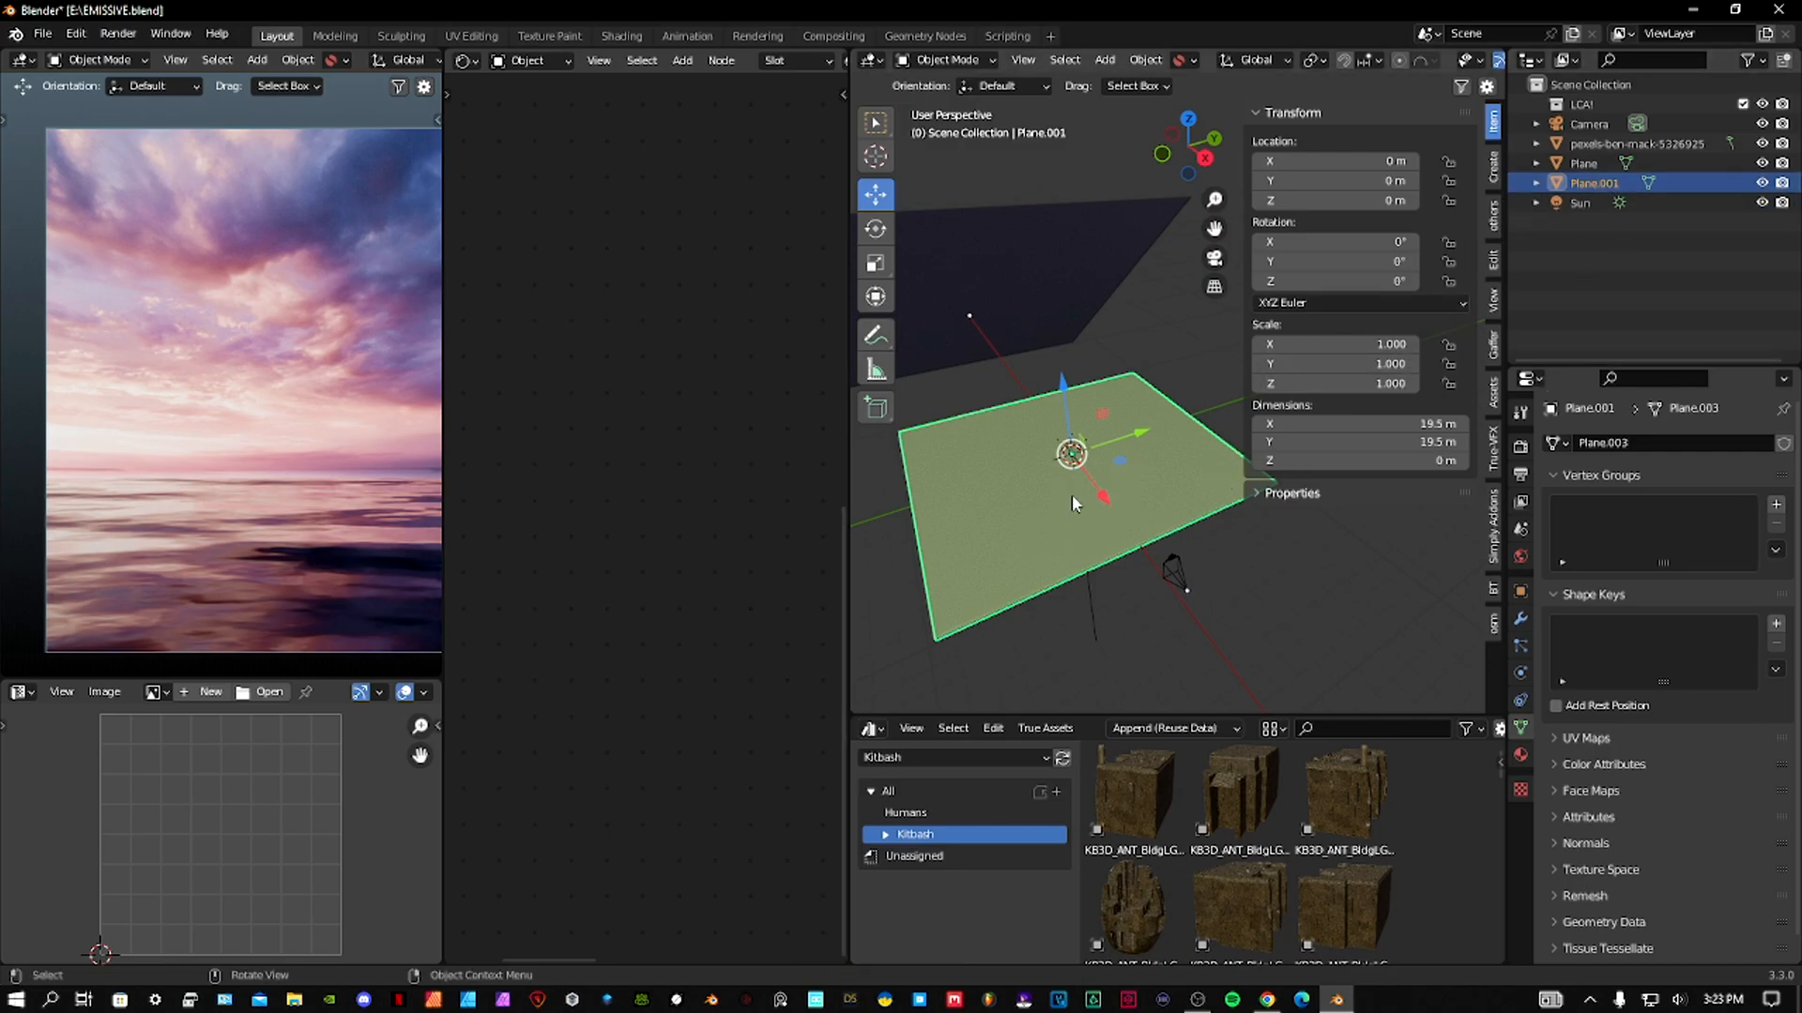
{"action": "key", "text": "ctrl+Tab"}
{"action": "key", "text": "ctrl+Tab"}
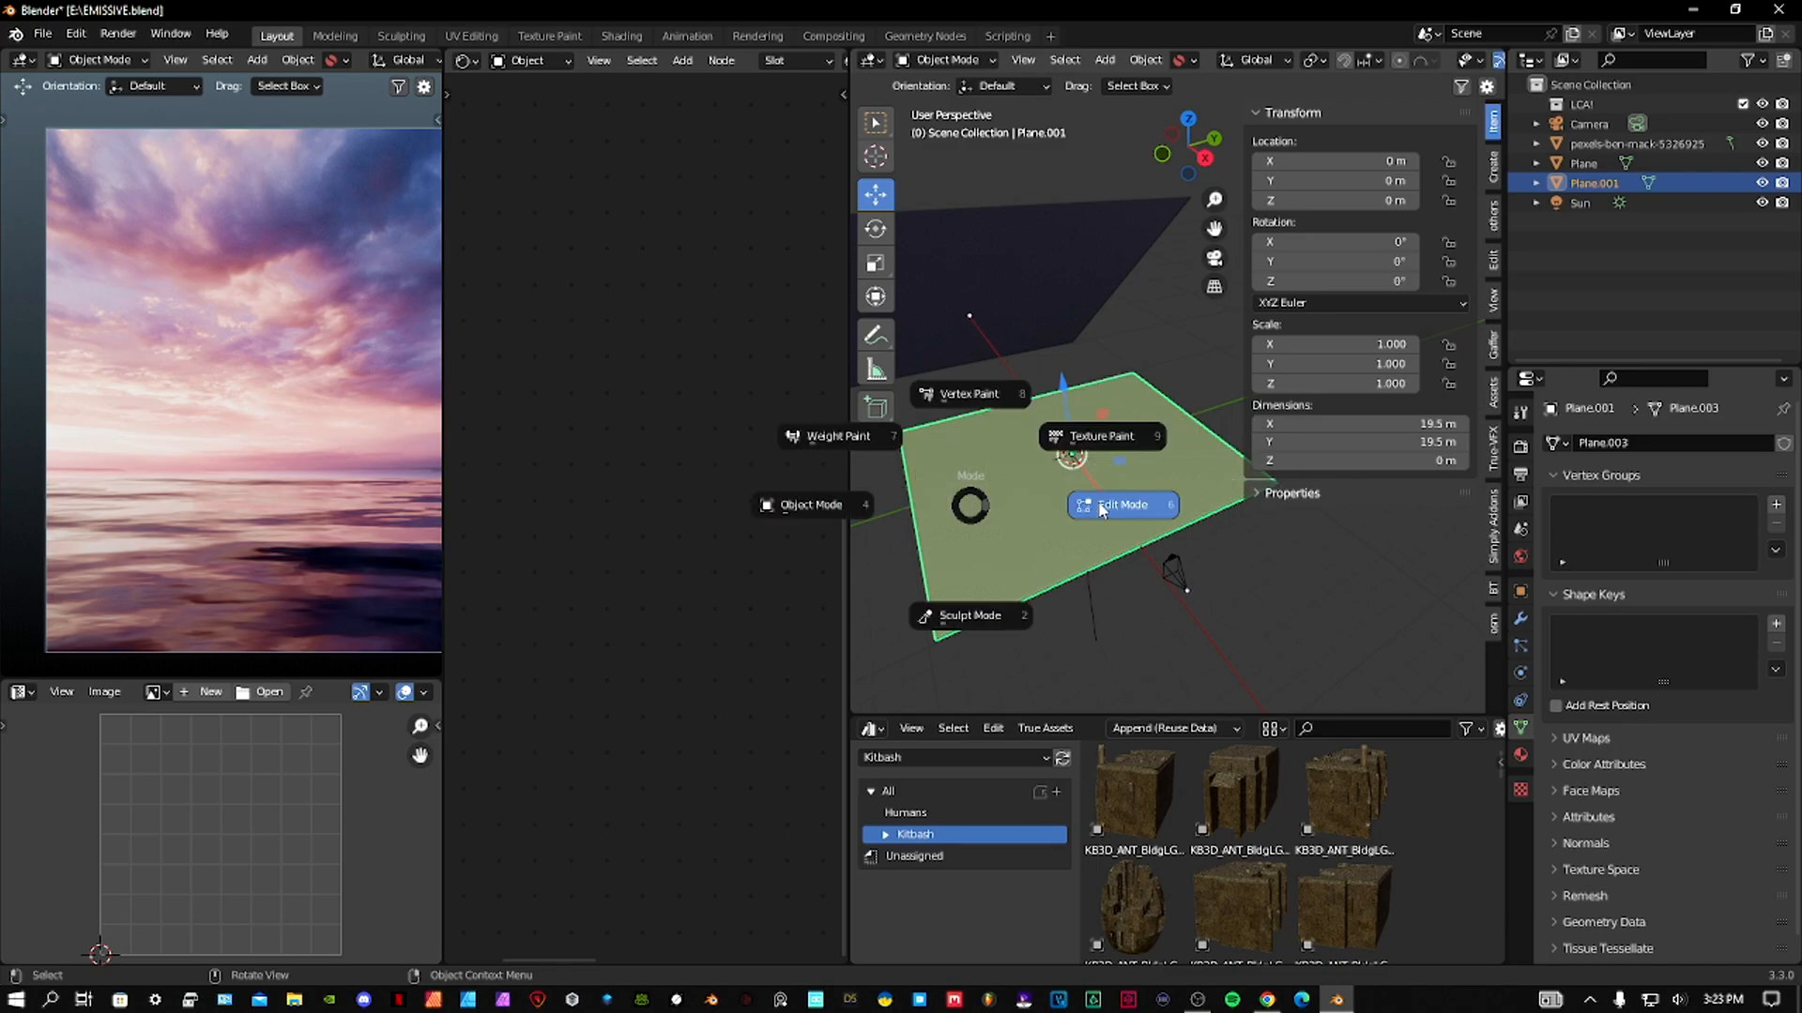
{"action": "left_click", "coordinate": [1102, 508]}
{"action": "right_click", "coordinate": [1074, 504]}
{"action": "left_click", "coordinate": [1070, 504]}
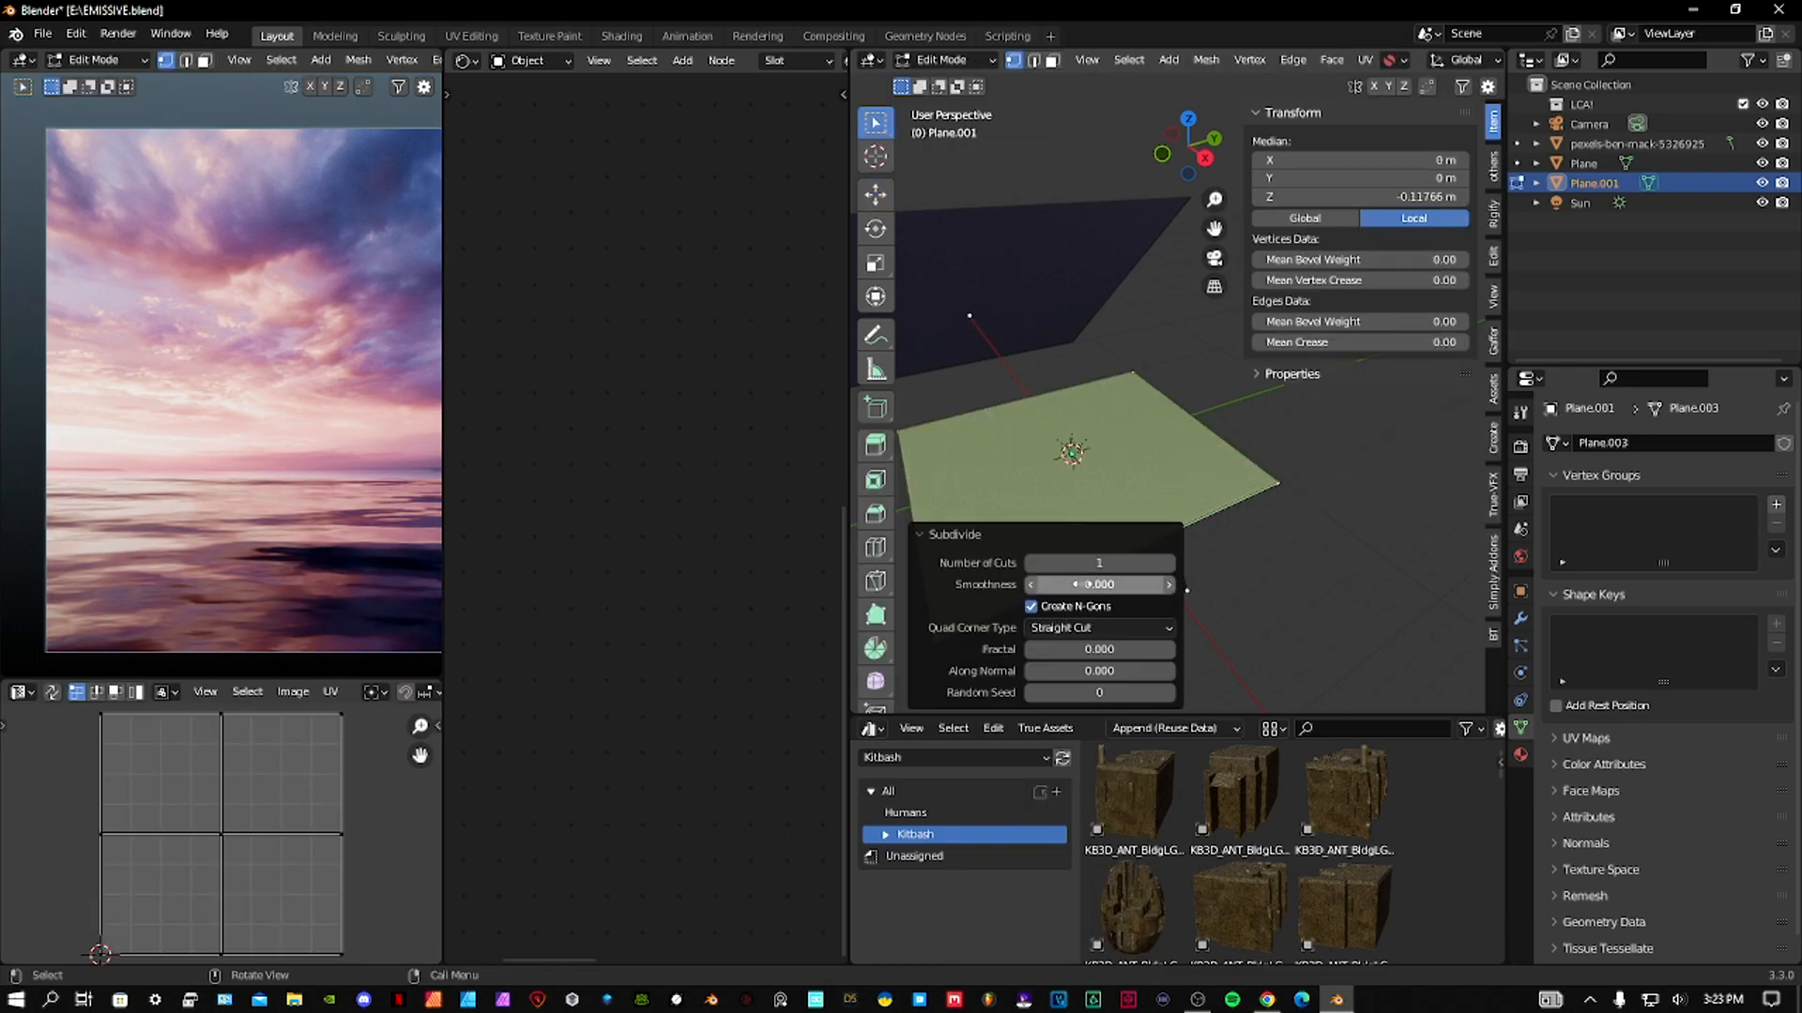
{"action": "key", "text": "Return"}
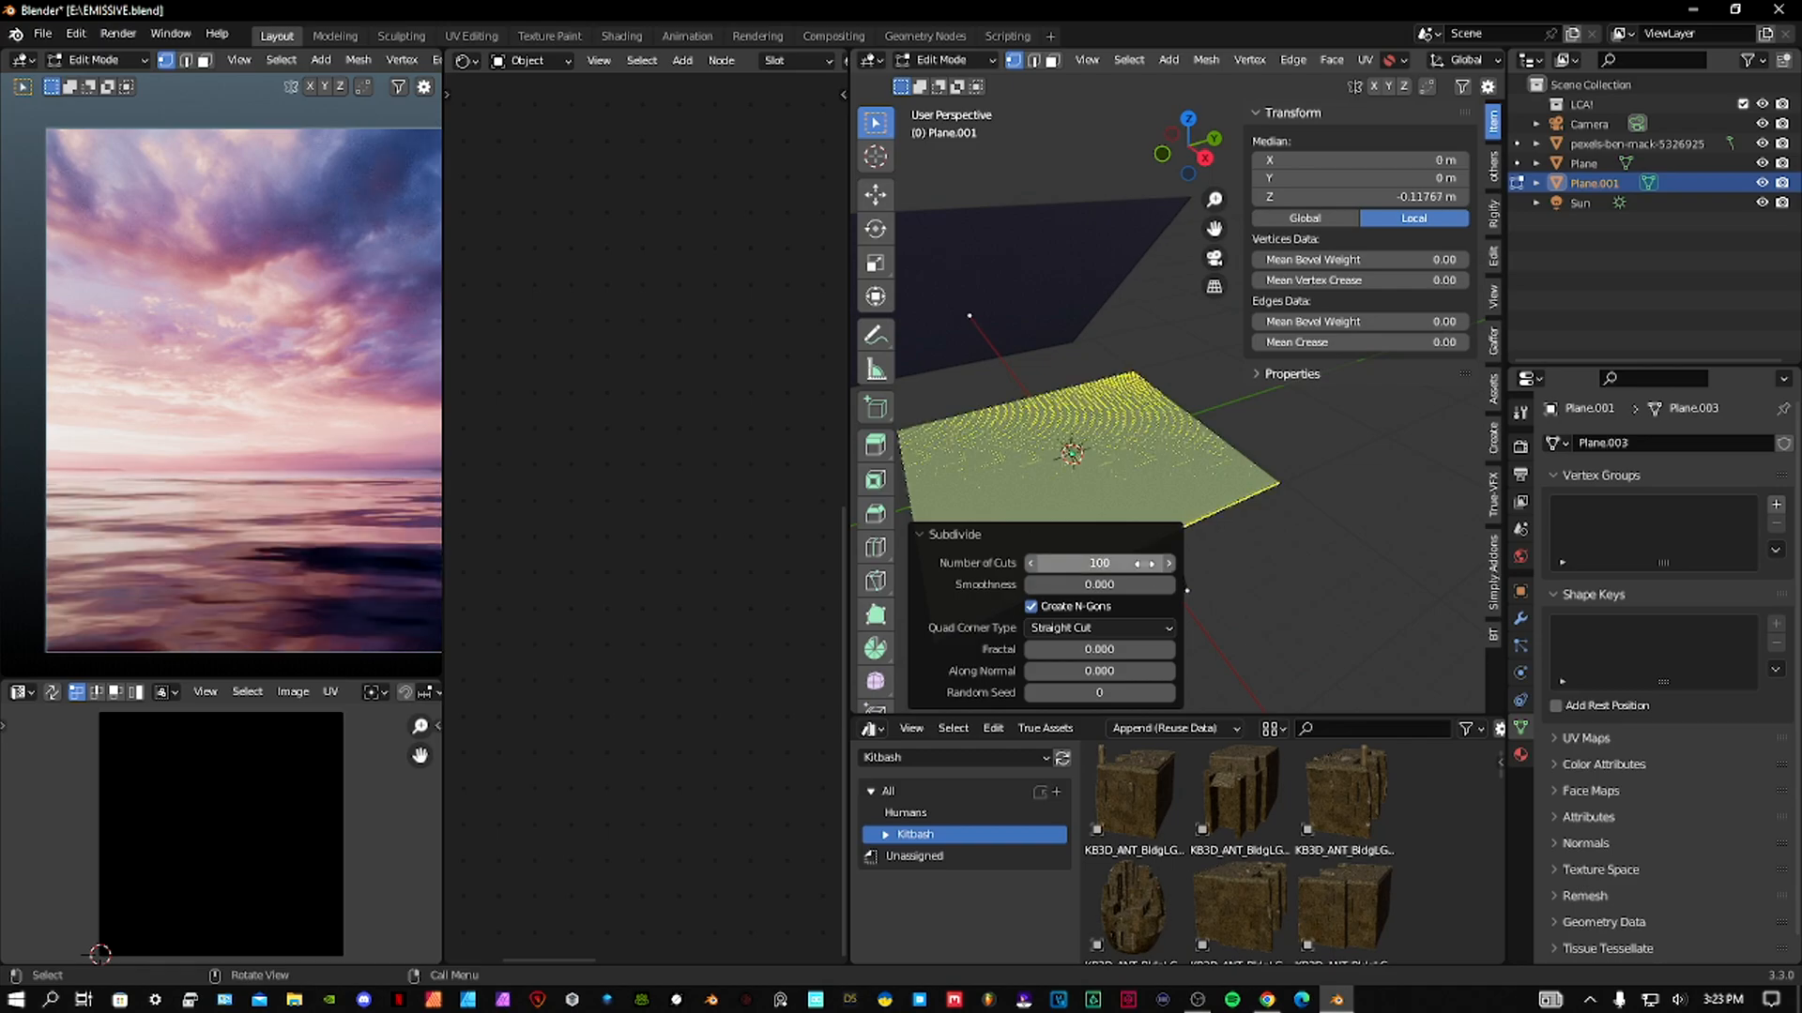
Switch the subdivided ground plane to Sculpt Mode and look through the camera.
{"action": "key", "text": "ctrl+Tab"}
{"action": "left_click", "coordinate": [1015, 410]}
{"action": "key", "text": "ctrl+Tab"}
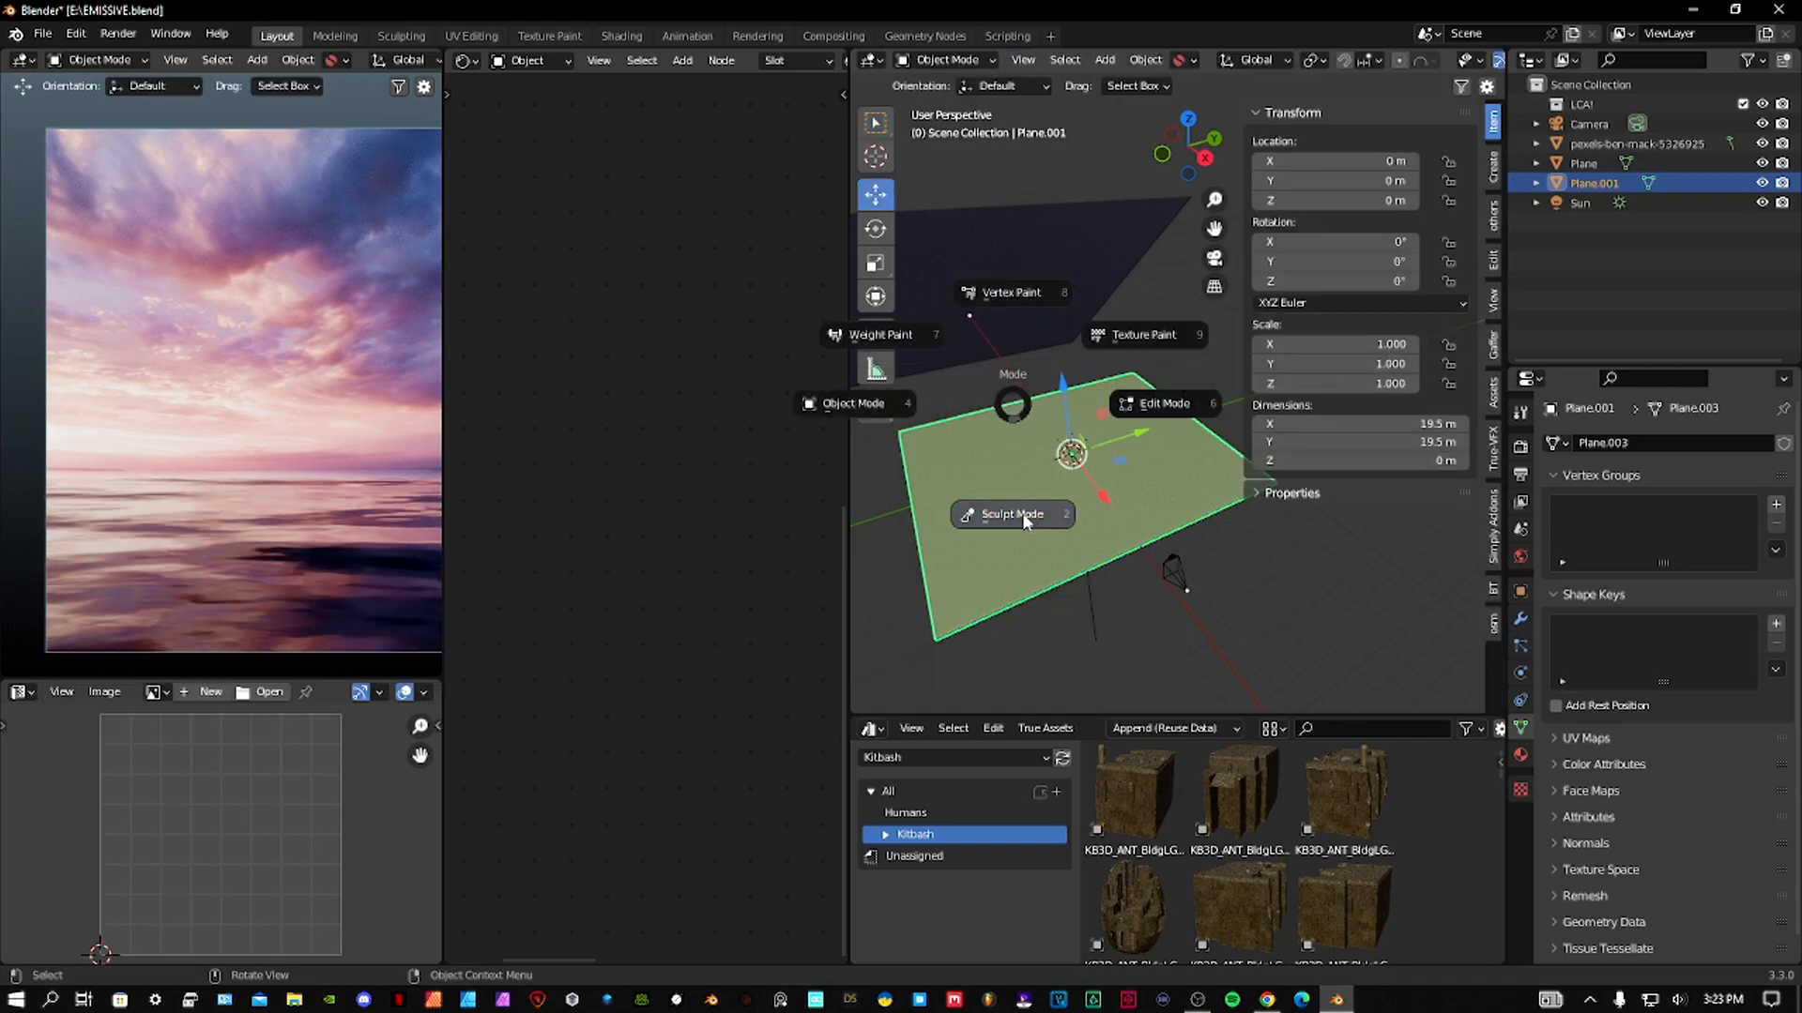
{"action": "left_click", "coordinate": [1013, 510]}
{"action": "key", "text": "KP_0"}
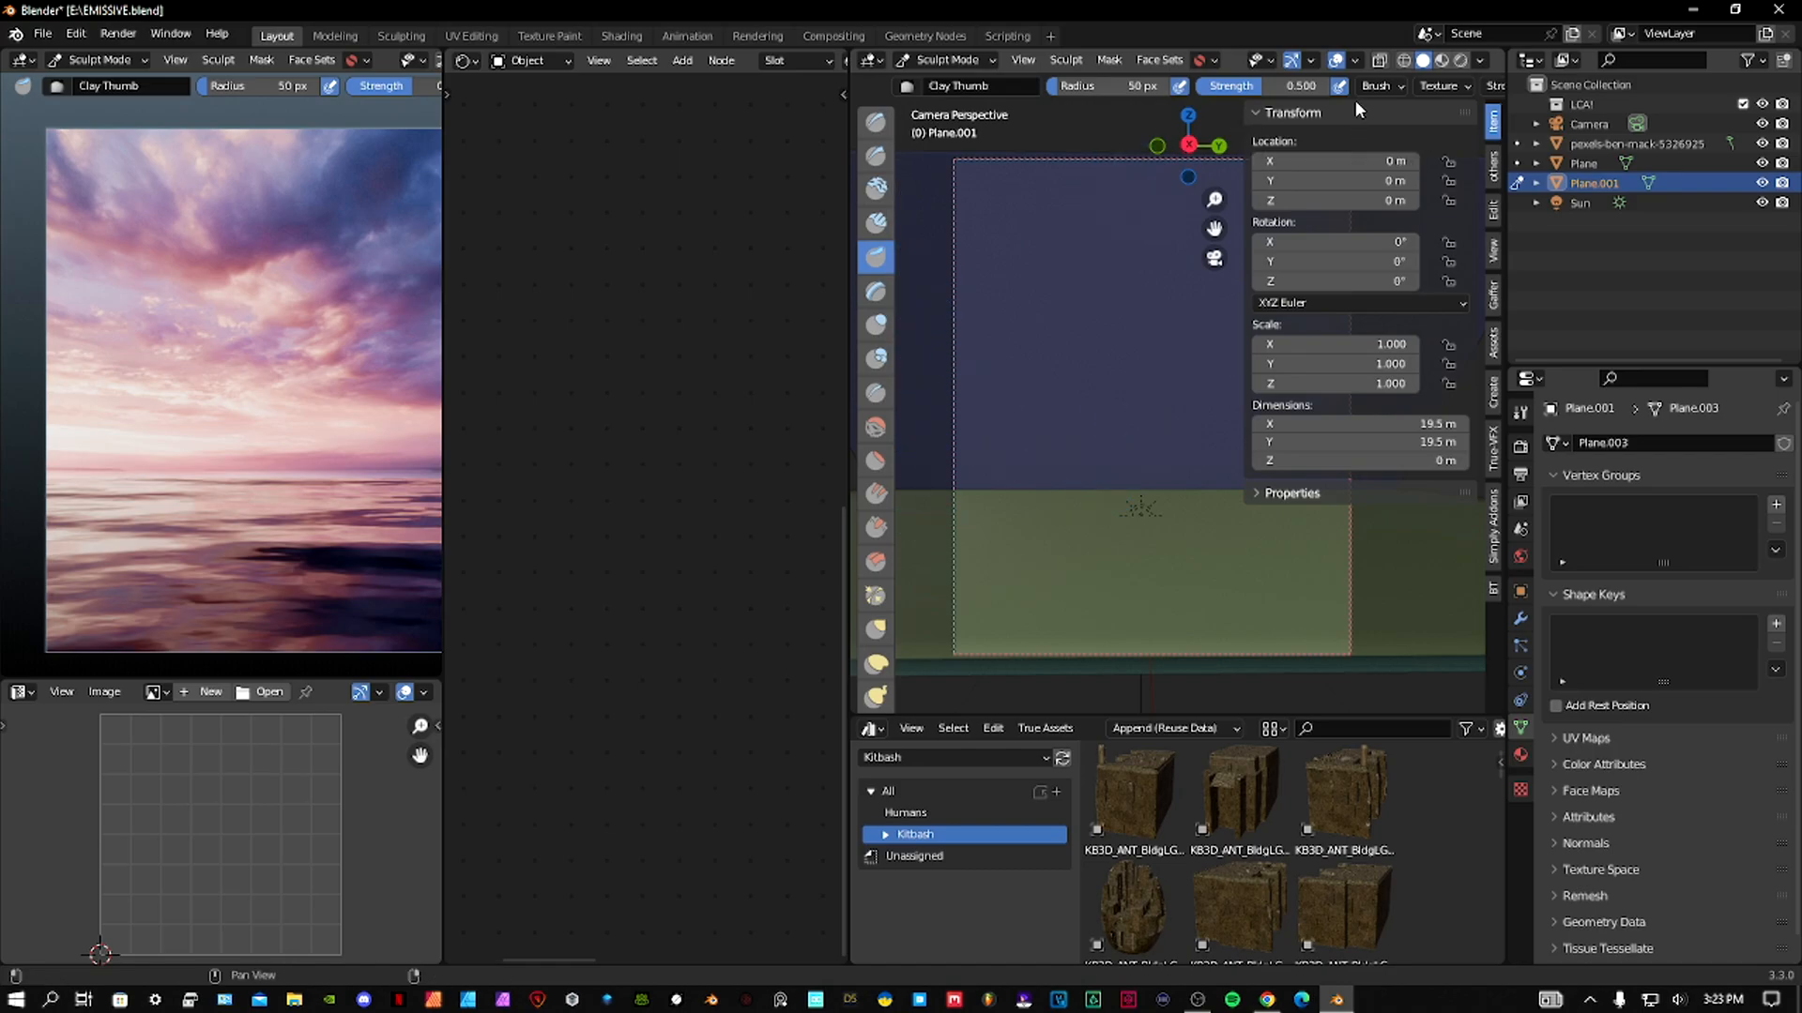
Sculpt a small mound on the left side of the ground plane with the Clay and Blob brushes.
{"action": "left_click", "coordinate": [876, 188]}
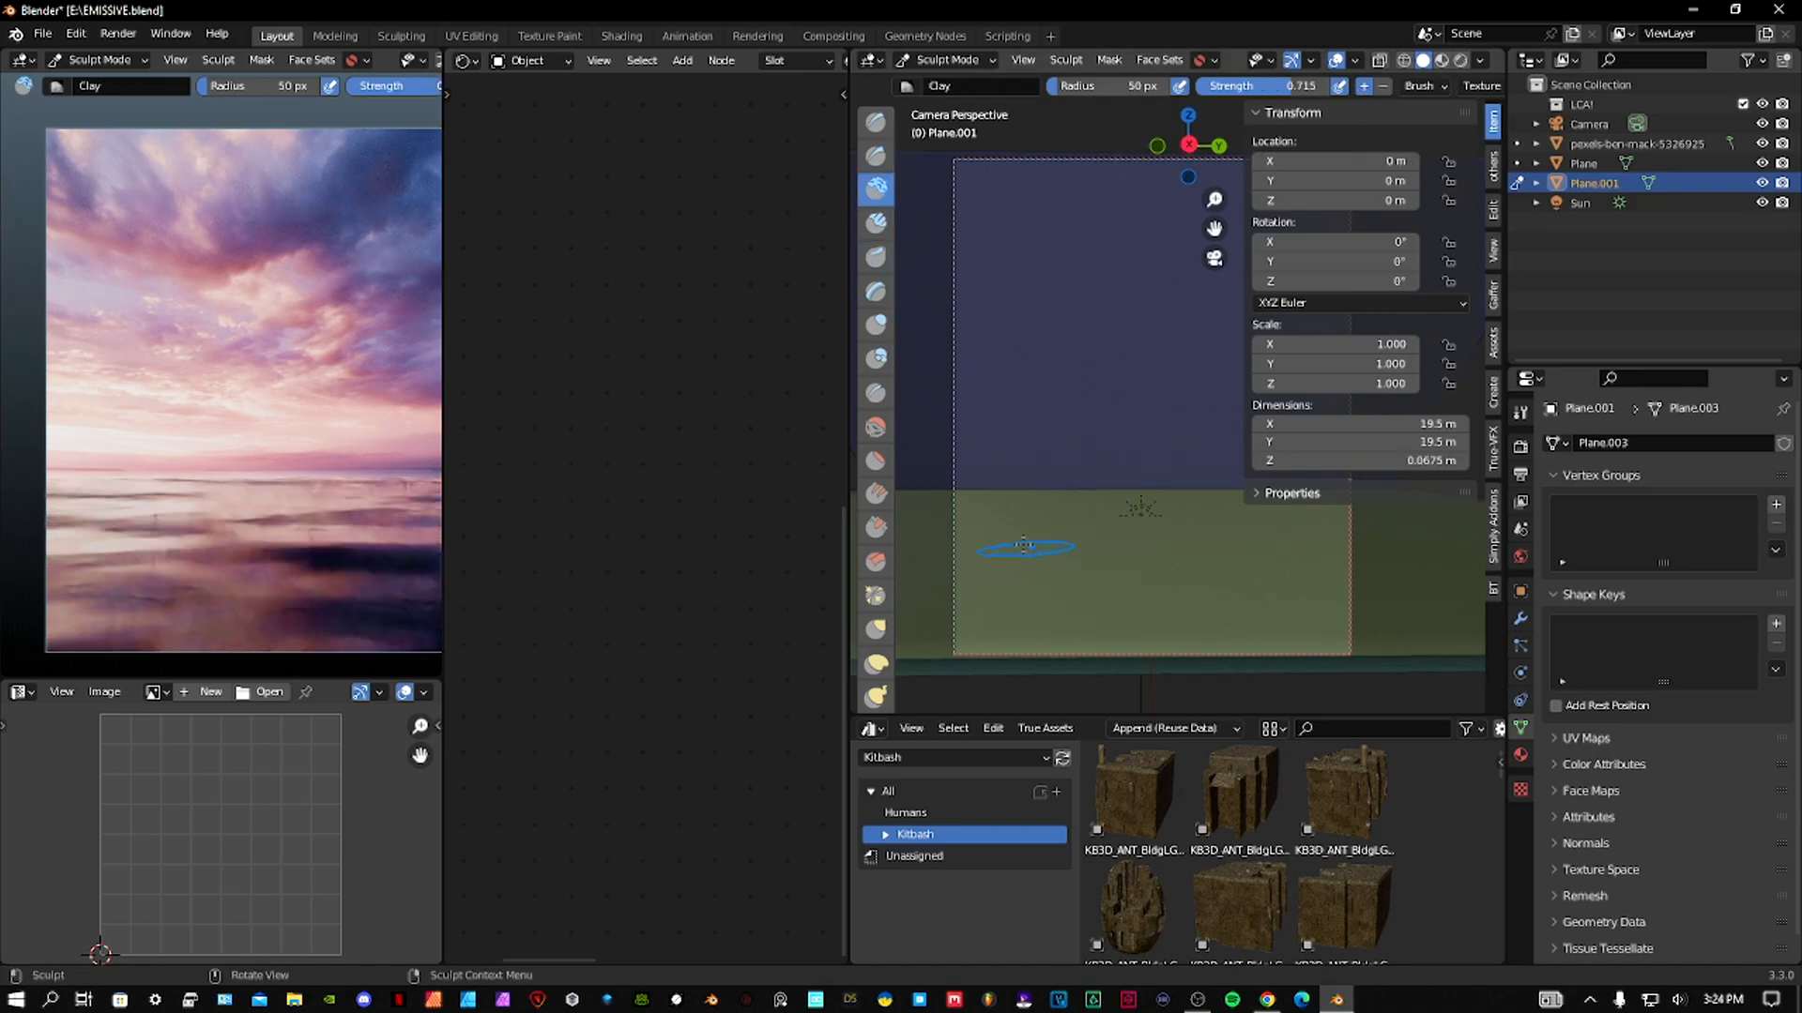
{"action": "left_click", "coordinate": [864, 362]}
{"action": "mouse_move", "coordinate": [1023, 647]}
{"action": "left_mouse_down"}
{"action": "mouse_move", "coordinate": [1032, 614]}
{"action": "mouse_move", "coordinate": [977, 551]}
{"action": "mouse_move", "coordinate": [1048, 539]}
{"action": "left_mouse_up"}
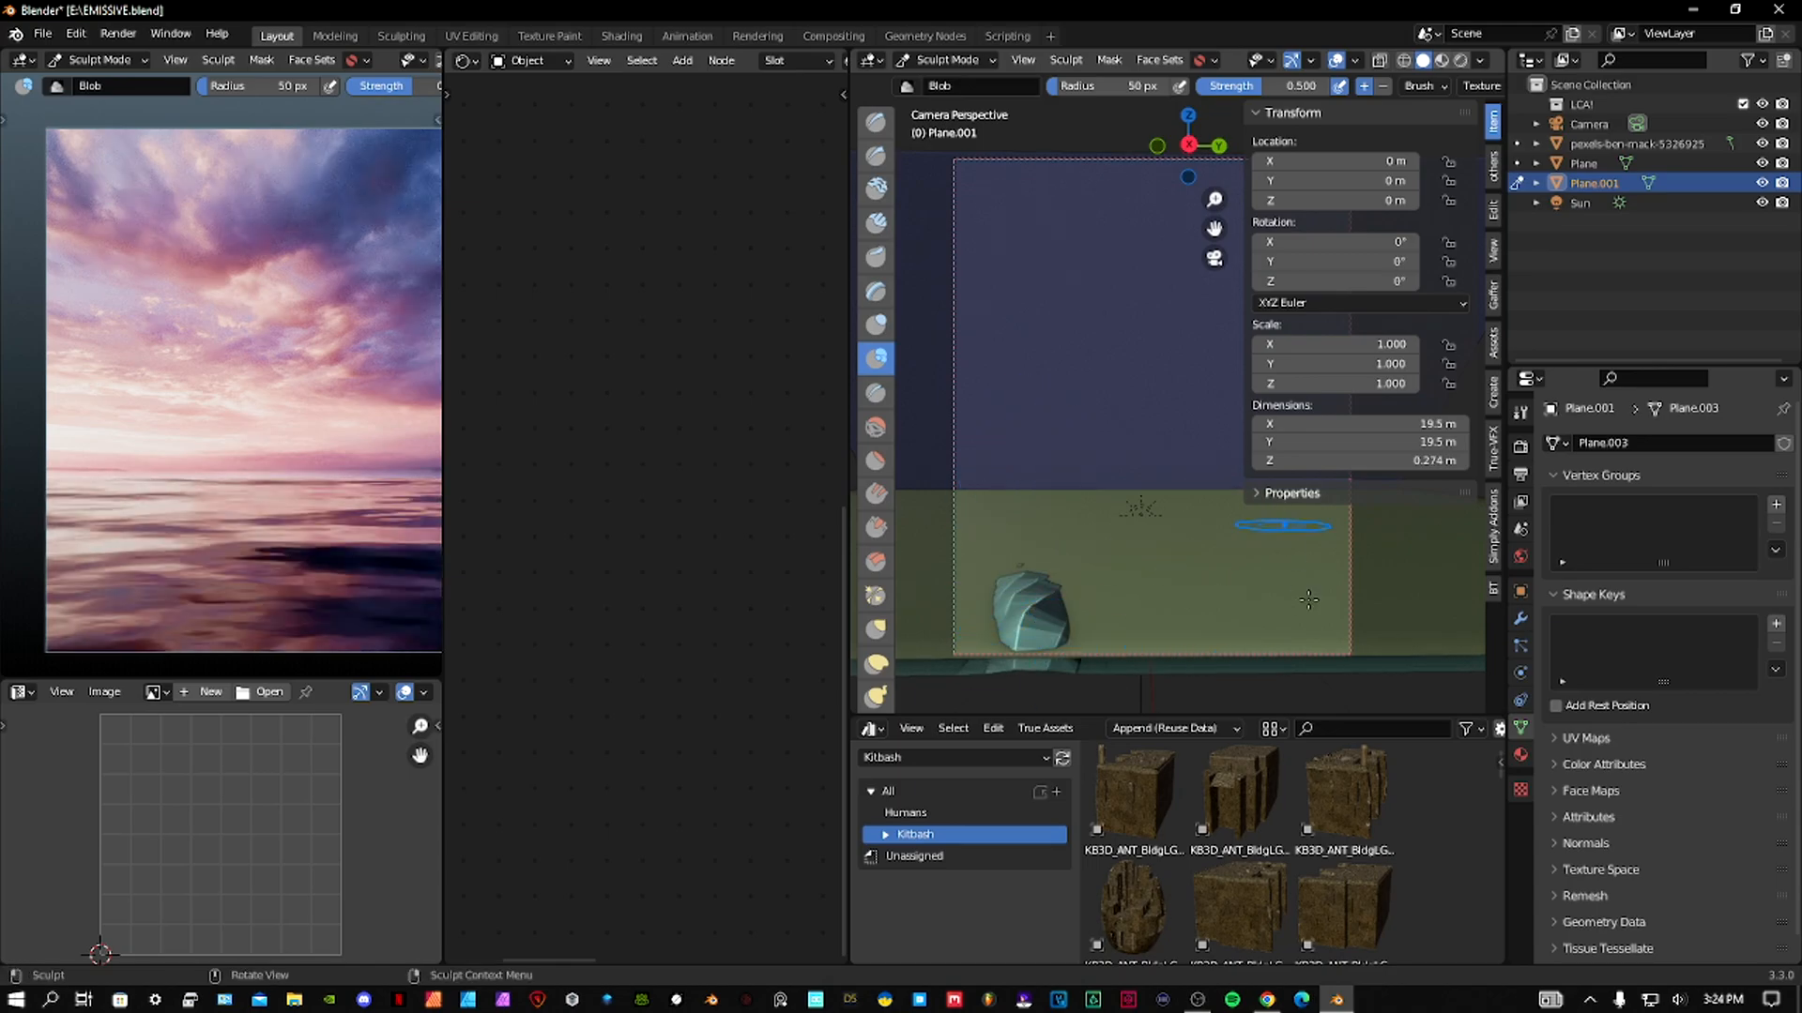
{"action": "left_click_drag", "start_coordinate": [1006, 622], "coordinate": [980, 563]}
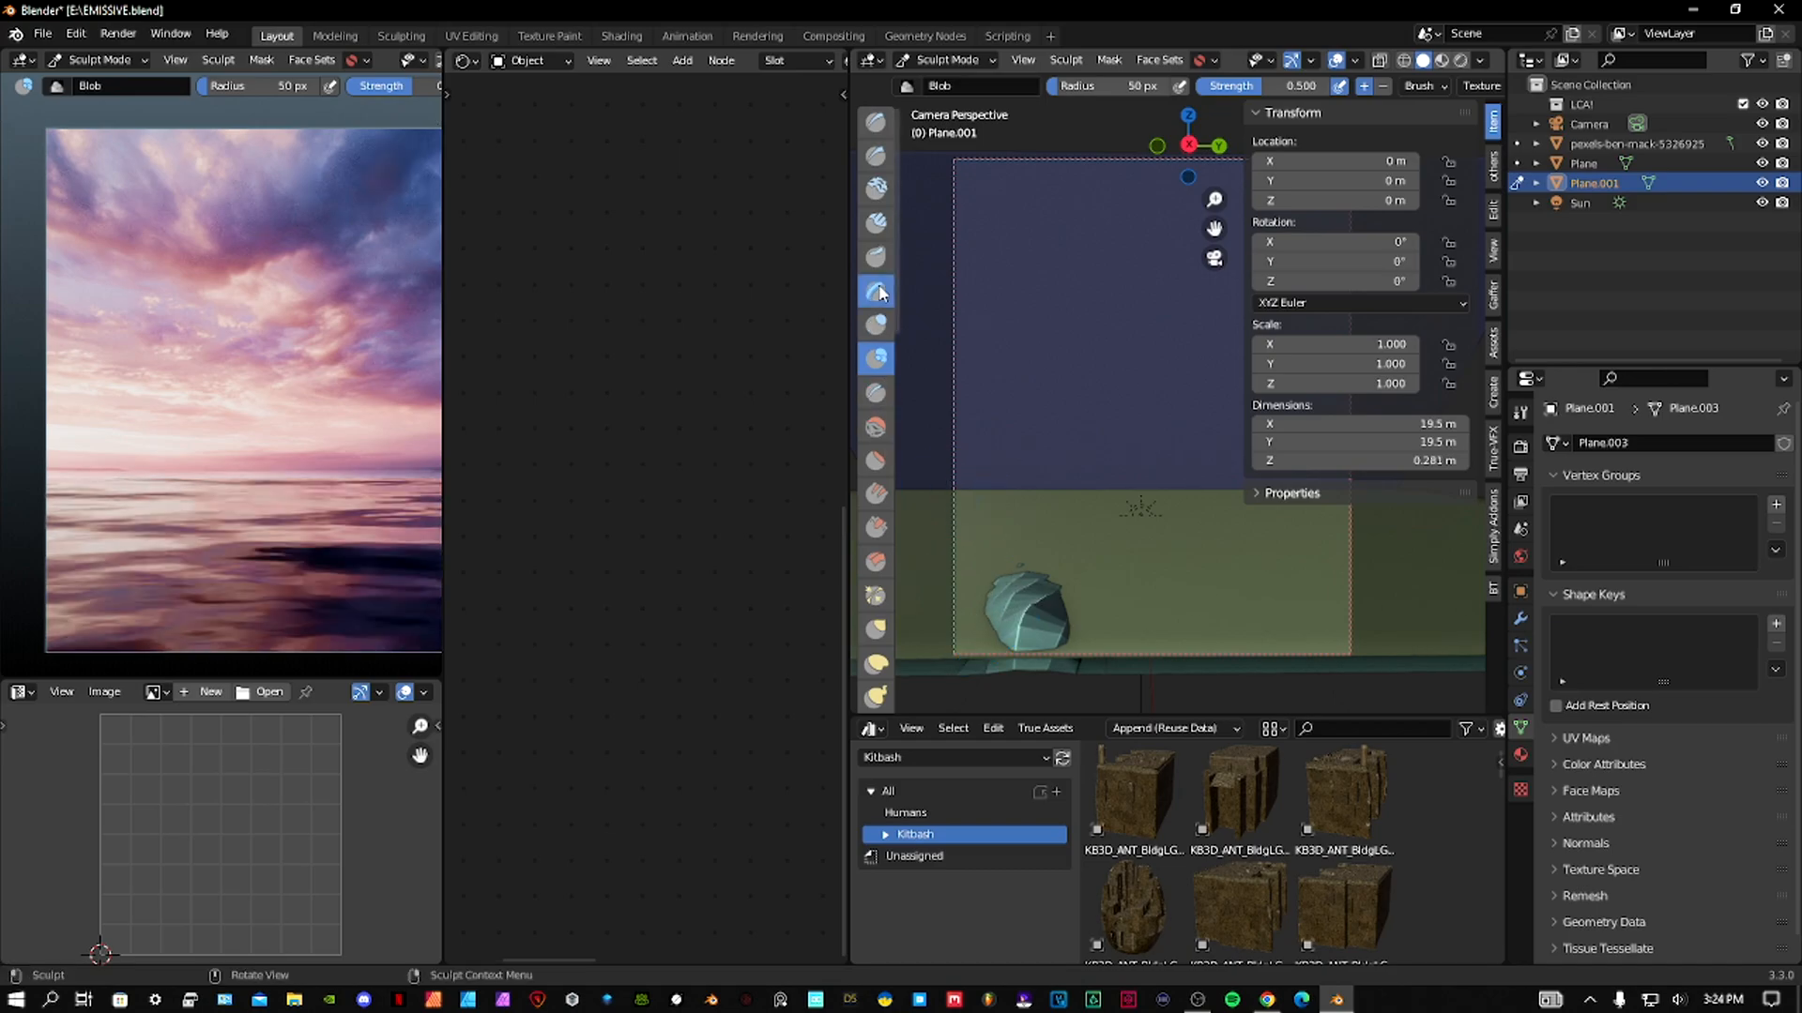
Build the left mound up into a long ridge running toward the sky plane with the Clay Strips brush.
{"action": "left_click", "coordinate": [877, 223]}
{"action": "mouse_move", "coordinate": [991, 518]}
{"action": "left_mouse_down"}
{"action": "mouse_move", "coordinate": [990, 478]}
{"action": "mouse_move", "coordinate": [992, 506]}
{"action": "left_mouse_up"}
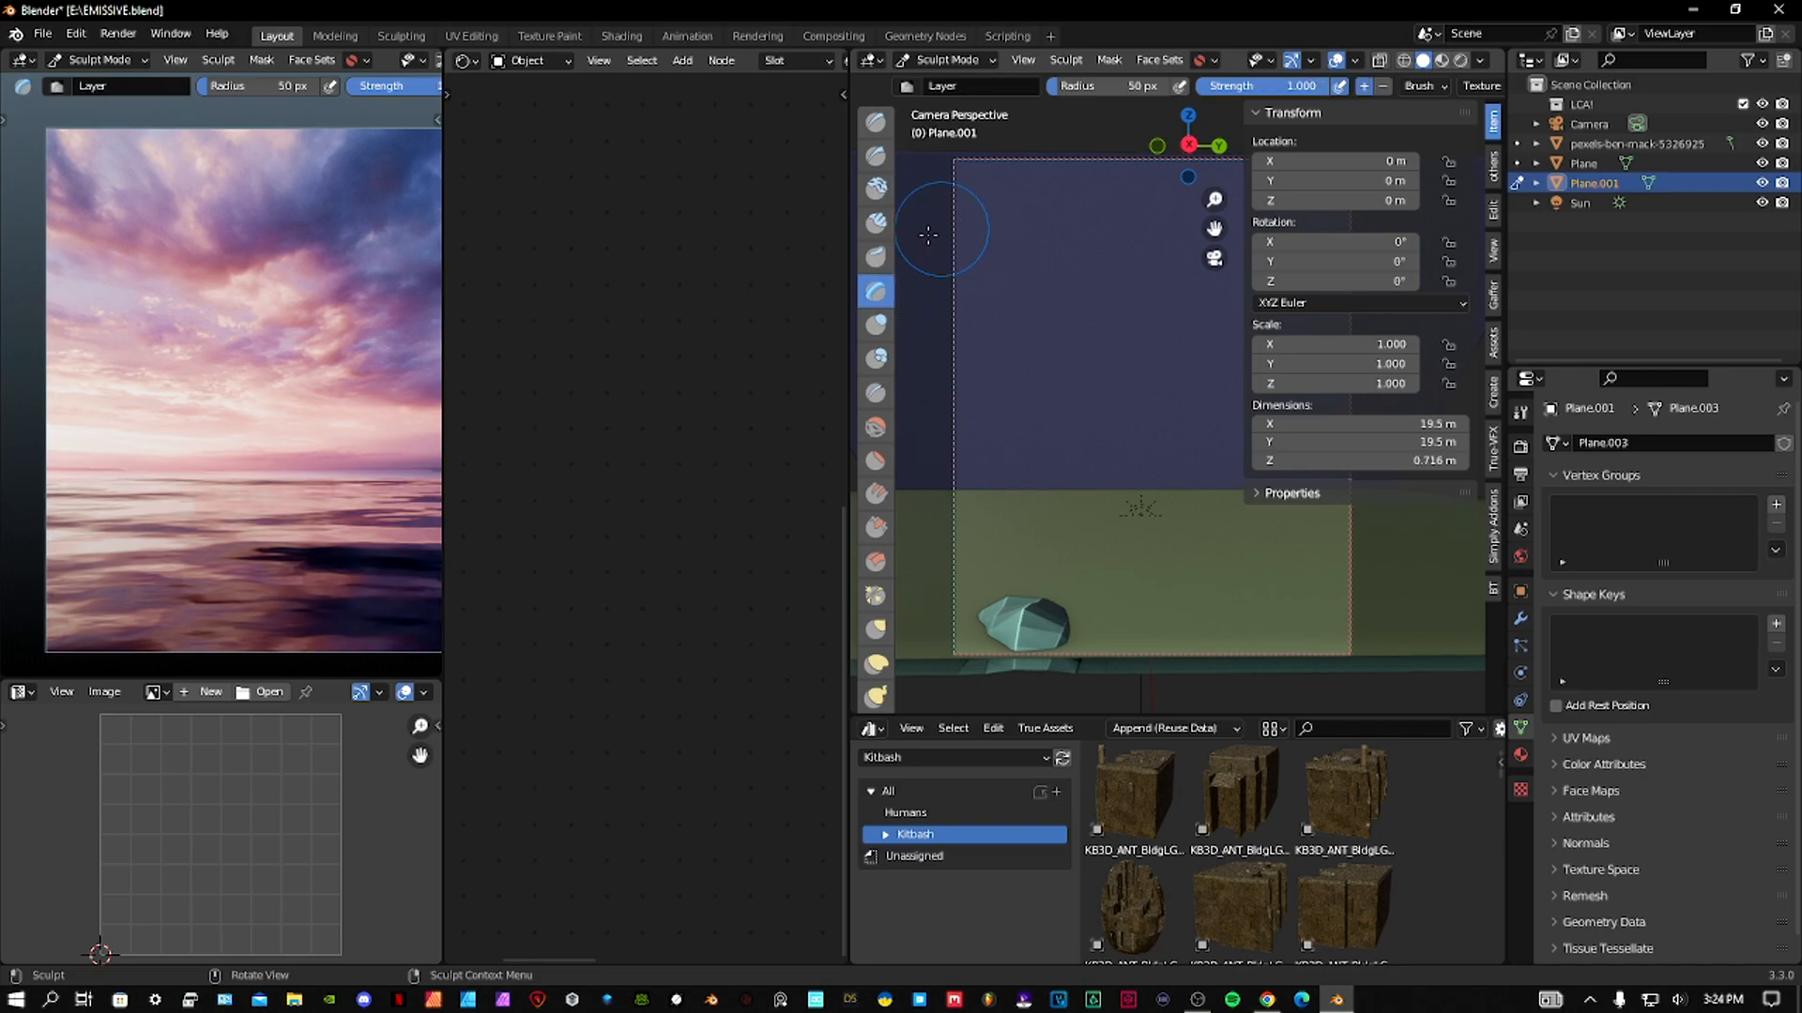
{"action": "left_click_drag", "start_coordinate": [1030, 520], "coordinate": [999, 554]}
{"action": "middle_click_drag", "start_coordinate": [1013, 492], "coordinate": [1093, 363]}
{"action": "left_click_drag", "start_coordinate": [1093, 364], "coordinate": [1105, 355]}
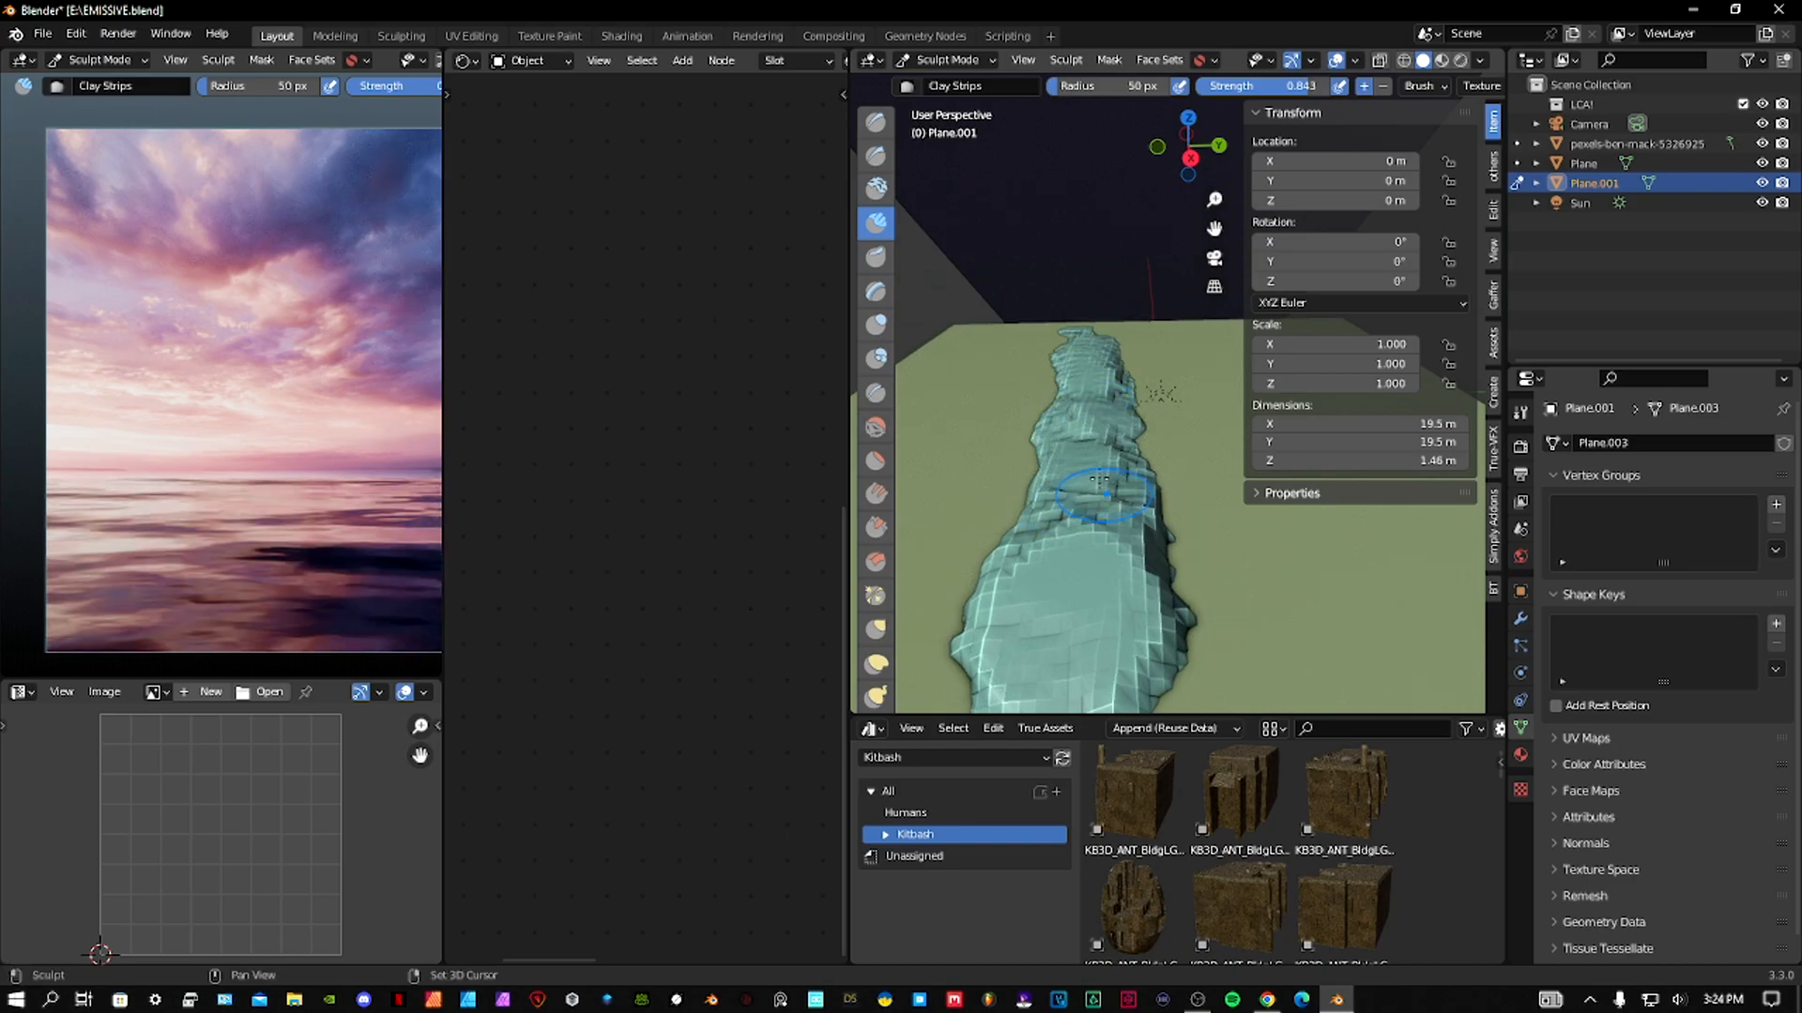
Shape the top and sides of the left ridge into rocky facets with the Layer brush.
{"action": "middle_click_drag", "start_coordinate": [1088, 502], "coordinate": [1076, 420], "text": "shift"}
{"action": "left_click", "coordinate": [874, 298]}
{"action": "mouse_move", "coordinate": [1126, 511]}
{"action": "left_mouse_down"}
{"action": "mouse_move", "coordinate": [1084, 476]}
{"action": "mouse_move", "coordinate": [1025, 507]}
{"action": "mouse_move", "coordinate": [1152, 539]}
{"action": "left_mouse_up"}
{"action": "left_click_drag", "start_coordinate": [1115, 478], "coordinate": [1069, 545]}
{"action": "middle_click_drag", "start_coordinate": [1094, 495], "coordinate": [1025, 463]}
{"action": "mouse_move", "coordinate": [1026, 462]}
{"action": "left_mouse_down"}
{"action": "mouse_move", "coordinate": [1049, 435]}
{"action": "mouse_move", "coordinate": [1053, 468]}
{"action": "left_mouse_up"}
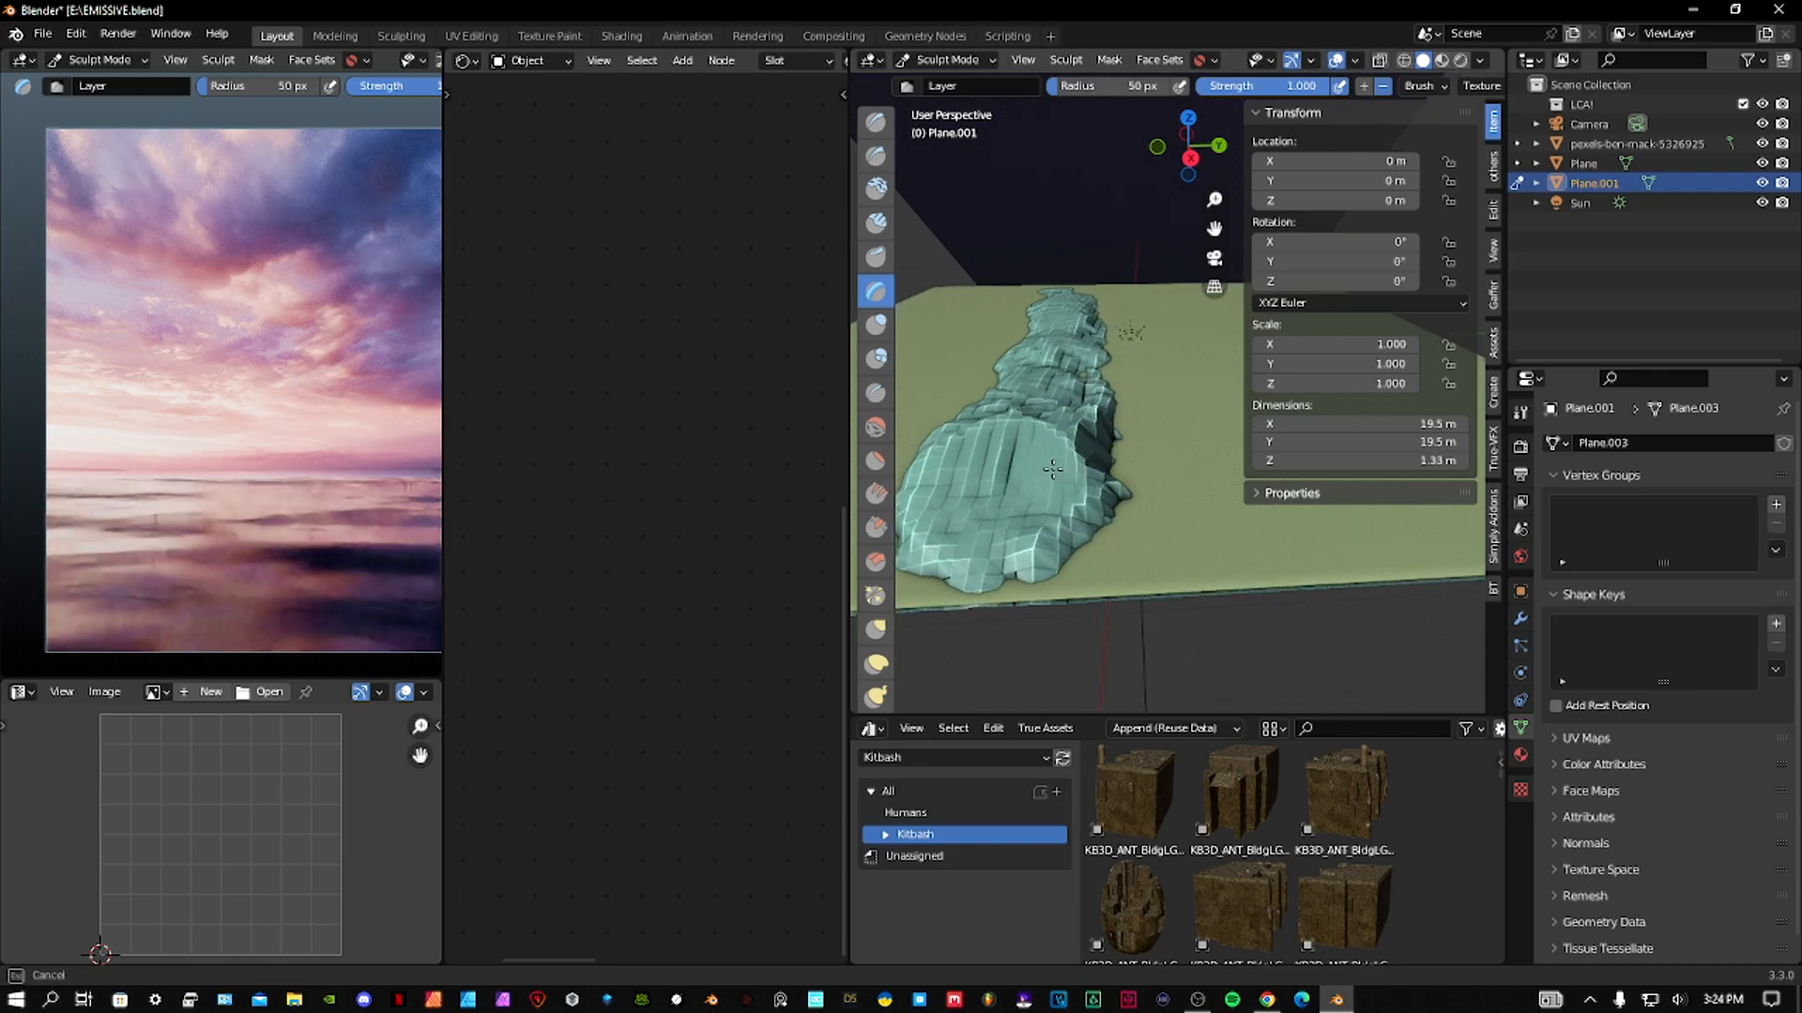
{"action": "left_click_drag", "start_coordinate": [1030, 401], "coordinate": [1036, 409]}
{"action": "mouse_move", "coordinate": [1036, 409]}
{"action": "middle_mouse_down"}
{"action": "mouse_move", "coordinate": [1058, 415]}
{"action": "mouse_move", "coordinate": [997, 402]}
{"action": "middle_mouse_up"}
{"action": "left_click_drag", "start_coordinate": [997, 401], "coordinate": [1049, 396]}
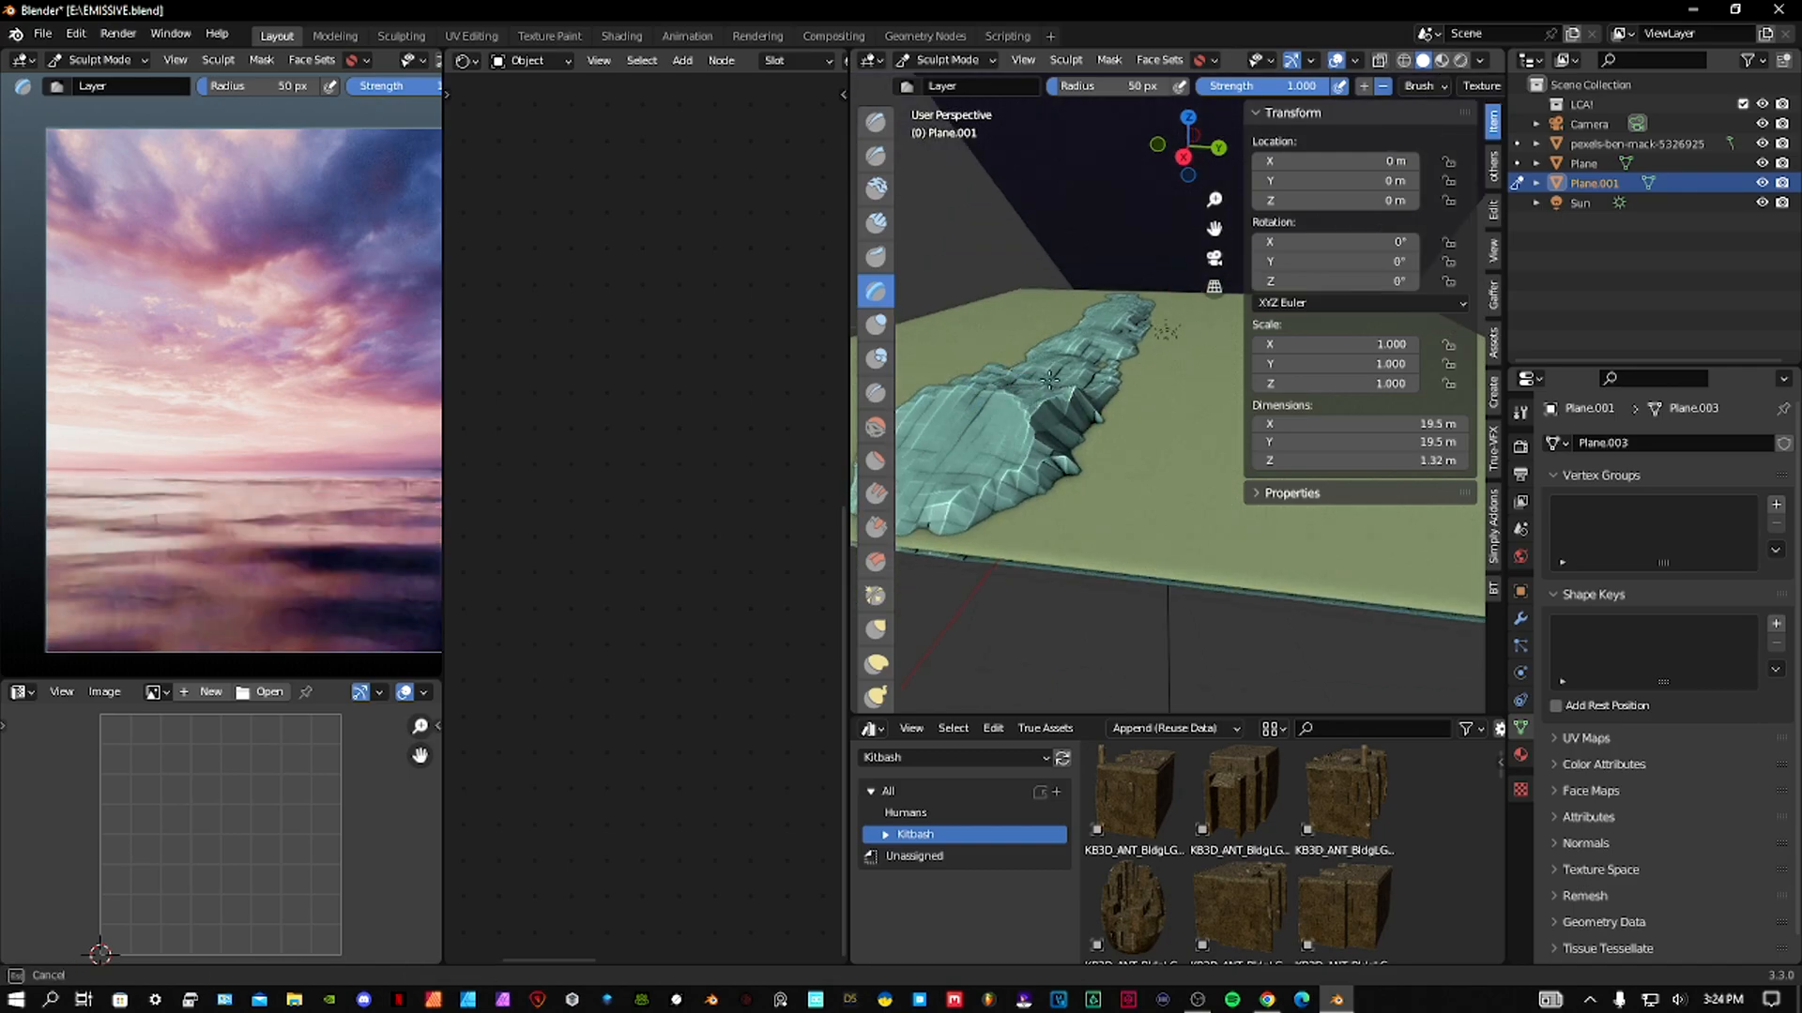
{"action": "middle_click_drag", "start_coordinate": [1016, 436], "coordinate": [919, 301]}
Sculpt separate rock formations along the right side of the ground plane with the Clay Strips brush.
{"action": "left_click", "coordinate": [875, 256]}
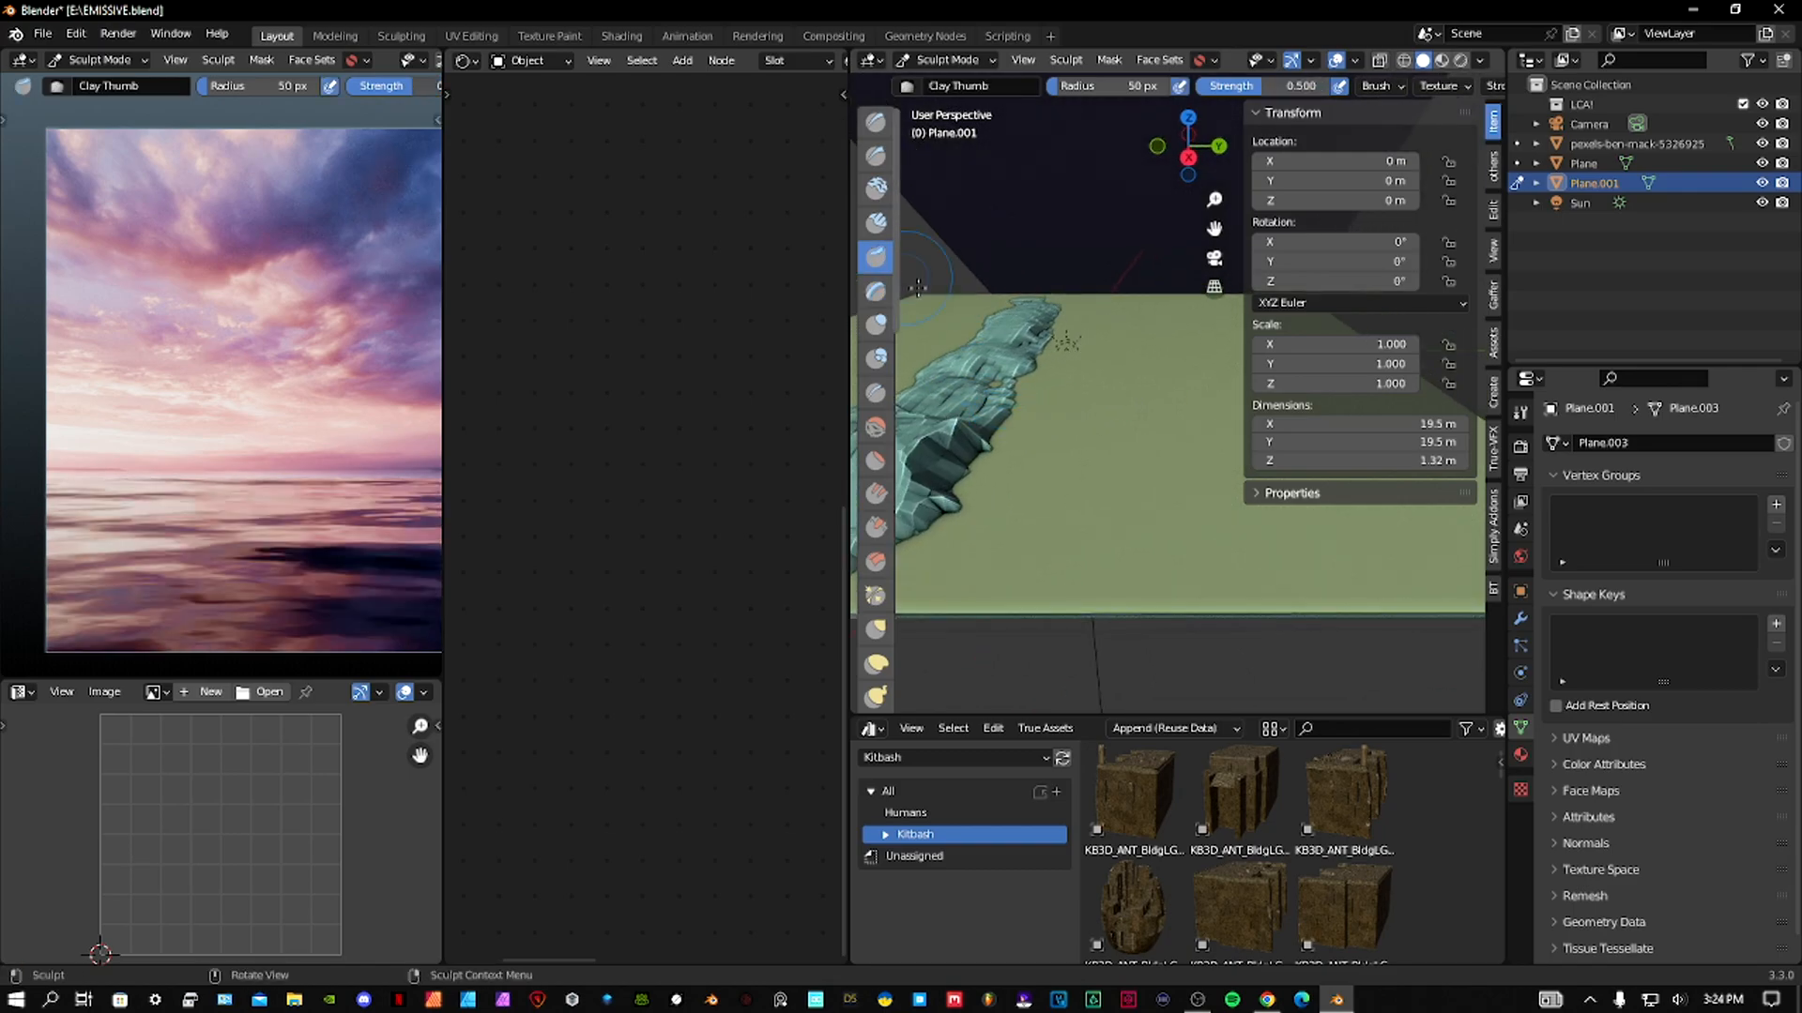
{"action": "left_click", "coordinate": [876, 223]}
{"action": "mouse_move", "coordinate": [1229, 535]}
{"action": "left_mouse_down"}
{"action": "mouse_move", "coordinate": [1126, 375]}
{"action": "mouse_move", "coordinate": [1109, 311]}
{"action": "left_mouse_up"}
{"action": "key", "text": "KP_0"}
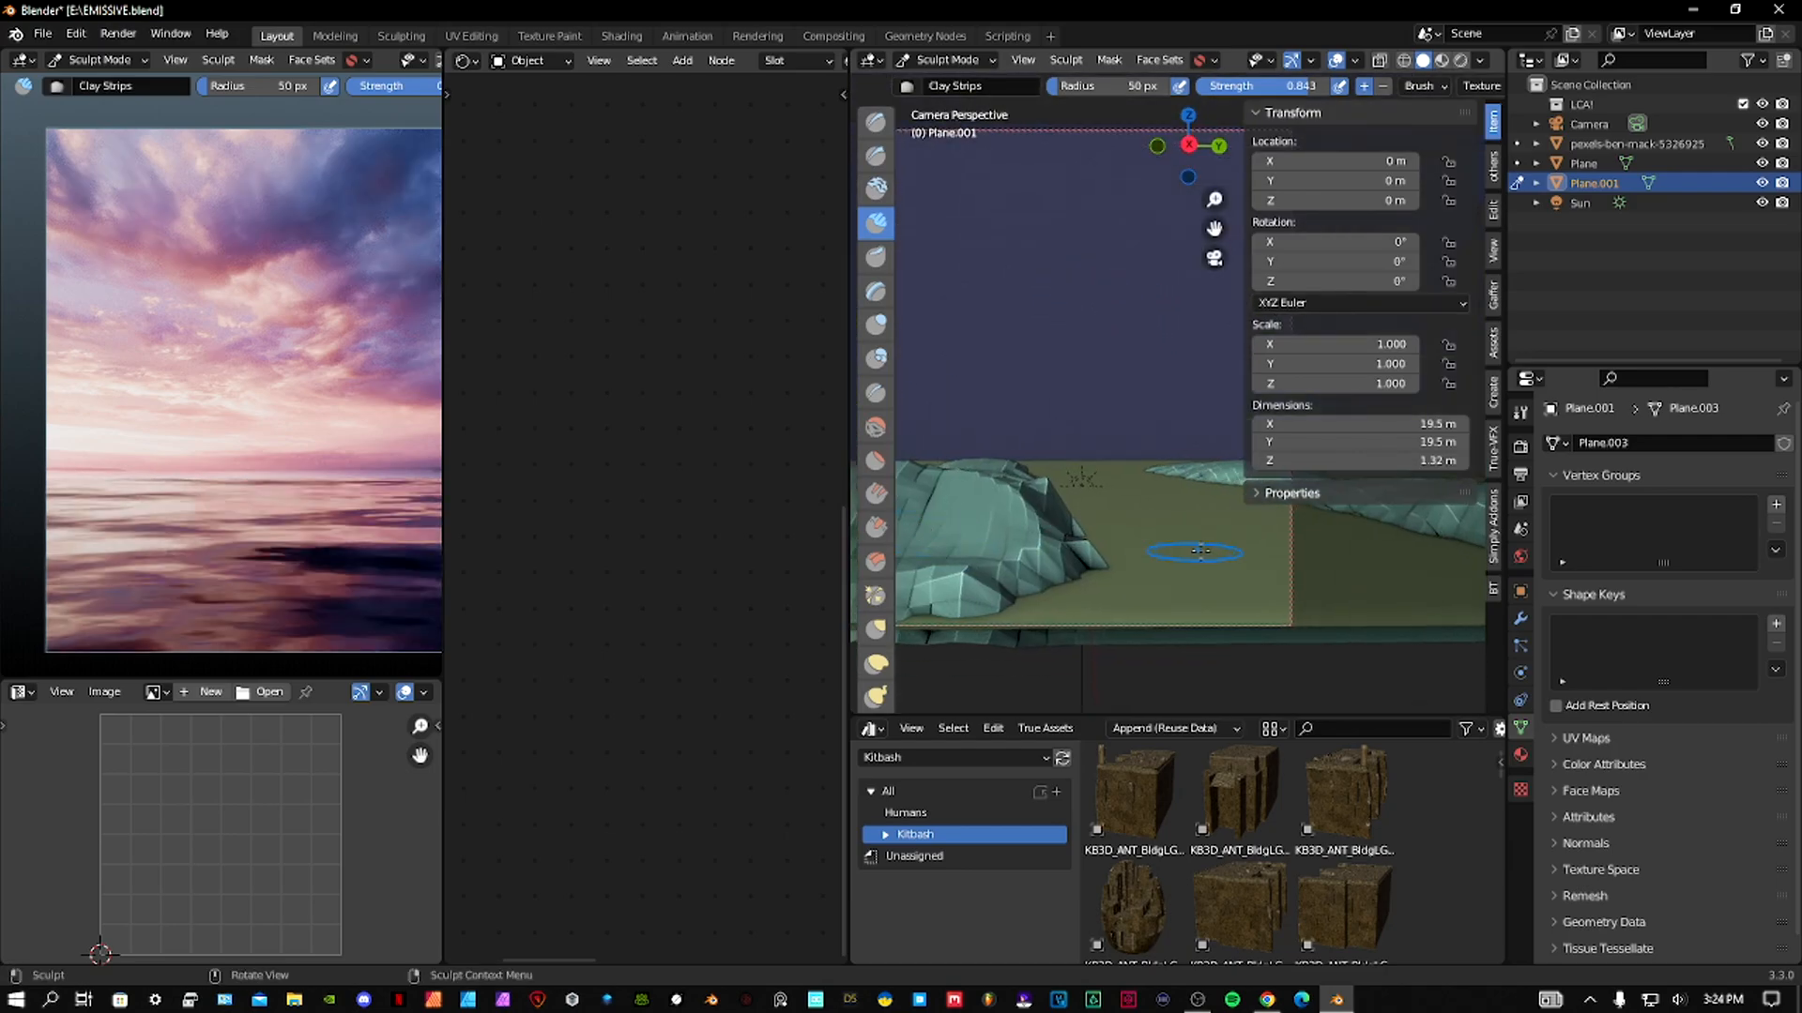
{"action": "left_click_drag", "start_coordinate": [1241, 500], "coordinate": [1218, 615]}
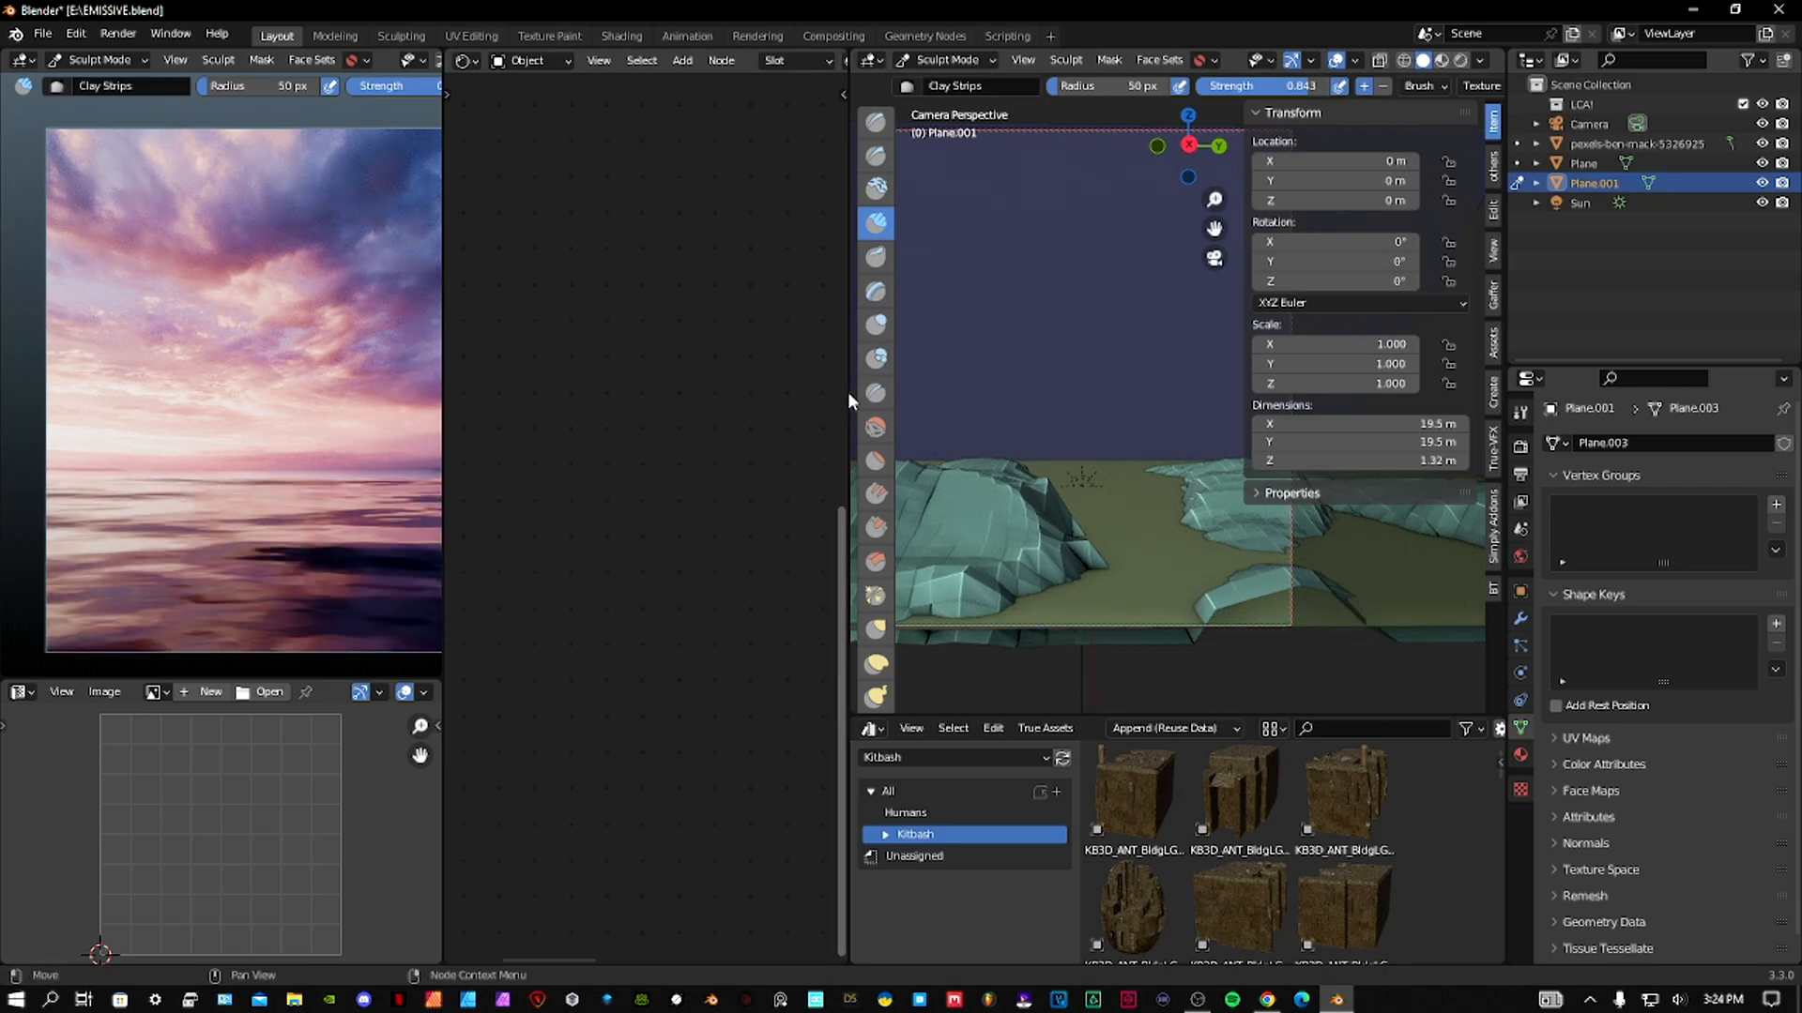
Build up the small front rock on the right side with the Blob brush and switch to the Clay Thumb brush.
{"action": "left_click", "coordinate": [877, 357]}
{"action": "left_click_drag", "start_coordinate": [1248, 592], "coordinate": [1281, 600]}
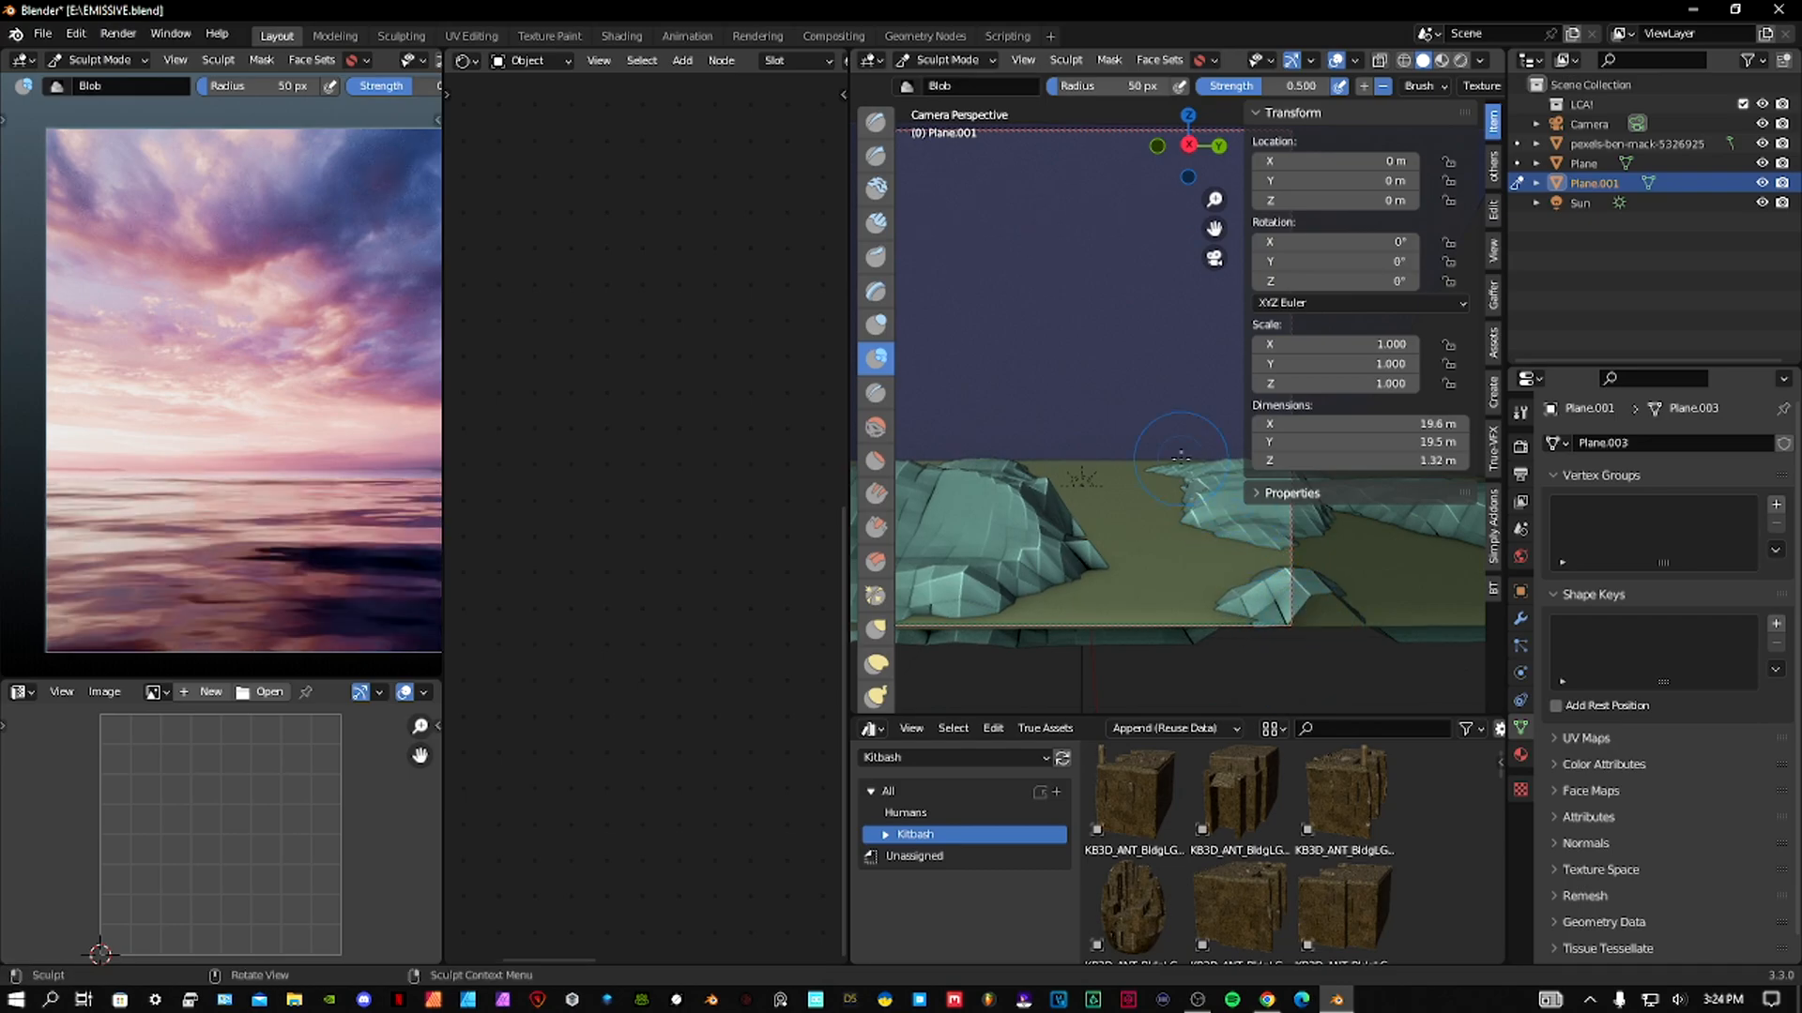
{"action": "left_click", "coordinate": [876, 256]}
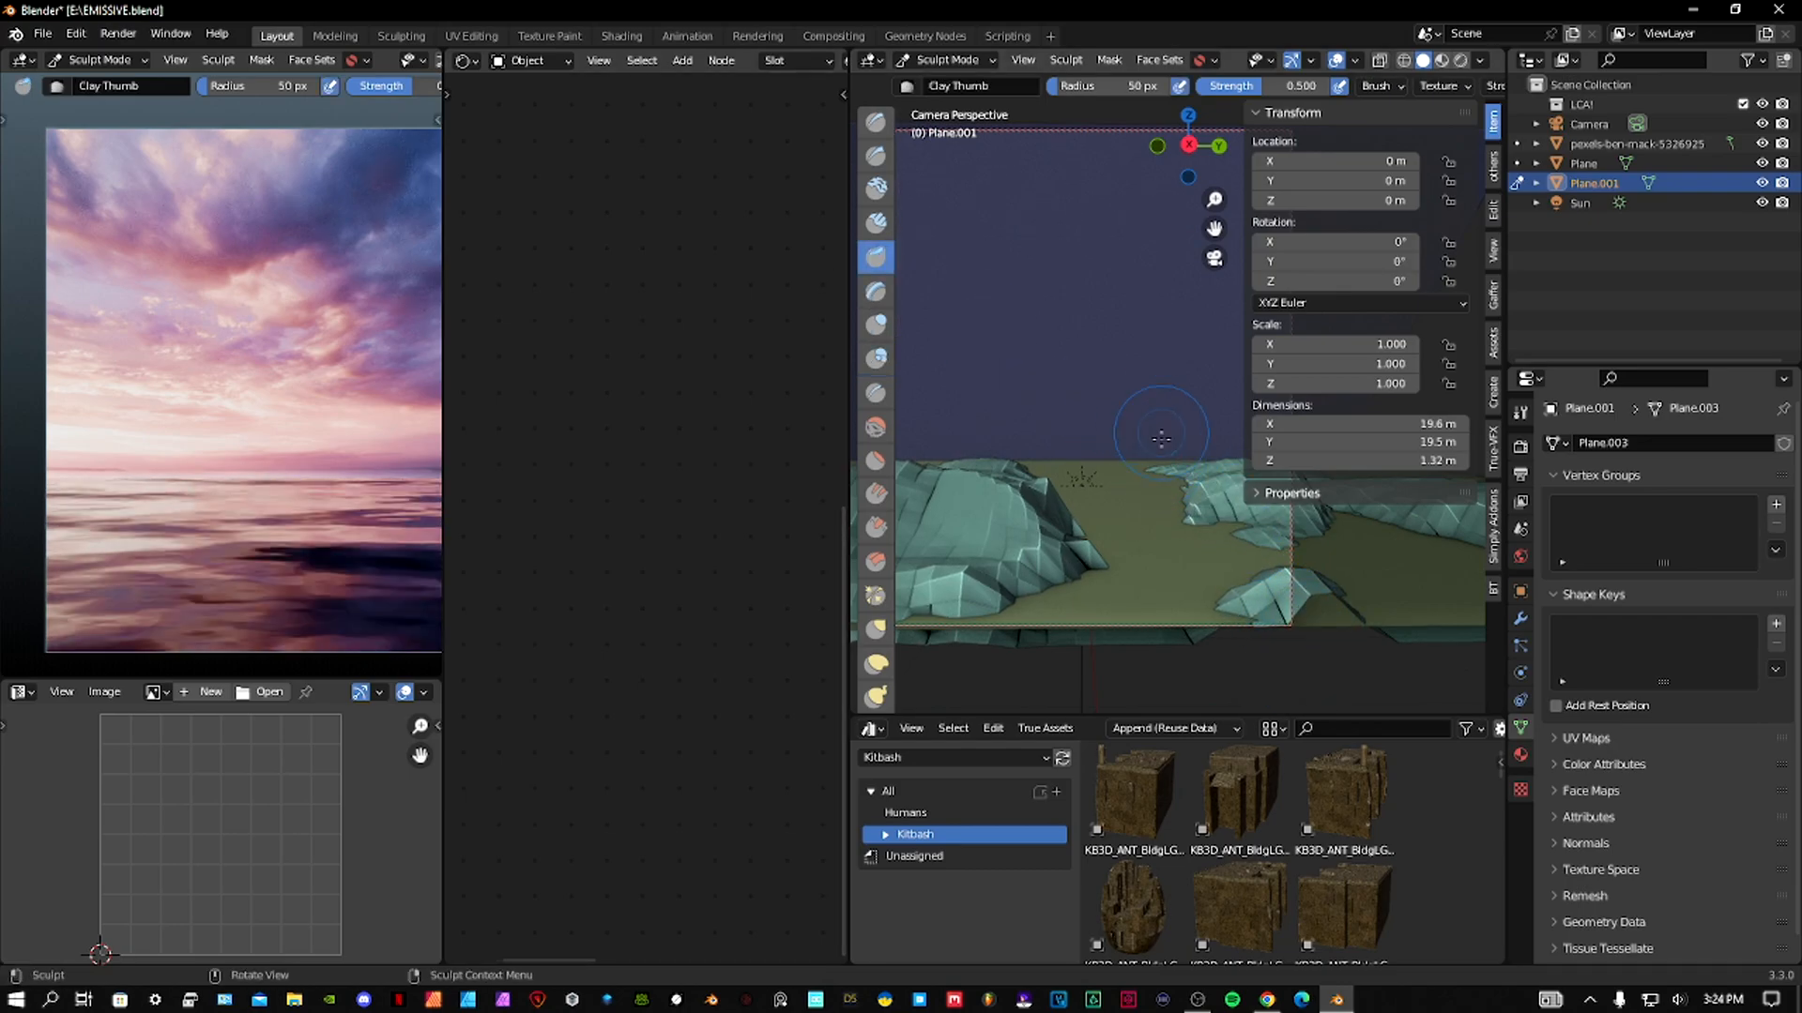
Raise a rock at the back centre of the ground near the sky plane with Clay Strips and refine it with Crease and Flatten/Contrast brushes.
{"action": "left_click_drag", "start_coordinate": [1143, 476], "coordinate": [1061, 462]}
{"action": "left_click", "coordinate": [876, 223]}
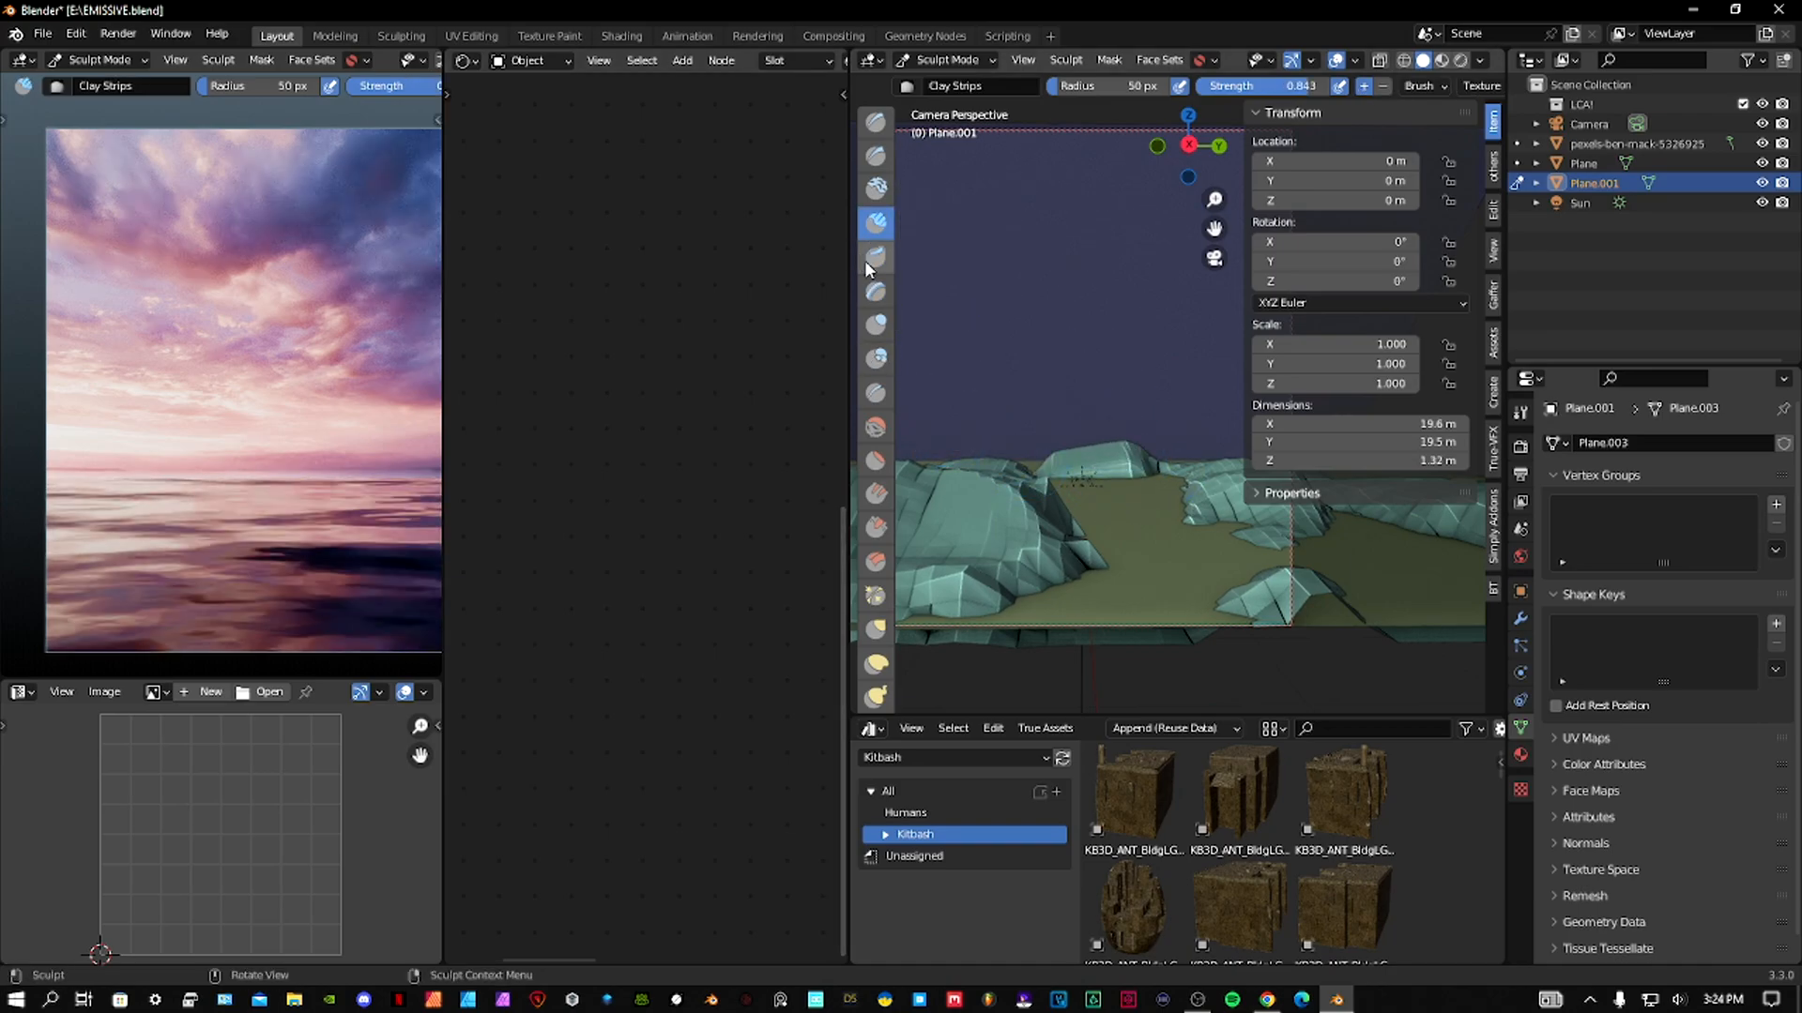
{"action": "left_click", "coordinate": [876, 393]}
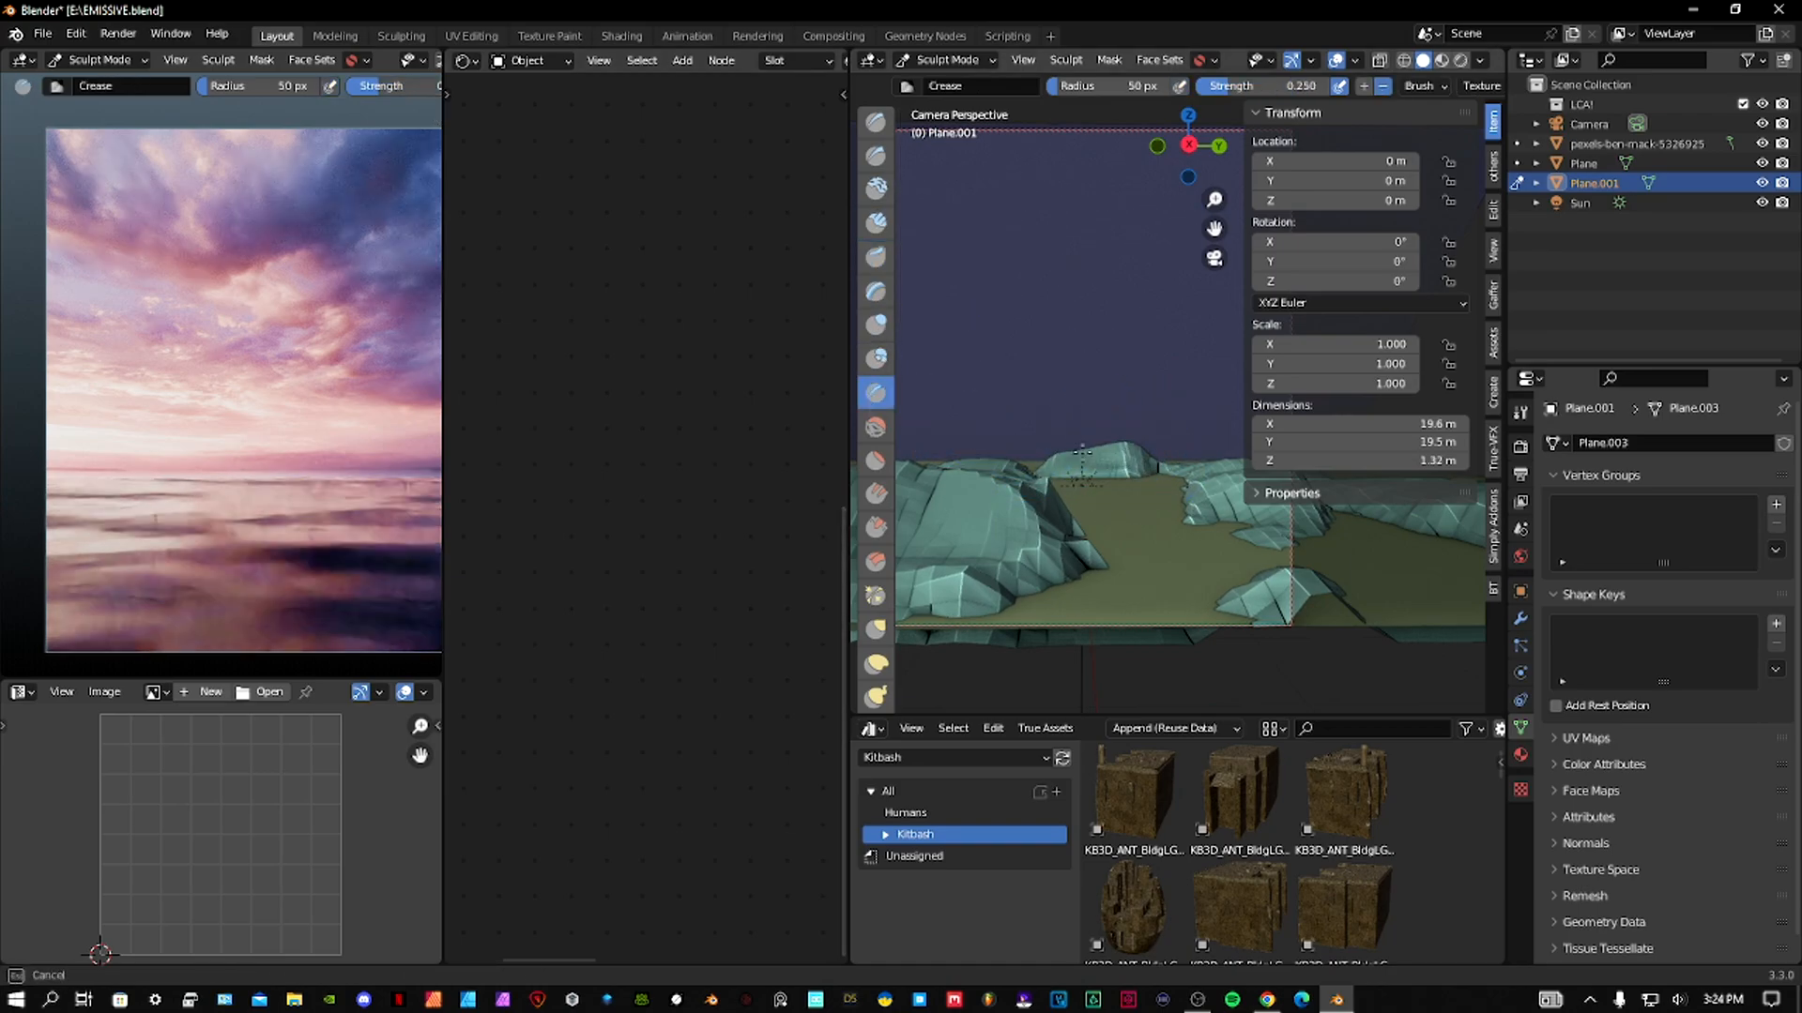
{"action": "left_click", "coordinate": [876, 460]}
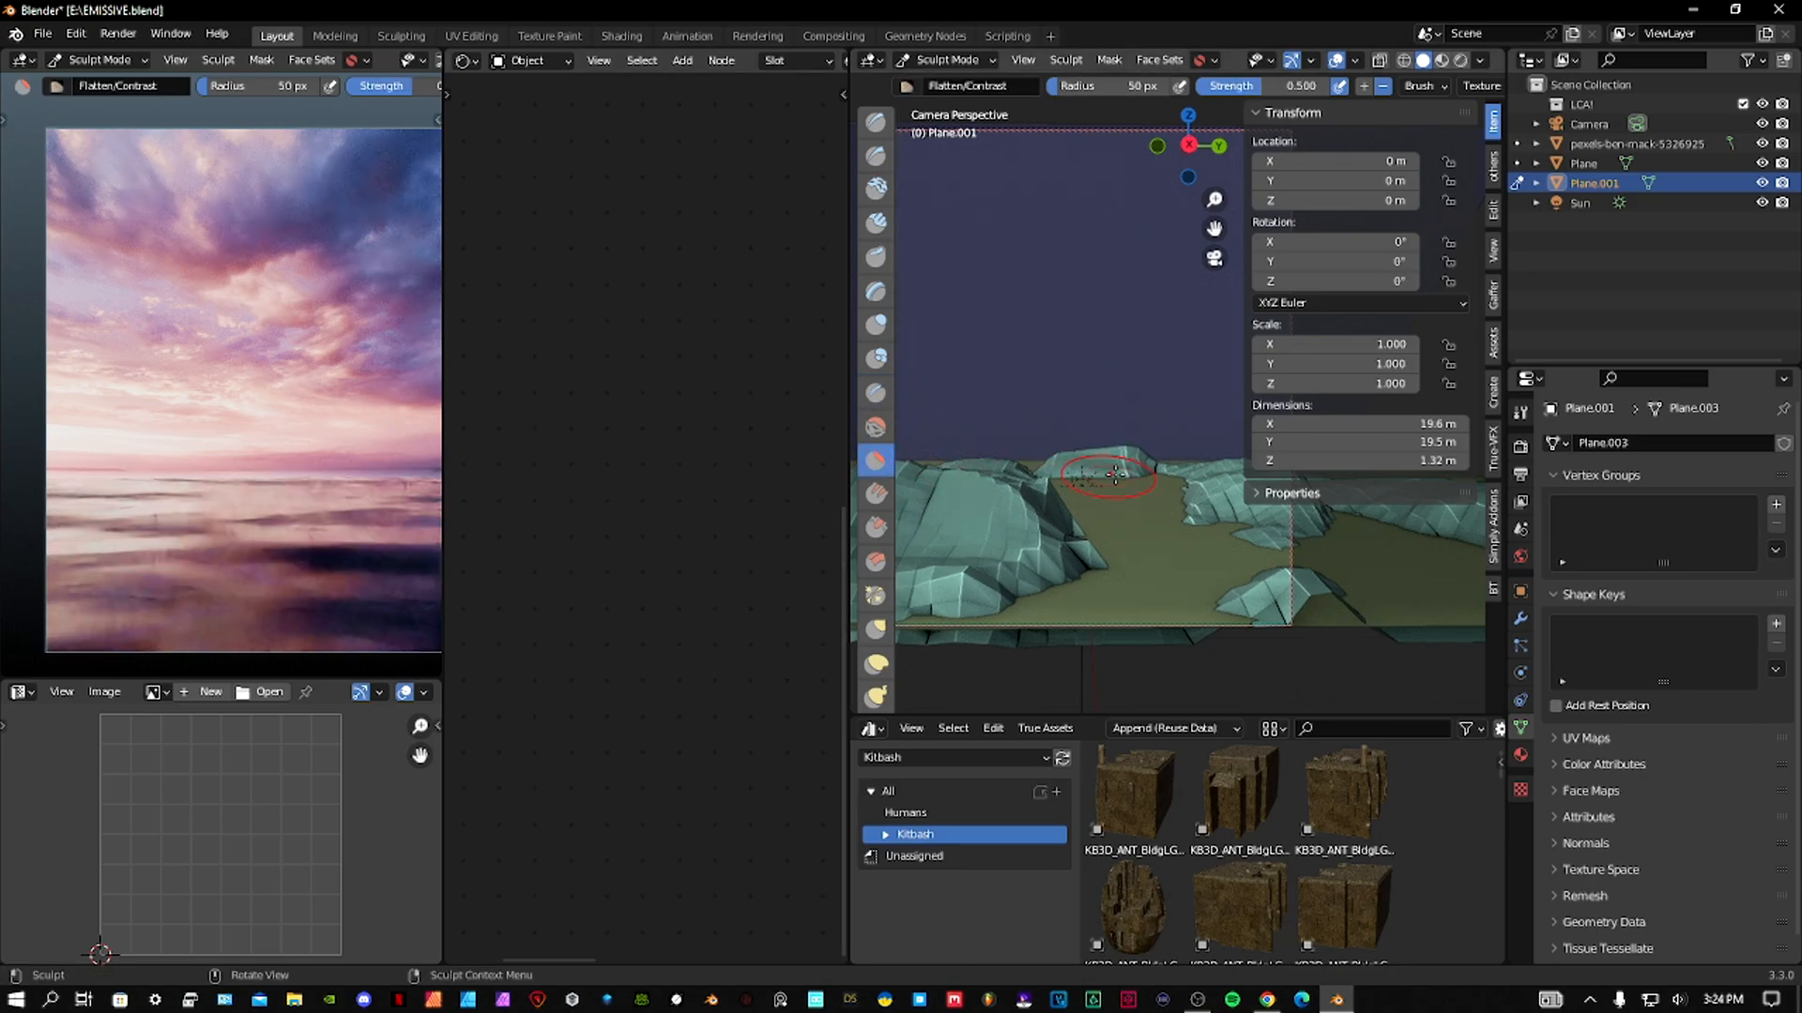
{"action": "left_click_drag", "start_coordinate": [1193, 483], "coordinate": [1190, 493]}
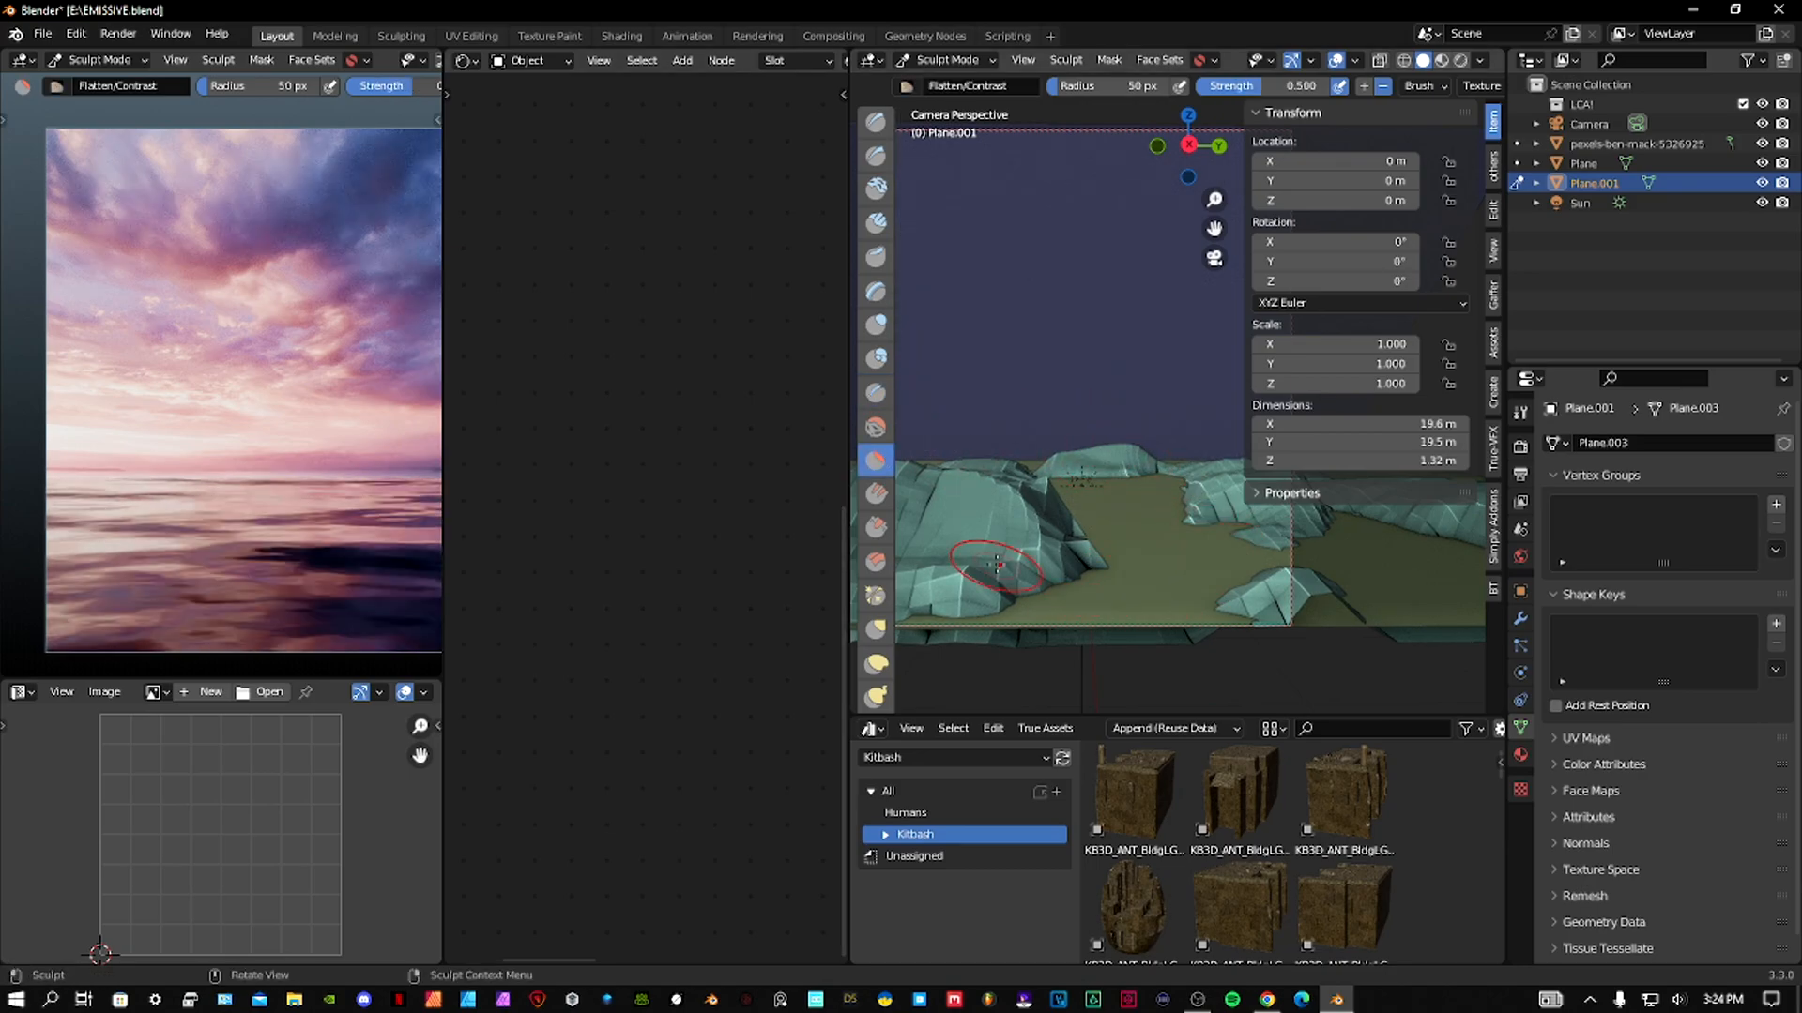
Return to Object Mode, shade the sculpted ground smooth and add a Subdivision Surface modifier to it.
{"action": "key", "text": "ctrl+Tab"}
{"action": "left_click", "coordinate": [955, 518]}
{"action": "right_click", "coordinate": [1050, 509]}
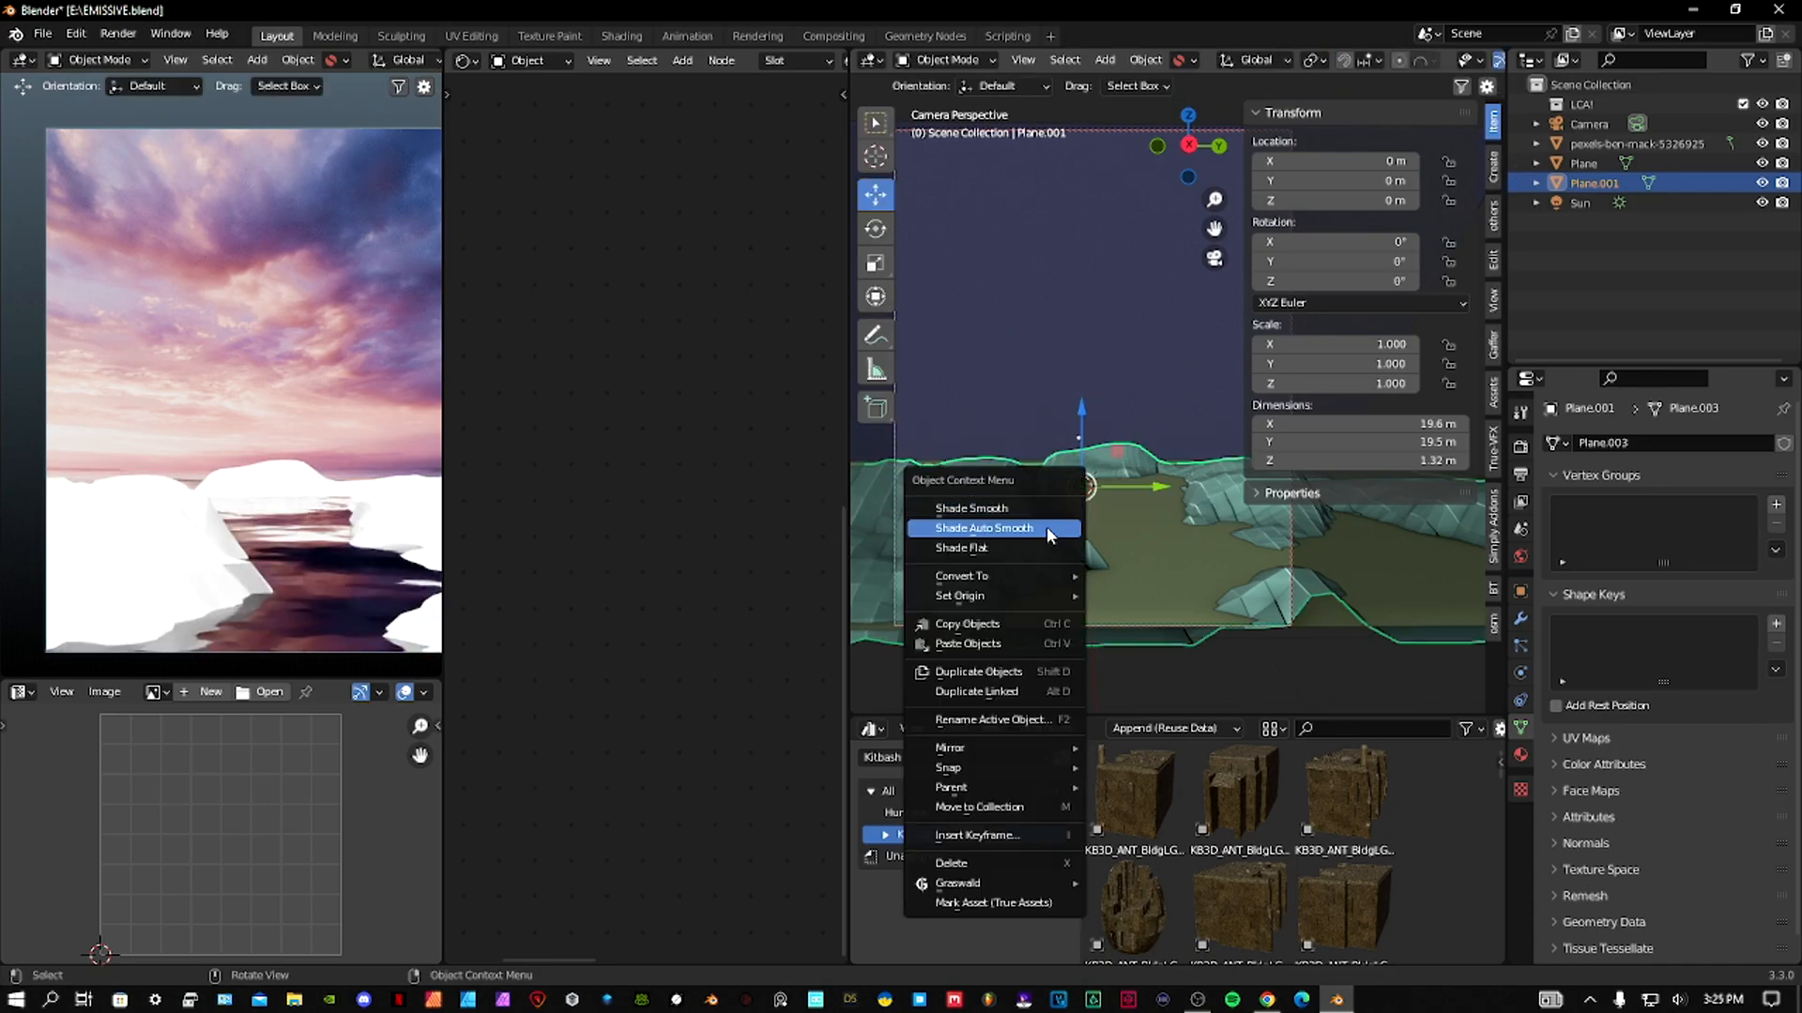
{"action": "left_click", "coordinate": [1051, 507]}
{"action": "left_click", "coordinate": [1520, 620]}
{"action": "left_click", "coordinate": [1614, 444]}
{"action": "left_click", "coordinate": [1432, 793]}
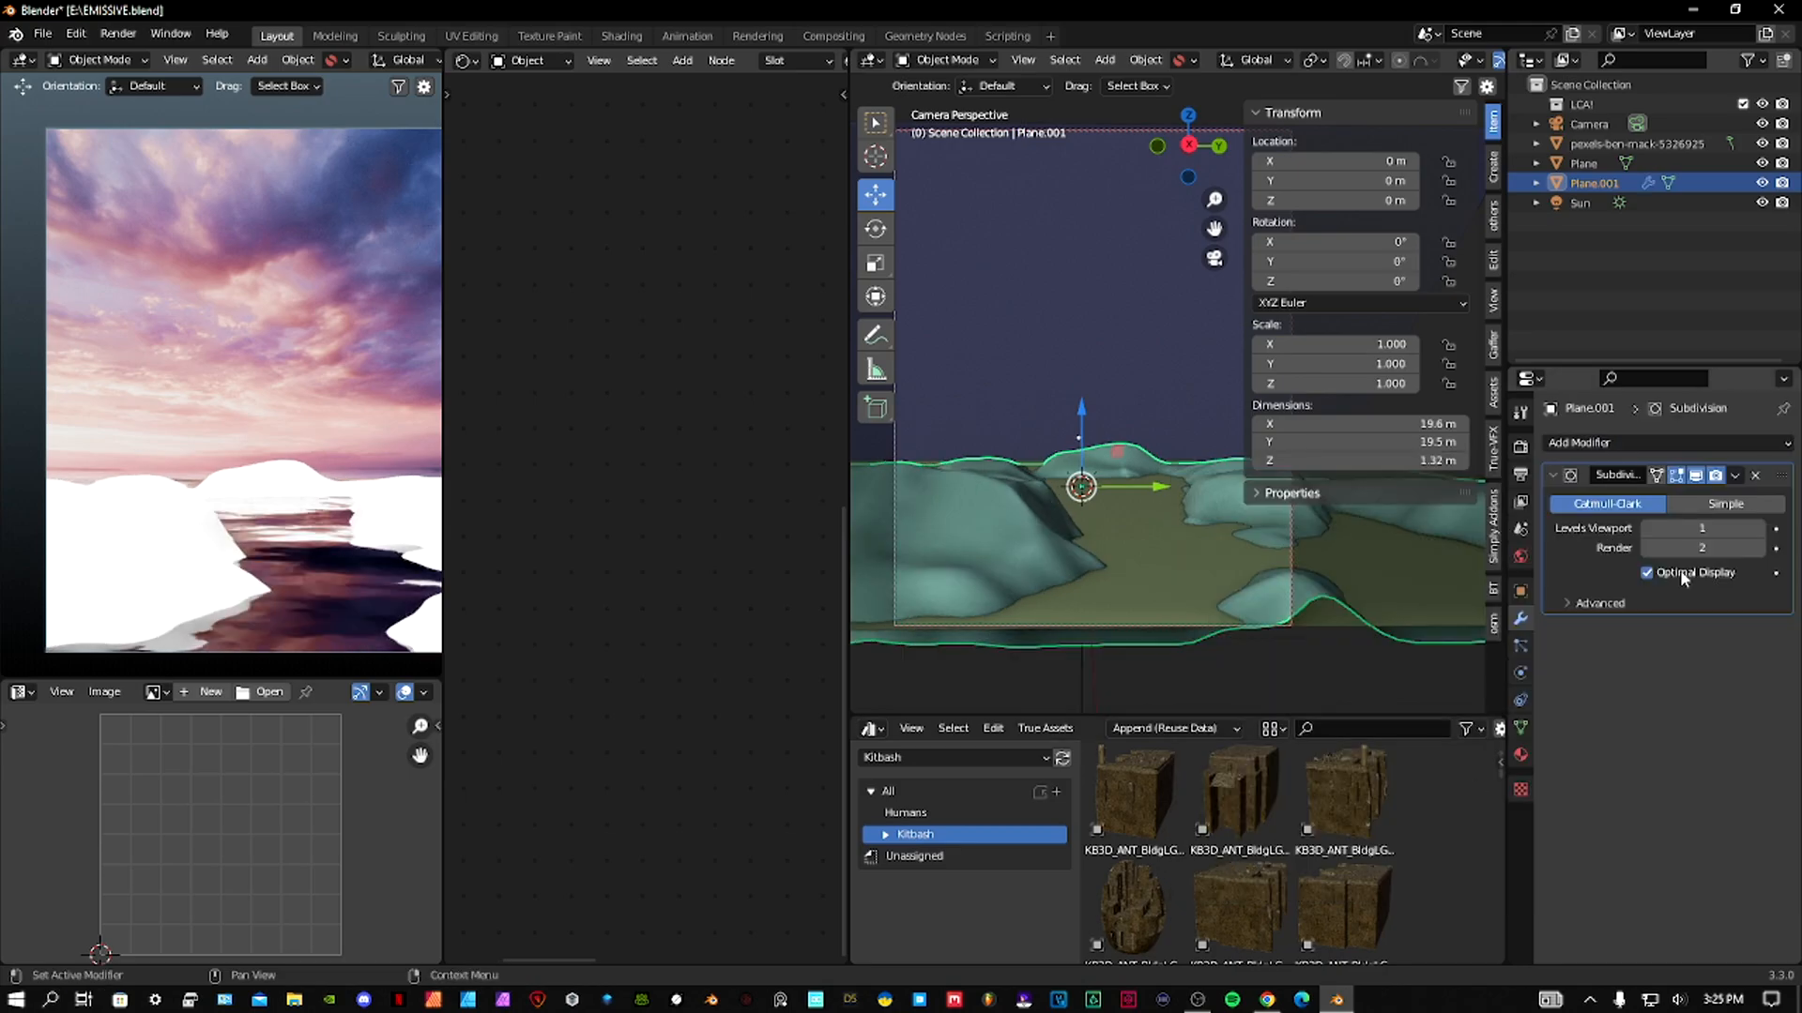
Rotate the sun light to -66.2° on Y and 4.1° on Z and set its angle to 12.7°.
{"action": "left_click", "coordinate": [1580, 203]}
{"action": "left_click_drag", "start_coordinate": [1335, 262], "coordinate": [1187, 262]}
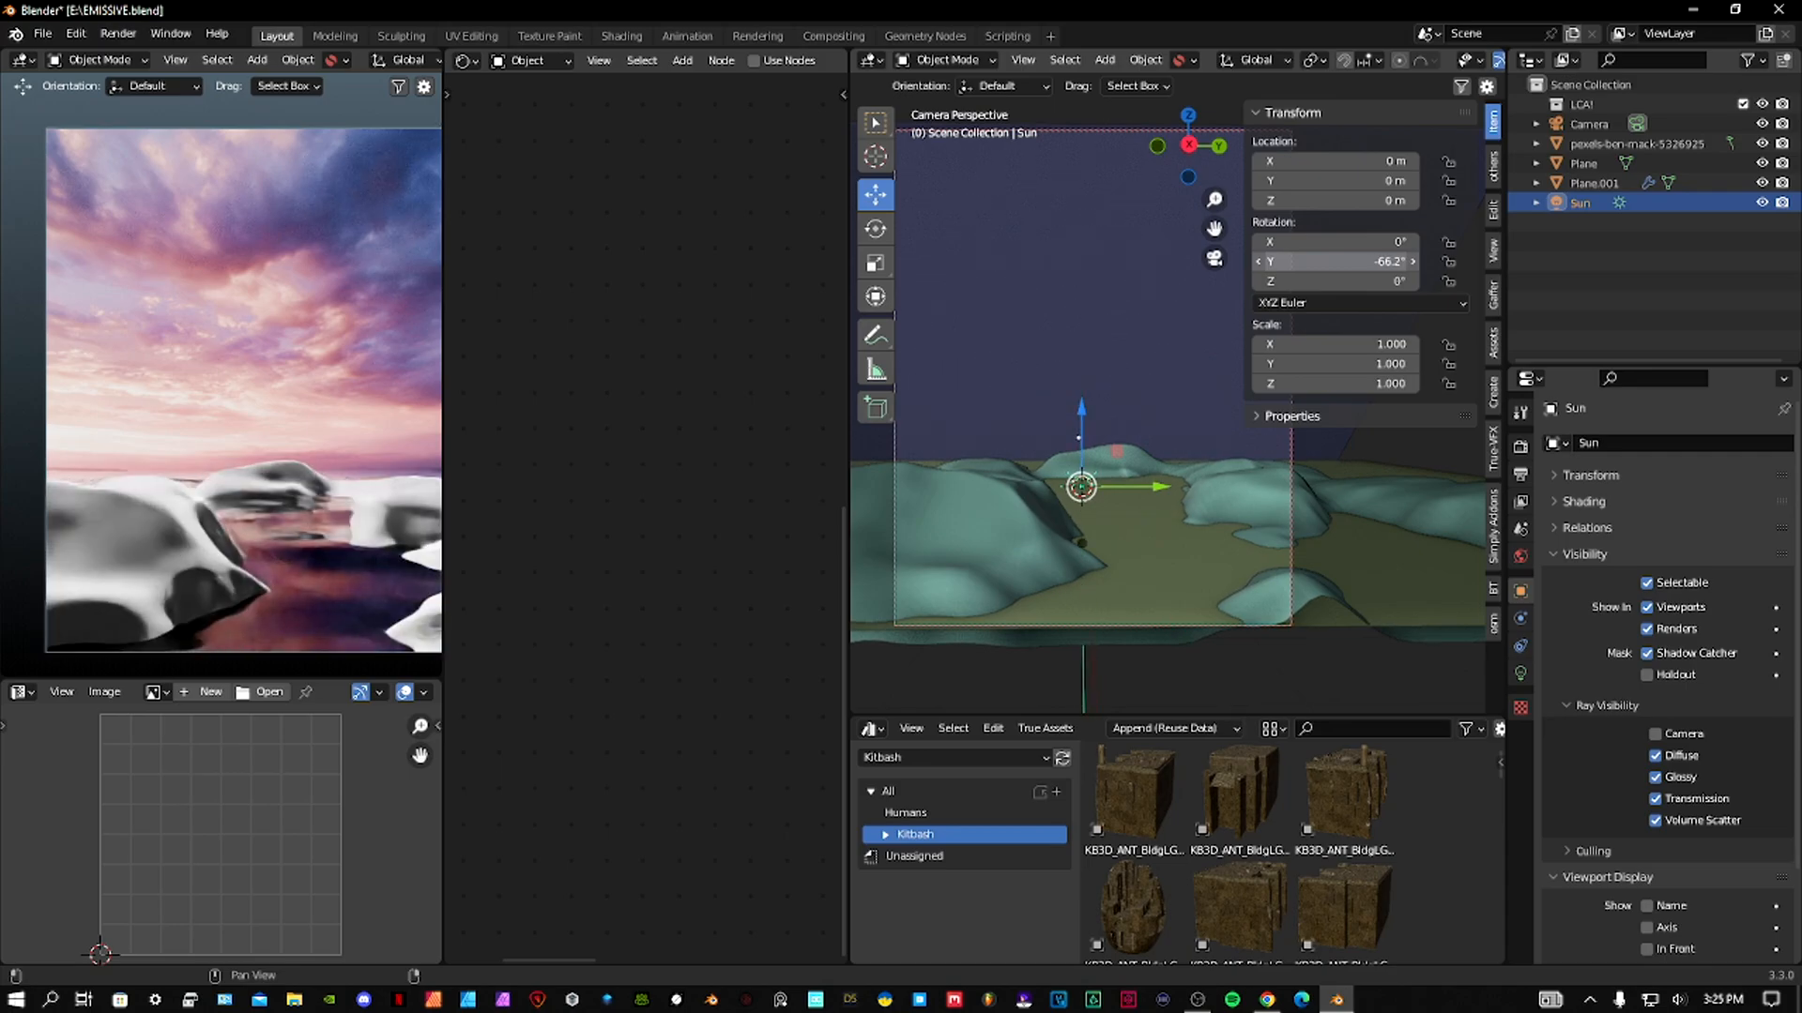
{"action": "mouse_move", "coordinate": [1335, 281]}
{"action": "left_mouse_down"}
{"action": "mouse_move", "coordinate": [1365, 282]}
{"action": "mouse_move", "coordinate": [1343, 281]}
{"action": "left_mouse_up"}
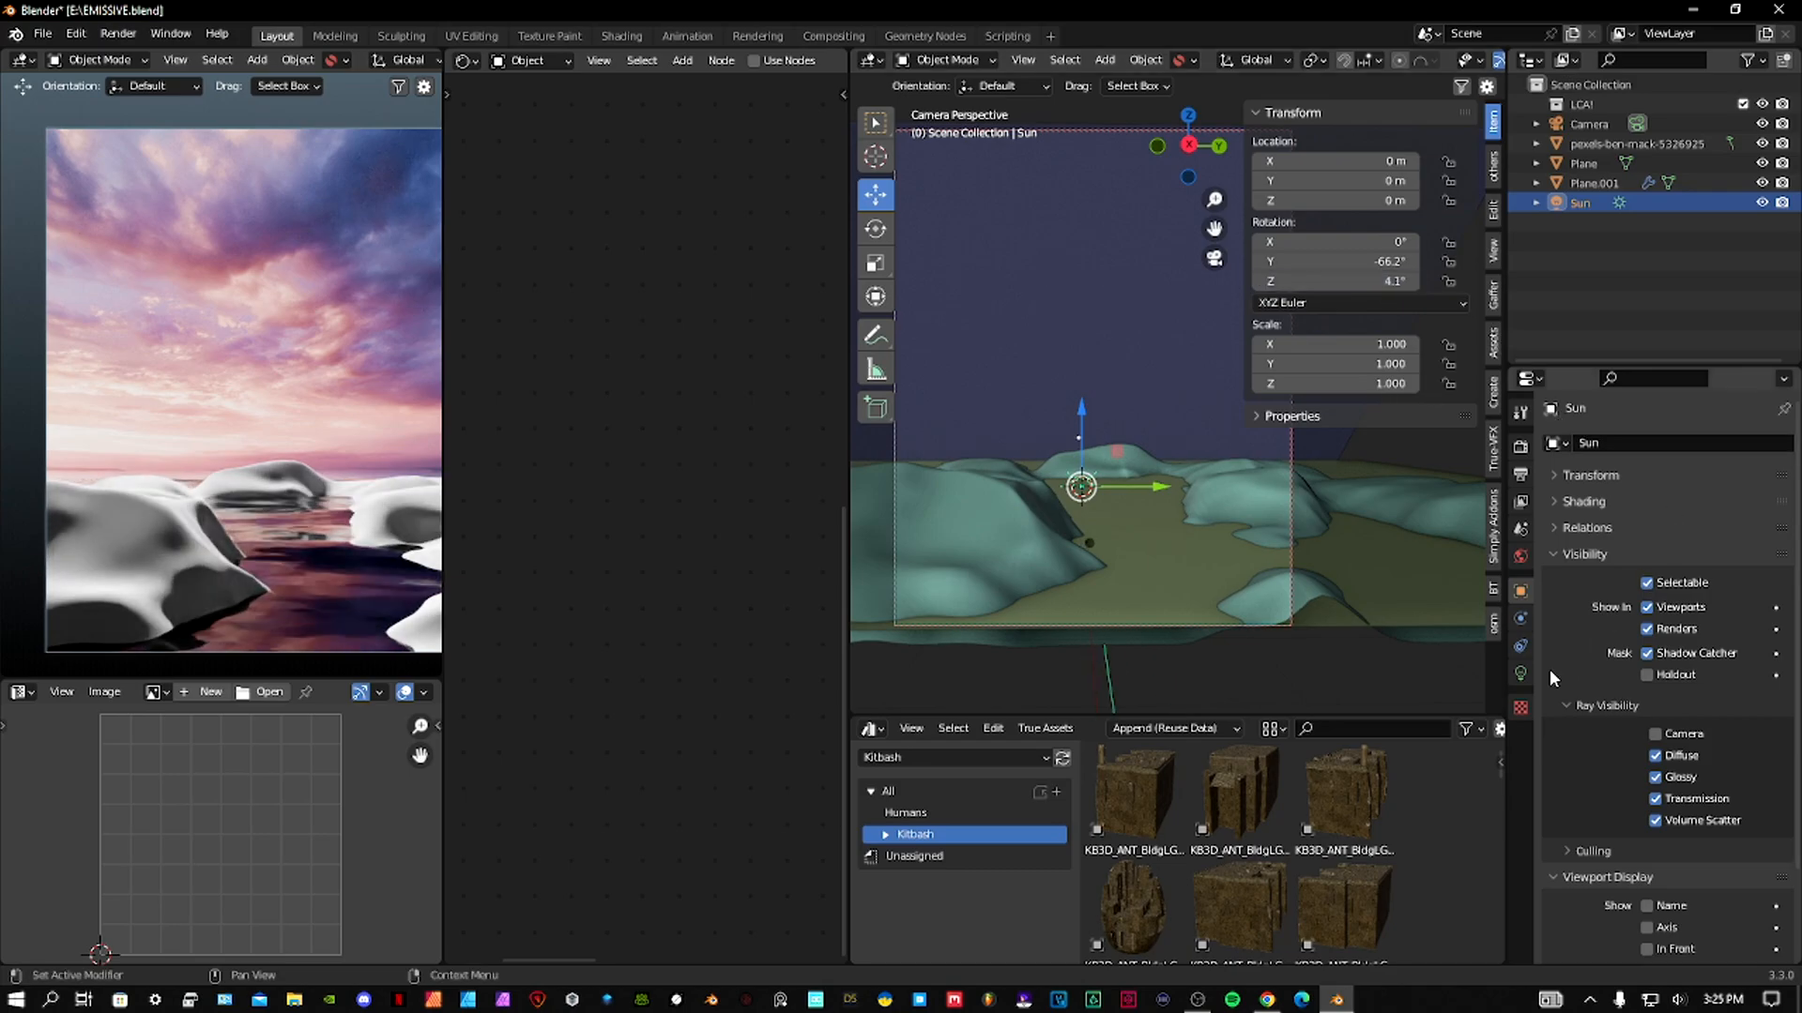
{"action": "left_click", "coordinate": [1520, 673]}
{"action": "left_click_drag", "start_coordinate": [1703, 606], "coordinate": [1715, 606]}
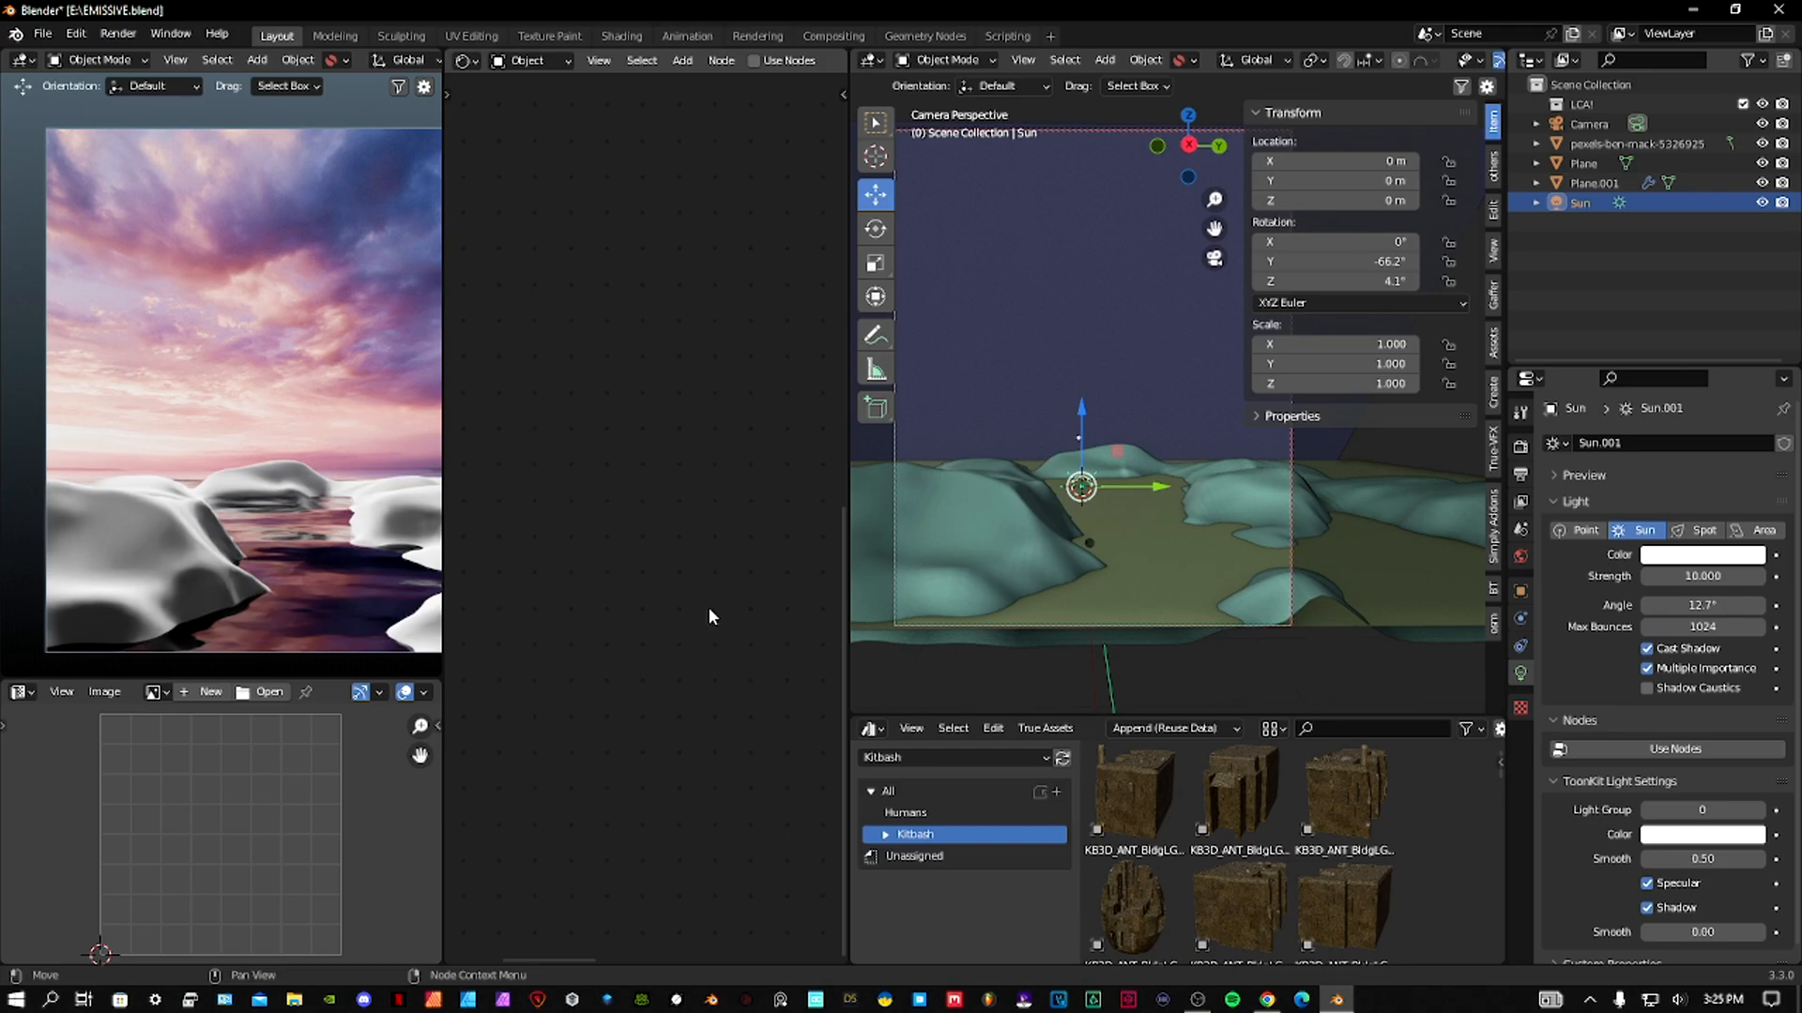
Select the water plane and bring its Noise Texture, Bump and shader nodes into view.
{"action": "left_click", "coordinate": [1051, 572]}
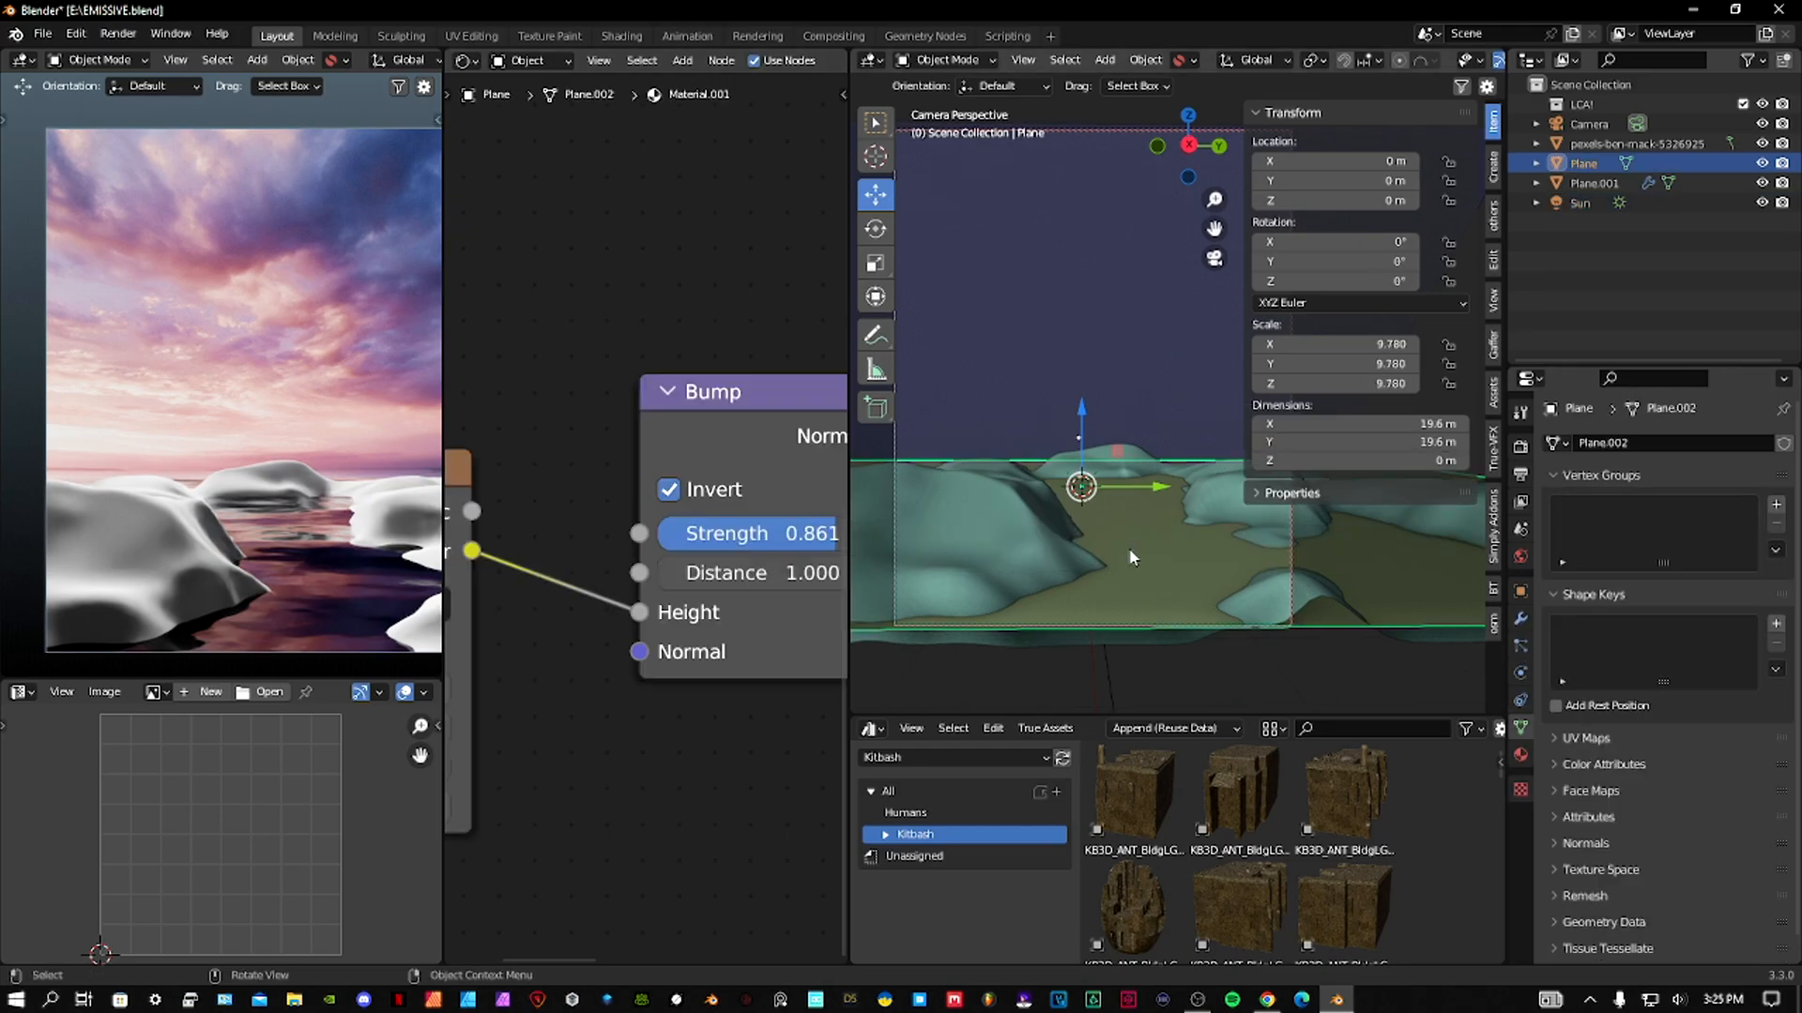
{"action": "scroll", "coordinate": [648, 522], "scroll_direction": "down", "scroll_amount": 6}
{"action": "middle_click_drag", "start_coordinate": [640, 521], "coordinate": [796, 548]}
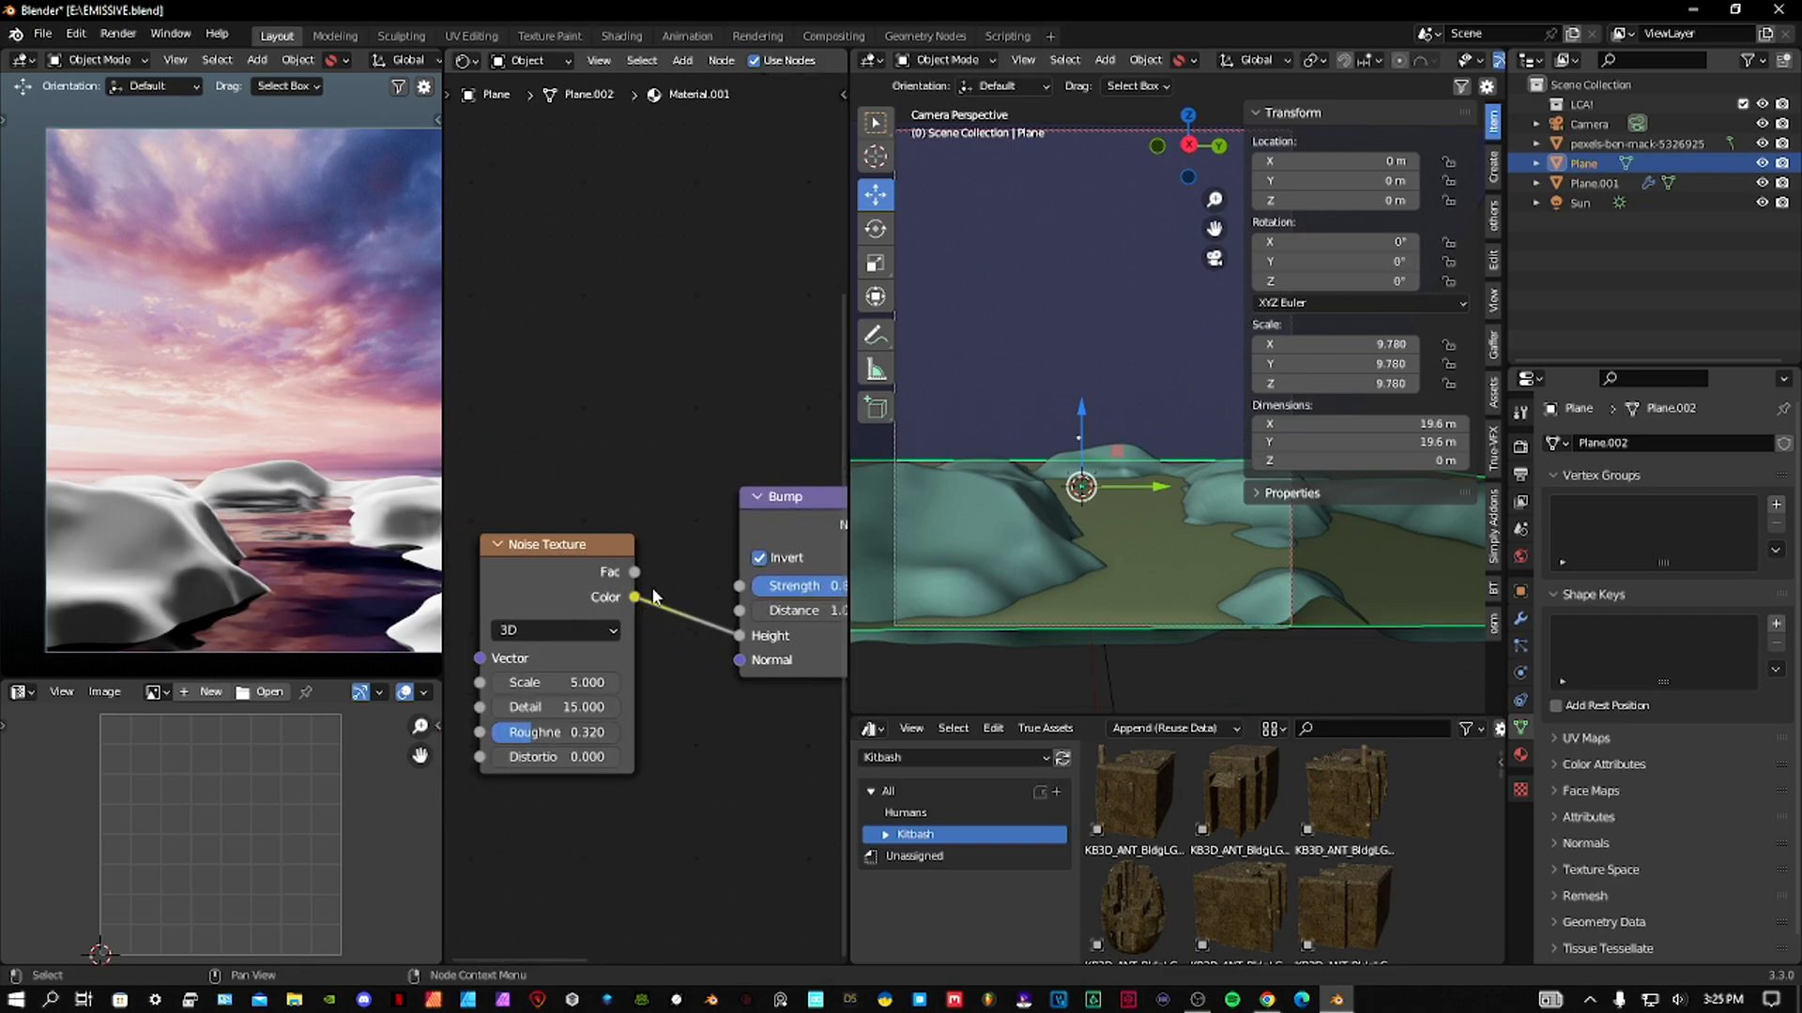
{"action": "middle_click_drag", "start_coordinate": [762, 649], "coordinate": [669, 585]}
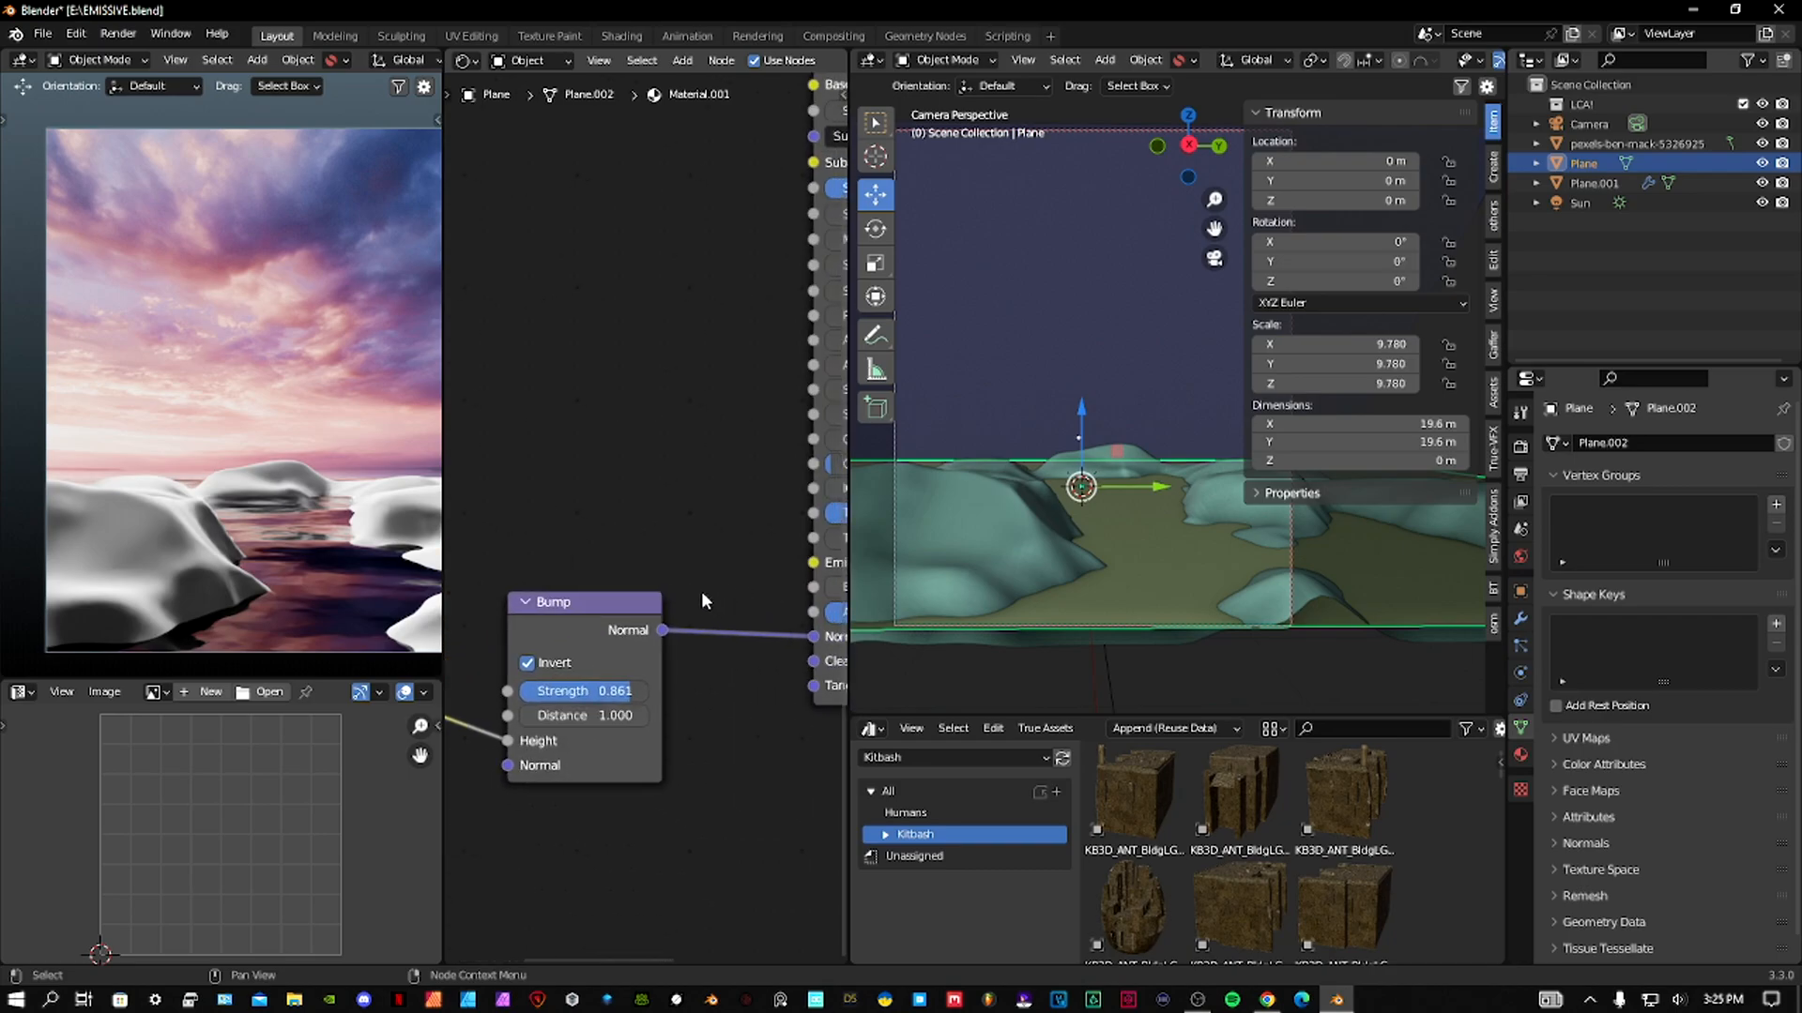
{"action": "key", "text": "shift+a"}
{"action": "mouse_move", "coordinate": [672, 542]}
{"action": "mouse_move", "coordinate": [638, 602]}
{"action": "left_click", "coordinate": [807, 654]}
{"action": "right_click", "coordinate": [654, 563]}
Add a ColorRamp node above the Bump node and connect its Color to the water shader's Emission input.
{"action": "key", "text": "shift+a"}
{"action": "mouse_move", "coordinate": [605, 498]}
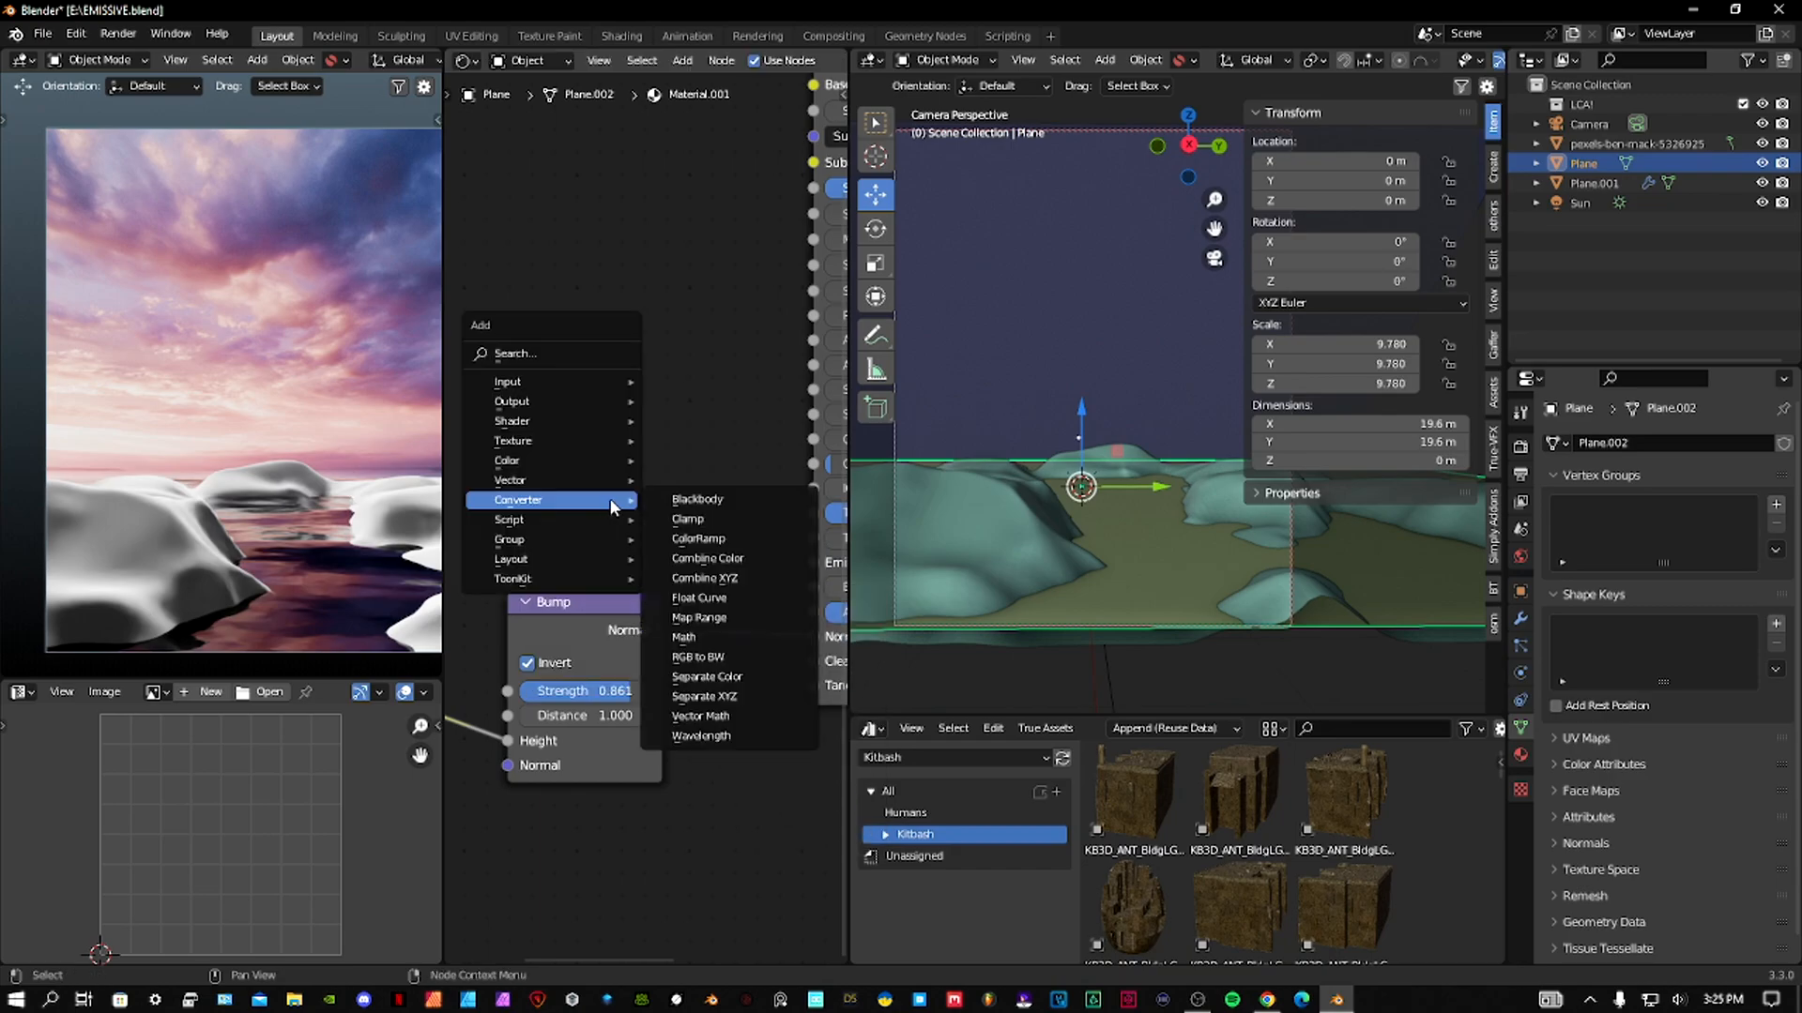
{"action": "left_click", "coordinate": [700, 538]}
{"action": "left_click", "coordinate": [633, 338]}
{"action": "middle_click_drag", "start_coordinate": [717, 347], "coordinate": [599, 324]}
{"action": "left_click_drag", "start_coordinate": [593, 314], "coordinate": [695, 552]}
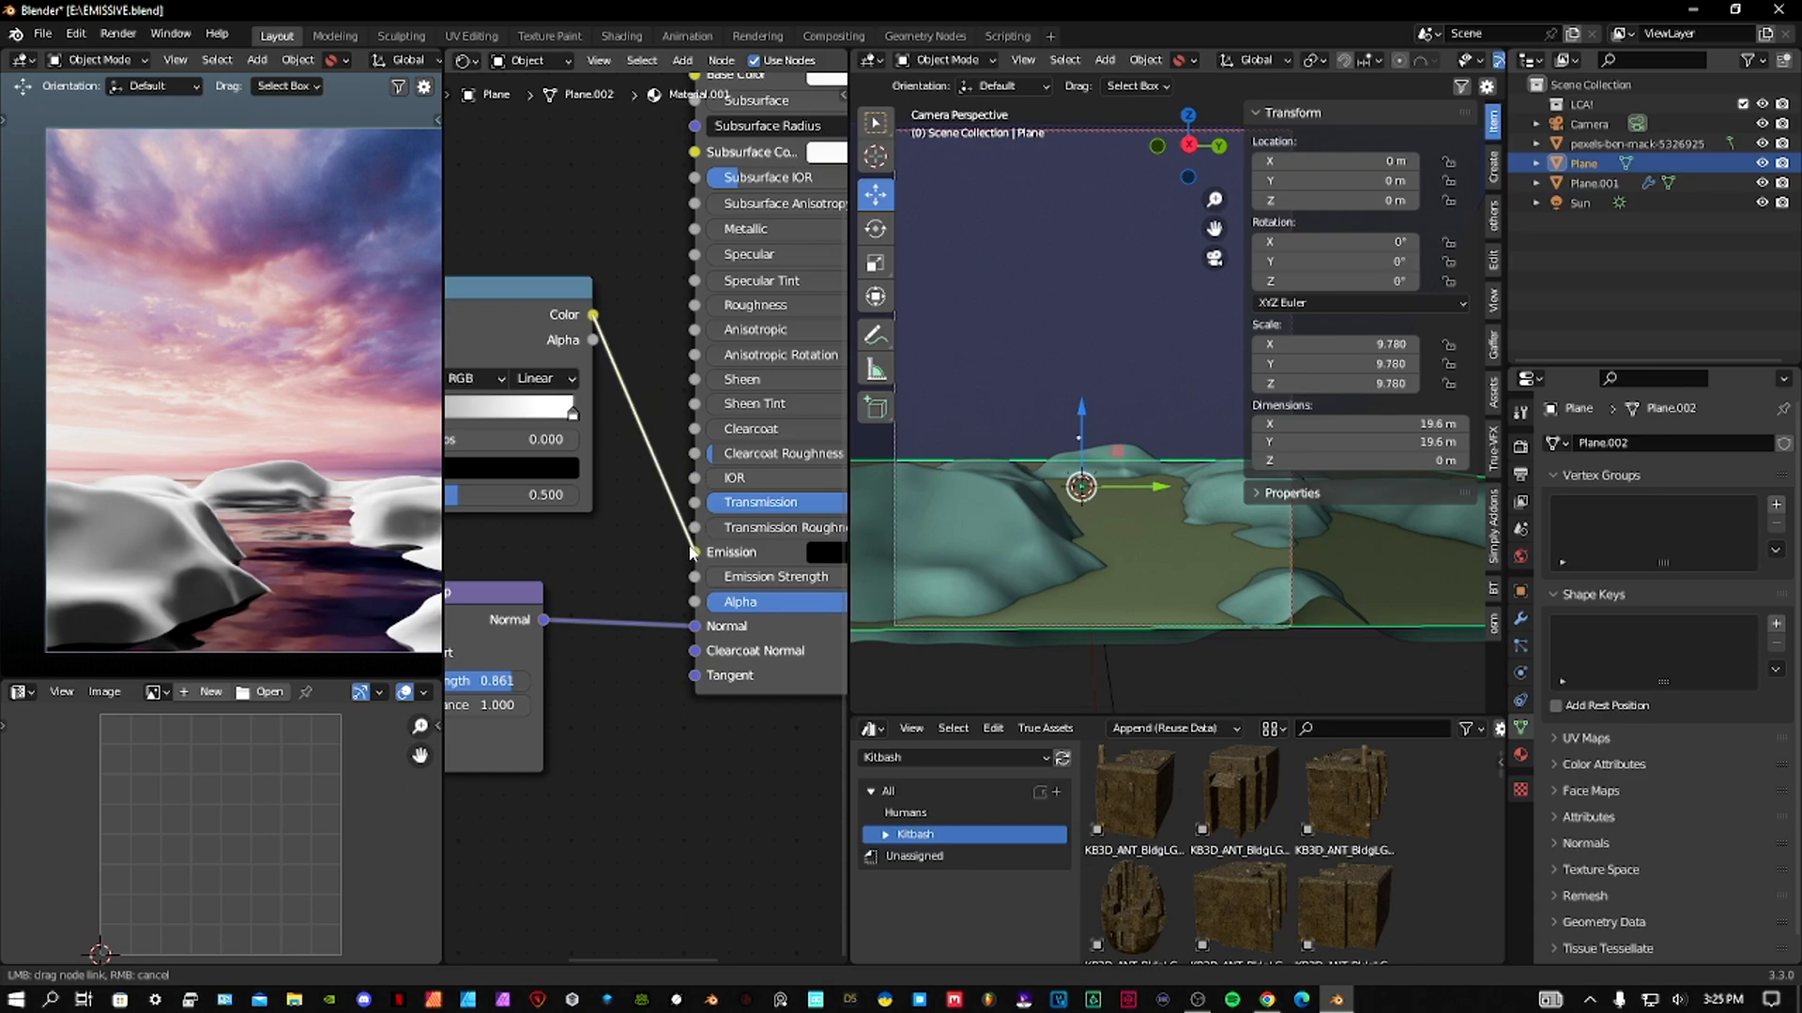
Add a Wave Texture node and connect its Color output to the ColorRamp's Fac input.
{"action": "middle_click_drag", "start_coordinate": [463, 477], "coordinate": [722, 485]}
{"action": "key", "text": "shift+a"}
{"action": "mouse_move", "coordinate": [723, 484]}
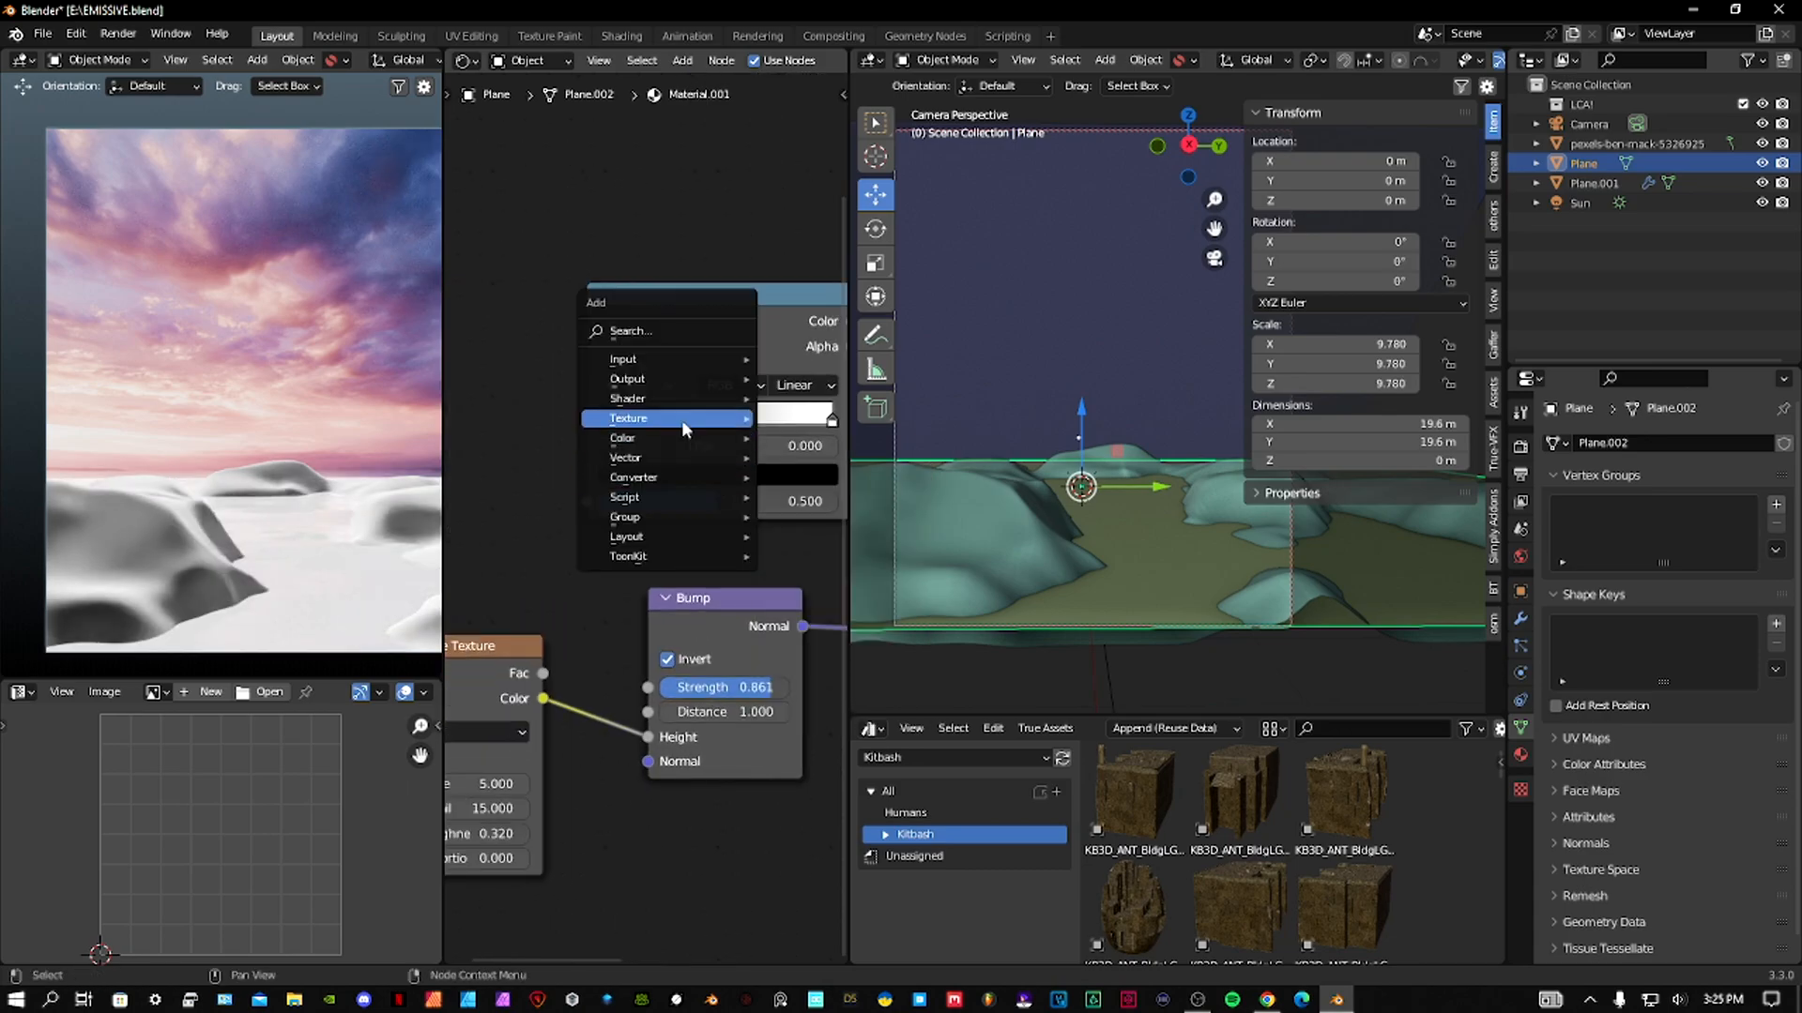
{"action": "mouse_move", "coordinate": [681, 420]}
{"action": "left_click", "coordinate": [865, 702]}
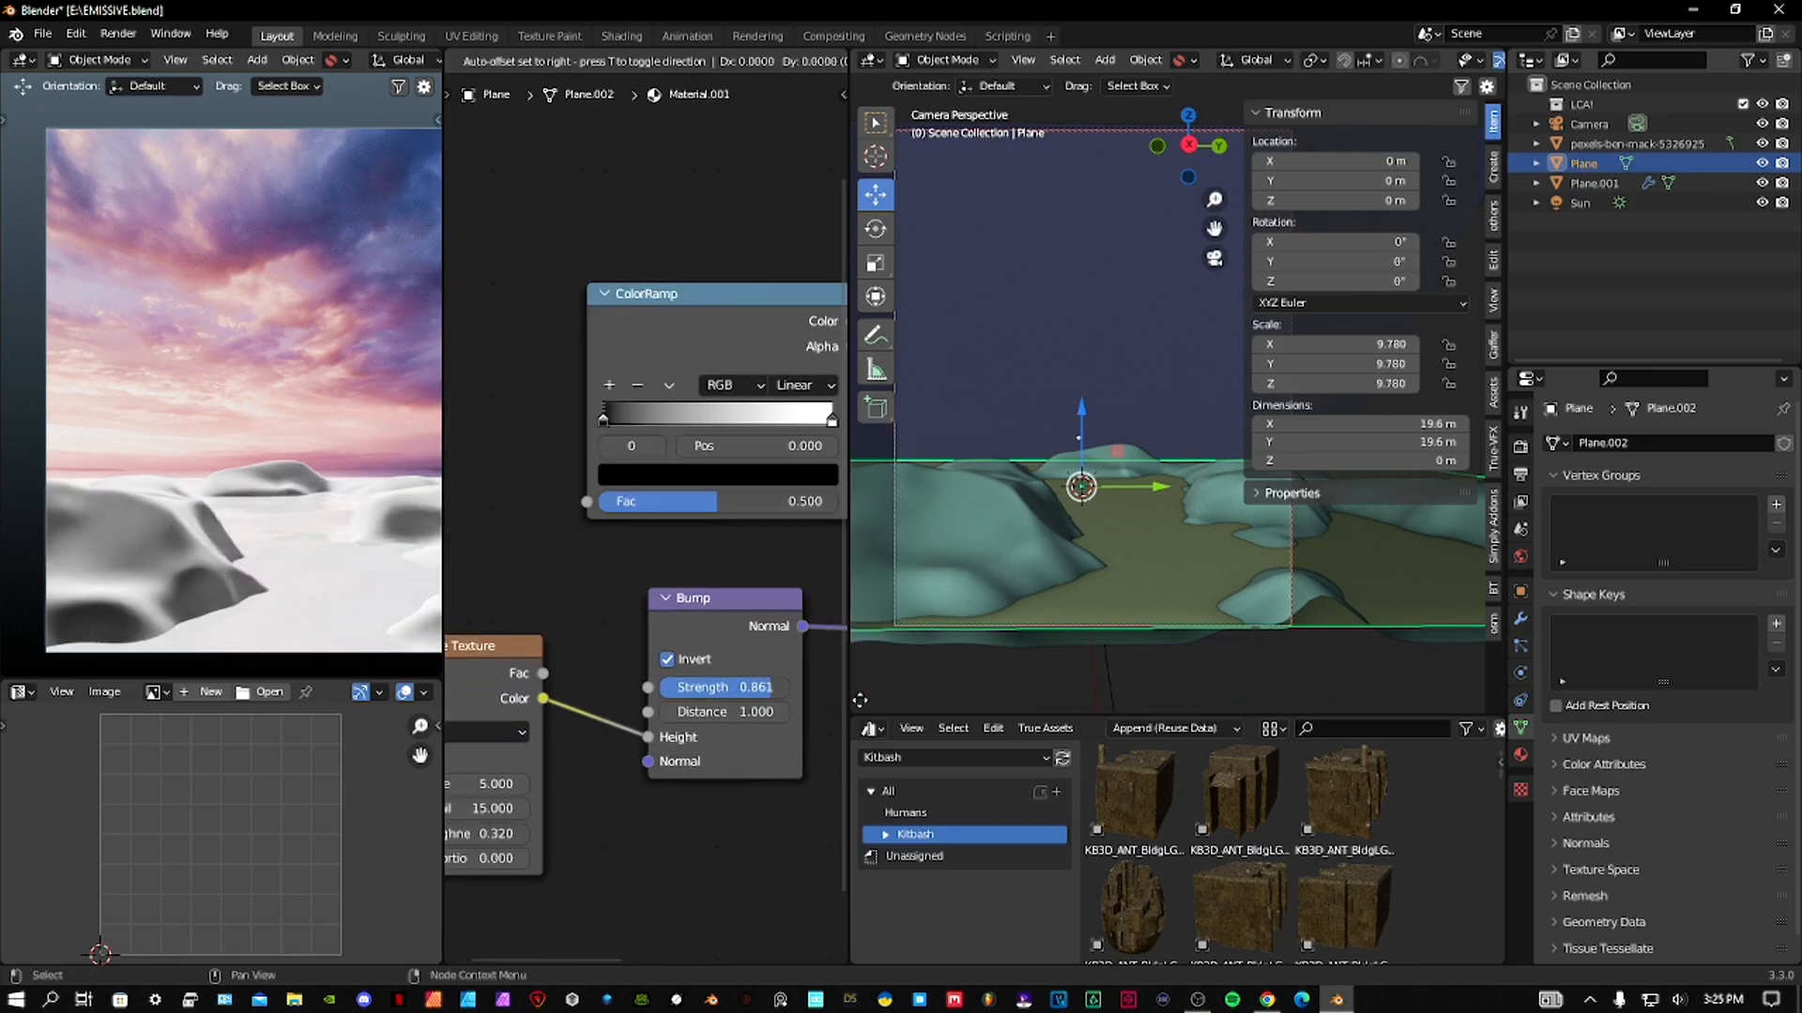
{"action": "left_click", "coordinate": [532, 264]}
{"action": "left_click_drag", "start_coordinate": [604, 287], "coordinate": [720, 502]}
{"action": "middle_click_drag", "start_coordinate": [738, 530], "coordinate": [555, 536]}
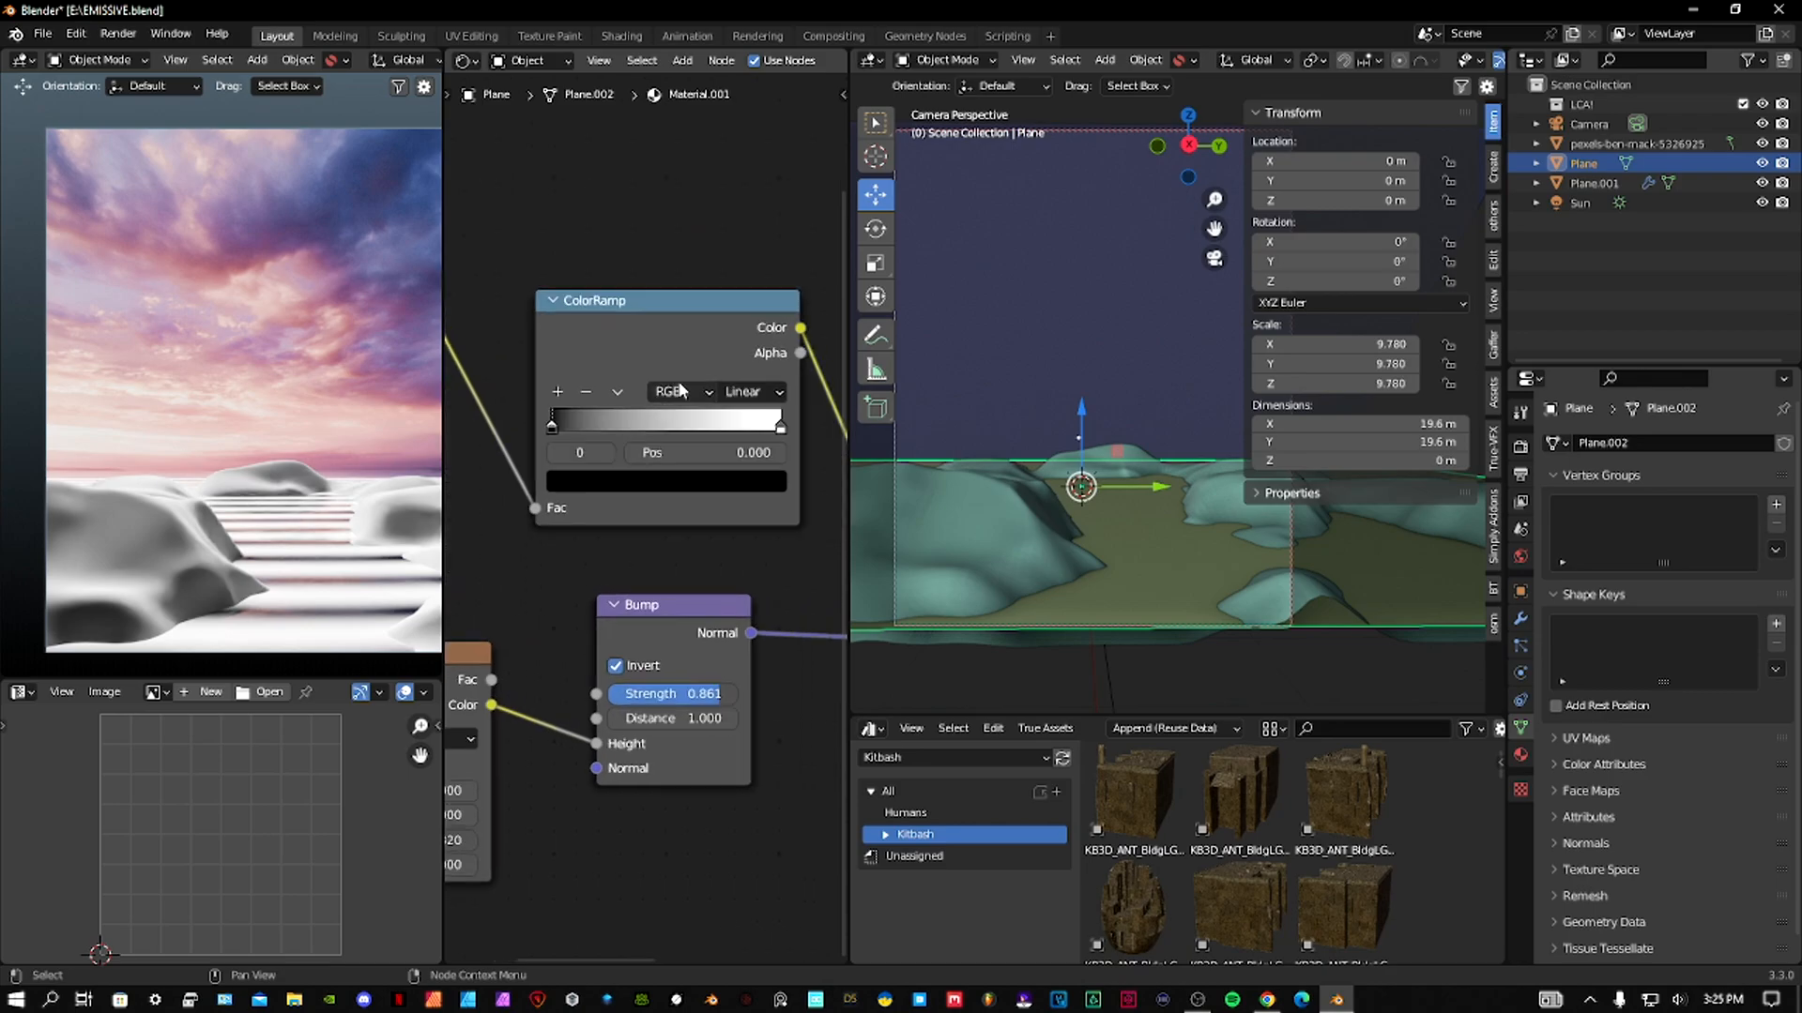
Change the ColorRamp's white end stop to a saturated bright blue.
{"action": "left_click", "coordinate": [779, 437]}
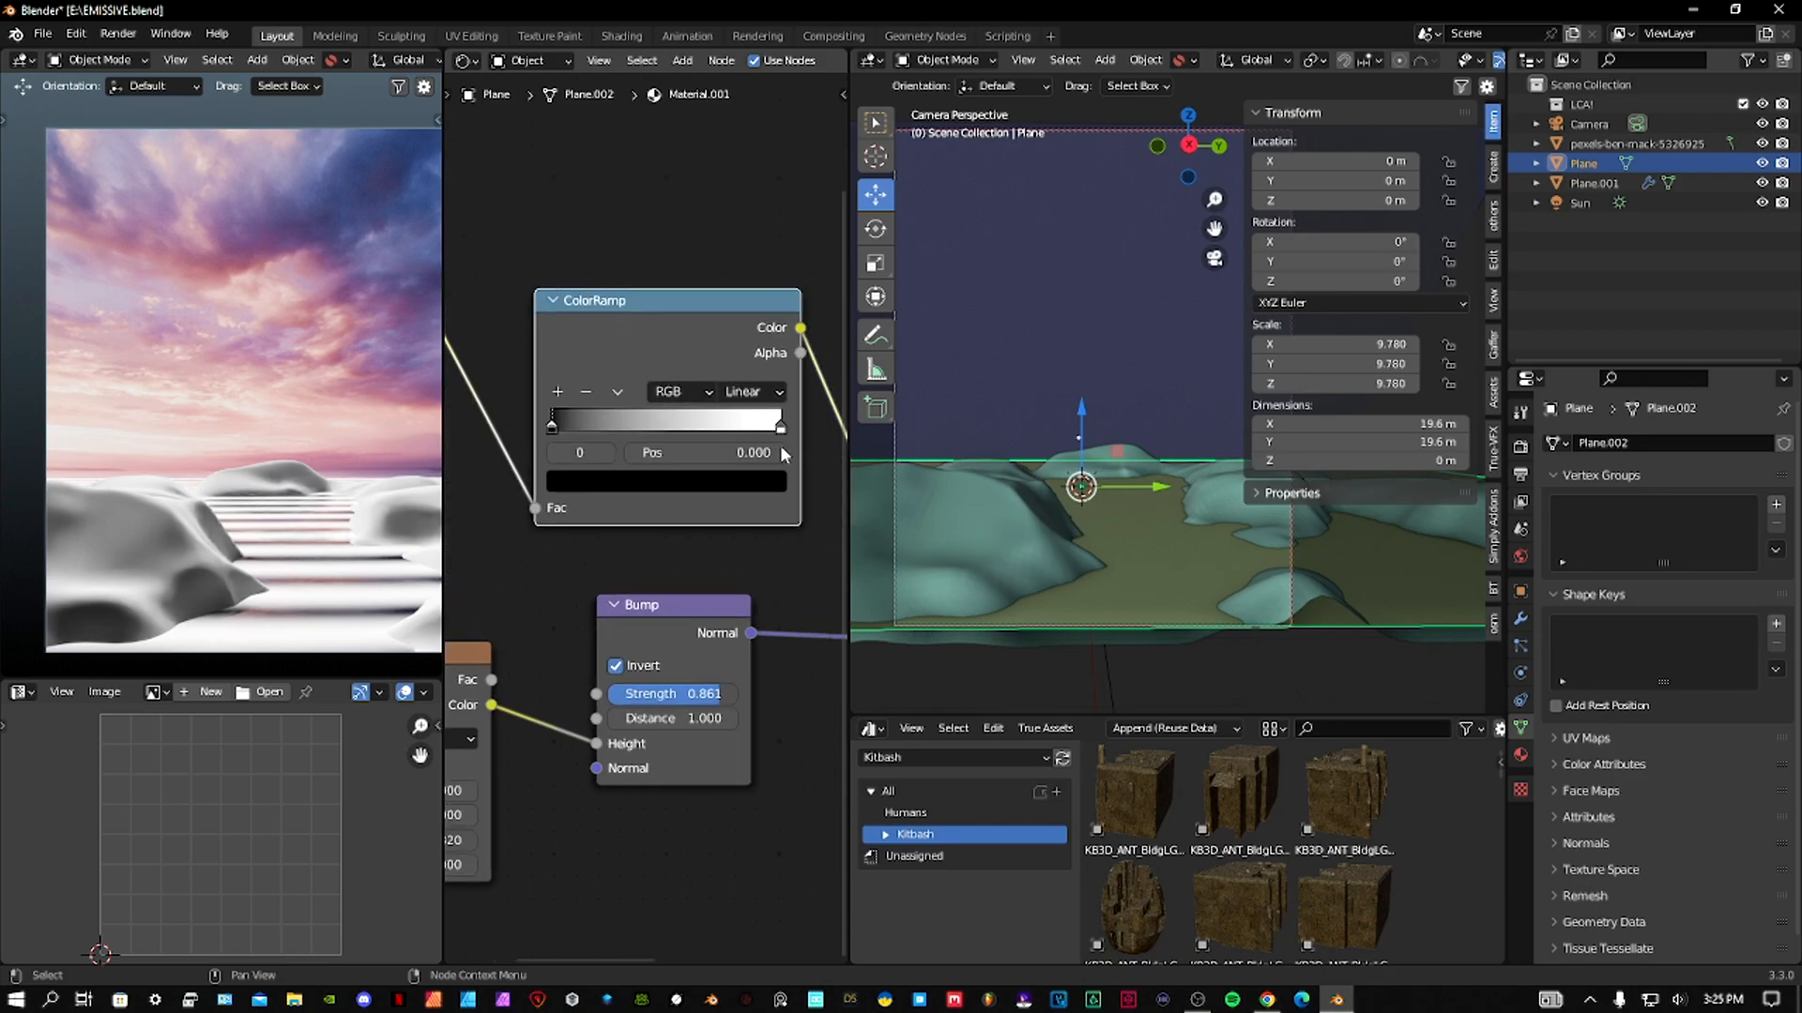
{"action": "left_click", "coordinate": [779, 429]}
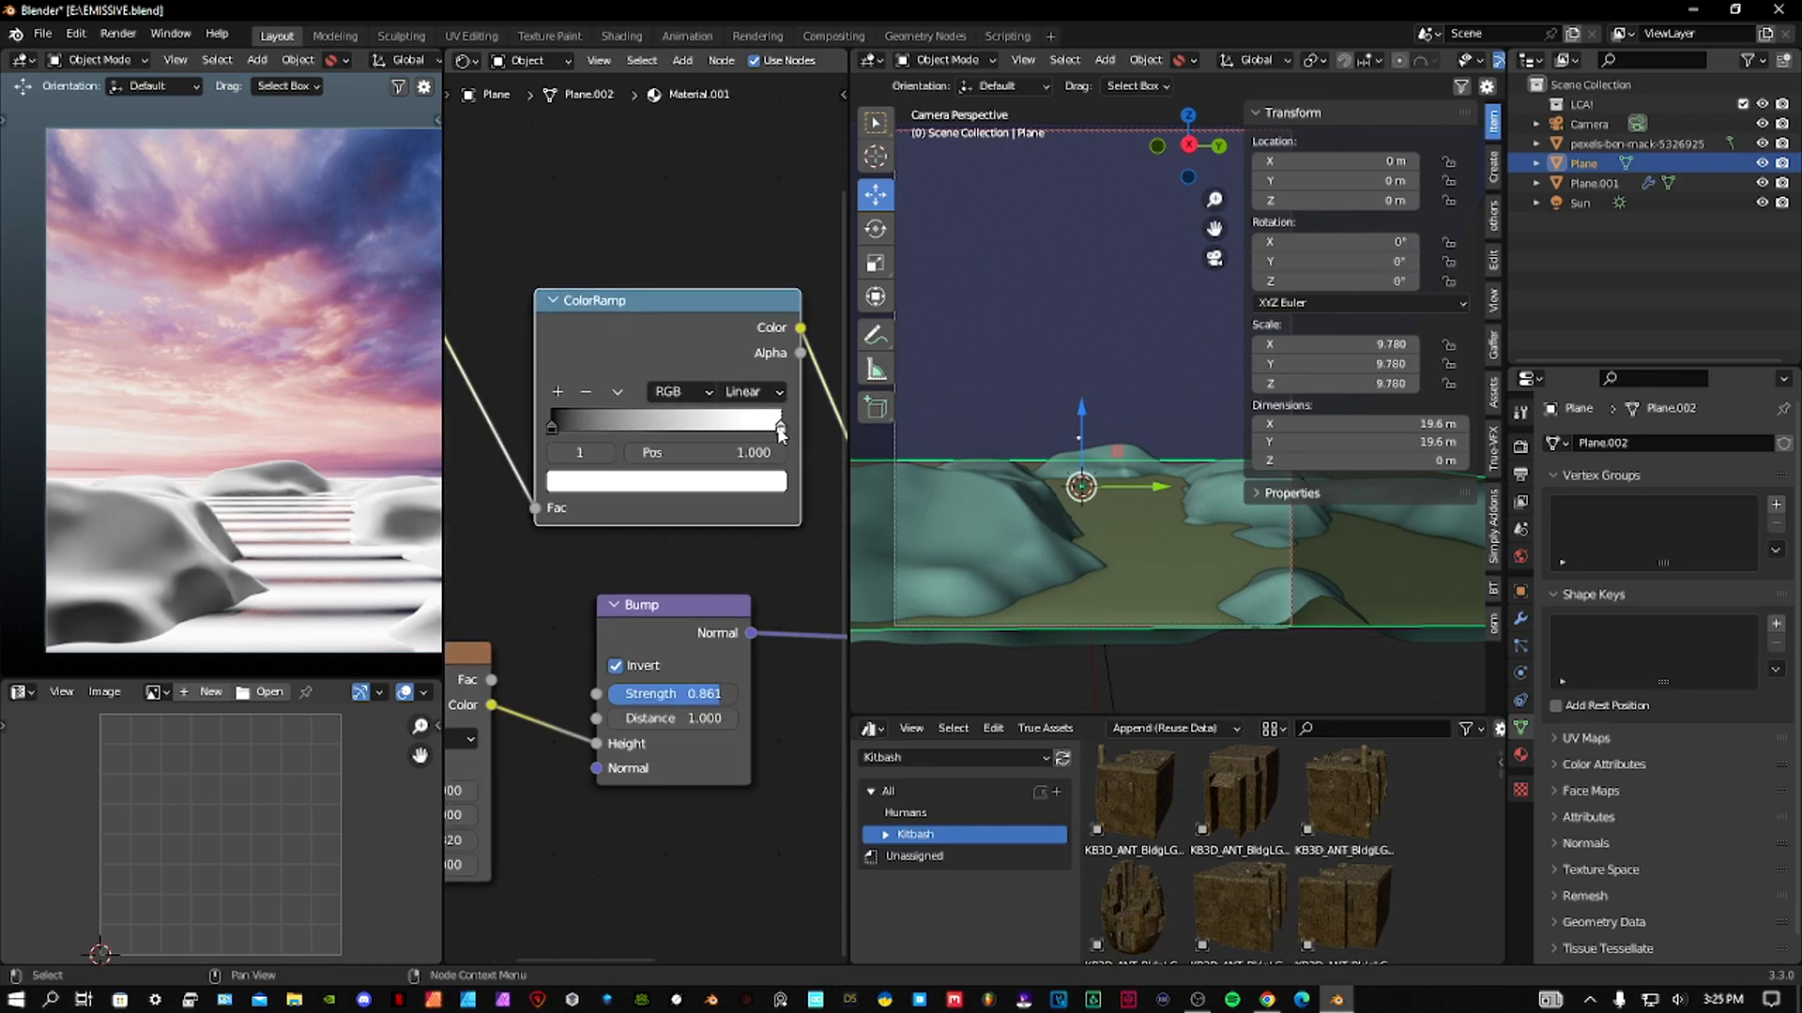
{"action": "left_click", "coordinate": [697, 484]}
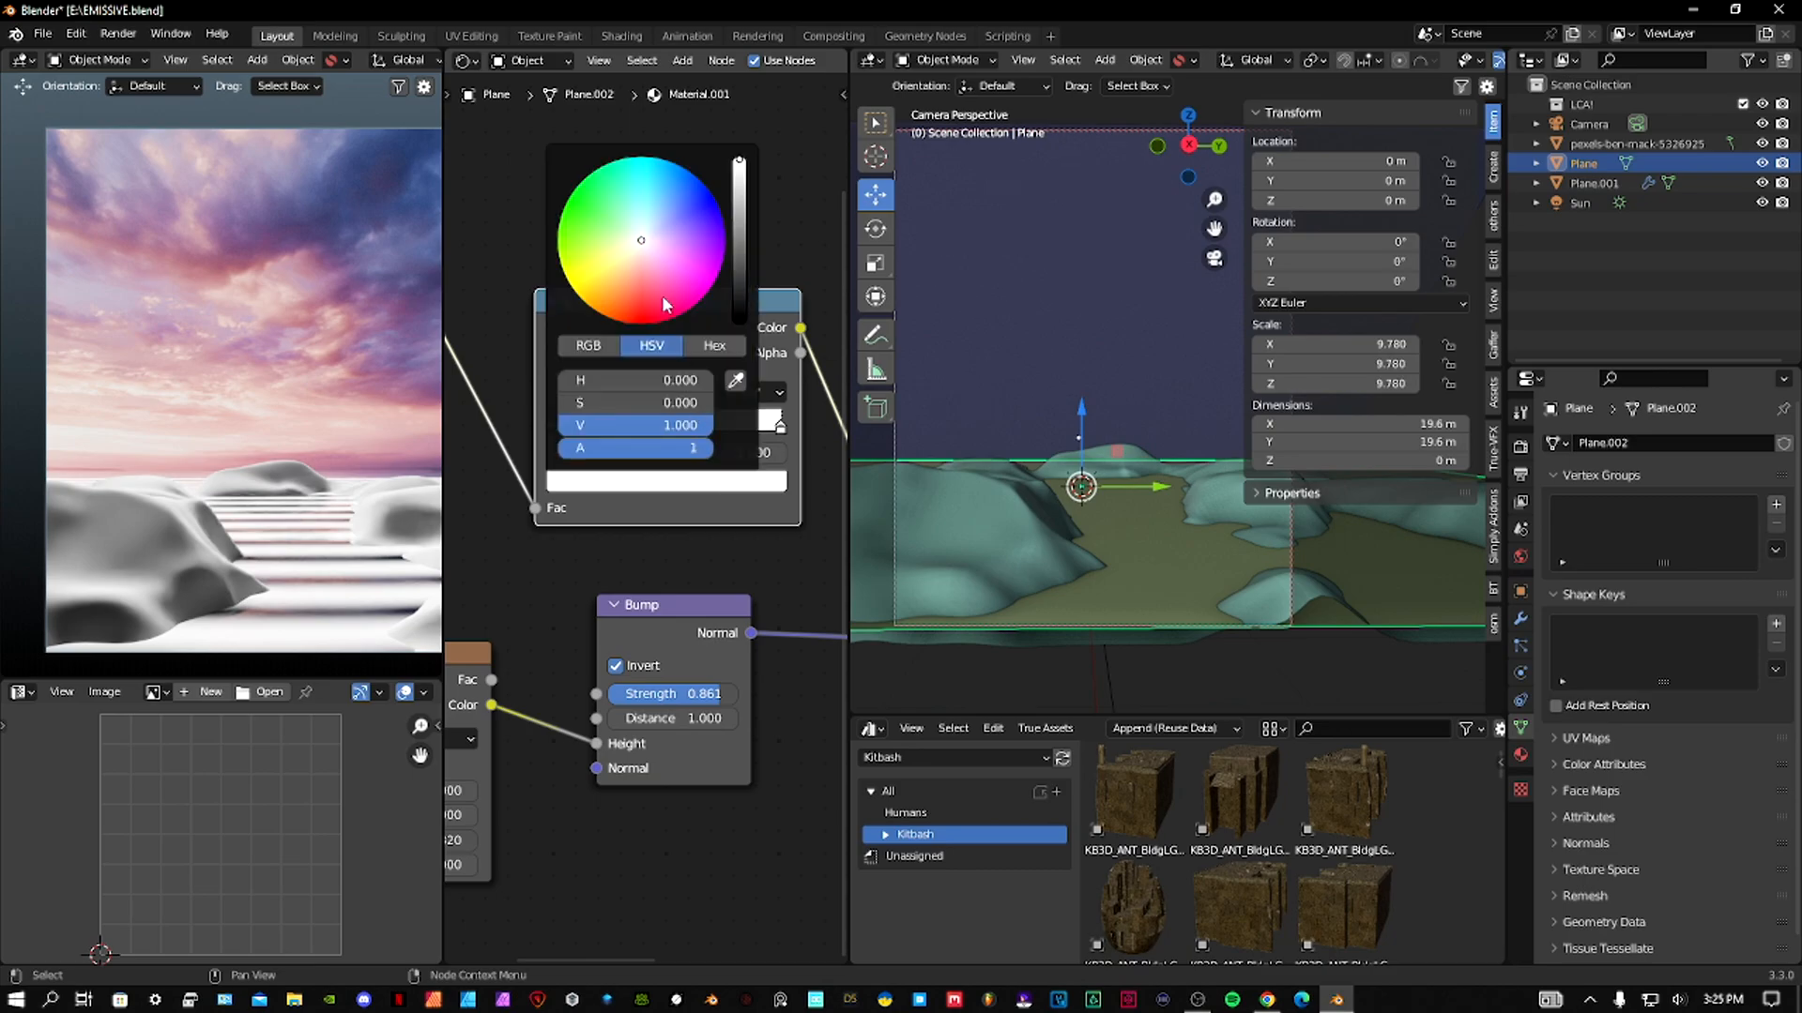
{"action": "left_click_drag", "start_coordinate": [634, 271], "coordinate": [686, 168]}
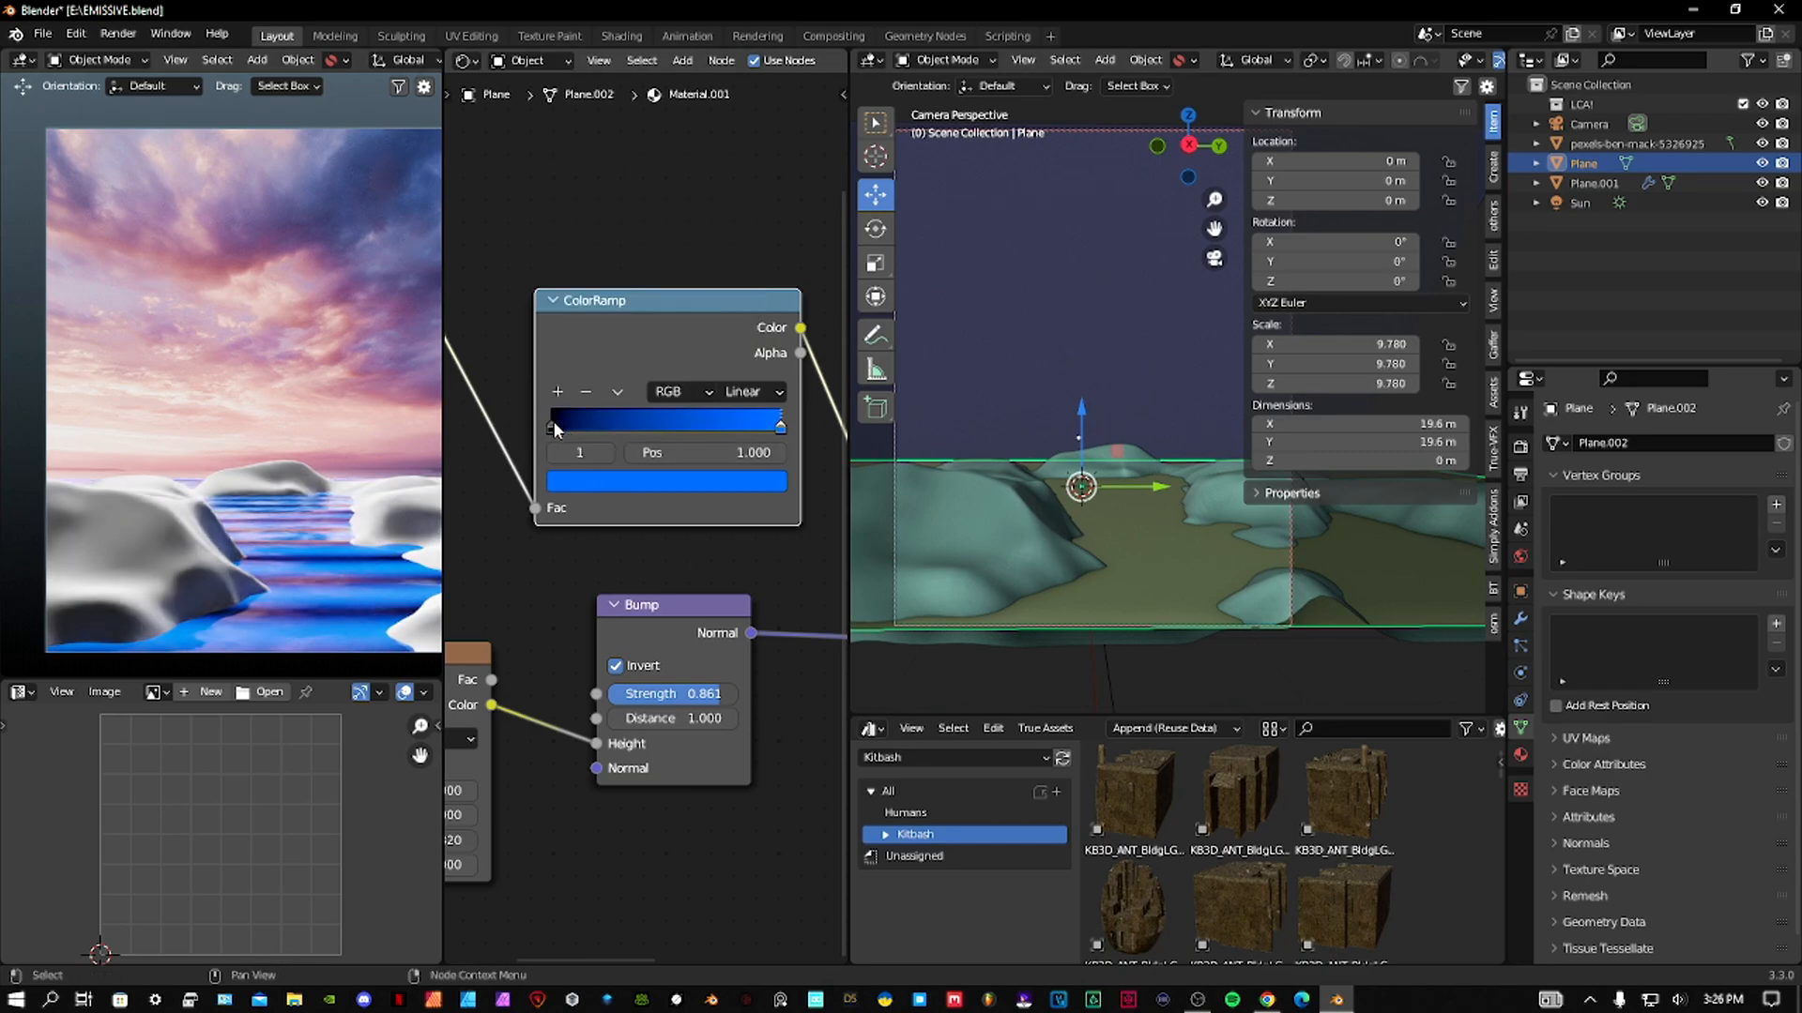
Move the ColorRamp's black stop to 0.880 and try Constant interpolation with shifted stops.
{"action": "left_click_drag", "start_coordinate": [552, 427], "coordinate": [763, 430]}
{"action": "scroll", "coordinate": [293, 404], "scroll_direction": "up", "scroll_amount": 4}
{"action": "scroll", "coordinate": [293, 404], "scroll_direction": "up", "scroll_amount": 2}
{"action": "left_click", "coordinate": [766, 388]}
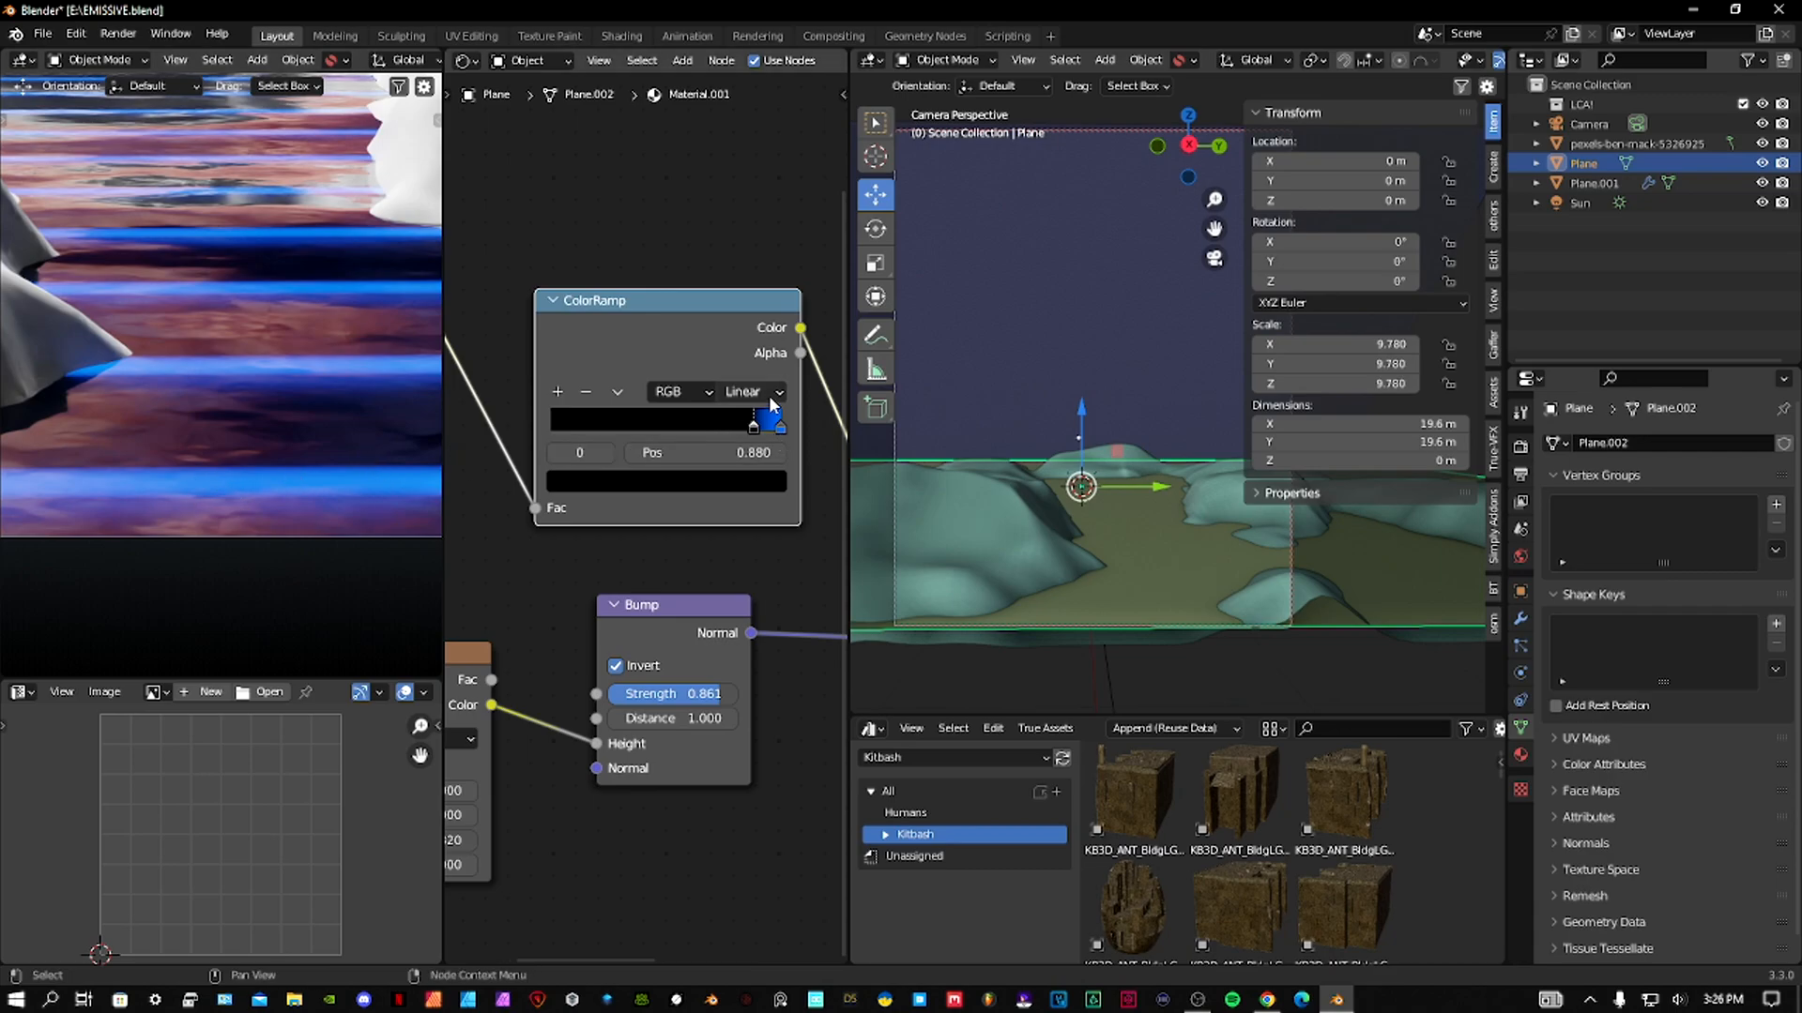
{"action": "mouse_move", "coordinate": [278, 472]}
{"action": "middle_mouse_down", "text": "shift"}
{"action": "mouse_move", "coordinate": [261, 392]}
{"action": "mouse_move", "coordinate": [233, 408]}
{"action": "mouse_move", "coordinate": [305, 474]}
{"action": "middle_mouse_up", "text": "shift"}
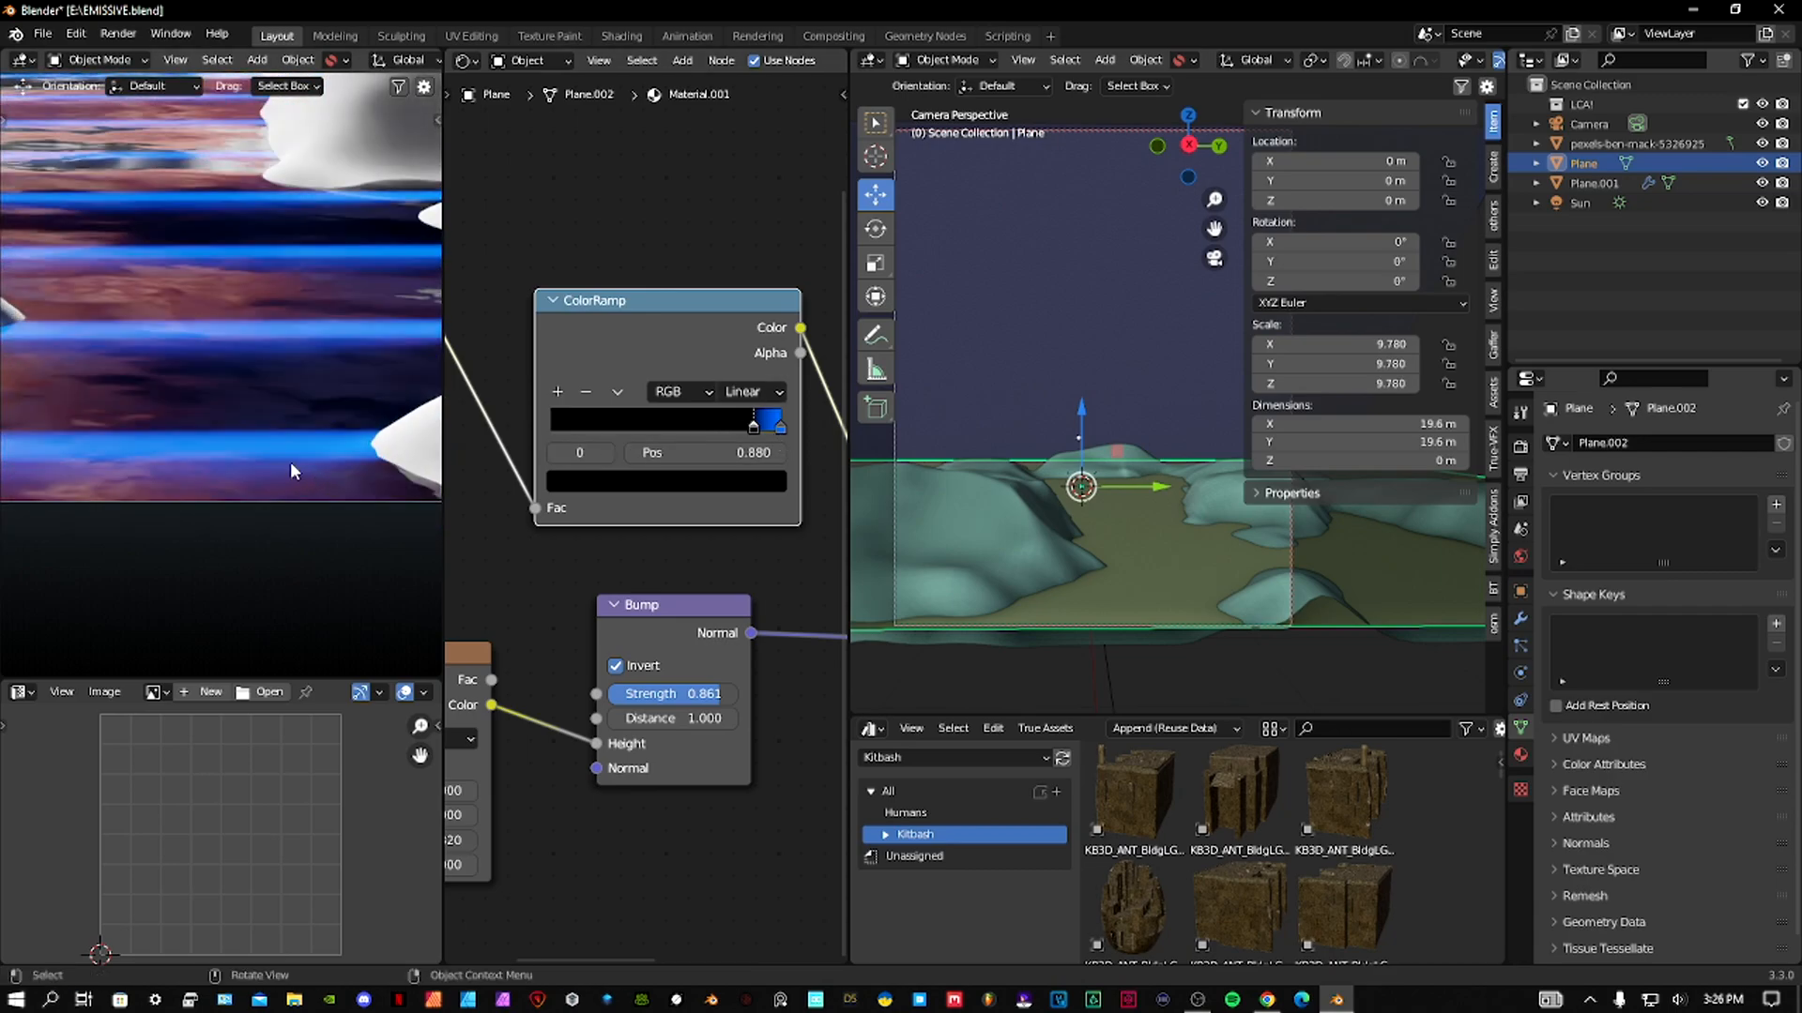
{"action": "left_click", "coordinate": [744, 394]}
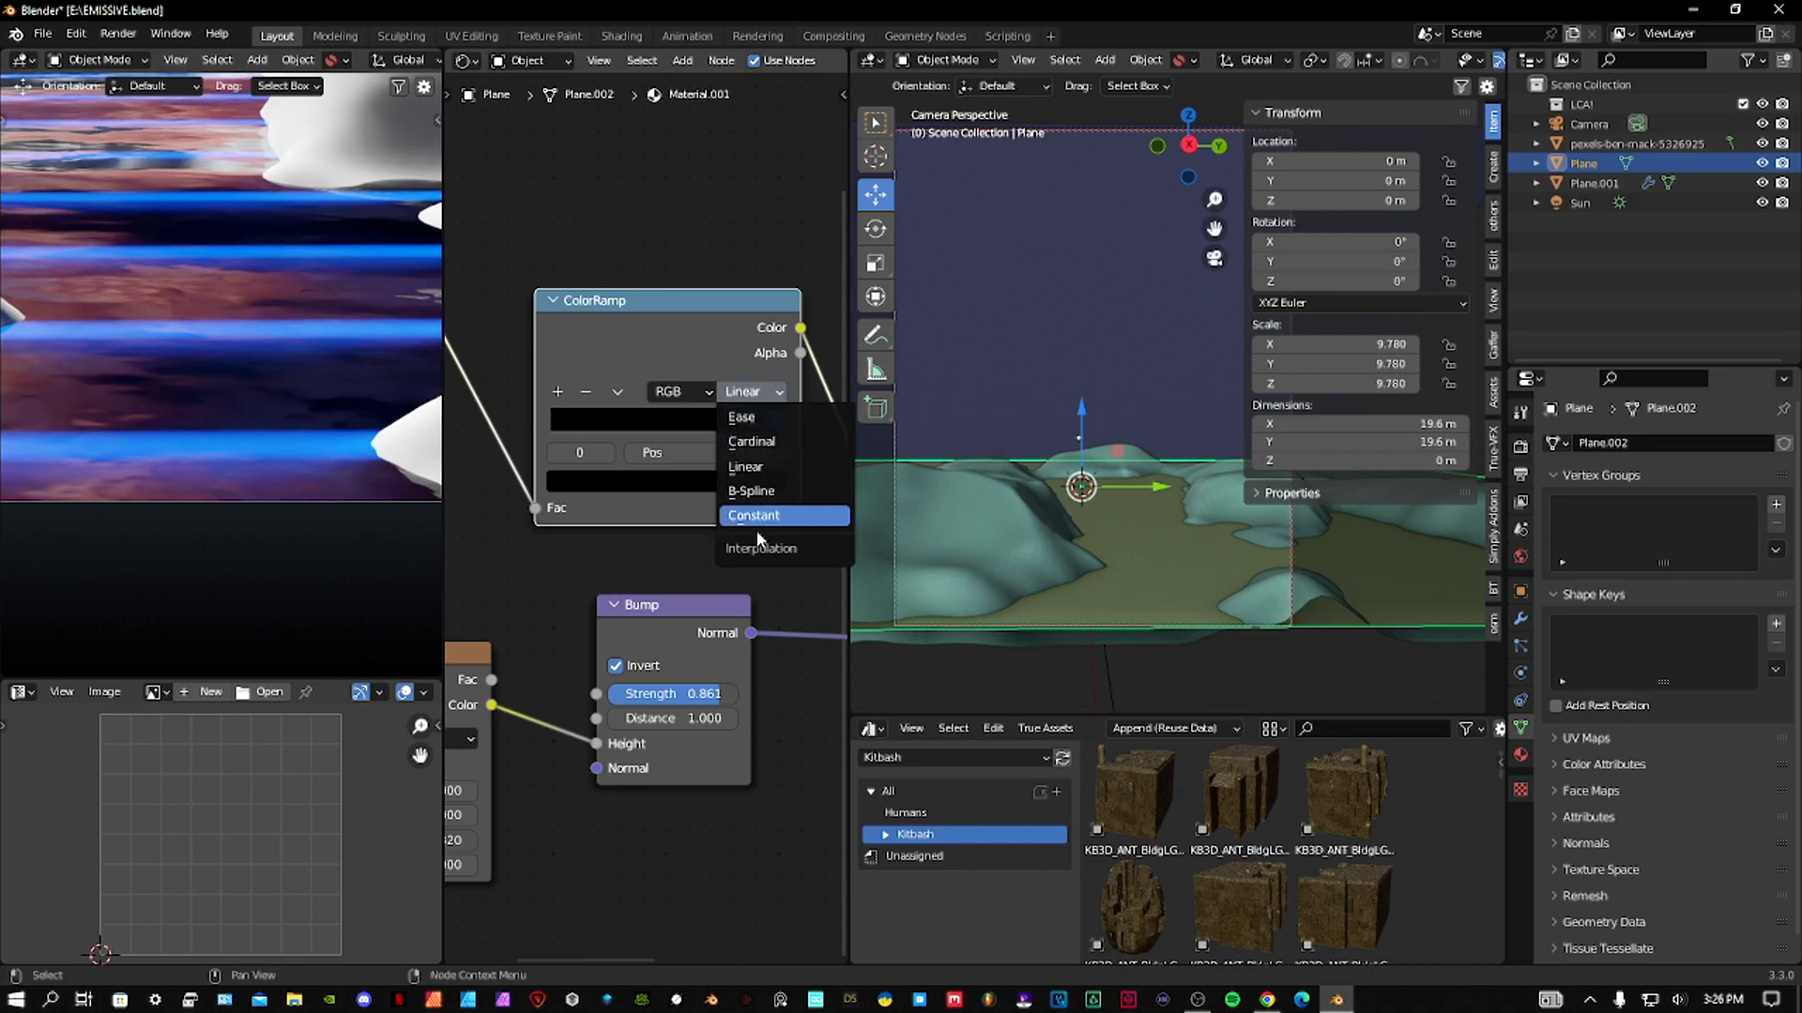
{"action": "left_click", "coordinate": [757, 516]}
{"action": "mouse_move", "coordinate": [762, 430]}
{"action": "left_mouse_down"}
{"action": "mouse_move", "coordinate": [680, 427]}
{"action": "mouse_move", "coordinate": [695, 412]}
{"action": "mouse_move", "coordinate": [780, 423]}
{"action": "left_mouse_up"}
Set the ColorRamp interpolation to B-Spline and move the black stop to position 0.756.
{"action": "left_click", "coordinate": [771, 393]}
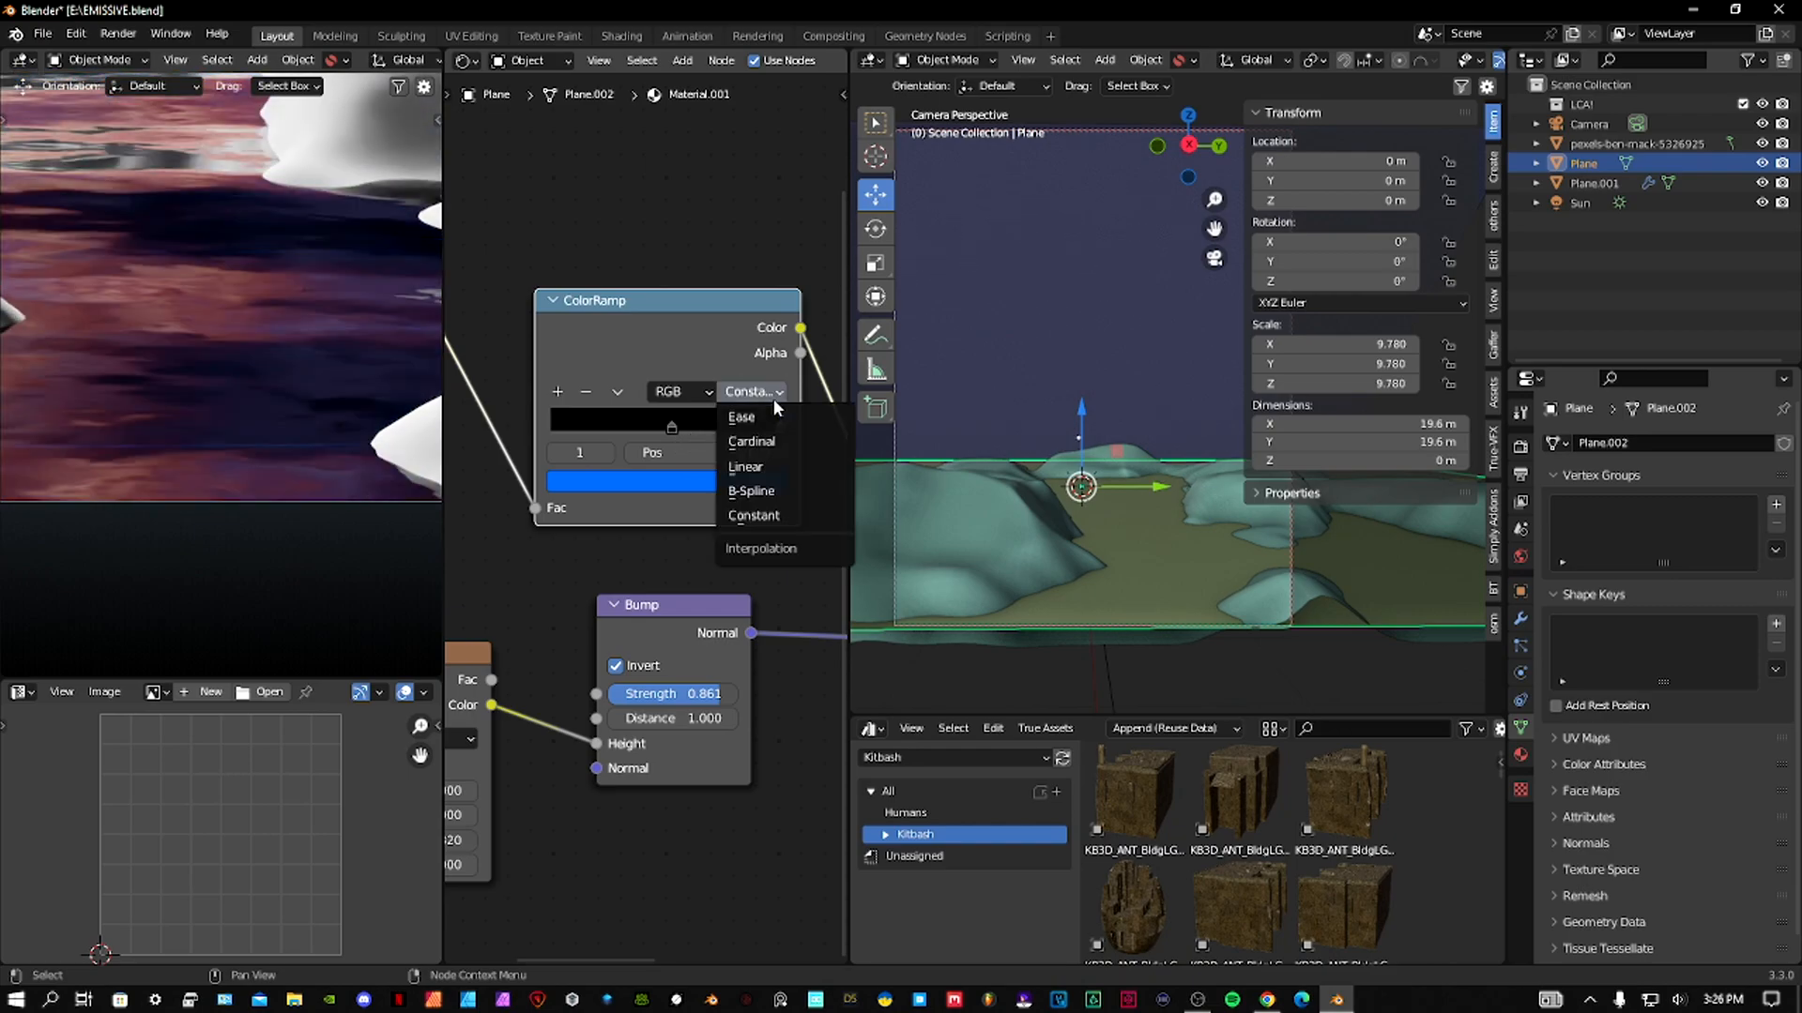
{"action": "left_click", "coordinate": [762, 490]}
{"action": "left_click_drag", "start_coordinate": [671, 427], "coordinate": [709, 432]}
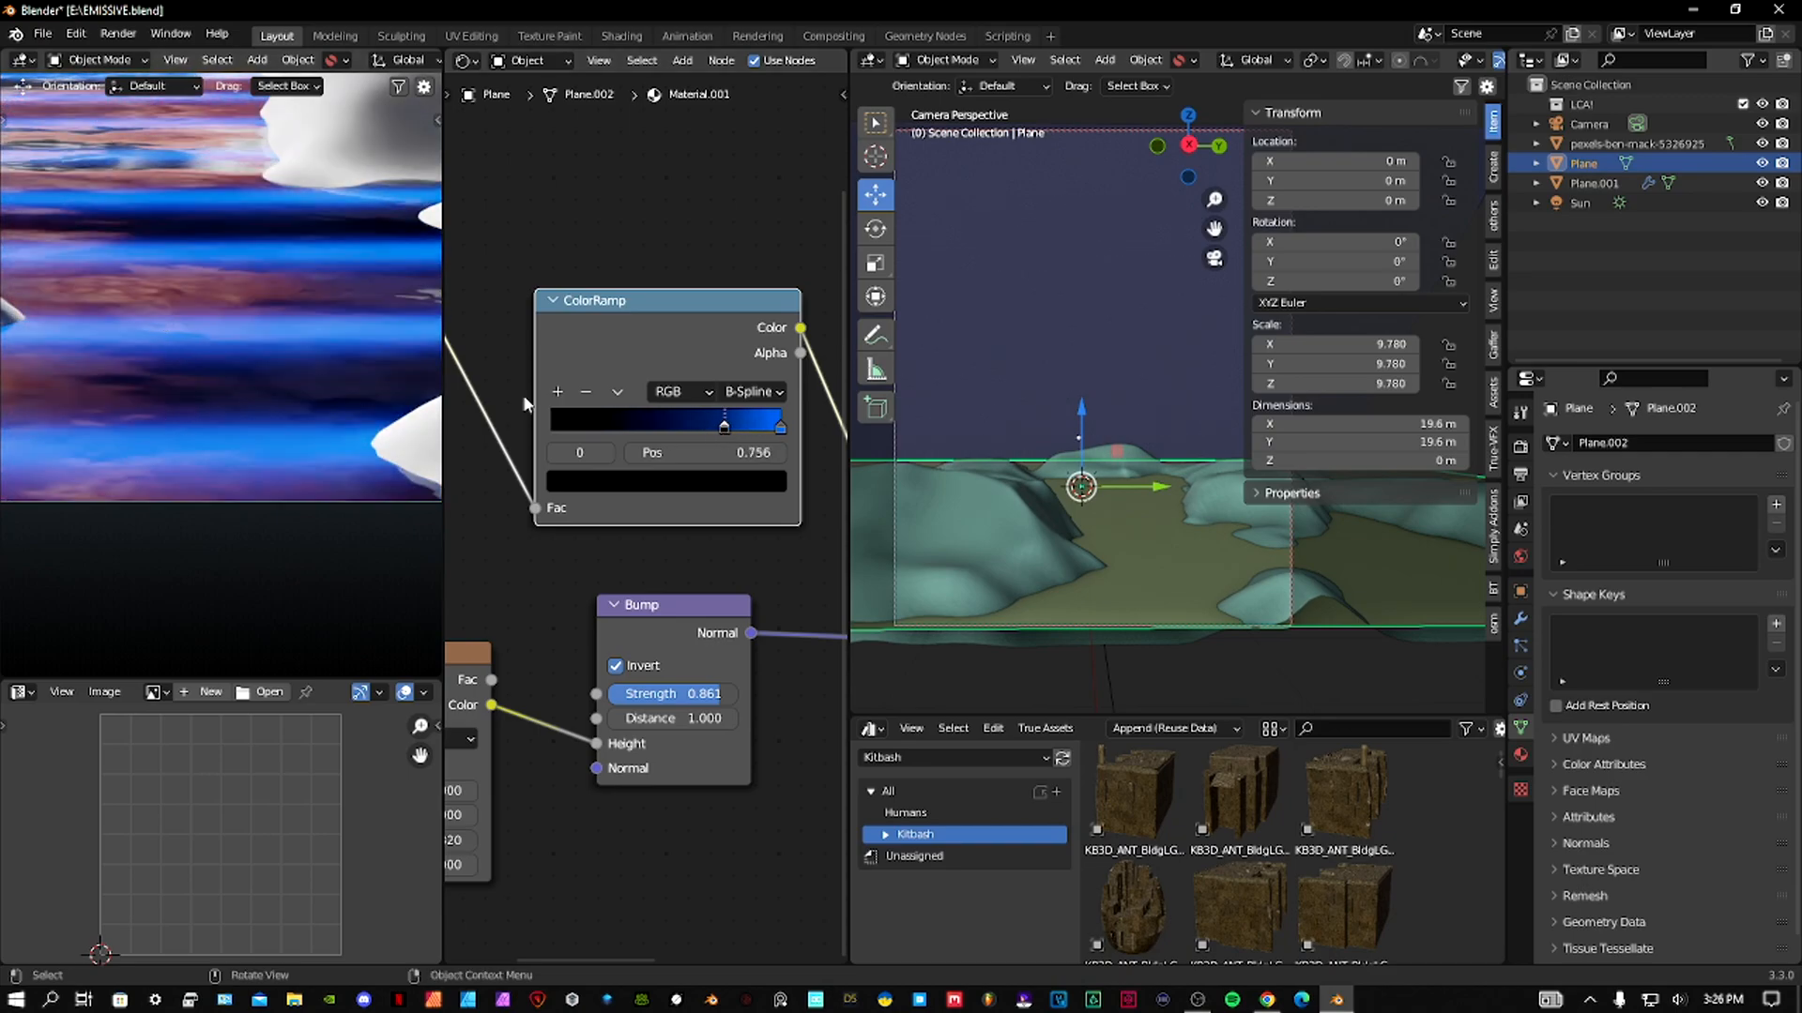
Try the Y and Z band directions on the Wave Texture and return it to X.
{"action": "scroll", "coordinate": [576, 458], "scroll_direction": "down", "scroll_amount": 4}
{"action": "middle_click_drag", "start_coordinate": [576, 458], "coordinate": [670, 479]}
{"action": "scroll", "coordinate": [233, 373], "scroll_direction": "down", "scroll_amount": 3}
{"action": "middle_click_drag", "start_coordinate": [285, 378], "coordinate": [315, 437], "text": "shift"}
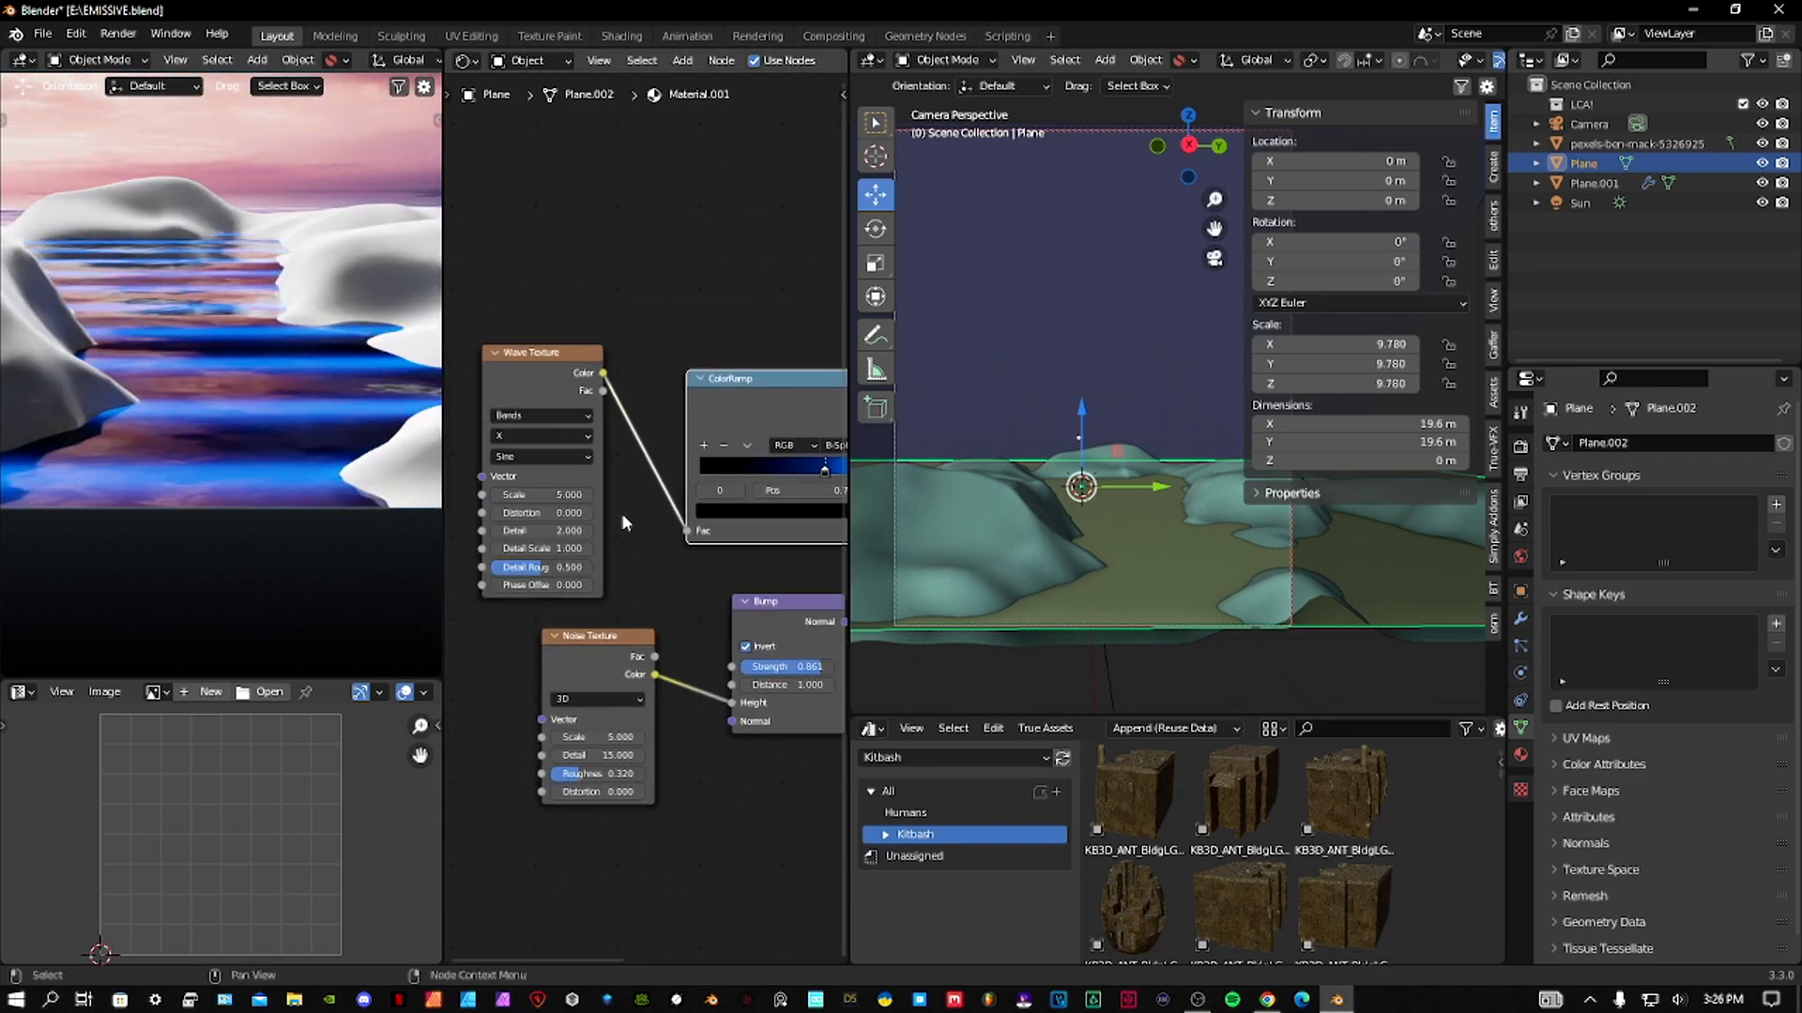
{"action": "scroll", "coordinate": [621, 513], "scroll_direction": "up", "scroll_amount": 3}
{"action": "left_click", "coordinate": [554, 379]}
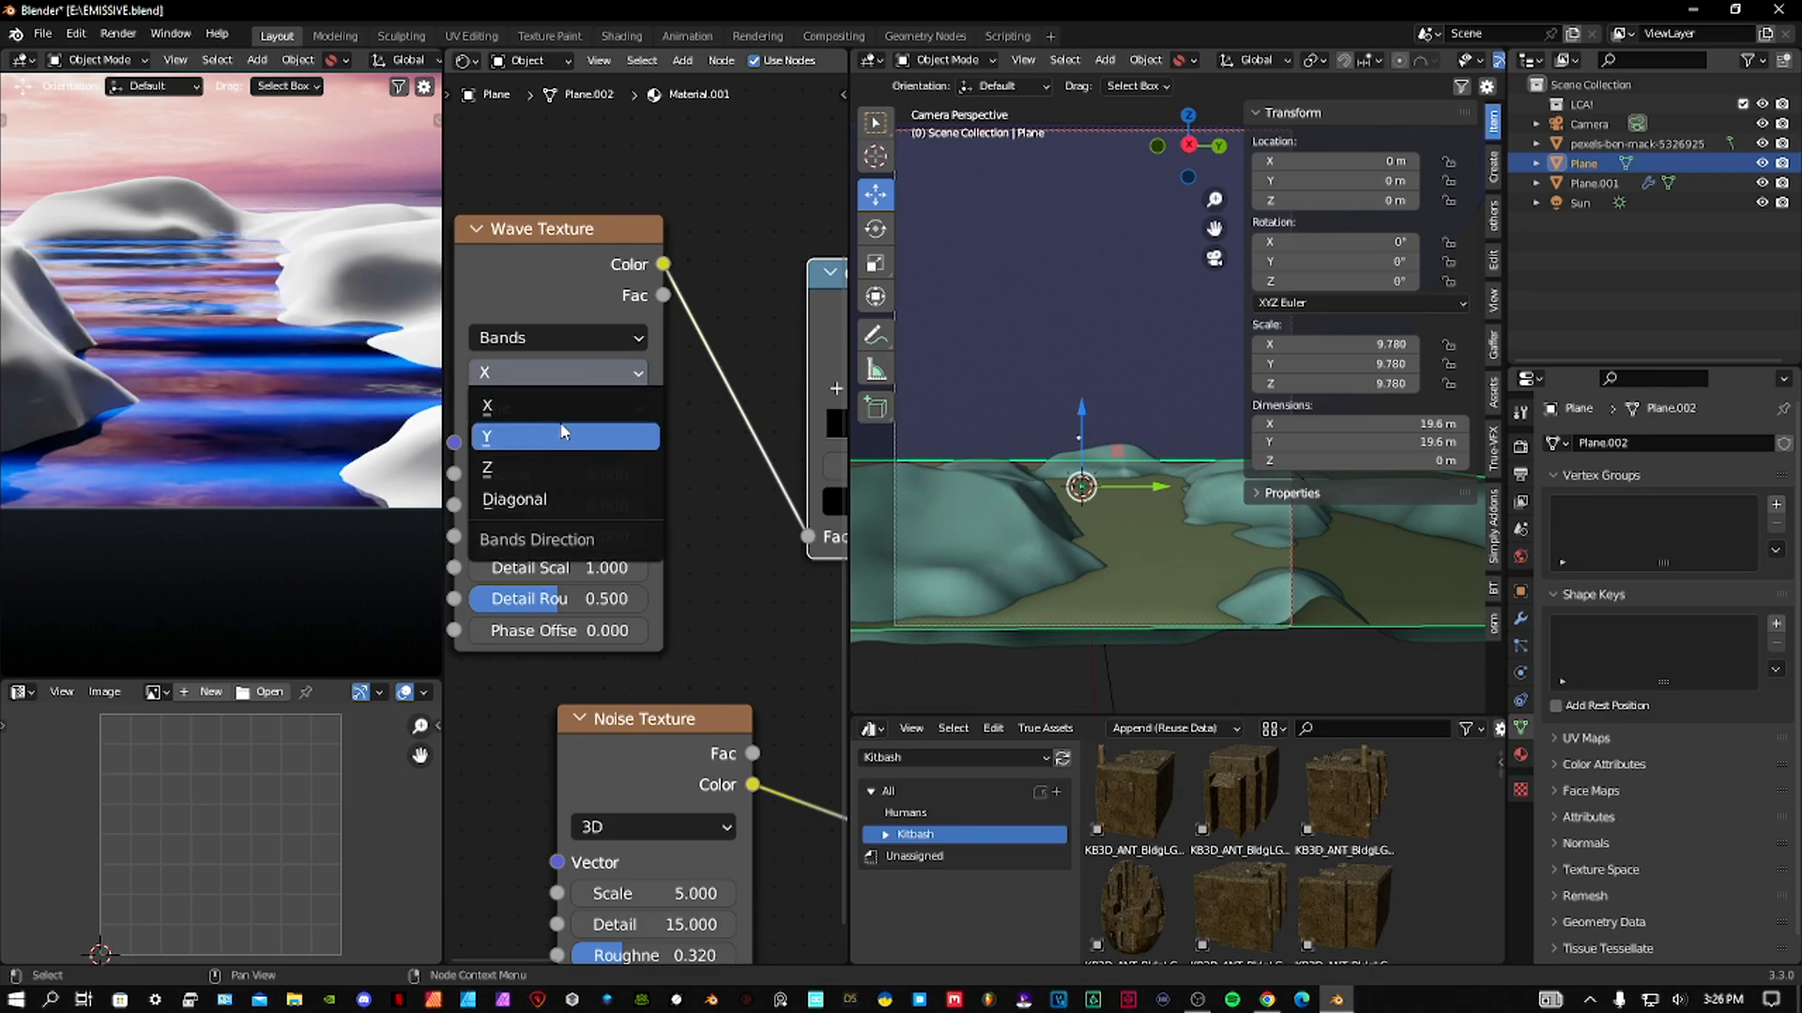
{"action": "left_click", "coordinate": [559, 431]}
{"action": "left_click", "coordinate": [561, 371]}
{"action": "left_click", "coordinate": [556, 410]}
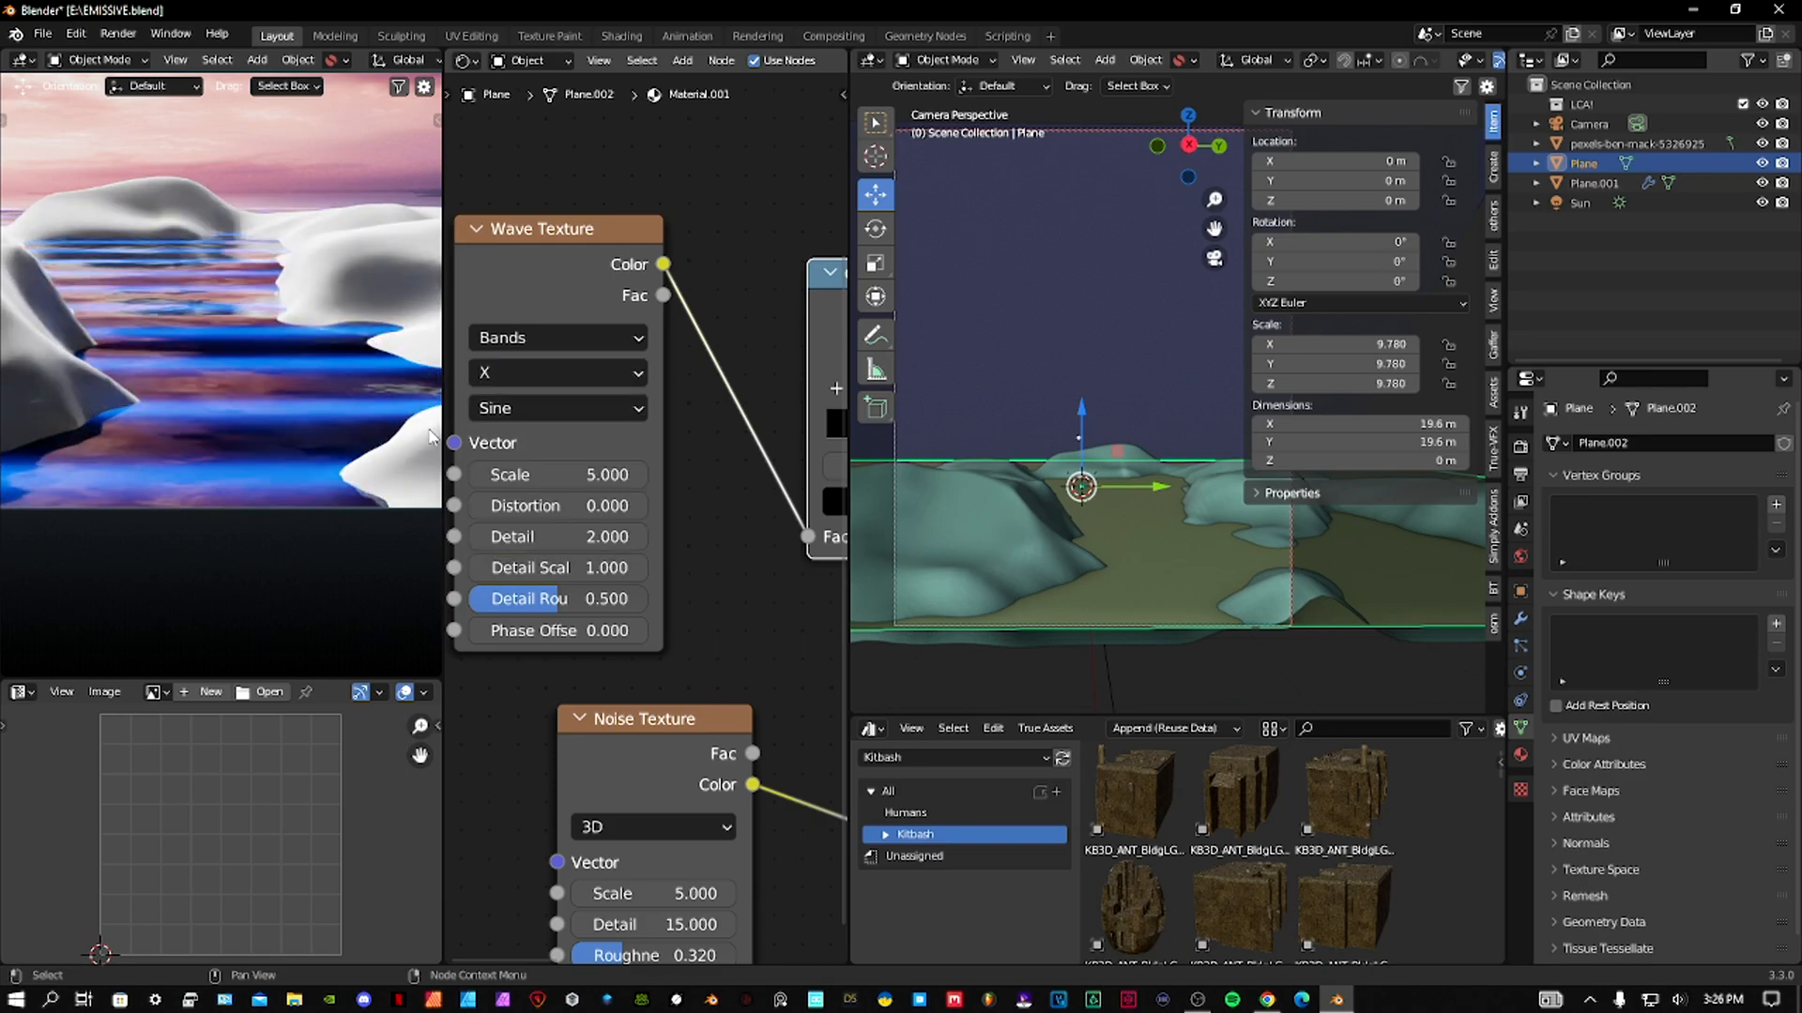
{"action": "left_click", "coordinate": [553, 372]}
{"action": "left_click", "coordinate": [555, 468]}
{"action": "left_click", "coordinate": [555, 379]}
{"action": "left_click", "coordinate": [555, 405]}
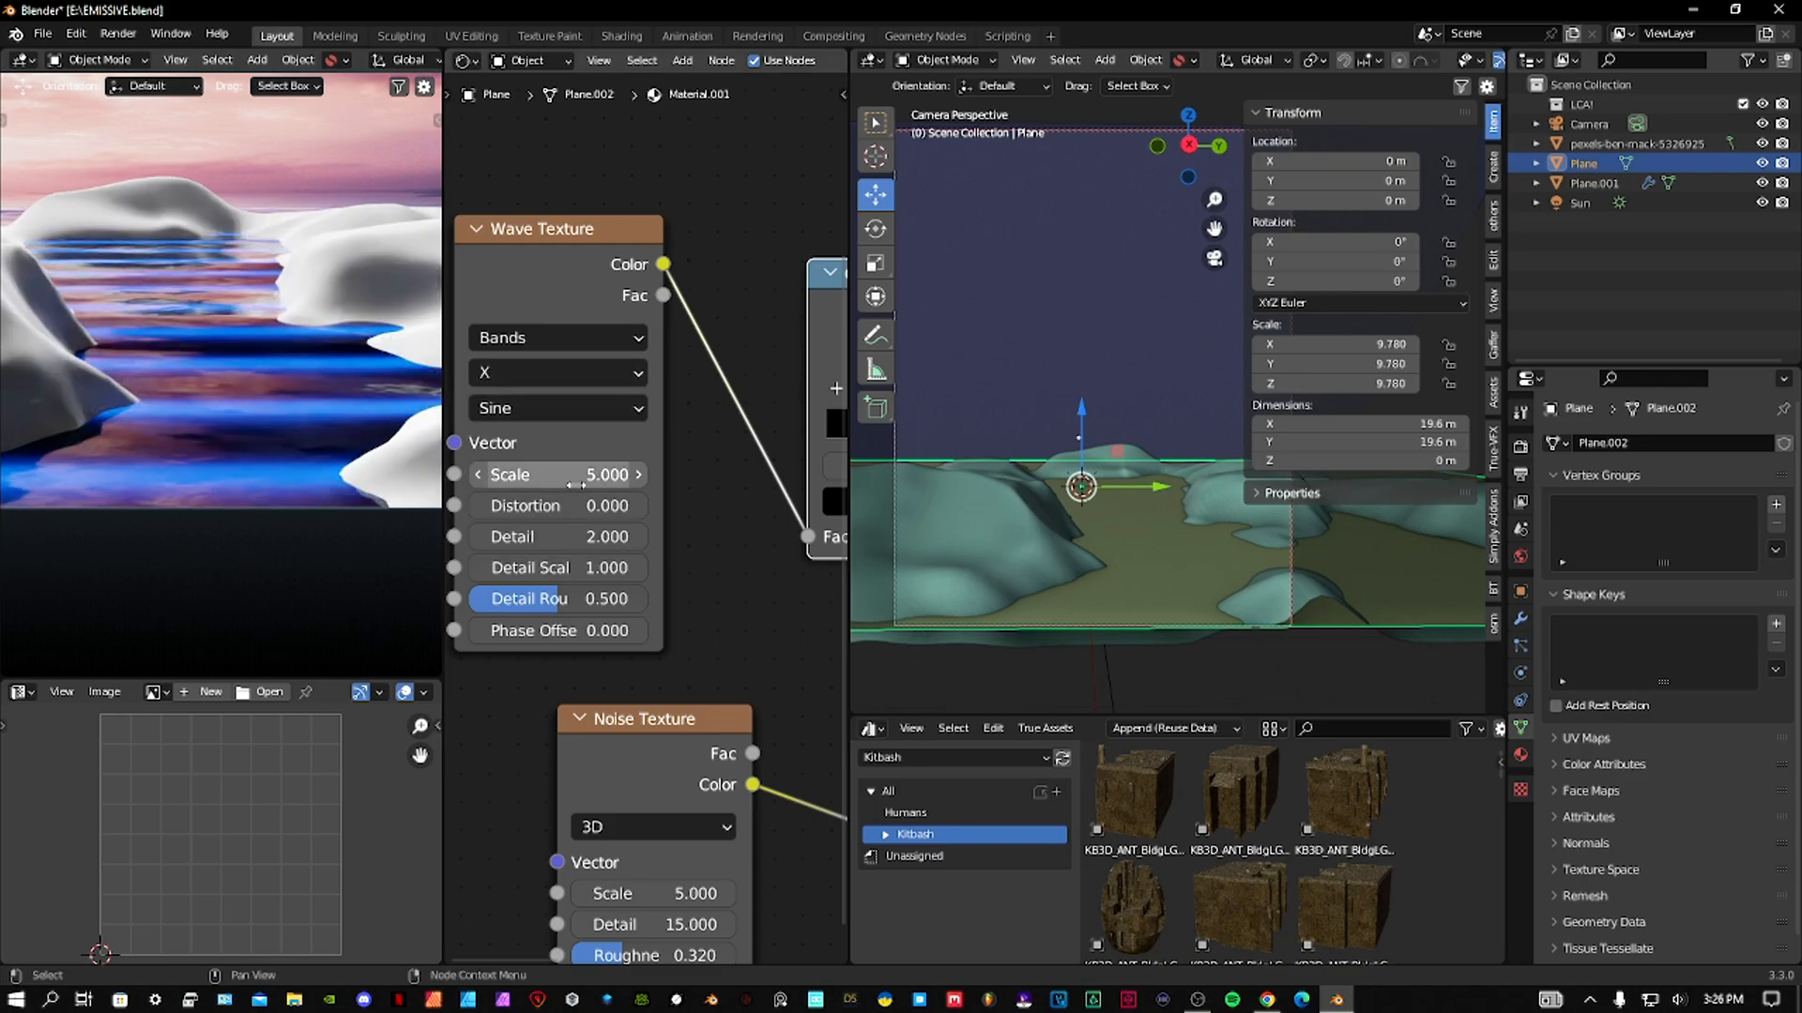
Set the Wave Texture to scale 4.370, distortion 15.930, detail 15, detail scale 1.140 and detail roughness 1.000.
{"action": "left_click_drag", "start_coordinate": [593, 482], "coordinate": [835, 510]}
{"action": "key", "text": "ctrl+z"}
{"action": "left_click_drag", "start_coordinate": [563, 537], "coordinate": [854, 508]}
{"action": "left_click_drag", "start_coordinate": [559, 568], "coordinate": [647, 599]}
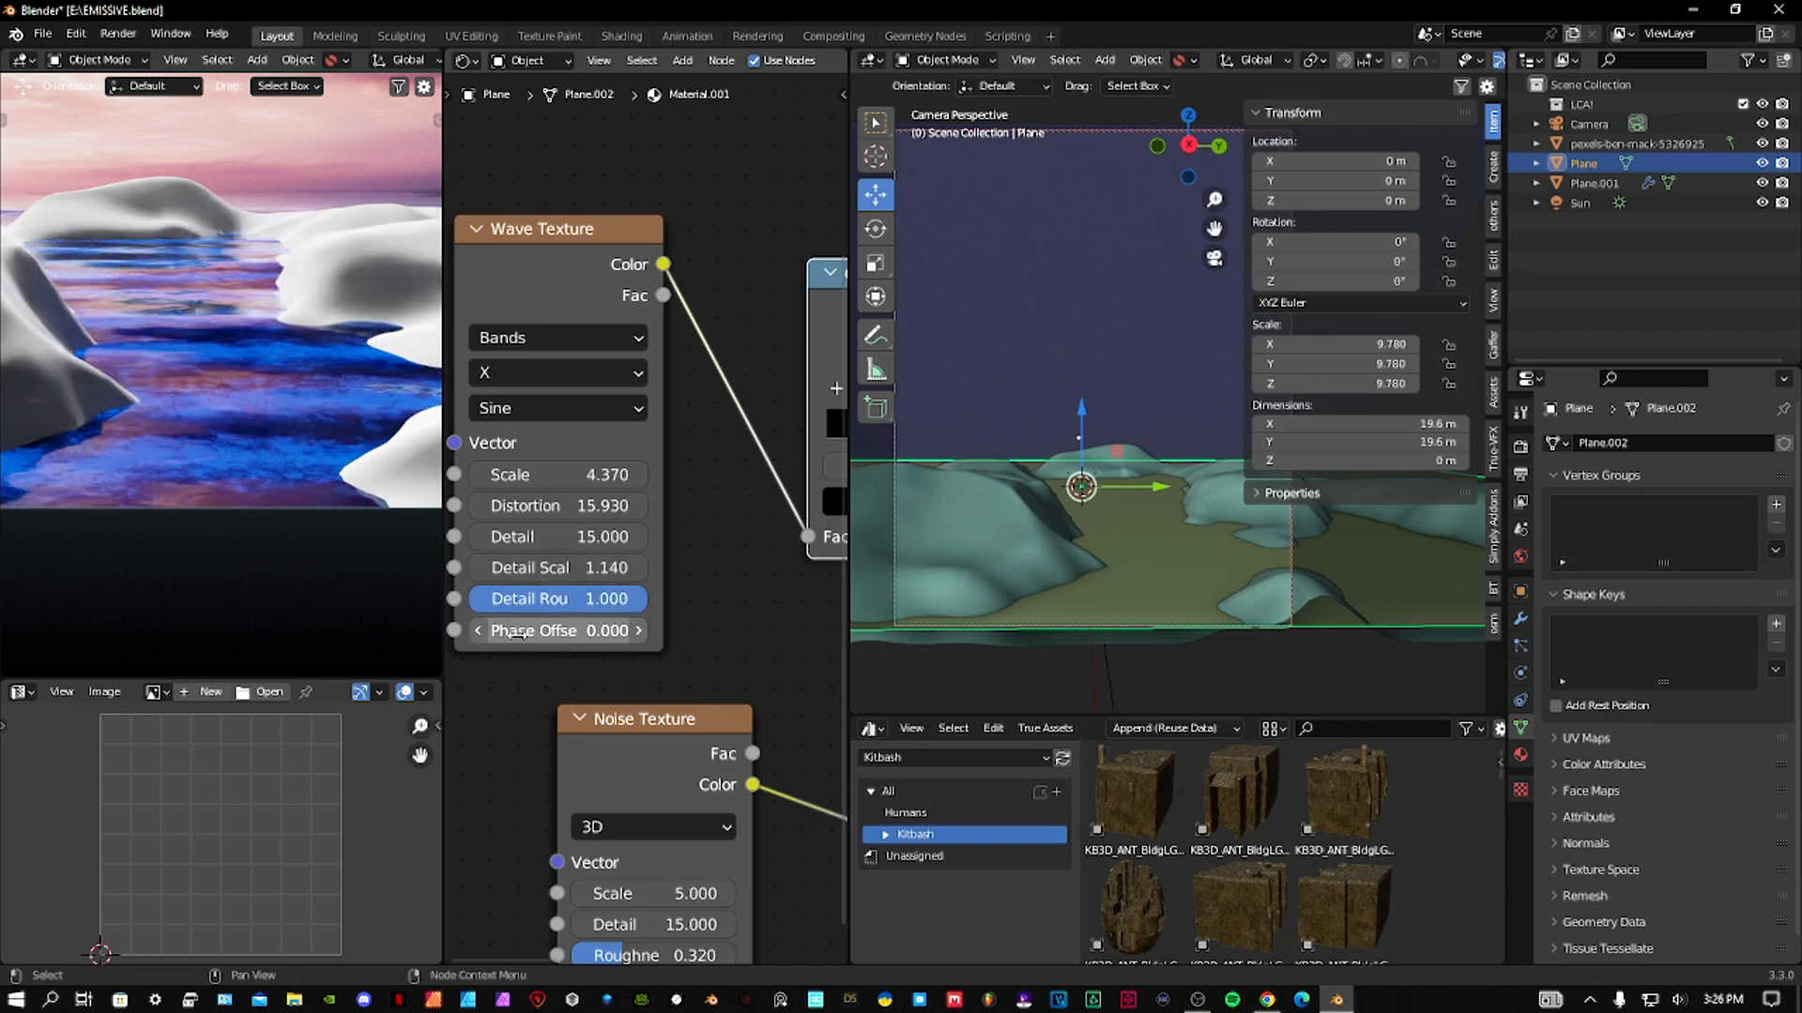
Set the water shader's Emission Strength to 10.
{"action": "scroll", "coordinate": [702, 508], "scroll_direction": "down", "scroll_amount": 5}
{"action": "middle_click_drag", "start_coordinate": [701, 509], "coordinate": [460, 495]}
{"action": "middle_click_drag", "start_coordinate": [834, 493], "coordinate": [535, 452]}
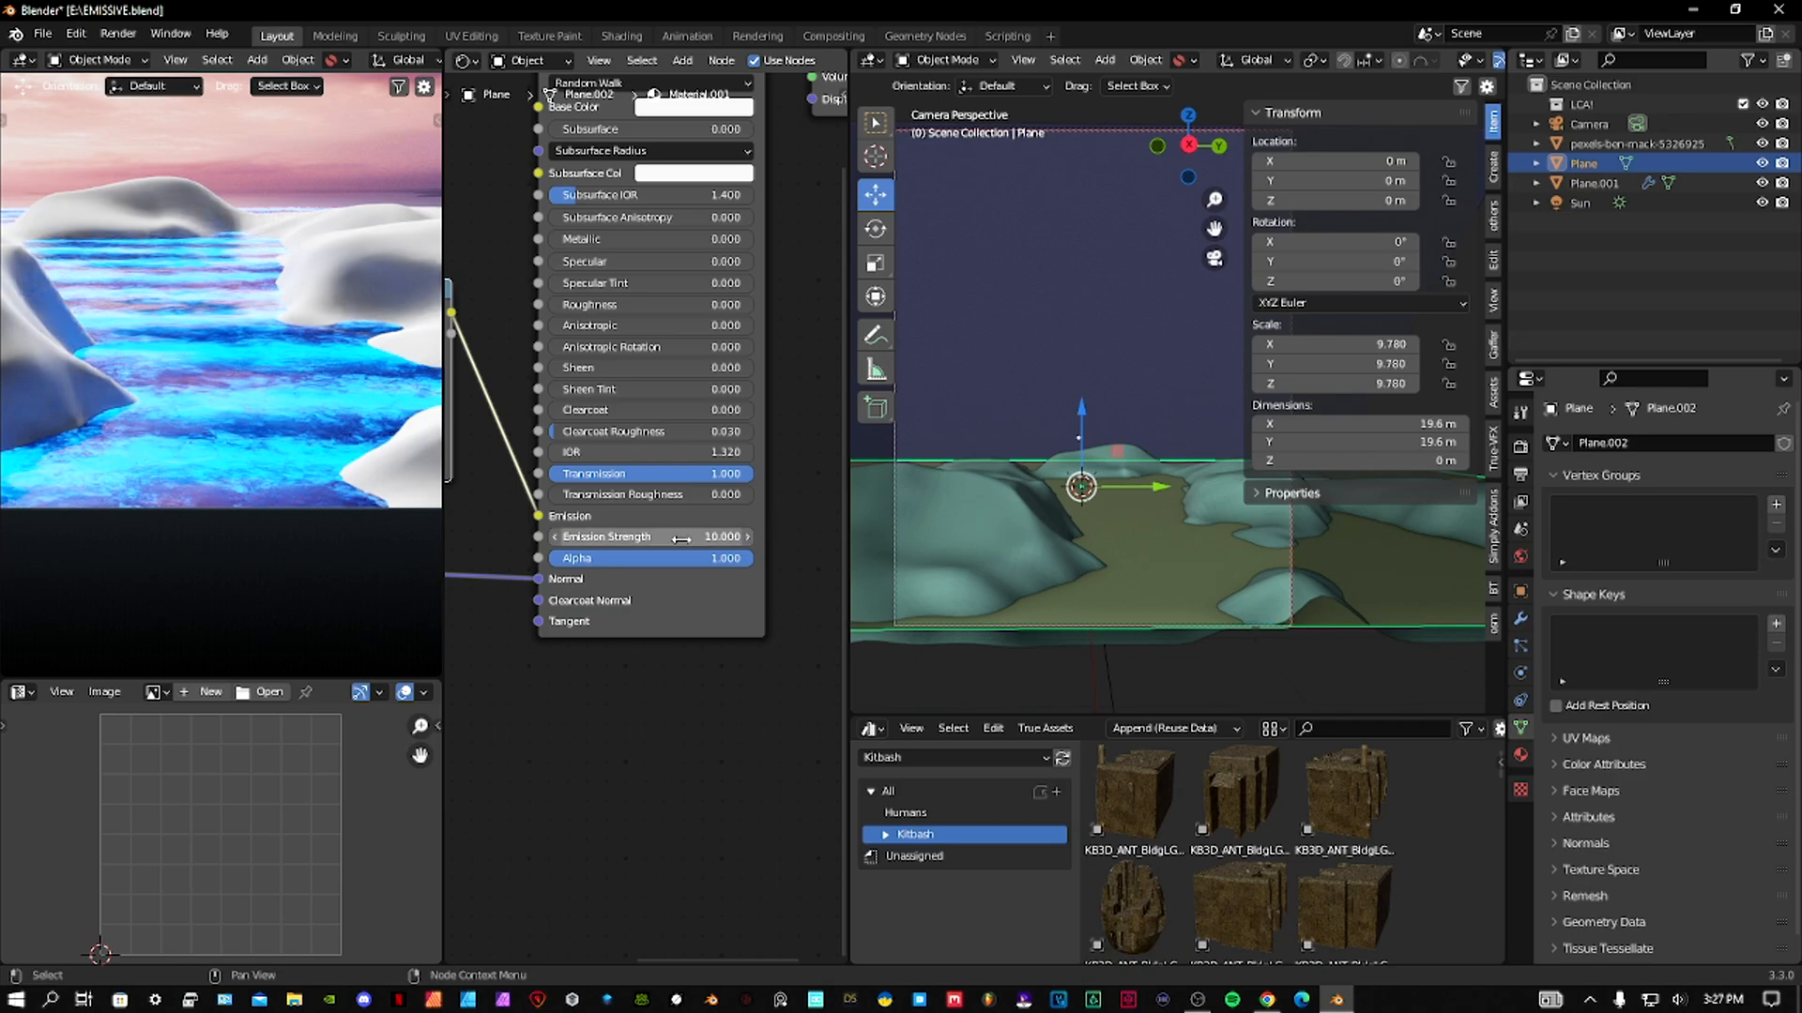
Narrow the ColorRamp's blue band by moving the black stop up beside the blue stop, with the blue stop at 0.978.
{"action": "middle_click_drag", "start_coordinate": [512, 467], "coordinate": [699, 516]}
{"action": "scroll", "coordinate": [628, 426], "scroll_direction": "up", "scroll_amount": 3}
{"action": "left_click_drag", "start_coordinate": [660, 452], "coordinate": [727, 452]}
{"action": "scroll", "coordinate": [667, 459], "scroll_direction": "down", "scroll_amount": 1}
{"action": "scroll", "coordinate": [273, 399], "scroll_direction": "down", "scroll_amount": 1}
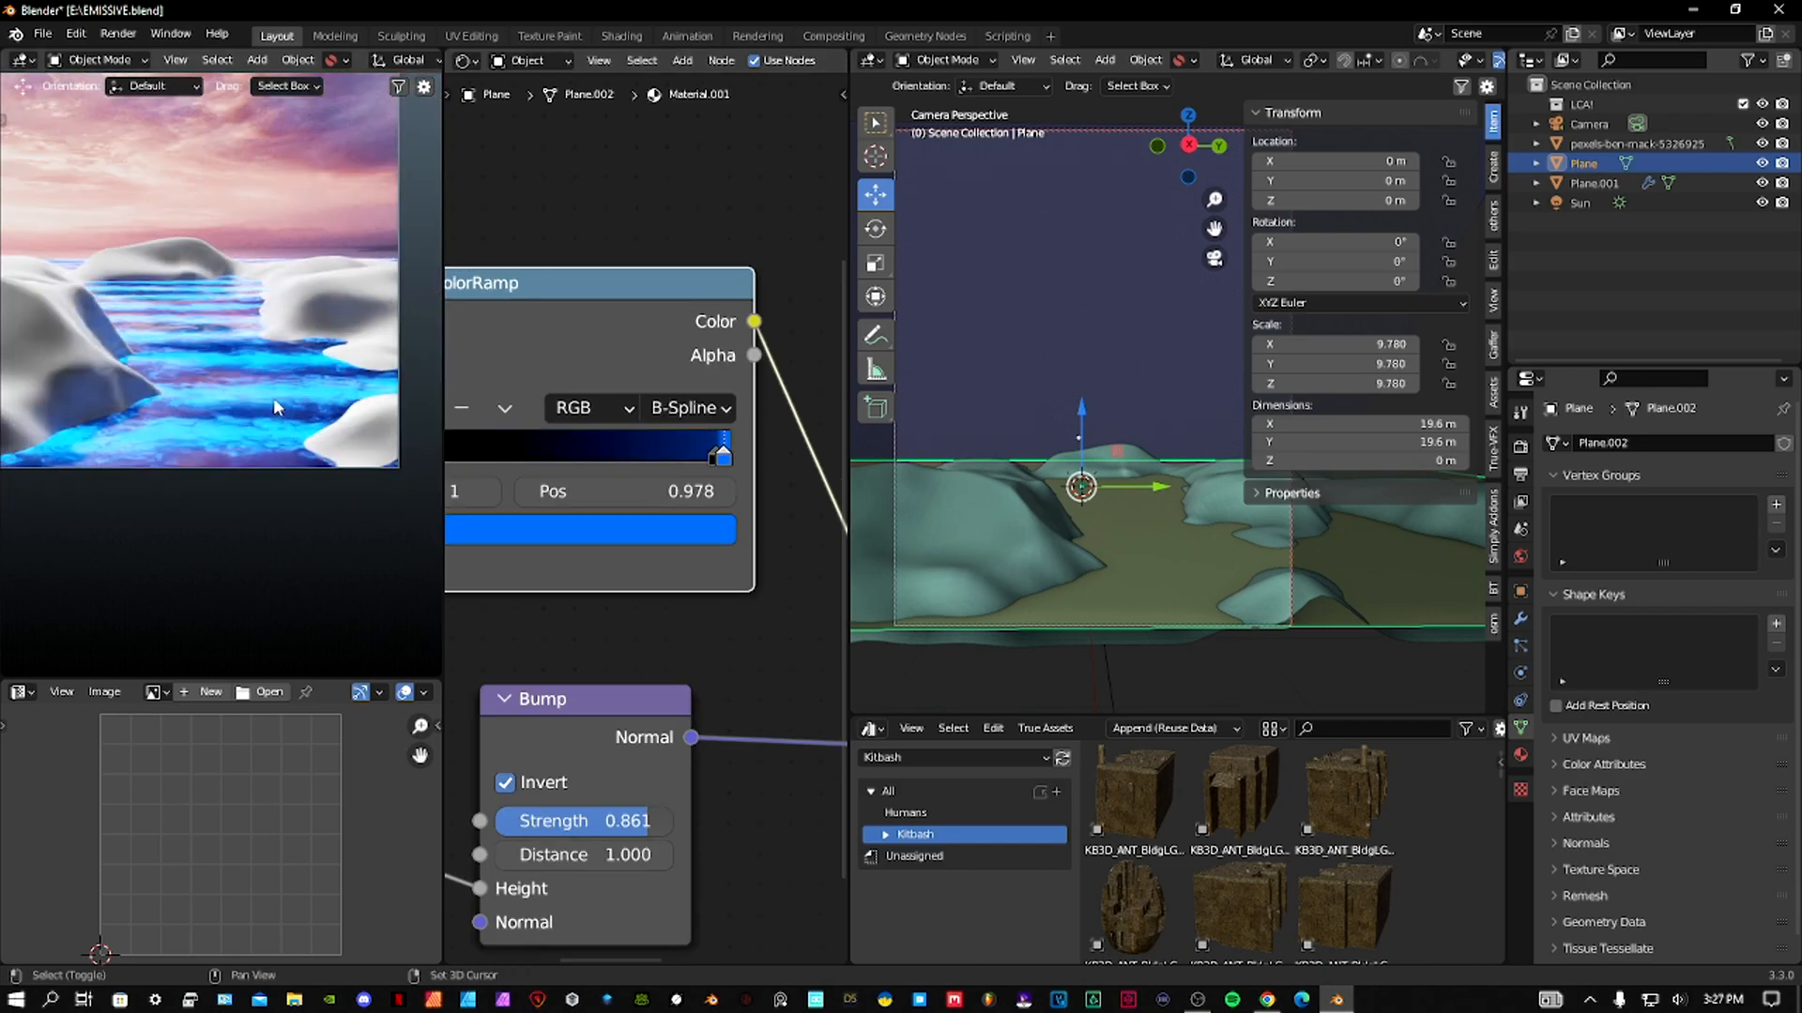
Set the Noise Texture's roughness to 0.508.
{"action": "middle_click_drag", "start_coordinate": [273, 399], "coordinate": [300, 441], "text": "shift"}
{"action": "middle_click_drag", "start_coordinate": [603, 641], "coordinate": [657, 525], "text": "shift"}
{"action": "middle_click_drag", "start_coordinate": [511, 638], "coordinate": [750, 404], "text": "shift"}
{"action": "scroll", "coordinate": [631, 494], "scroll_direction": "up", "scroll_amount": 2}
{"action": "middle_click_drag", "start_coordinate": [554, 543], "coordinate": [602, 512], "text": "shift"}
{"action": "scroll", "coordinate": [603, 509], "scroll_direction": "down", "scroll_amount": 1}
{"action": "scroll", "coordinate": [600, 505], "scroll_direction": "up", "scroll_amount": 1}
{"action": "left_click_drag", "start_coordinate": [535, 667], "coordinate": [578, 666]}
Move the Wave Texture node slightly closer to the ColorRamp node.
{"action": "scroll", "coordinate": [774, 556], "scroll_direction": "down", "scroll_amount": 1}
{"action": "middle_click_drag", "start_coordinate": [774, 556], "coordinate": [575, 539]}
{"action": "scroll", "coordinate": [721, 317], "scroll_direction": "down", "scroll_amount": 2}
{"action": "middle_click_drag", "start_coordinate": [720, 317], "coordinate": [740, 532]}
{"action": "scroll", "coordinate": [654, 390], "scroll_direction": "down", "scroll_amount": 2}
{"action": "middle_click_drag", "start_coordinate": [487, 257], "coordinate": [604, 397]}
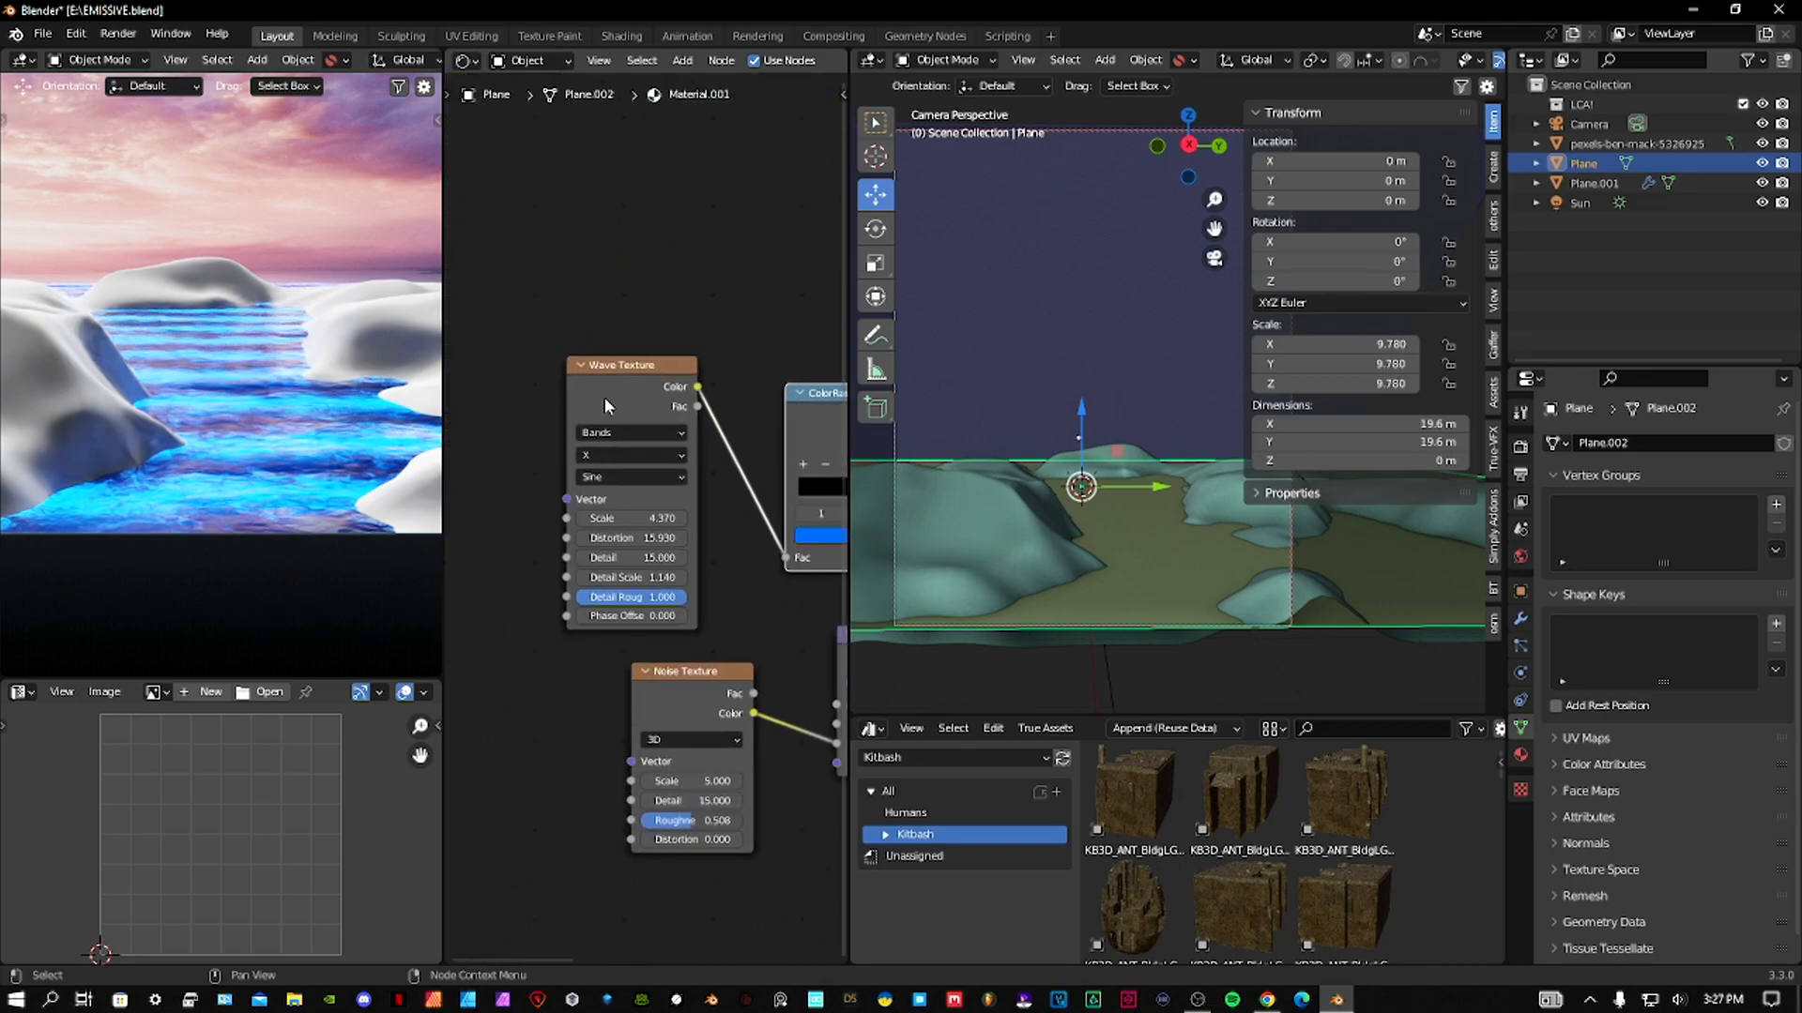
{"action": "left_click_drag", "start_coordinate": [605, 397], "coordinate": [639, 363]}
Check the Node Wrangler add-on in the preferences by searching the add-ons for NODE.
{"action": "left_click", "coordinate": [77, 35]}
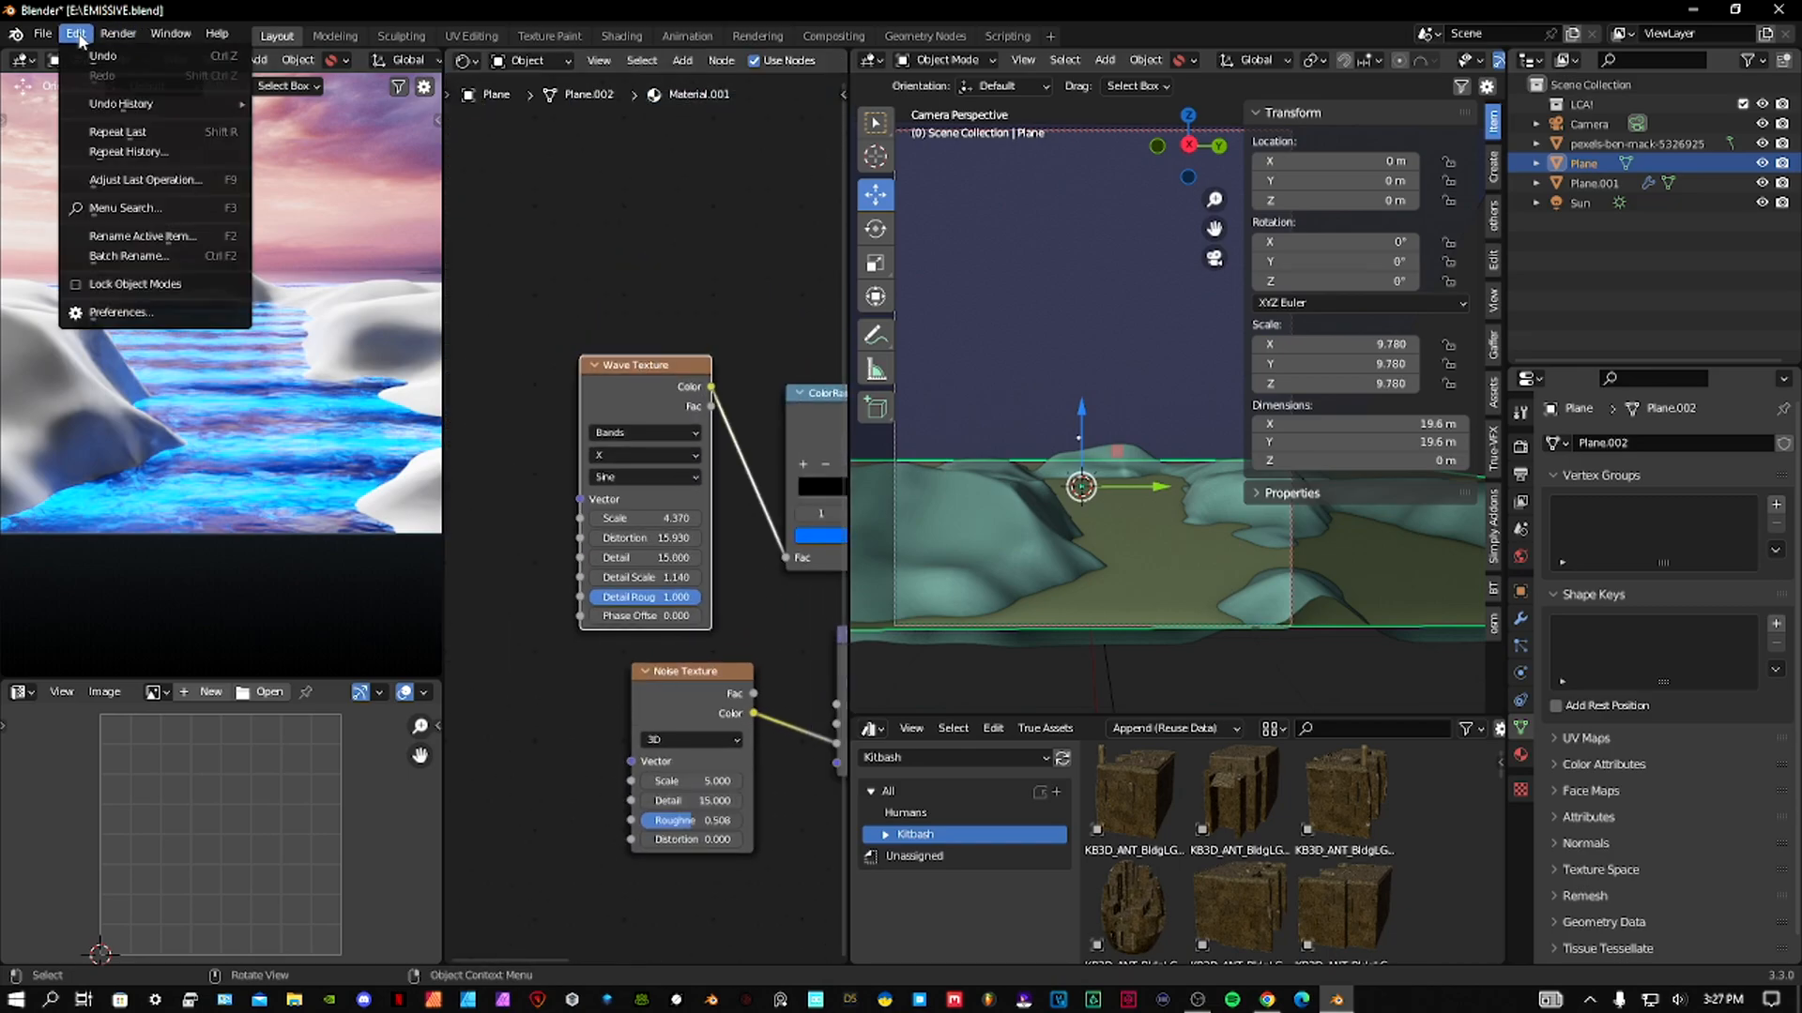
{"action": "left_click", "coordinate": [89, 288]}
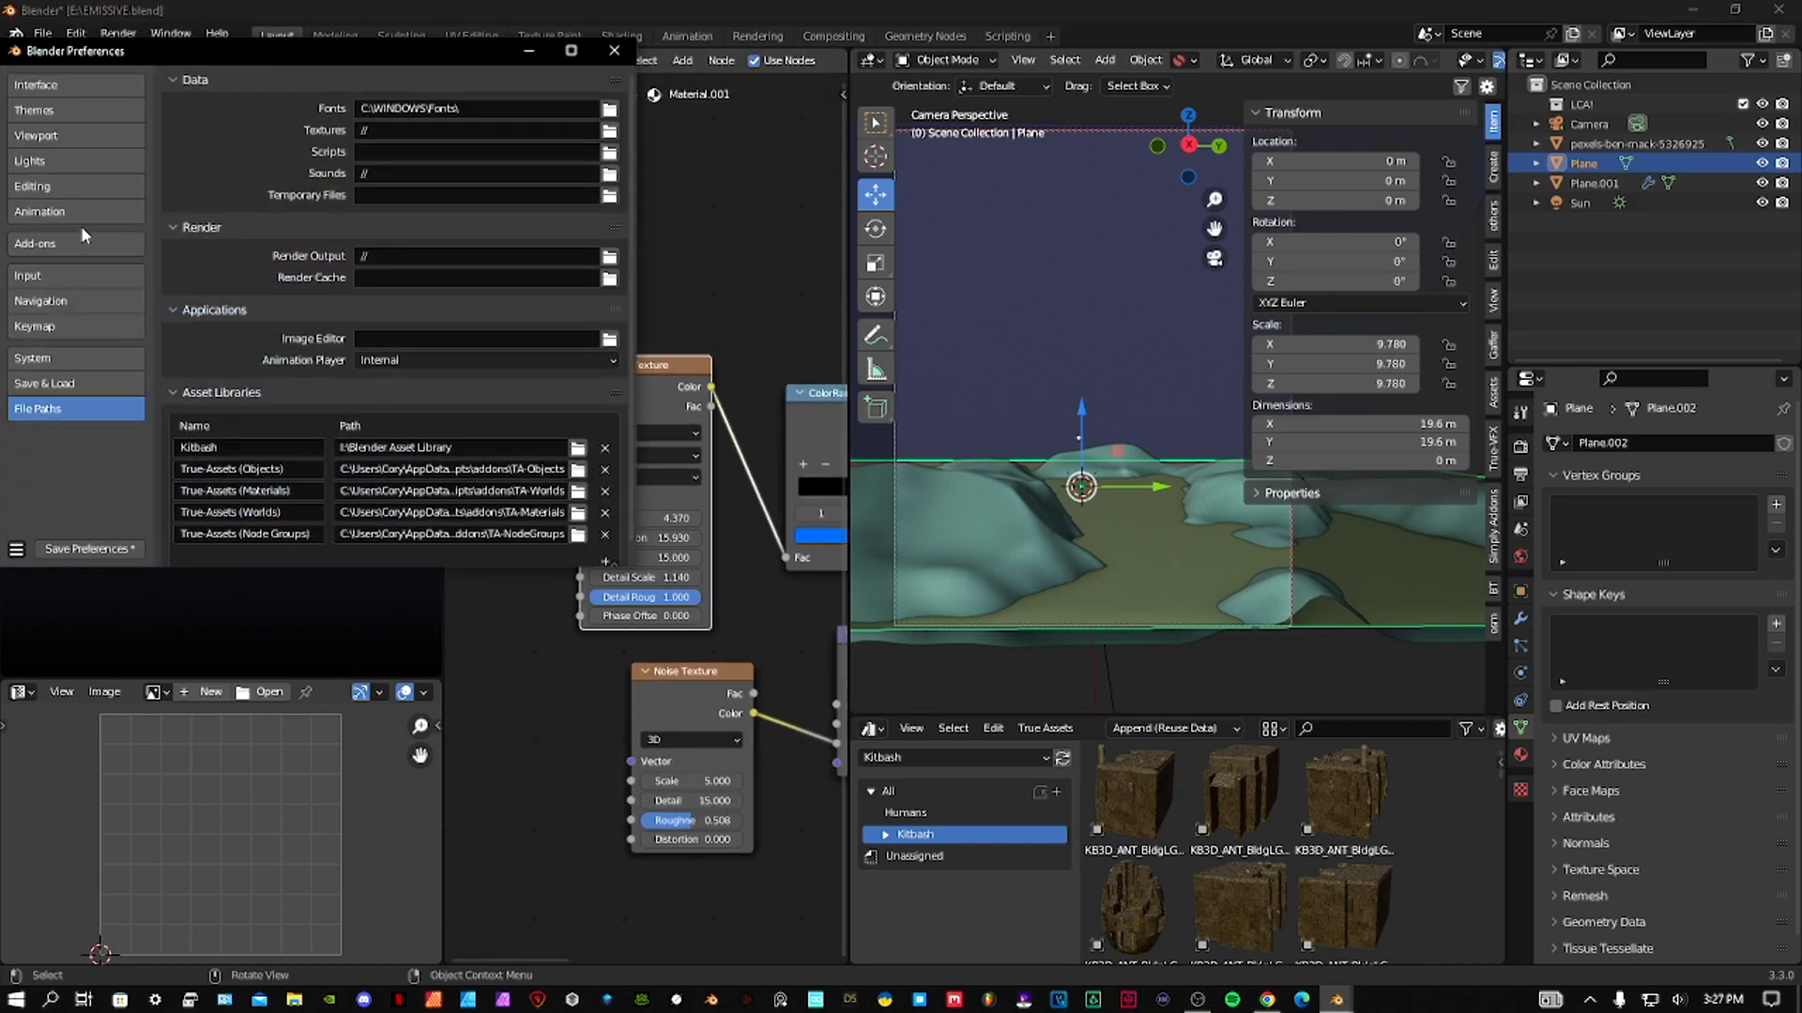
{"action": "left_click", "coordinate": [75, 243]}
{"action": "left_click", "coordinate": [521, 107]}
{"action": "type", "text": "NODE"}
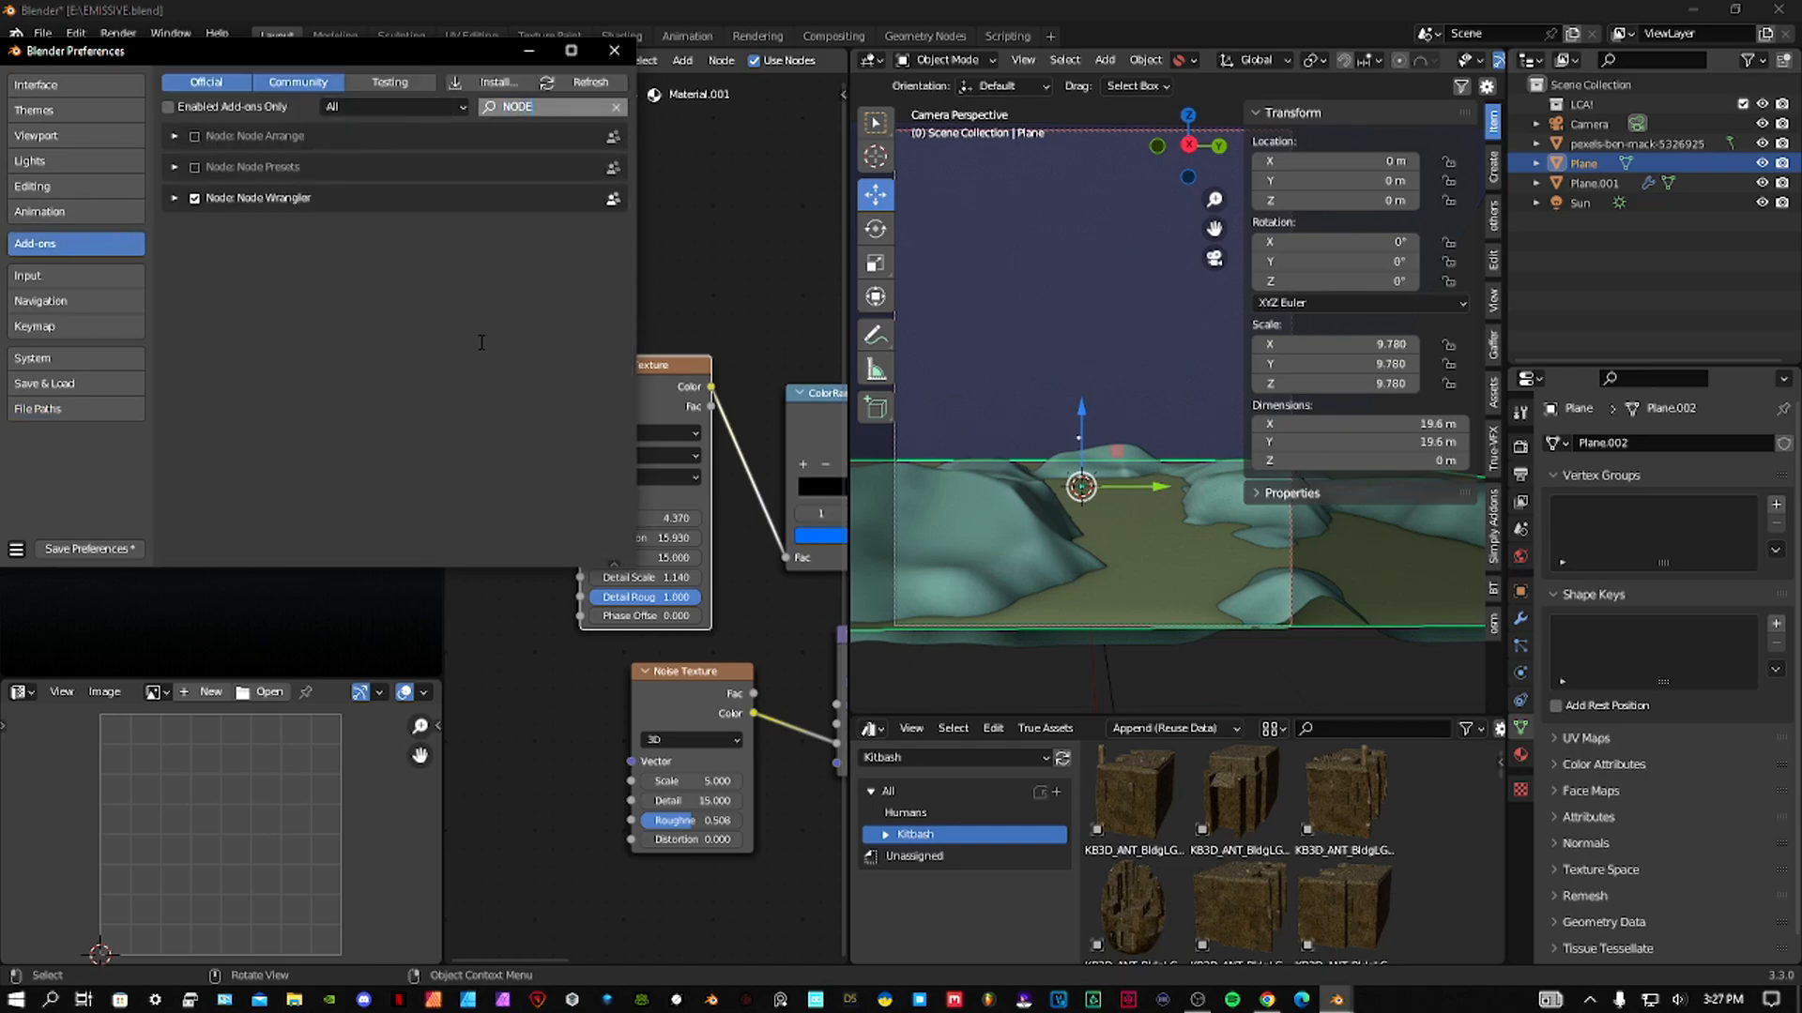
{"action": "left_click", "coordinate": [614, 50]}
Add Texture Coordinate and Mapping nodes ahead of the Wave Texture, feeding the Mapping vector from the Generated output.
{"action": "middle_click_drag", "start_coordinate": [635, 415], "coordinate": [682, 432]}
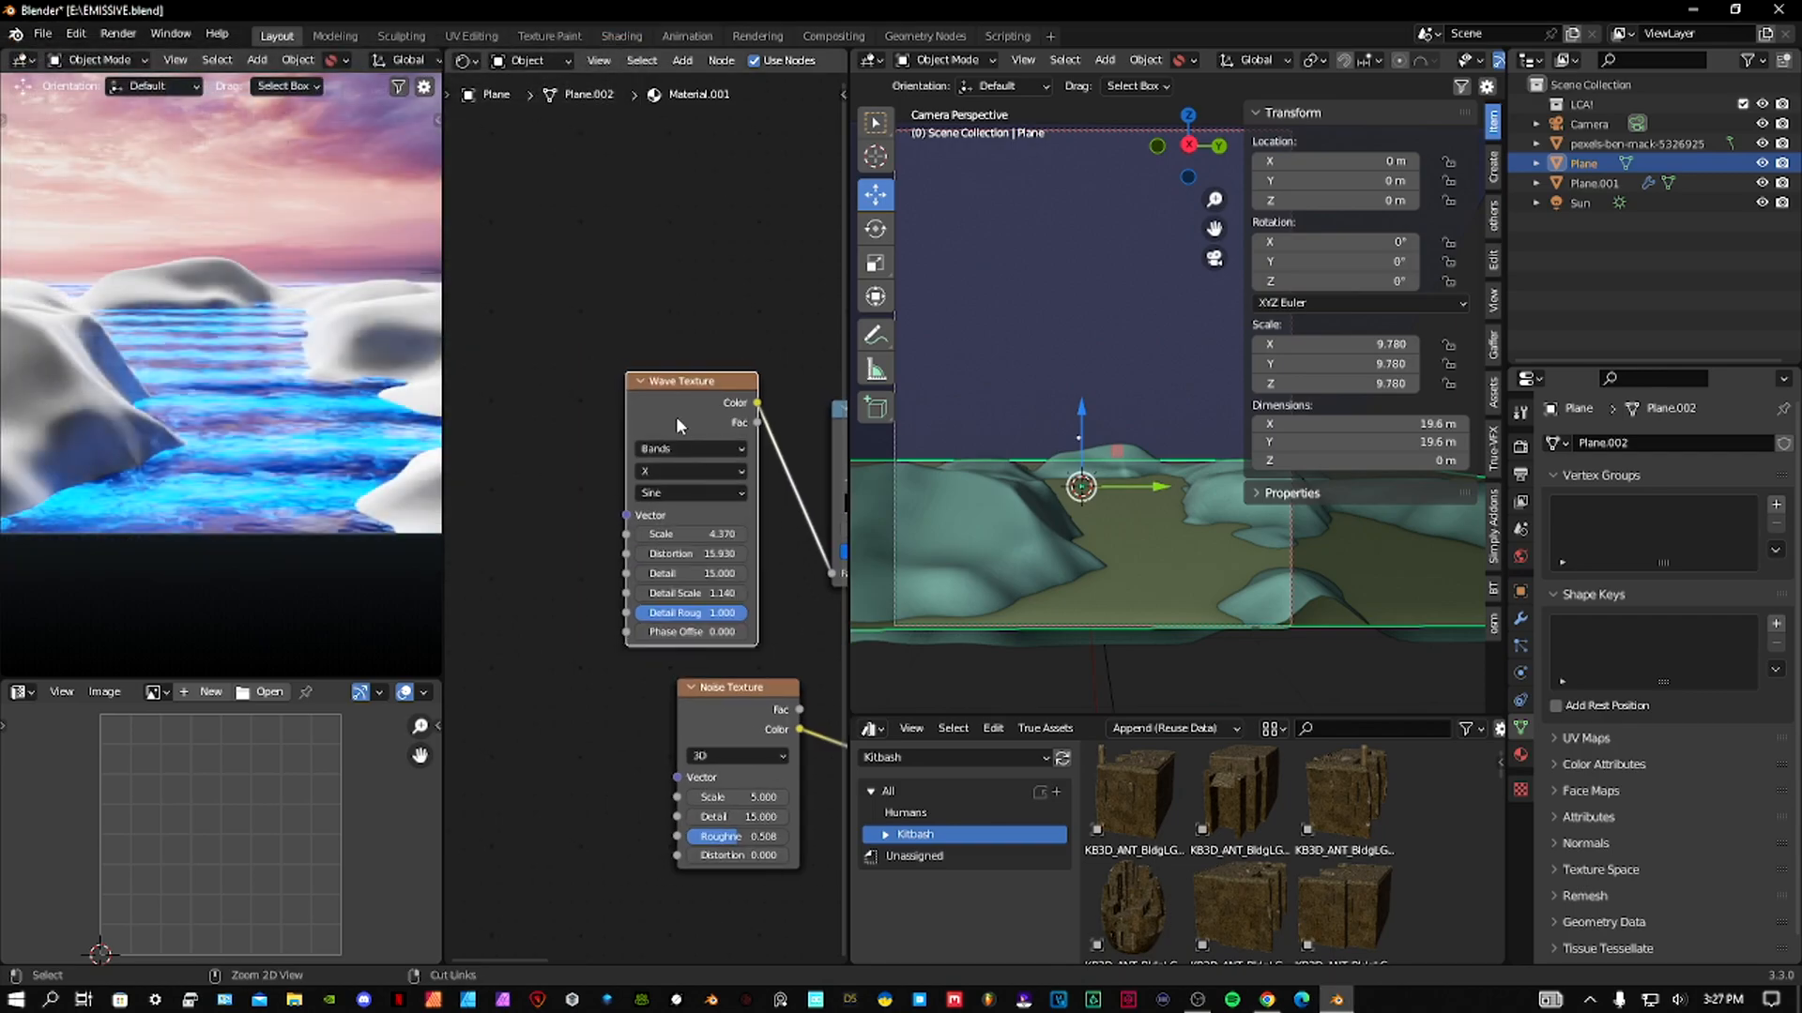
{"action": "key", "text": "ctrl+t"}
{"action": "middle_click_drag", "start_coordinate": [524, 435], "coordinate": [592, 454]}
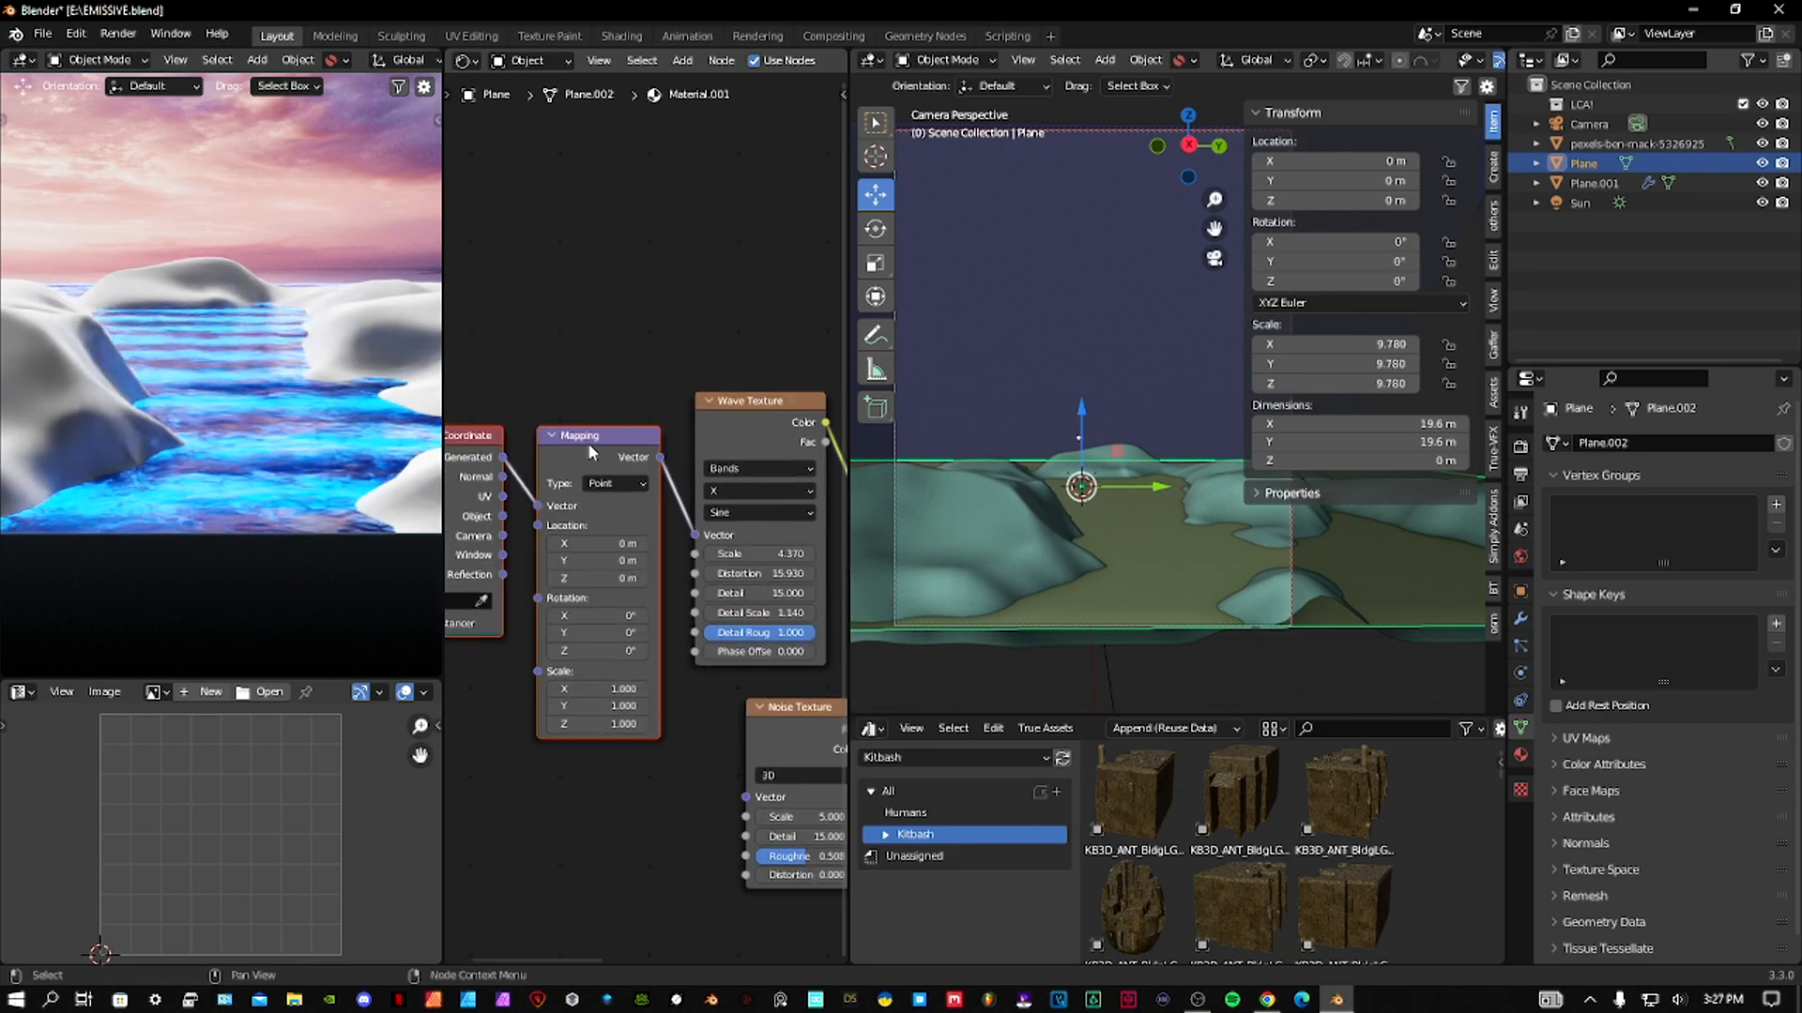
{"action": "middle_click_drag", "start_coordinate": [445, 468], "coordinate": [570, 478]}
{"action": "scroll", "coordinate": [637, 531], "scroll_direction": "up", "scroll_amount": 4}
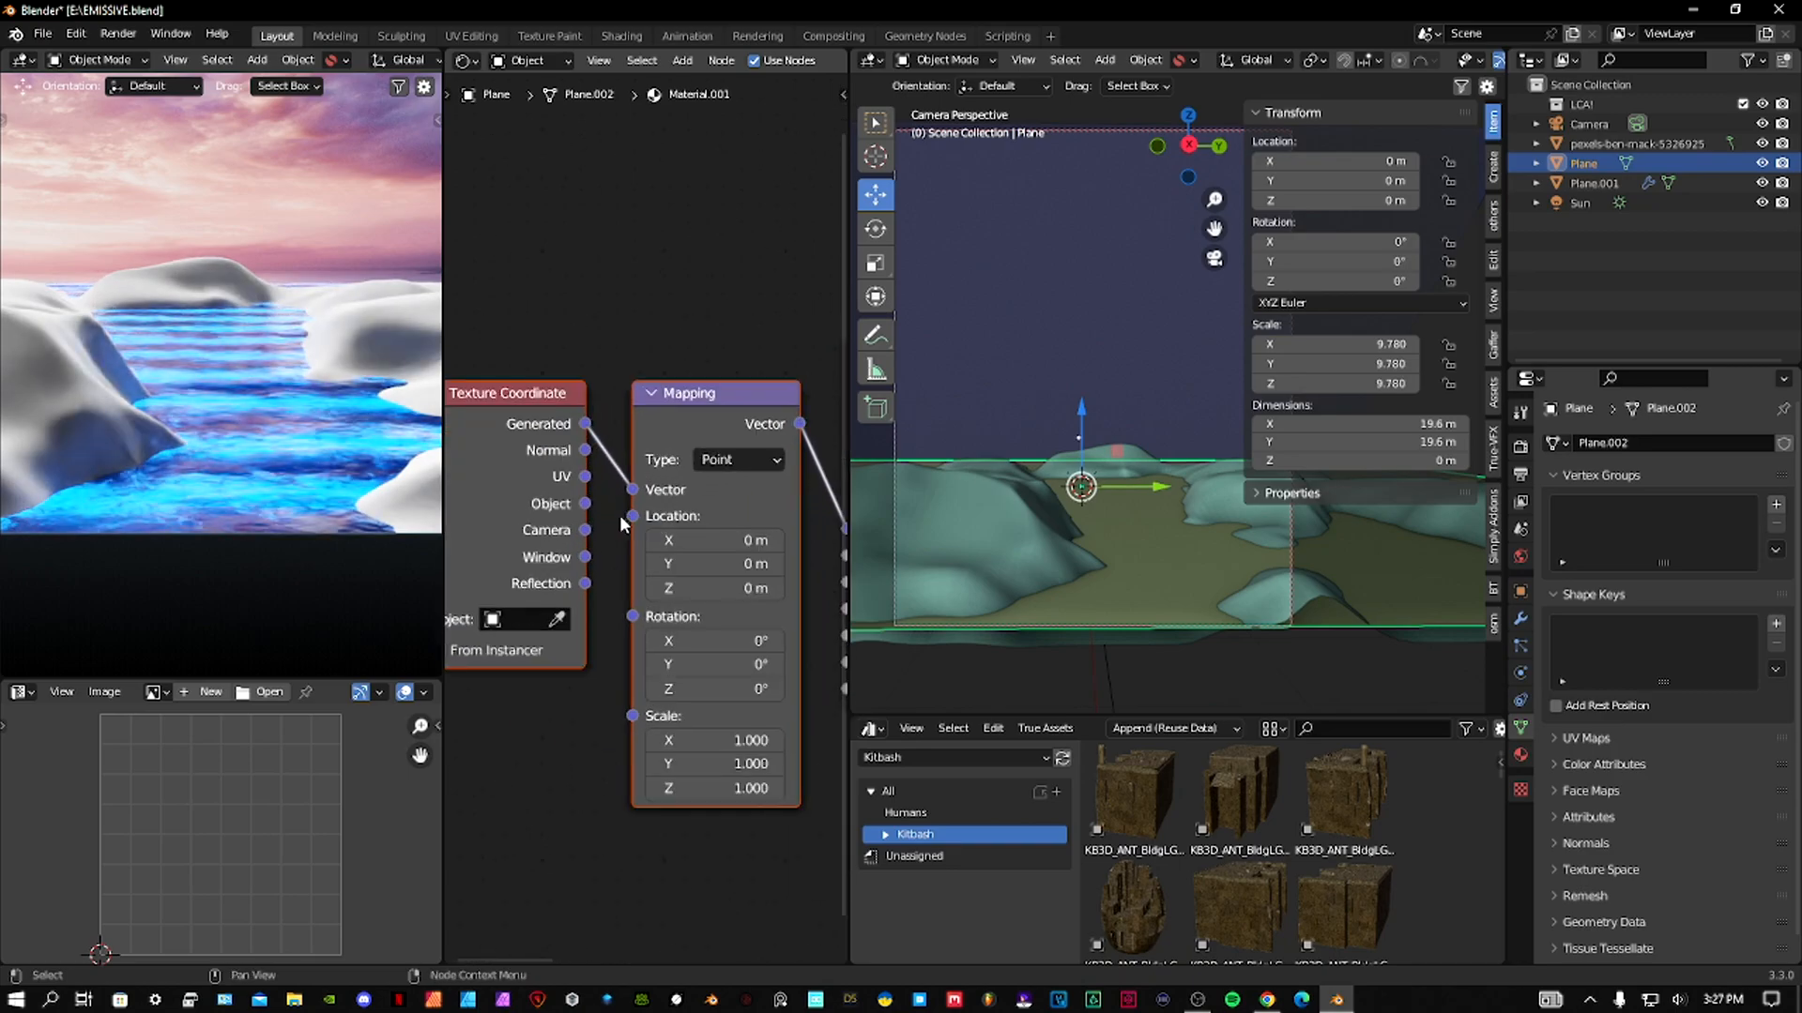
{"action": "left_click_drag", "start_coordinate": [525, 484], "coordinate": [588, 465]}
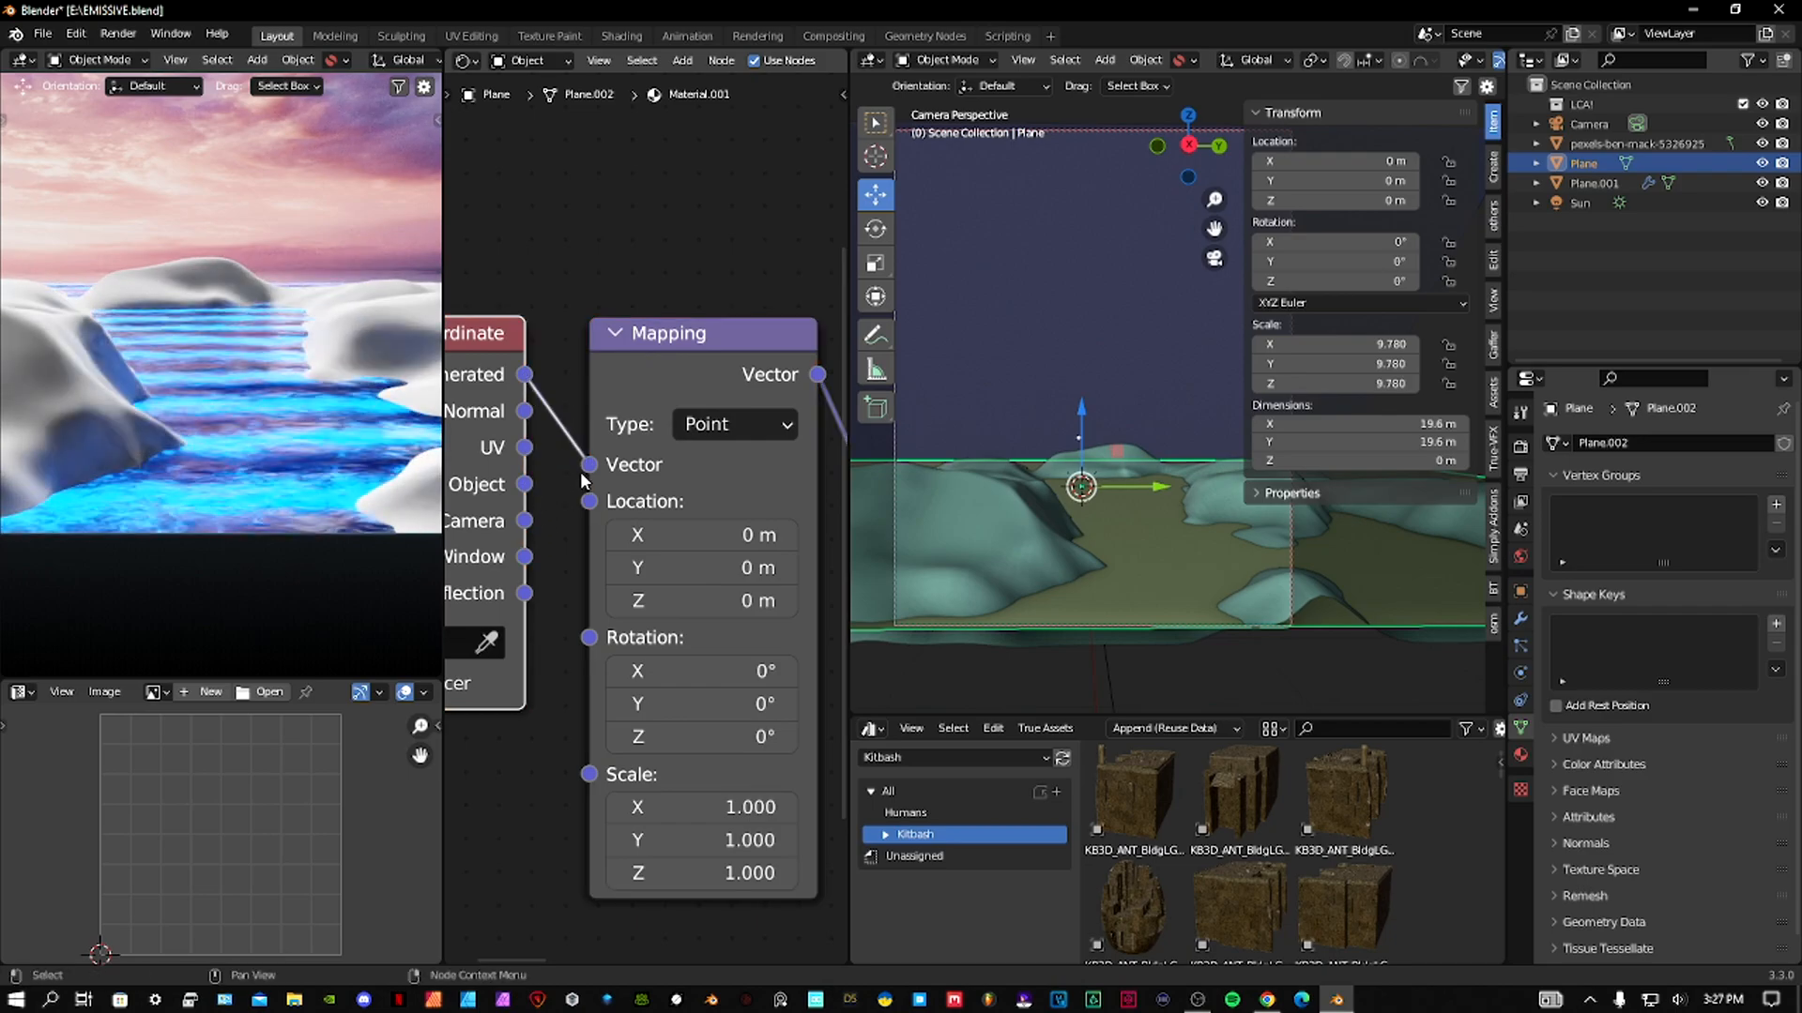
Try a scale of 5 on all three axes of the water material's Mapping node.
{"action": "middle_click_drag", "start_coordinate": [329, 494], "coordinate": [331, 458], "text": "shift"}
{"action": "scroll", "coordinate": [335, 462], "scroll_direction": "up", "scroll_amount": 6}
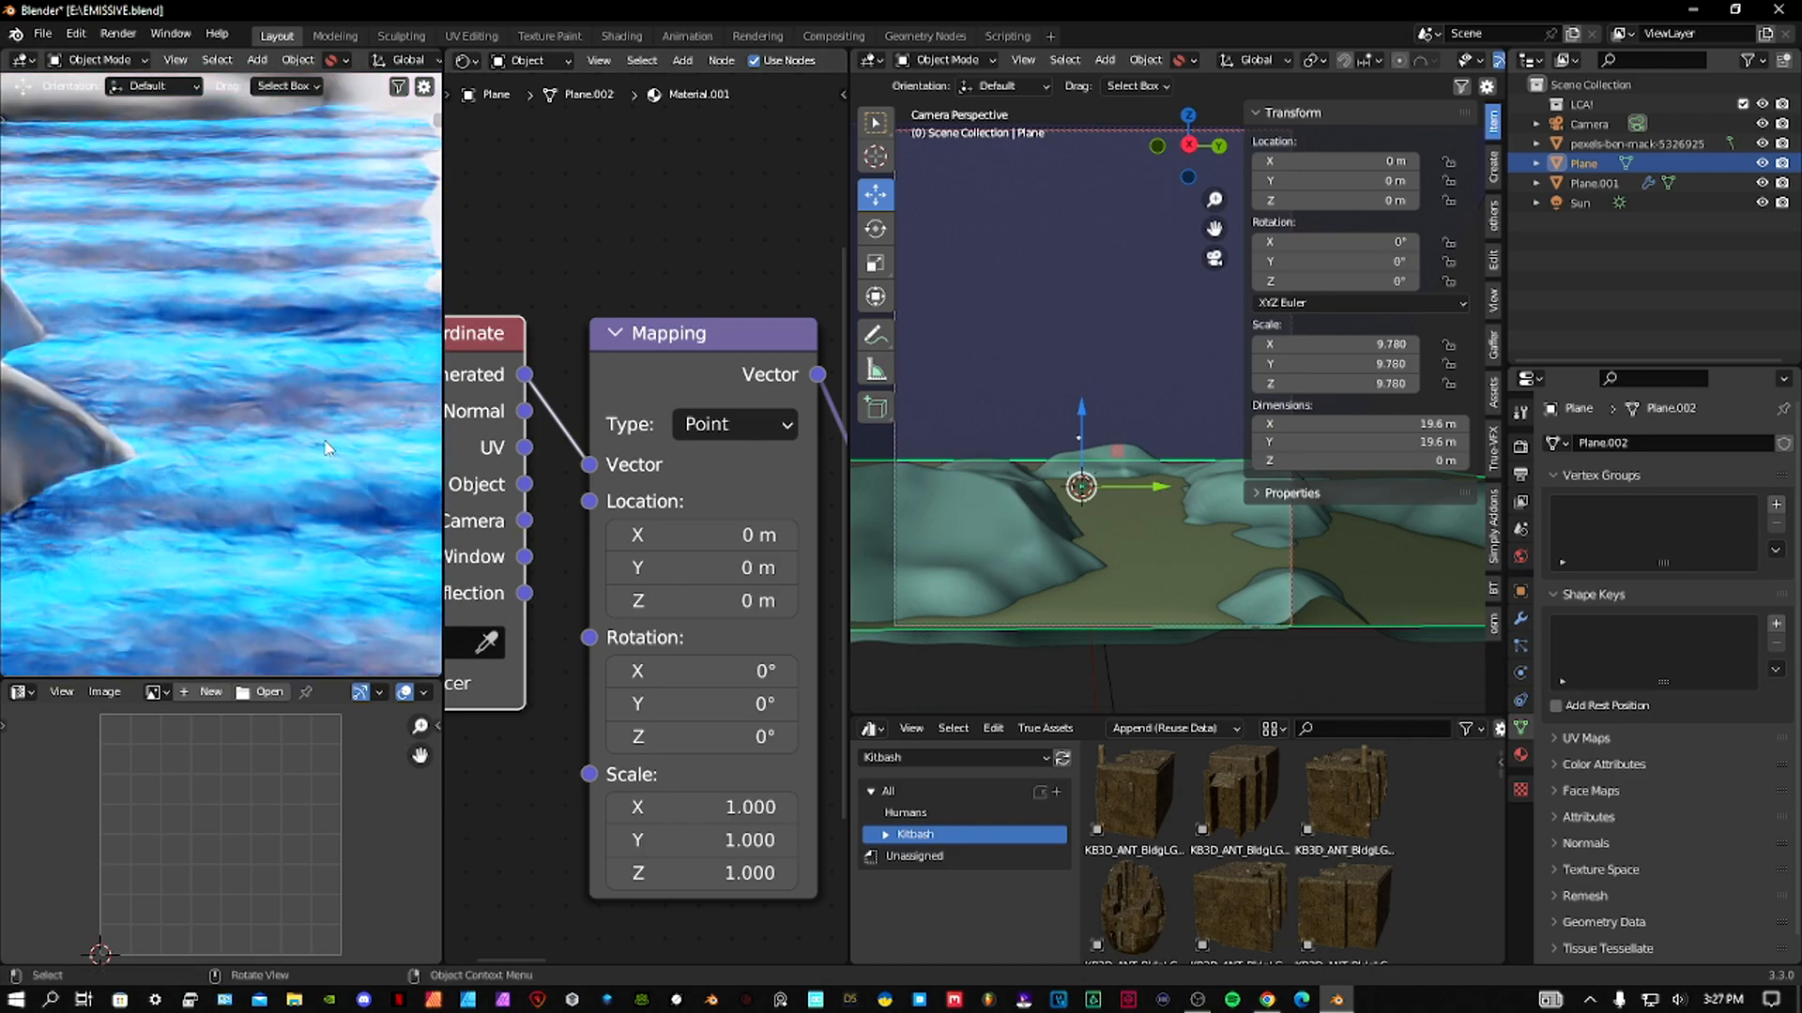
{"action": "scroll", "coordinate": [369, 481], "scroll_direction": "down", "scroll_amount": 5}
{"action": "middle_click_drag", "start_coordinate": [557, 406], "coordinate": [715, 520]}
{"action": "left_click_drag", "start_coordinate": [598, 716], "coordinate": [600, 783]}
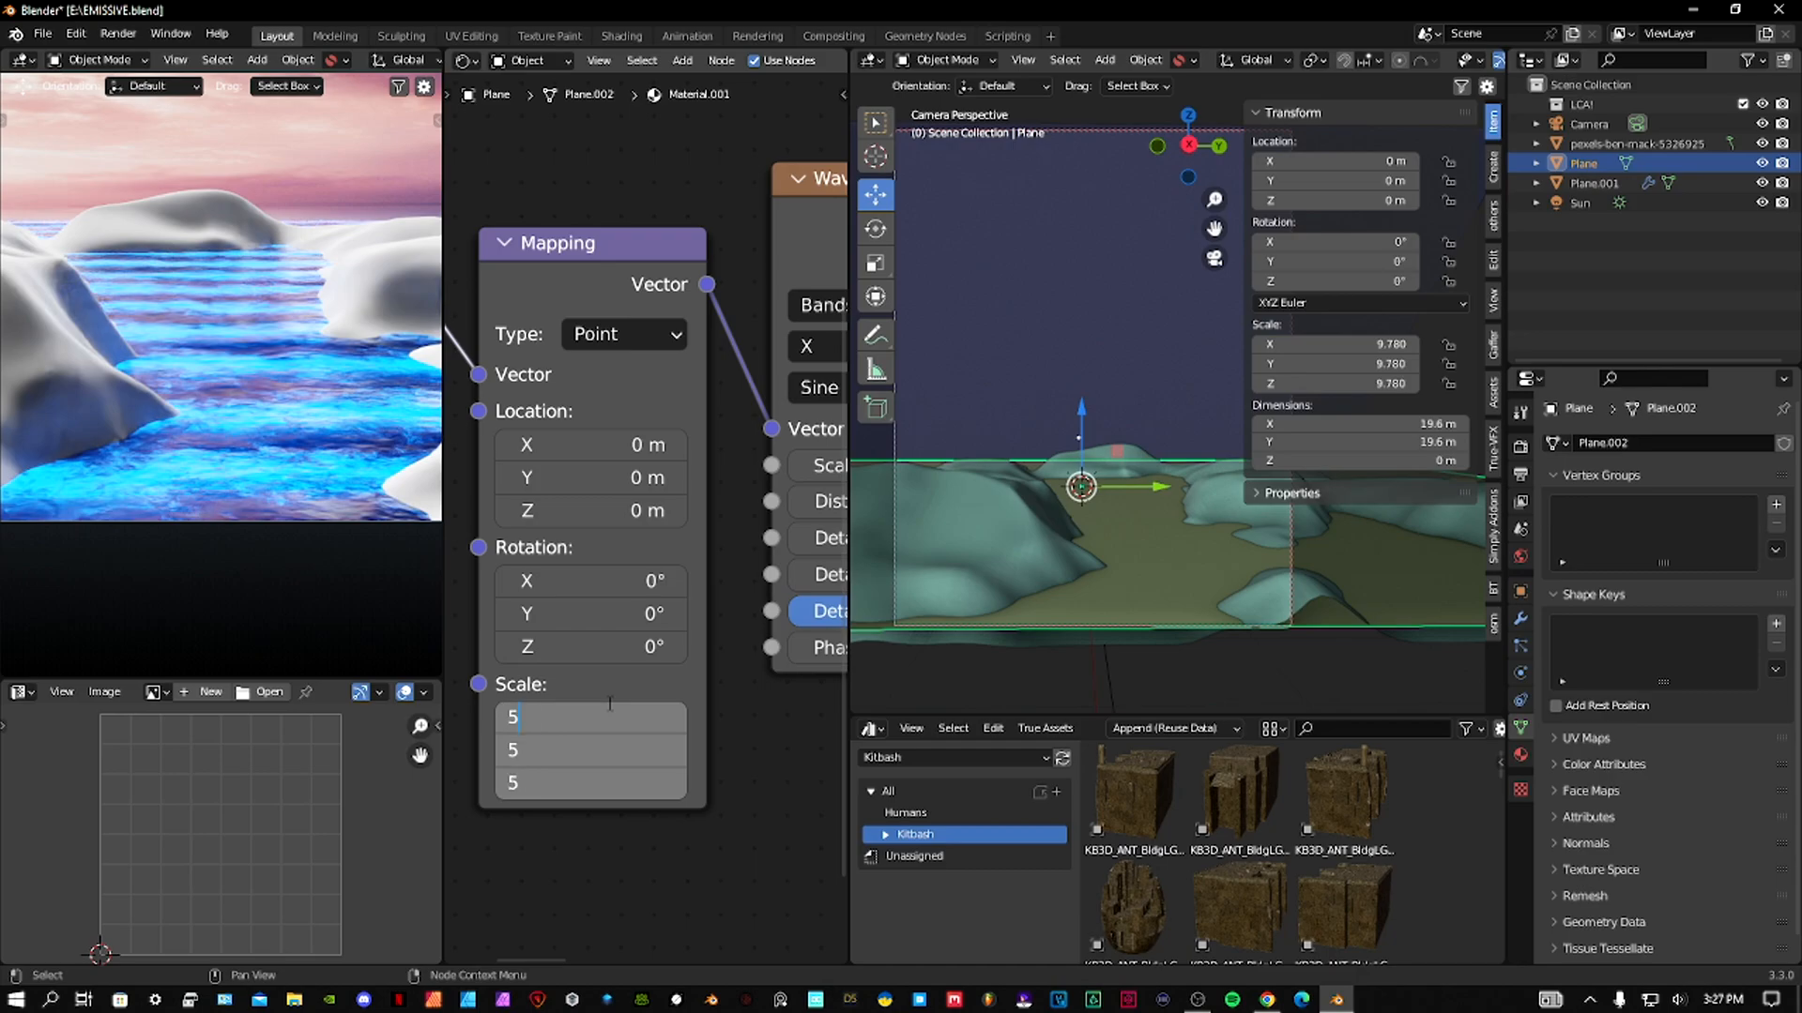
{"action": "type", "text": "5"}
{"action": "key", "text": "Return"}
Set the Mapping node's scale to 0.230 on X, Y and Z.
{"action": "left_click_drag", "start_coordinate": [610, 713], "coordinate": [609, 723]}
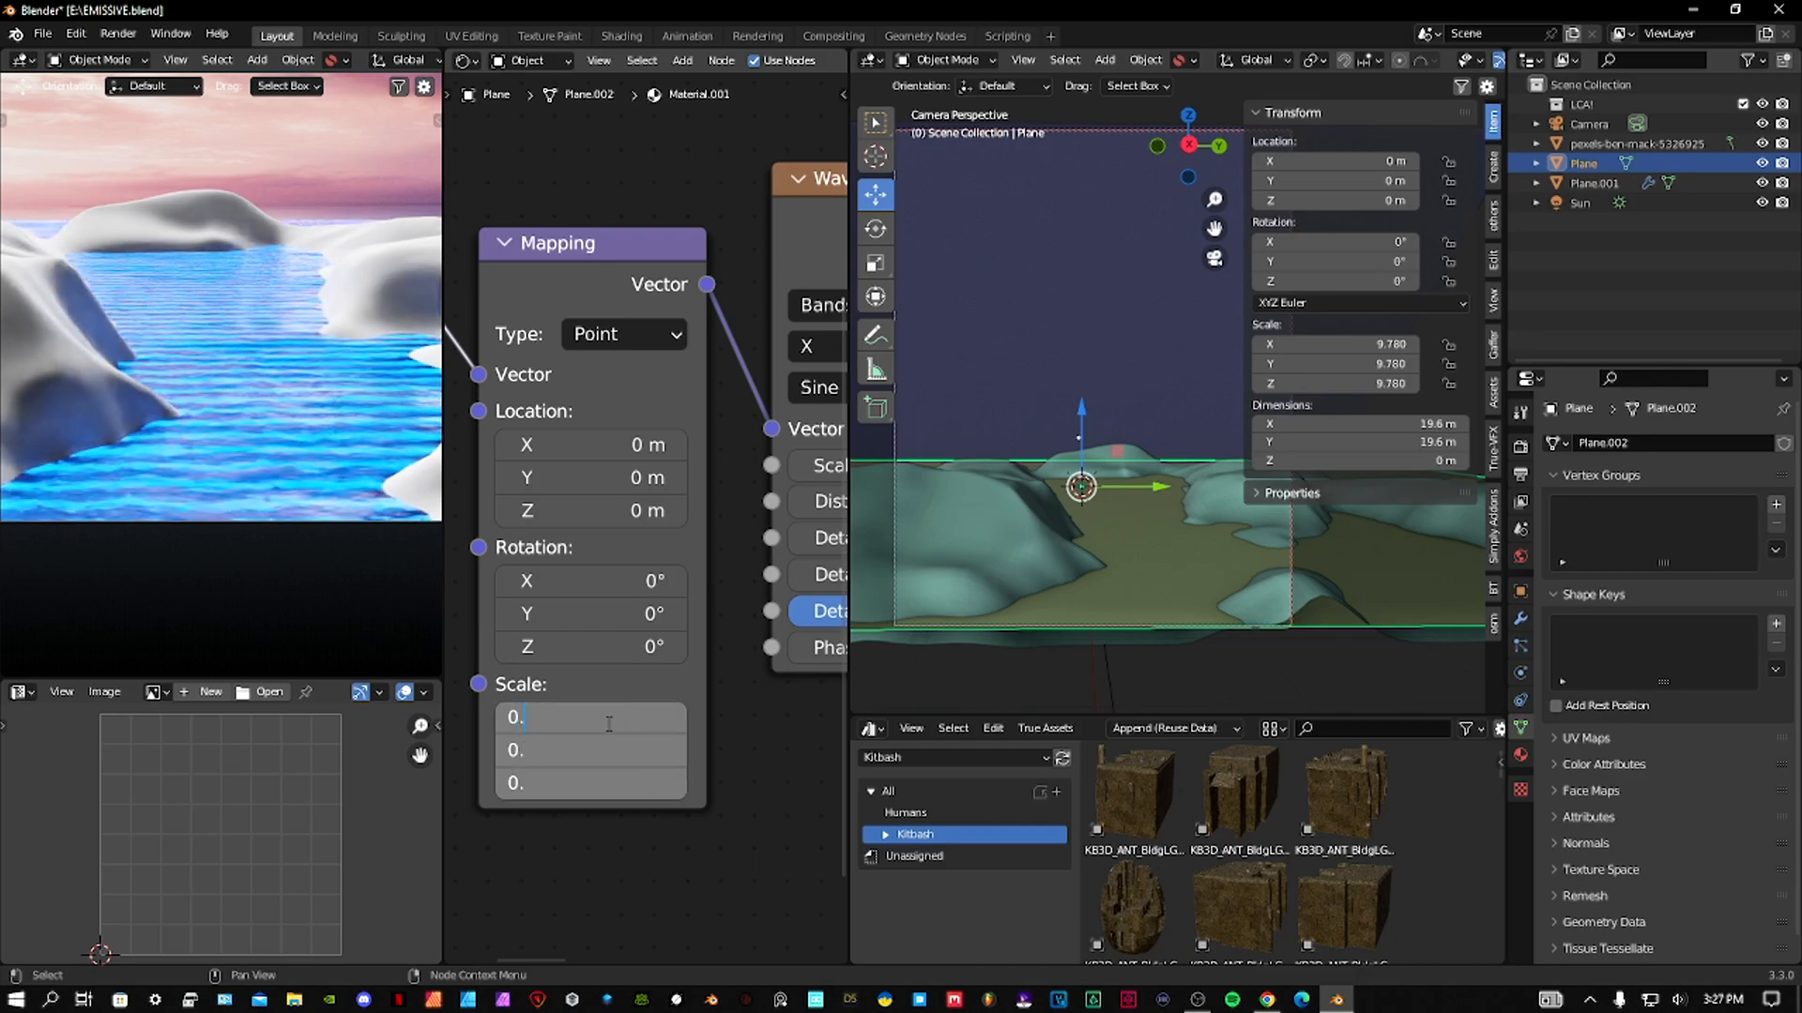
{"action": "key", "text": "Return"}
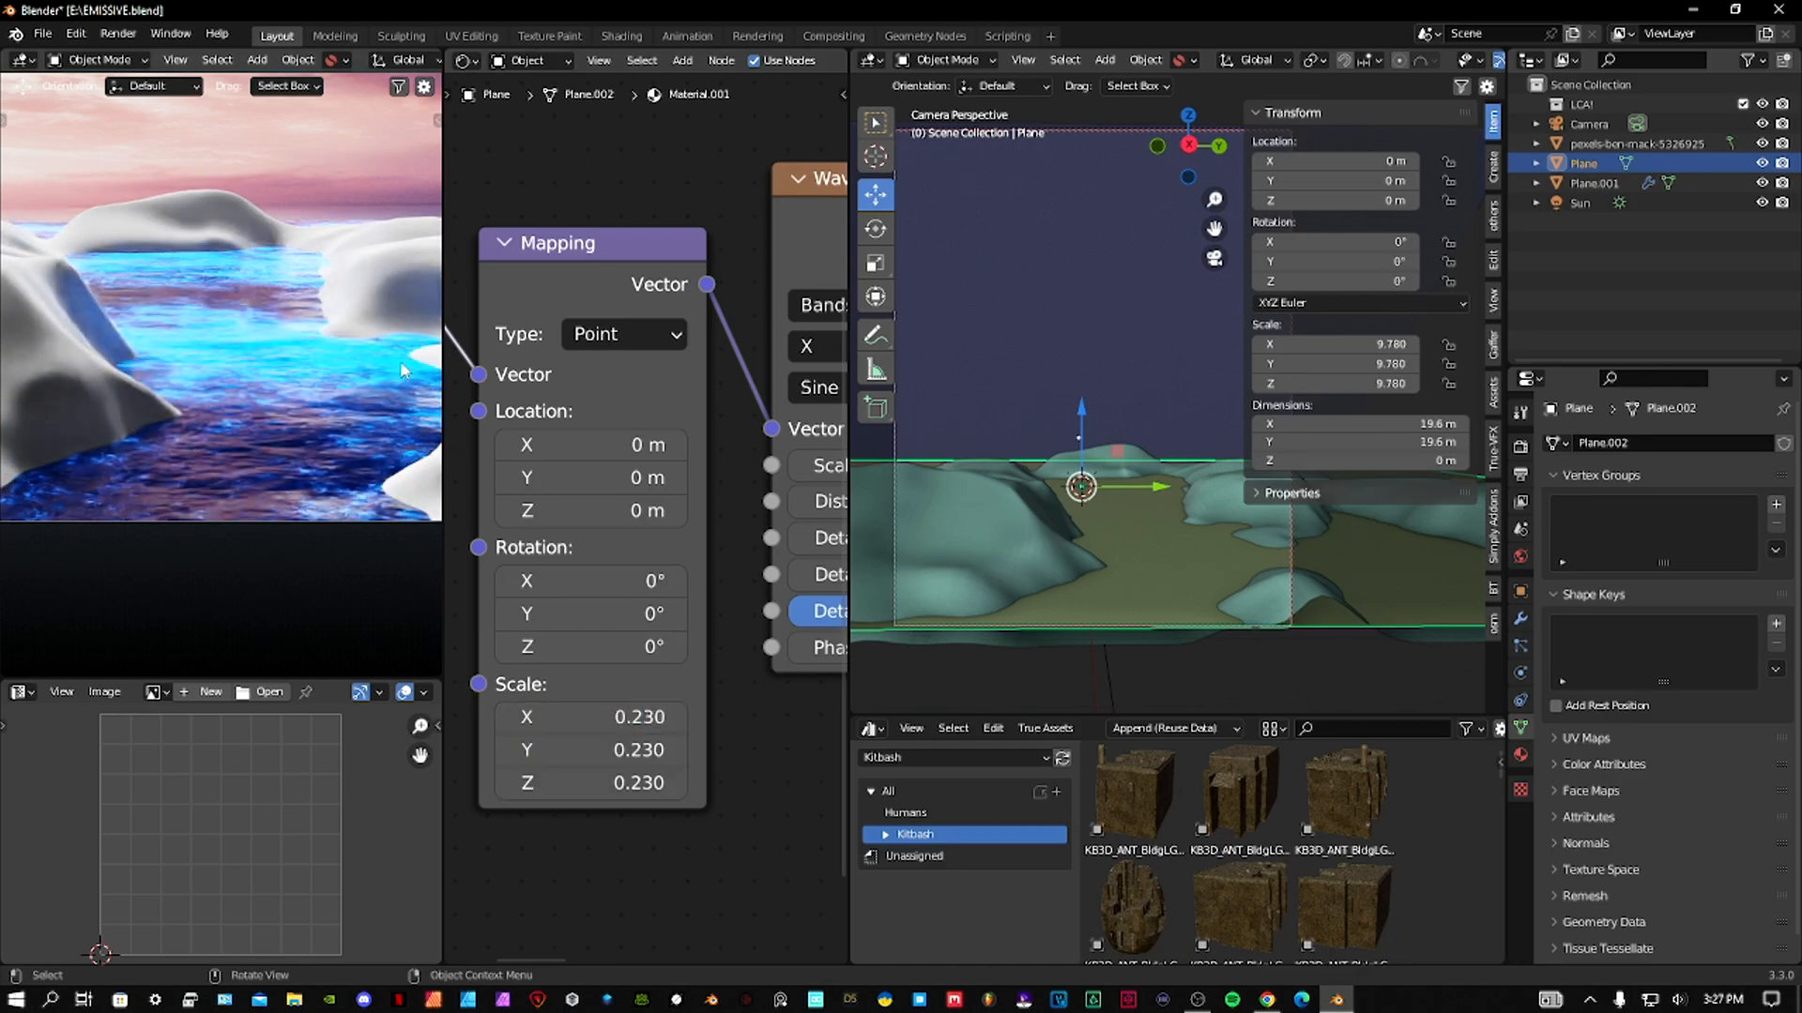
{"action": "scroll", "coordinate": [384, 363], "scroll_direction": "down", "scroll_amount": 2}
{"action": "middle_click_drag", "start_coordinate": [293, 346], "coordinate": [284, 435], "text": "shift"}
Set the Wave Texture's Phase Offset to 1.540.
{"action": "middle_click_drag", "start_coordinate": [696, 466], "coordinate": [456, 367]}
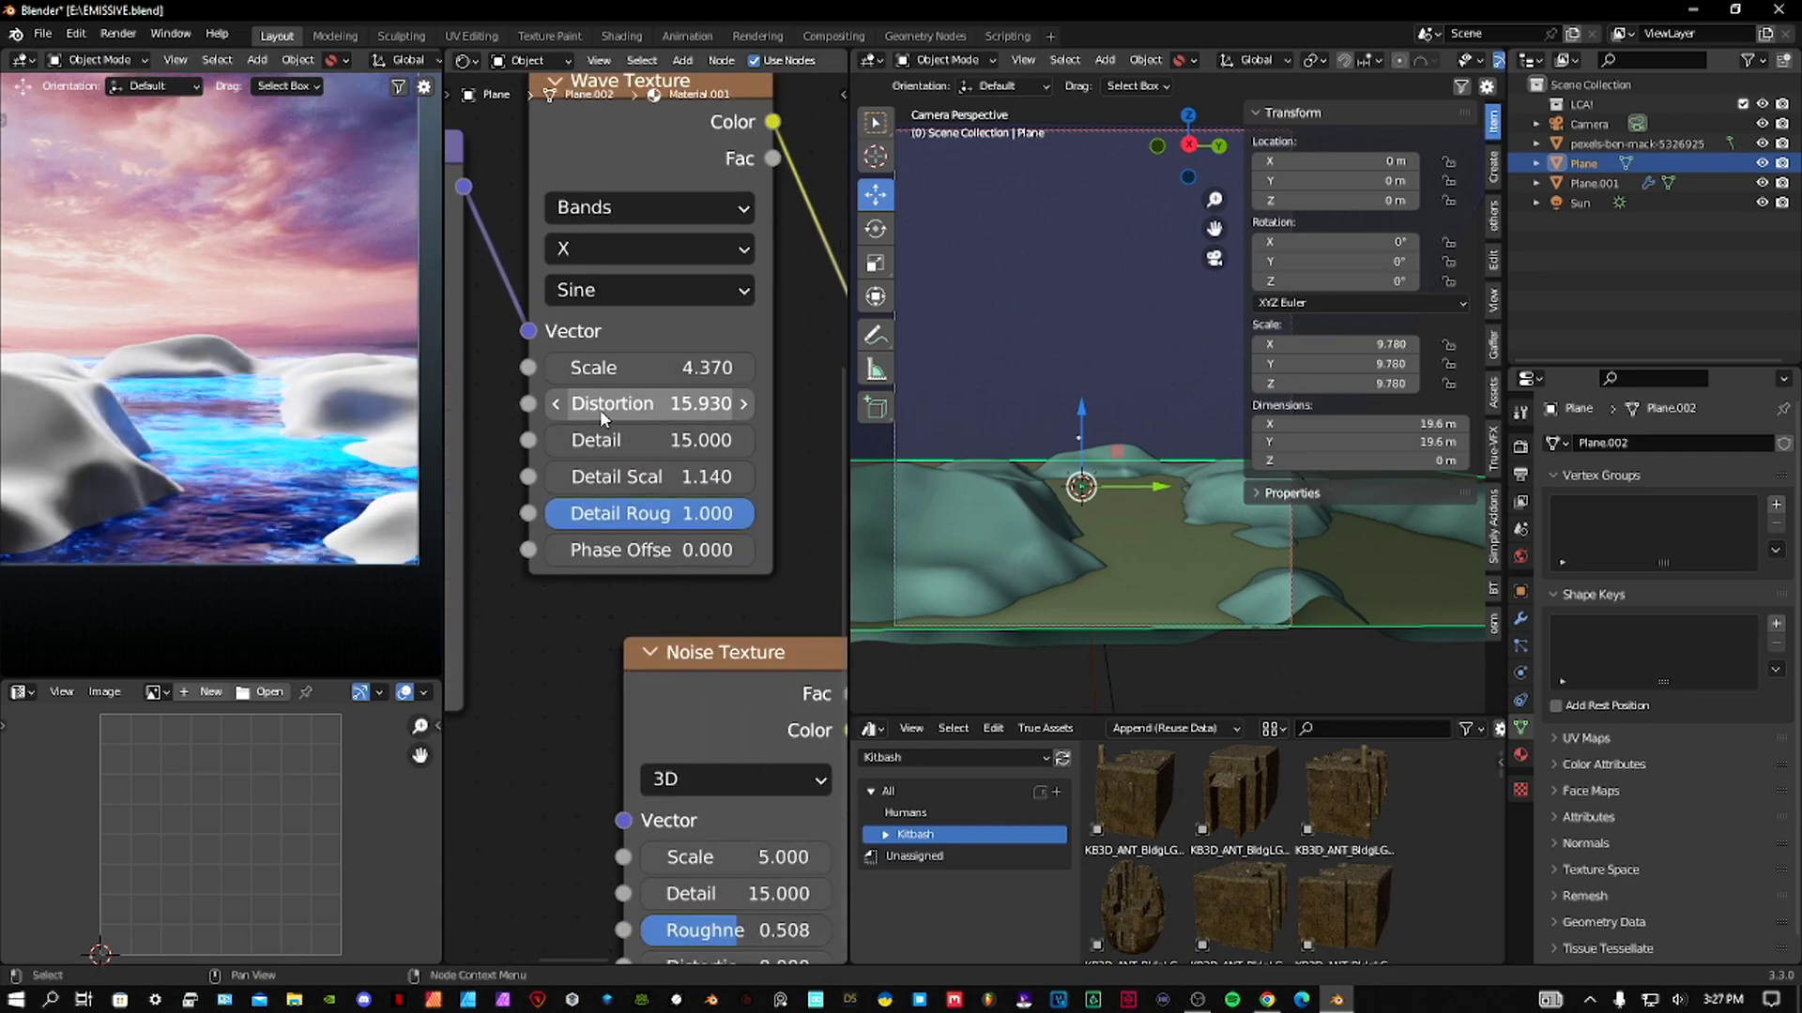
{"action": "middle_click_drag", "start_coordinate": [593, 403], "coordinate": [560, 401]}
{"action": "left_click_drag", "start_coordinate": [619, 547], "coordinate": [761, 547]}
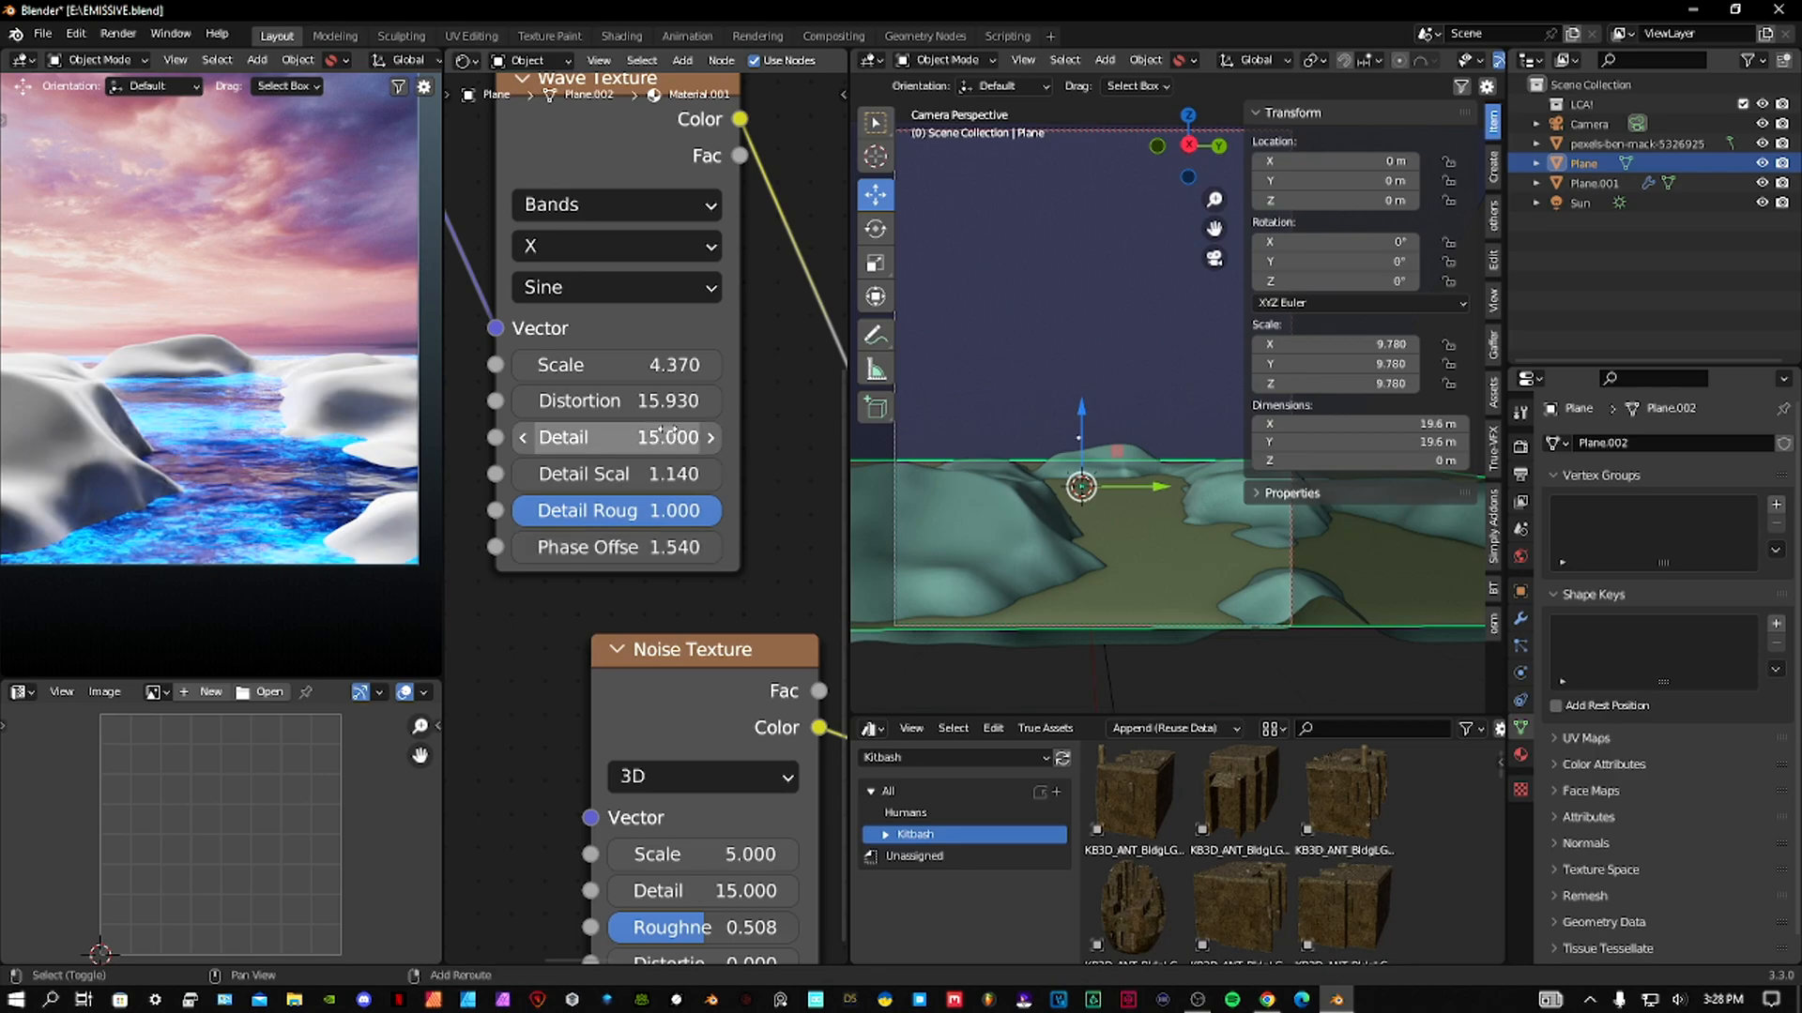
Set the Mapping node's rotation to X 1.12°, Y -0.63°, Z -7.18° and its Z location to 0.56 m.
{"action": "middle_click_drag", "start_coordinate": [548, 403], "coordinate": [826, 392]}
{"action": "left_click_drag", "start_coordinate": [638, 535], "coordinate": [627, 469]}
{"action": "left_click_drag", "start_coordinate": [645, 399], "coordinate": [675, 399]}
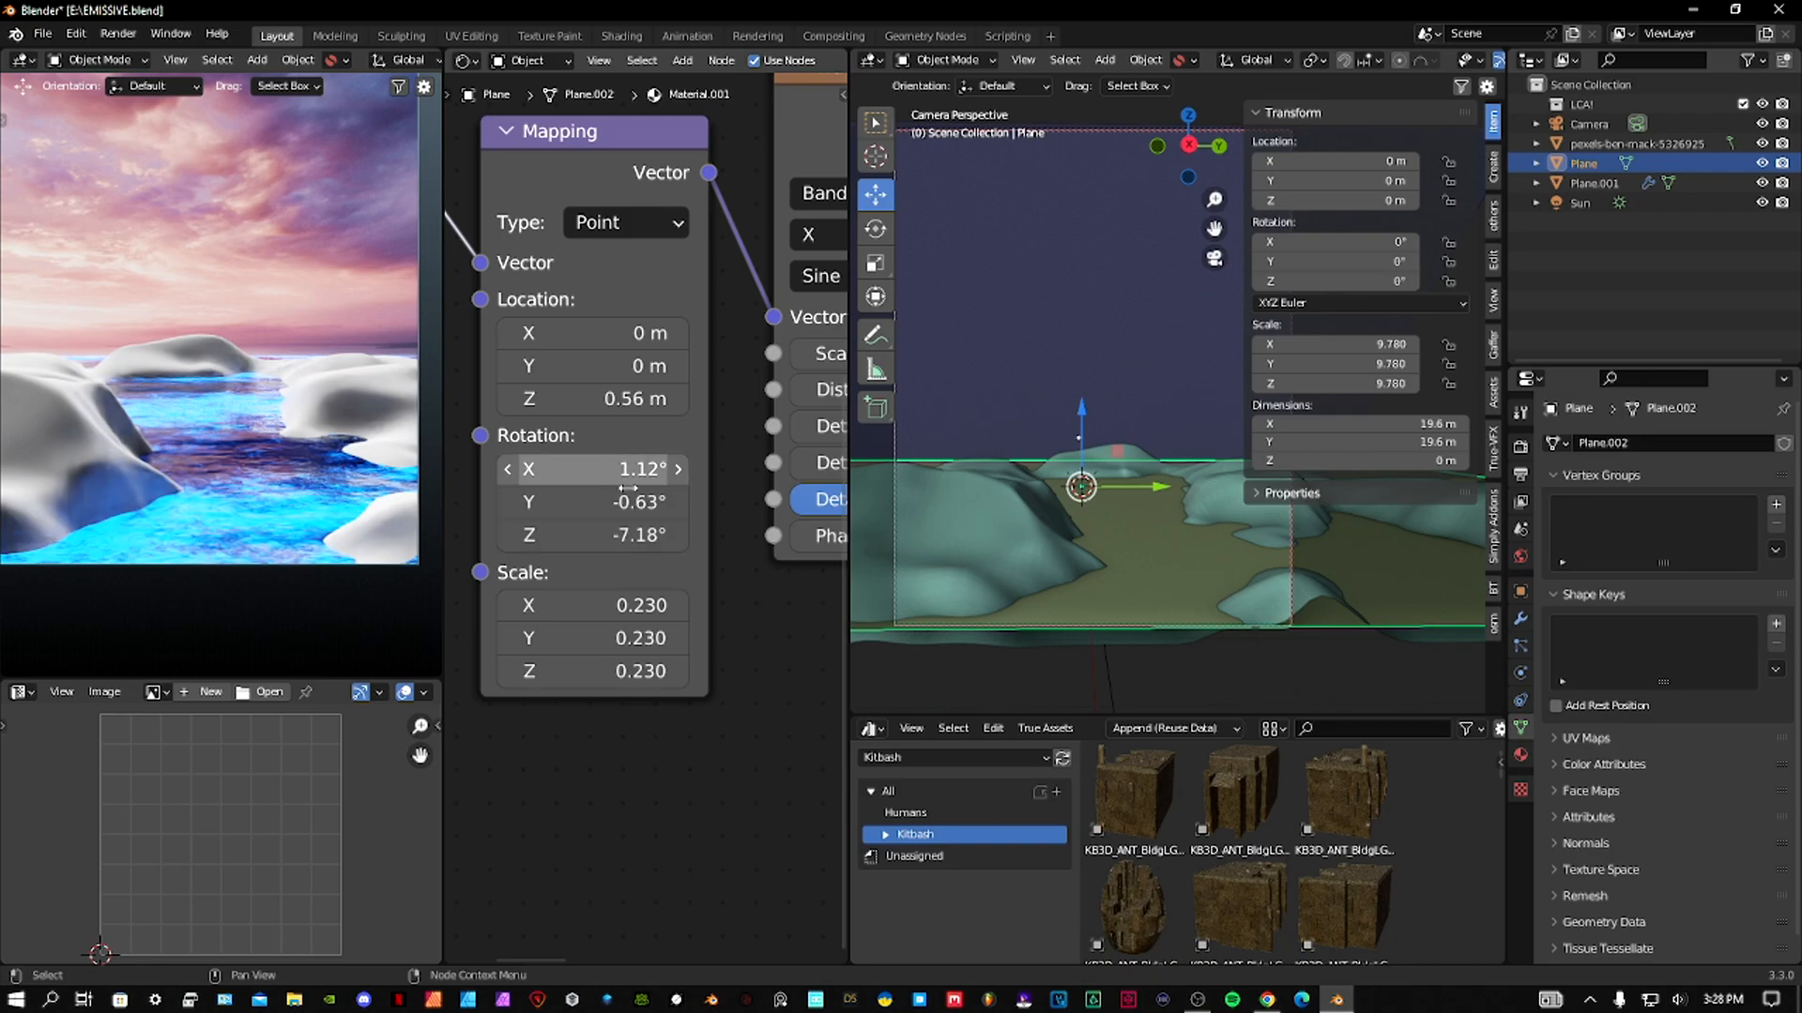
Set the water material's Bump node strength to 1.000.
{"action": "middle_click_drag", "start_coordinate": [737, 573], "coordinate": [626, 582]}
{"action": "scroll", "coordinate": [711, 532], "scroll_direction": "down", "scroll_amount": 3}
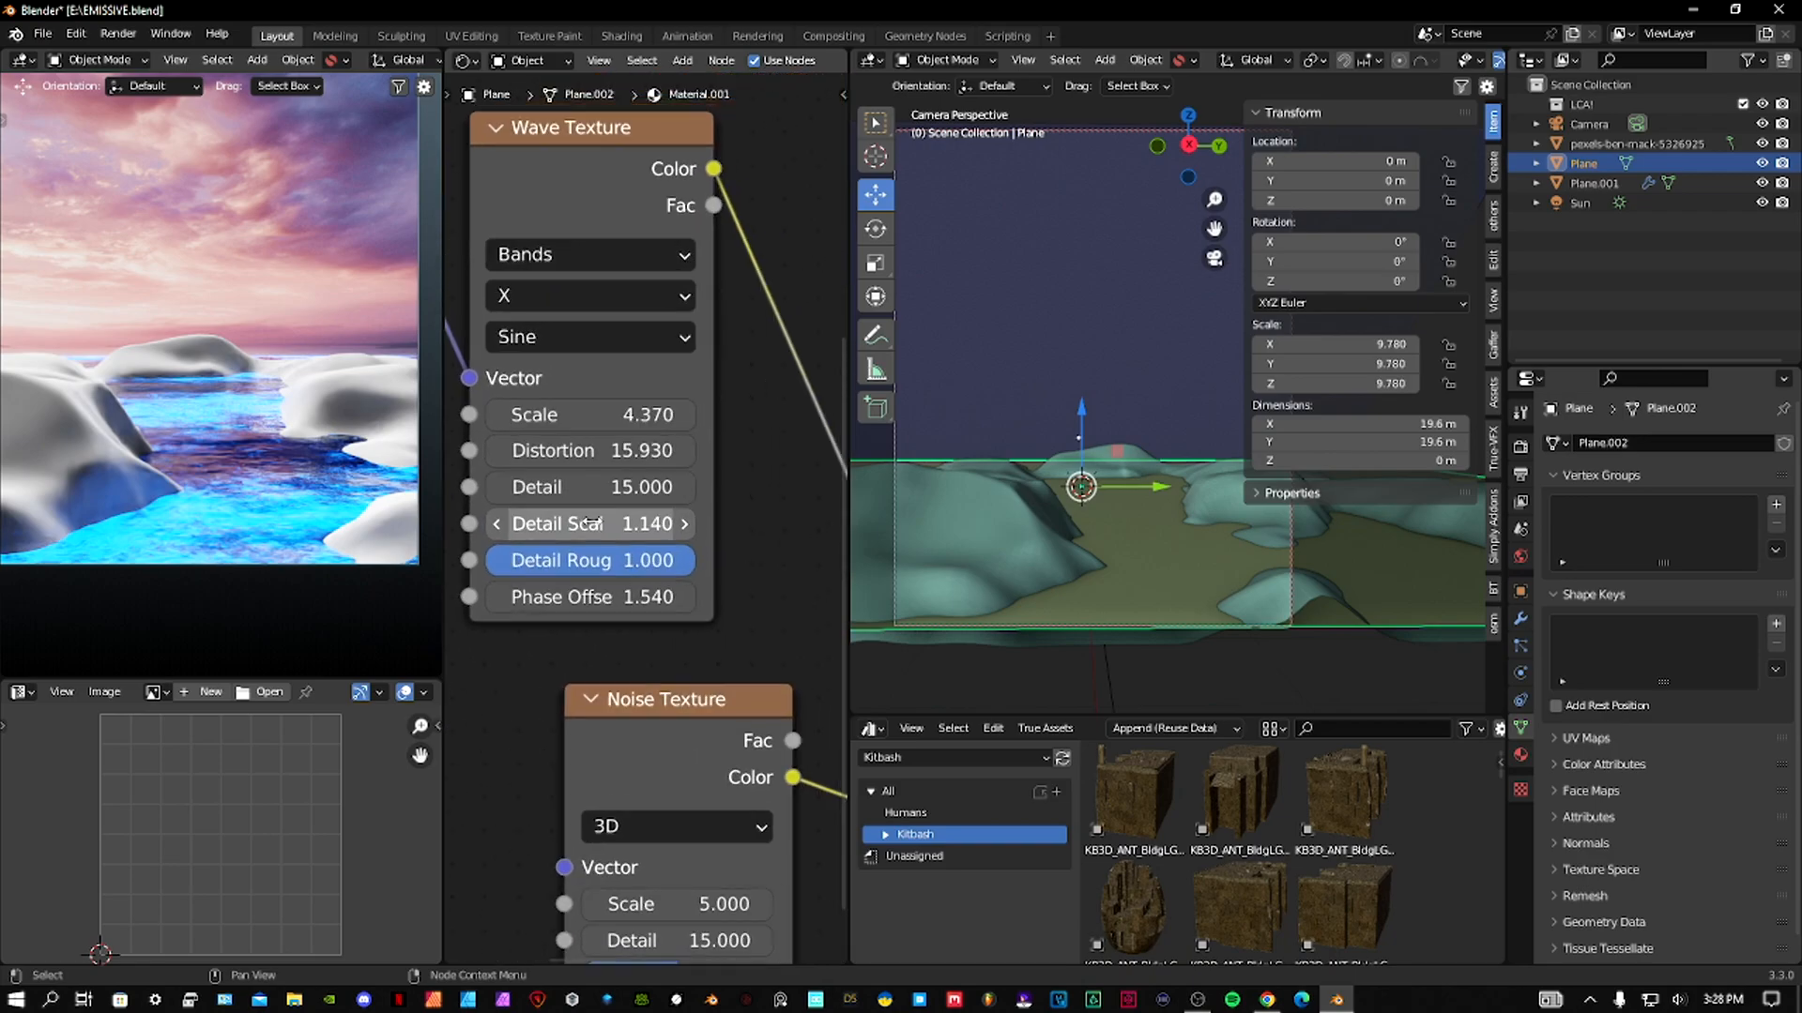
{"action": "scroll", "coordinate": [713, 374], "scroll_direction": "down", "scroll_amount": 2}
{"action": "middle_click_drag", "start_coordinate": [720, 406], "coordinate": [639, 394]}
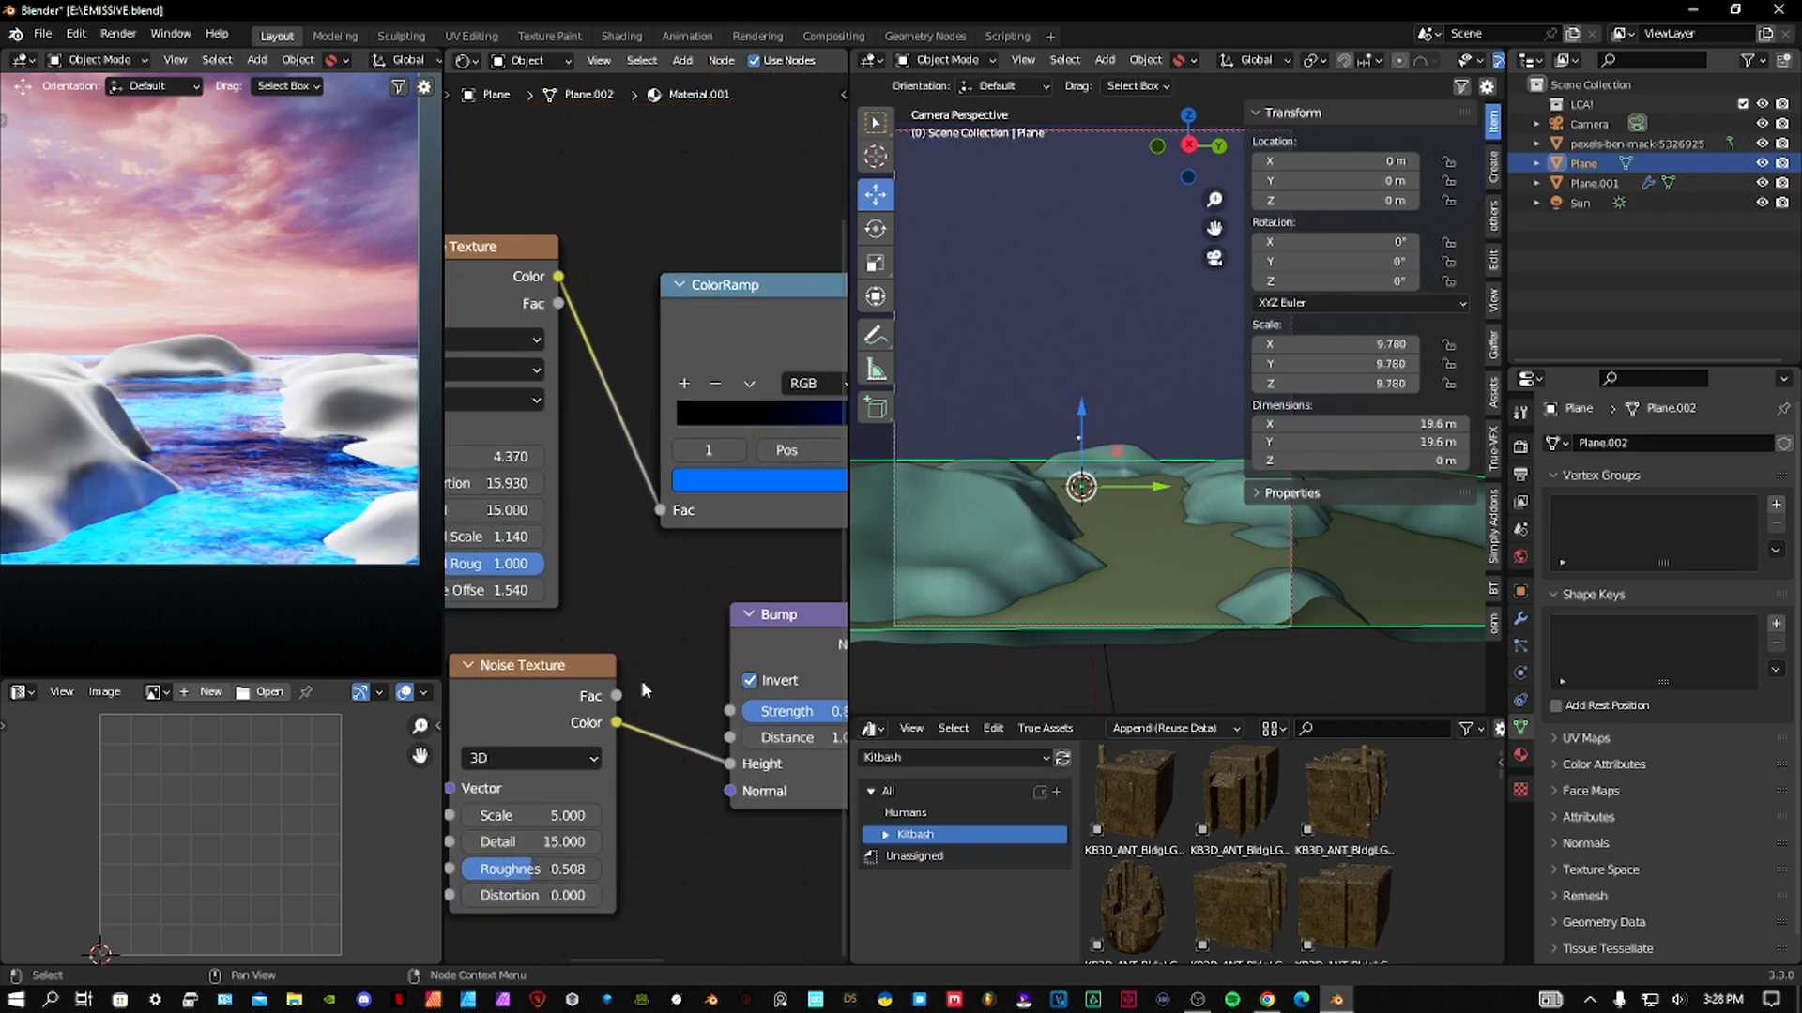
{"action": "middle_click_drag", "start_coordinate": [645, 761], "coordinate": [609, 629]}
{"action": "middle_click_drag", "start_coordinate": [719, 591], "coordinate": [617, 597]}
{"action": "mouse_move", "coordinate": [713, 588]}
{"action": "left_mouse_down"}
{"action": "mouse_move", "coordinate": [685, 588]}
{"action": "mouse_move", "coordinate": [743, 587]}
{"action": "left_mouse_up"}
{"action": "middle_click_drag", "start_coordinate": [691, 433], "coordinate": [664, 459]}
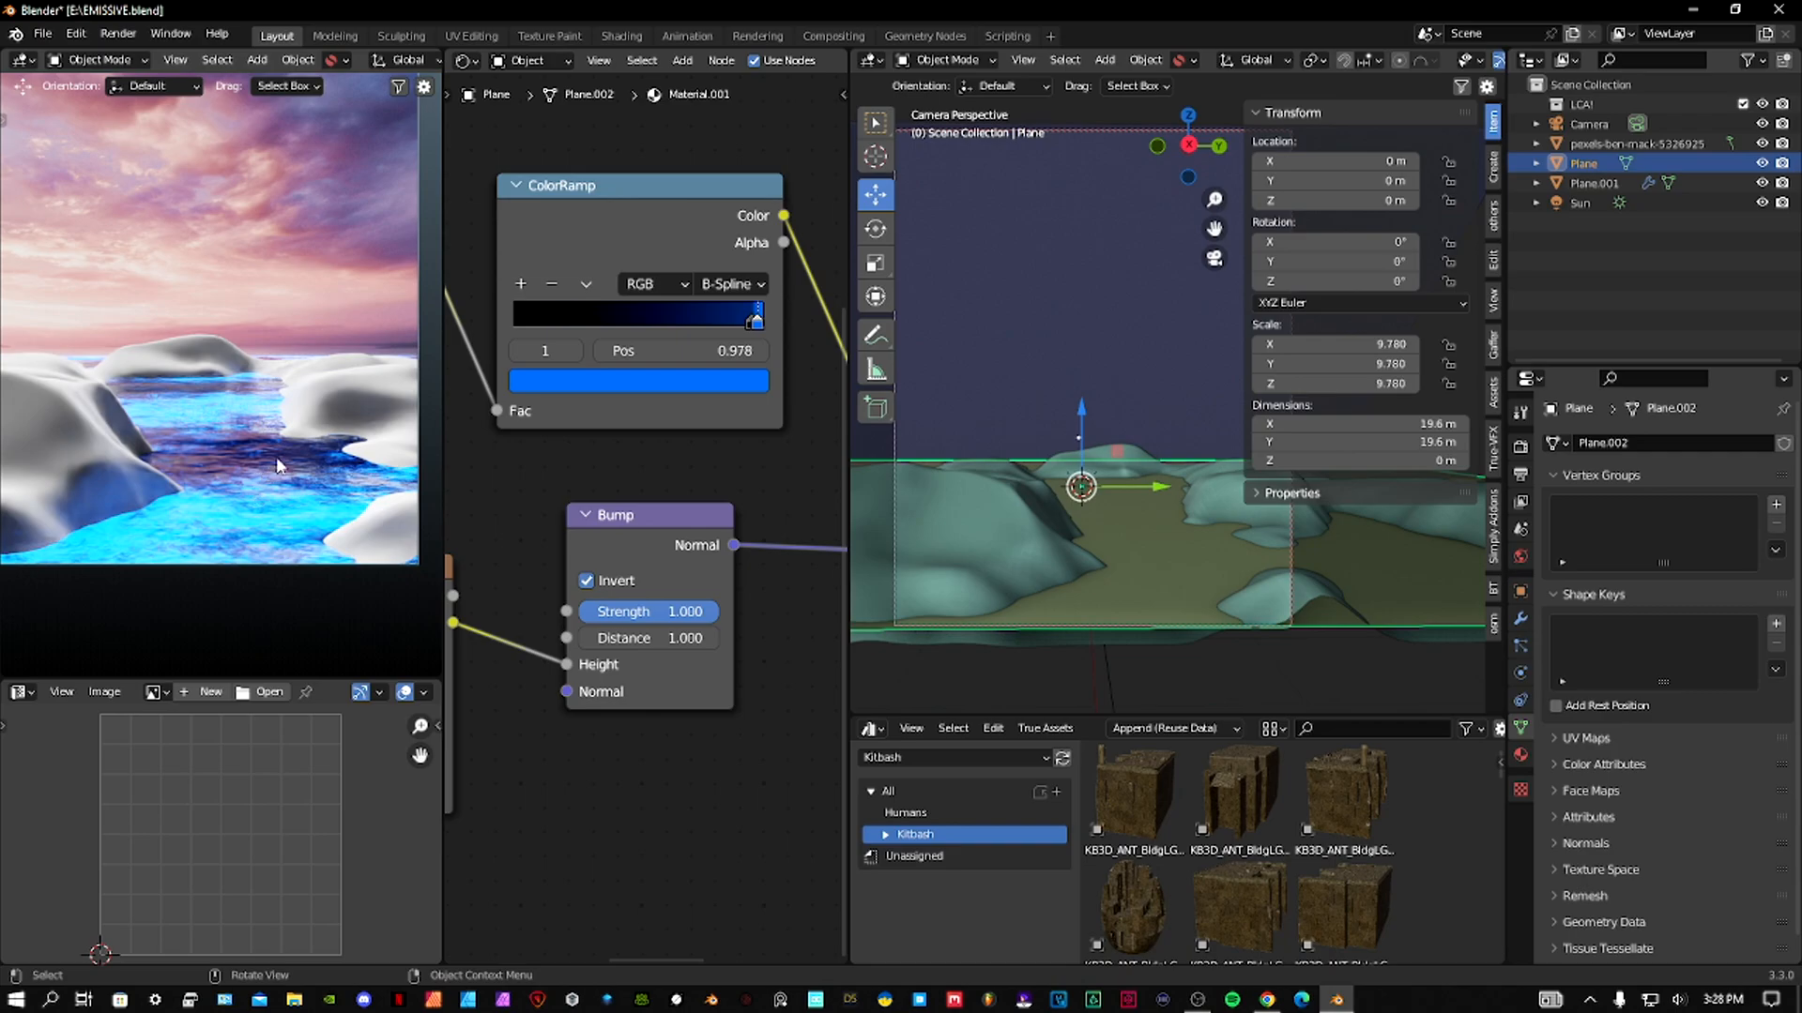
Lower the Alpha of the water's Principled BSDF to 0.836.
{"action": "middle_click_drag", "start_coordinate": [816, 528], "coordinate": [572, 514]}
{"action": "scroll", "coordinate": [657, 507], "scroll_direction": "down", "scroll_amount": 4}
{"action": "middle_click_drag", "start_coordinate": [758, 503], "coordinate": [644, 536]}
{"action": "scroll", "coordinate": [745, 521], "scroll_direction": "up", "scroll_amount": 5}
{"action": "left_click_drag", "start_coordinate": [725, 526], "coordinate": [679, 525]}
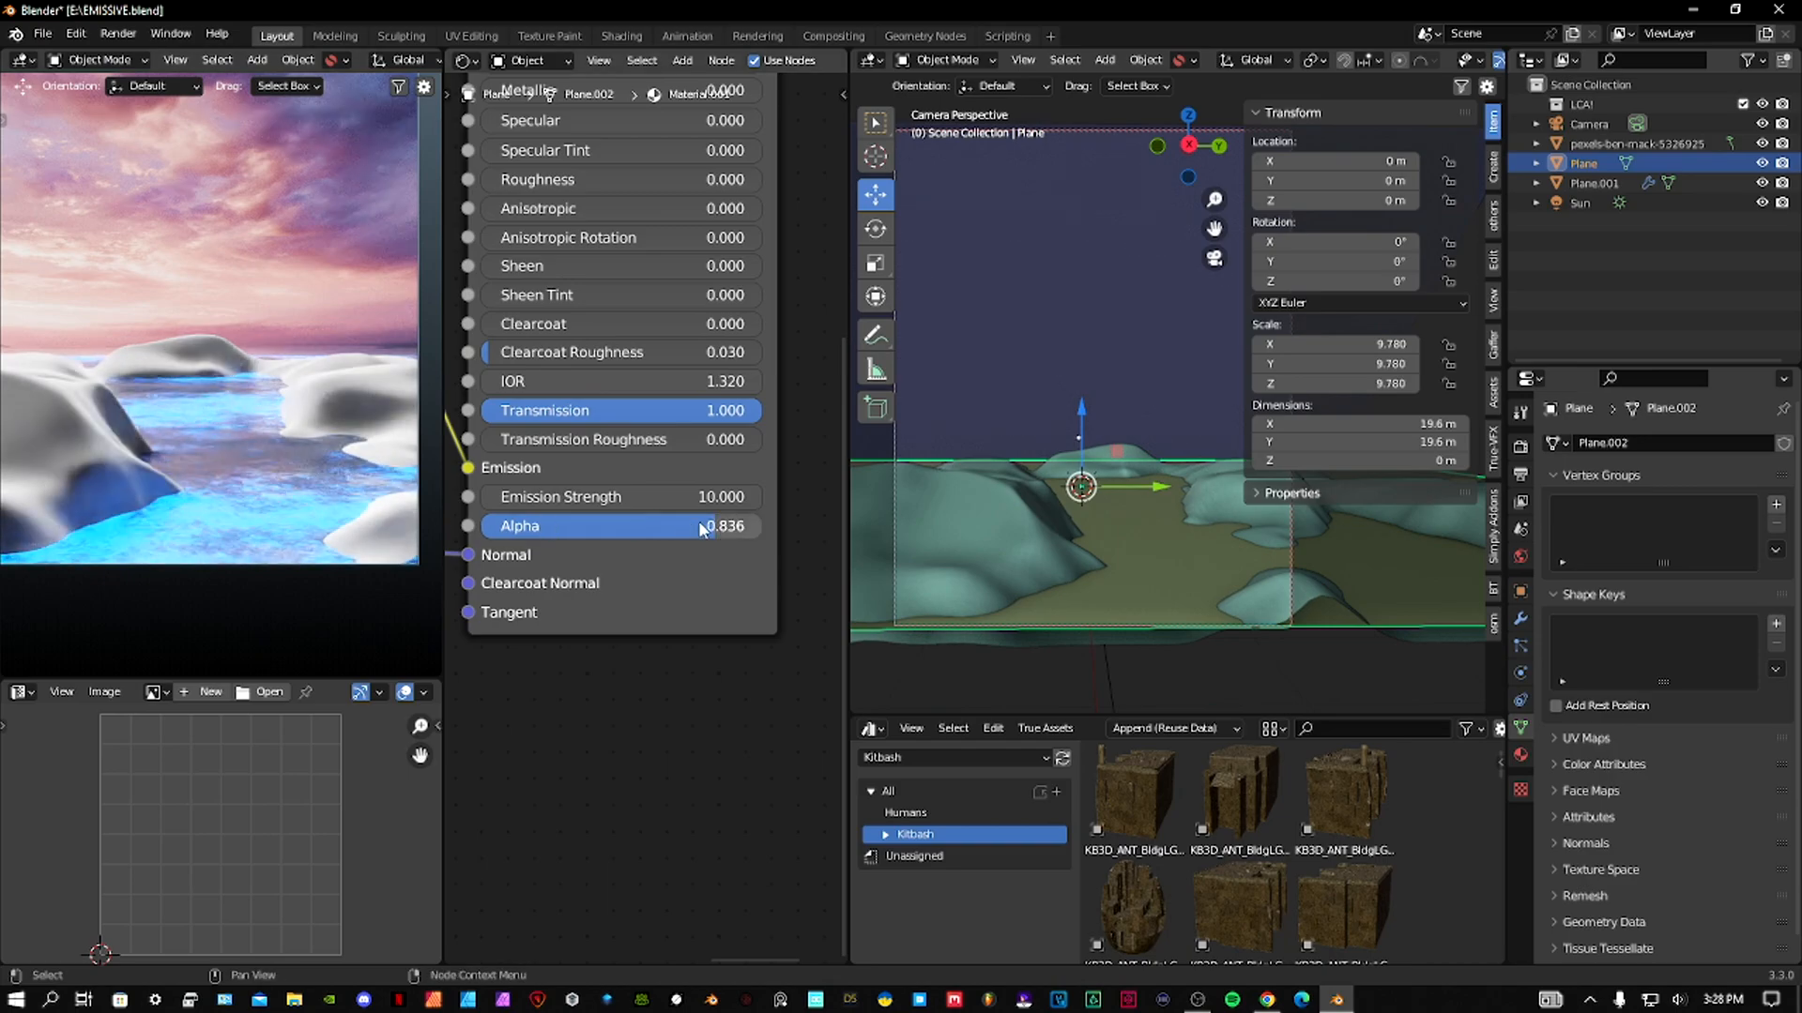
Select the sculpted rock terrain Plane.001 and give it a new material.
{"action": "left_click", "coordinate": [1006, 502]}
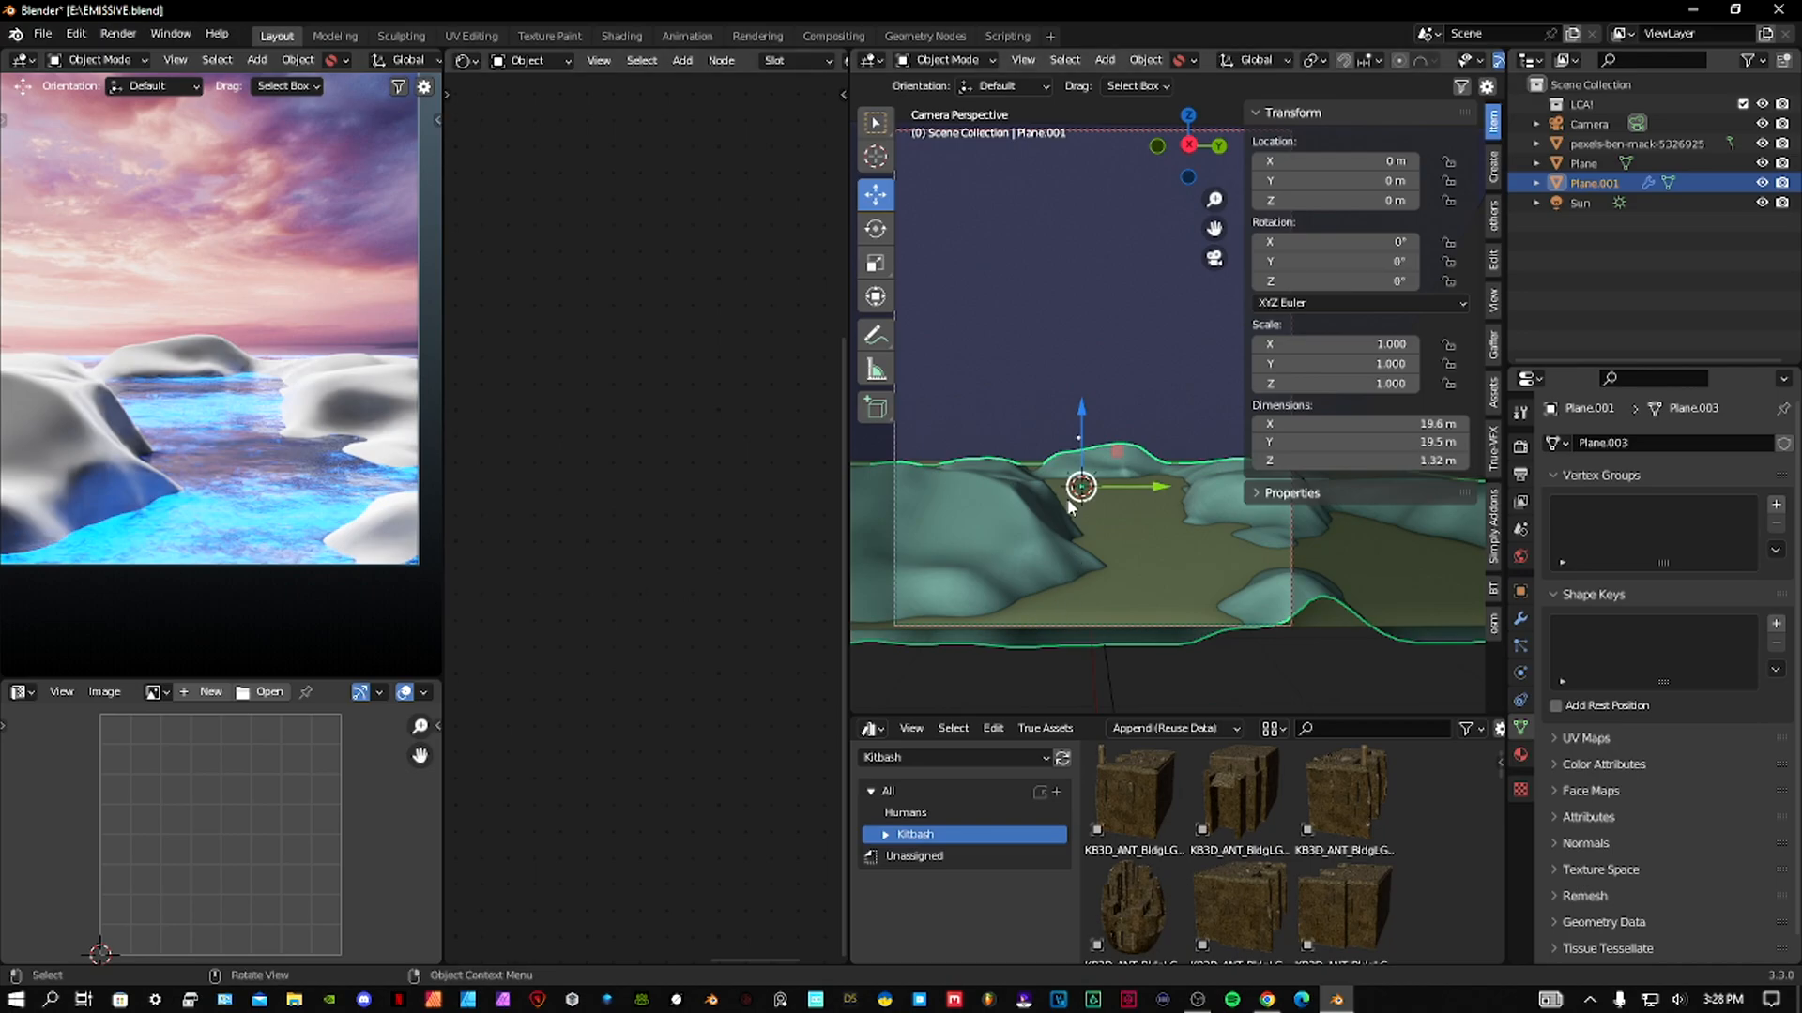
{"action": "left_click", "coordinate": [1516, 754]}
{"action": "left_click", "coordinate": [1674, 522]}
{"action": "scroll", "coordinate": [616, 460], "scroll_direction": "up", "scroll_amount": 2}
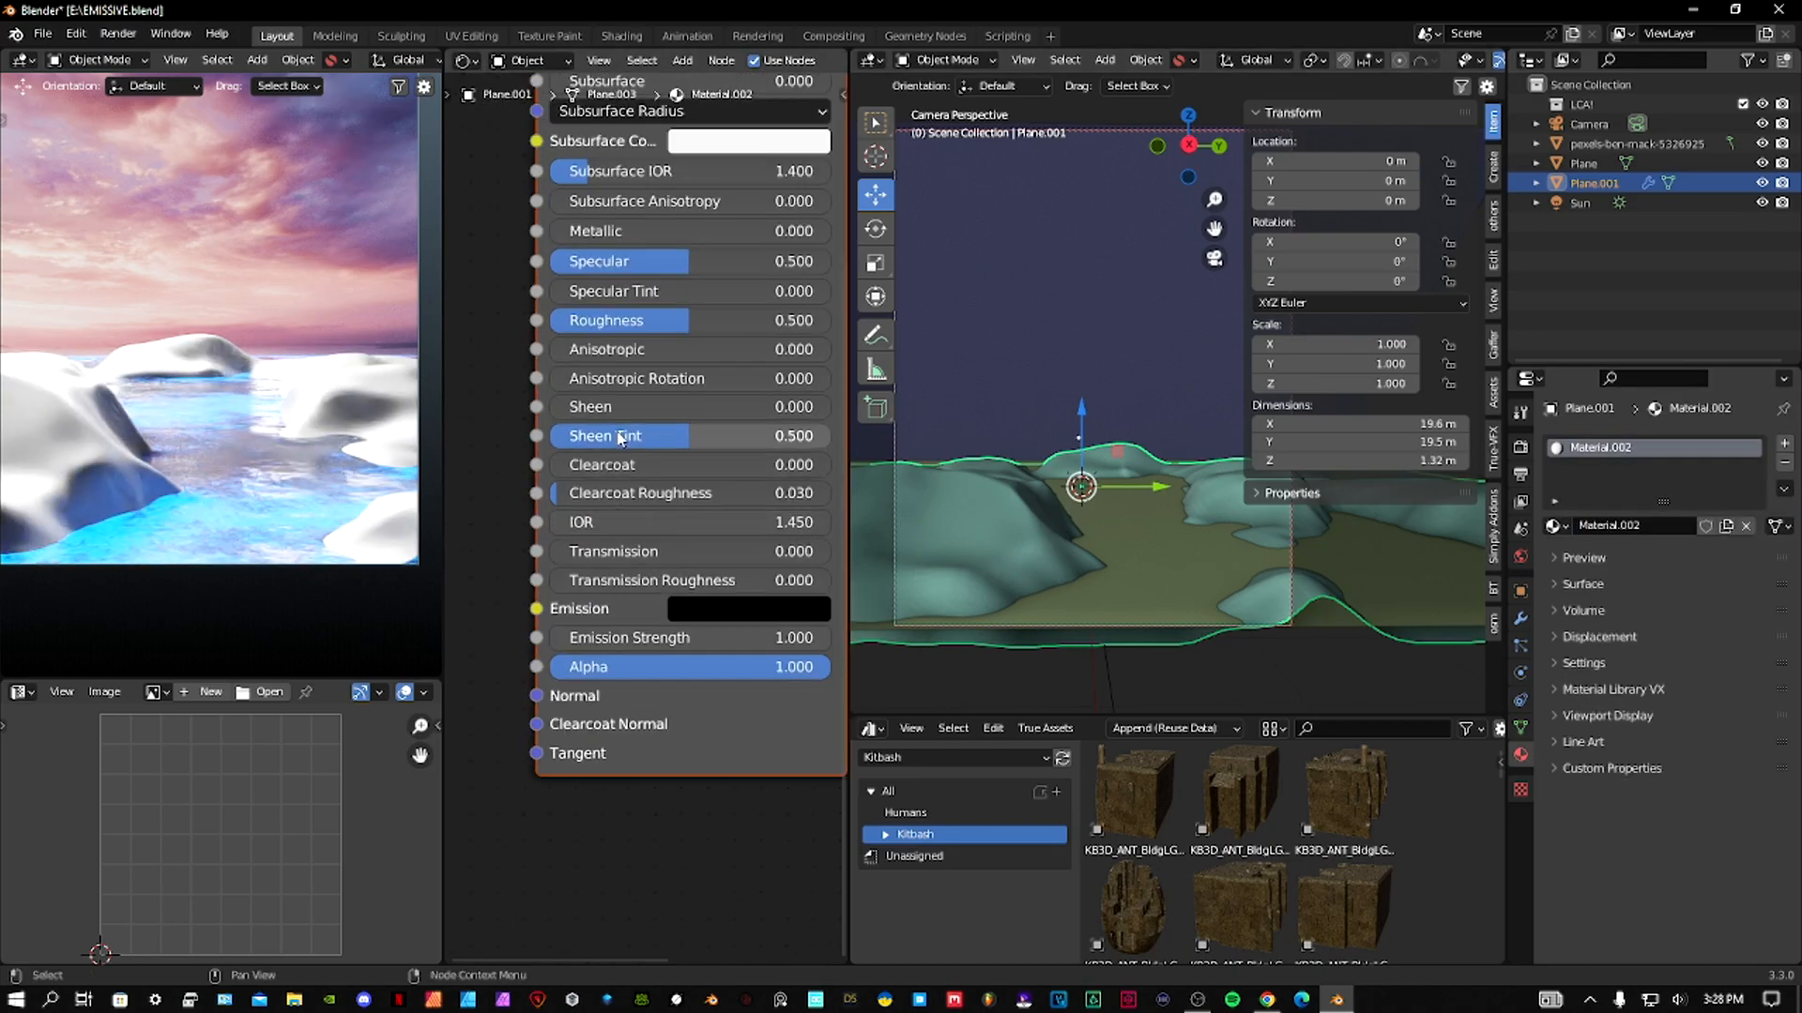
{"action": "scroll", "coordinate": [586, 501], "scroll_direction": "down", "scroll_amount": 2}
Start the Principled texture setup on the rock shader and browse the Quixel surface folder, checking the concrete displacement set.
{"action": "left_click", "coordinate": [647, 242]}
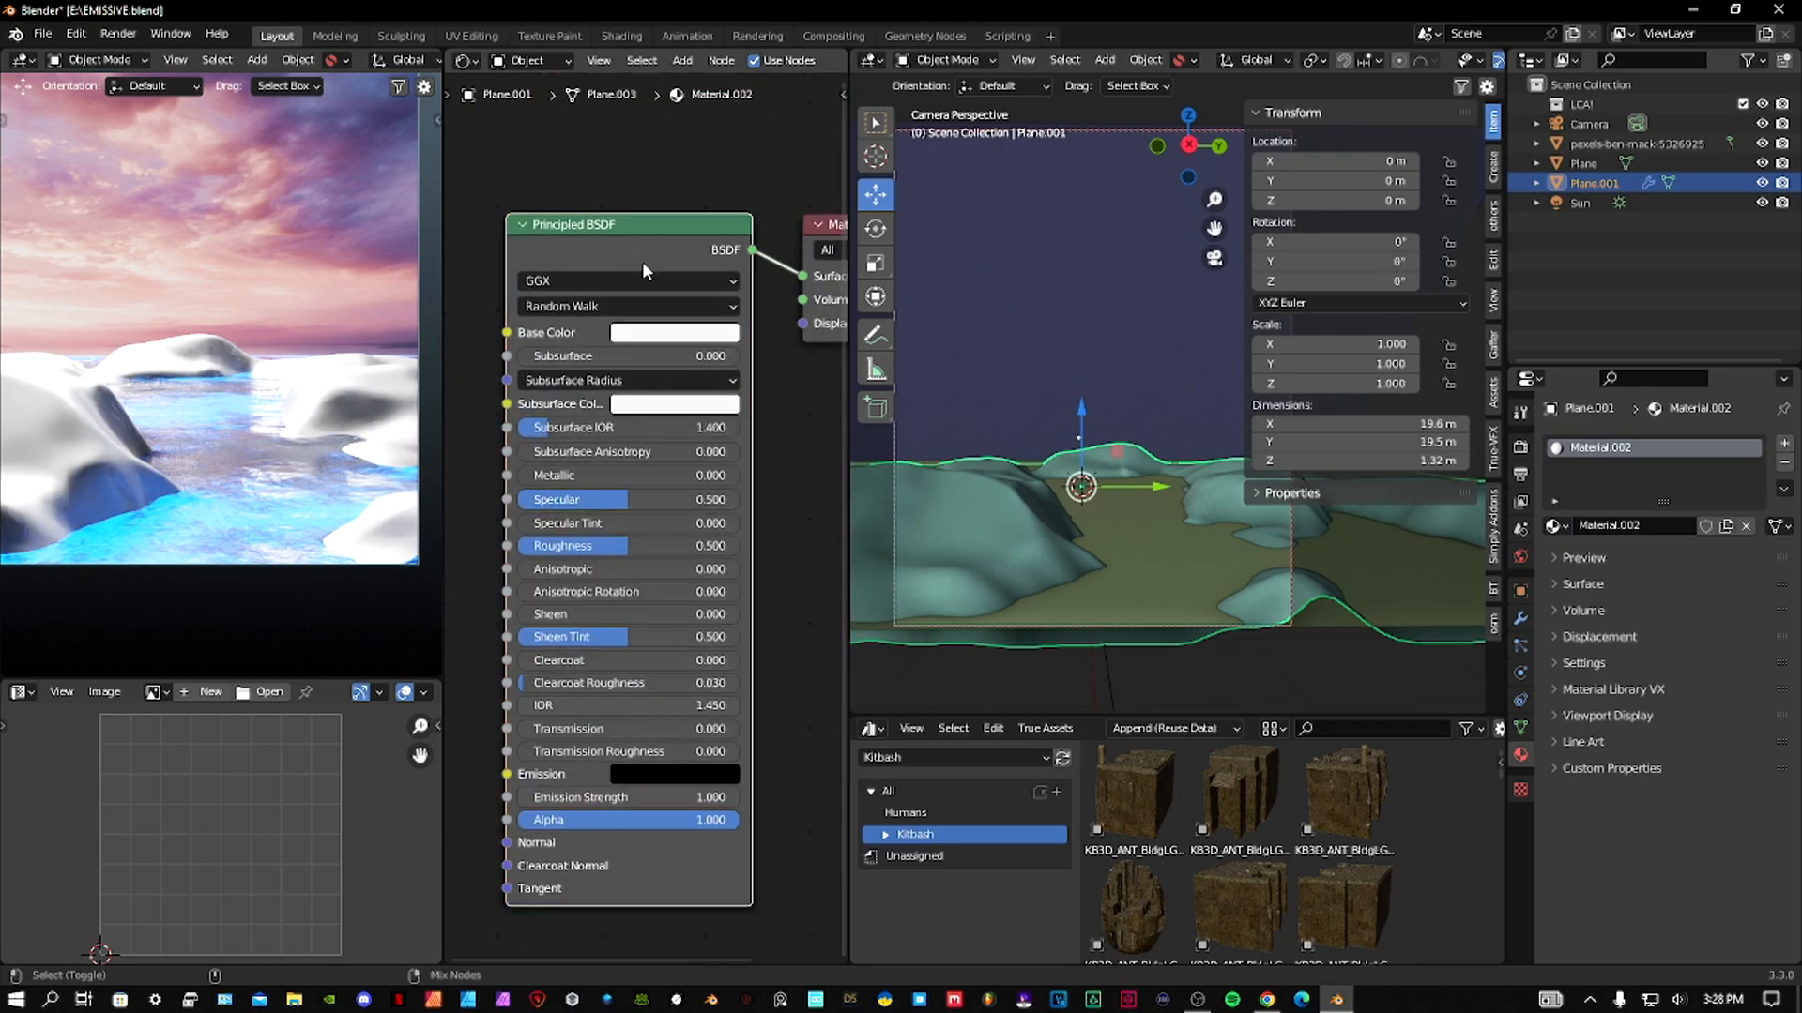
{"action": "key", "text": "ctrl+shift+t"}
{"action": "left_click", "coordinate": [1340, 212]}
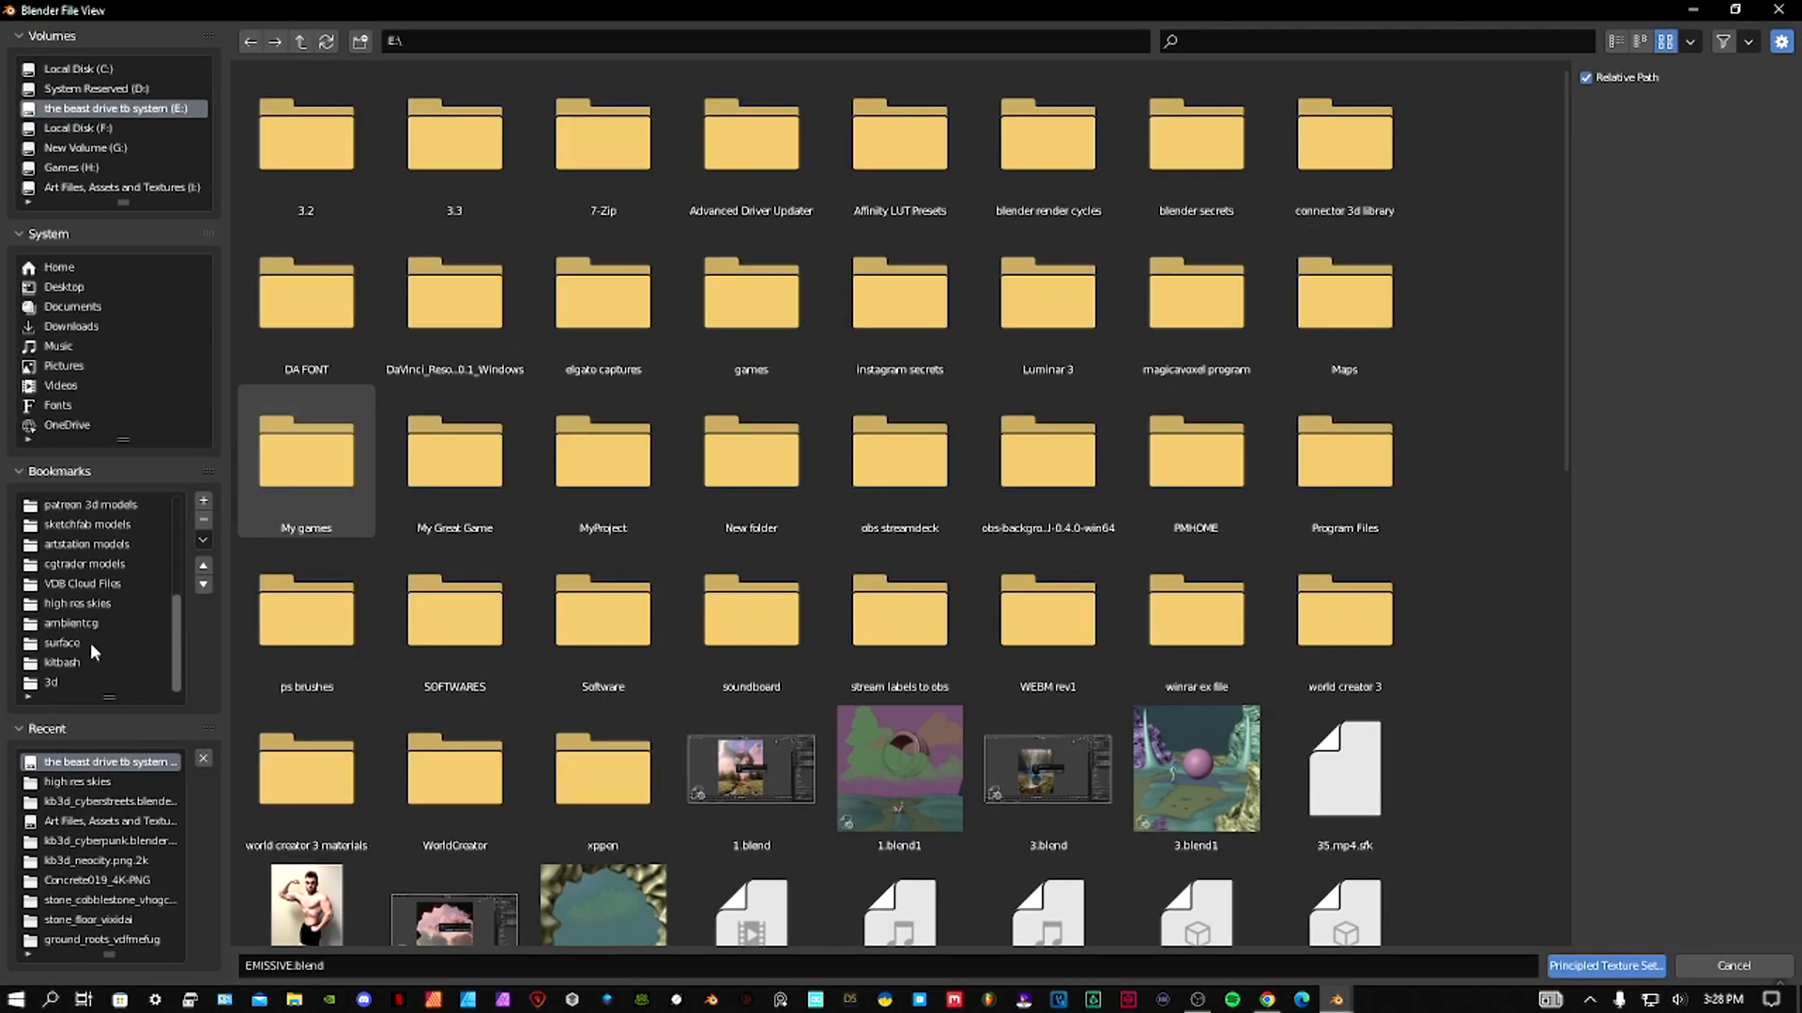
{"action": "left_click", "coordinate": [90, 642]}
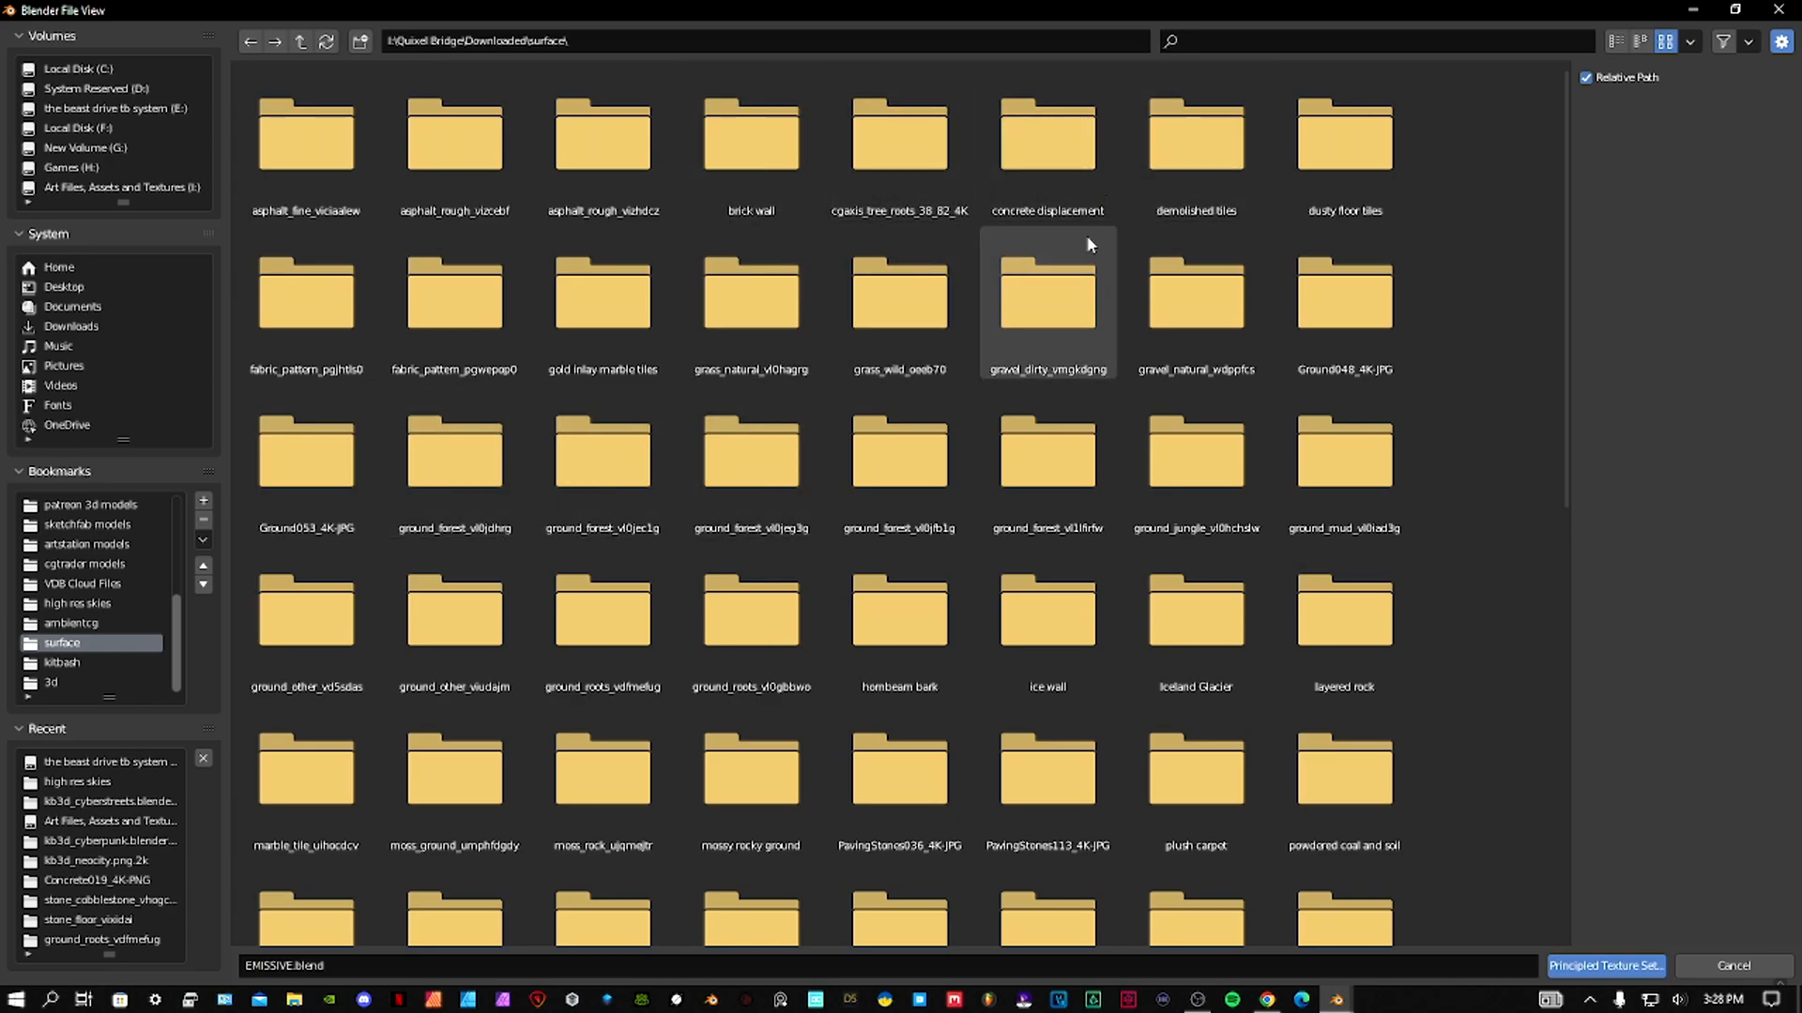
{"action": "double_click", "coordinate": [1043, 191]}
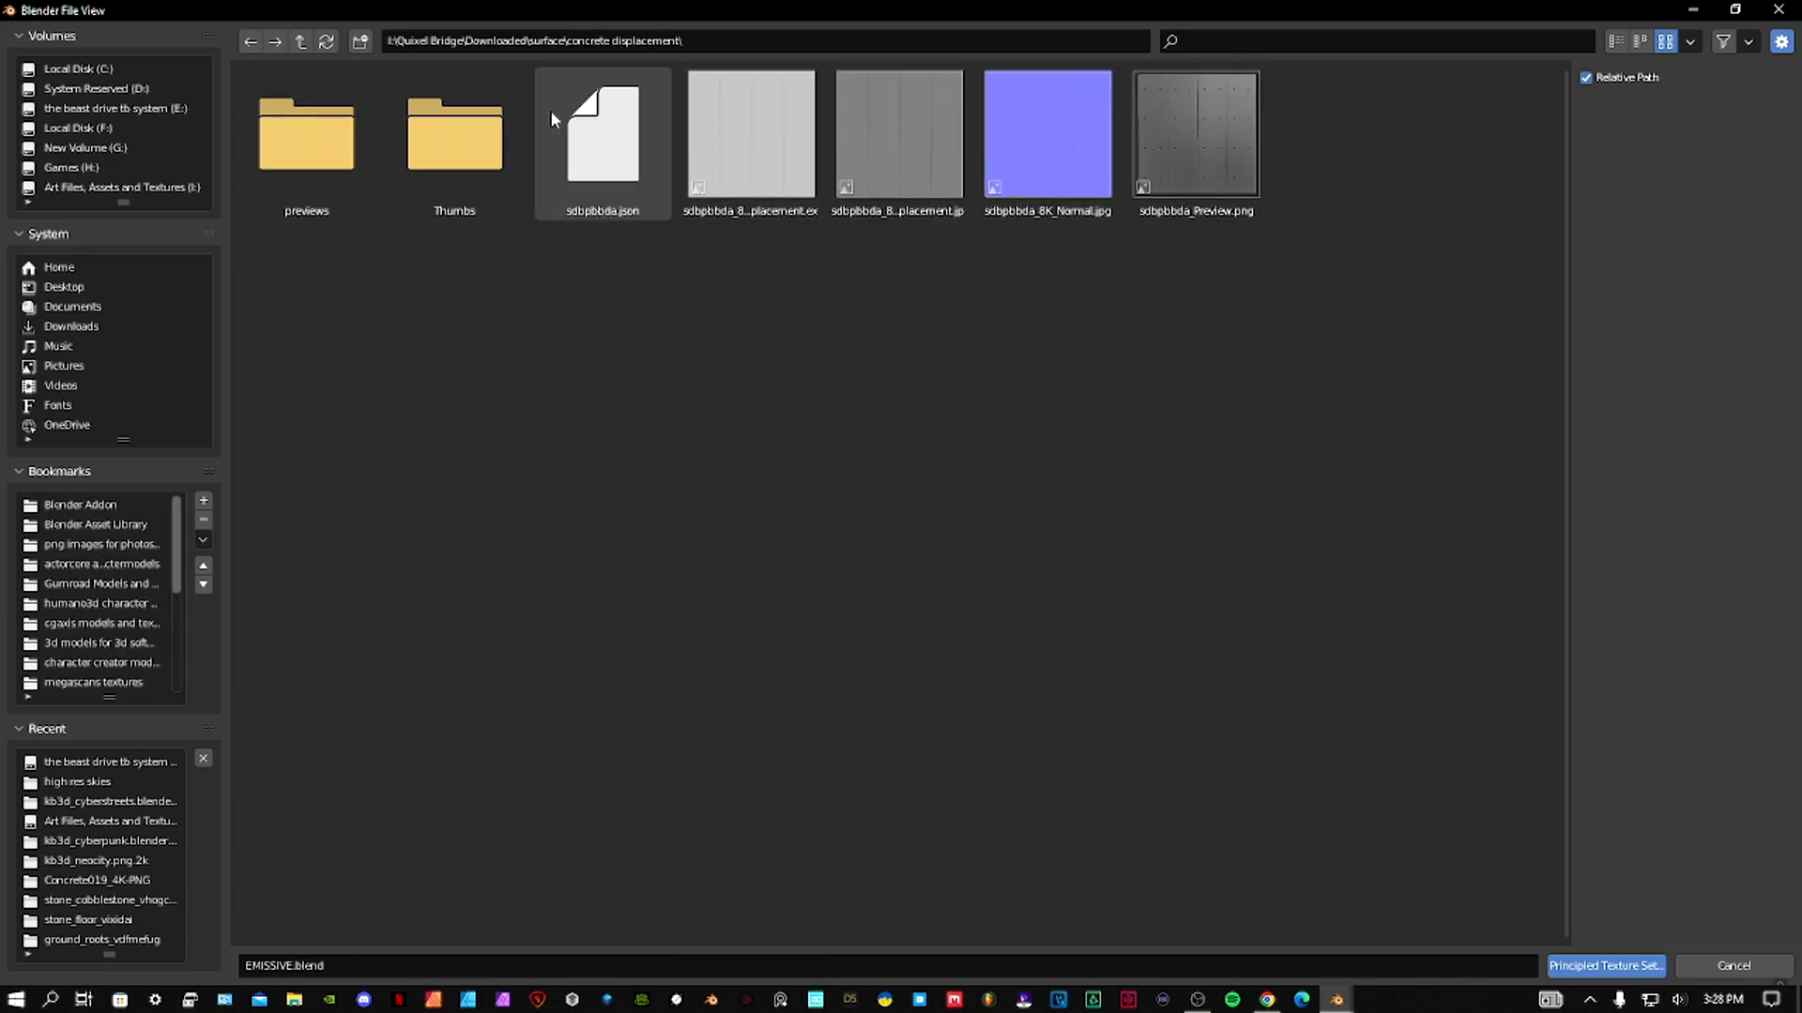
{"action": "left_click", "coordinate": [253, 41]}
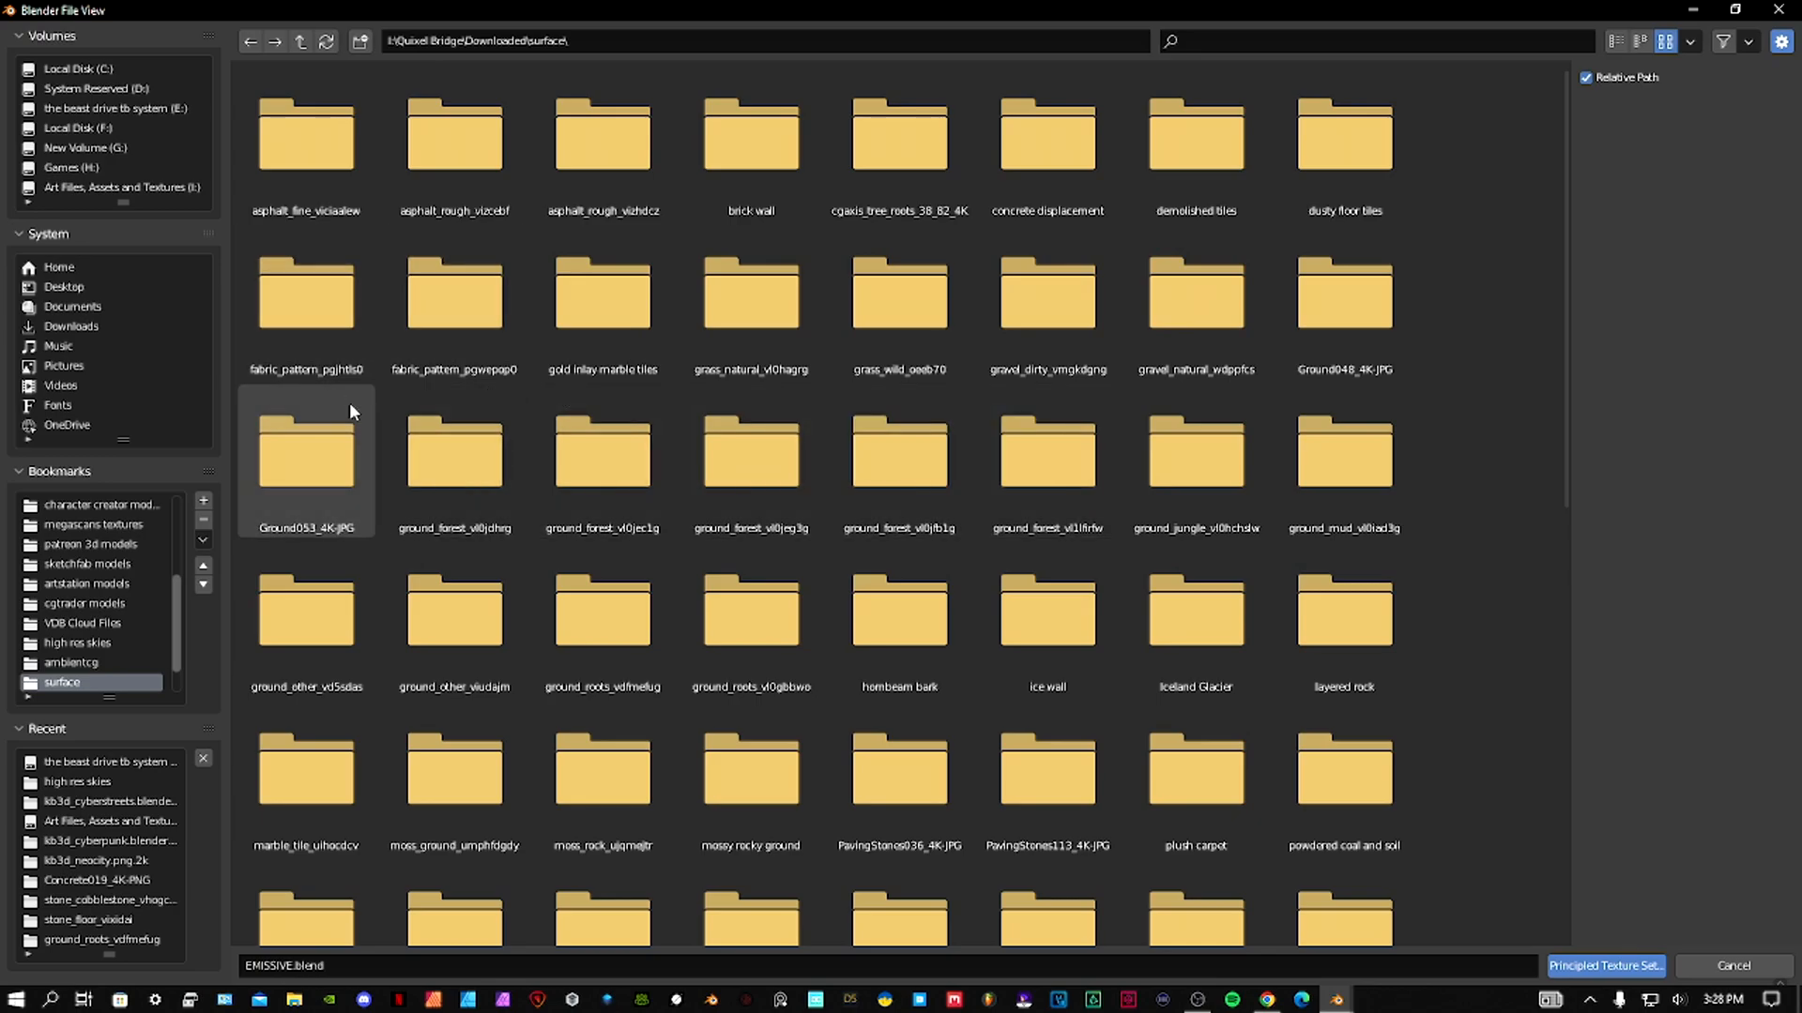
Load the sand_desert_vmkdbaq maps from Albedo through Roughness into the rock material as a Principled texture setup.
{"action": "scroll", "coordinate": [892, 563], "scroll_direction": "down", "scroll_amount": 5}
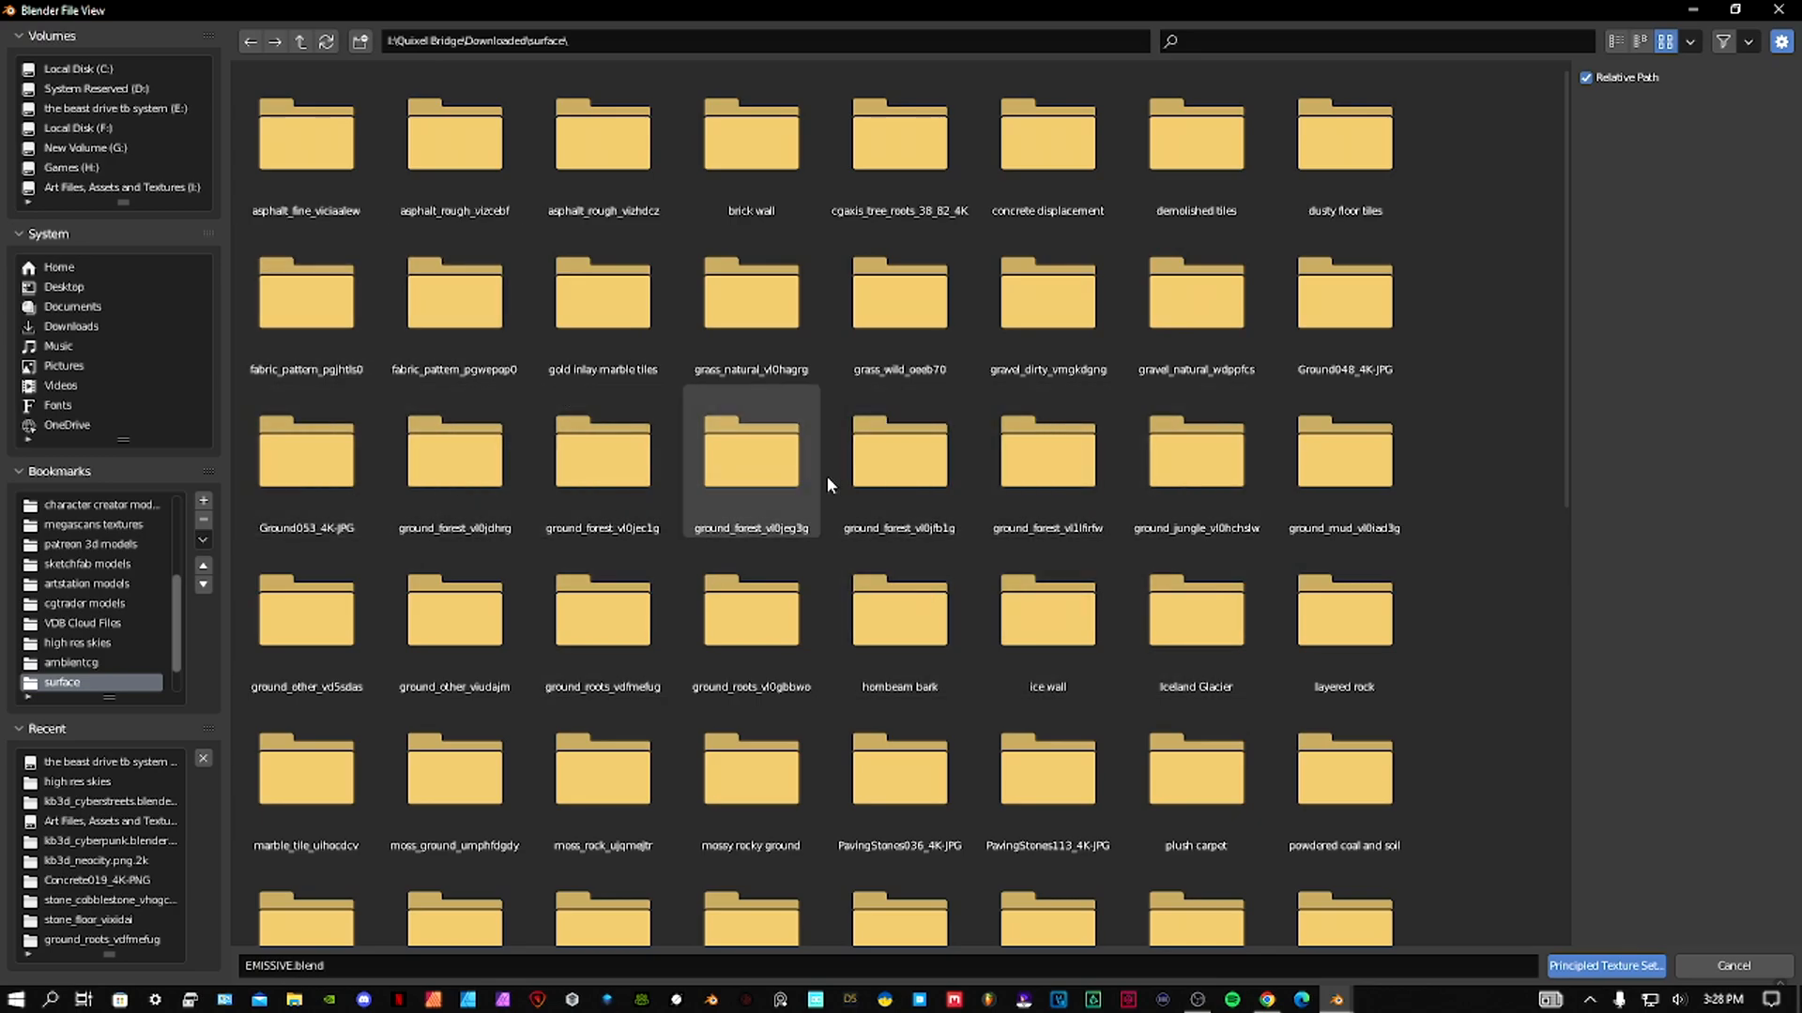
{"action": "double_click", "coordinate": [859, 474]}
{"action": "left_click", "coordinate": [751, 140]}
{"action": "left_click", "coordinate": [397, 289], "text": "shift"}
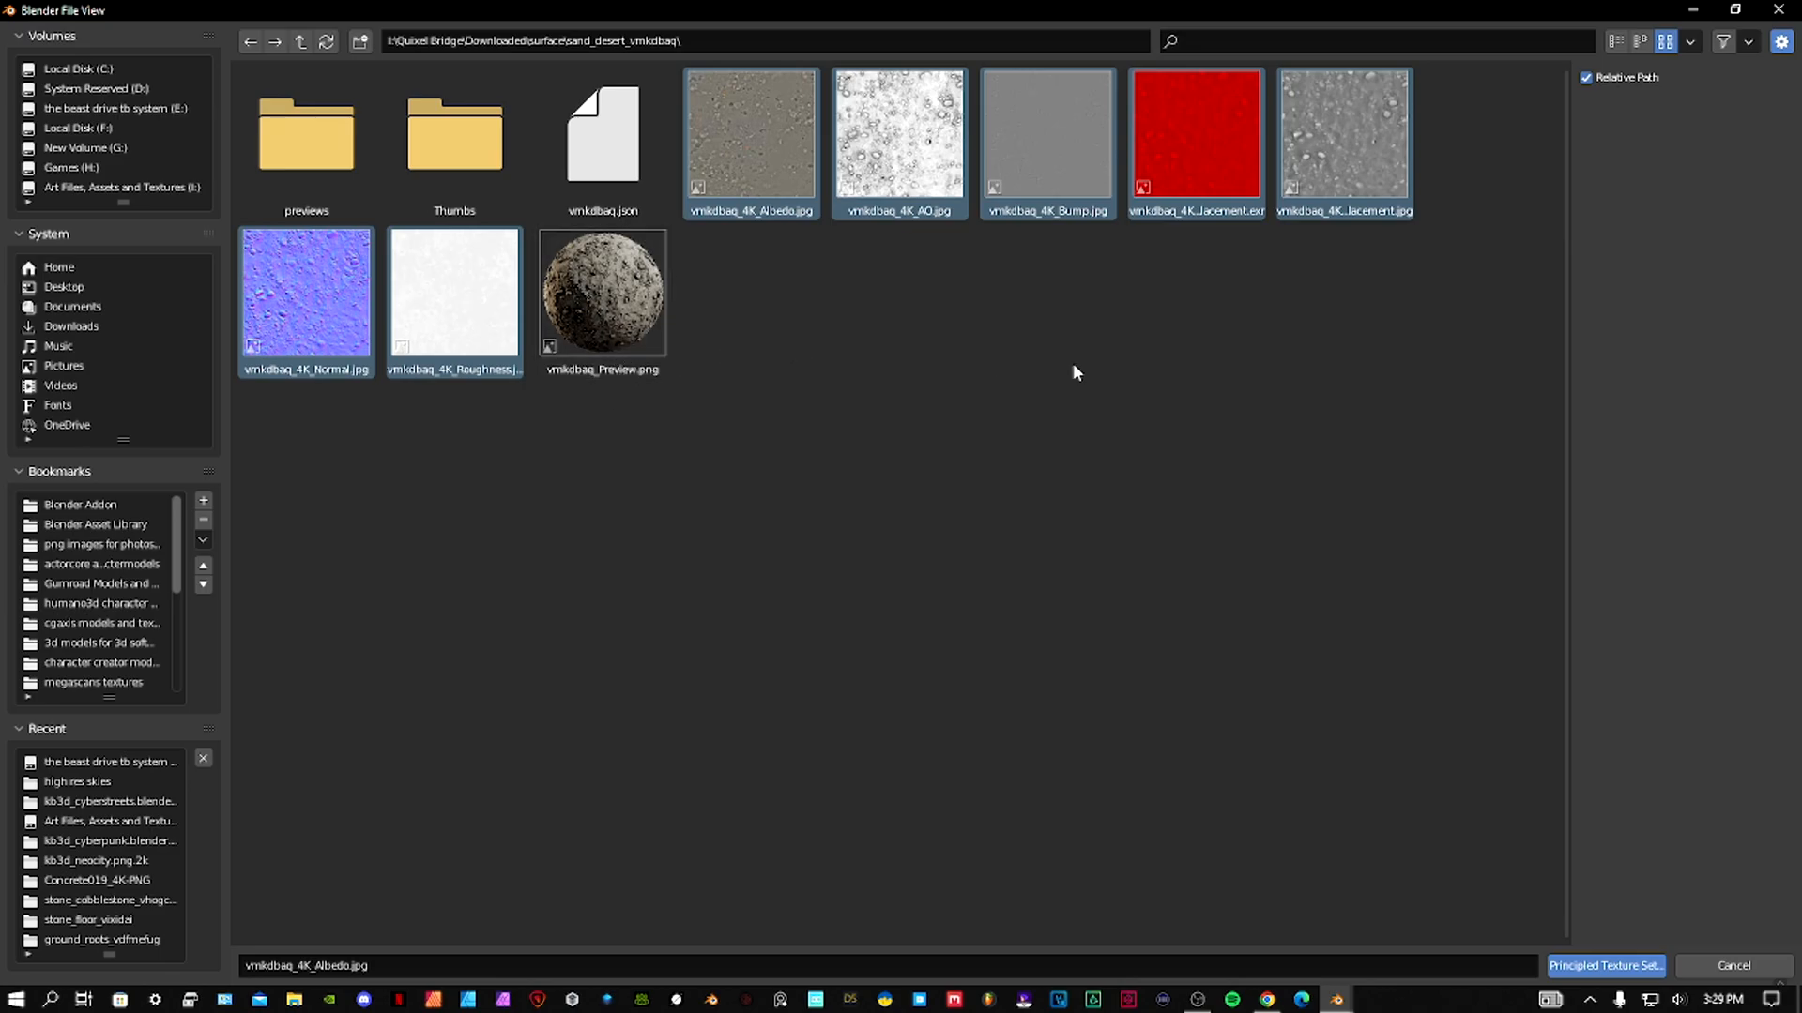
{"action": "left_click", "coordinate": [1590, 970]}
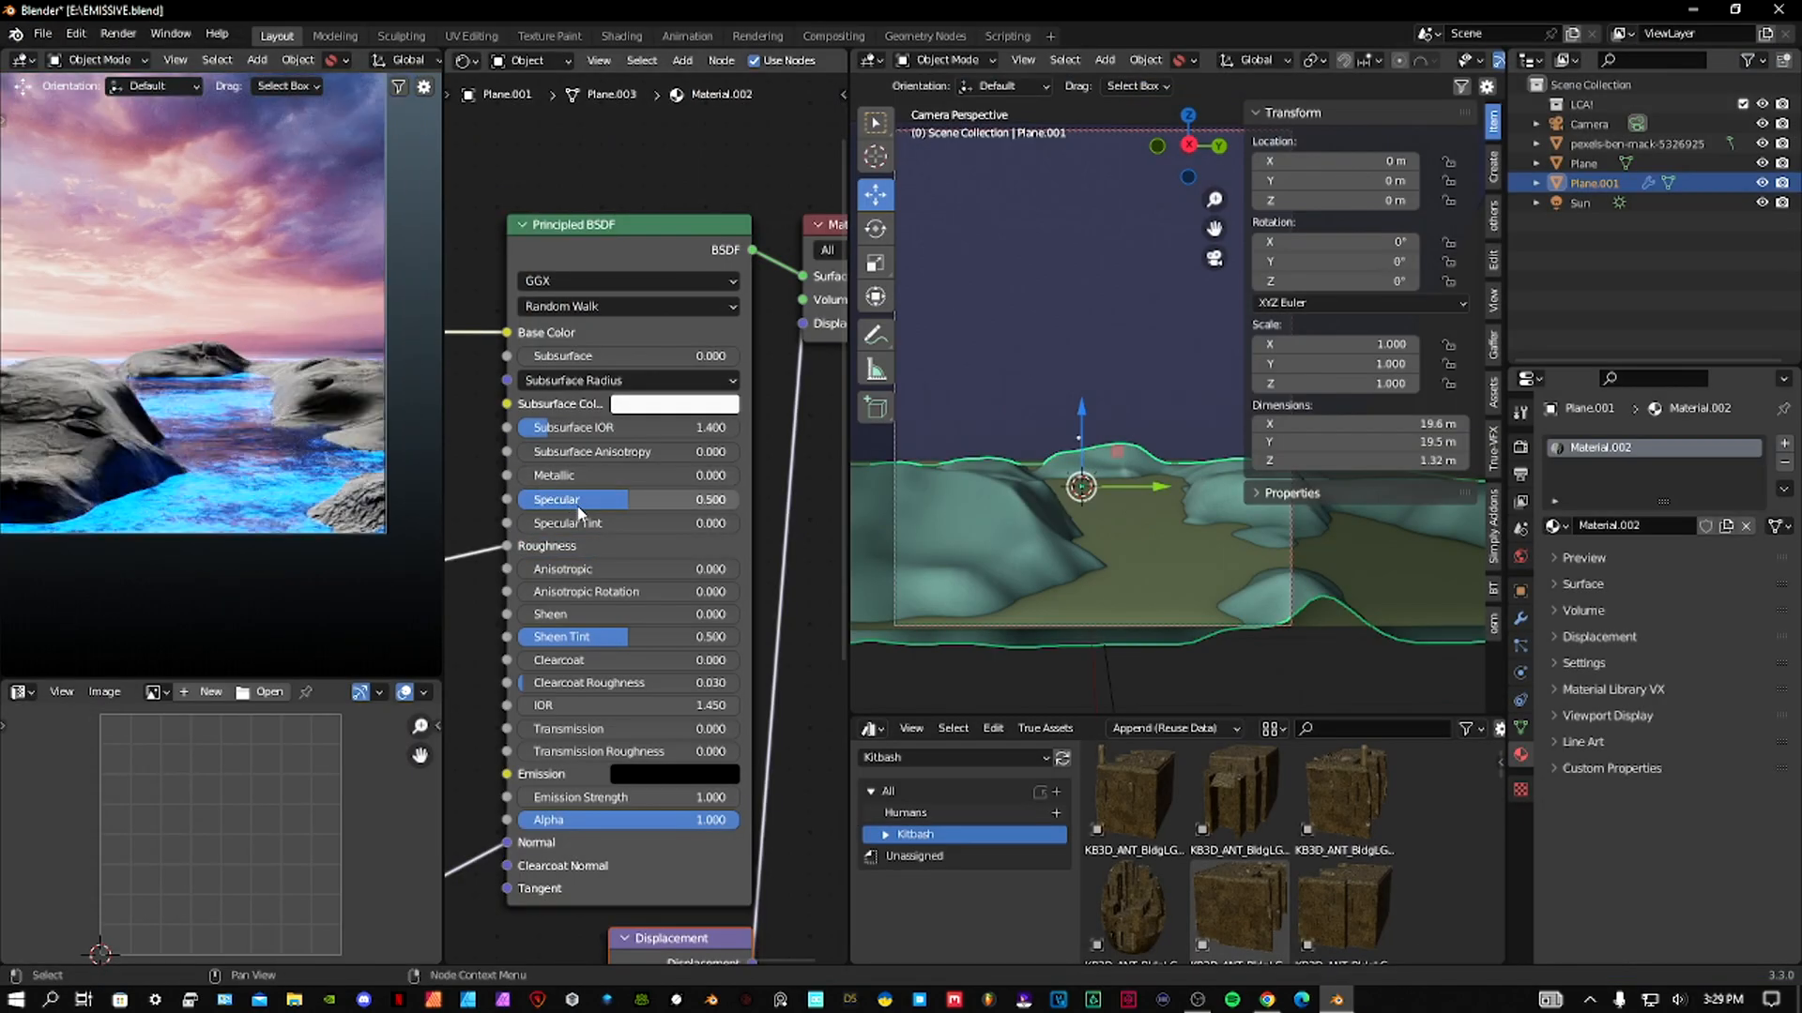
Set the rock shader's Sheen Tint to 0, Specular to 1.000 and Subsurface IOR to 1.010.
{"action": "left_click_drag", "start_coordinate": [594, 635], "coordinate": [536, 630]}
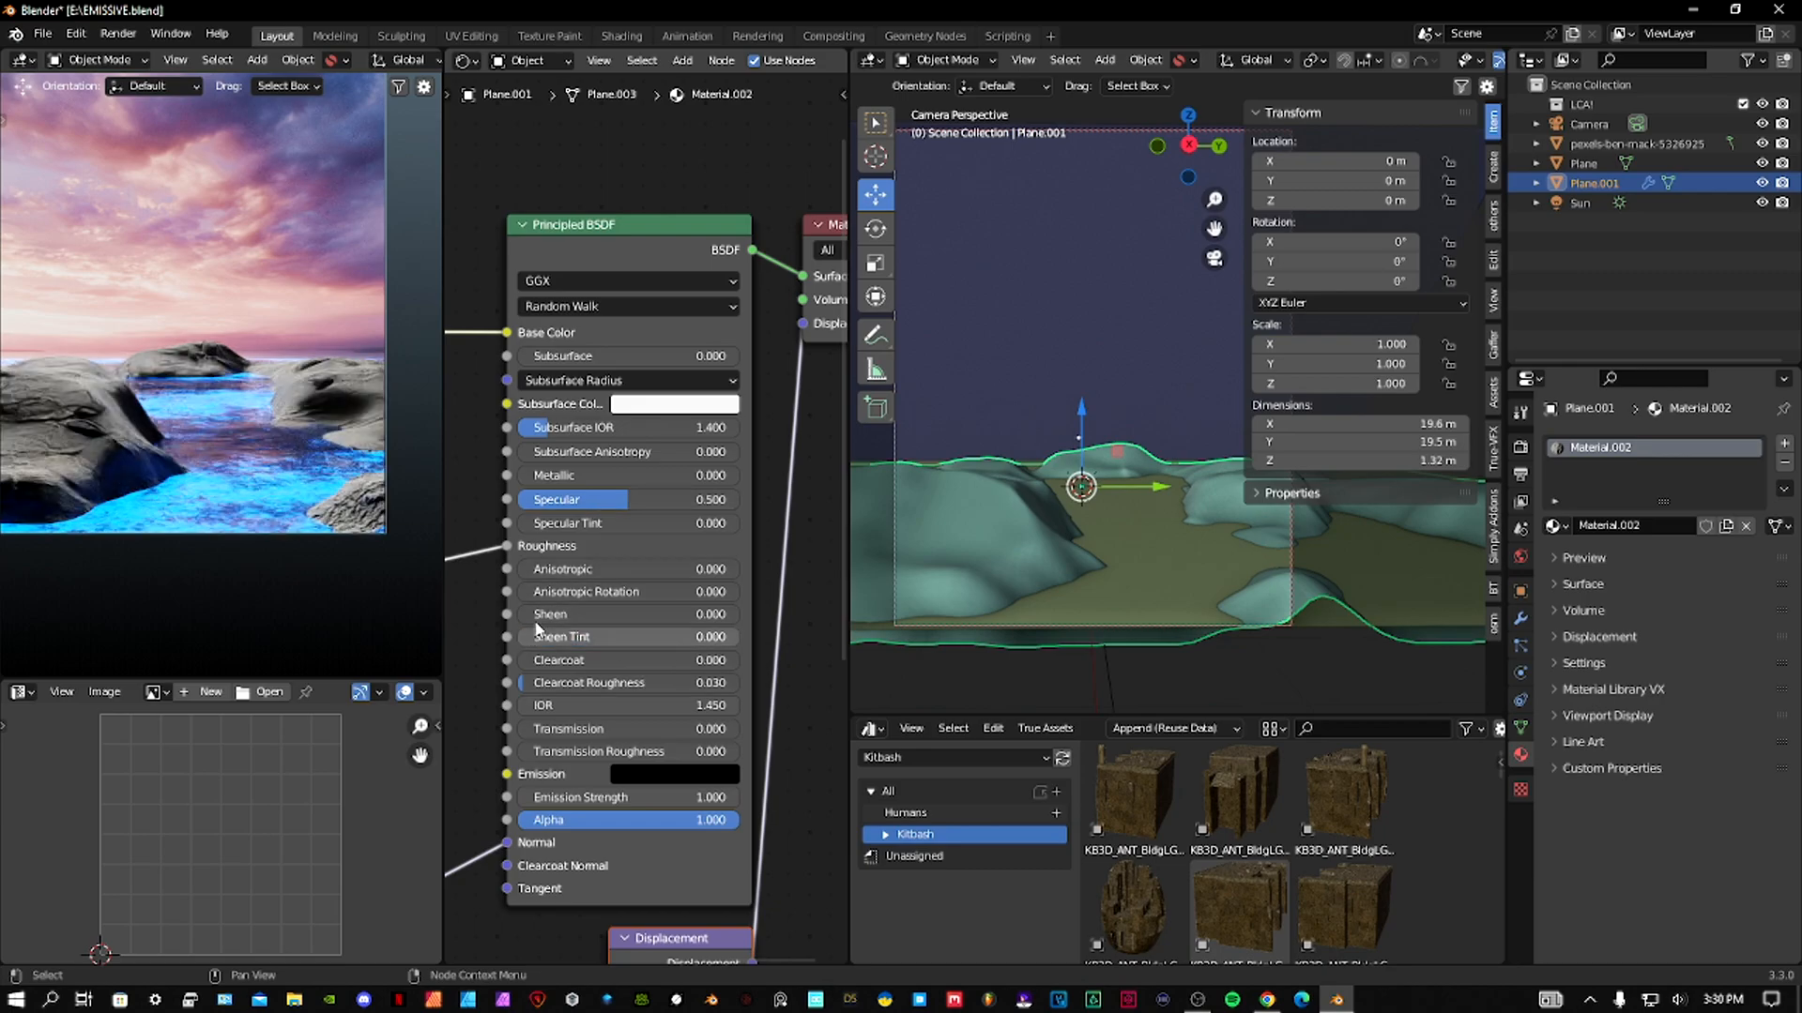
{"action": "left_click_drag", "start_coordinate": [605, 505], "coordinate": [734, 505]}
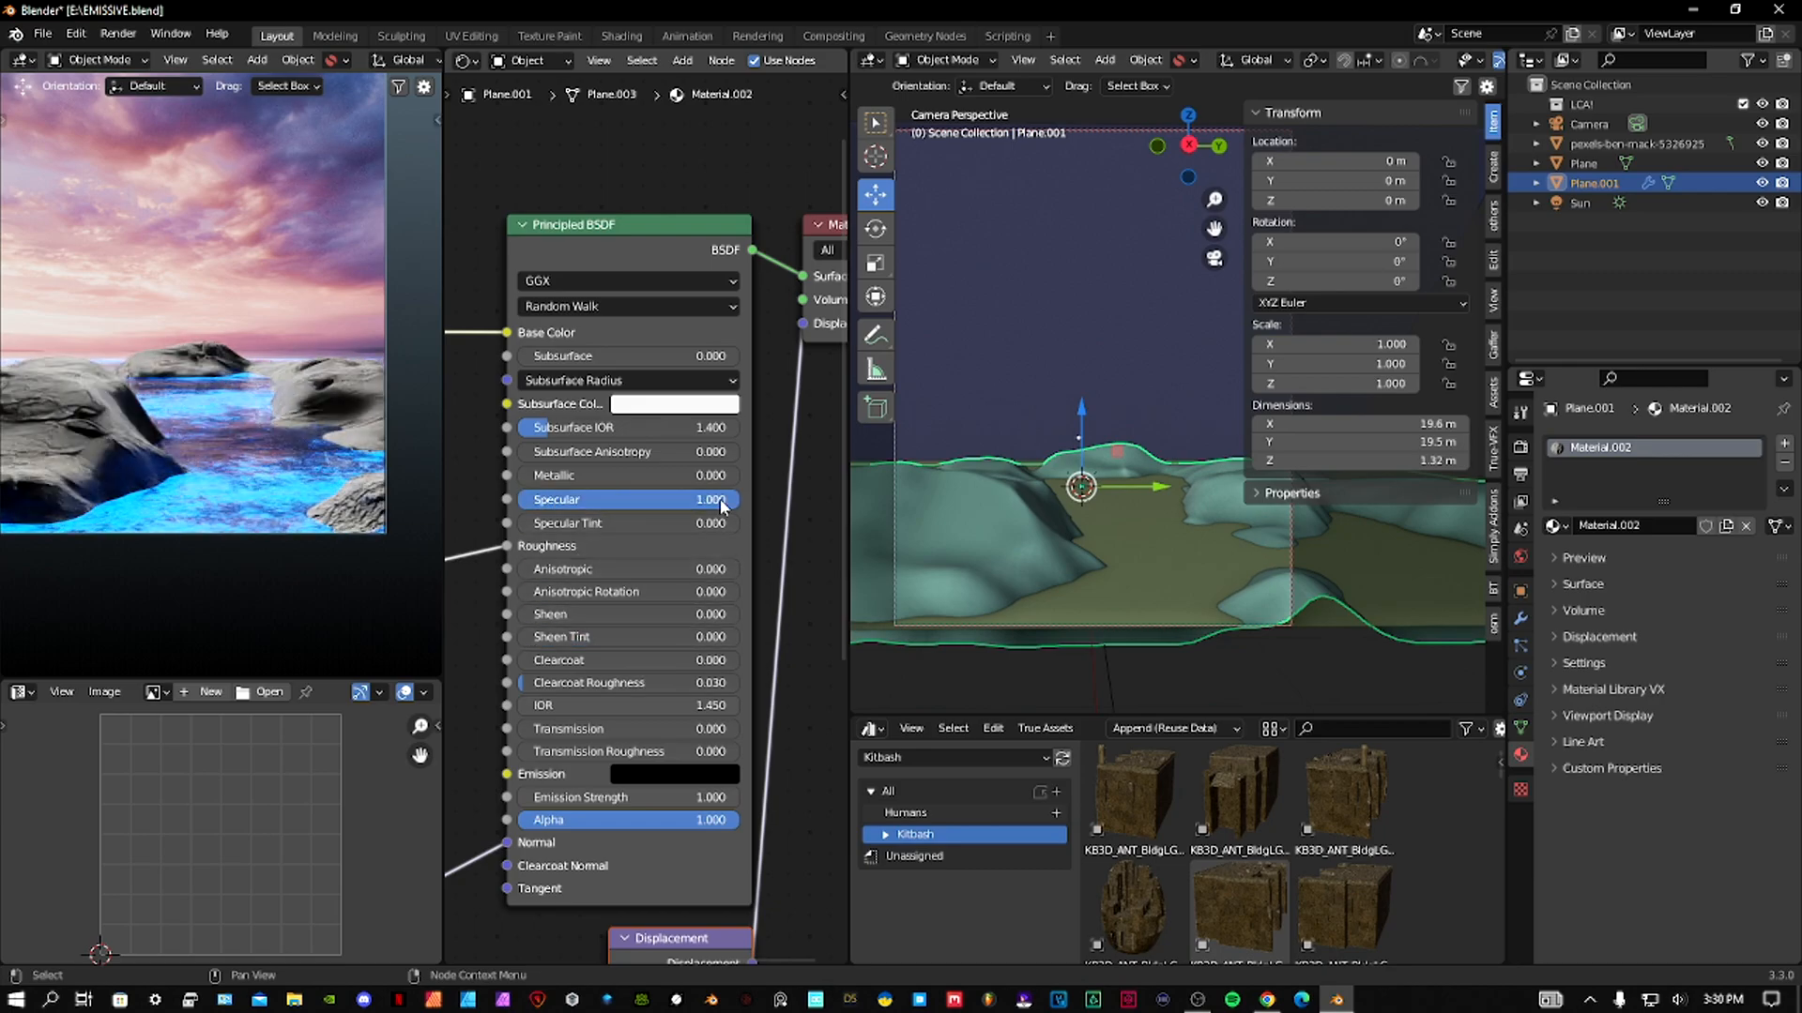
{"action": "scroll", "coordinate": [531, 466], "scroll_direction": "down", "scroll_amount": 4}
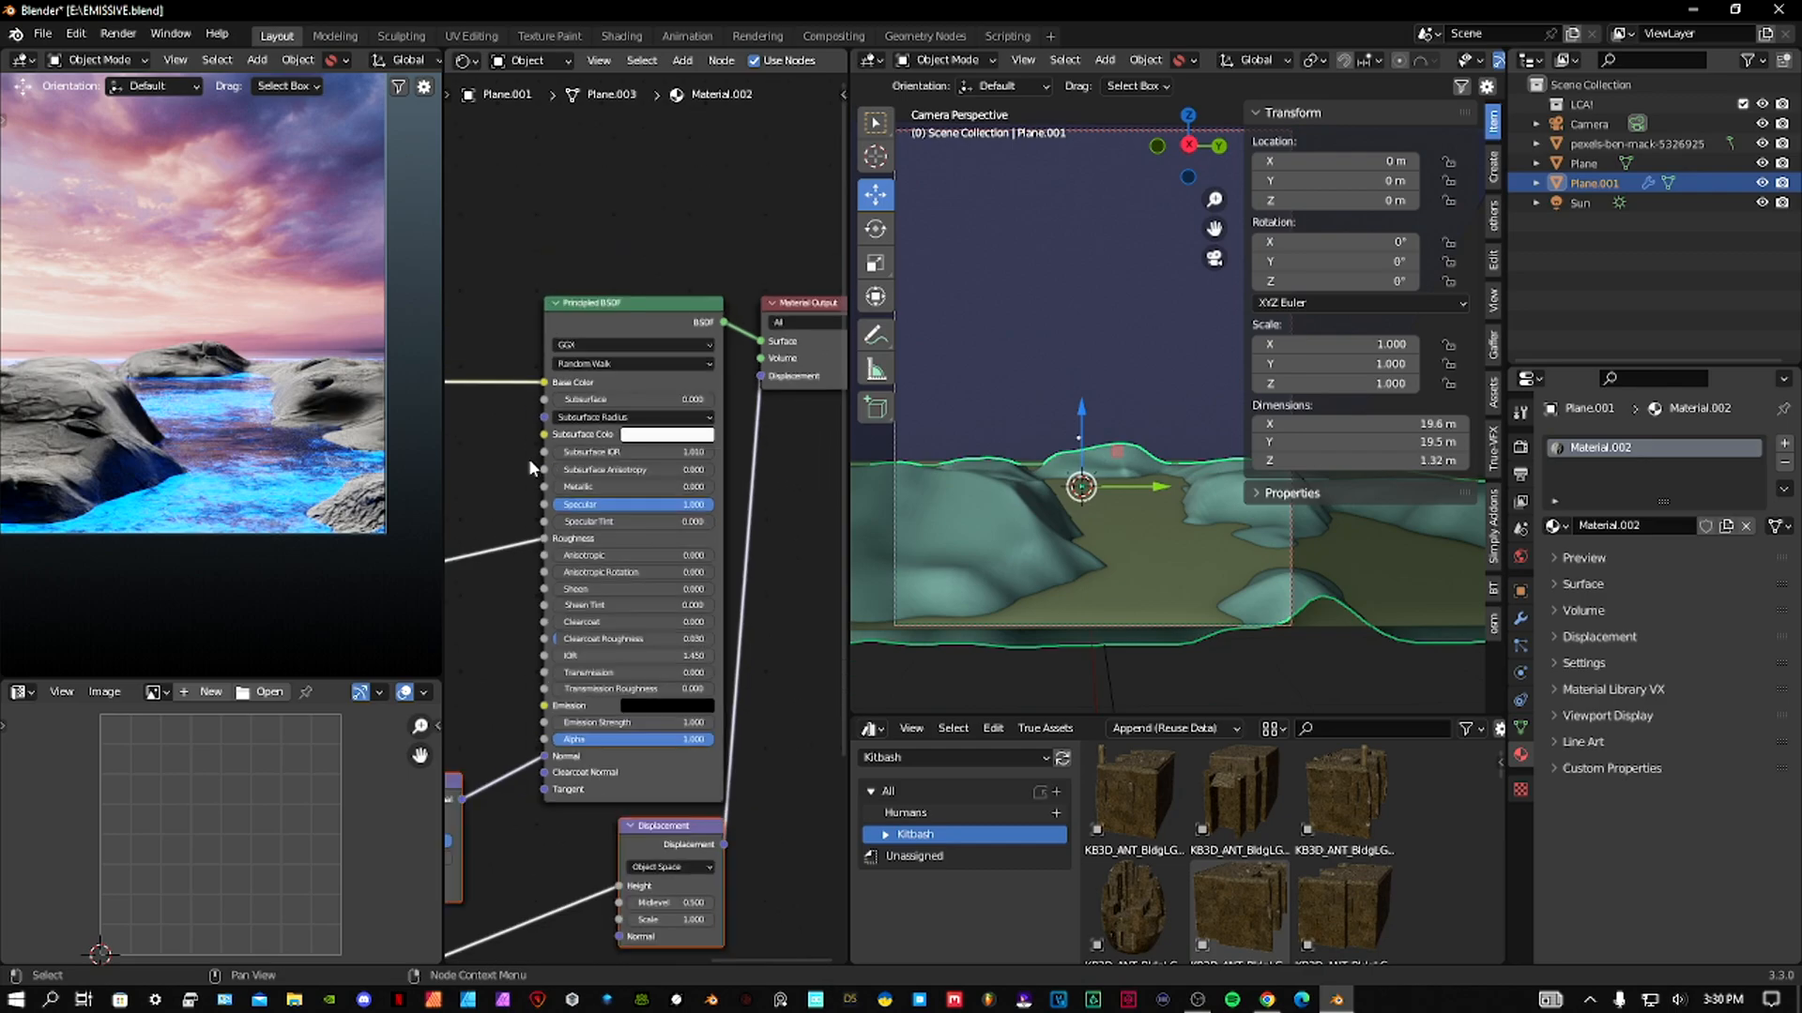
Turn on Invert for the rock material's Bump node.
{"action": "middle_click_drag", "start_coordinate": [531, 466], "coordinate": [744, 467]}
{"action": "middle_click_drag", "start_coordinate": [731, 560], "coordinate": [711, 537]}
{"action": "middle_click_drag", "start_coordinate": [725, 734], "coordinate": [709, 540]}
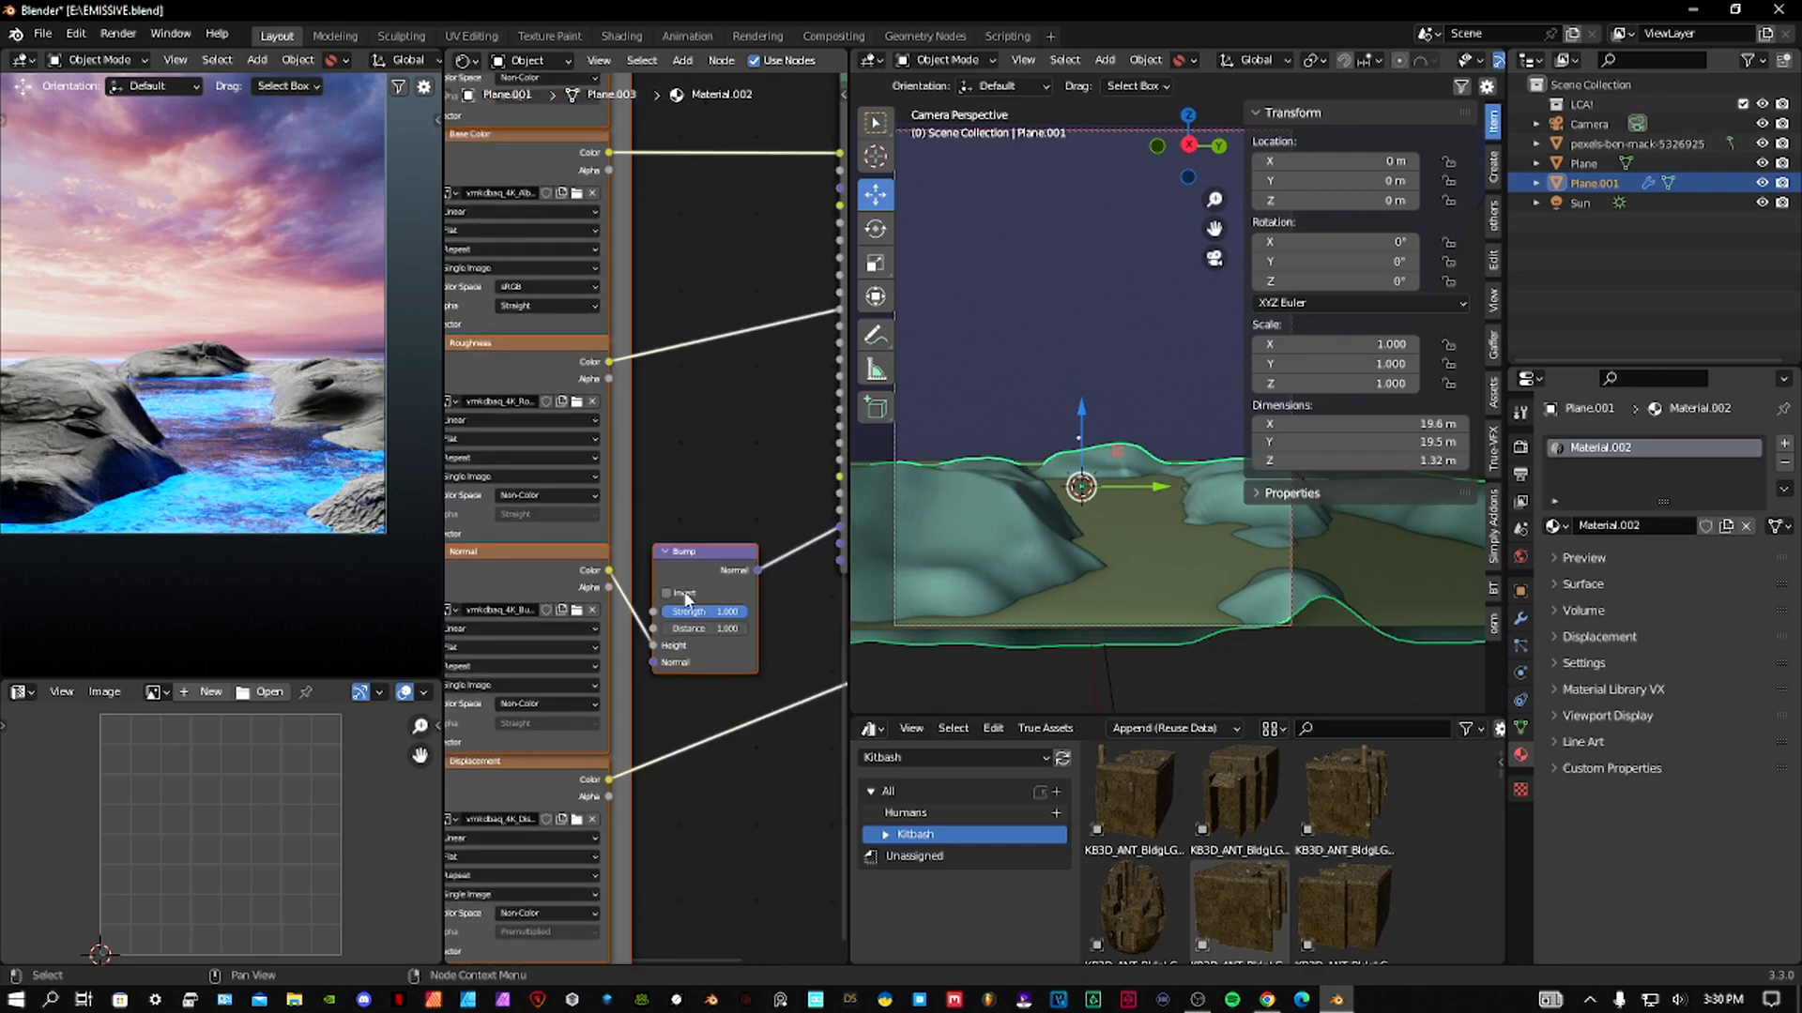
{"action": "left_click", "coordinate": [685, 595]}
Select the rock material's Base Color texture node and examine its vmkdbaq_4K_Albedo.jpg image in full.
{"action": "middle_click_drag", "start_coordinate": [608, 337], "coordinate": [654, 498]}
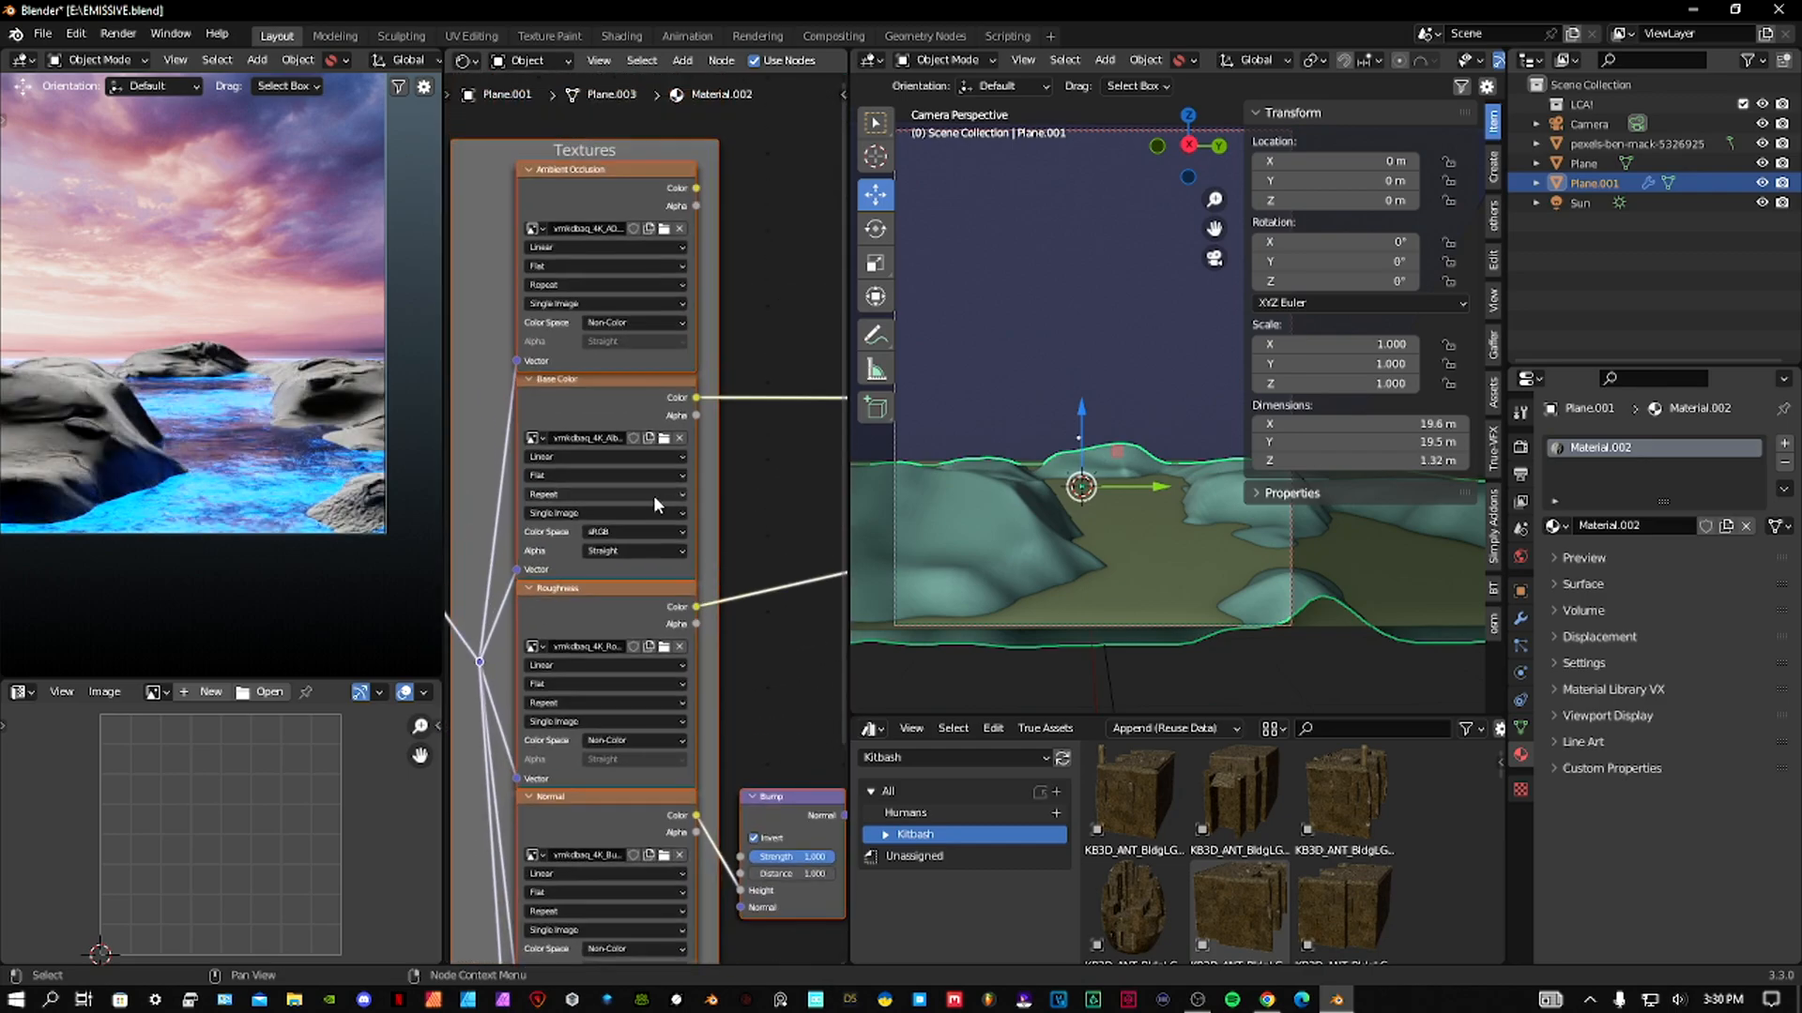
{"action": "left_click", "coordinate": [596, 394]}
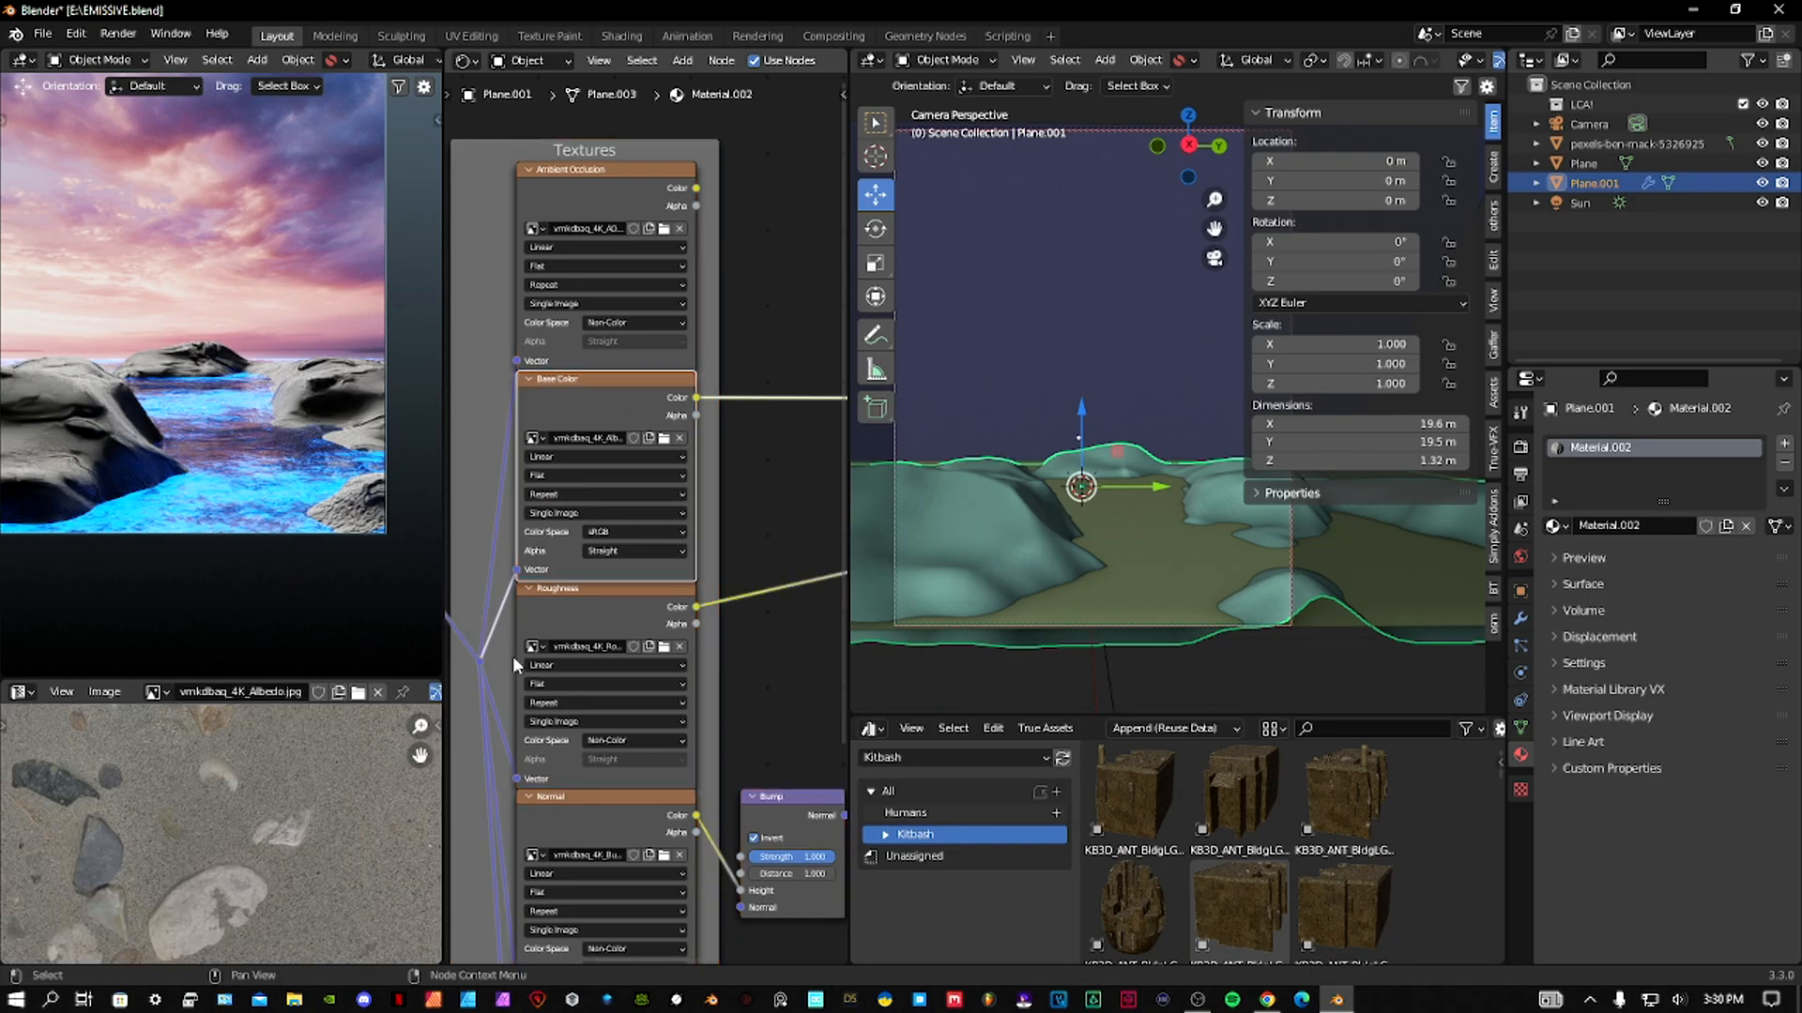
{"action": "scroll", "coordinate": [187, 820], "scroll_direction": "down", "scroll_amount": 5}
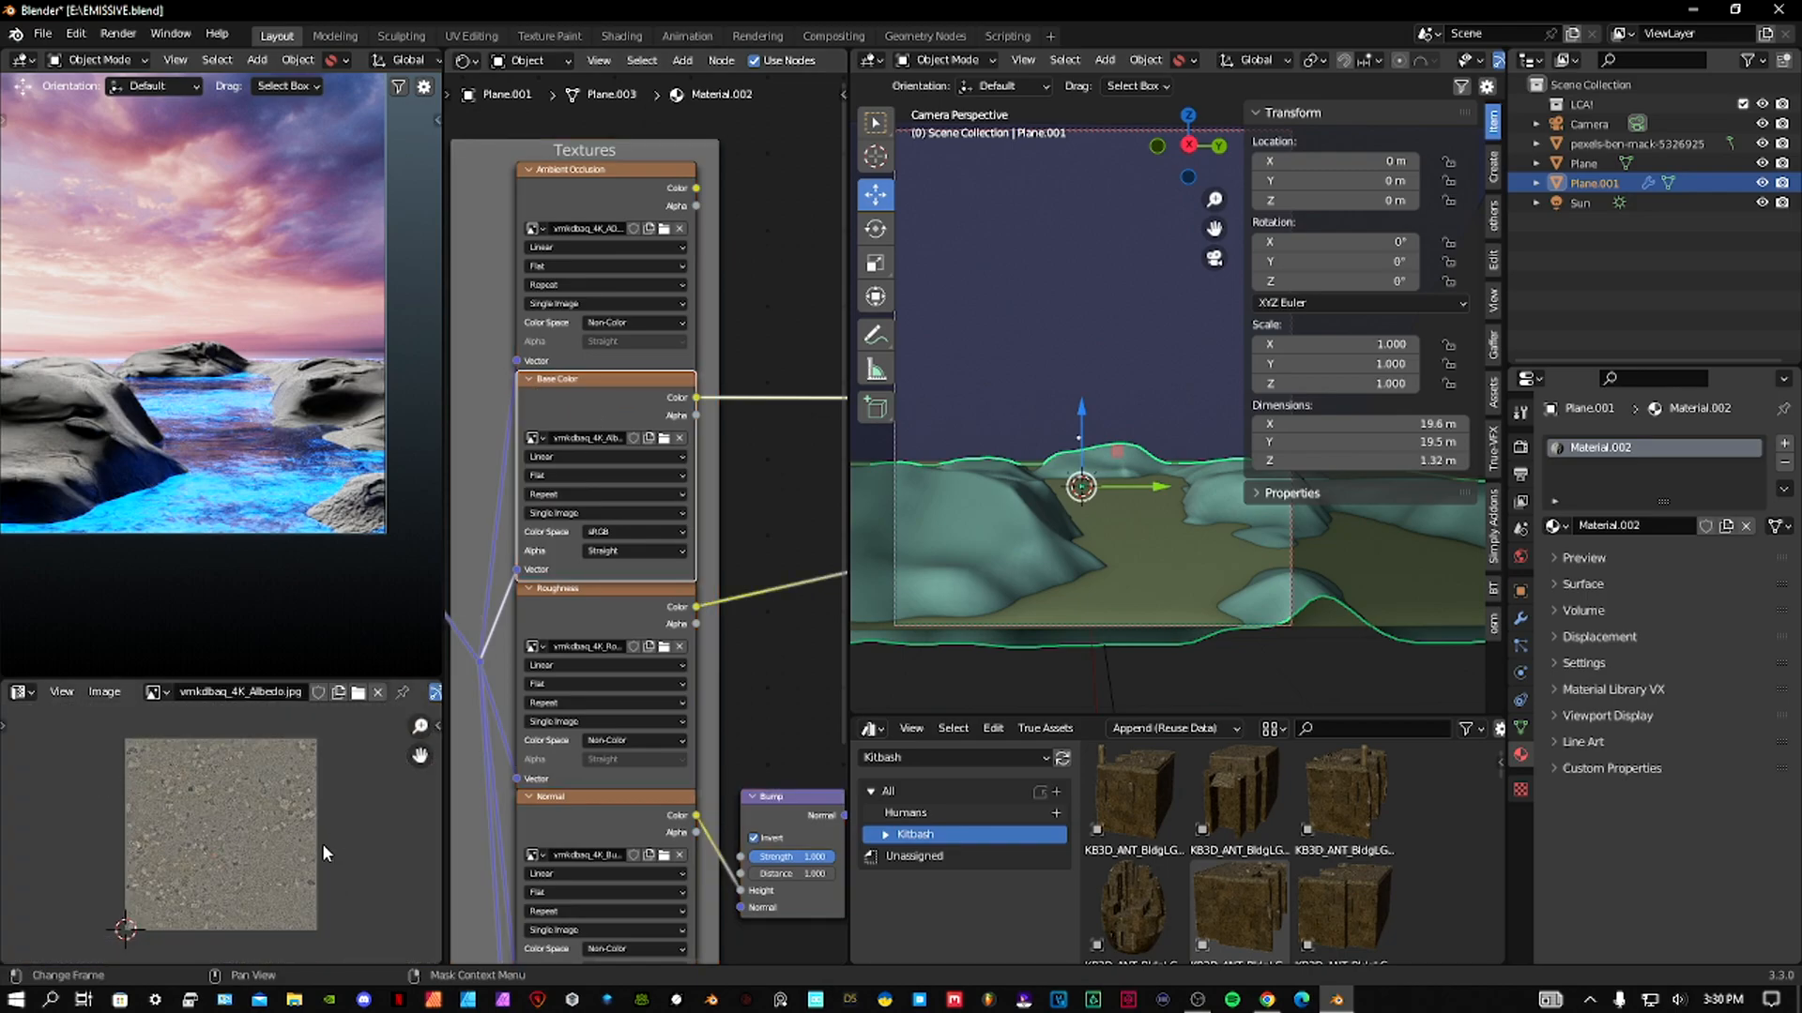
Unwrap the whole rock mesh with Cube Projection, scale its UVs up to about twice their size, and return to Object Mode.
{"action": "key", "text": "Tab"}
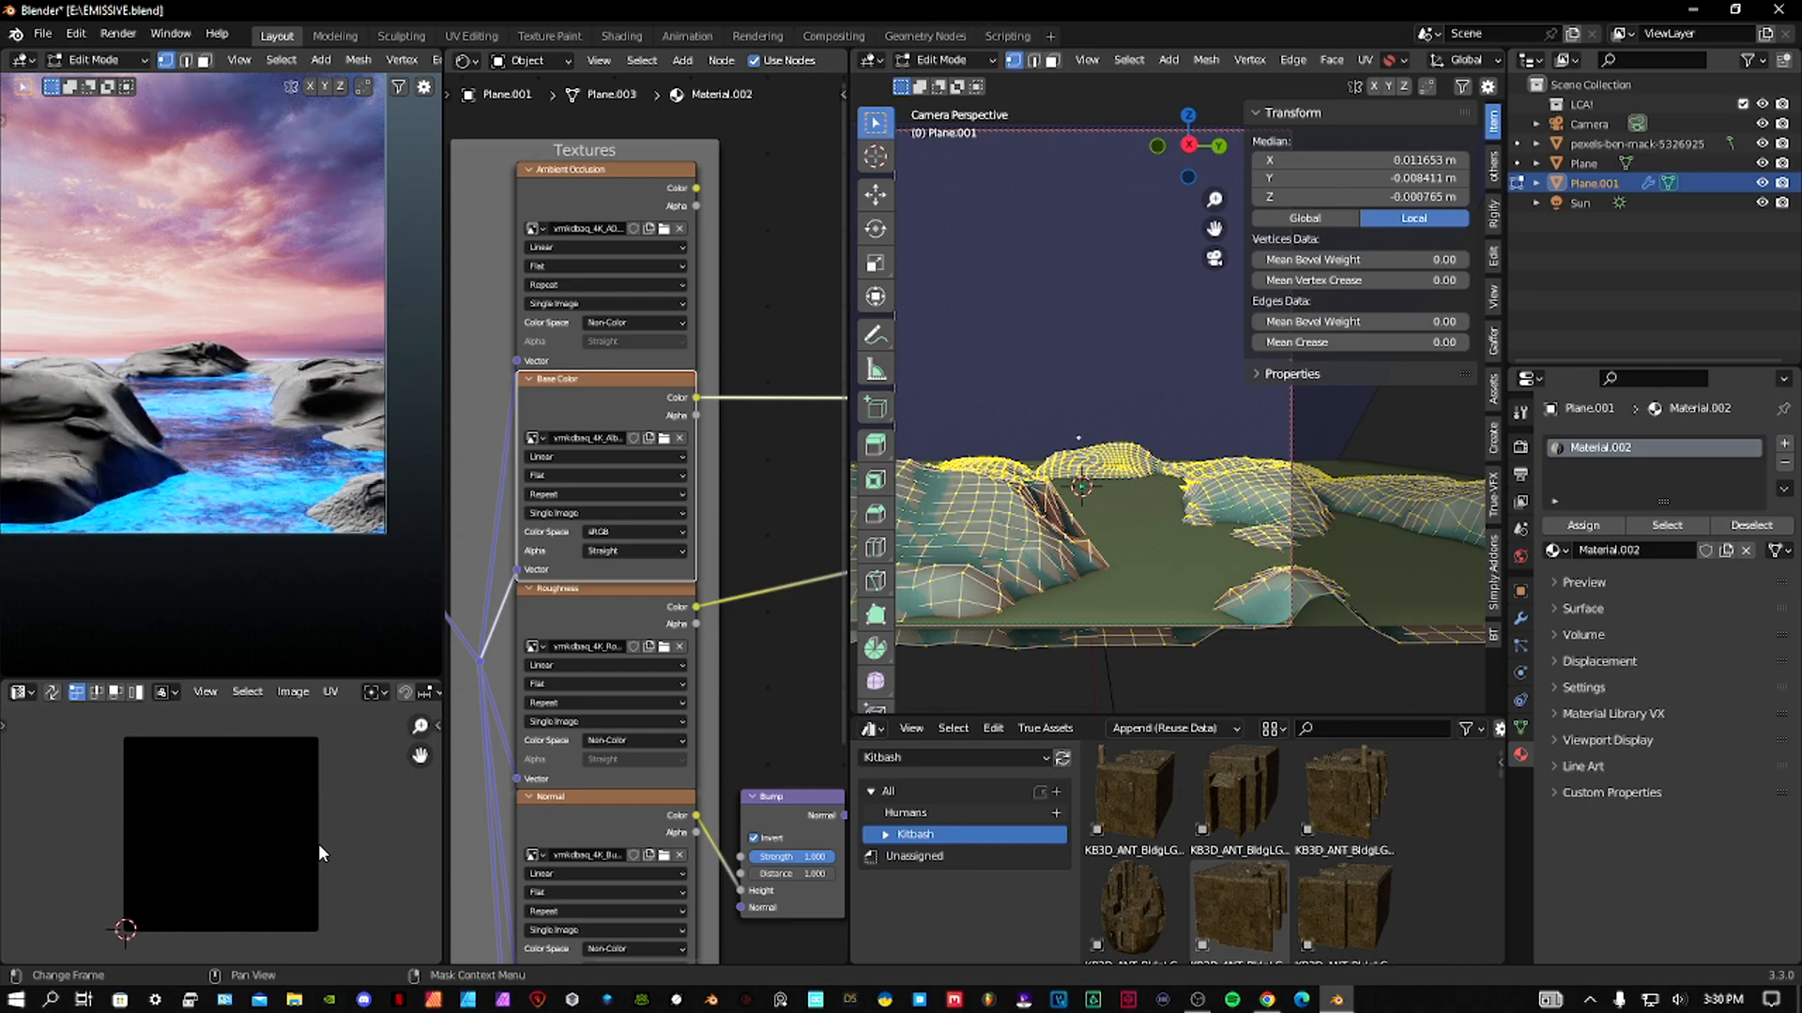
{"action": "key", "text": "a"}
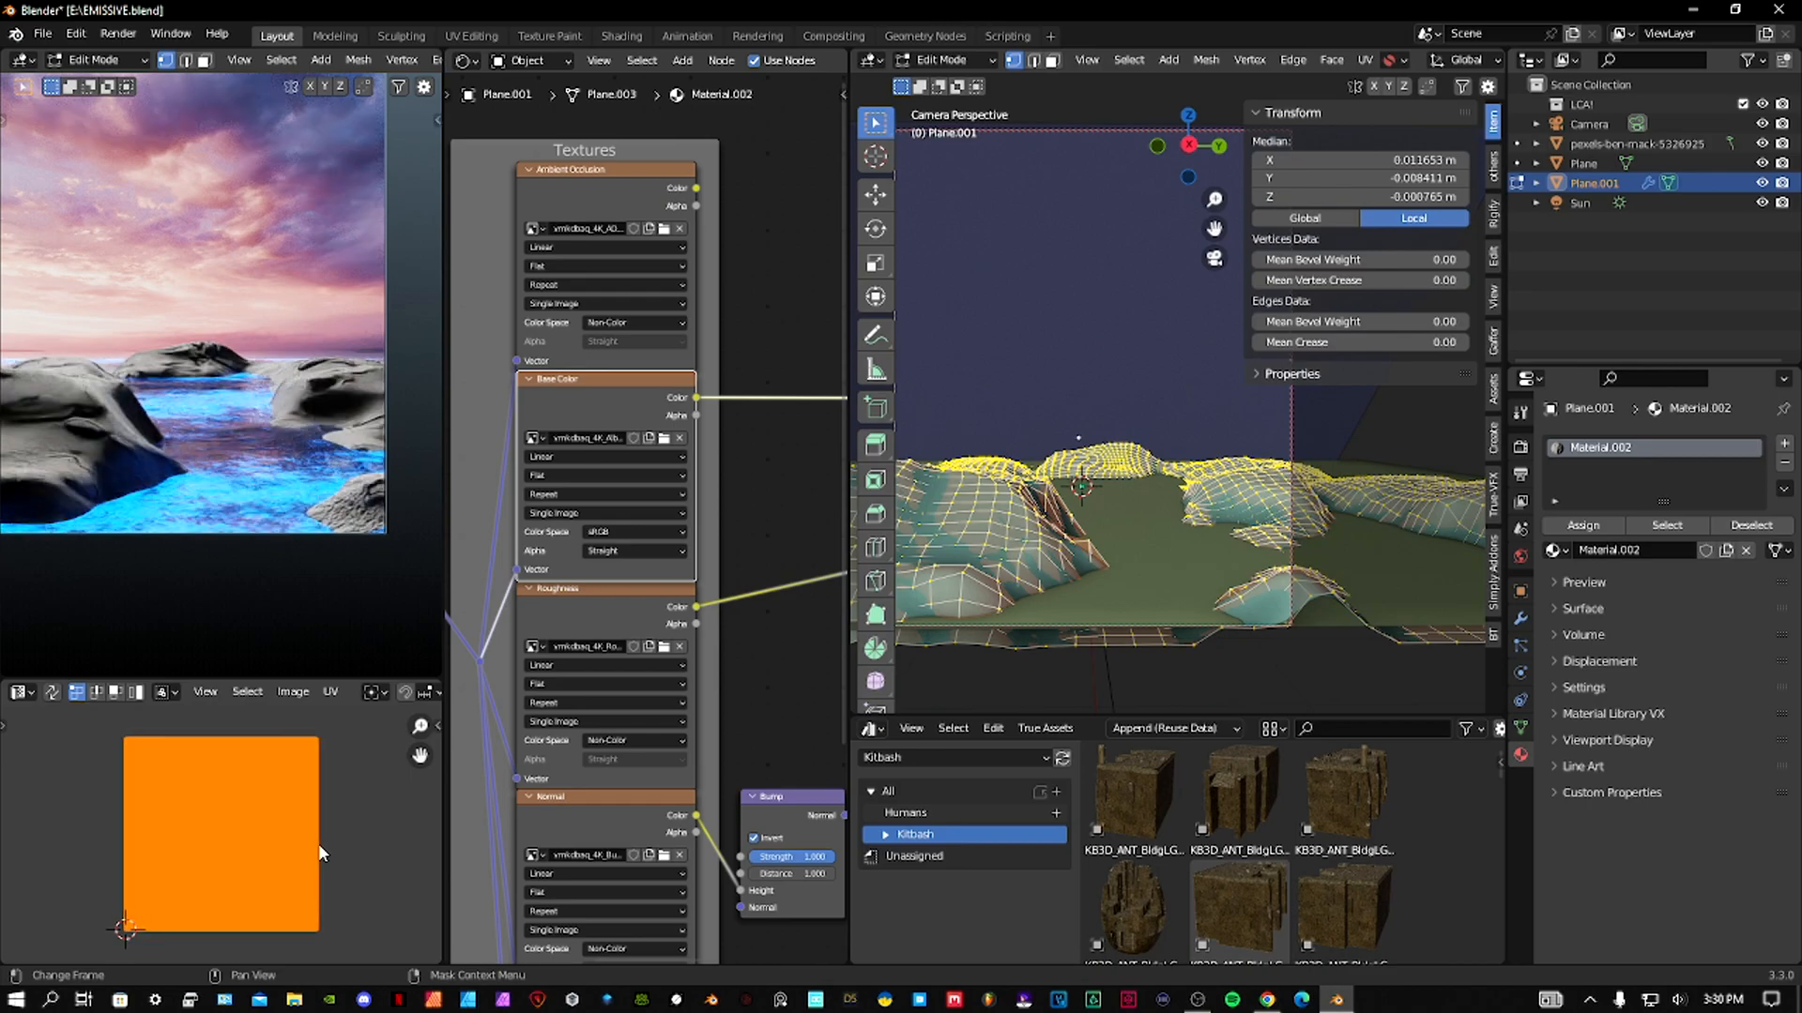
{"action": "key", "text": "u"}
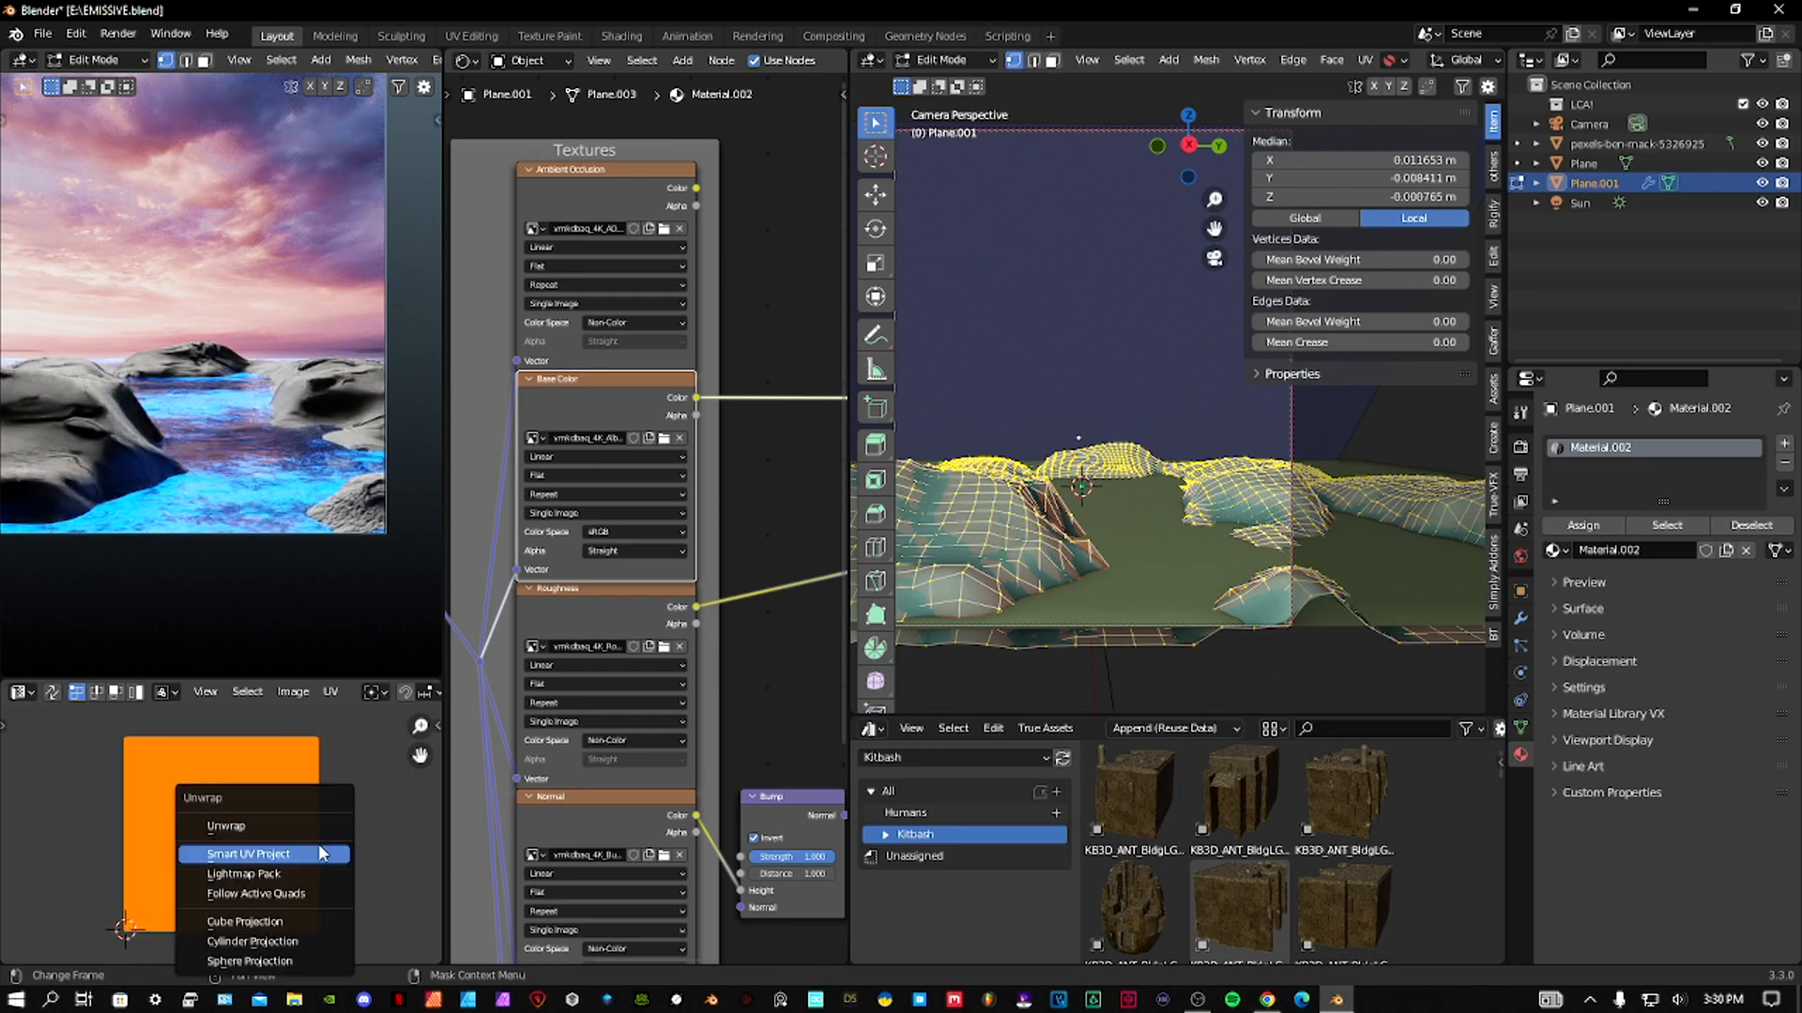
{"action": "key", "text": "c"}
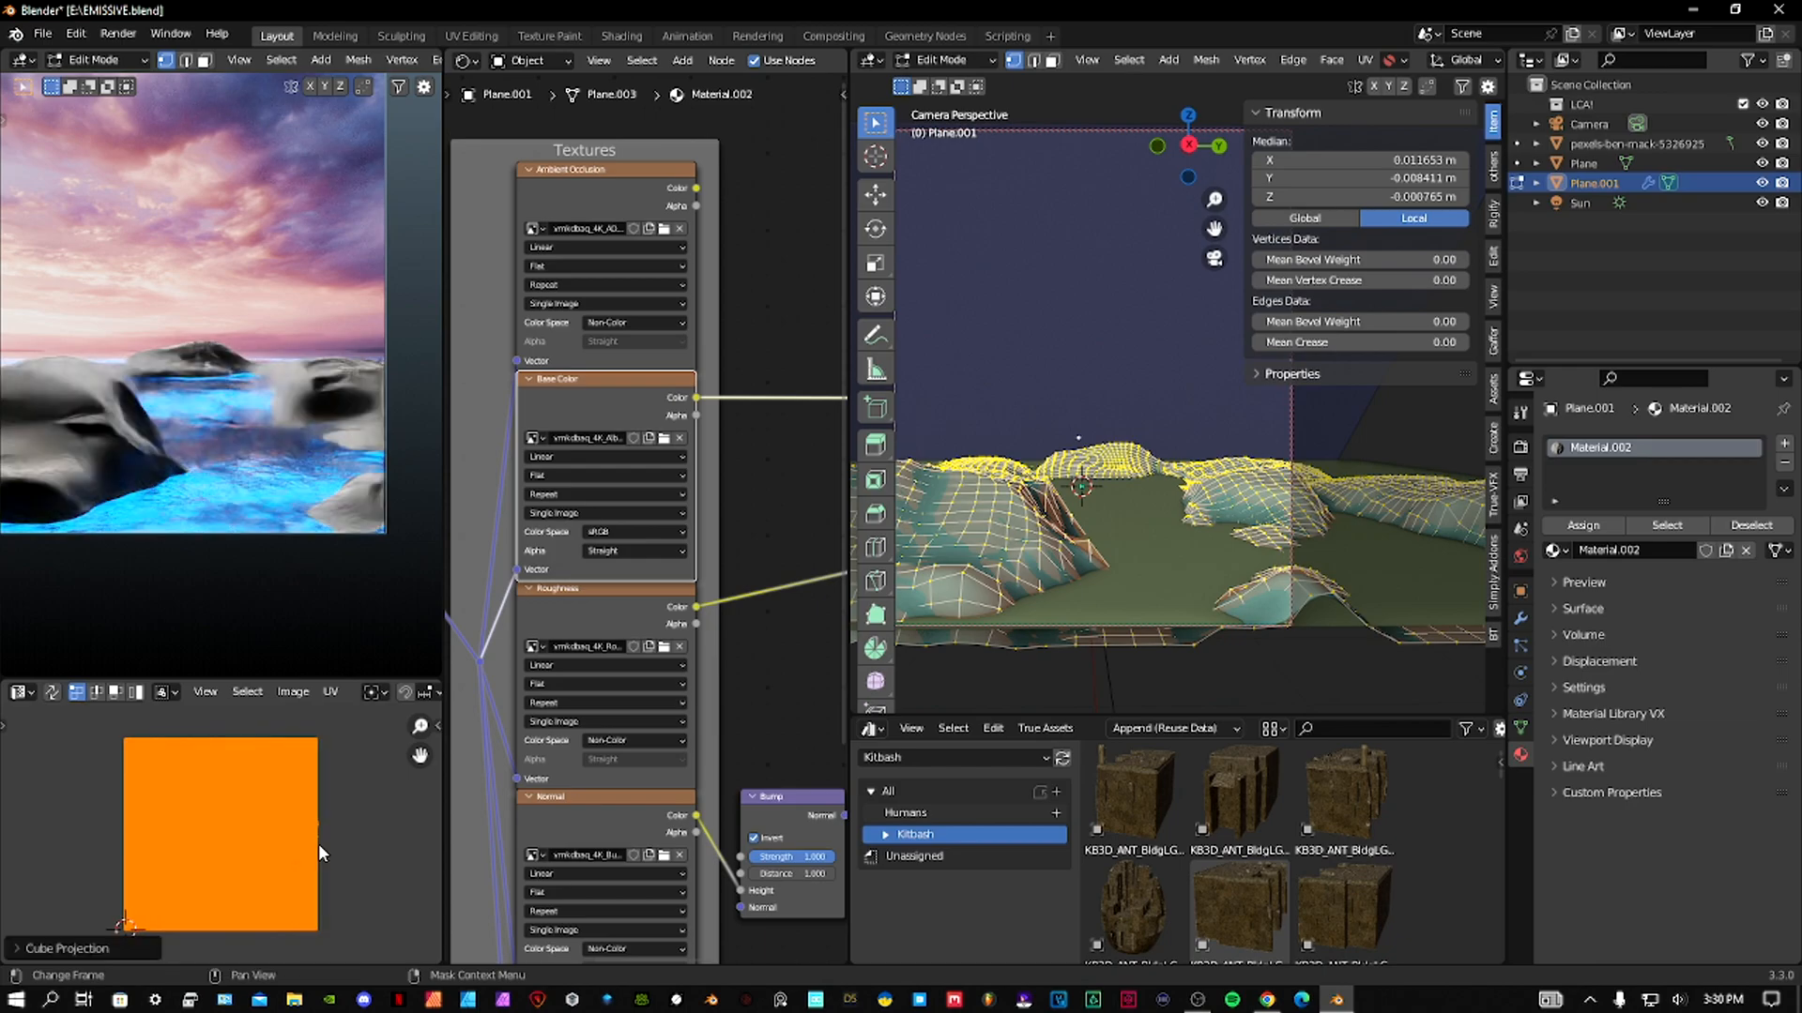
{"action": "key", "text": "s"}
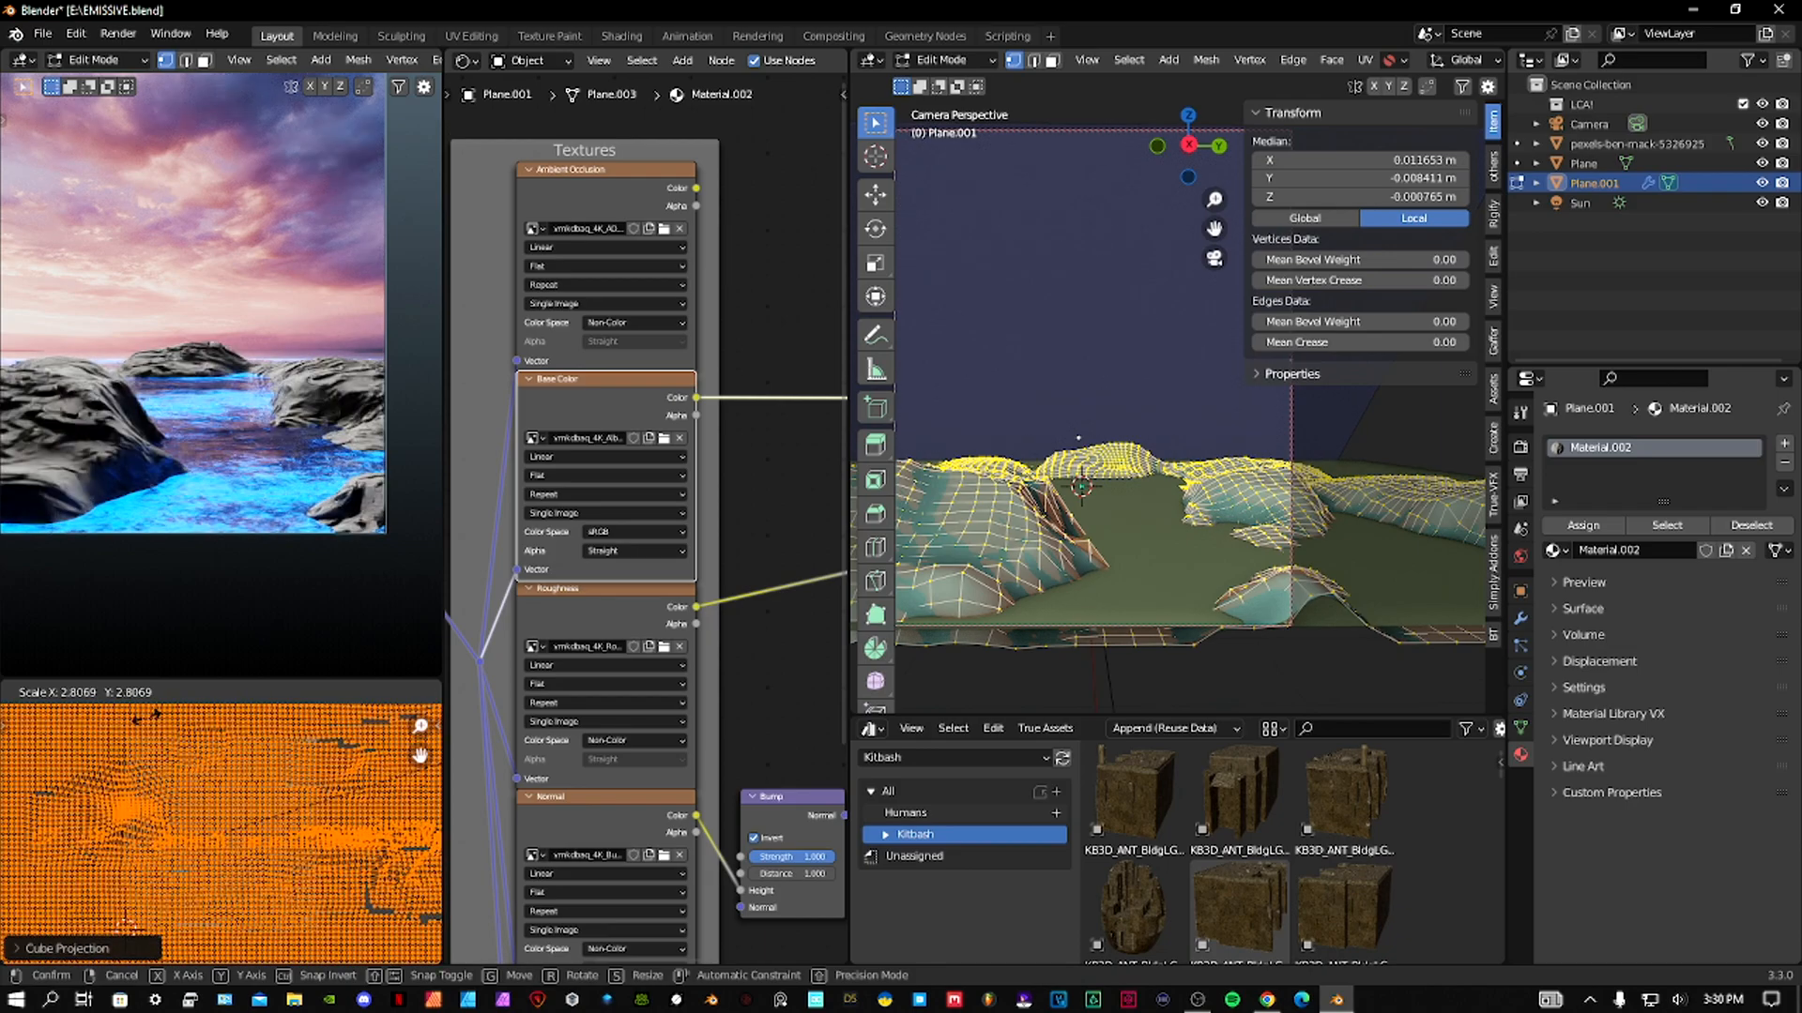
{"action": "left_click", "coordinate": [48, 751]}
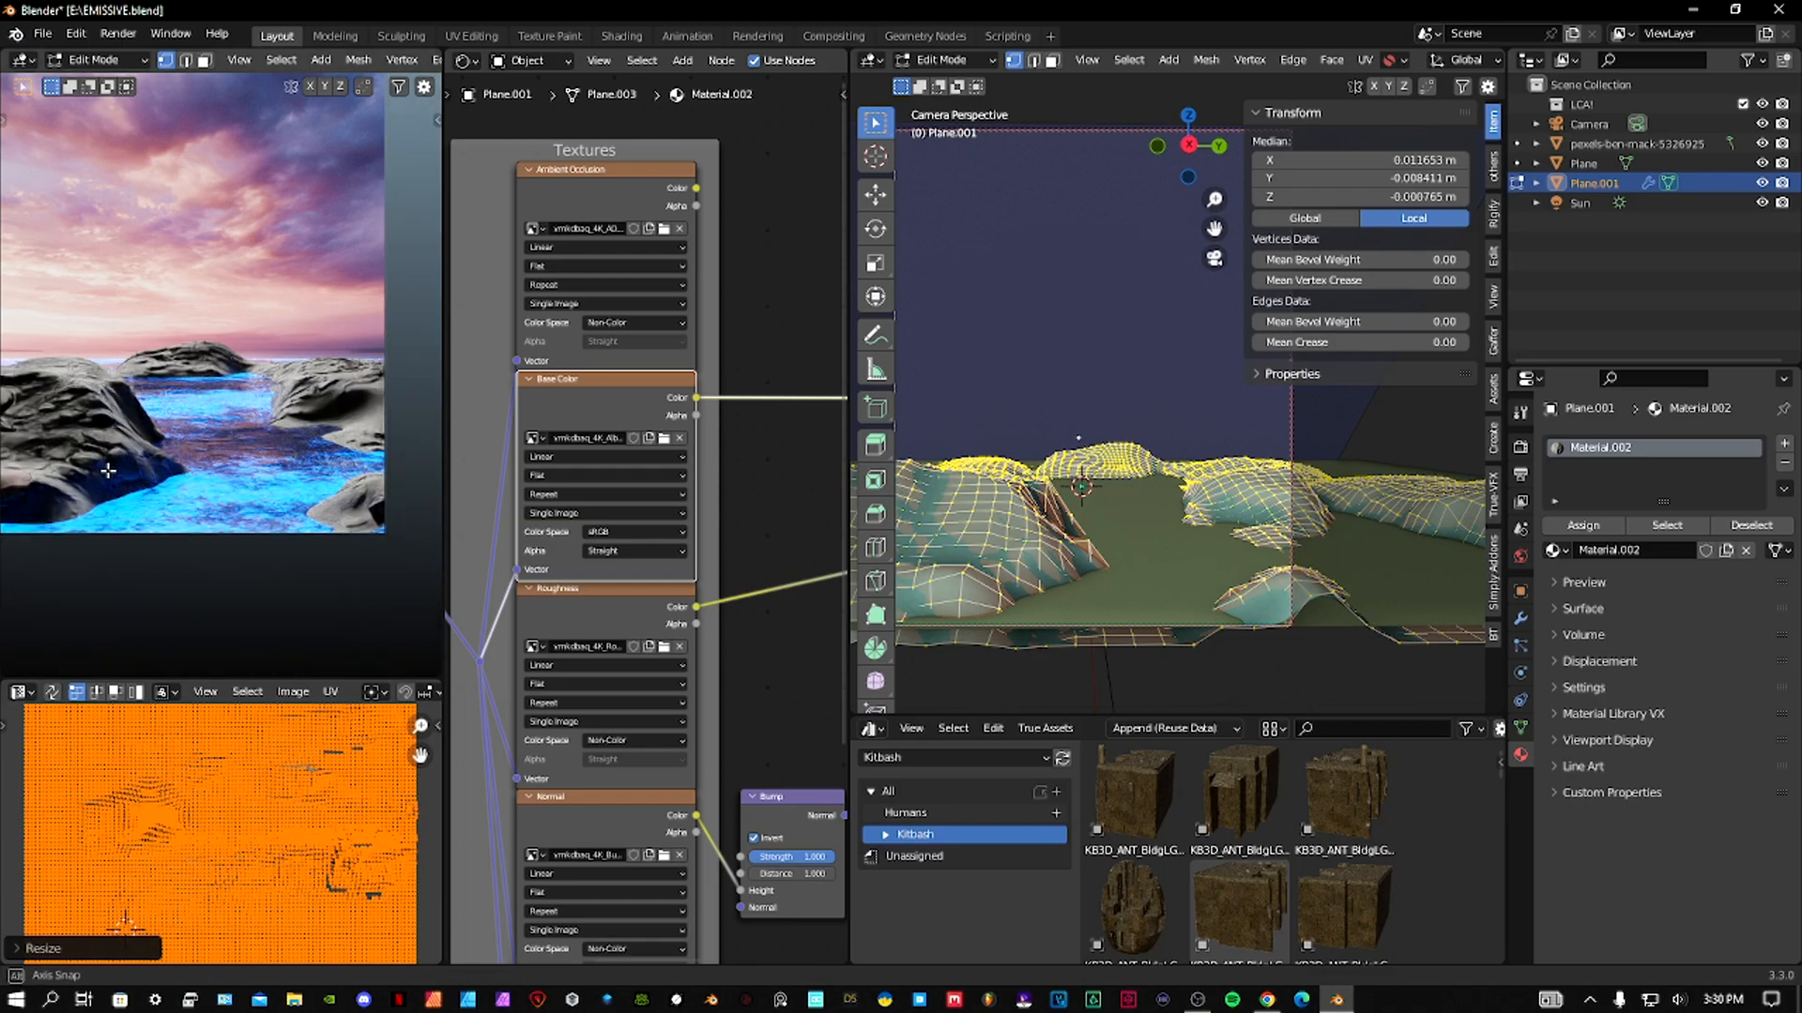
{"action": "key", "text": "ctrl+Tab"}
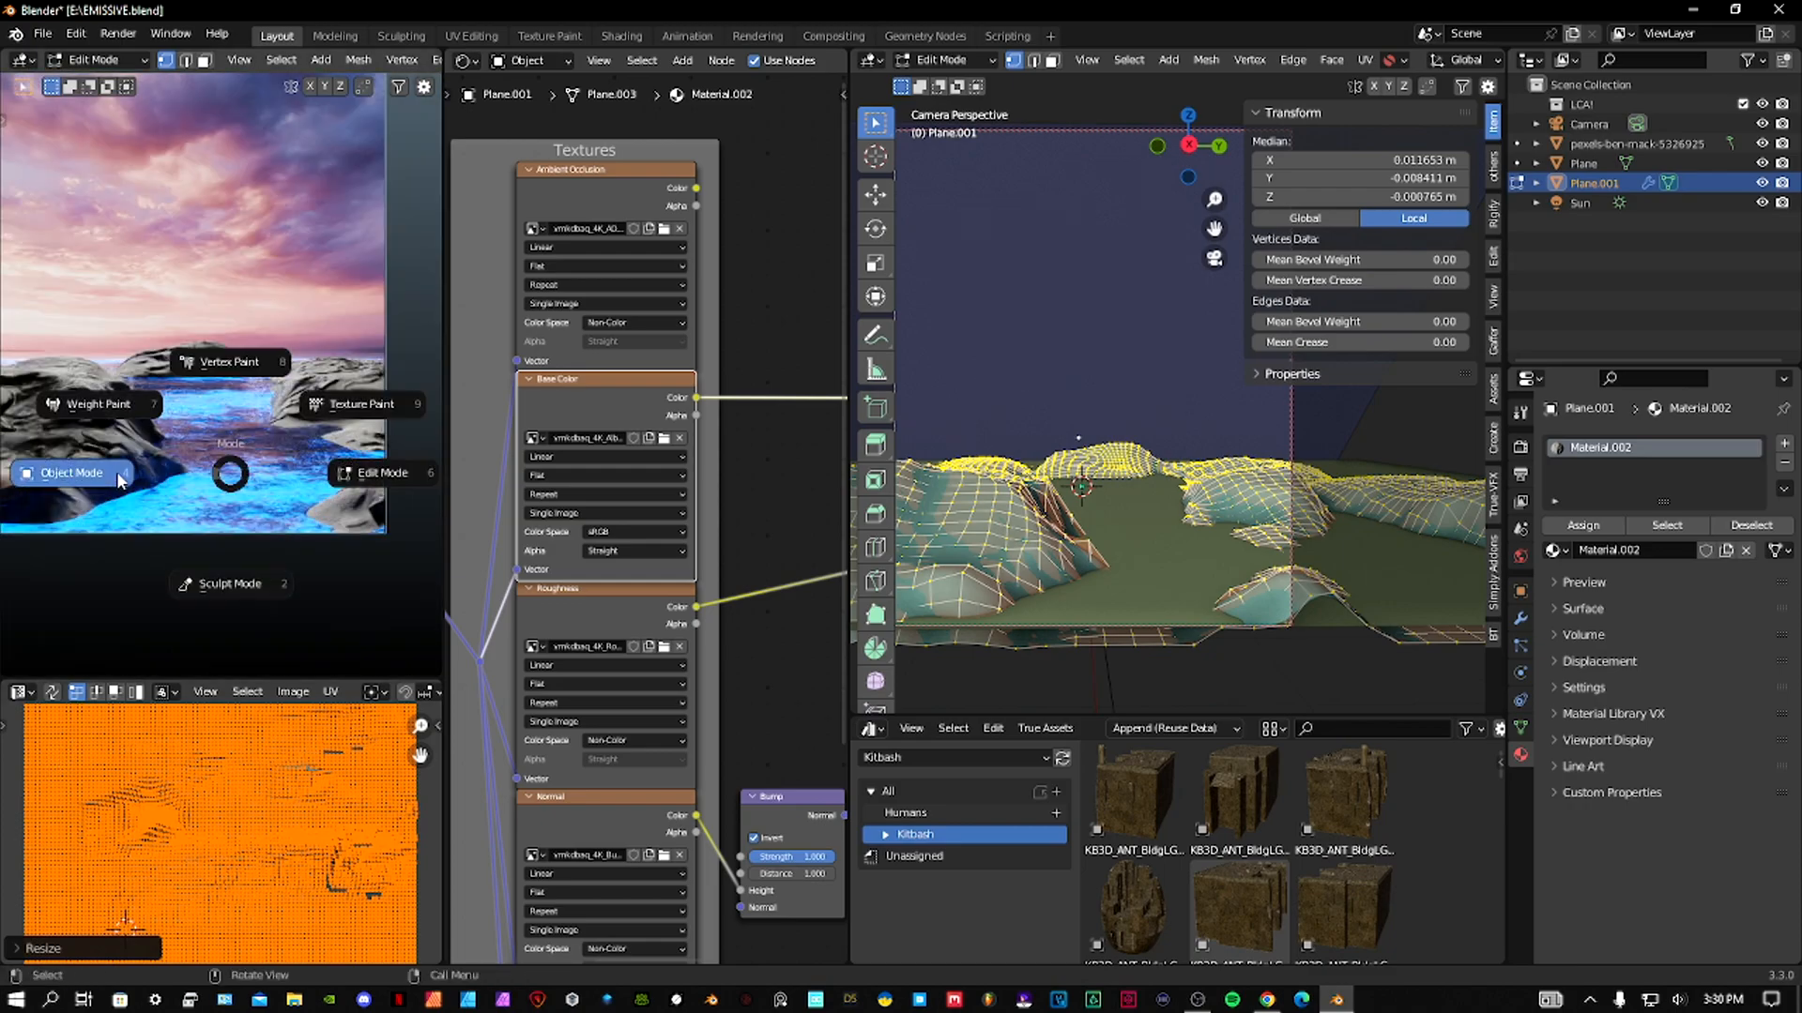
{"action": "left_click", "coordinate": [85, 481]}
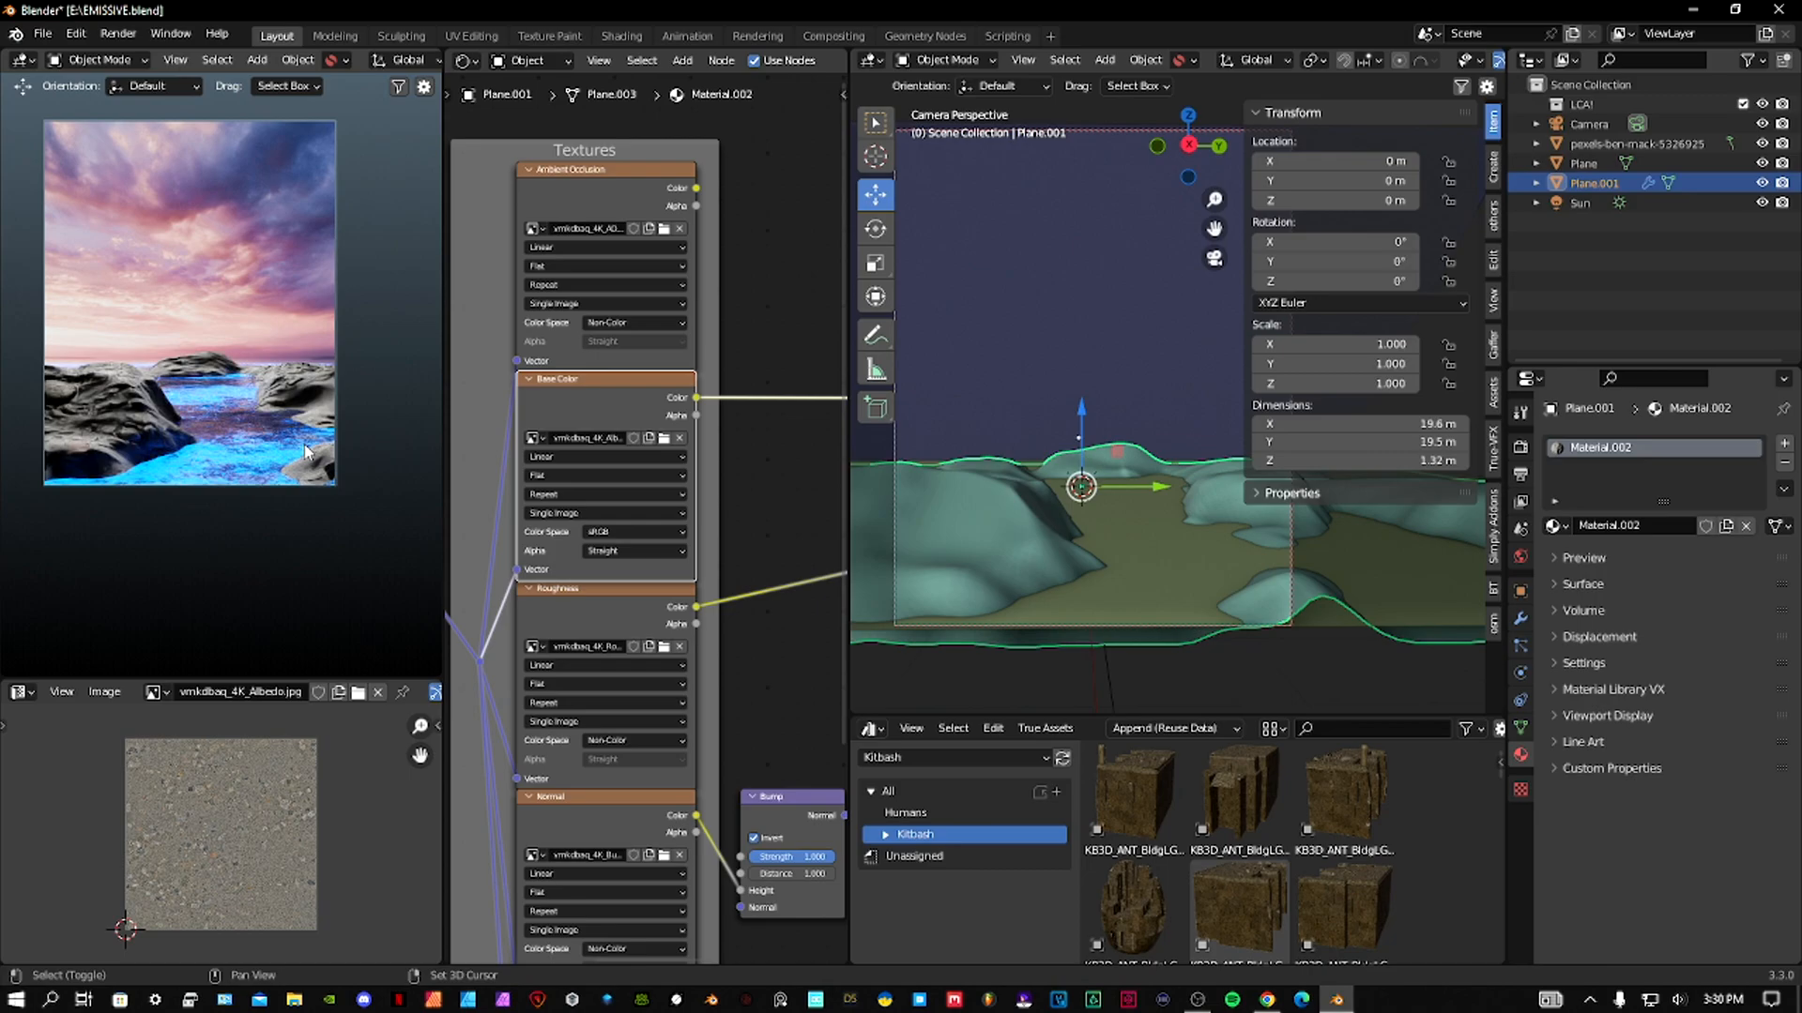
Check the rock texture in the render, and rotate the sun light to -74.7° on Y and 13.6° on Z.
{"action": "scroll", "coordinate": [304, 443], "scroll_direction": "up", "scroll_amount": 6}
{"action": "scroll", "coordinate": [203, 447], "scroll_direction": "down", "scroll_amount": 6}
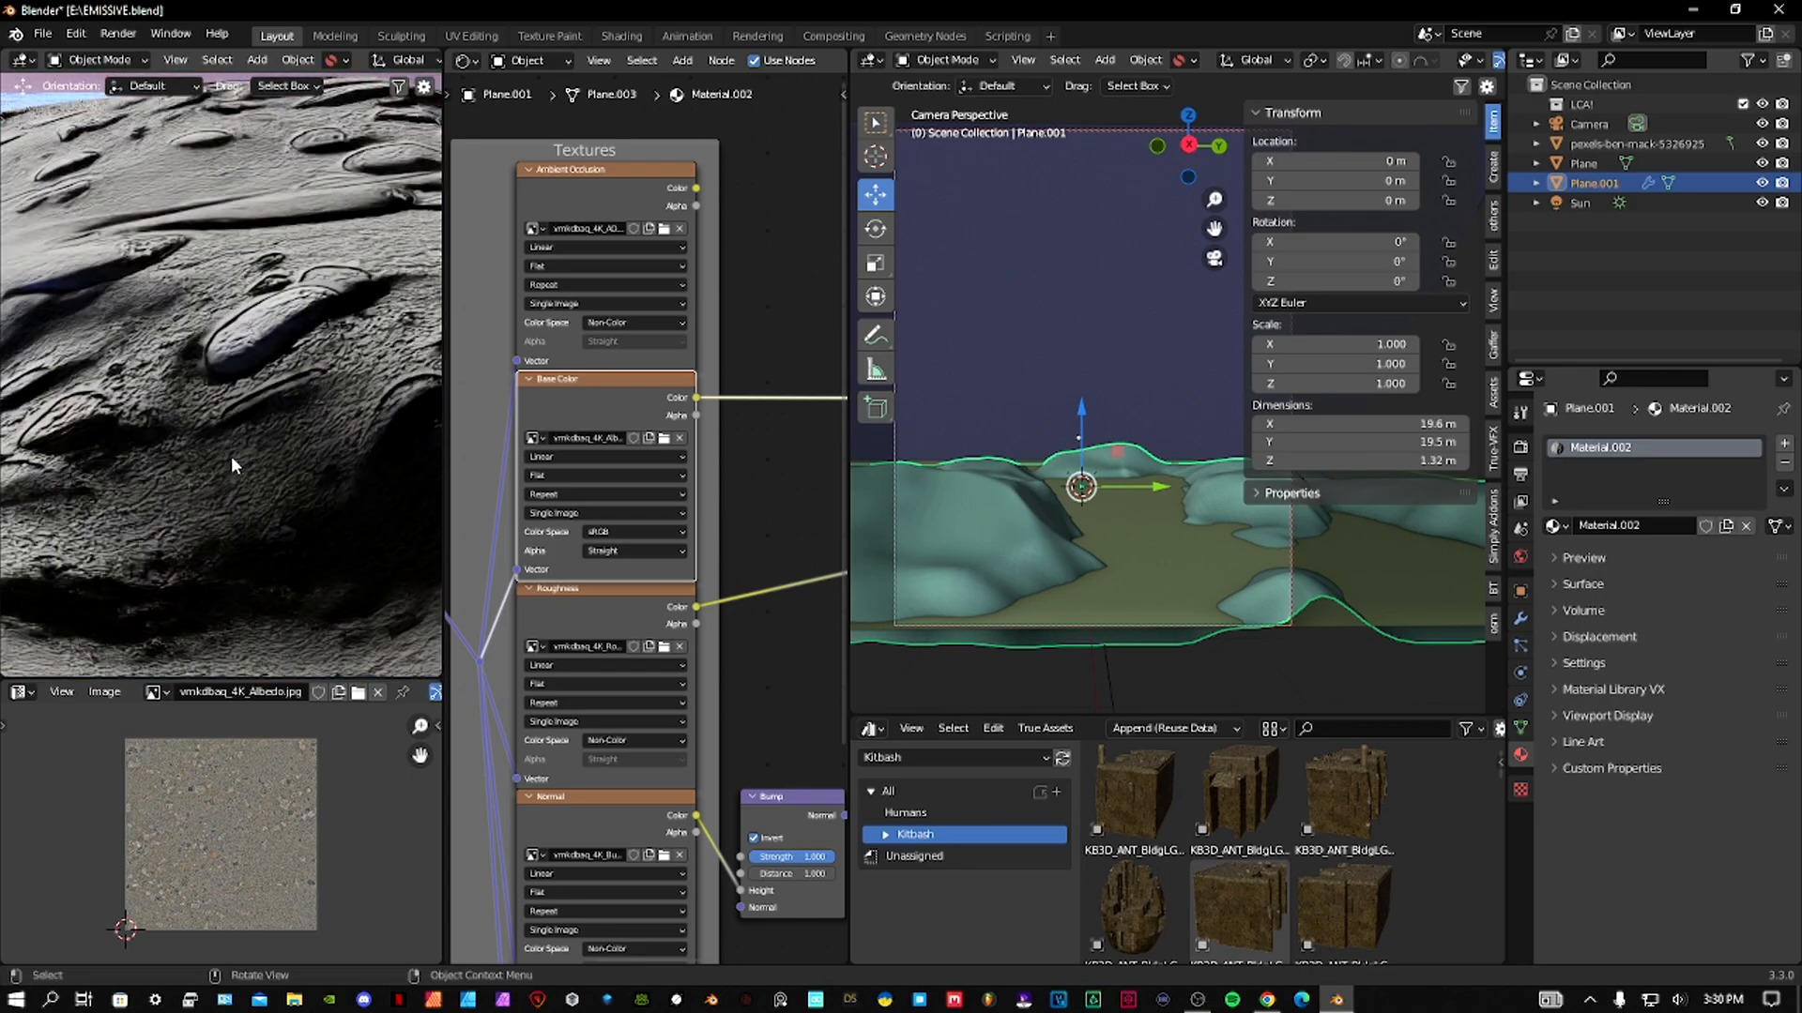
{"action": "scroll", "coordinate": [194, 455], "scroll_direction": "up", "scroll_amount": 3}
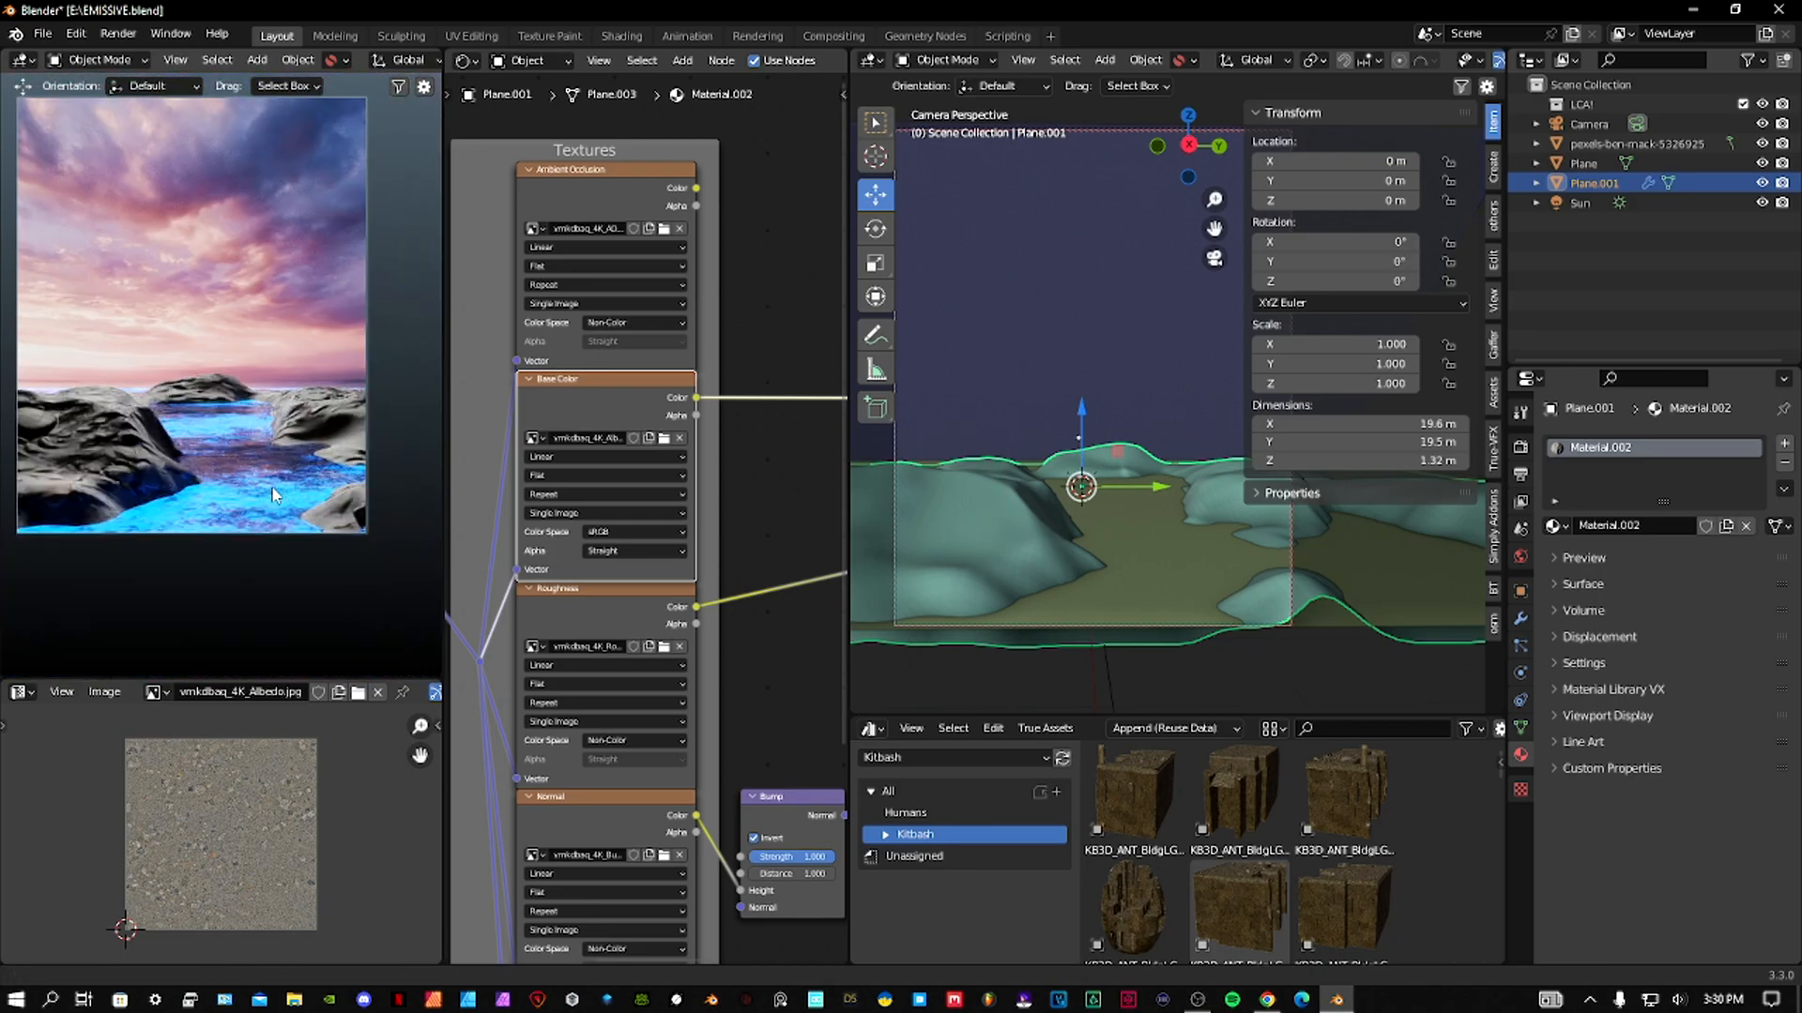
{"action": "scroll", "coordinate": [279, 519], "scroll_direction": "down", "scroll_amount": 1}
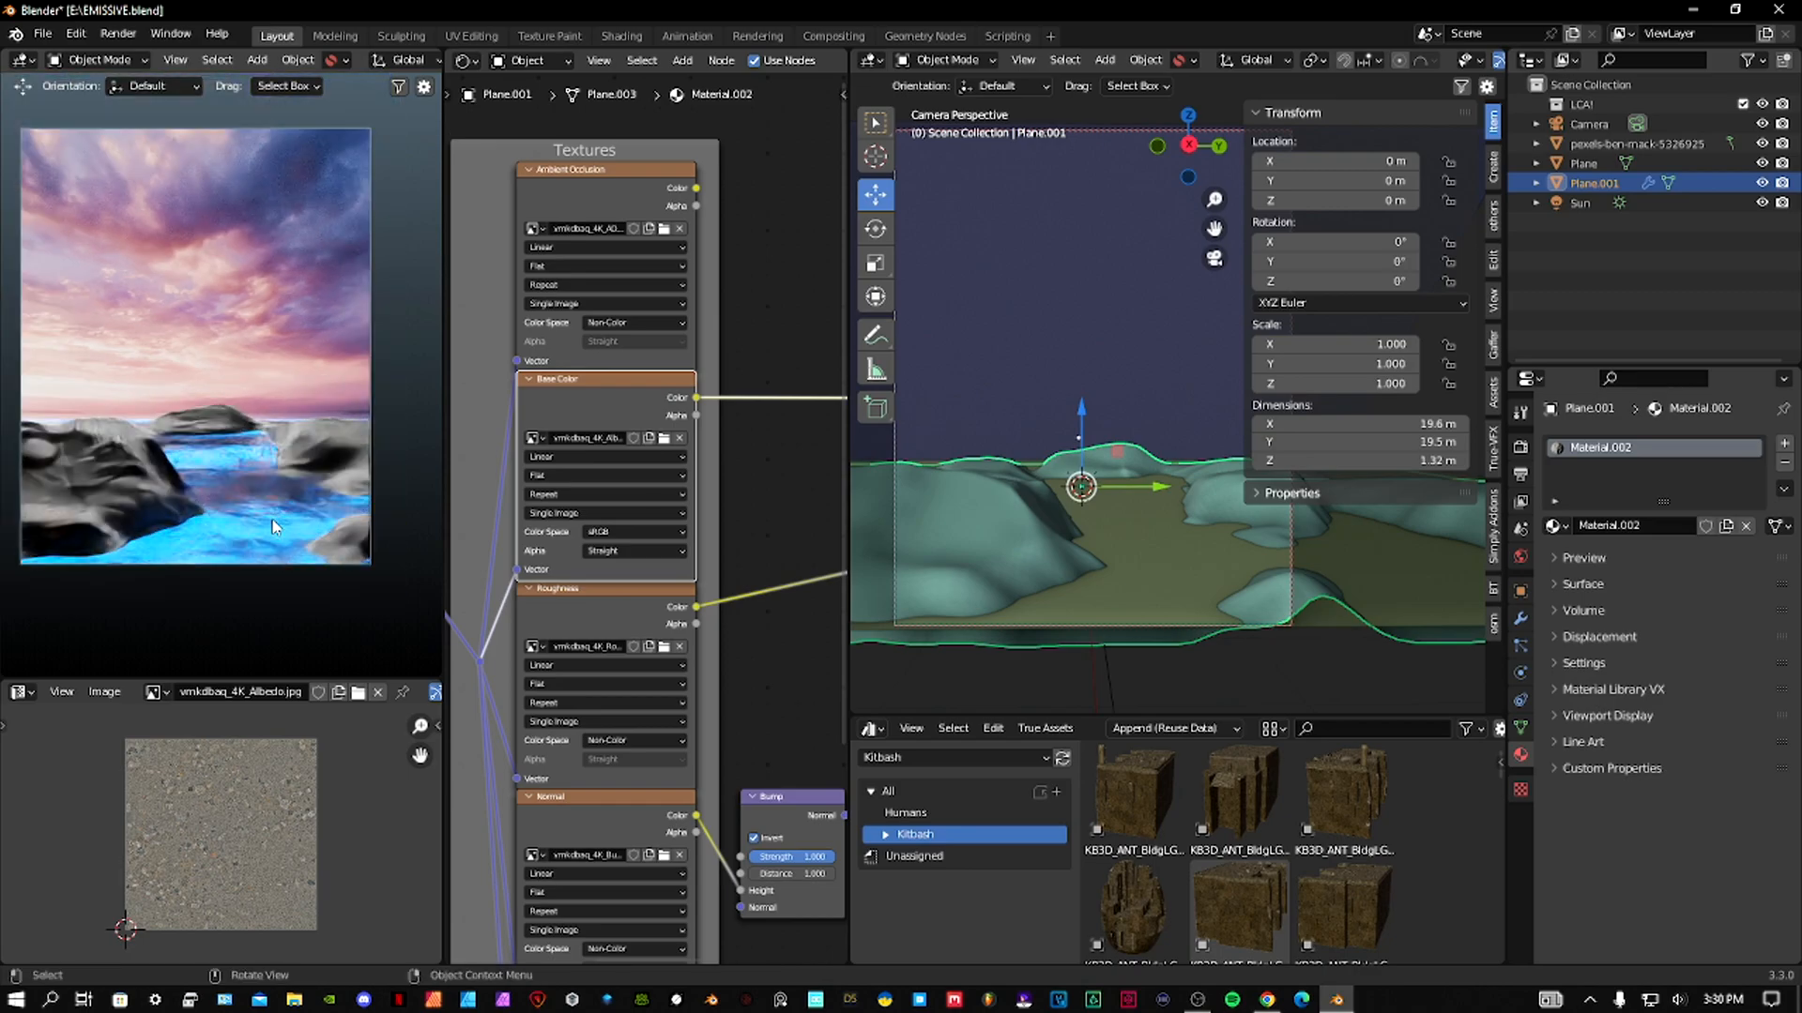
{"action": "left_click", "coordinate": [1592, 203]}
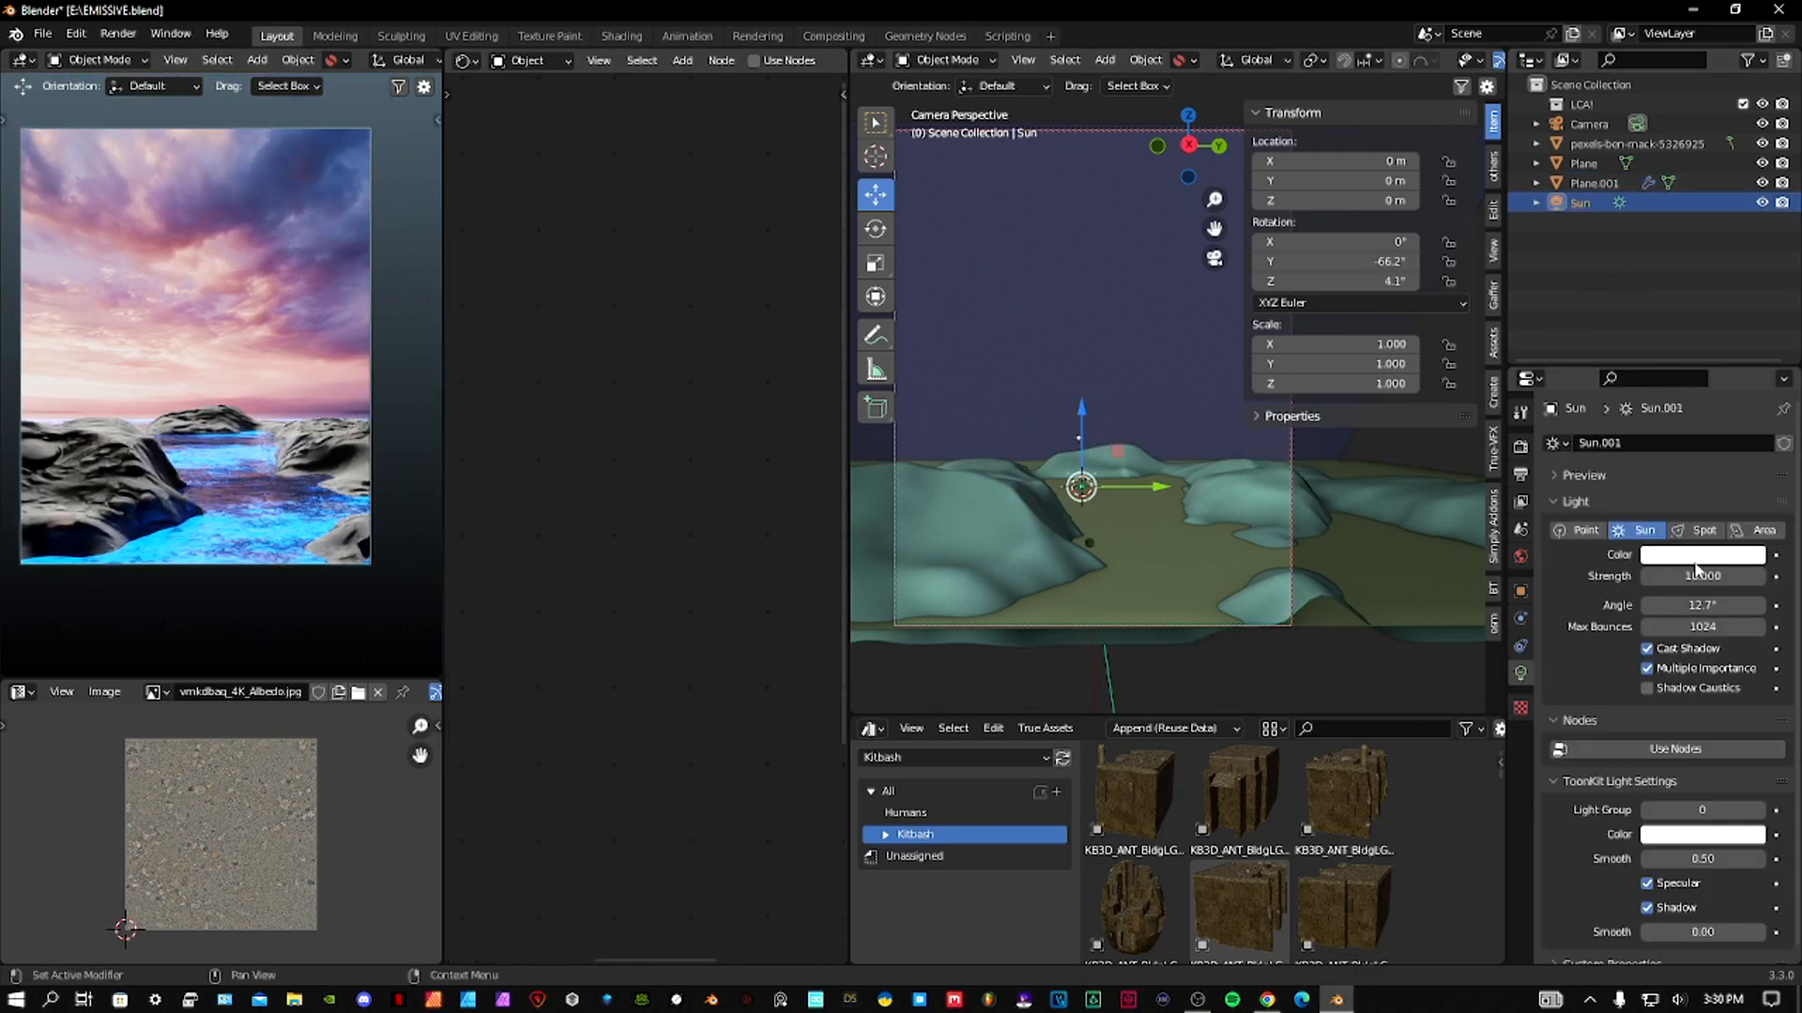
{"action": "mouse_move", "coordinate": [1333, 261]}
{"action": "left_mouse_down"}
{"action": "mouse_move", "coordinate": [1295, 261]}
{"action": "mouse_move", "coordinate": [1340, 282]}
{"action": "left_mouse_up"}
{"action": "middle_click_drag", "start_coordinate": [1147, 494], "coordinate": [1089, 472], "text": "shift"}
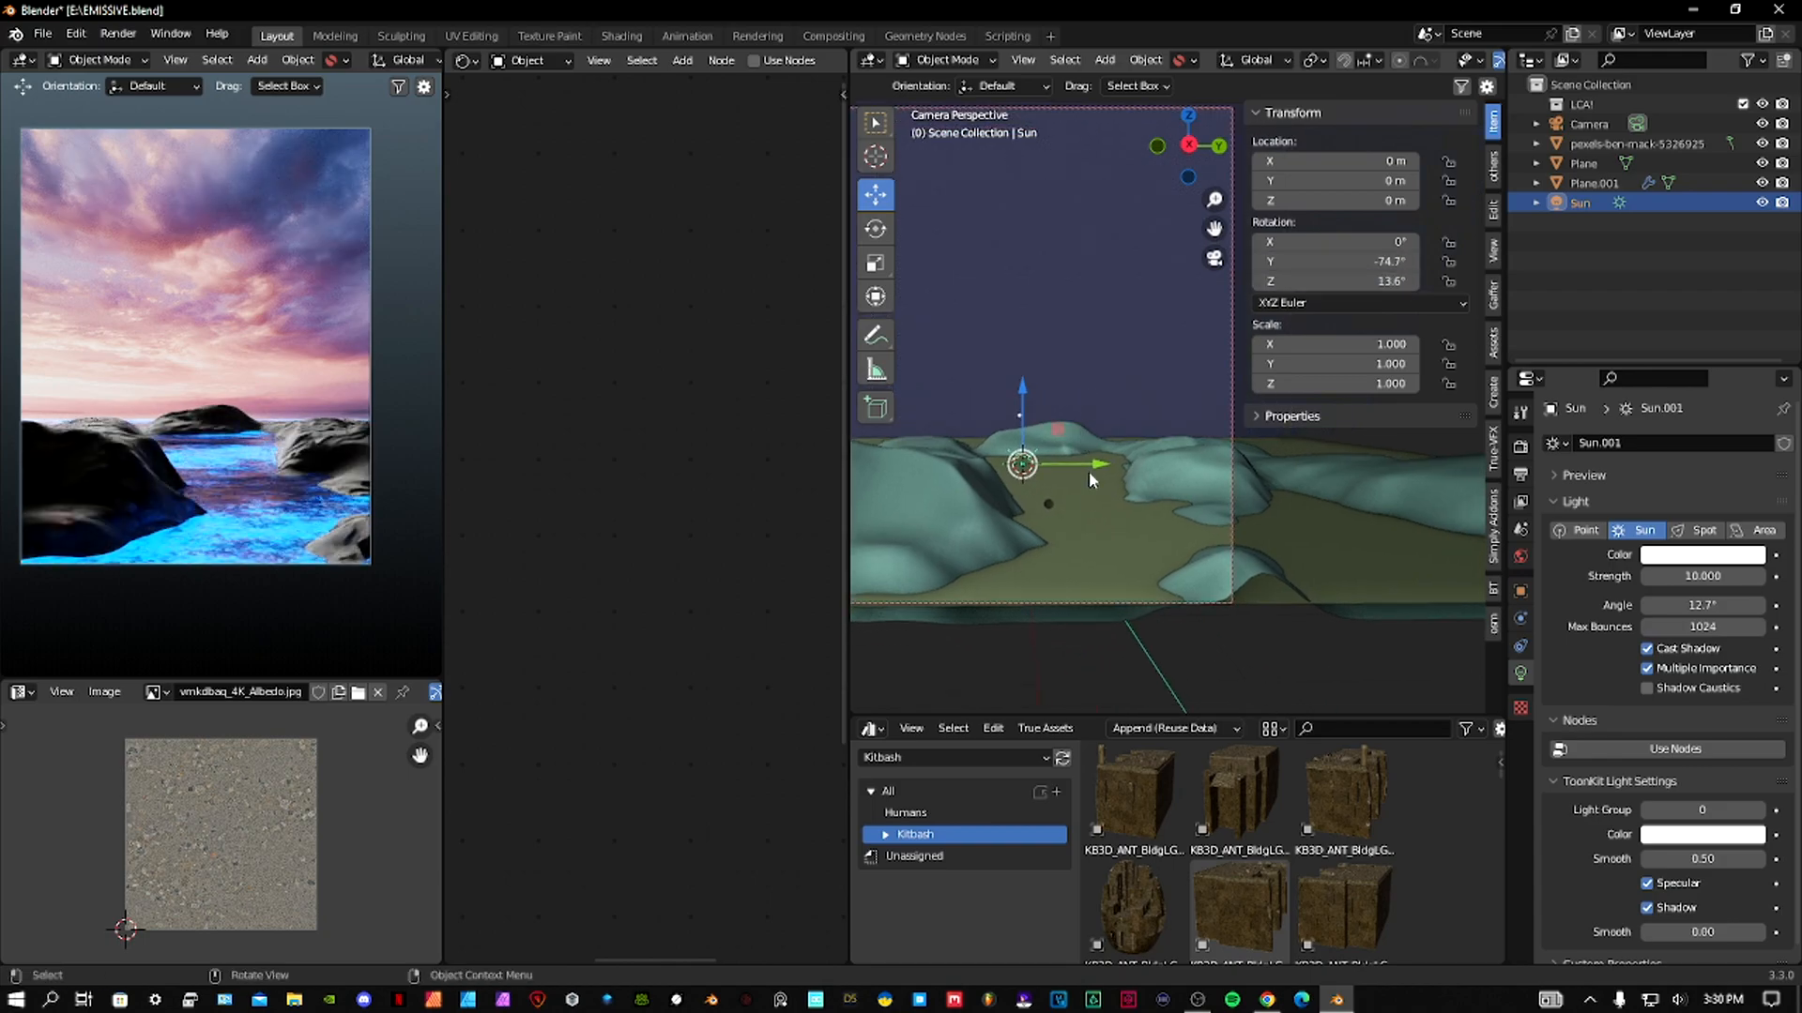
Select the water plane and lower its Principled BSDF Alpha to 0.551.
{"action": "left_click", "coordinate": [1084, 495]}
{"action": "scroll", "coordinate": [672, 599], "scroll_direction": "up", "scroll_amount": 4}
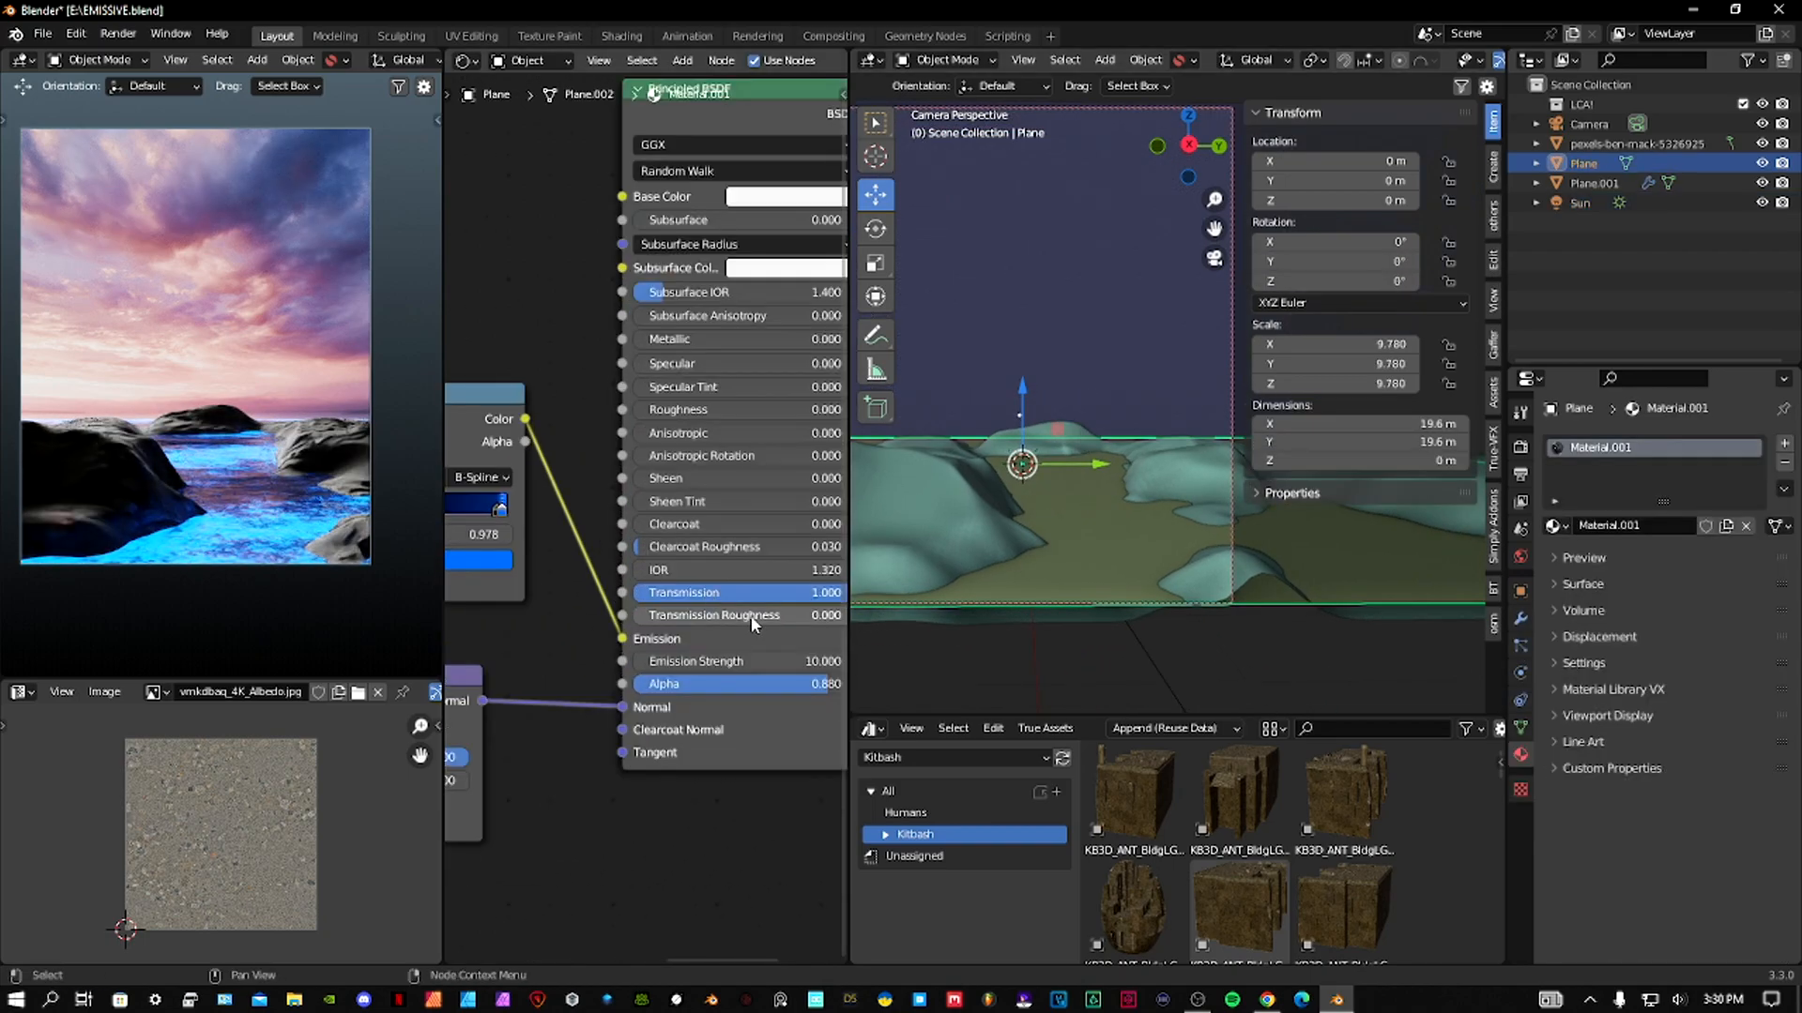
{"action": "scroll", "coordinate": [750, 624], "scroll_direction": "up", "scroll_amount": 2}
{"action": "left_click_drag", "start_coordinate": [722, 609], "coordinate": [628, 609]}
Set the water's emission ColorRamp to Linear interpolation and place its black stop at position 0.929.
{"action": "scroll", "coordinate": [142, 506], "scroll_direction": "up", "scroll_amount": 5}
{"action": "scroll", "coordinate": [218, 510], "scroll_direction": "down", "scroll_amount": 5}
{"action": "scroll", "coordinate": [563, 423], "scroll_direction": "down", "scroll_amount": 3}
{"action": "middle_click_drag", "start_coordinate": [549, 423], "coordinate": [750, 477]}
{"action": "scroll", "coordinate": [728, 441], "scroll_direction": "up", "scroll_amount": 7}
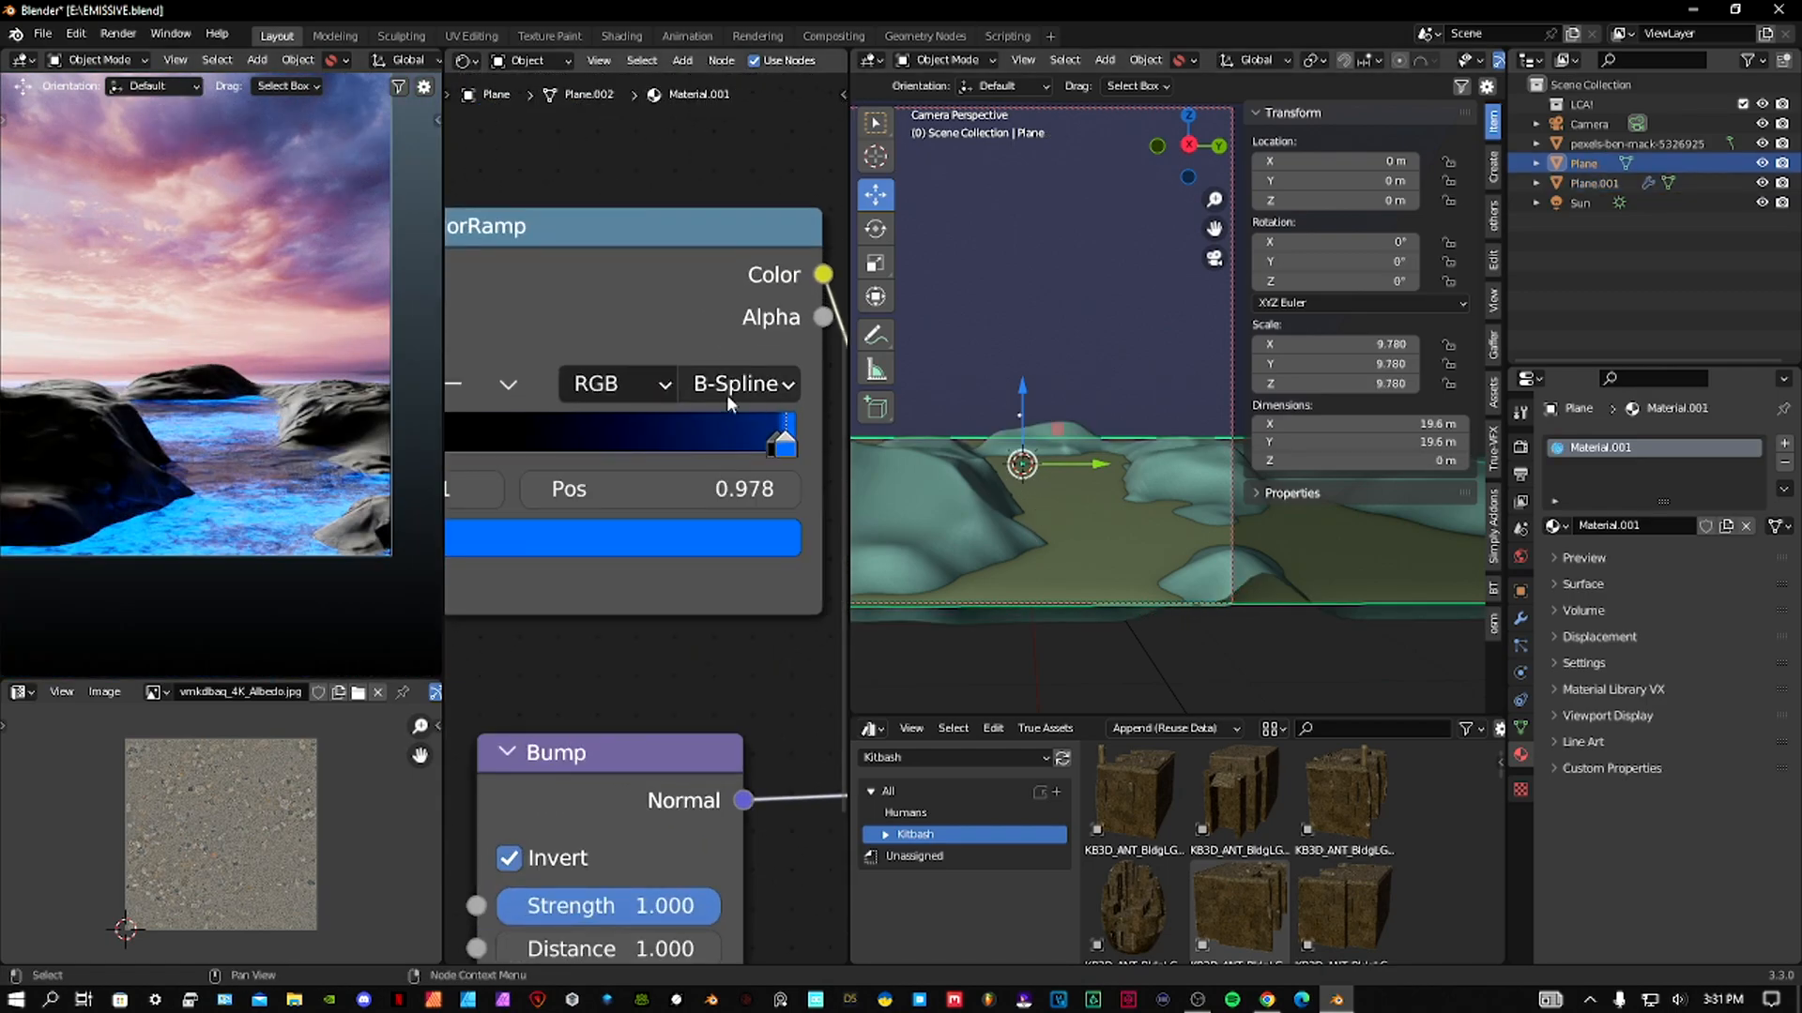
{"action": "left_click", "coordinate": [726, 394]}
{"action": "key", "text": "Escape"}
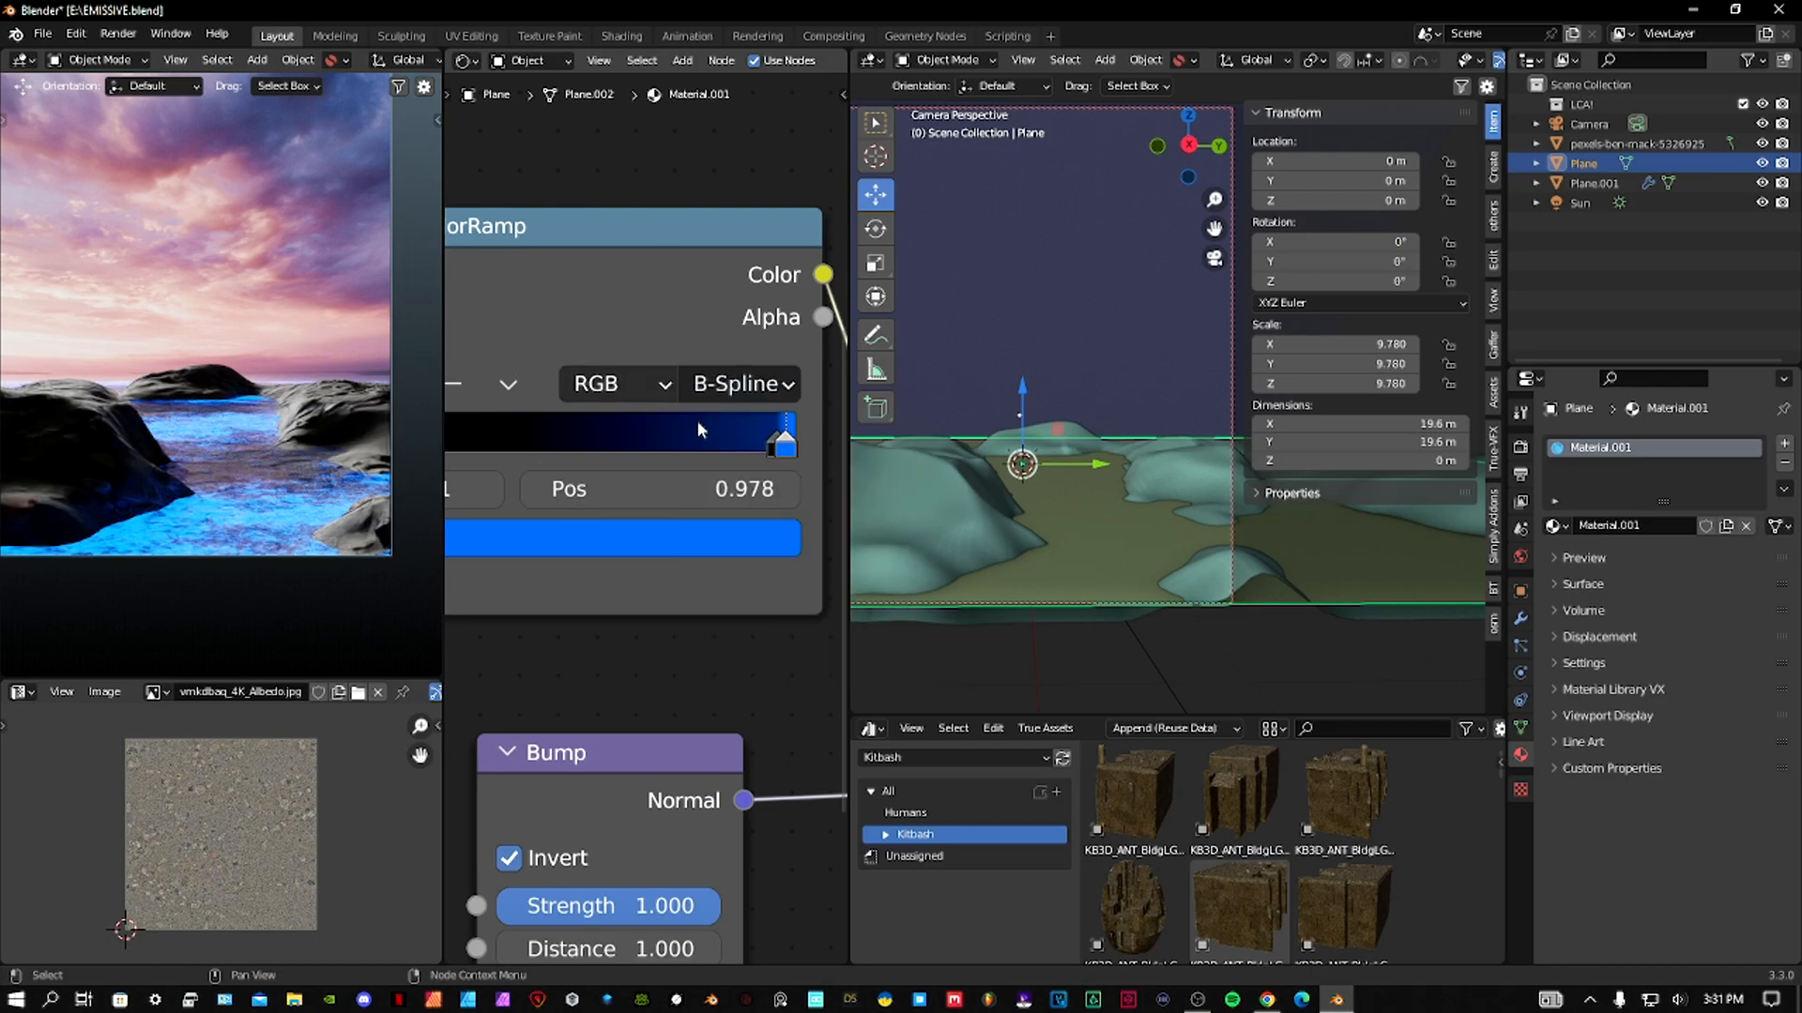
{"action": "left_click", "coordinate": [765, 390]}
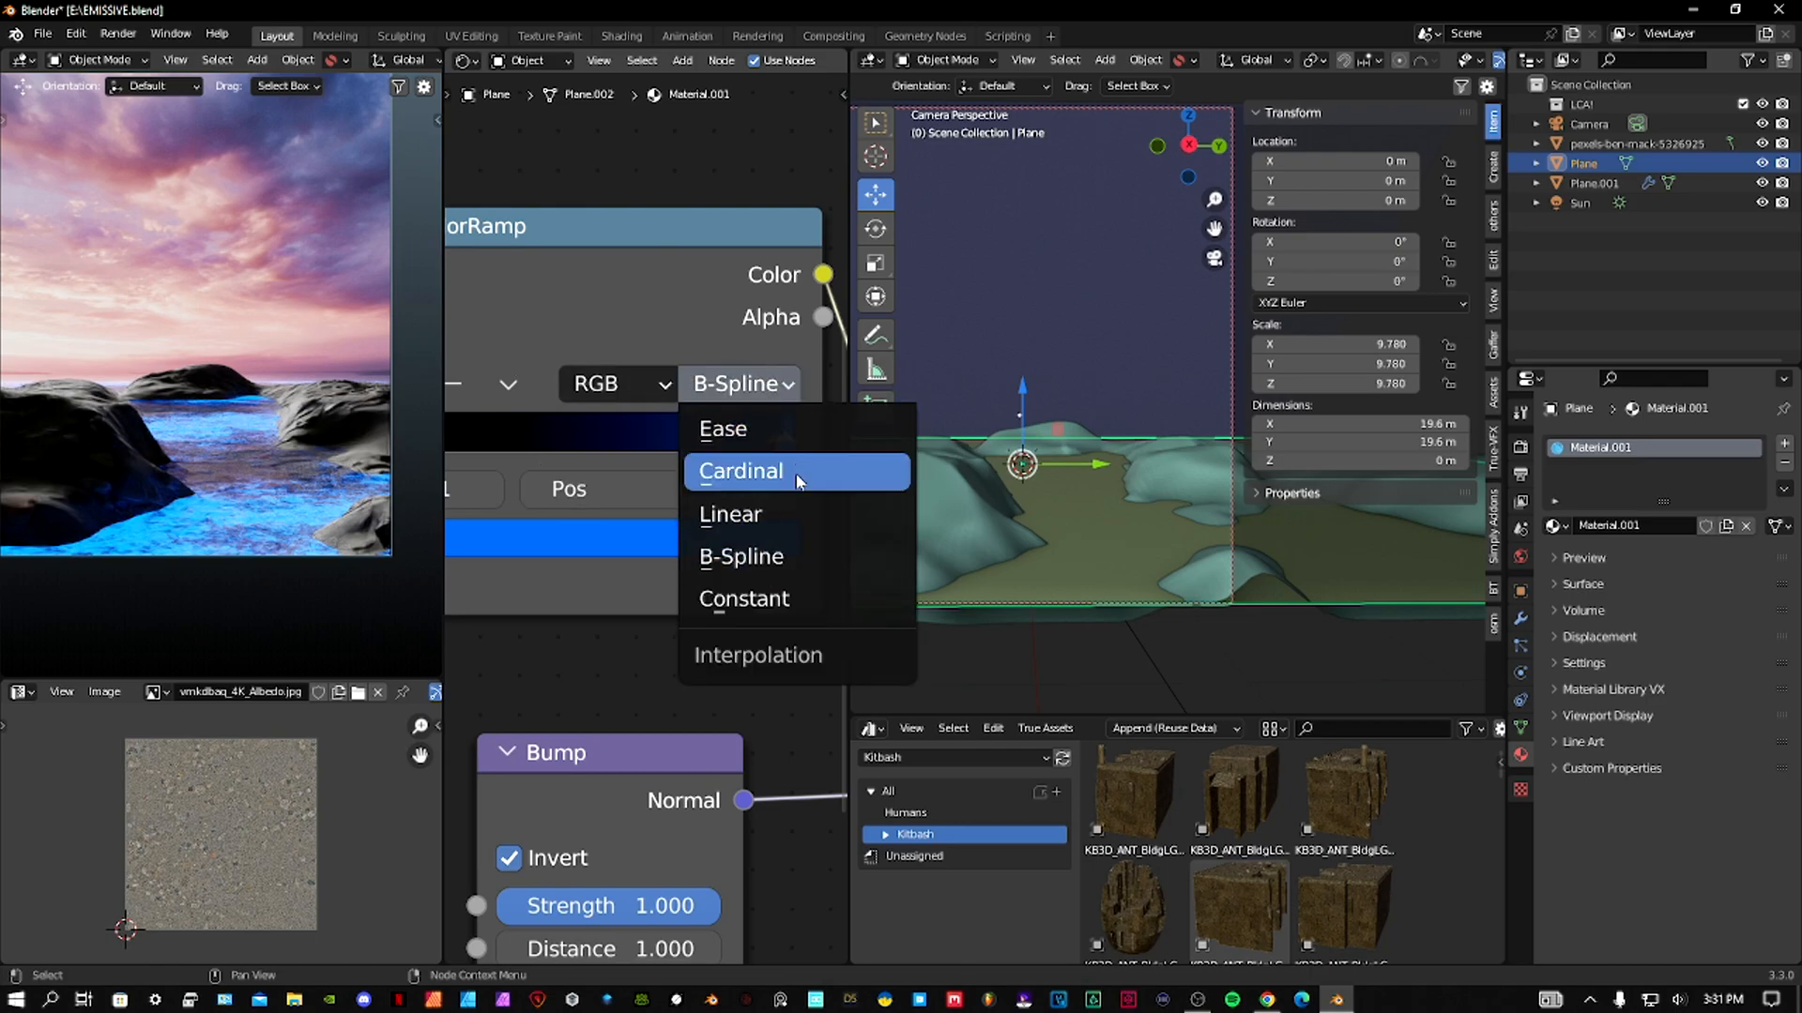
{"action": "left_click", "coordinate": [799, 514]}
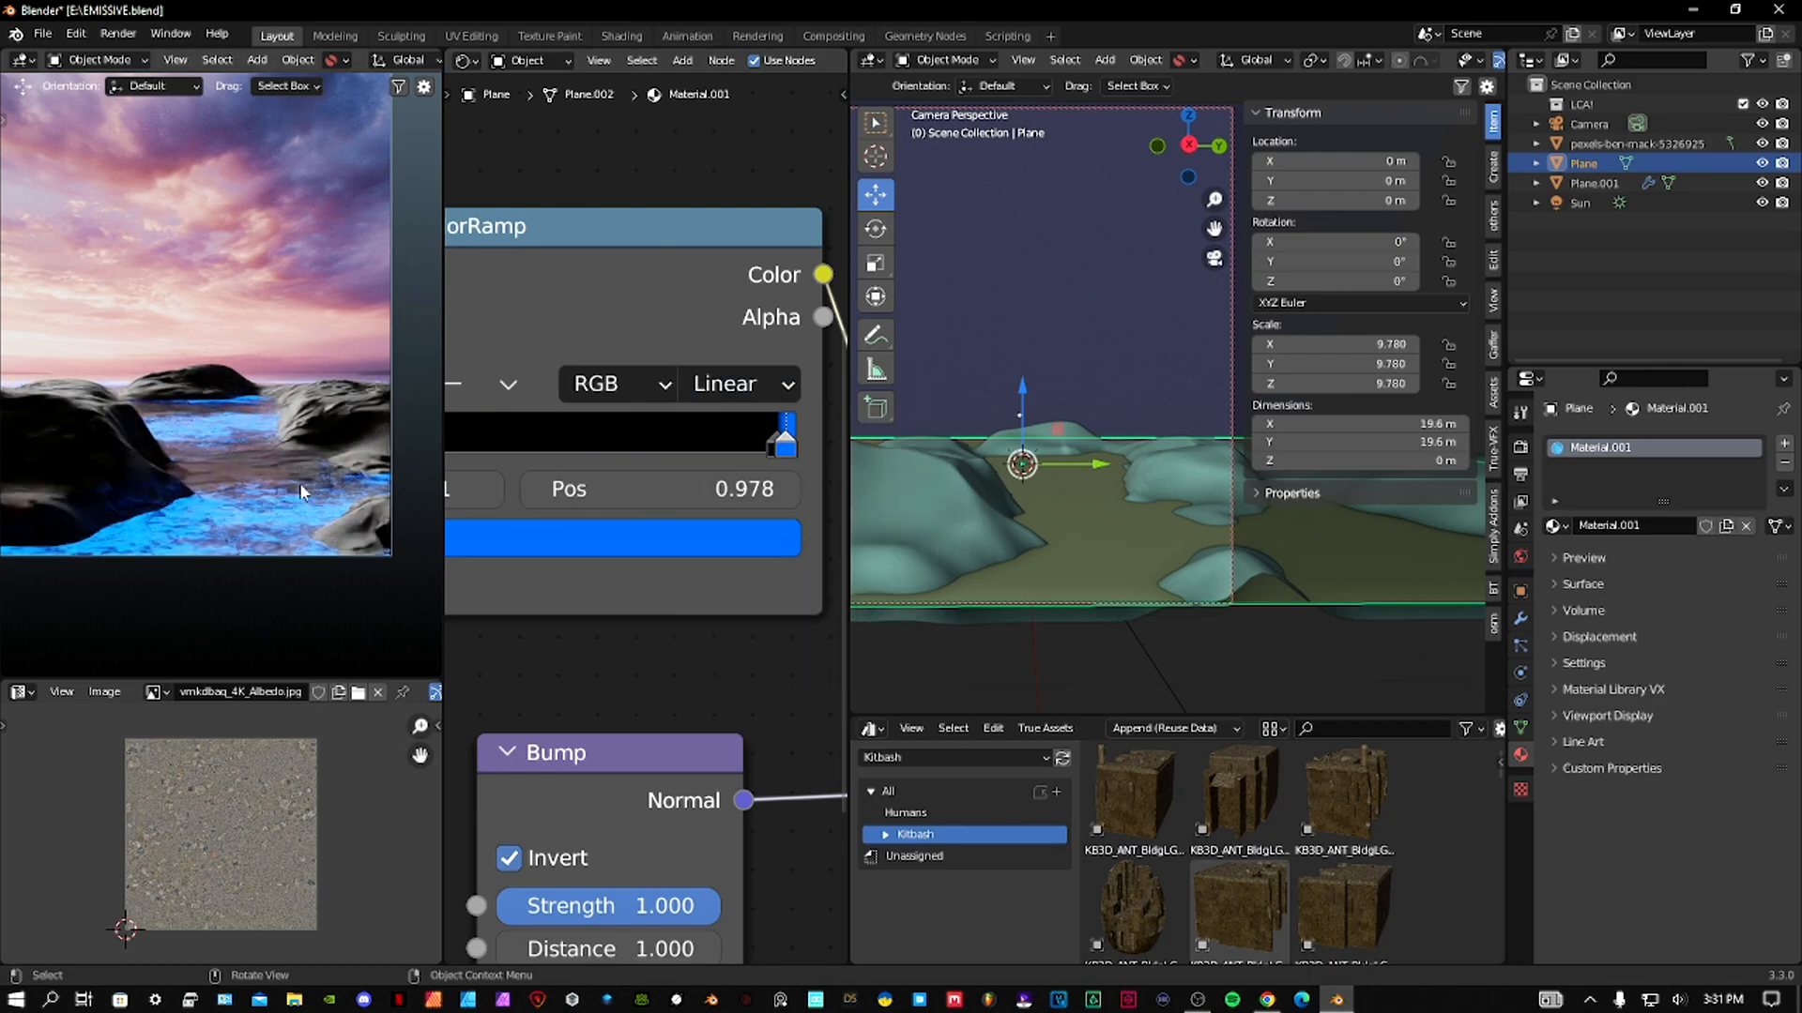
{"action": "left_click_drag", "start_coordinate": [743, 450], "coordinate": [638, 437]}
{"action": "mouse_move", "coordinate": [777, 449]}
{"action": "left_mouse_down"}
{"action": "mouse_move", "coordinate": [763, 443]}
{"action": "mouse_move", "coordinate": [792, 447]}
{"action": "mouse_move", "coordinate": [766, 447]}
{"action": "left_mouse_up"}
{"action": "left_click", "coordinate": [794, 444]}
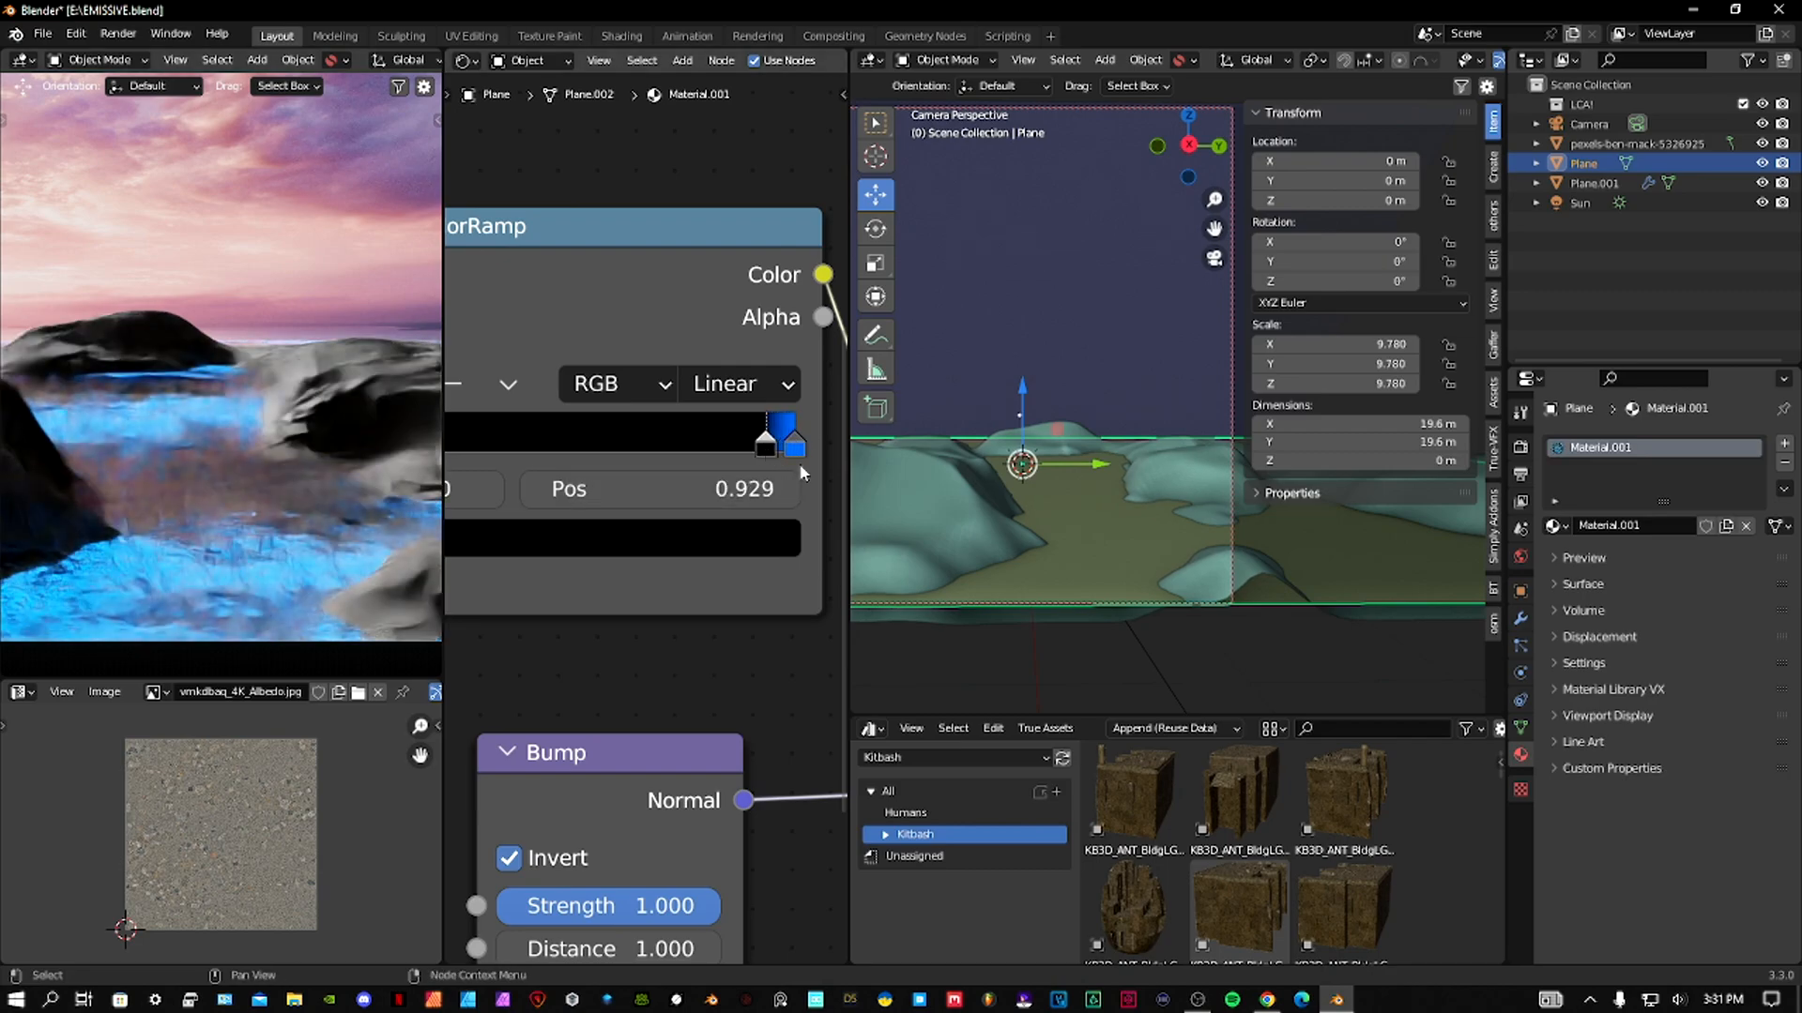
Set the water shader's Emission Strength to 50.
{"action": "scroll", "coordinate": [798, 469], "scroll_direction": "down", "scroll_amount": 1}
{"action": "middle_click_drag", "start_coordinate": [799, 469], "coordinate": [571, 459]}
{"action": "middle_click_drag", "start_coordinate": [825, 563], "coordinate": [688, 518]}
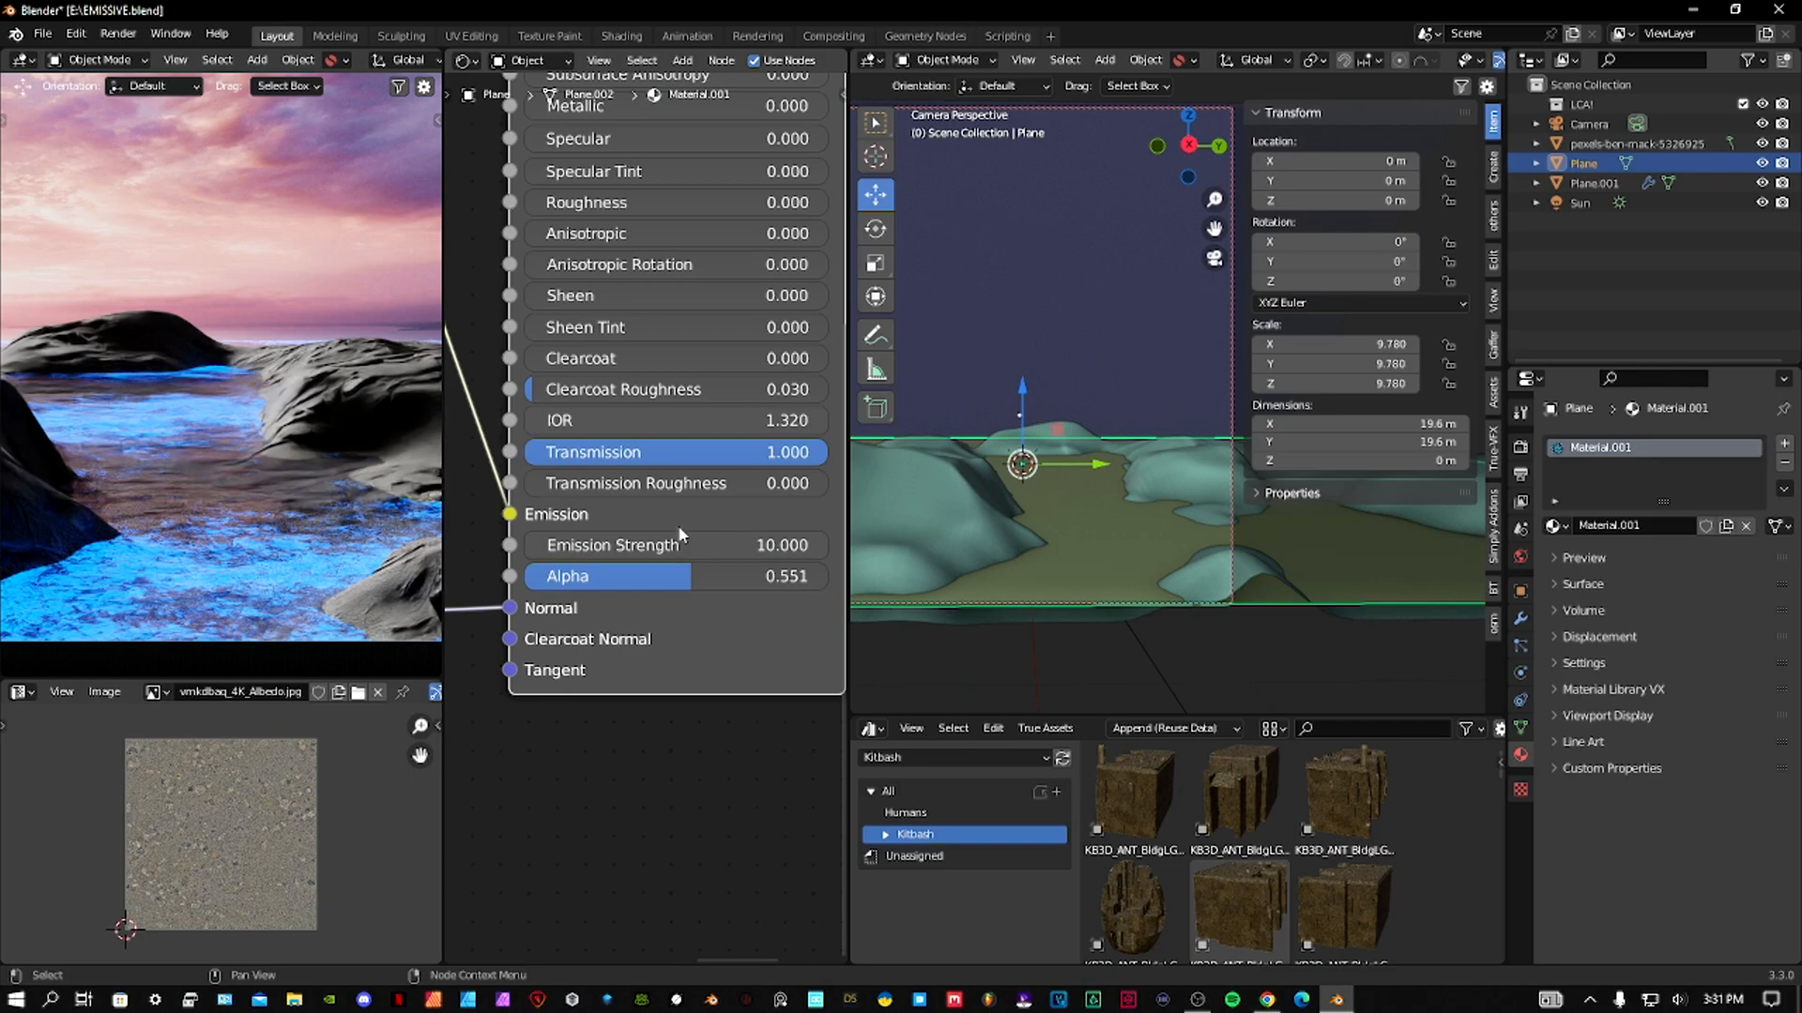
{"action": "left_click", "coordinate": [666, 542]}
{"action": "type", "text": "50"}
{"action": "key", "text": "Return"}
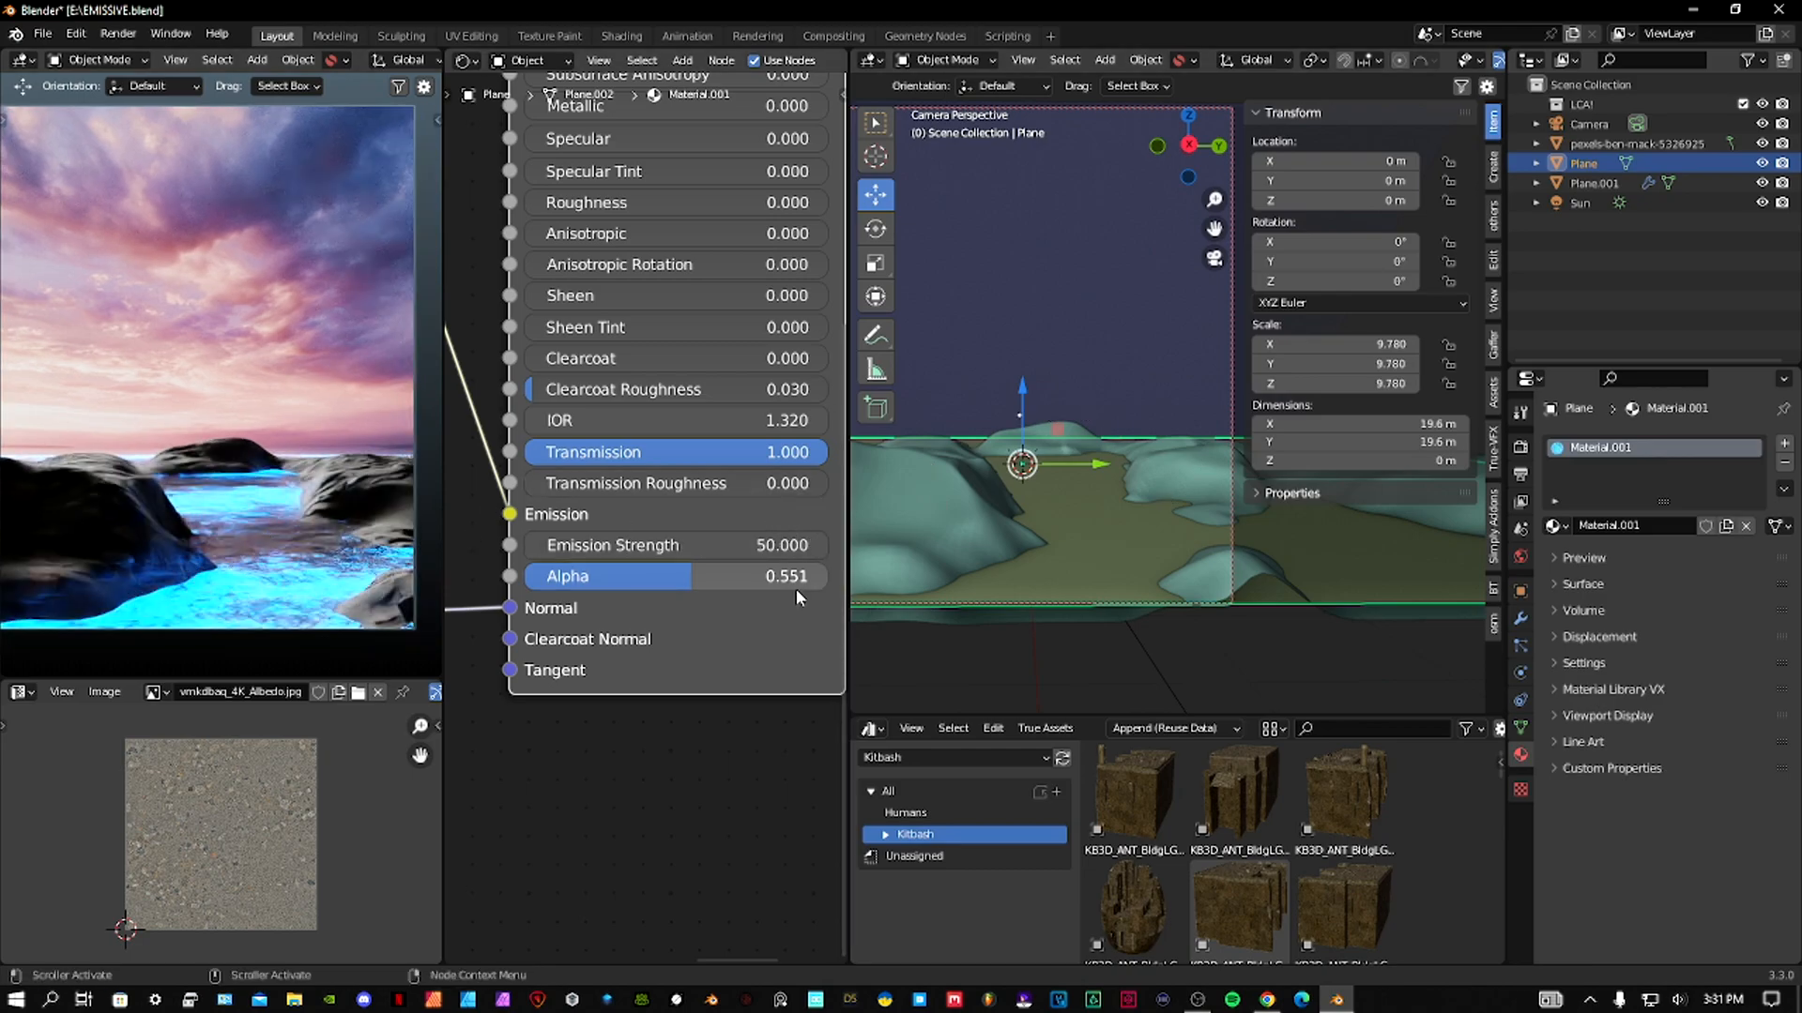
Move the water ColorRamp's blue and black stops to the low end of the gradient, with the blue stop first.
{"action": "middle_click_drag", "start_coordinate": [514, 528], "coordinate": [657, 428]}
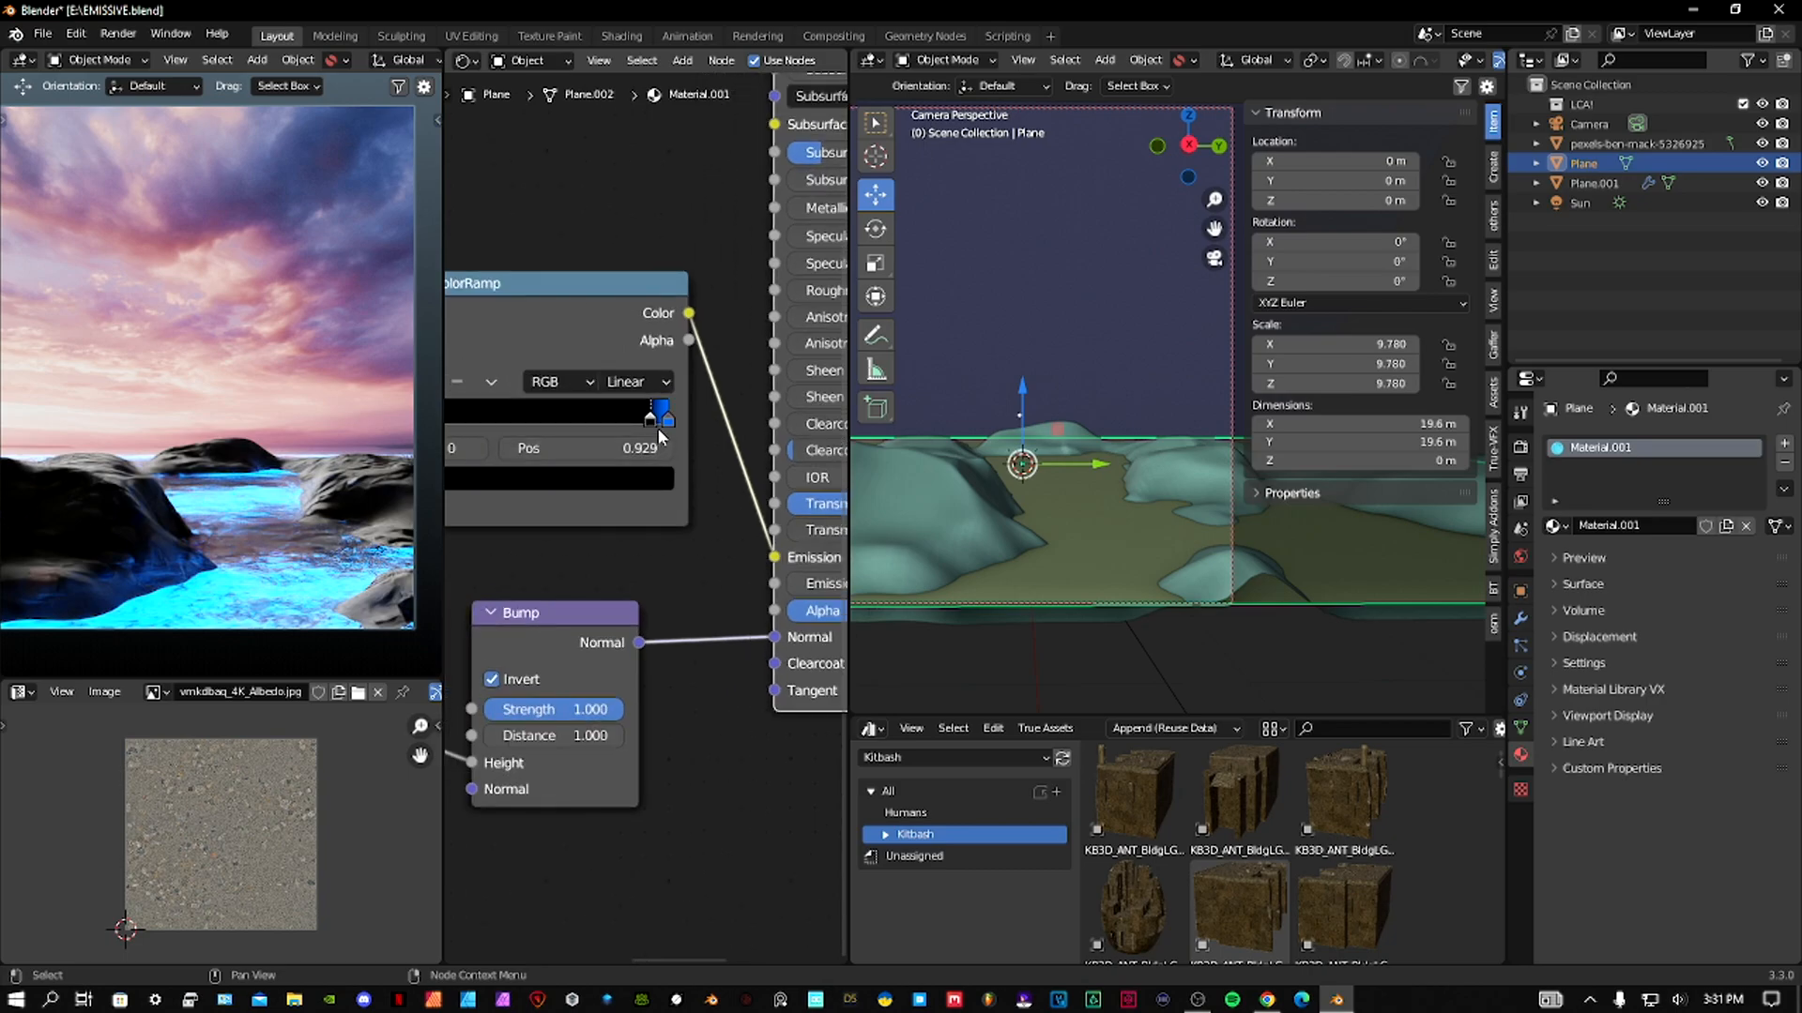
{"action": "left_click_drag", "start_coordinate": [647, 411], "coordinate": [506, 416]}
{"action": "scroll", "coordinate": [563, 432], "scroll_direction": "up", "scroll_amount": 4}
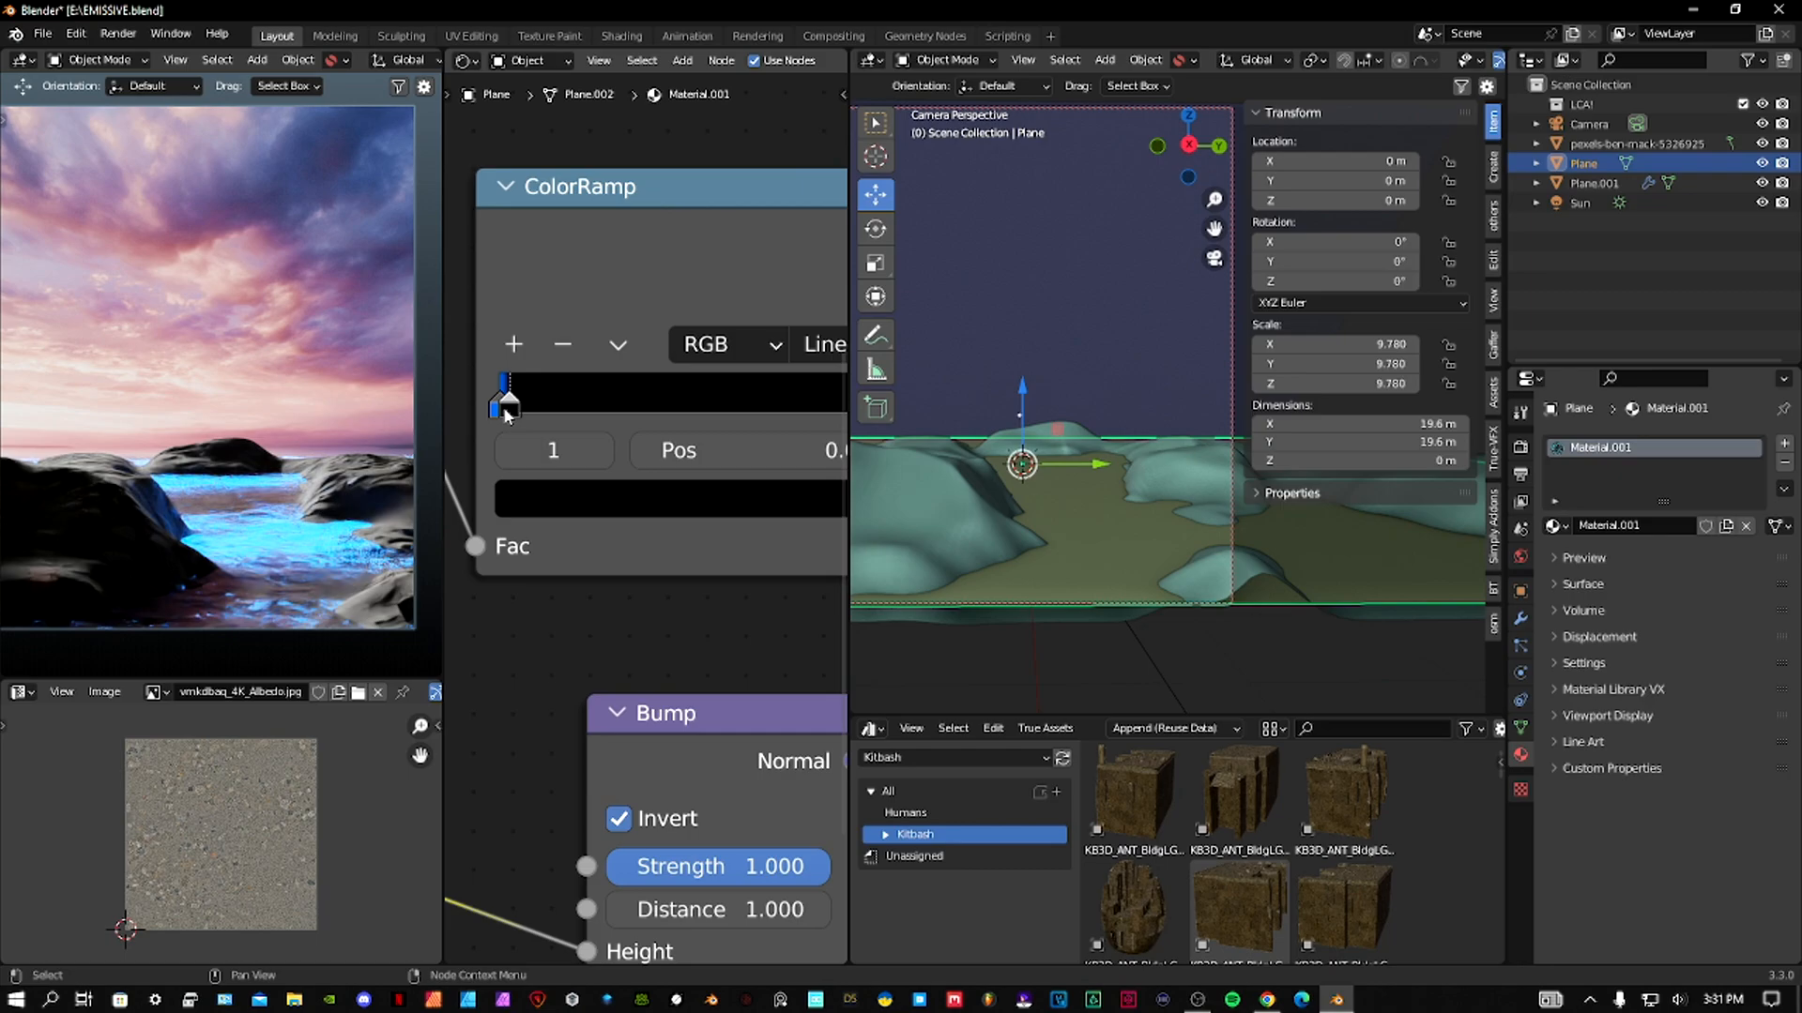
Select the sun light and set its angle to 0°.
{"action": "left_click", "coordinate": [1651, 203]}
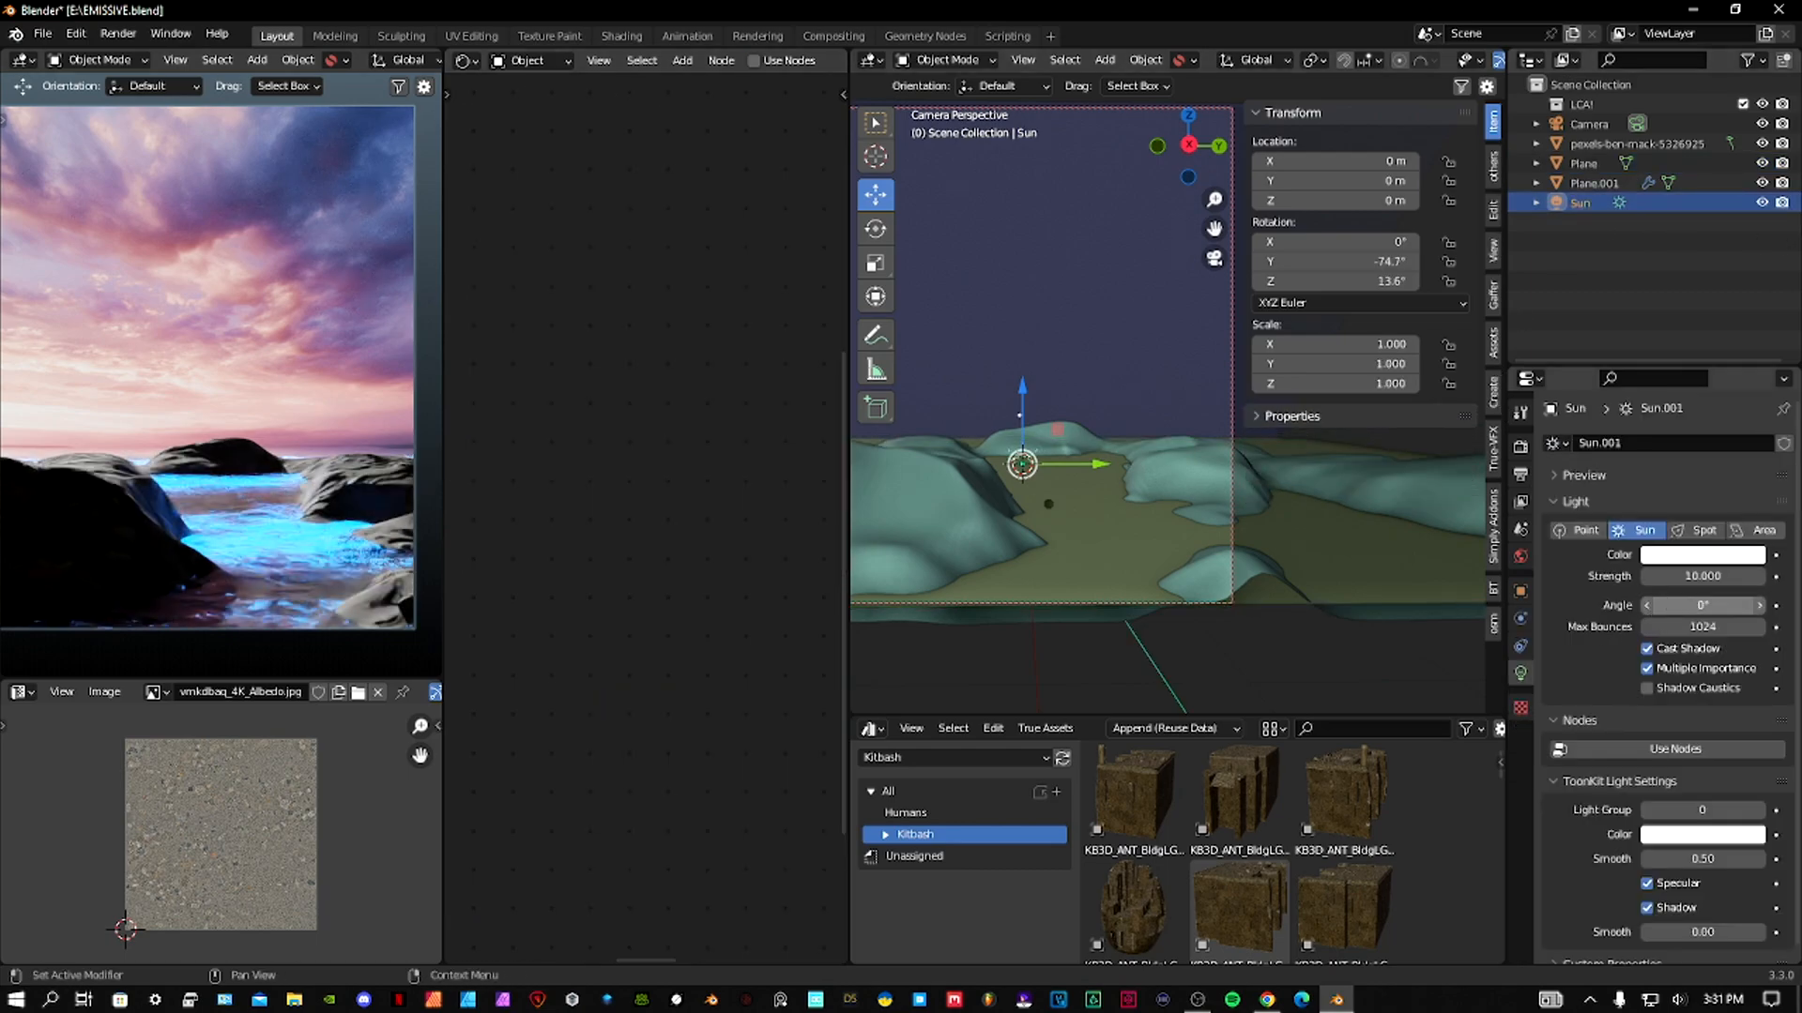
Select the water plane and tint its Principled BSDF Base Color a pale light blue.
{"action": "left_click", "coordinate": [1145, 550]}
{"action": "middle_click_drag", "start_coordinate": [779, 431], "coordinate": [424, 589]}
{"action": "scroll", "coordinate": [672, 344], "scroll_direction": "up", "scroll_amount": 1}
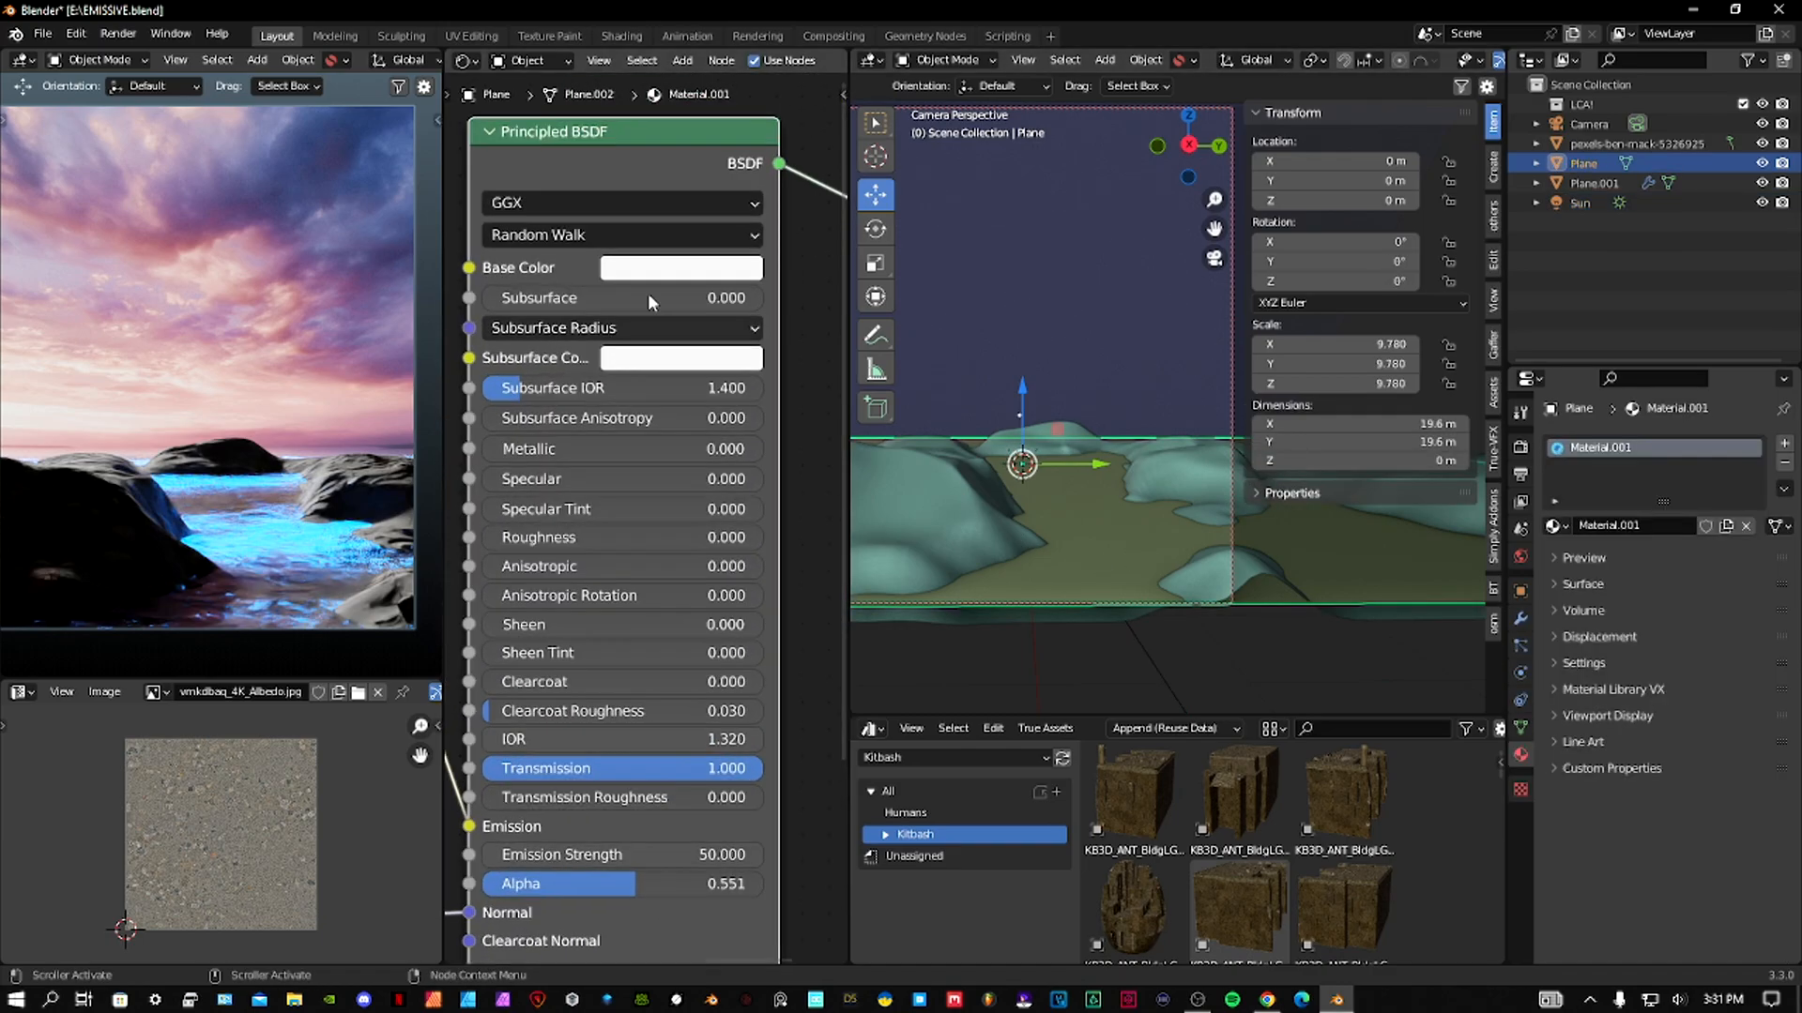
{"action": "left_click", "coordinate": [663, 270]}
{"action": "mouse_move", "coordinate": [720, 358]}
{"action": "left_mouse_down"}
{"action": "mouse_move", "coordinate": [705, 413]}
{"action": "mouse_move", "coordinate": [662, 426]}
{"action": "mouse_move", "coordinate": [699, 439]}
{"action": "mouse_move", "coordinate": [742, 422]}
{"action": "mouse_move", "coordinate": [746, 394]}
{"action": "mouse_move", "coordinate": [721, 373]}
{"action": "left_mouse_up"}
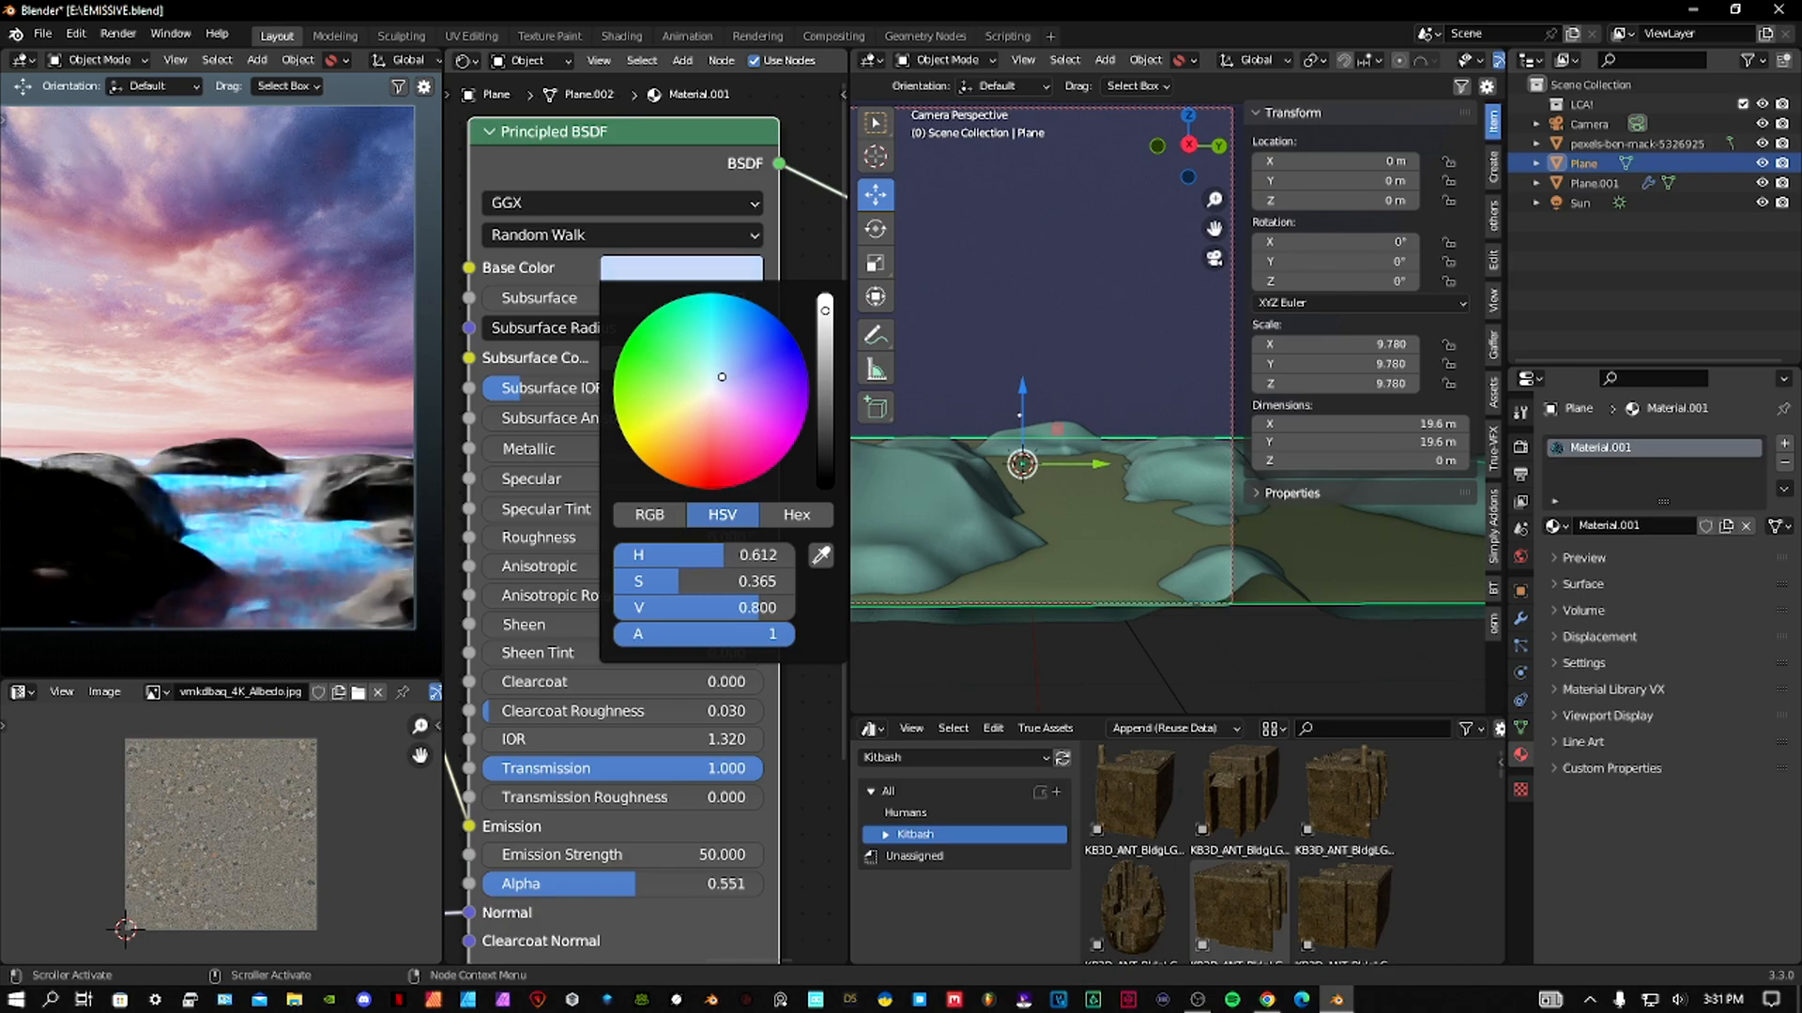
{"action": "left_click_drag", "start_coordinate": [721, 374], "coordinate": [719, 376]}
Raise the water shader's Alpha to 0.698.
{"action": "scroll", "coordinate": [729, 729], "scroll_direction": "up", "scroll_amount": 3}
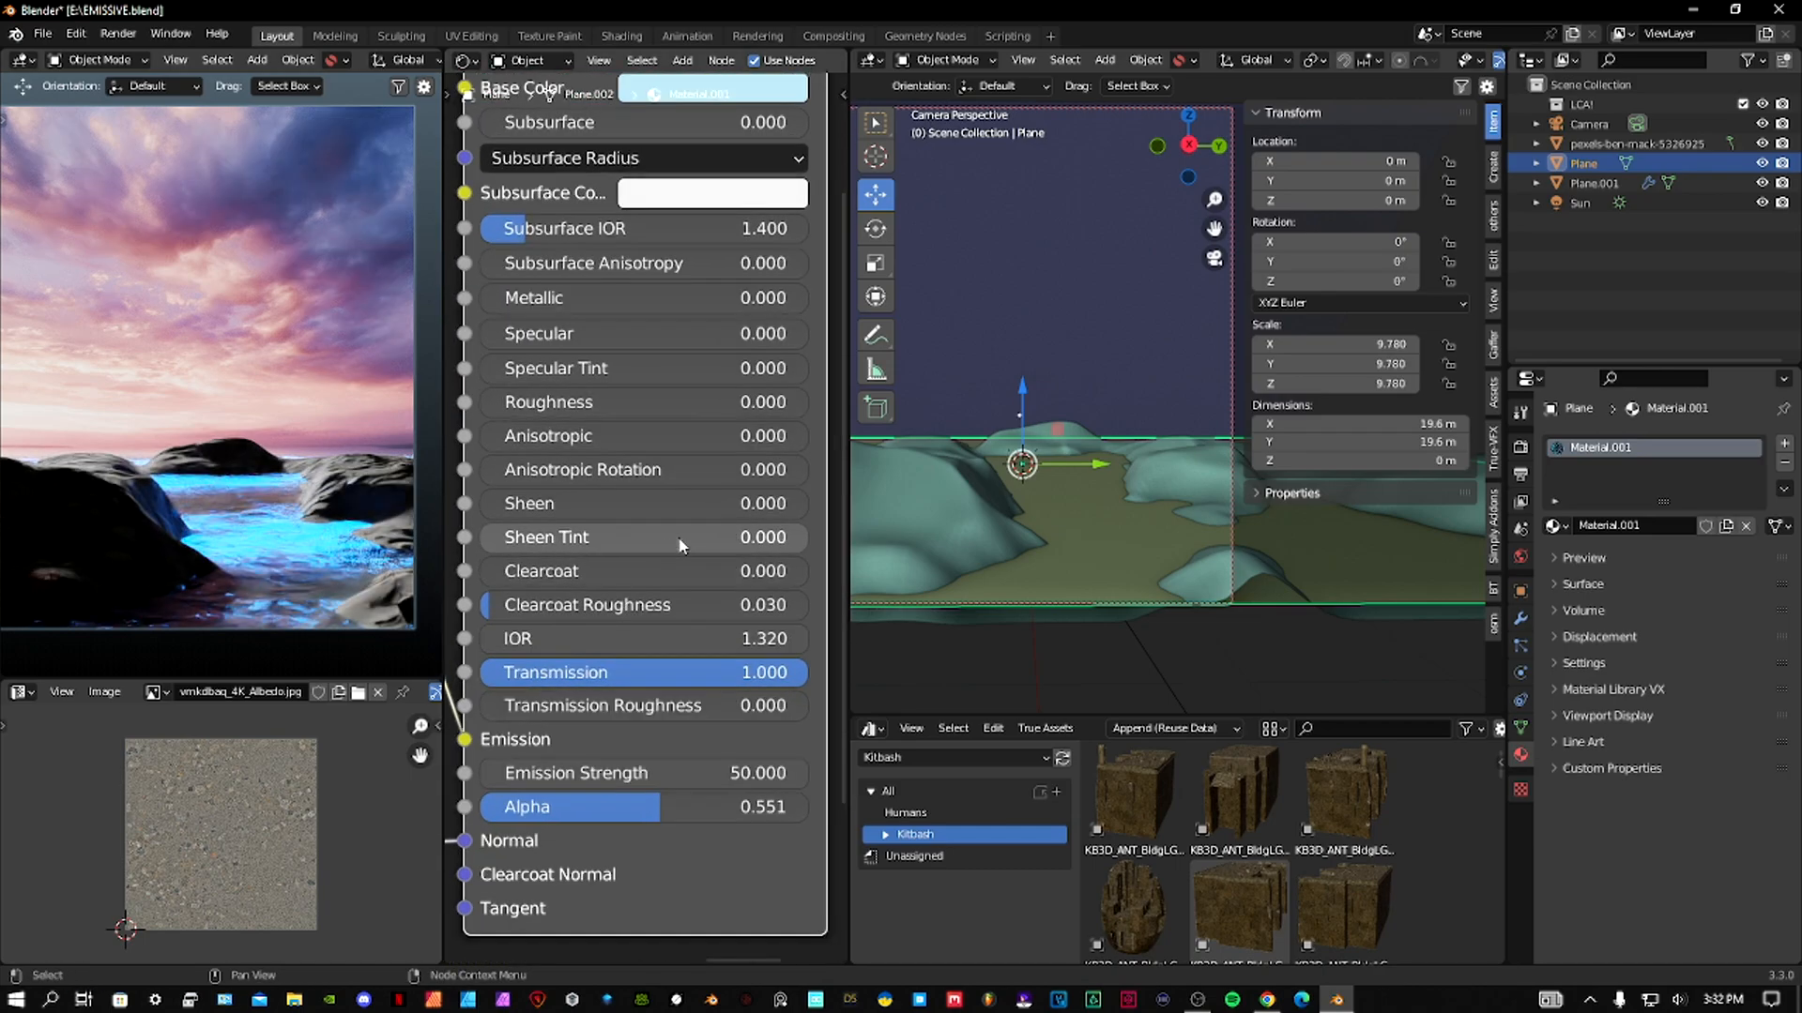
{"action": "left_click_drag", "start_coordinate": [679, 627], "coordinate": [771, 627]}
{"action": "middle_click_drag", "start_coordinate": [763, 635], "coordinate": [654, 654]}
{"action": "left_click_drag", "start_coordinate": [654, 654], "coordinate": [642, 654]}
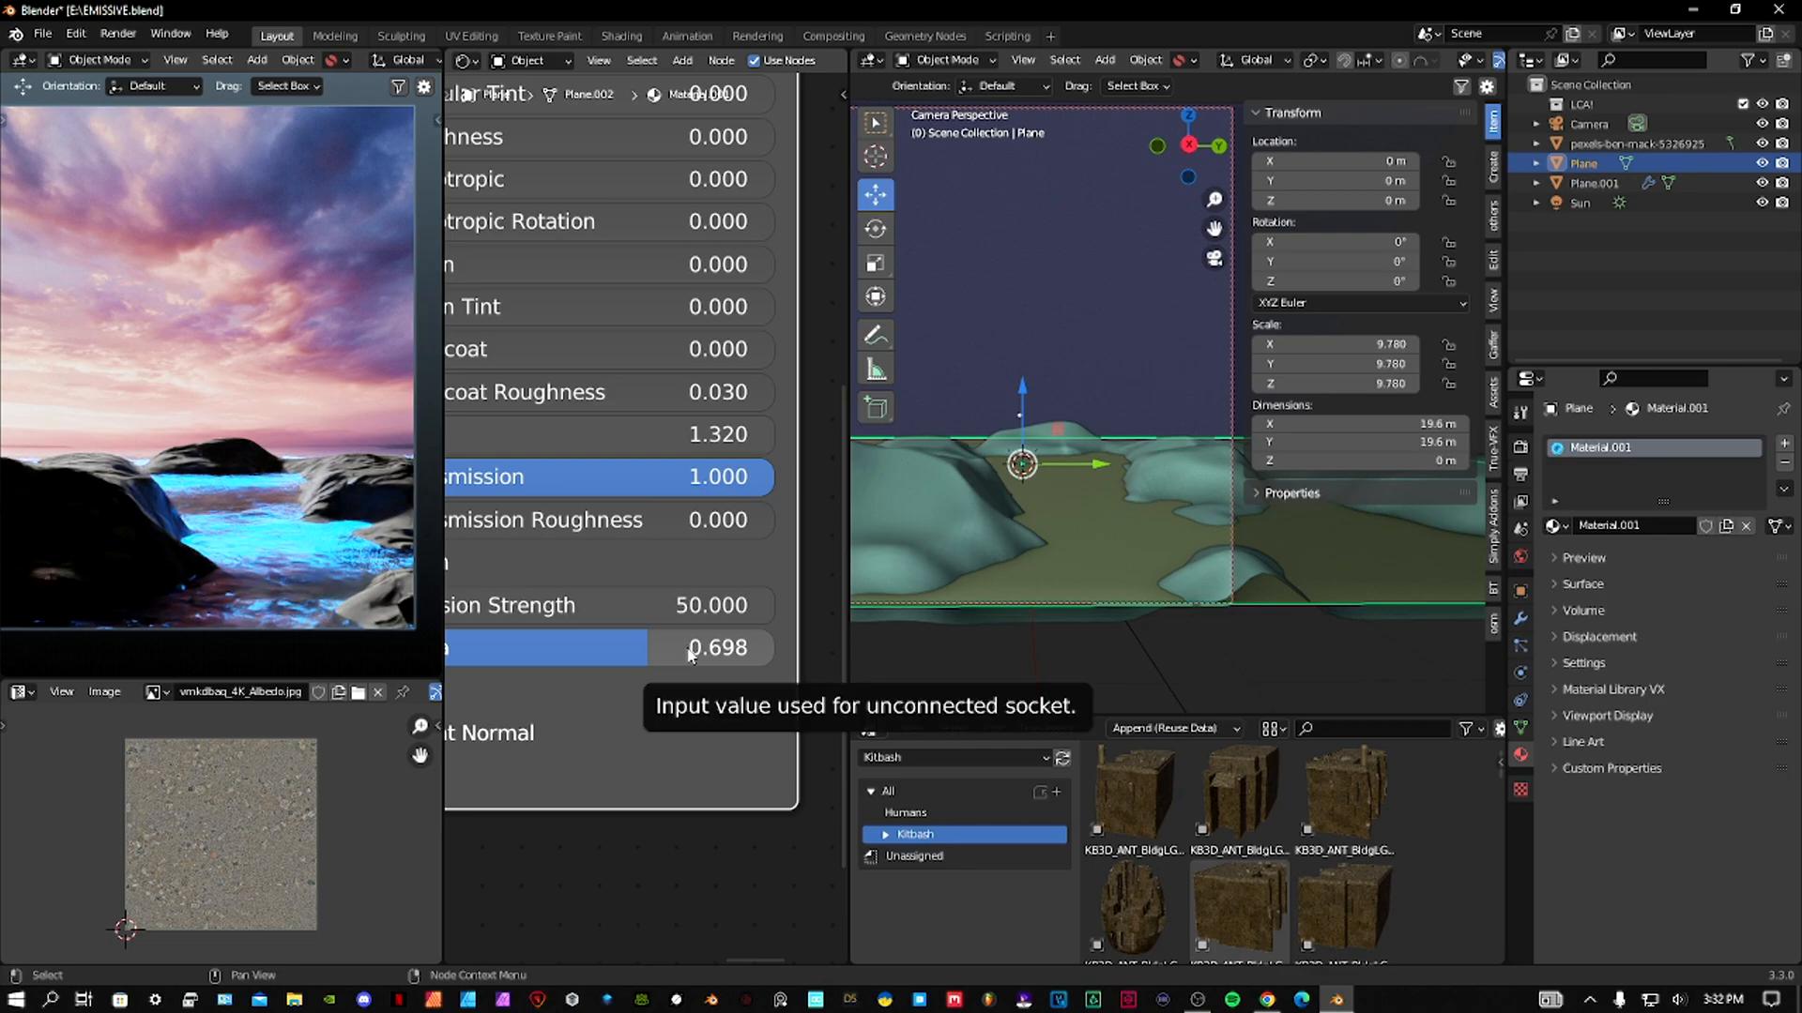
Try other Transmission values on the water shader.
{"action": "middle_click_drag", "start_coordinate": [678, 538], "coordinate": [795, 644]}
{"action": "mouse_move", "coordinate": [798, 582]}
{"action": "left_mouse_down"}
{"action": "mouse_move", "coordinate": [673, 582]}
{"action": "mouse_move", "coordinate": [823, 582]}
{"action": "left_mouse_up"}
{"action": "middle_click_drag", "start_coordinate": [823, 581], "coordinate": [722, 596]}
{"action": "left_click_drag", "start_coordinate": [723, 596], "coordinate": [802, 595]}
Set the water shader's Metallic to 1.000 and its Transmission to 0.
{"action": "scroll", "coordinate": [671, 451], "scroll_direction": "down", "scroll_amount": 2}
{"action": "middle_click_drag", "start_coordinate": [671, 450], "coordinate": [696, 555]}
{"action": "left_click_drag", "start_coordinate": [625, 253], "coordinate": [820, 255]}
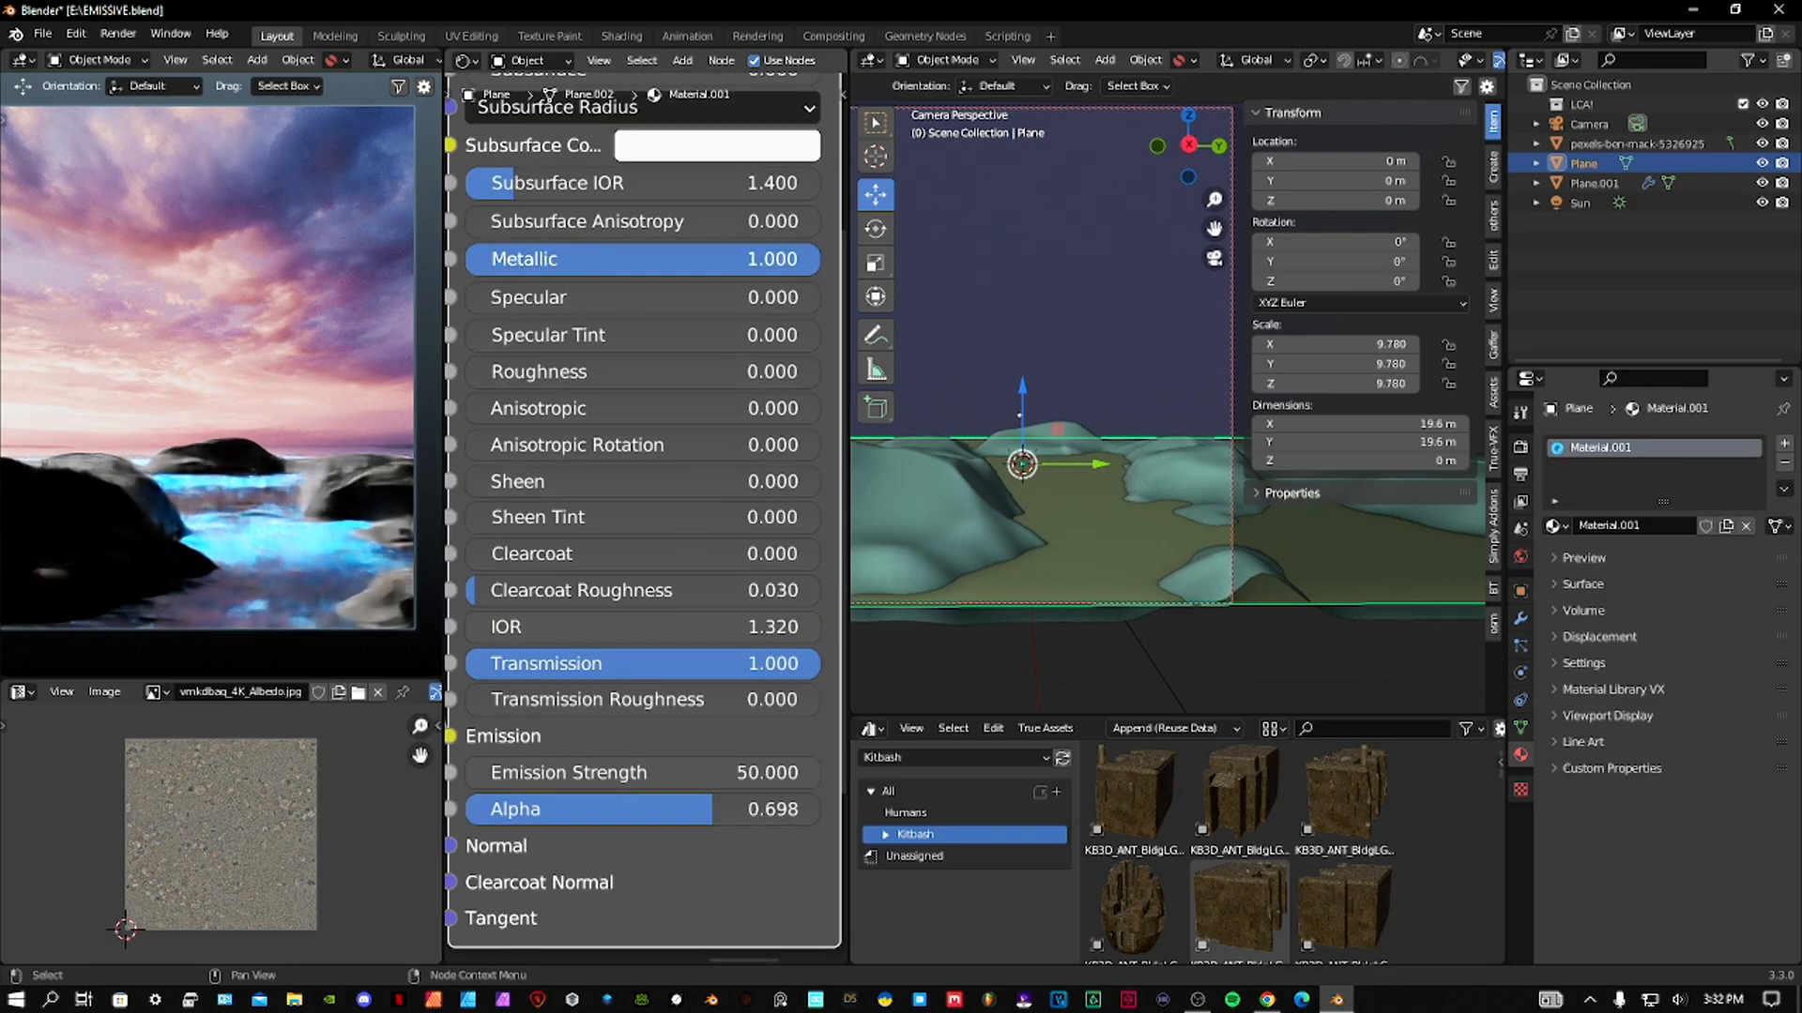
{"action": "left_click_drag", "start_coordinate": [648, 683], "coordinate": [455, 682]}
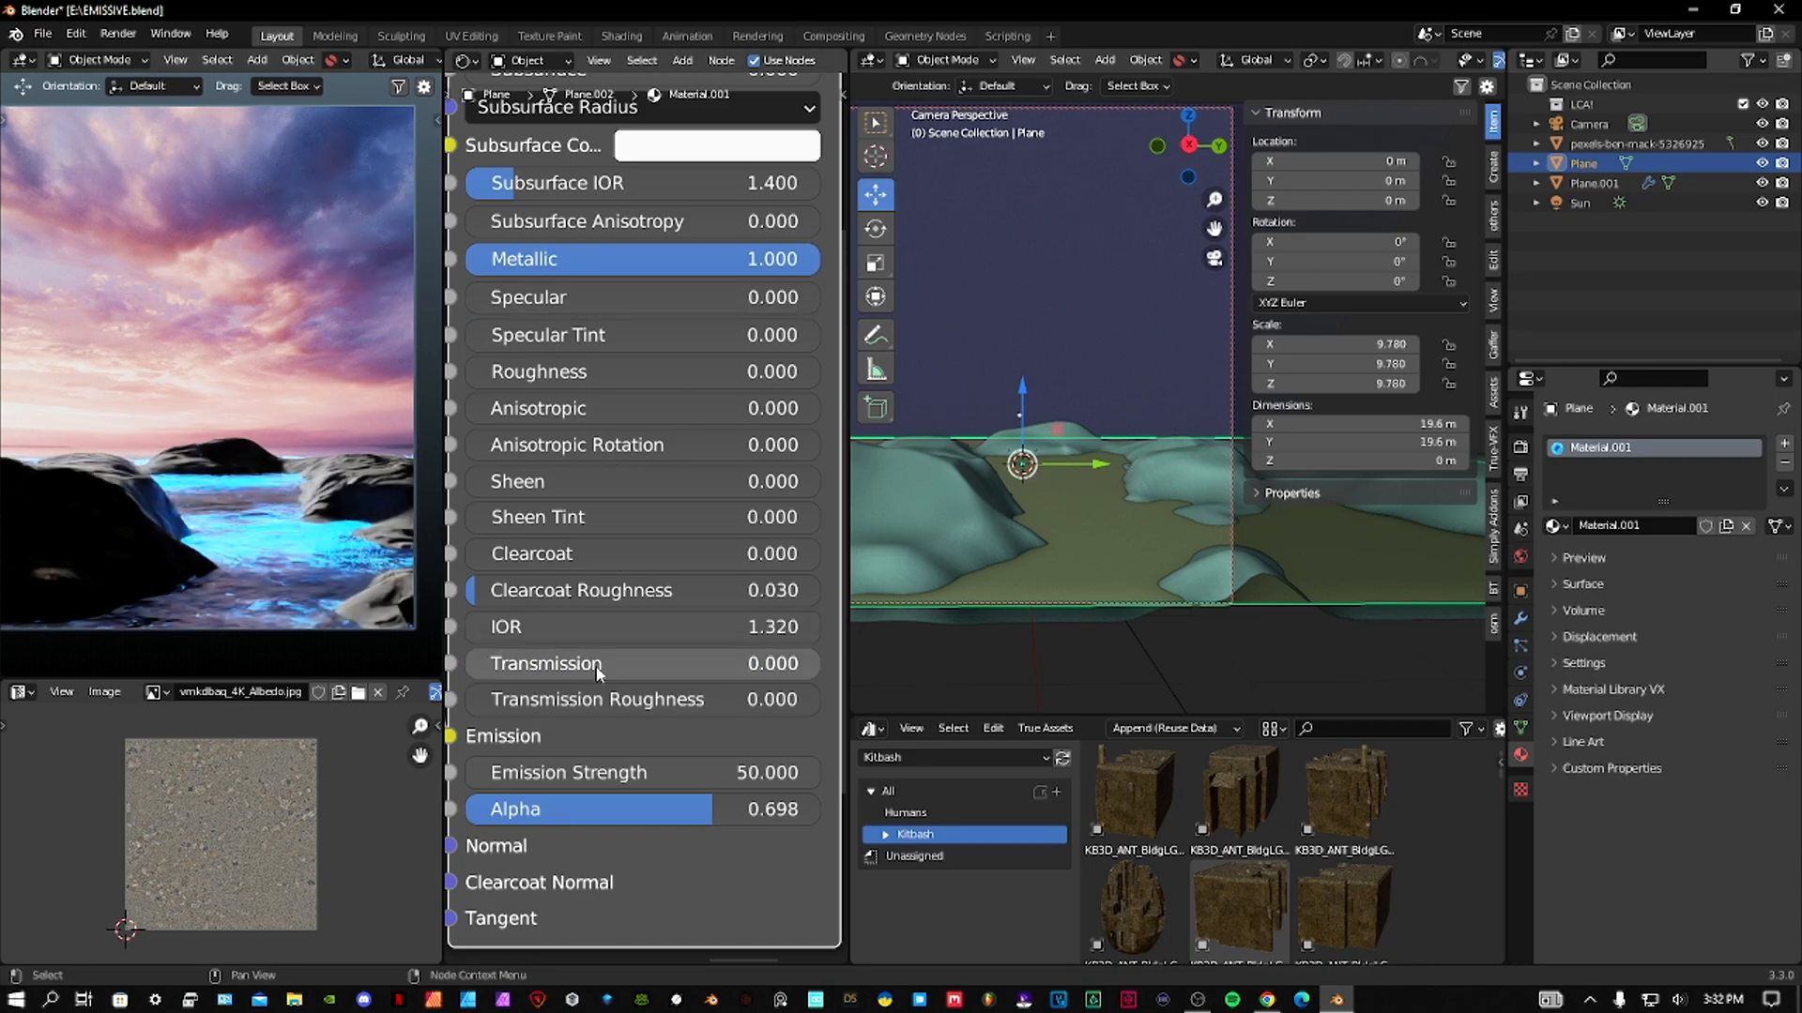
Set the sun light's Y rotation to -68° and its angle to 3.83°, and inspect the rendered rocks and water.
{"action": "left_click", "coordinate": [1595, 203]}
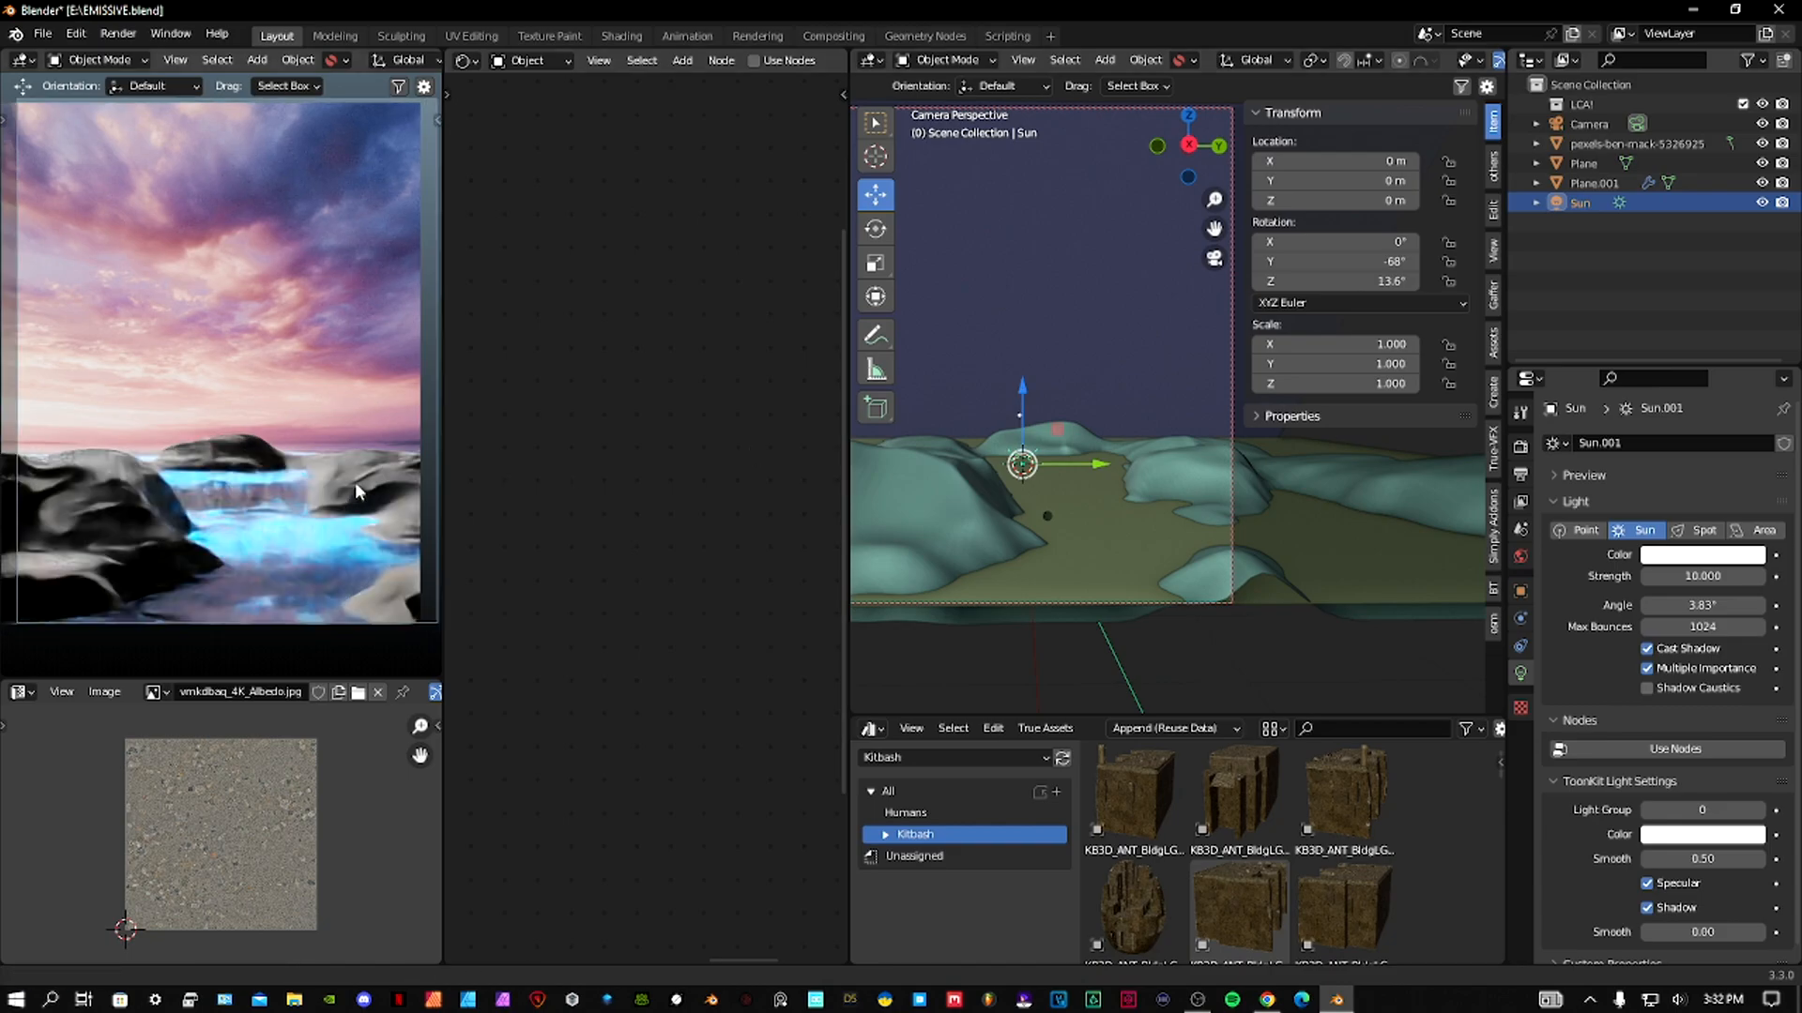
{"action": "middle_click_drag", "start_coordinate": [346, 490], "coordinate": [332, 507], "text": "shift"}
{"action": "middle_click_drag", "start_coordinate": [320, 426], "coordinate": [330, 426], "text": "shift"}
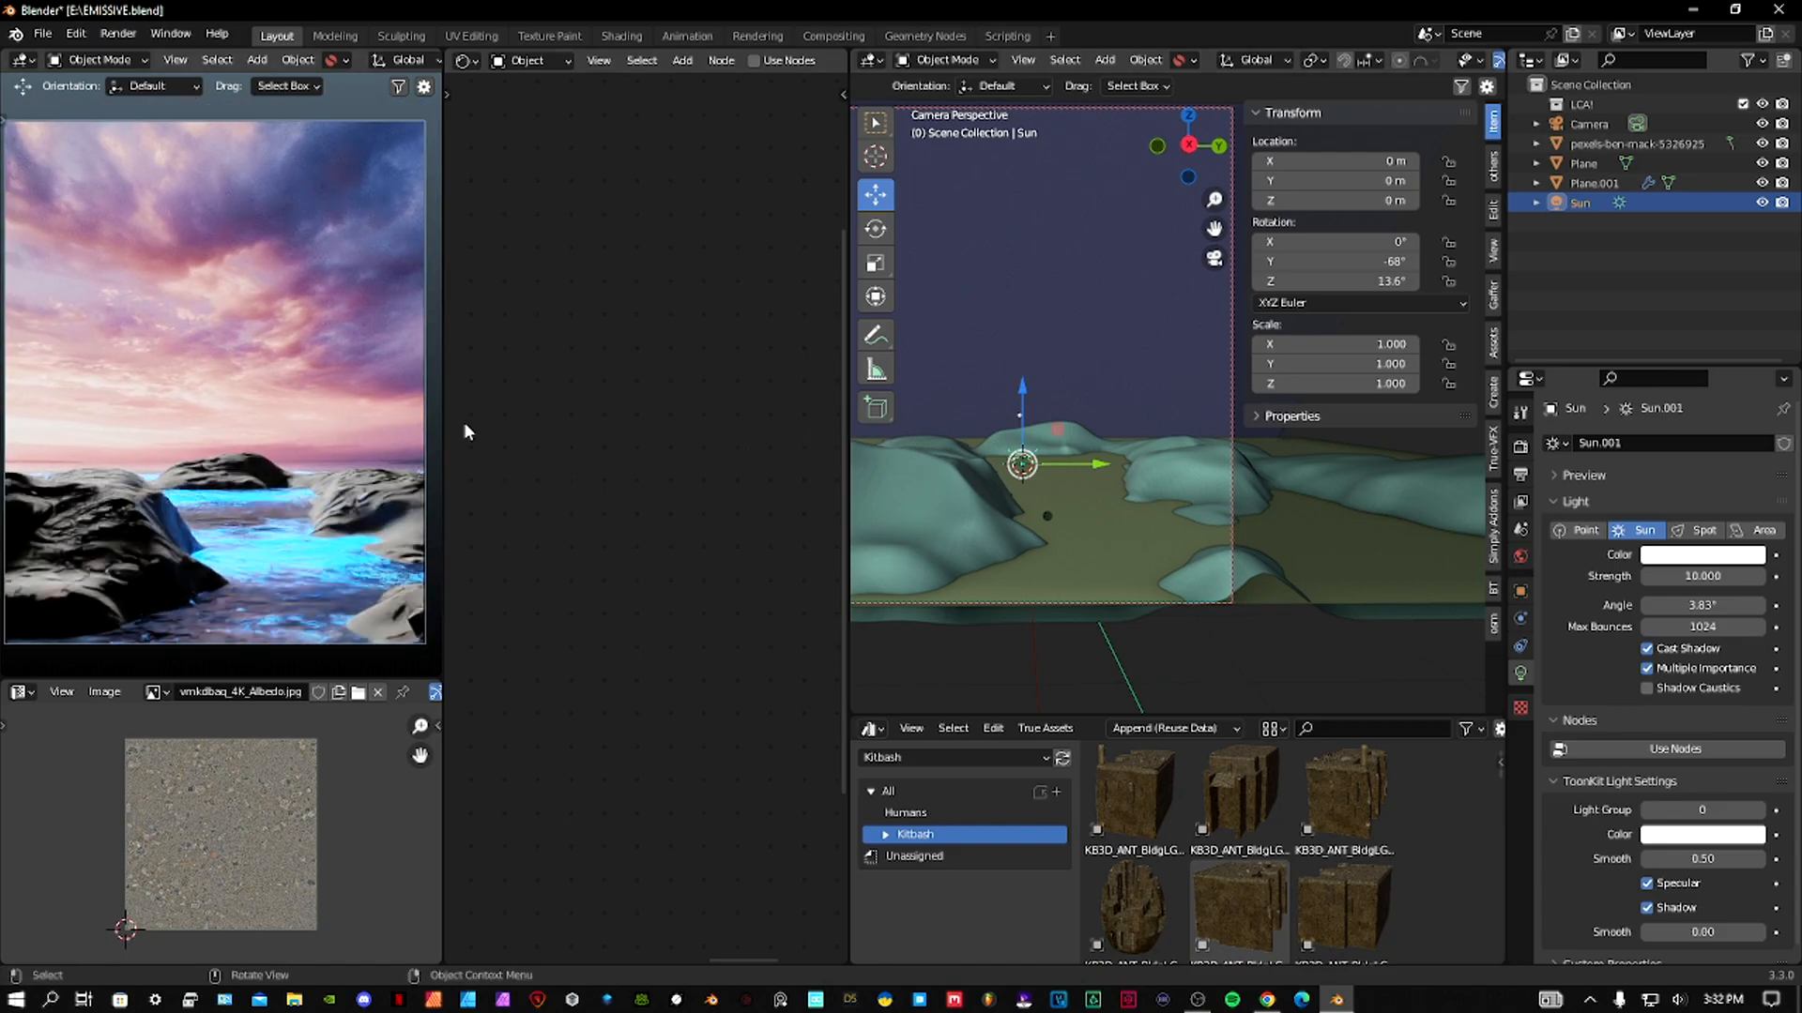
{"action": "middle_click_drag", "start_coordinate": [205, 581], "coordinate": [175, 524], "text": "shift"}
{"action": "scroll", "coordinate": [180, 524], "scroll_direction": "up", "scroll_amount": 10}
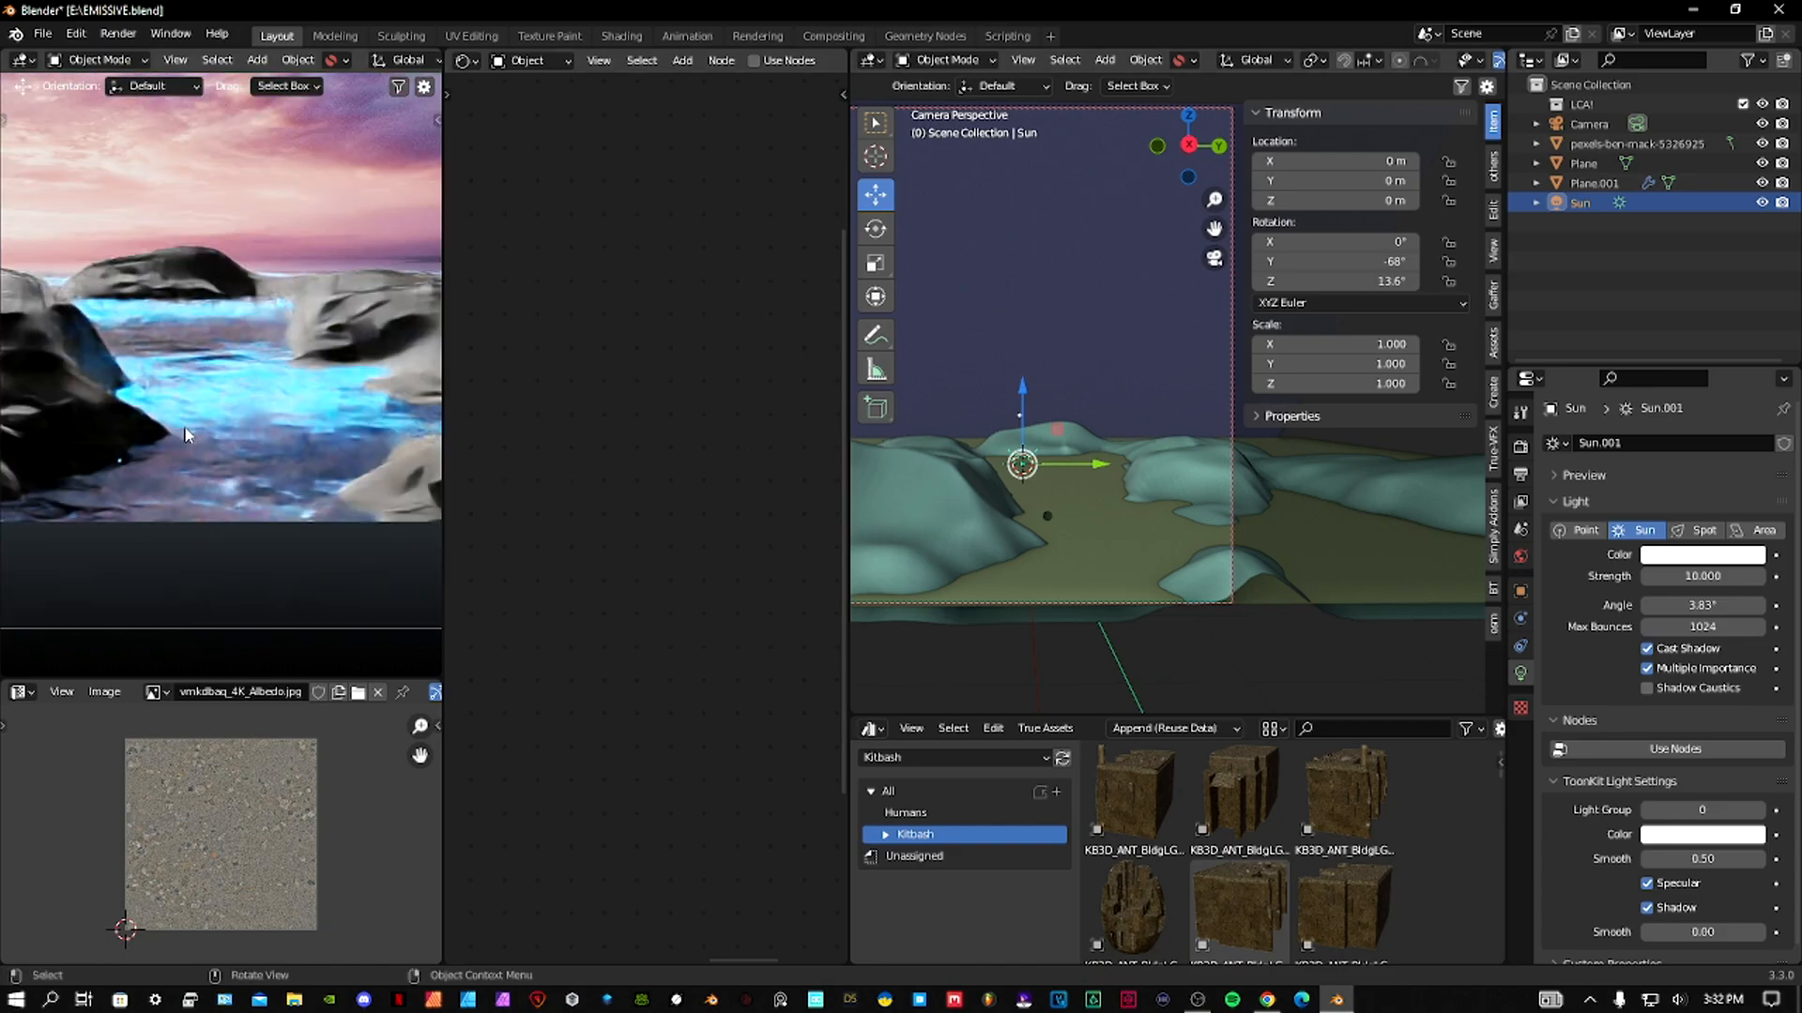
{"action": "scroll", "coordinate": [325, 366], "scroll_direction": "down", "scroll_amount": 10}
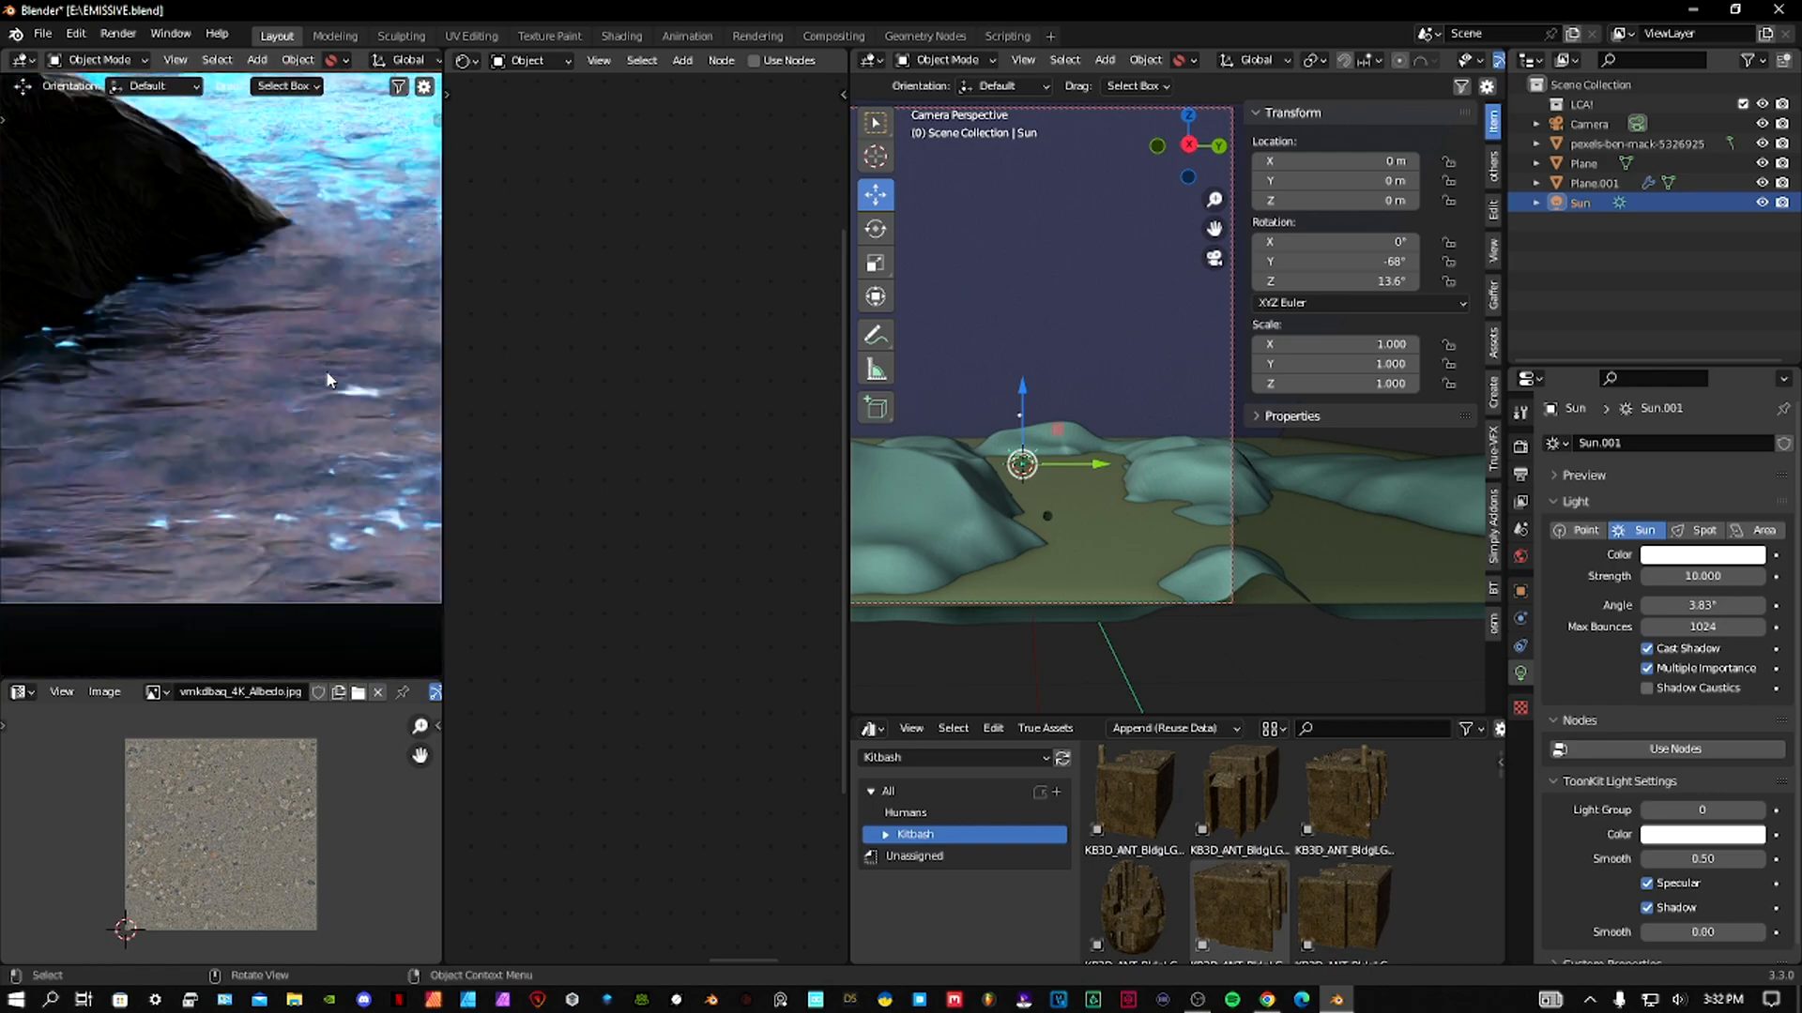
{"action": "scroll", "coordinate": [270, 509], "scroll_direction": "down", "scroll_amount": 5}
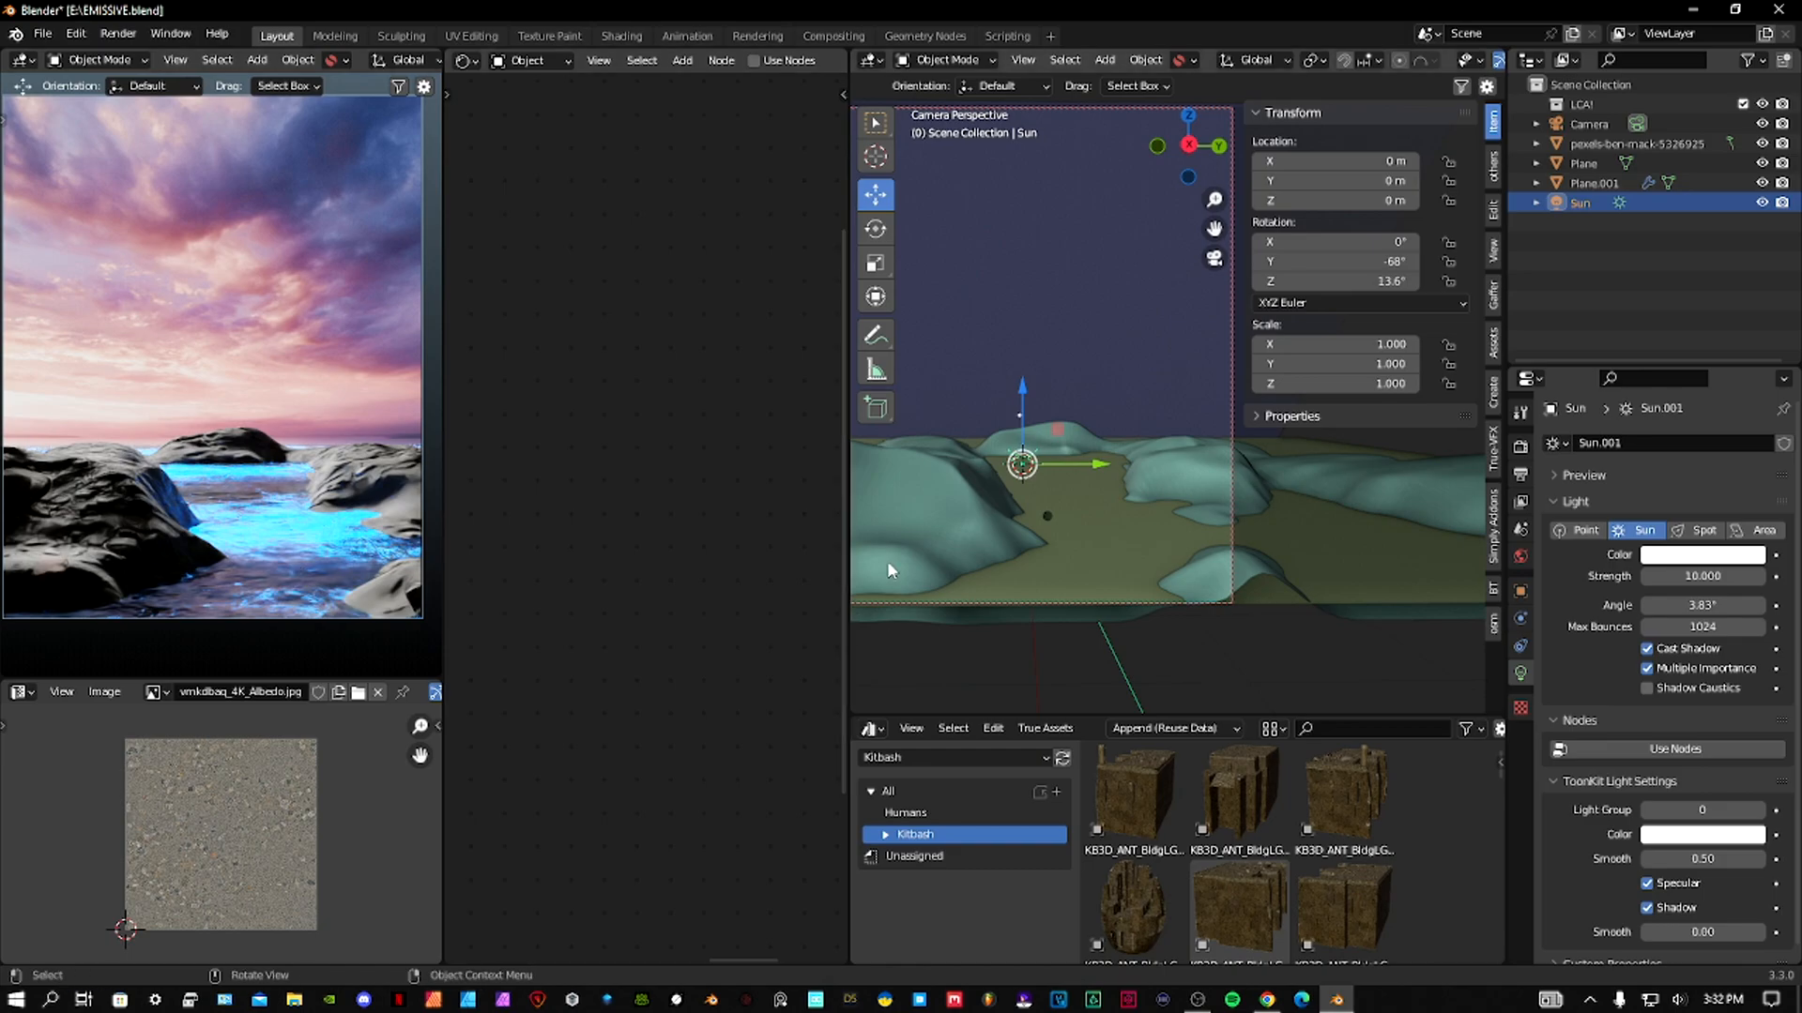
Reduce the bump Strength in the water plane's material to 0.500.
{"action": "left_click", "coordinate": [927, 546]}
{"action": "scroll", "coordinate": [619, 574], "scroll_direction": "up", "scroll_amount": 5}
{"action": "middle_click_drag", "start_coordinate": [620, 576], "coordinate": [793, 528]}
{"action": "middle_click_drag", "start_coordinate": [609, 619], "coordinate": [604, 540]}
{"action": "scroll", "coordinate": [684, 521], "scroll_direction": "down", "scroll_amount": 1}
{"action": "scroll", "coordinate": [737, 564], "scroll_direction": "up", "scroll_amount": 4}
{"action": "scroll", "coordinate": [737, 564], "scroll_direction": "up", "scroll_amount": 1}
{"action": "middle_click_drag", "start_coordinate": [737, 564], "coordinate": [613, 531]}
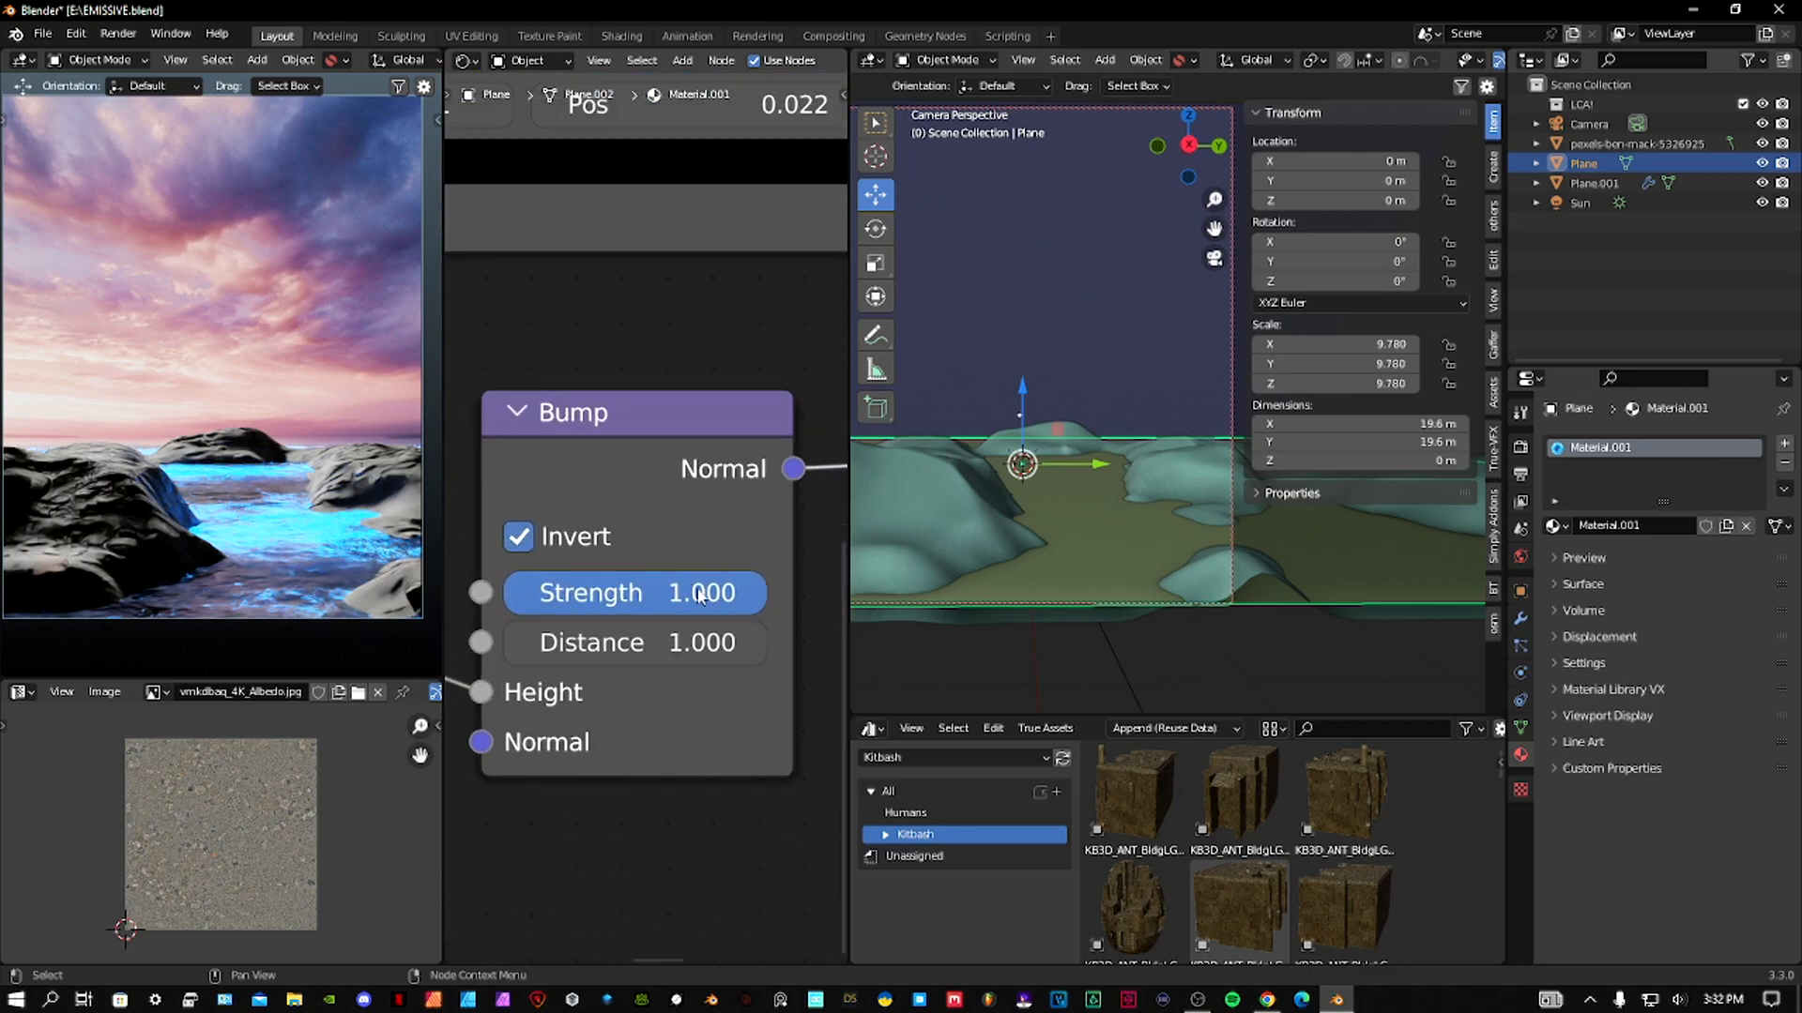
{"action": "left_click_drag", "start_coordinate": [758, 593], "coordinate": [605, 621]}
{"action": "middle_click_drag", "start_coordinate": [501, 661], "coordinate": [724, 611]}
{"action": "middle_click_drag", "start_coordinate": [582, 625], "coordinate": [719, 605]}
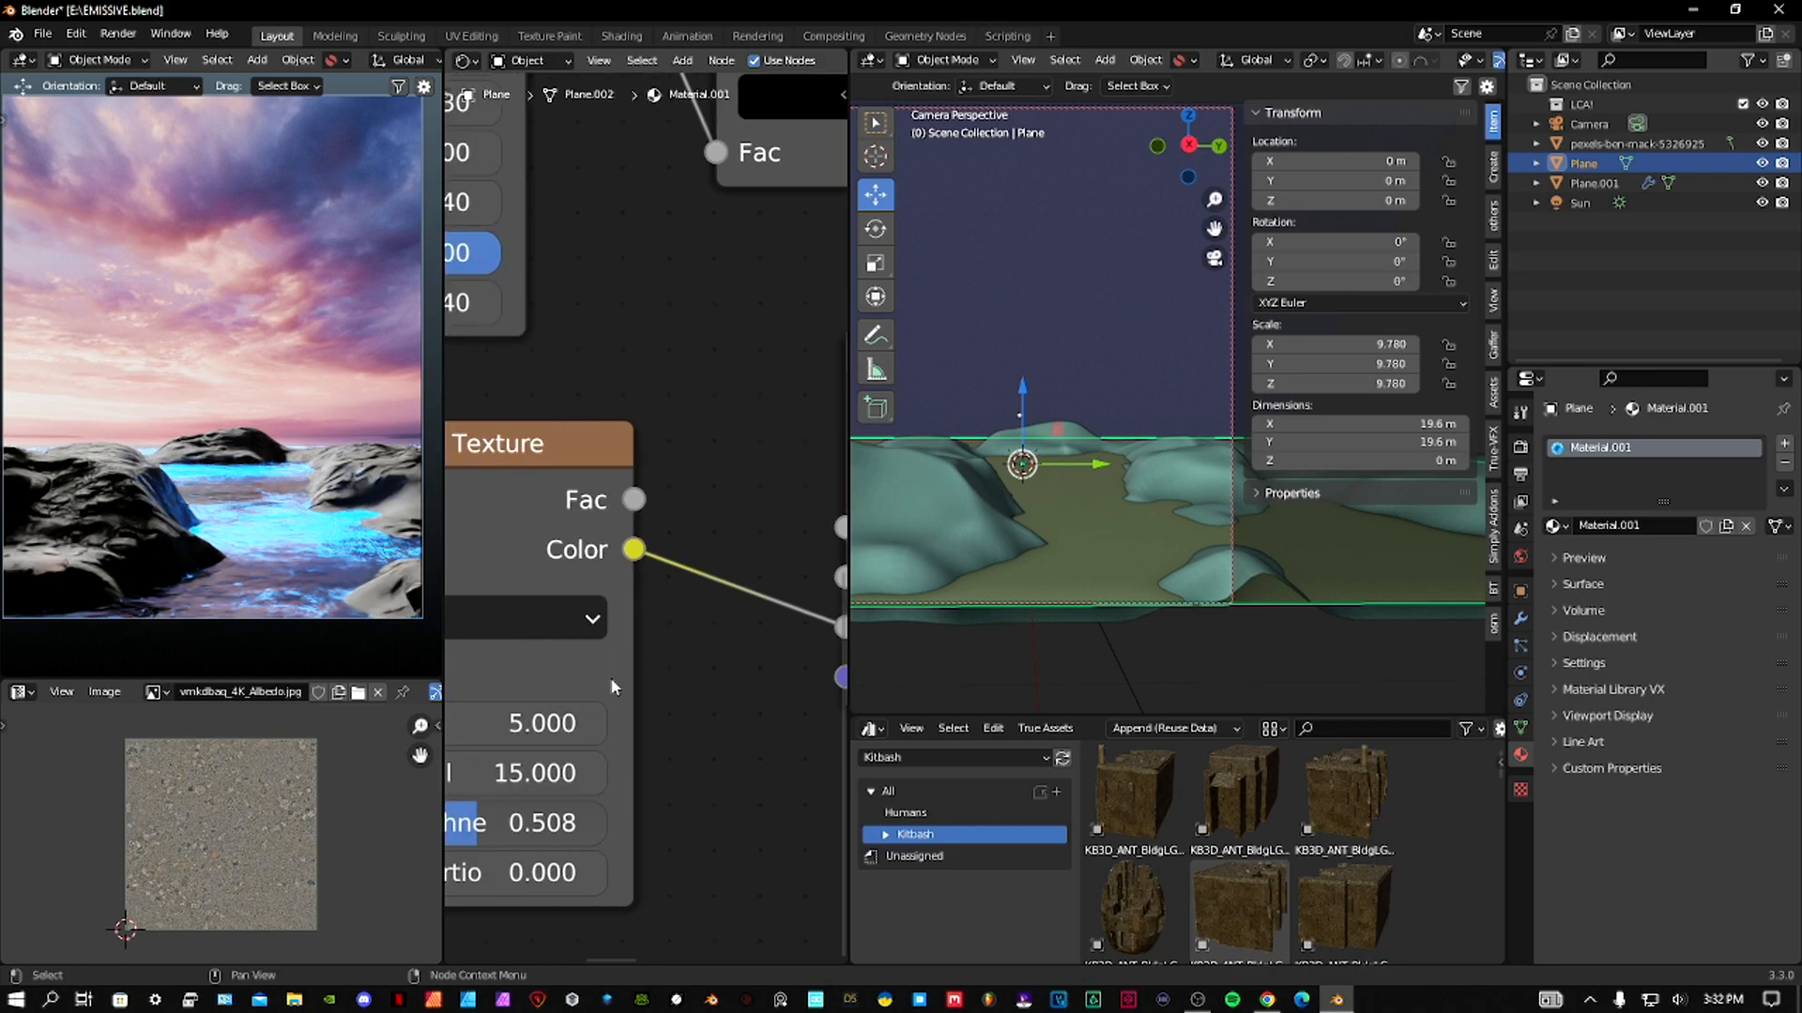
{"action": "middle_click_drag", "start_coordinate": [560, 721], "coordinate": [618, 692]}
Try a sun light strength of 50.000 and undo it.
{"action": "left_click", "coordinate": [1580, 203]}
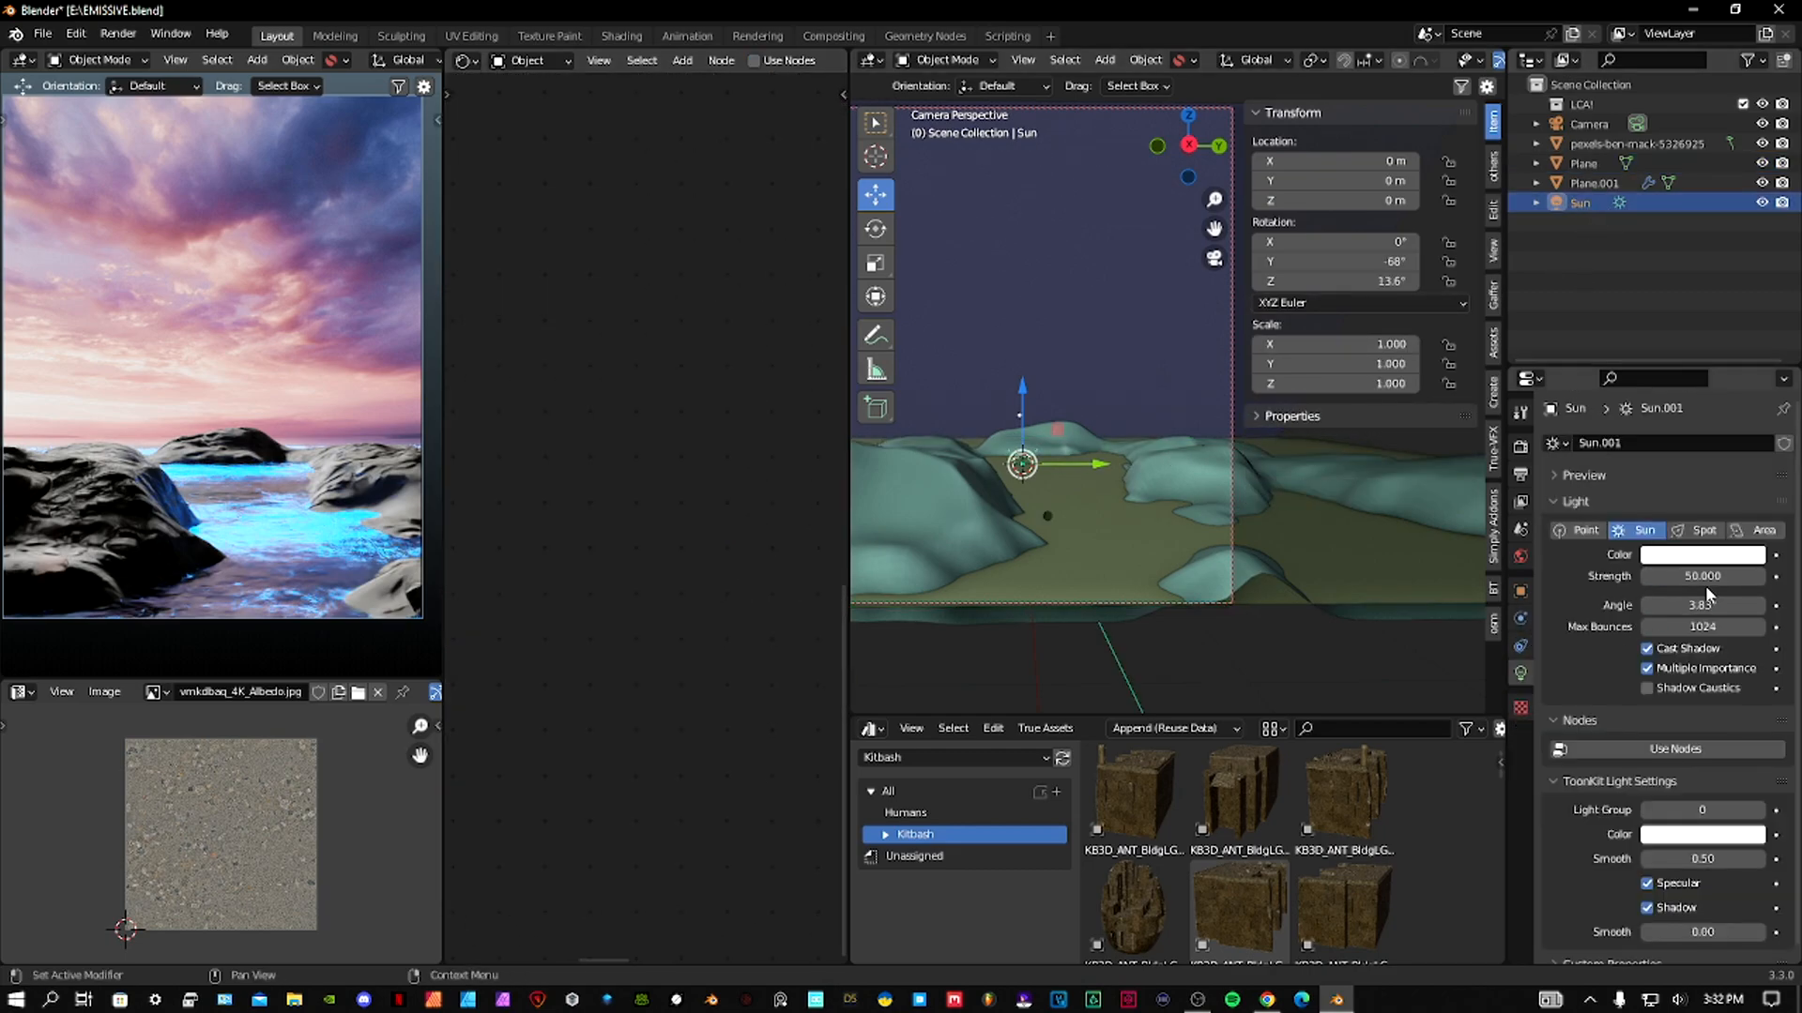
{"action": "key", "text": "ctrl+z"}
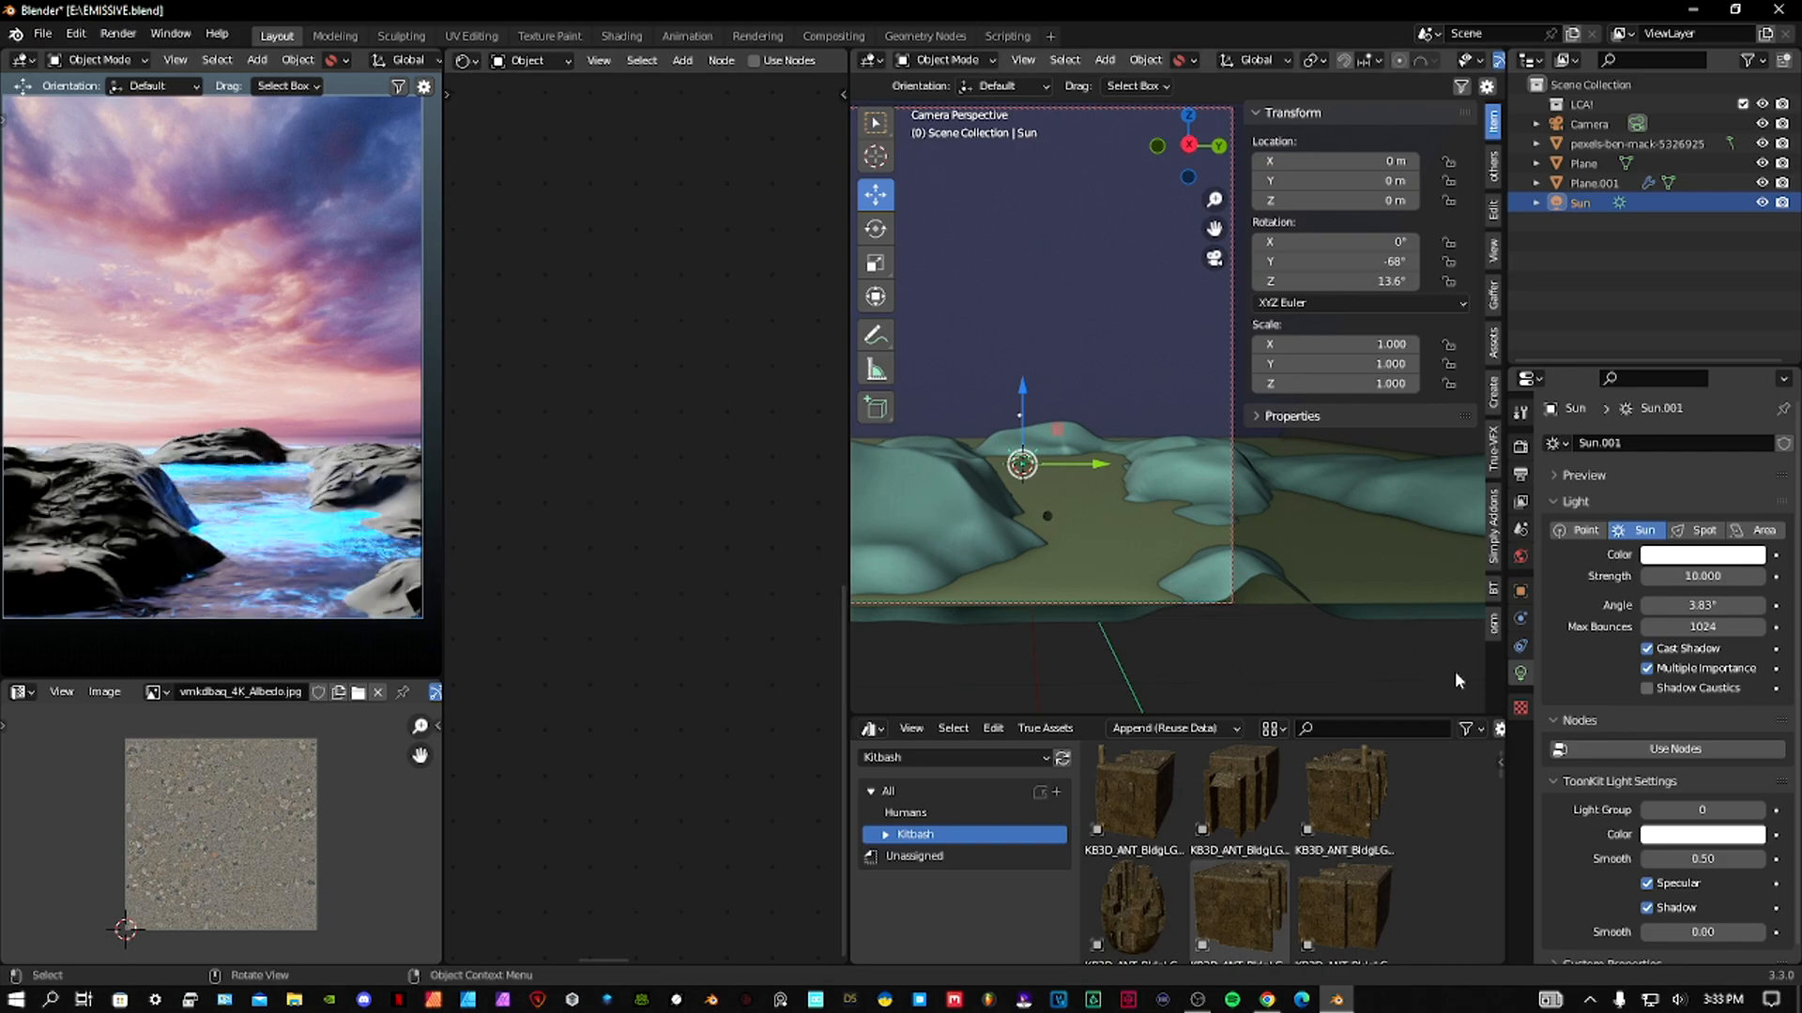
Set the Specular of the rocks' shader to 0.000.
{"action": "left_click", "coordinate": [1002, 500]}
{"action": "scroll", "coordinate": [600, 448], "scroll_direction": "down", "scroll_amount": 8}
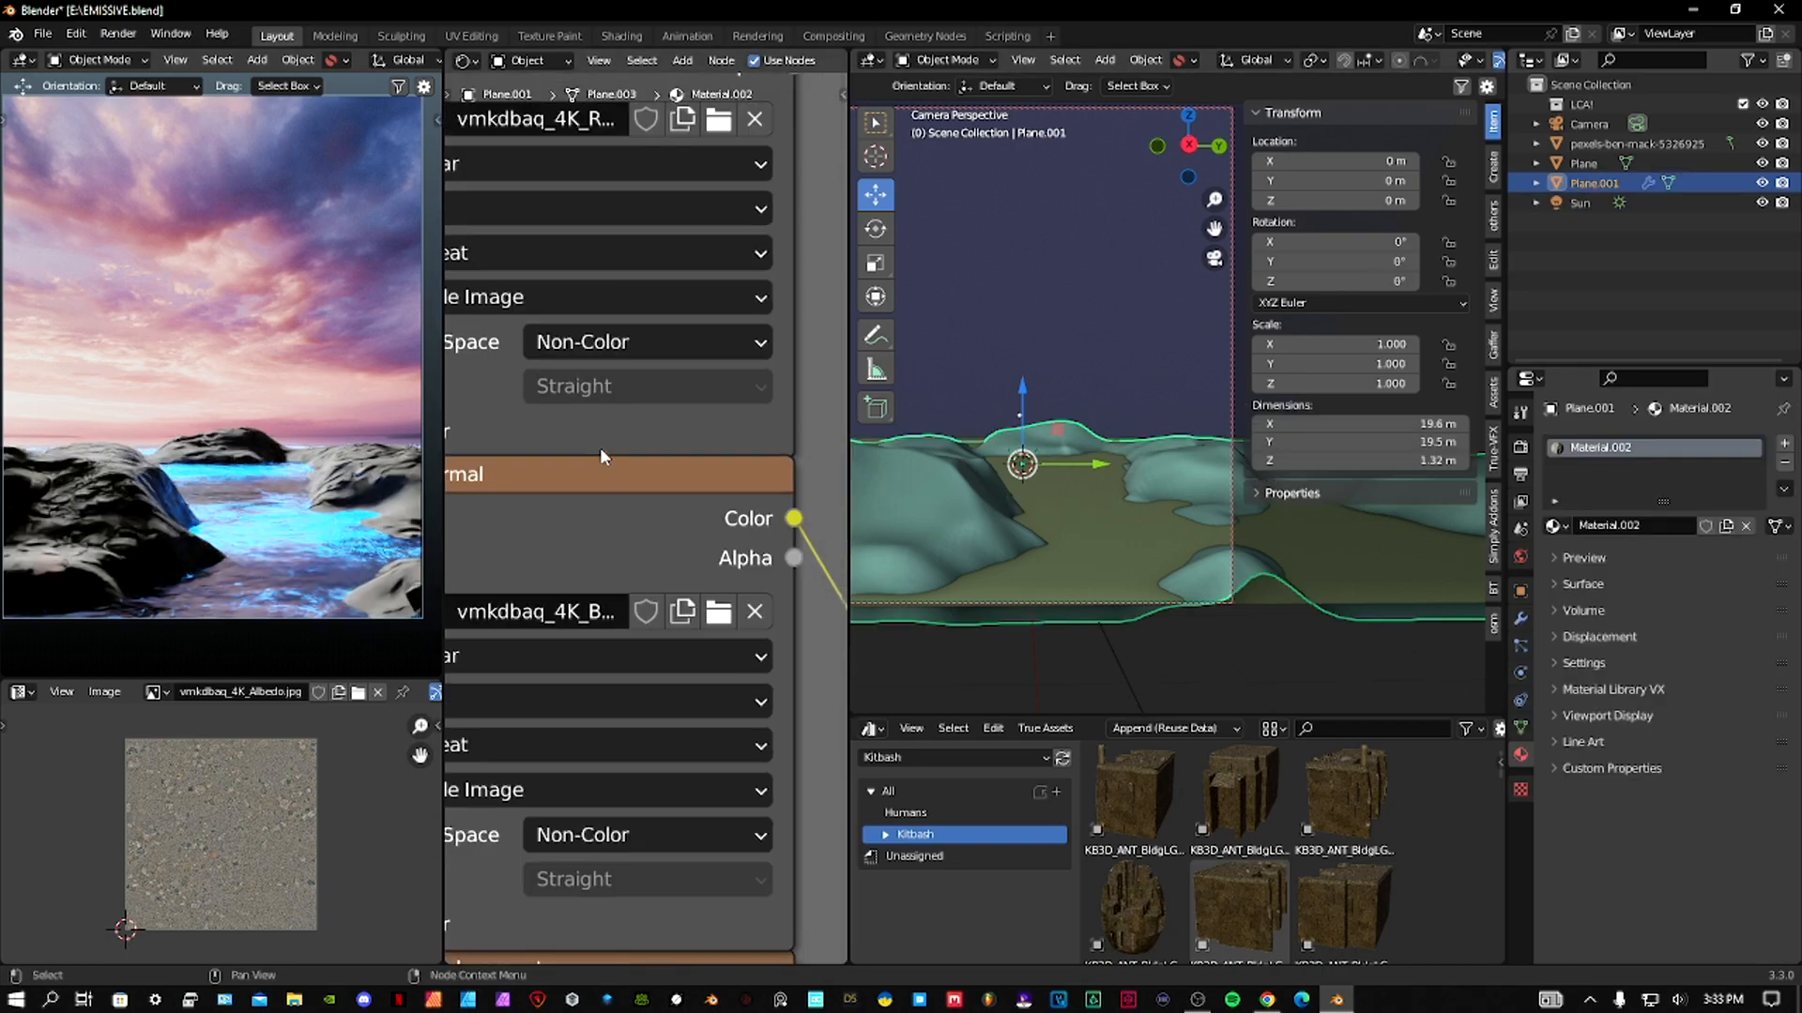
{"action": "middle_click_drag", "start_coordinate": [798, 429], "coordinate": [594, 536]}
{"action": "scroll", "coordinate": [644, 519], "scroll_direction": "up", "scroll_amount": 4}
{"action": "left_click_drag", "start_coordinate": [722, 311], "coordinate": [518, 310]}
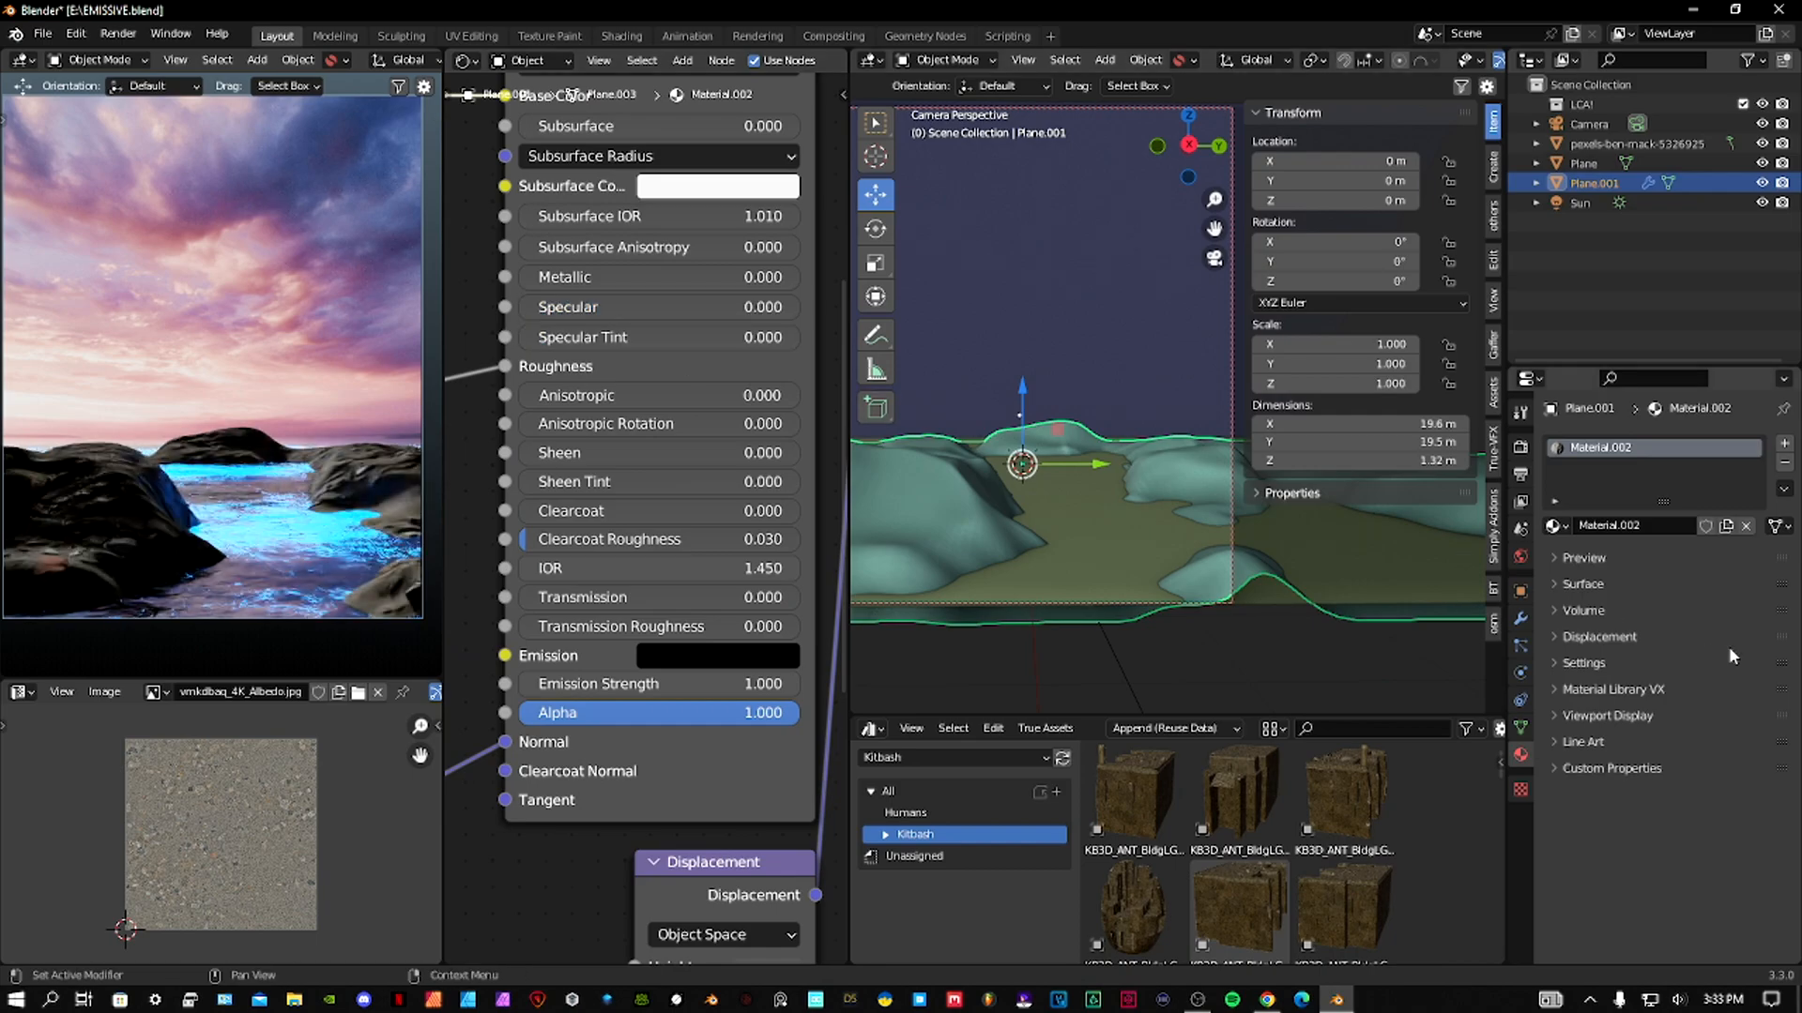
Set the sun's angle to 0°, rotate it to 1°, 12.1°, -113°, and raise it to Z 3.9034 m.
{"action": "left_click", "coordinate": [1588, 203]}
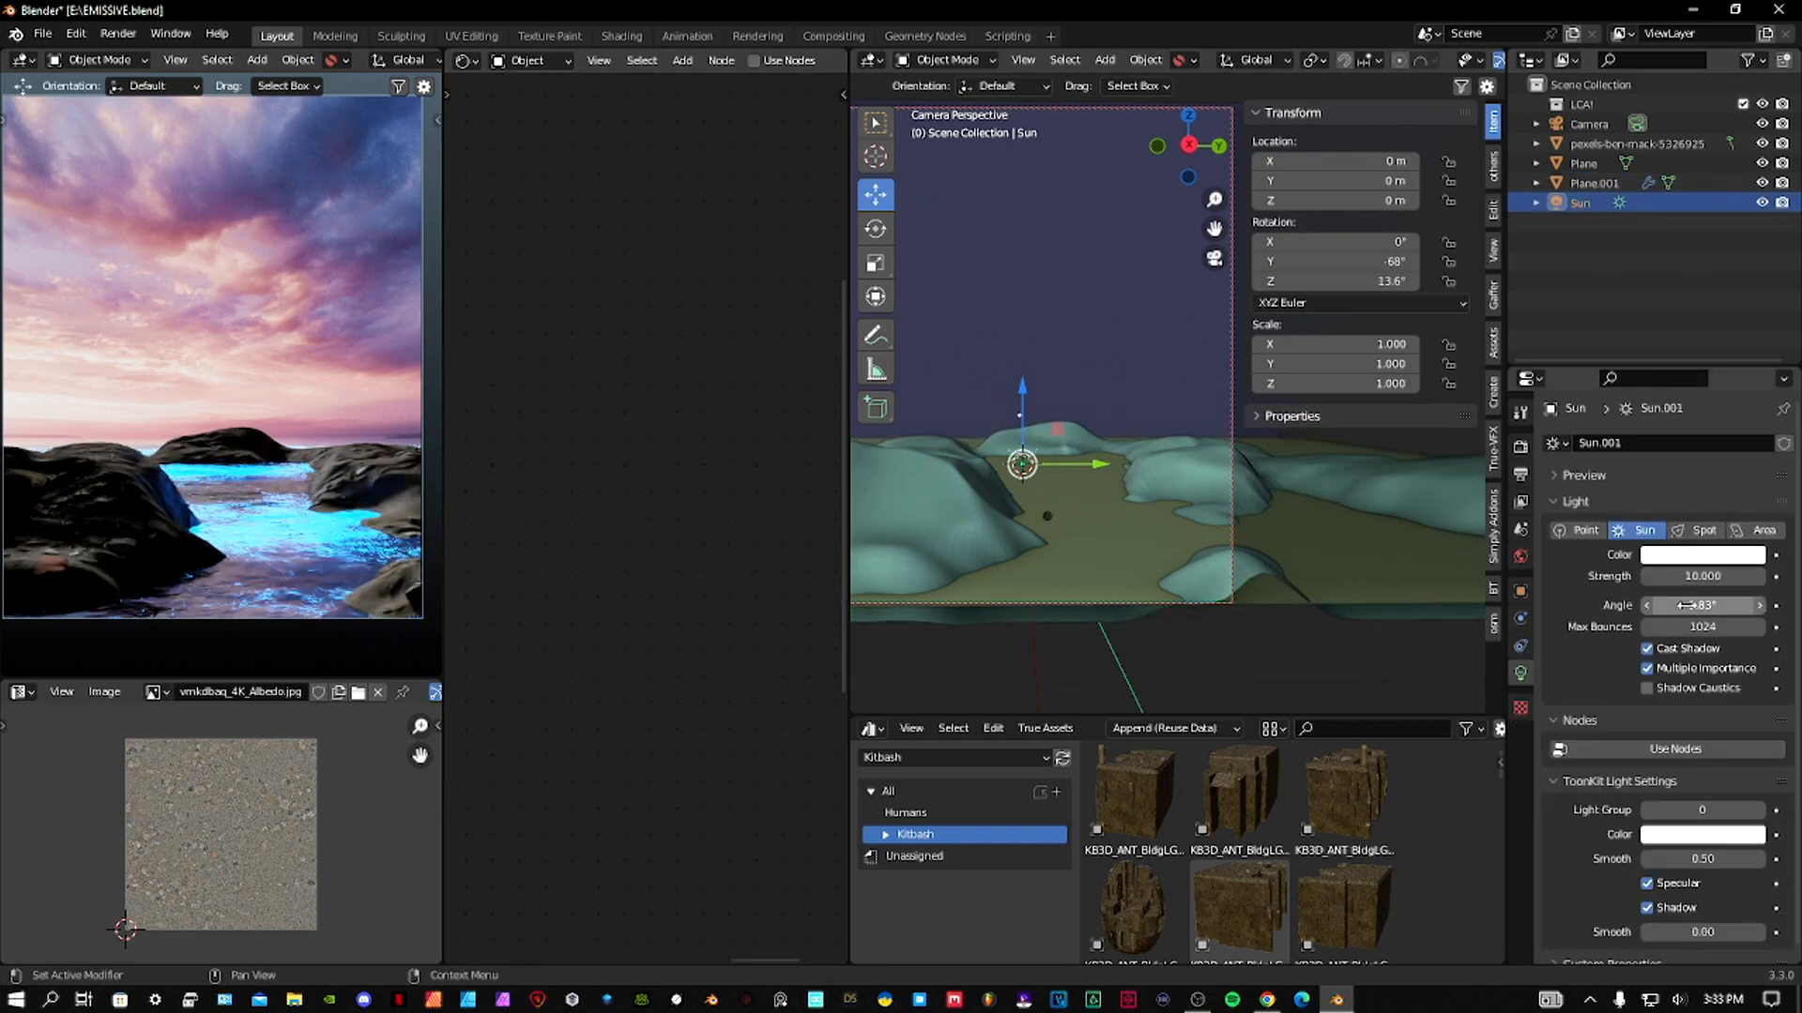
{"action": "left_click_drag", "start_coordinate": [1702, 605], "coordinate": [1748, 605]}
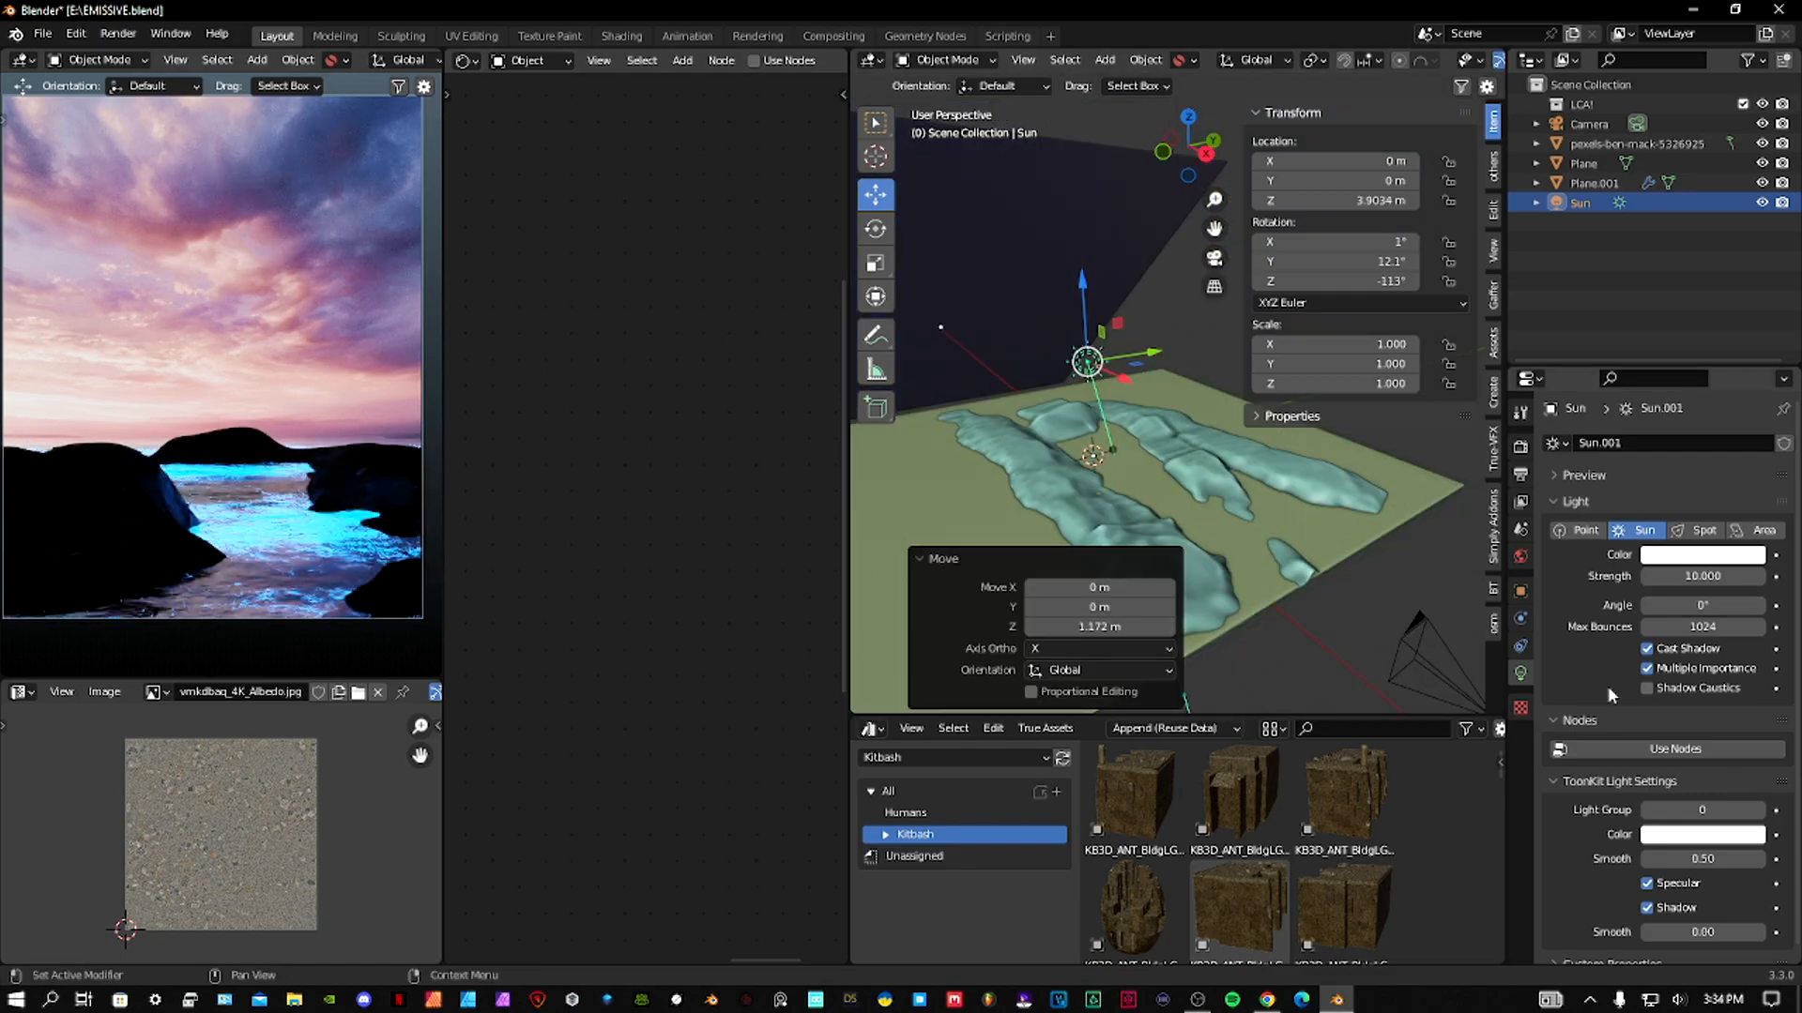
{"action": "left_click", "coordinate": [1651, 668]}
Light the world with the Wide Street 02 HDRI in place of the dark background colour.
{"action": "left_click", "coordinate": [1520, 558]}
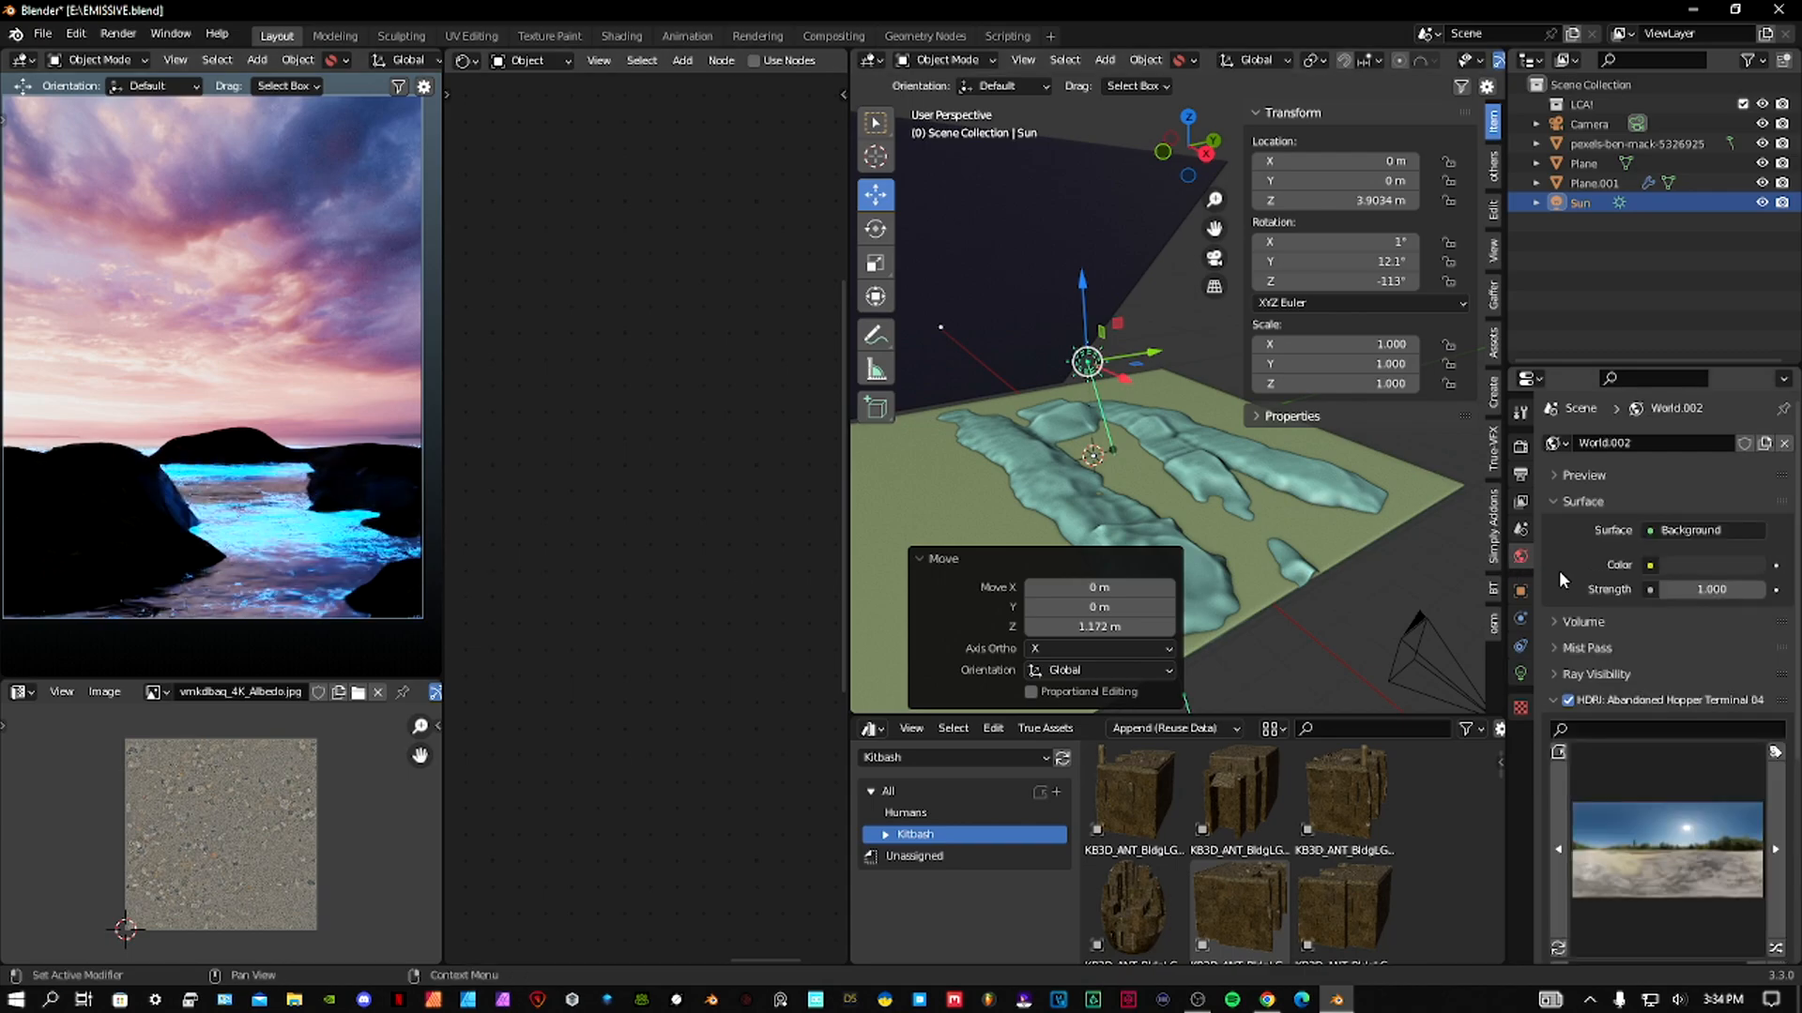
{"action": "left_click", "coordinate": [1740, 565]}
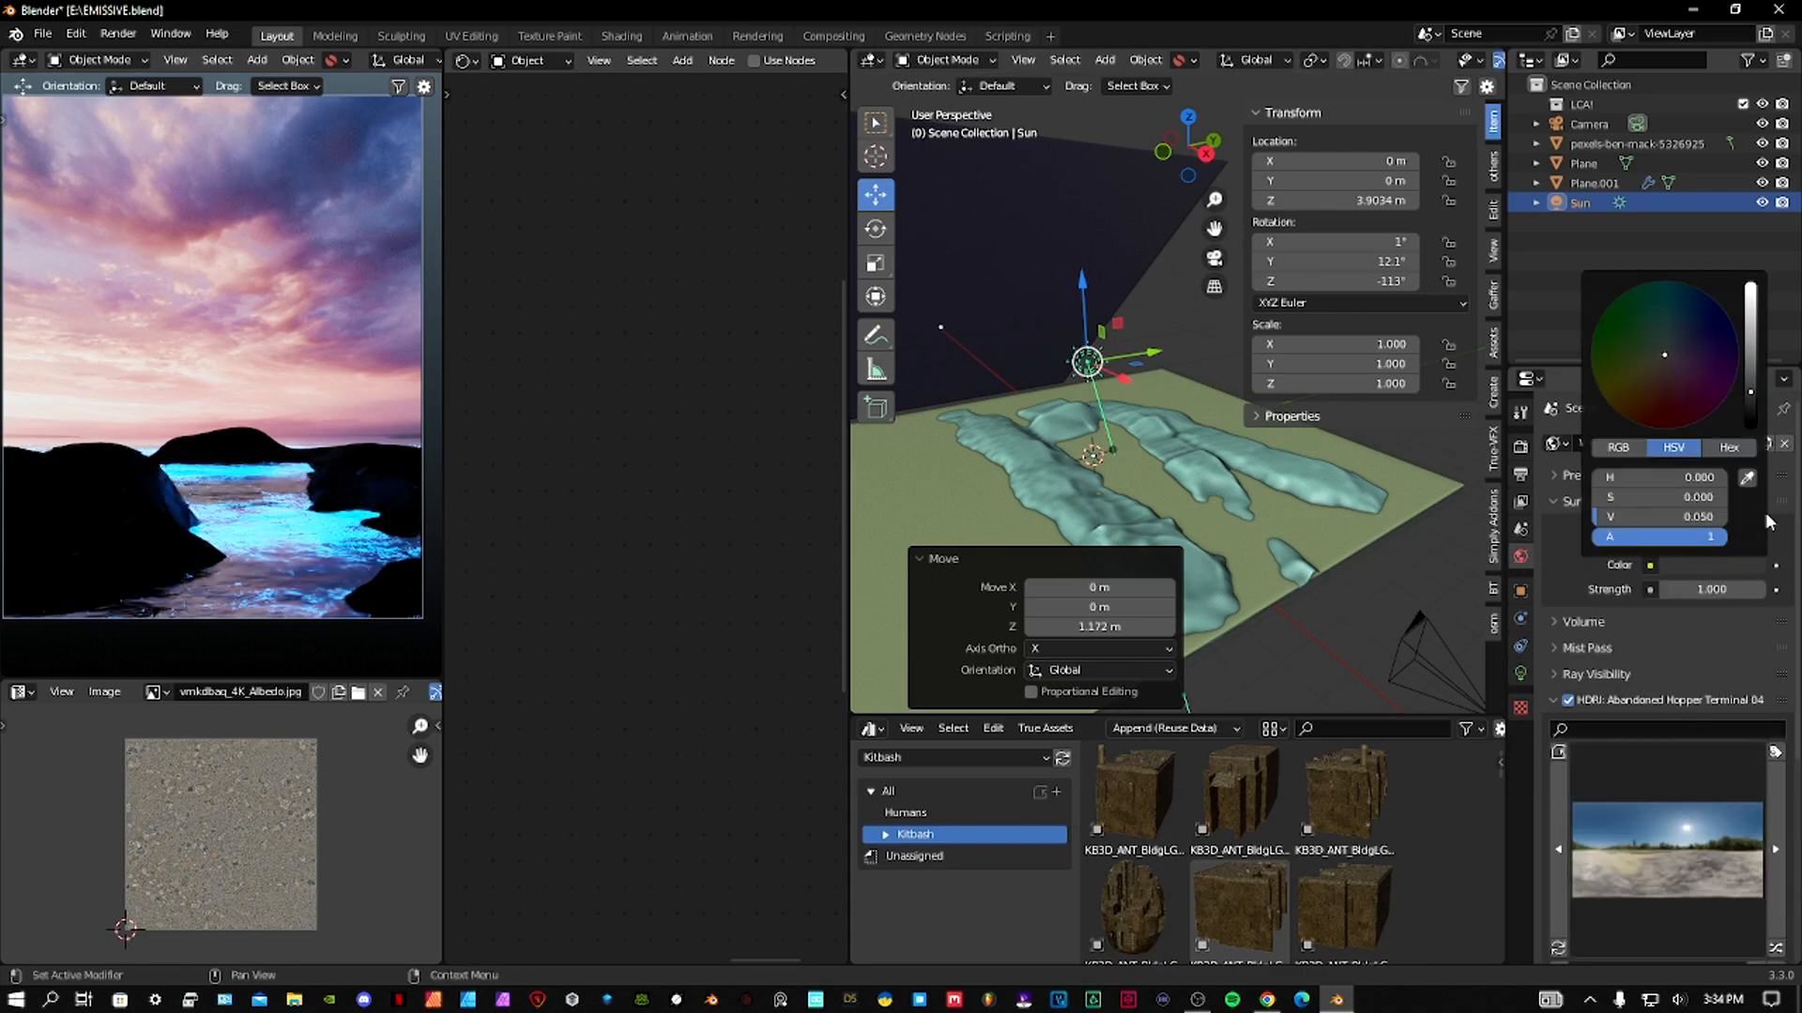
{"action": "mouse_move", "coordinate": [1749, 392]}
{"action": "left_mouse_down"}
{"action": "mouse_move", "coordinate": [1750, 428]}
{"action": "mouse_move", "coordinate": [1750, 285]}
{"action": "mouse_move", "coordinate": [1750, 428]}
{"action": "left_mouse_up"}
{"action": "left_click", "coordinate": [1754, 893]}
{"action": "left_click", "coordinate": [1745, 882]}
{"action": "left_click", "coordinate": [1334, 440]}
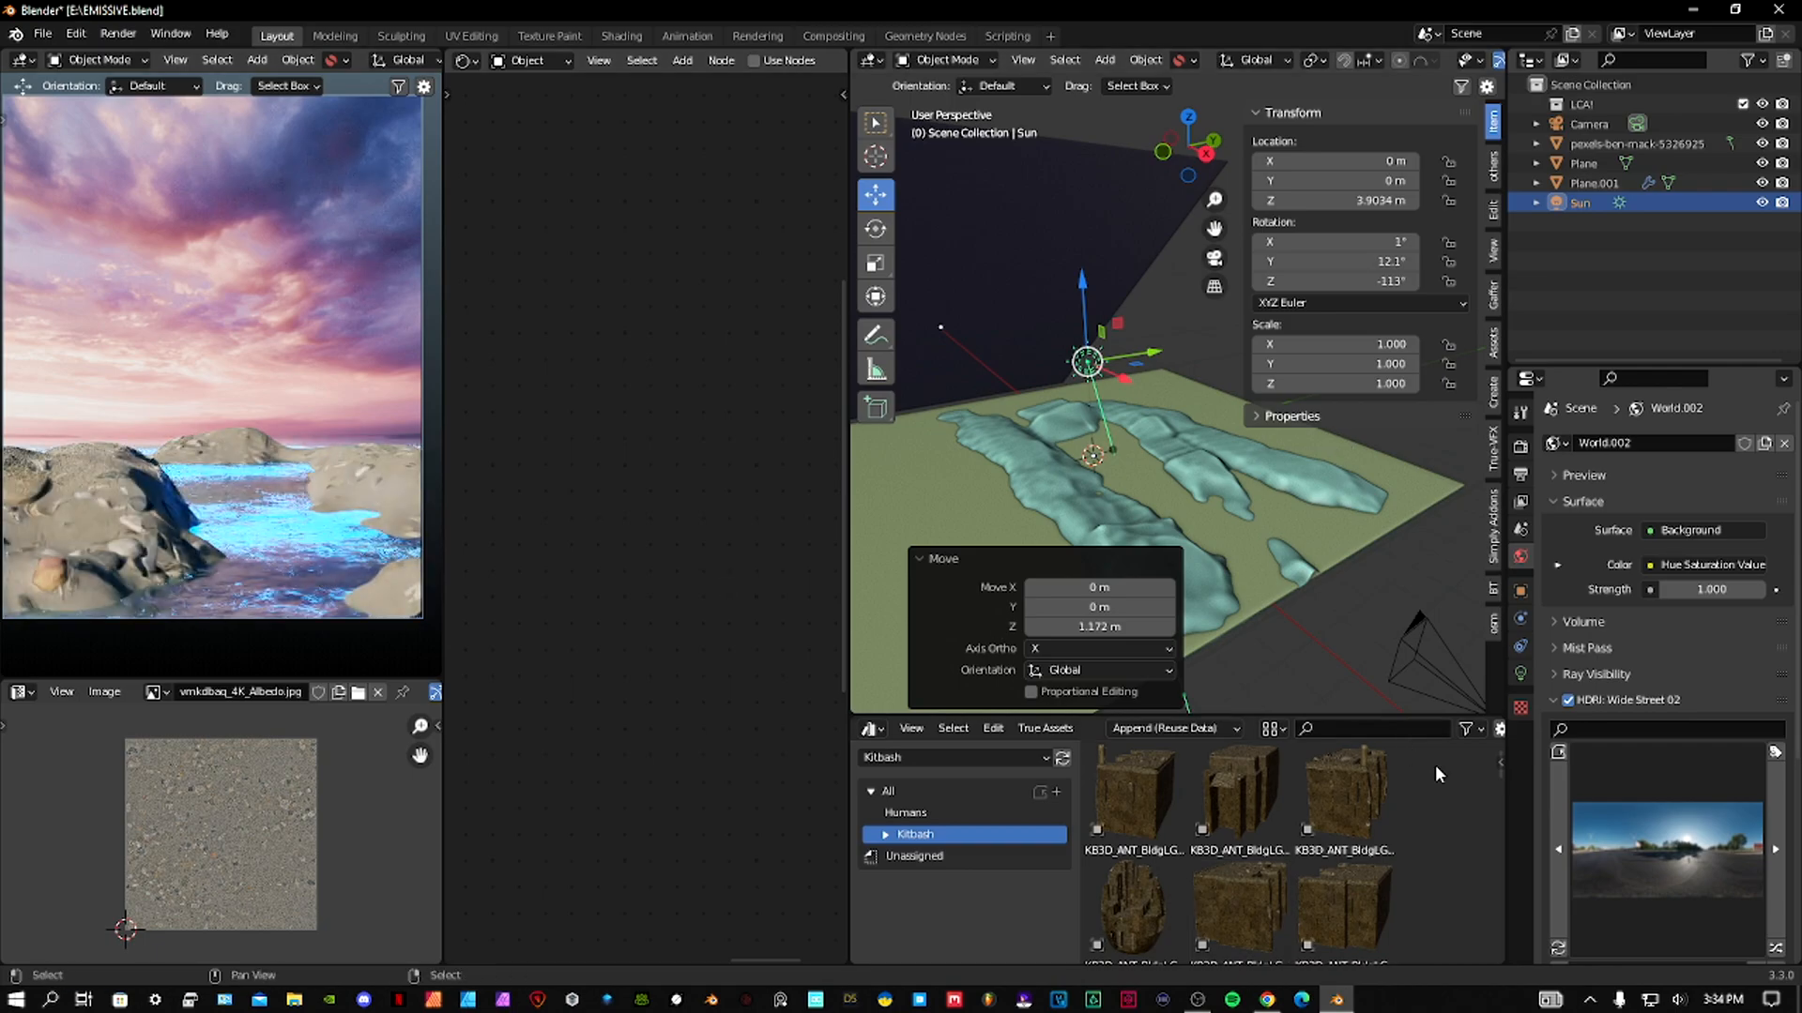
{"action": "left_click", "coordinate": [1774, 850]}
{"action": "left_click", "coordinate": [1567, 848]}
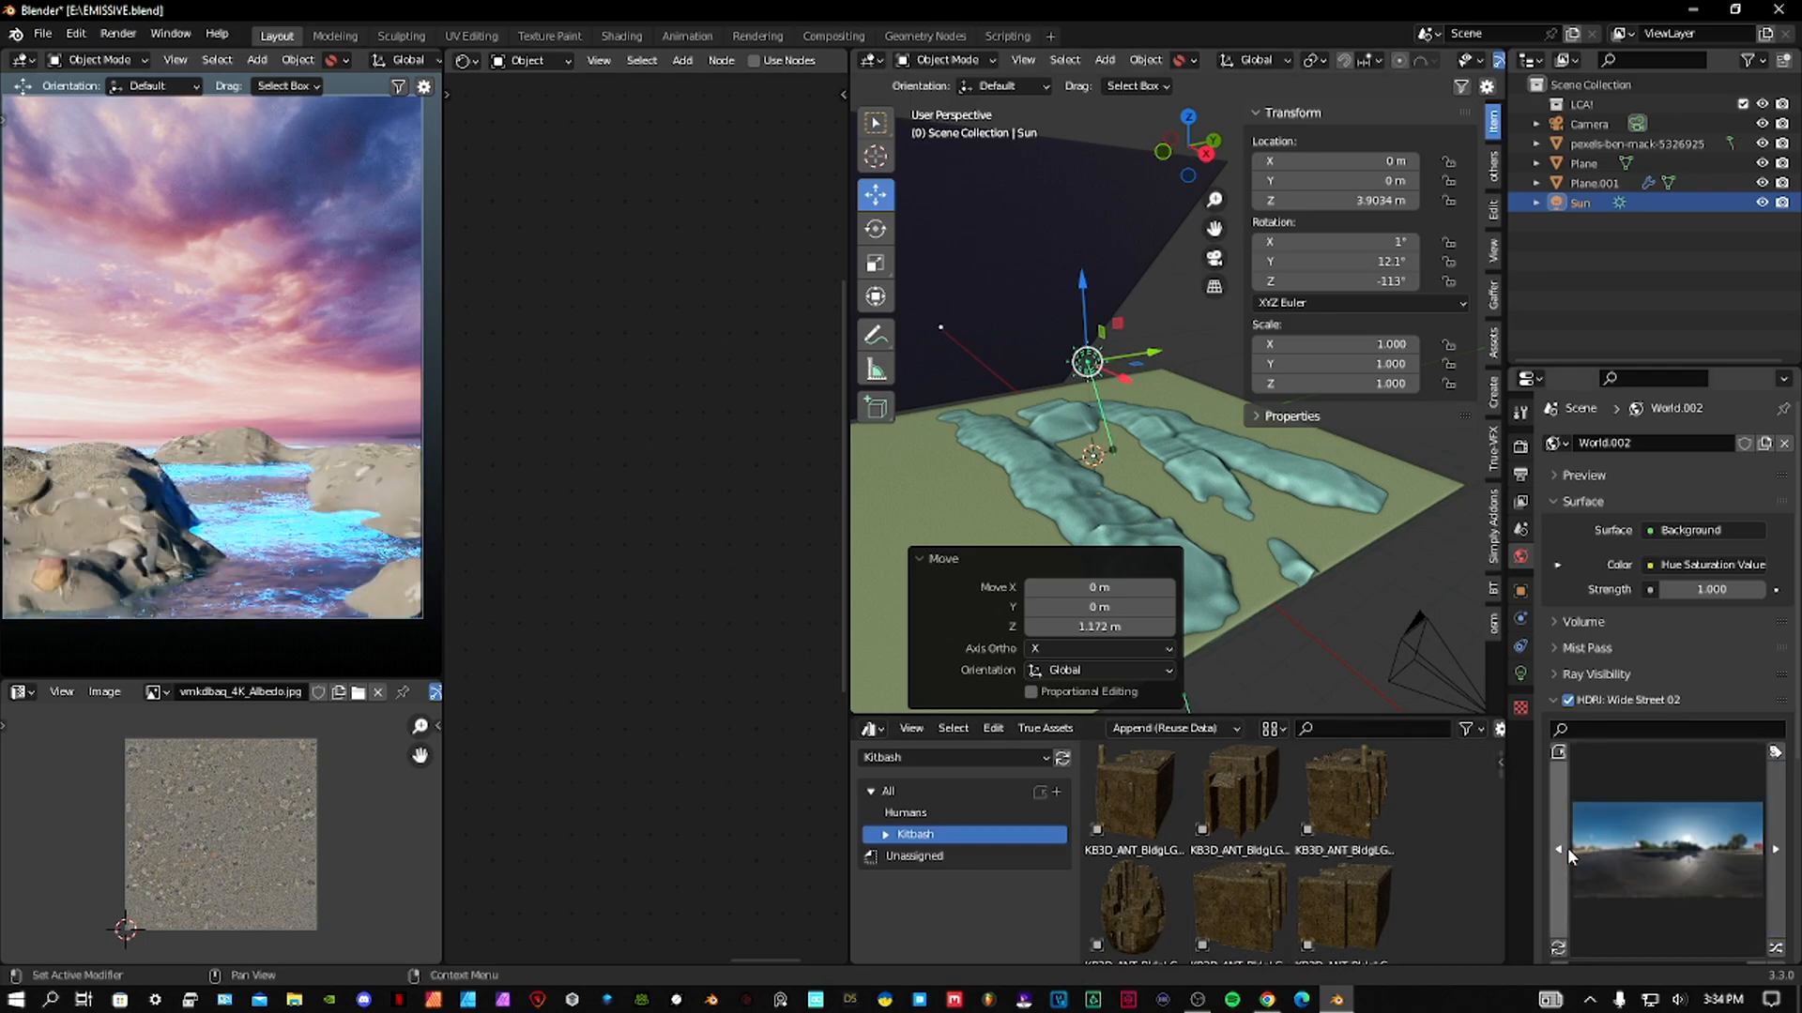
Show the world's shader nodes and set the HDRI mapping rotation to X -17.9° and Y 6.7°.
{"action": "scroll", "coordinate": [1582, 816], "scroll_direction": "down", "scroll_amount": 5}
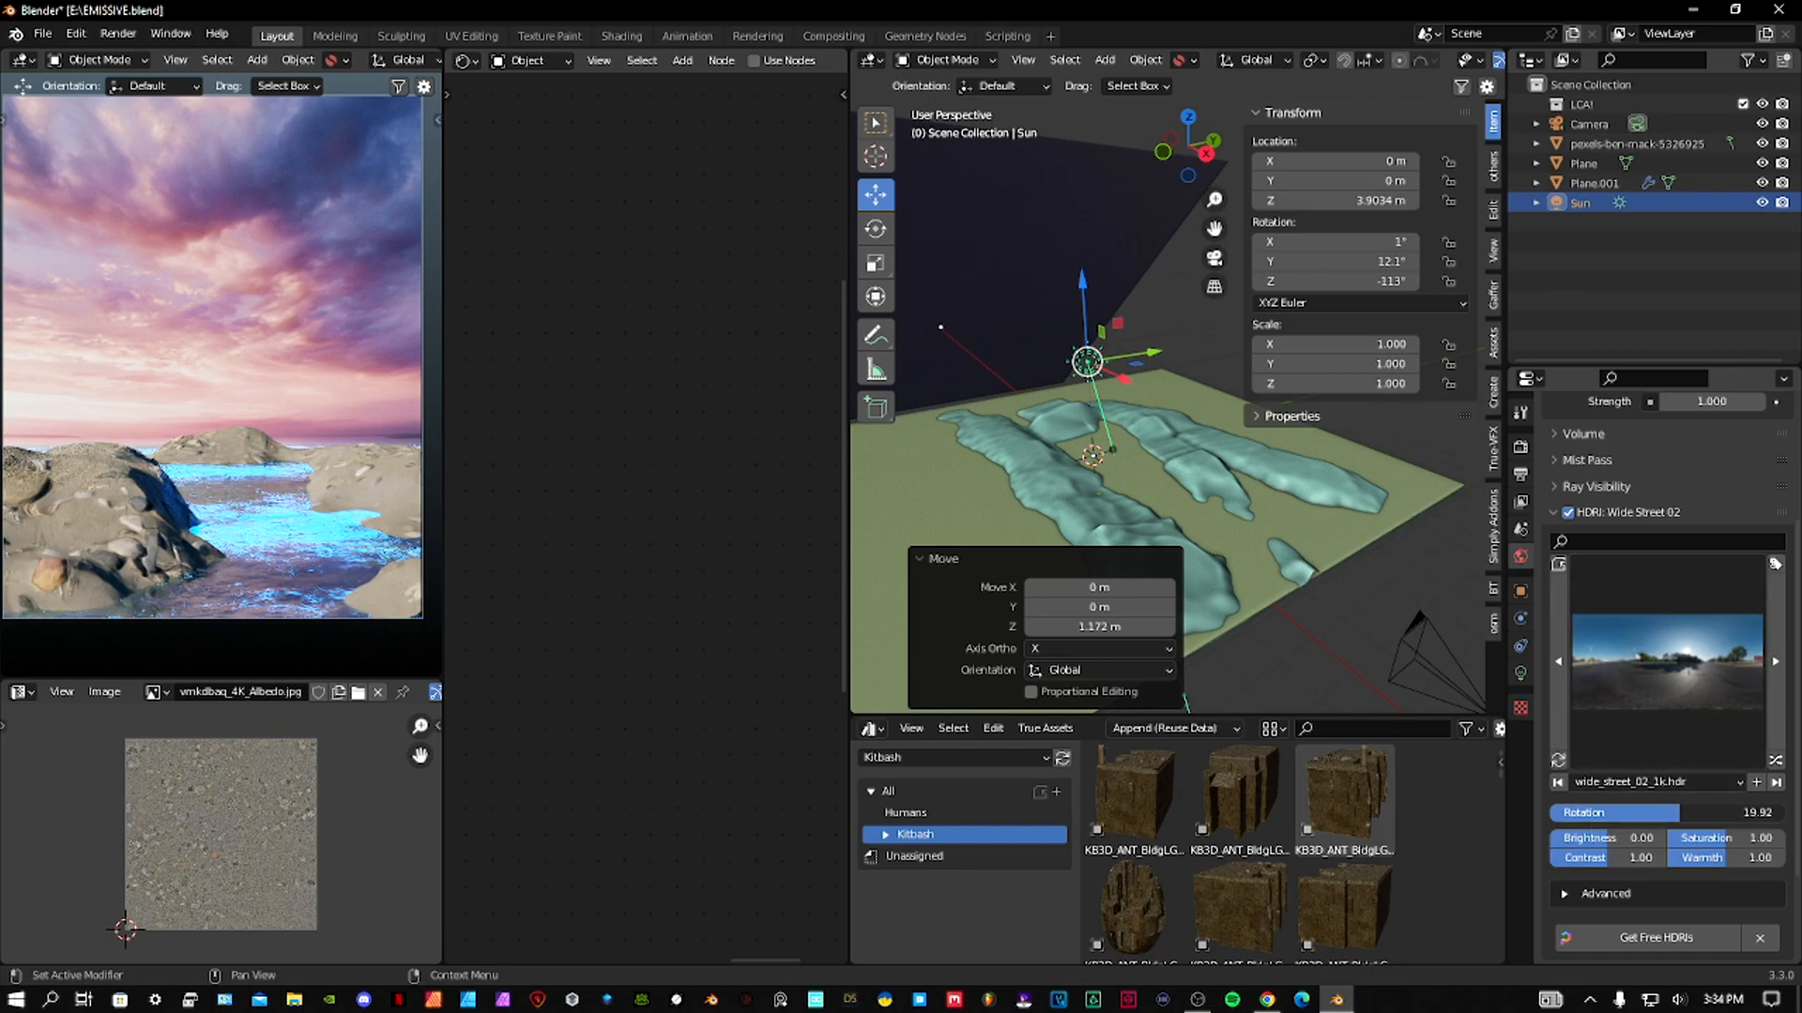
{"action": "left_click", "coordinate": [537, 61]}
{"action": "left_click", "coordinate": [539, 101]}
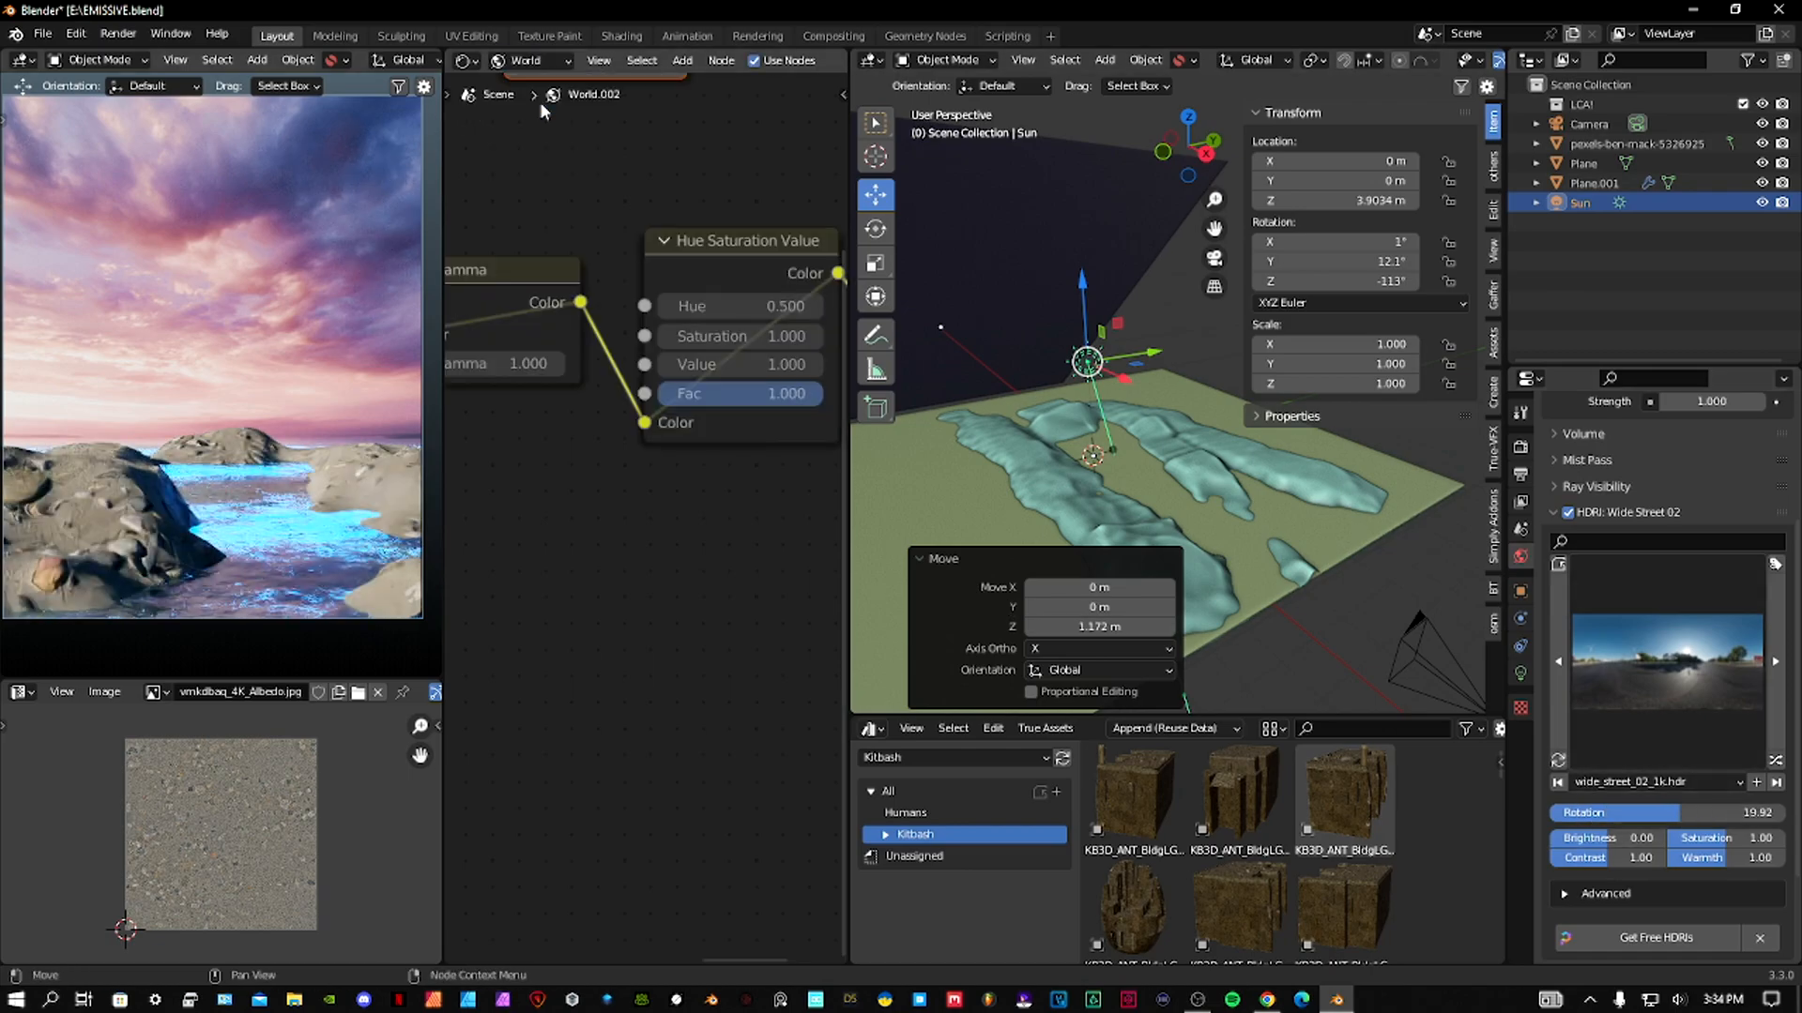
{"action": "scroll", "coordinate": [668, 431], "scroll_direction": "down", "scroll_amount": 6}
{"action": "middle_click_drag", "start_coordinate": [636, 295], "coordinate": [835, 456]}
{"action": "middle_click_drag", "start_coordinate": [451, 460], "coordinate": [685, 475]}
{"action": "scroll", "coordinate": [511, 535], "scroll_direction": "up", "scroll_amount": 3}
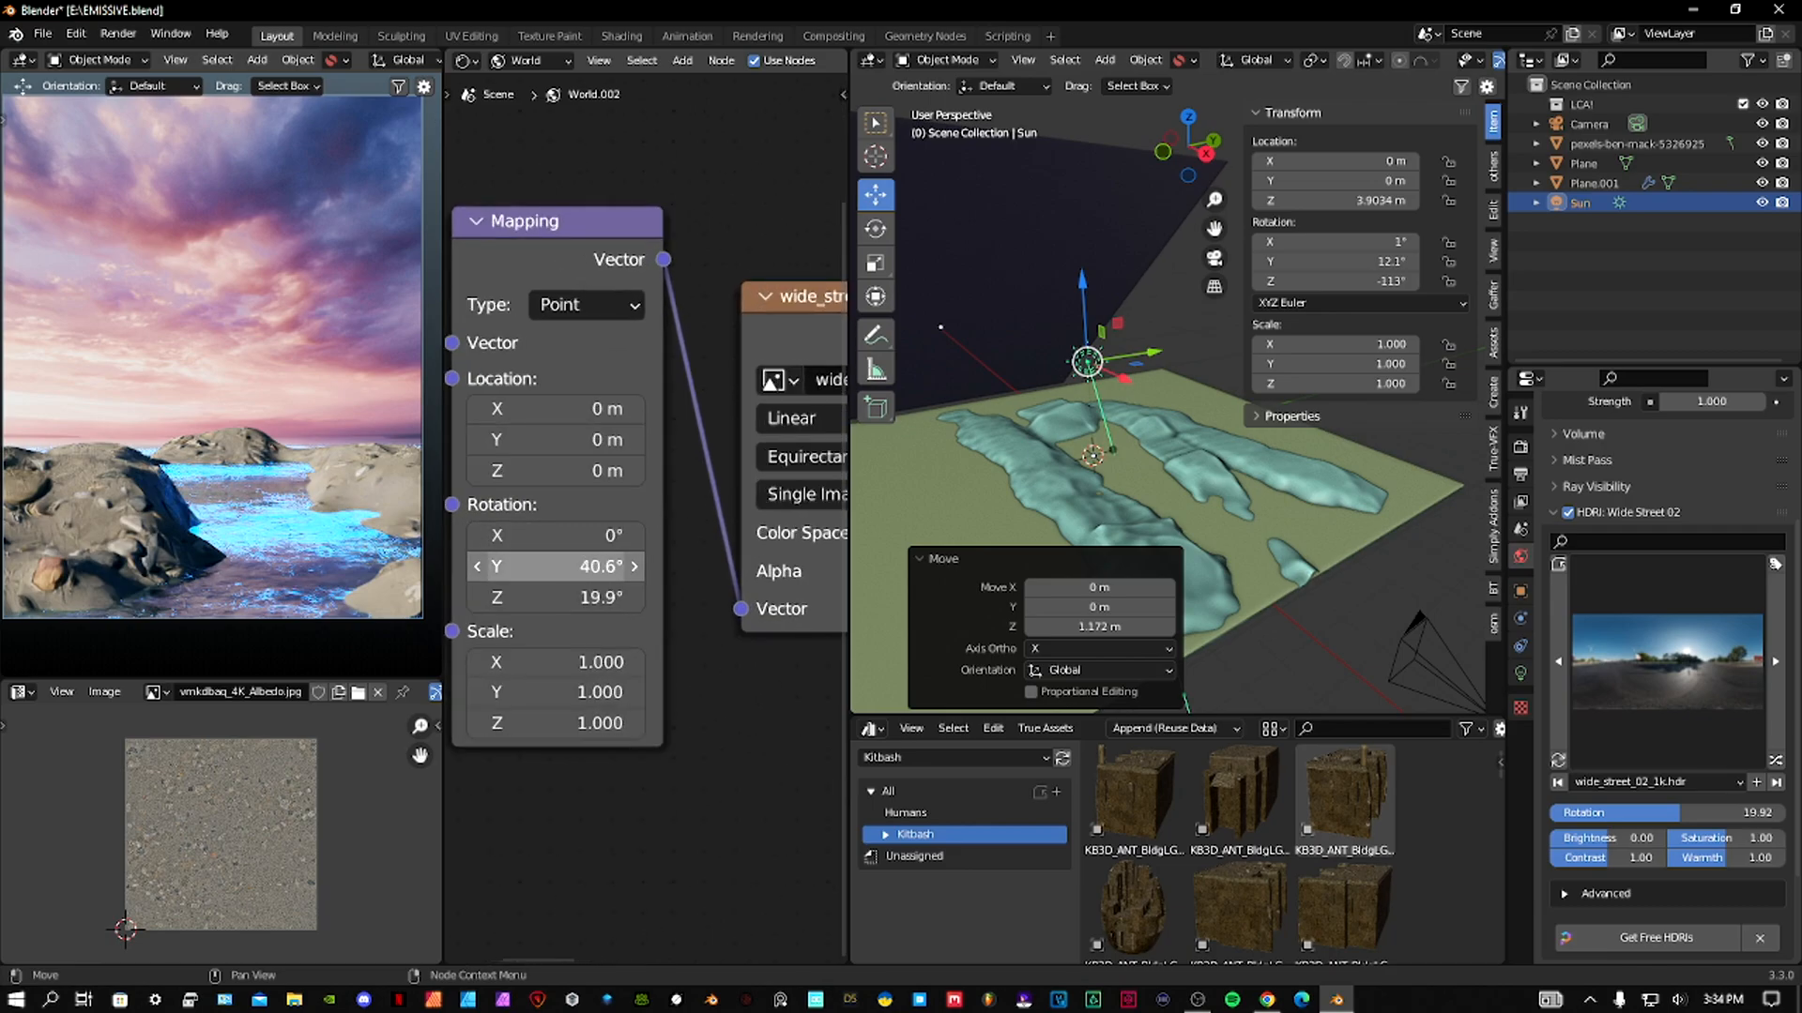
{"action": "left_click_drag", "start_coordinate": [556, 567], "coordinate": [523, 536]}
{"action": "left_click_drag", "start_coordinate": [555, 566], "coordinate": [526, 566]}
{"action": "scroll", "coordinate": [1635, 791], "scroll_direction": "down", "scroll_amount": 2}
{"action": "scroll", "coordinate": [1712, 825], "scroll_direction": "up", "scroll_amount": 2}
{"action": "scroll", "coordinate": [1726, 821], "scroll_direction": "down", "scroll_amount": 1}
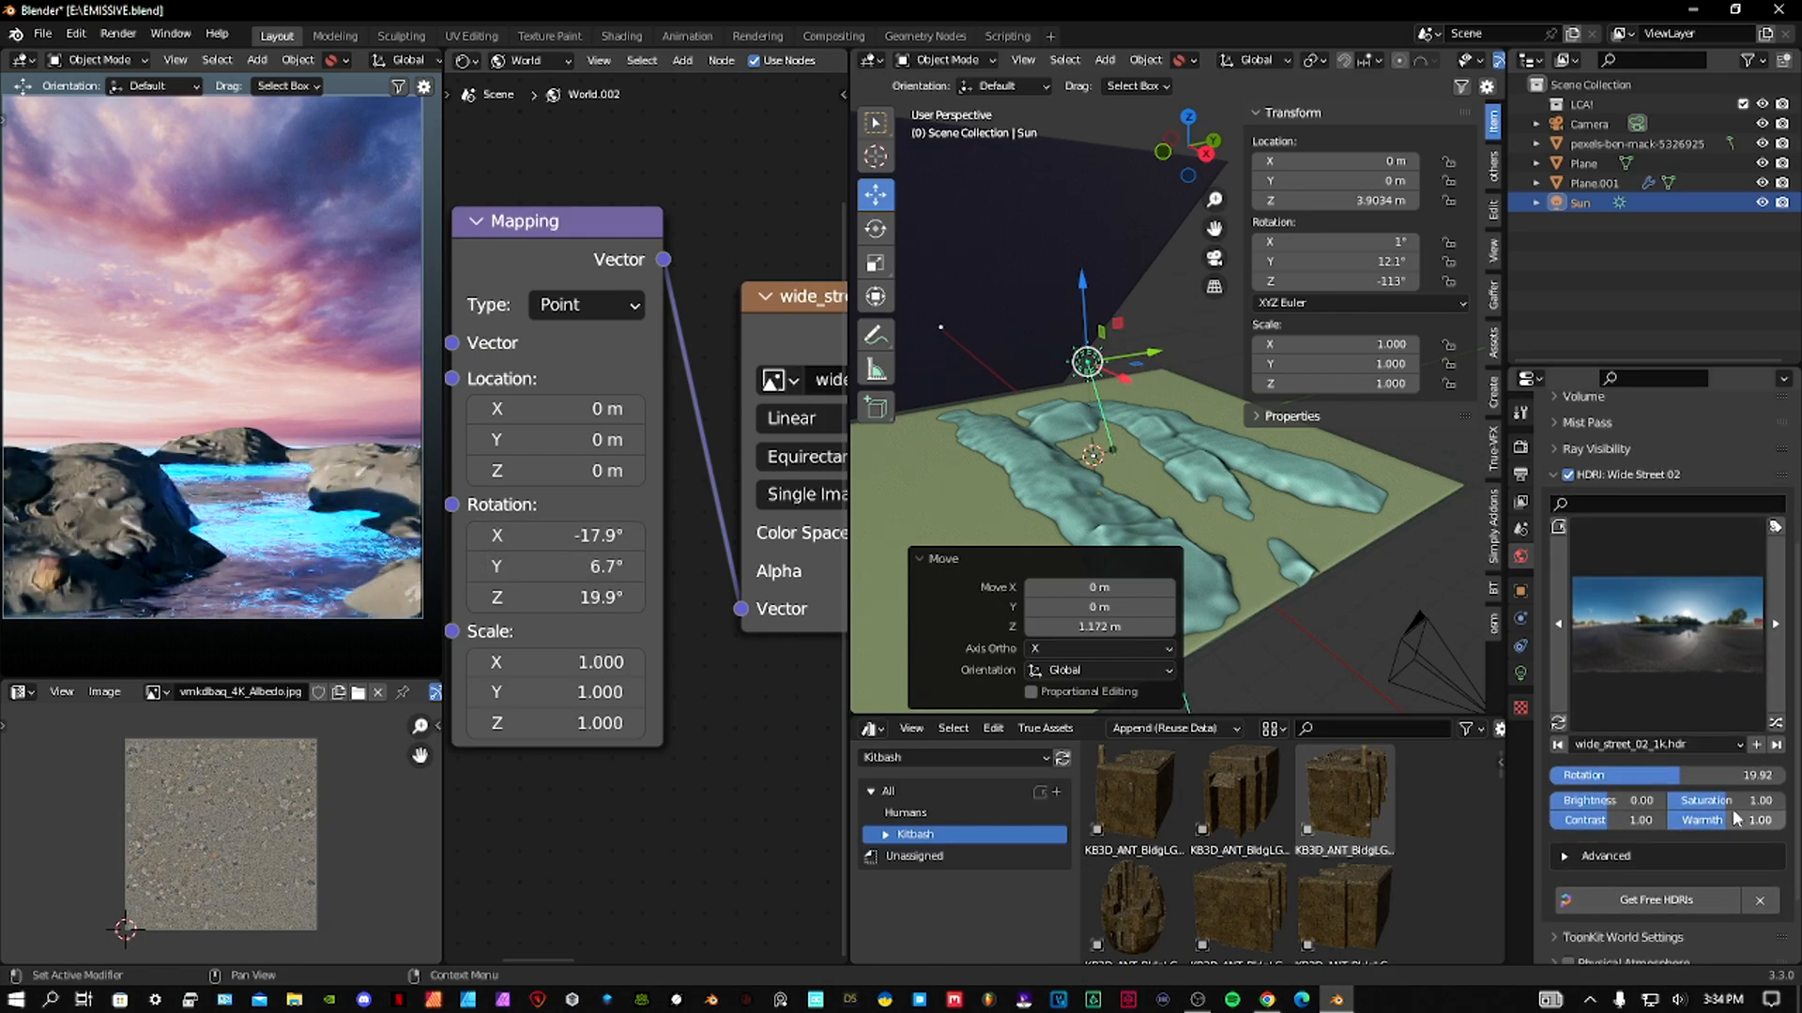
Hide the sun light and delete it from the scene with its hierarchy.
{"action": "left_click", "coordinate": [1580, 203]}
{"action": "left_click", "coordinate": [1520, 590]}
{"action": "left_click", "coordinate": [1762, 202]}
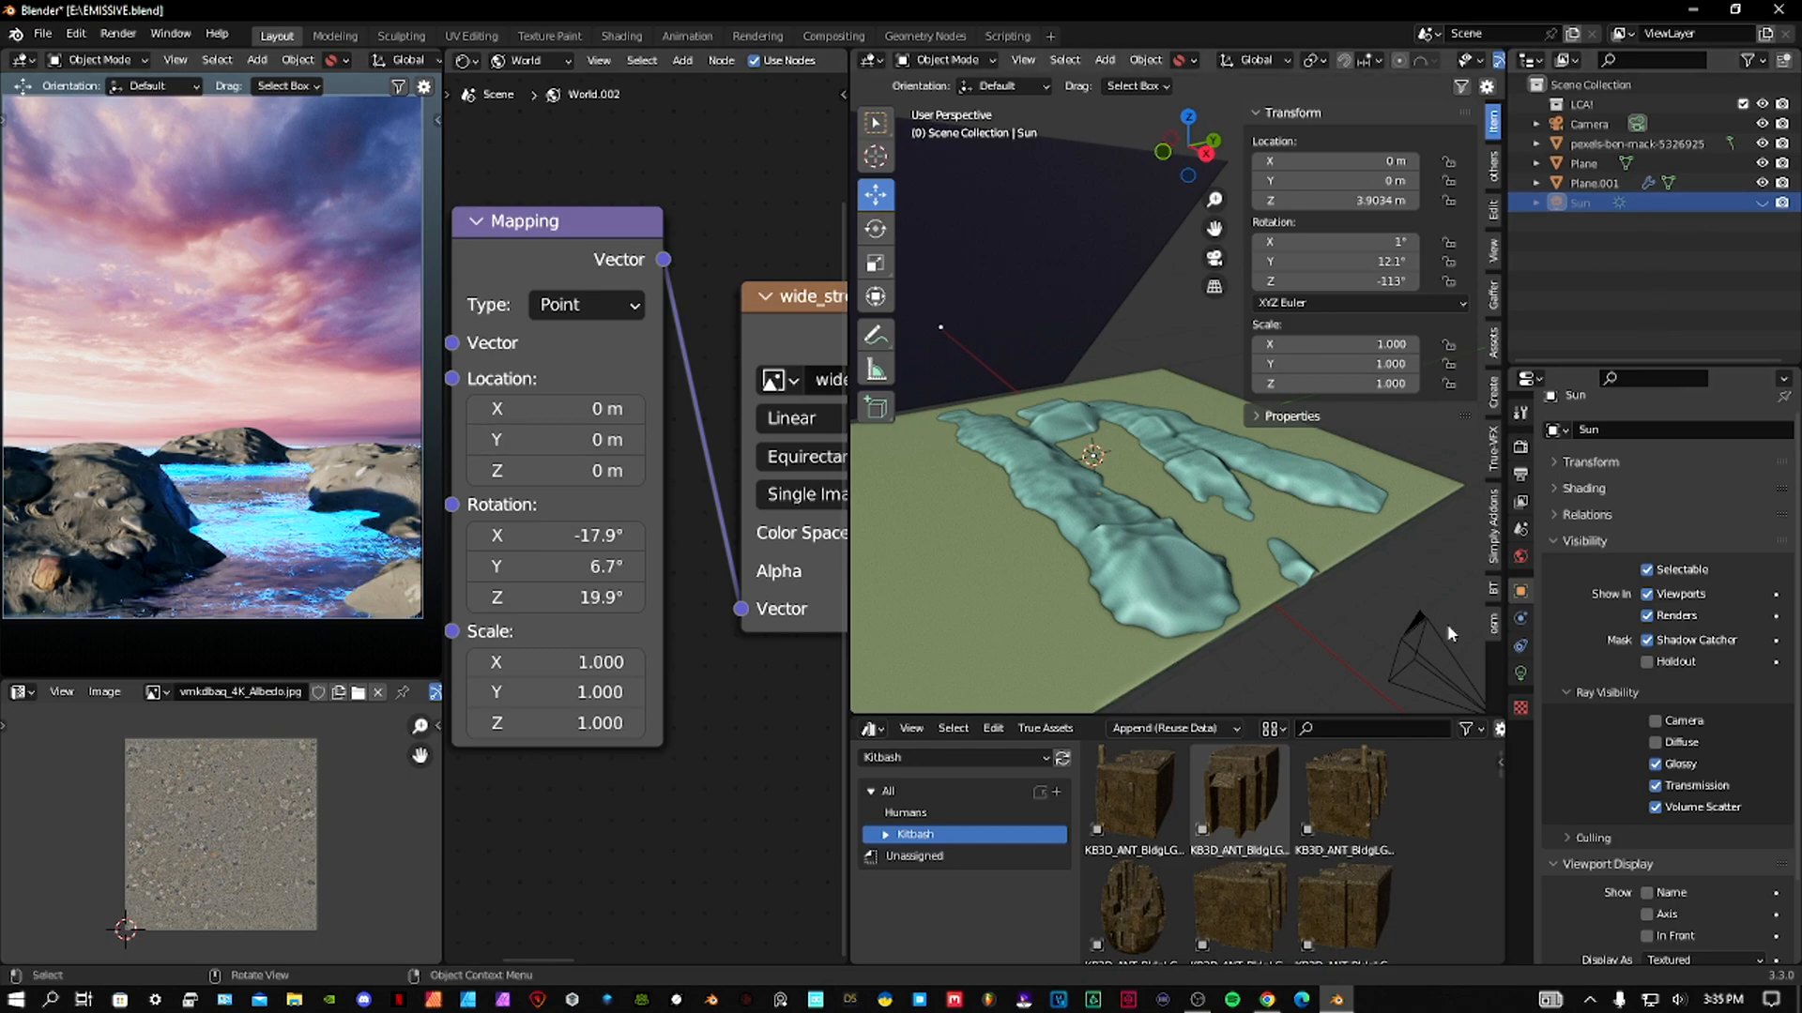
{"action": "left_click", "coordinate": [1521, 558]}
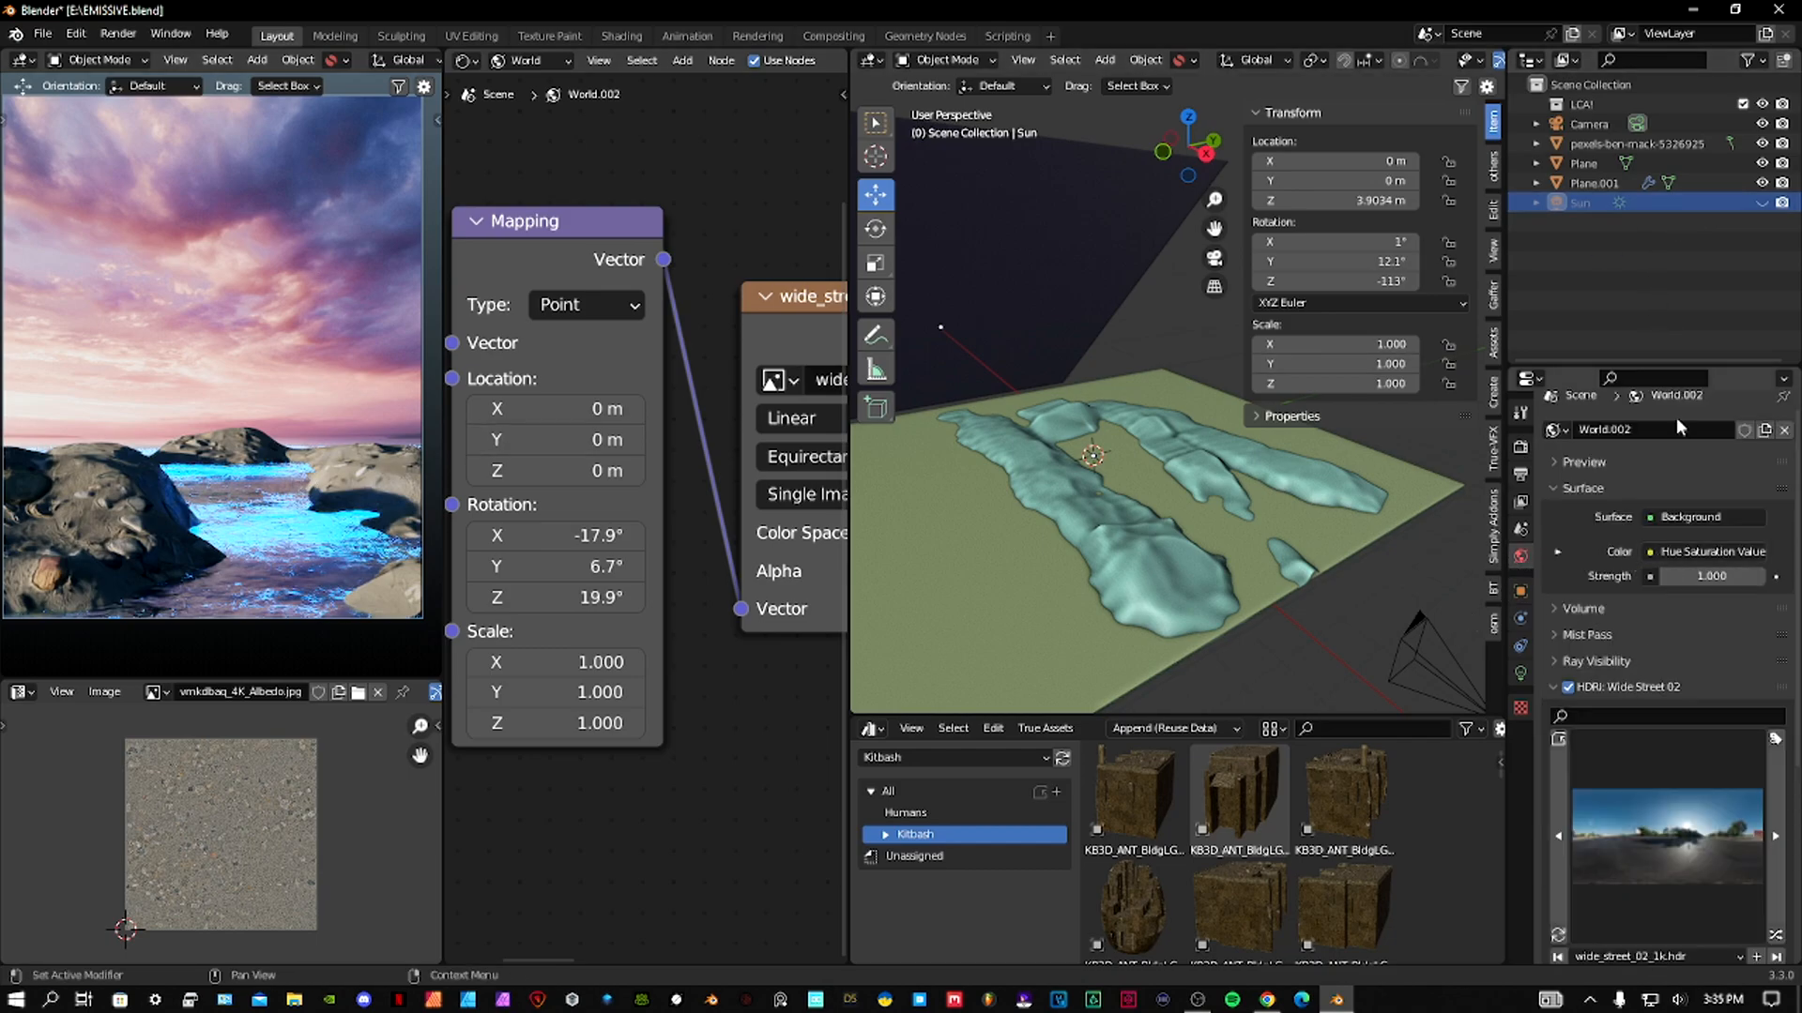
{"action": "right_click", "coordinate": [1592, 205]}
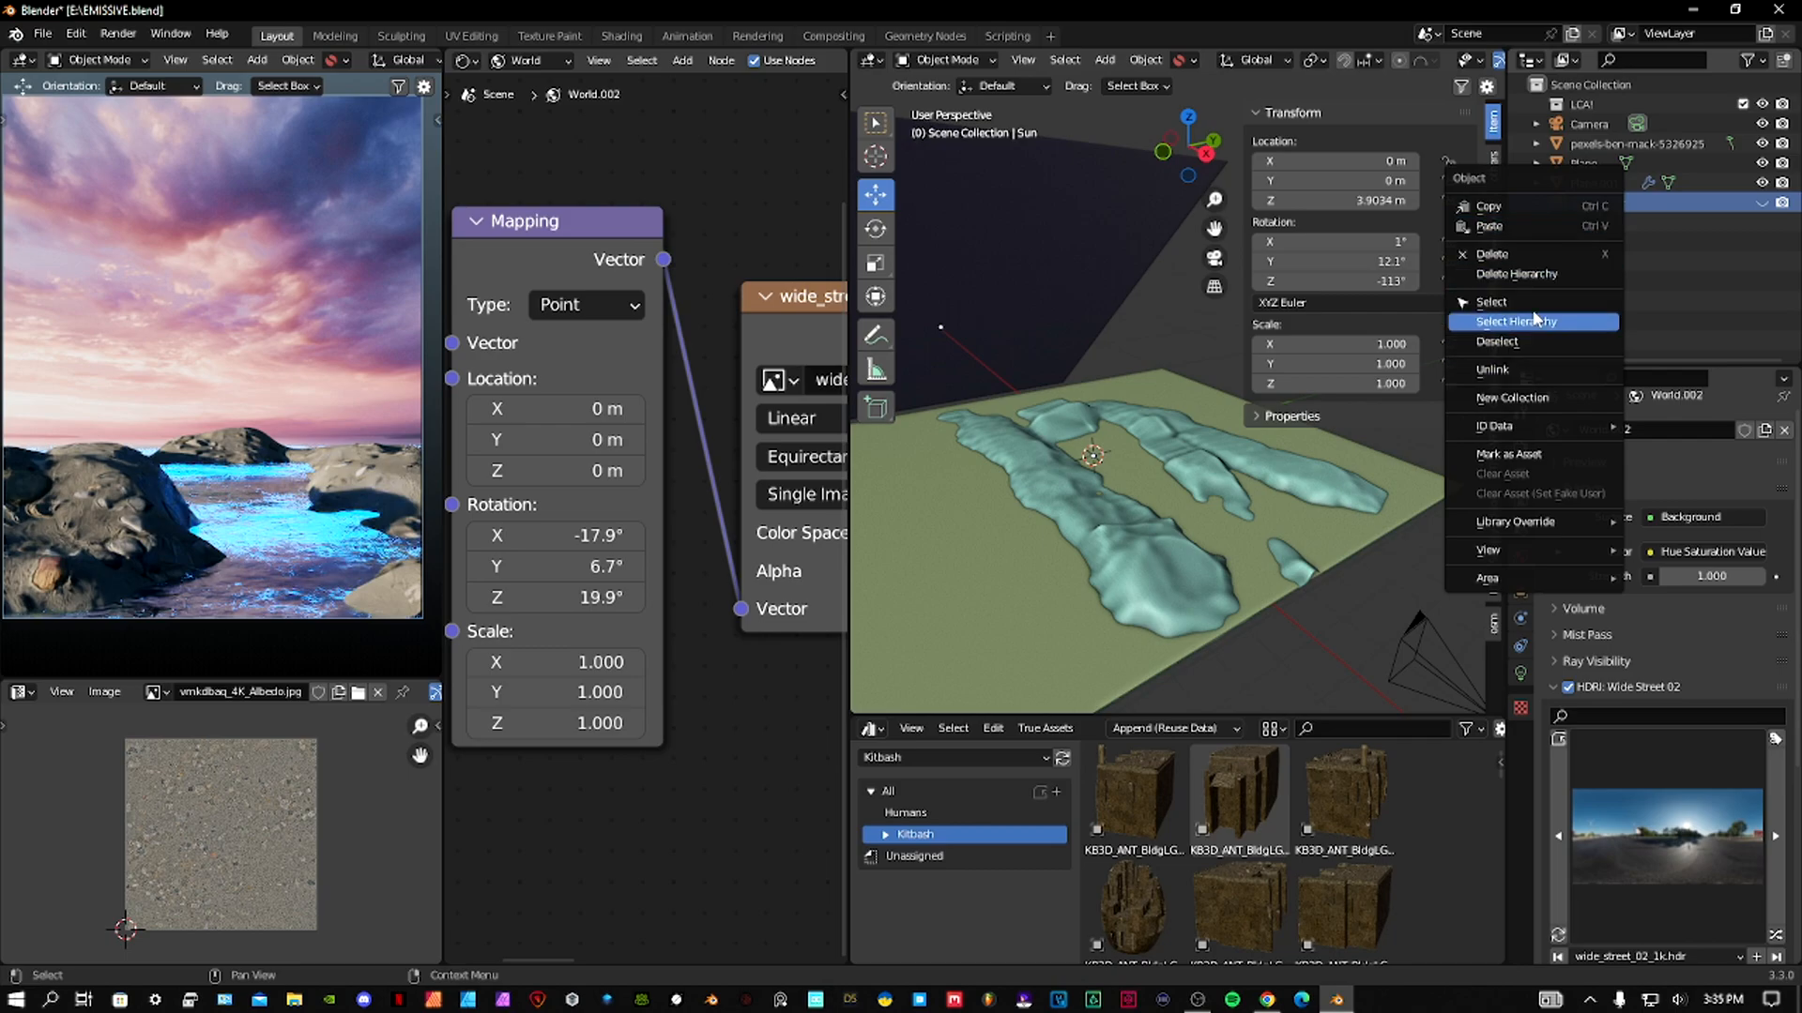
{"action": "left_click", "coordinate": [1533, 306]}
{"action": "right_click", "coordinate": [1597, 195]}
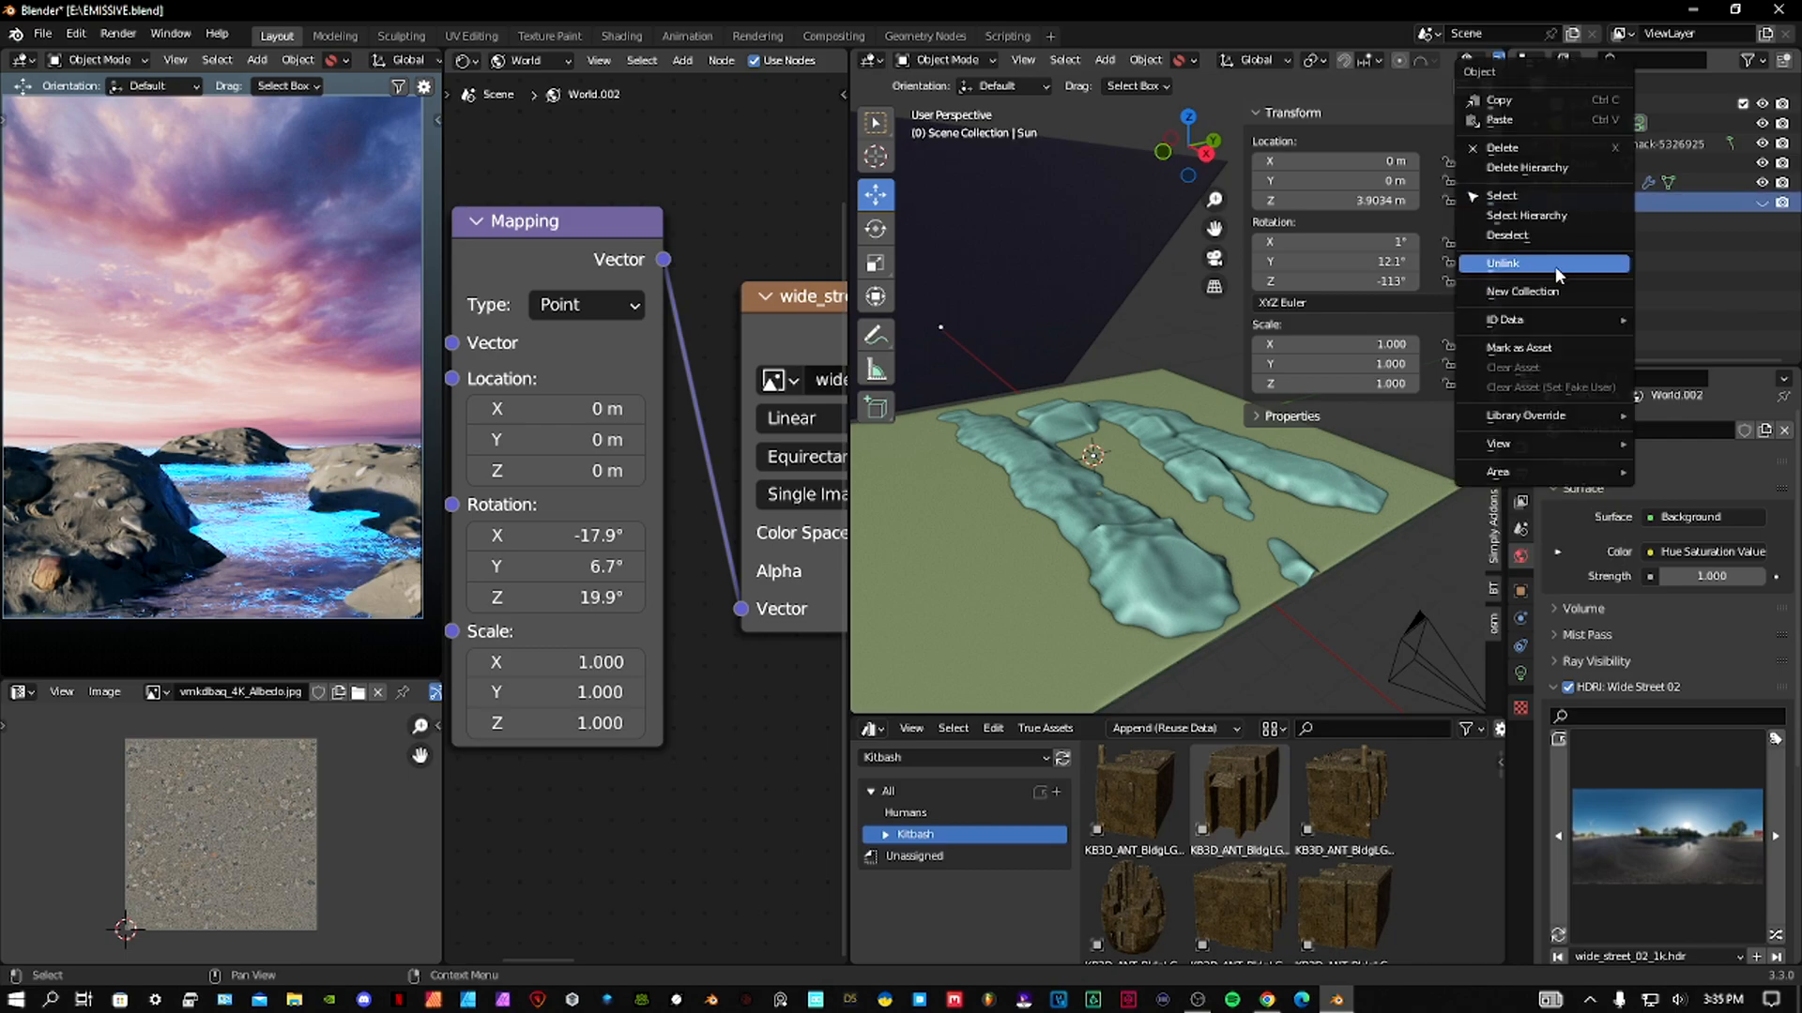
{"action": "left_click", "coordinate": [1548, 167]}
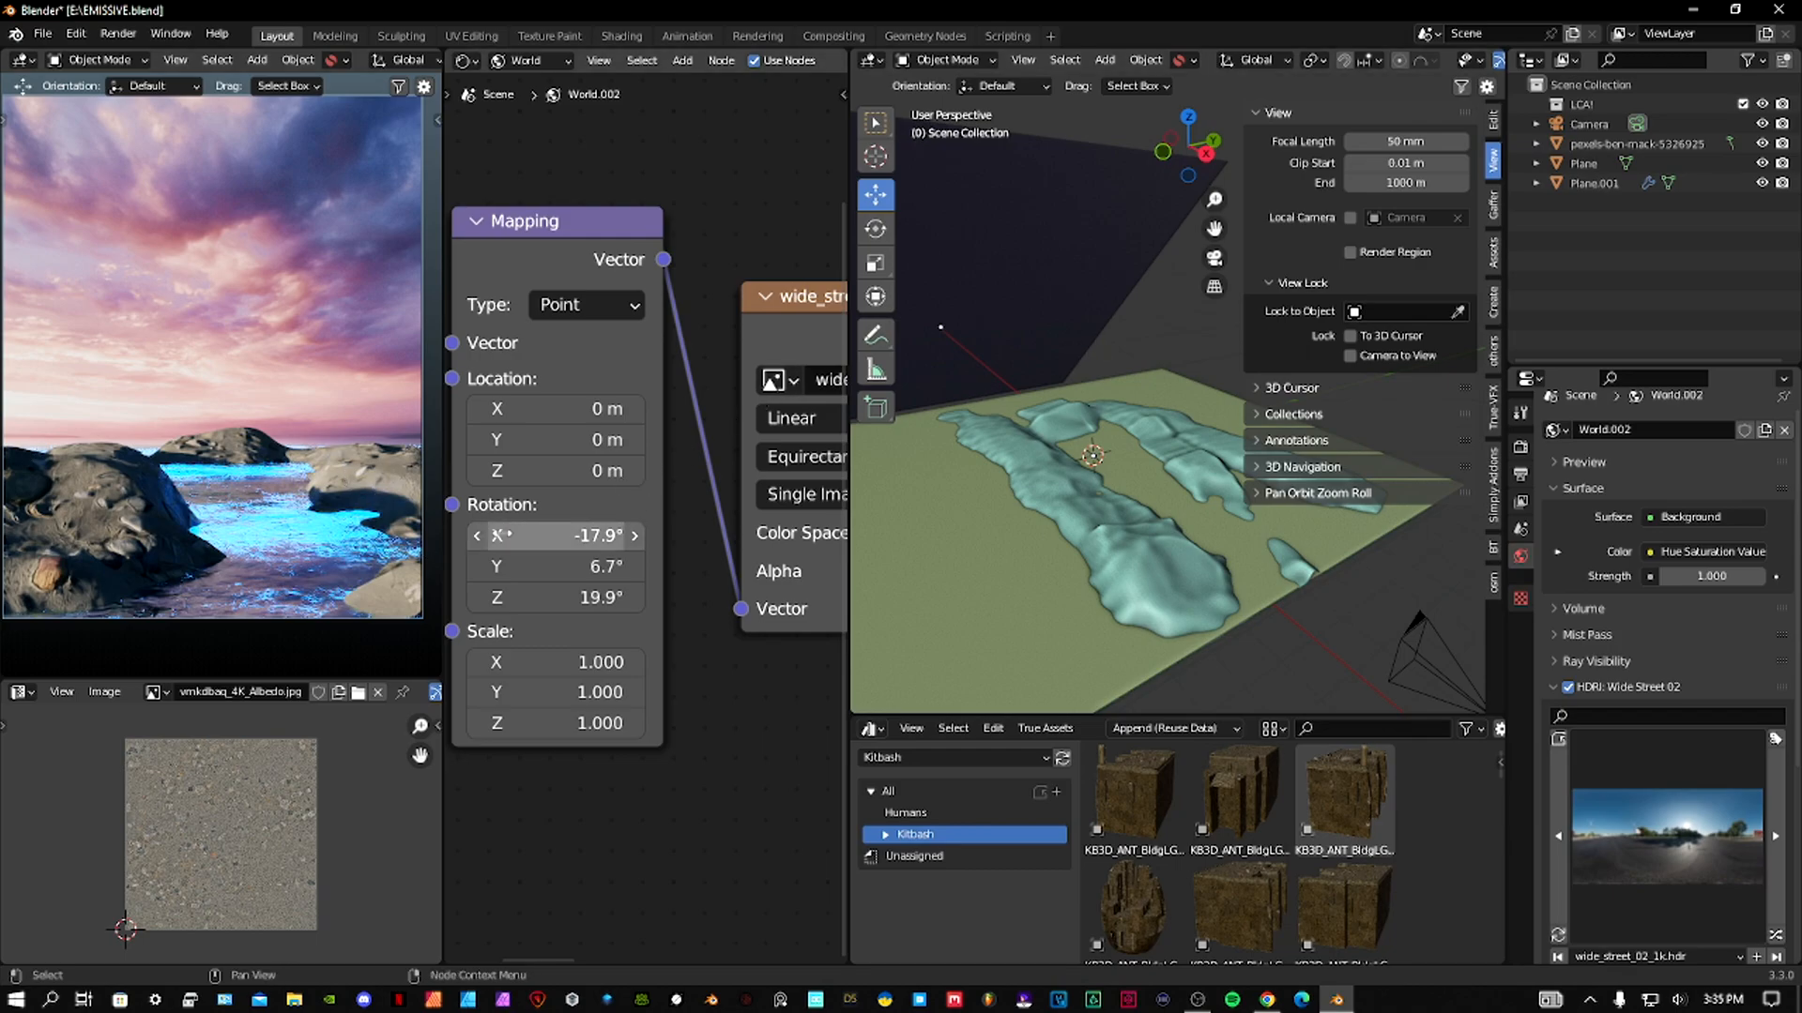
Try Transmission values on the water plane's shader, ending at 0.556.
{"action": "left_click", "coordinate": [995, 264]}
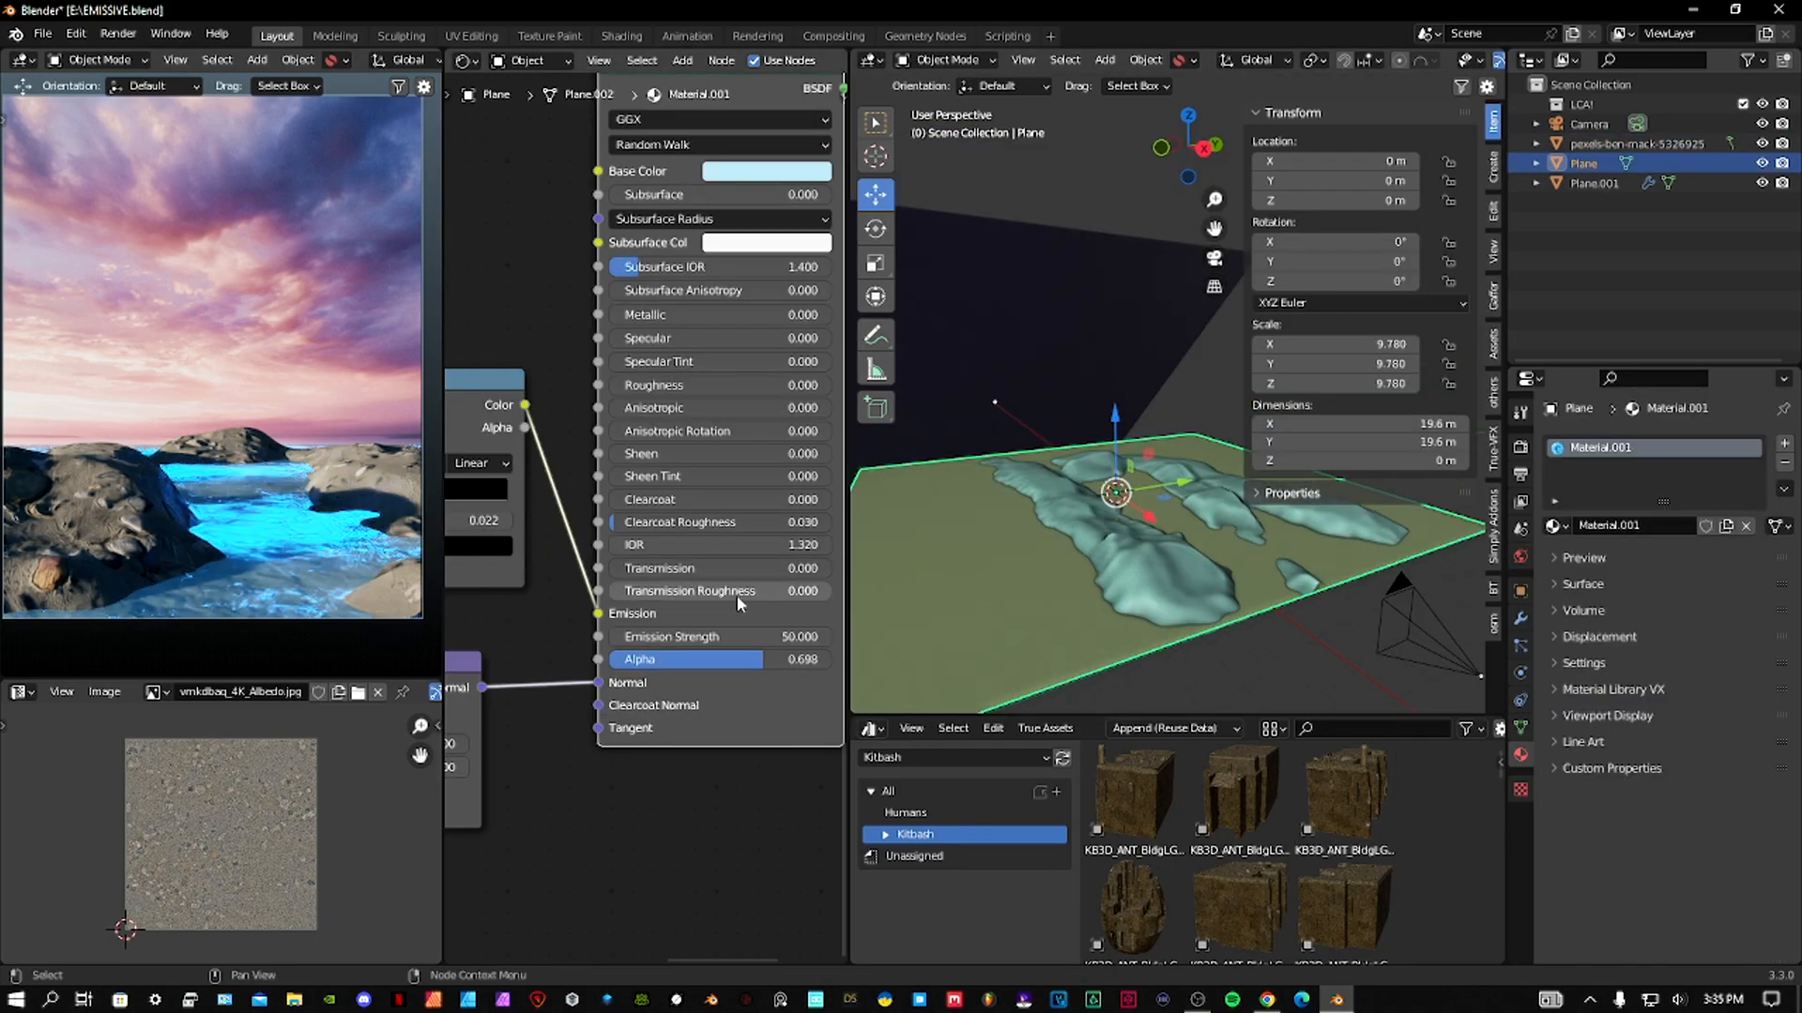
{"action": "left_click_drag", "start_coordinate": [620, 569], "coordinate": [831, 568]}
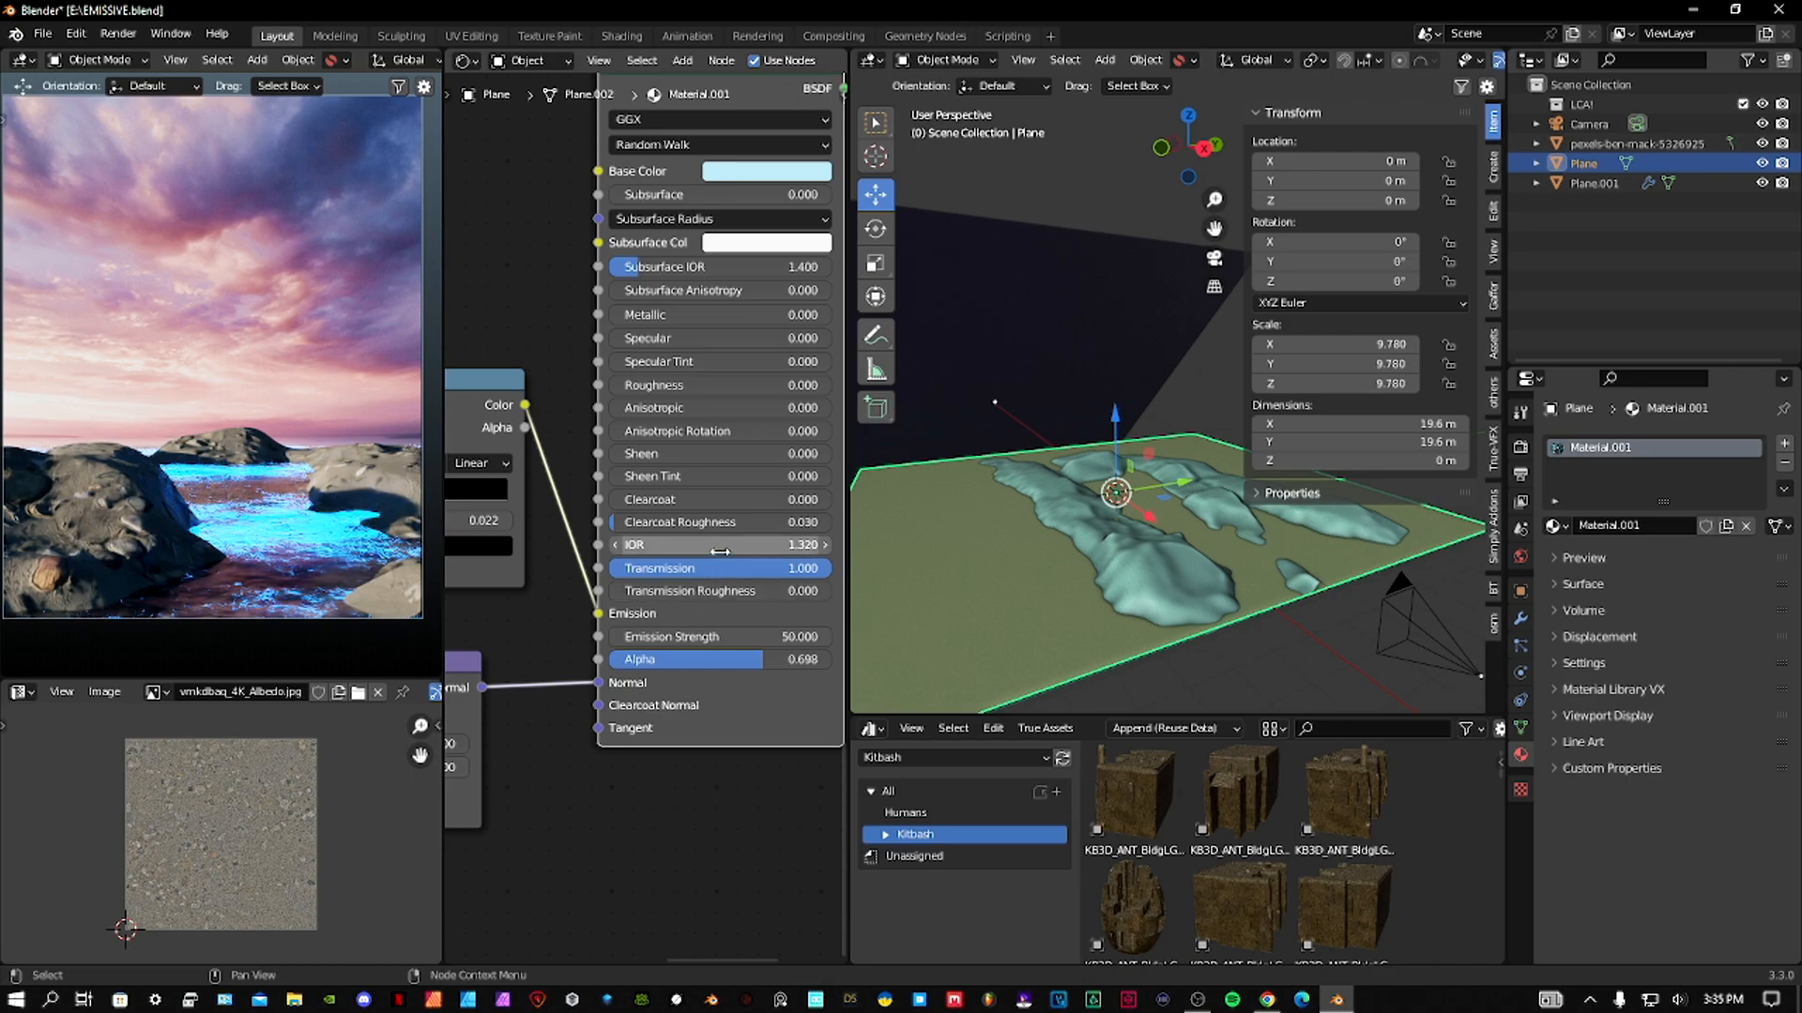
{"action": "left_click_drag", "start_coordinate": [782, 568], "coordinate": [731, 568]}
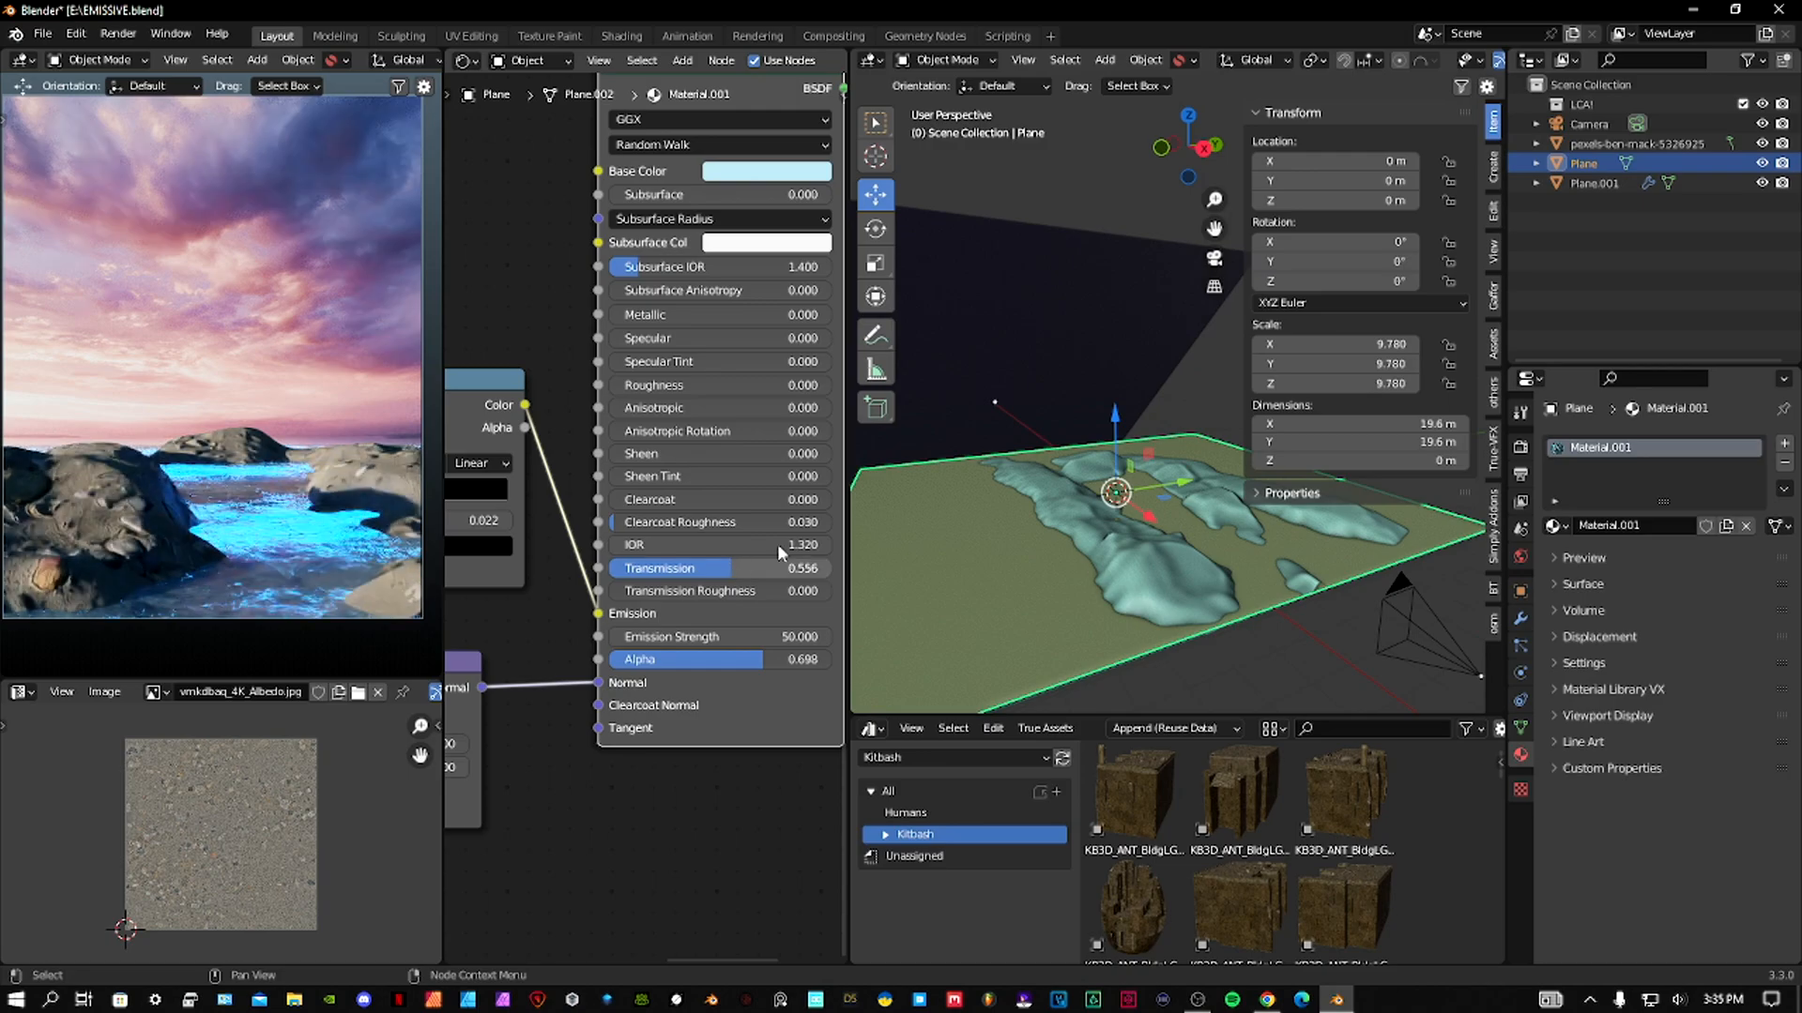
Select the sky image plane and inspect it in the rendered view.
{"action": "left_click", "coordinate": [1627, 146]}
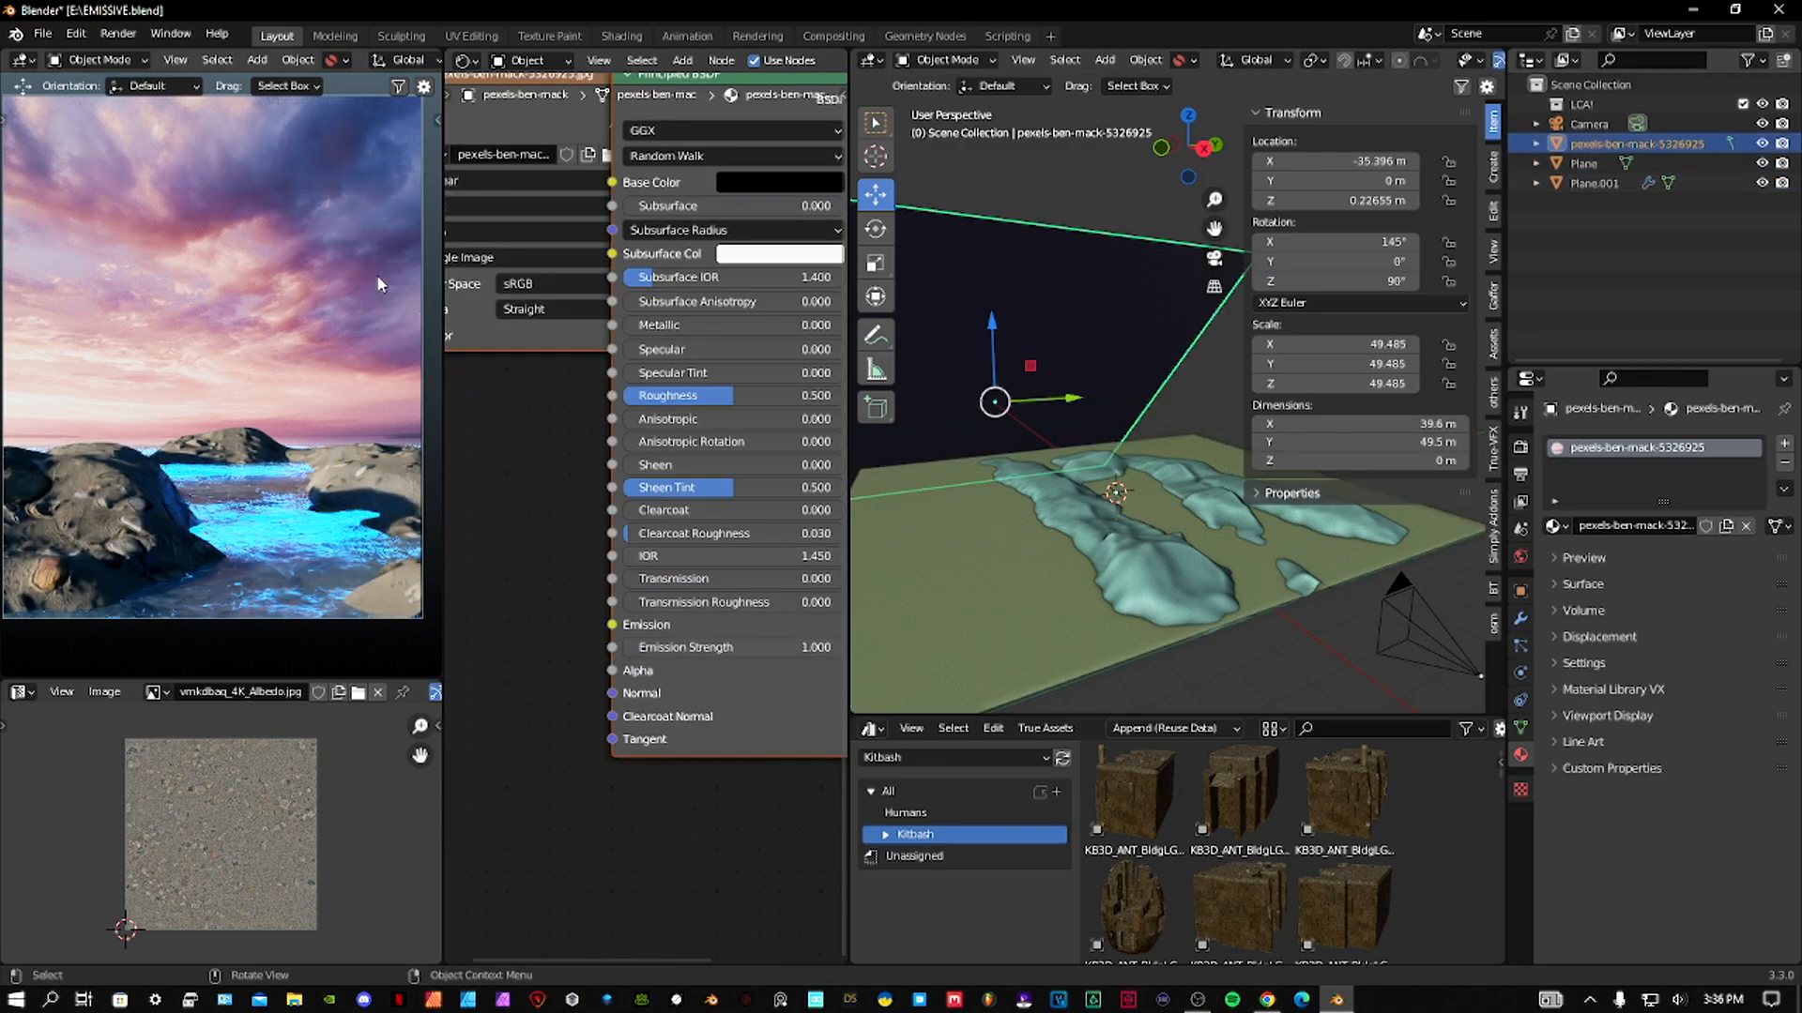
{"action": "middle_click_drag", "start_coordinate": [365, 291], "coordinate": [169, 254]}
{"action": "key", "text": "KP_0"}
{"action": "left_click", "coordinate": [117, 34]}
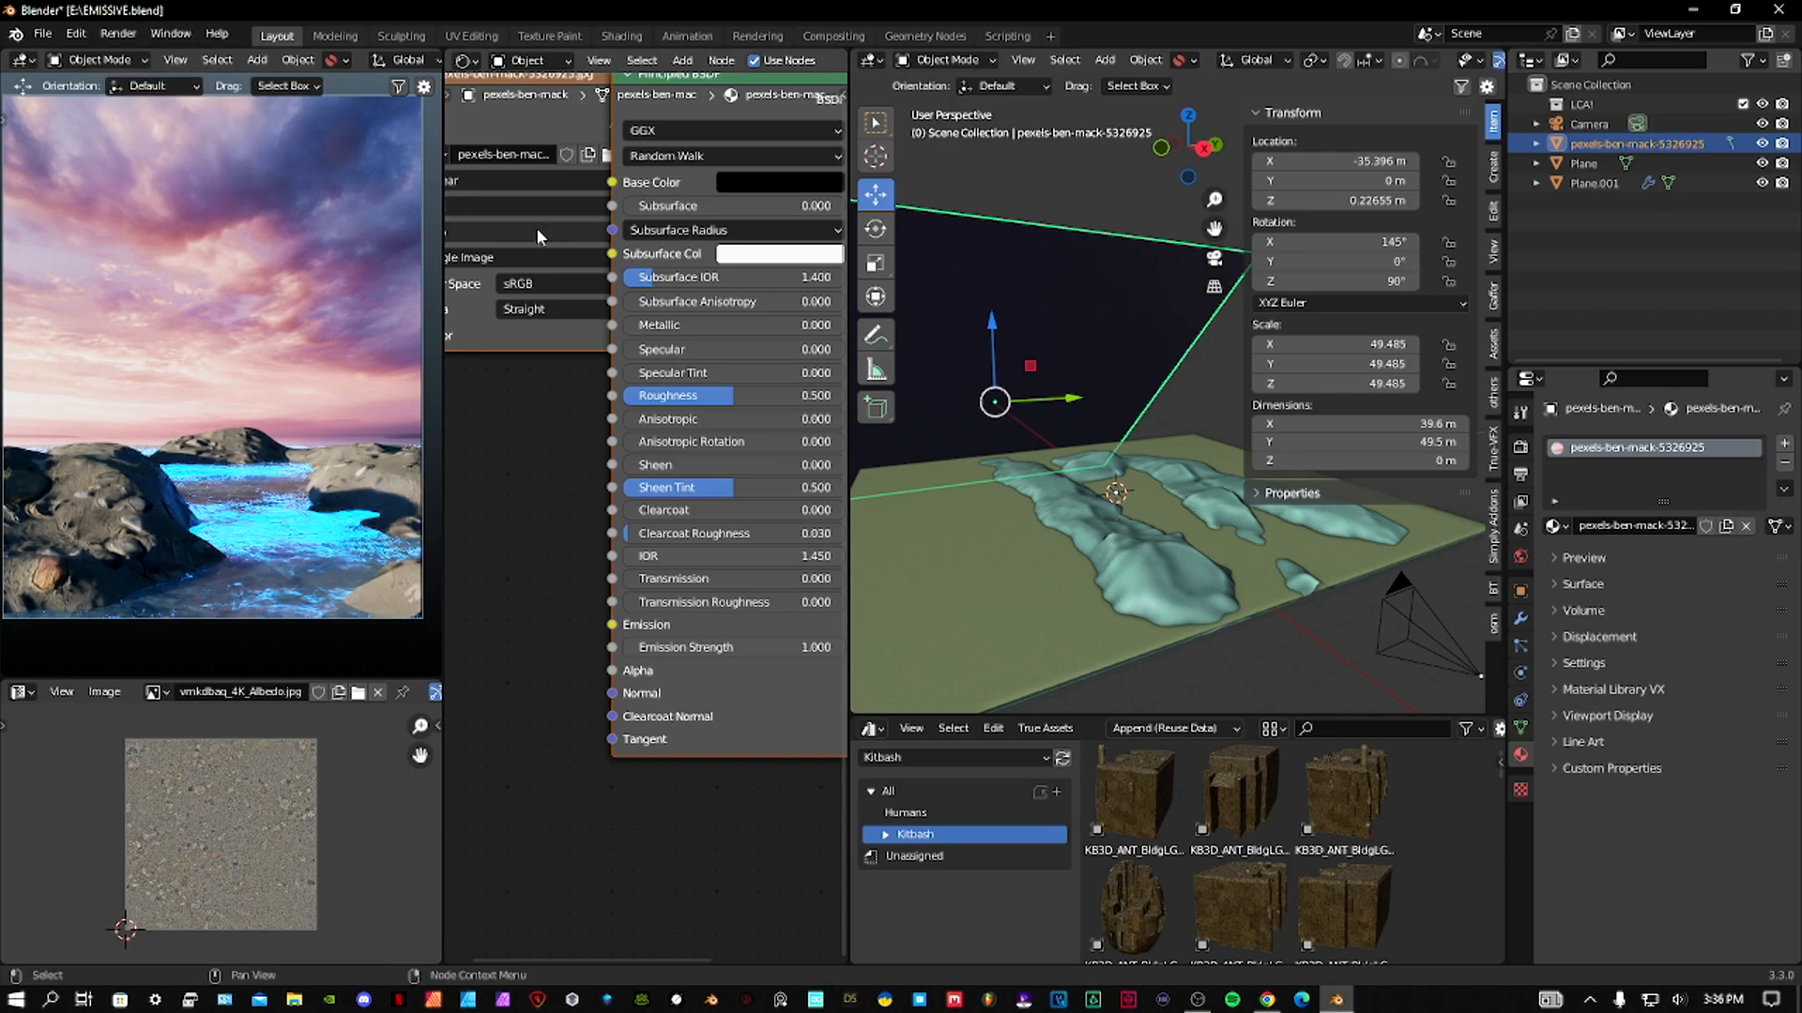
Show the world's shader nodes and adjust the HDRI mapping's rotation.
{"action": "scroll", "coordinate": [647, 376], "scroll_direction": "down", "scroll_amount": 3}
{"action": "left_click", "coordinate": [530, 60]}
{"action": "left_click", "coordinate": [563, 106]}
{"action": "scroll", "coordinate": [635, 422], "scroll_direction": "up", "scroll_amount": 3}
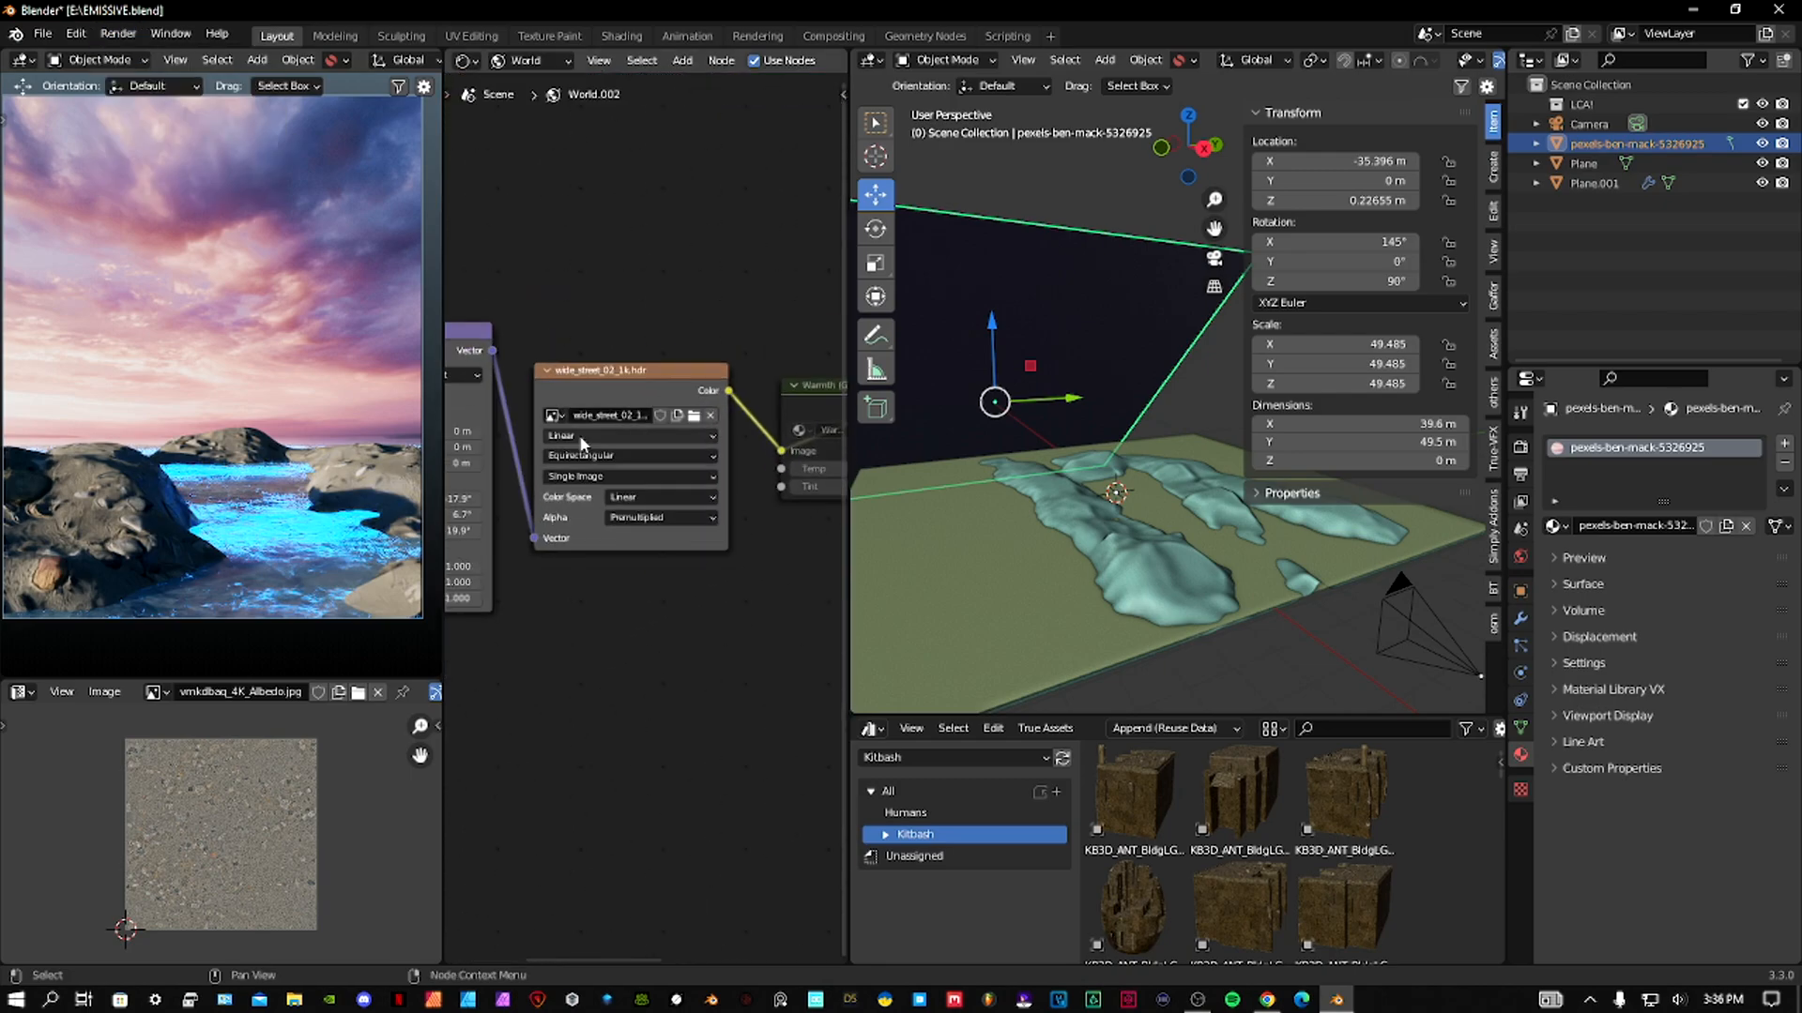
{"action": "middle_click_drag", "start_coordinate": [563, 436], "coordinate": [826, 403]}
{"action": "left_click_drag", "start_coordinate": [677, 531], "coordinate": [718, 508]}
{"action": "middle_click_drag", "start_coordinate": [826, 430], "coordinate": [619, 489]}
Insert a Hue Saturation Value node between the HDRI texture and the Warmth node, with Hue 0.360, Saturation 2.000 and Value 2.000.
{"action": "scroll", "coordinate": [647, 487], "scroll_direction": "down", "scroll_amount": 3}
{"action": "middle_click_drag", "start_coordinate": [767, 500], "coordinate": [633, 513]}
{"action": "key", "text": "shift+a"}
{"action": "mouse_move", "coordinate": [507, 529]}
{"action": "left_click", "coordinate": [628, 563]}
{"action": "left_click", "coordinate": [627, 492]}
{"action": "left_click_drag", "start_coordinate": [632, 516], "coordinate": [713, 537]}
{"action": "mouse_move", "coordinate": [631, 516]}
{"action": "left_mouse_down"}
{"action": "mouse_move", "coordinate": [673, 516]}
{"action": "mouse_move", "coordinate": [658, 516]}
{"action": "left_mouse_up"}
Set the HDRI mapping rotation to X -14.8°, Y 32.9° and Z 31.2°.
{"action": "middle_click_drag", "start_coordinate": [510, 519], "coordinate": [929, 472]}
{"action": "left_click_drag", "start_coordinate": [572, 556], "coordinate": [549, 517]}
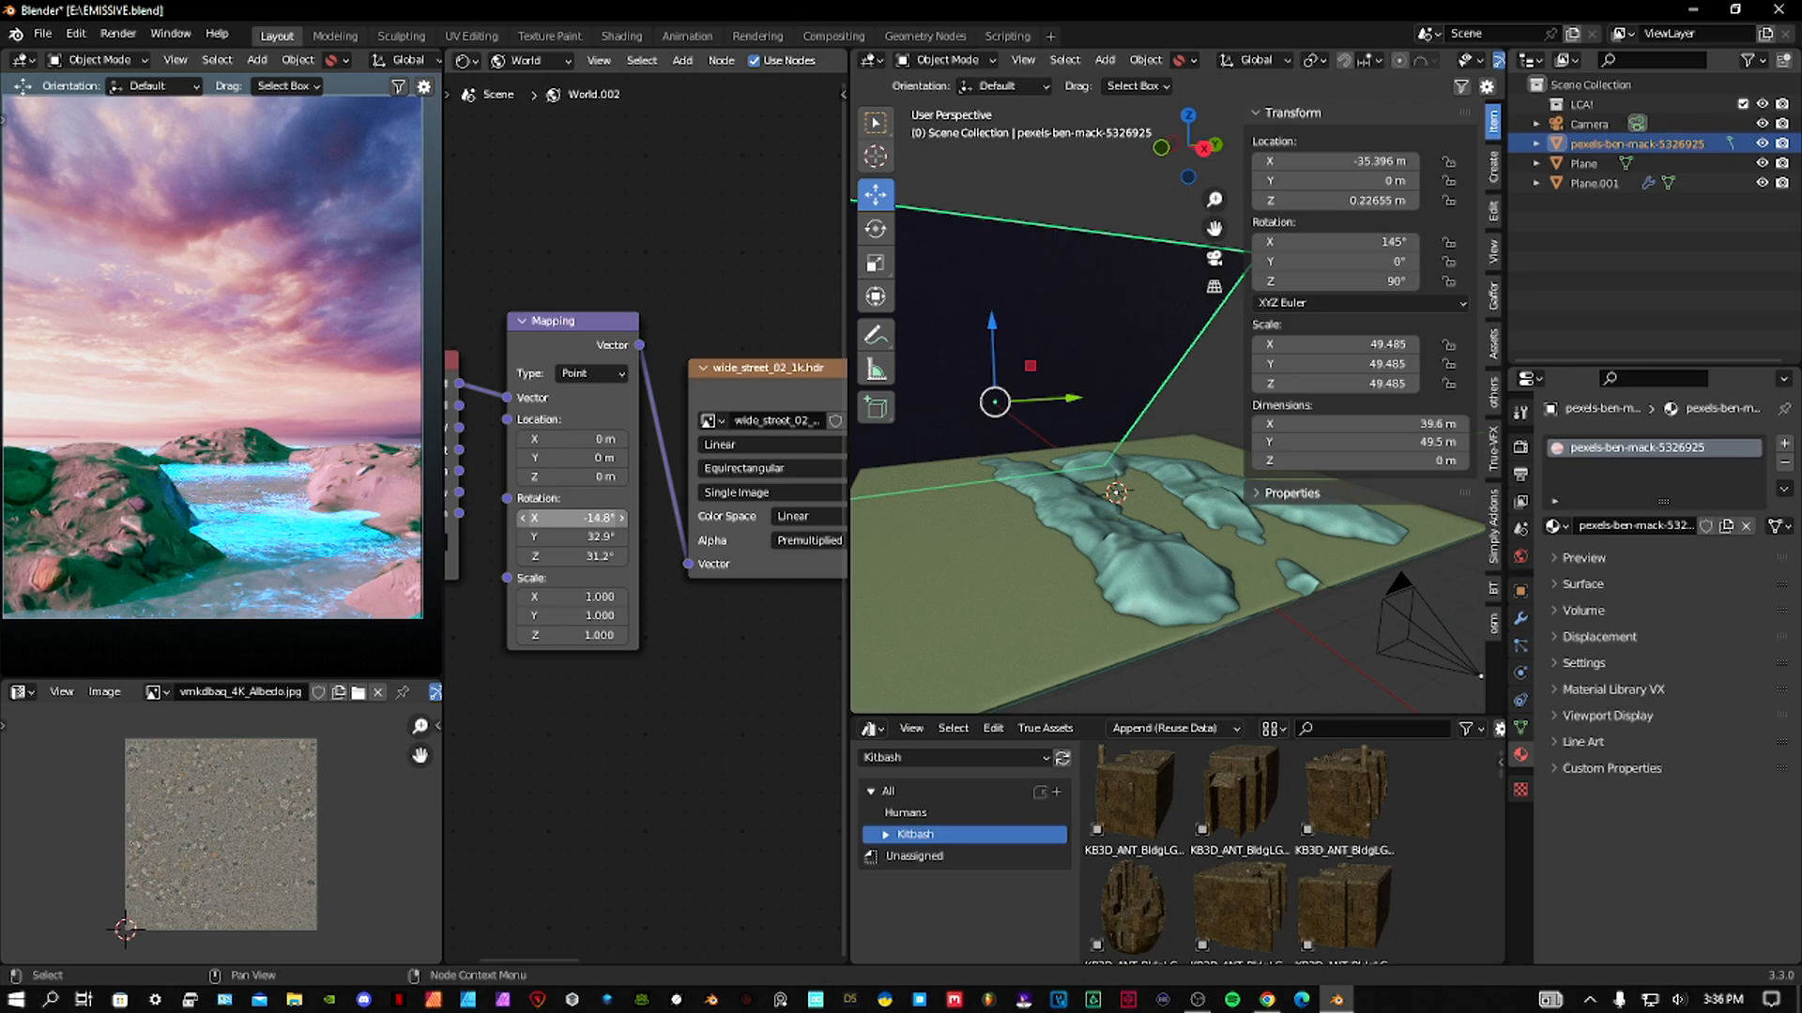
{"action": "scroll", "coordinate": [263, 523], "scroll_direction": "up", "scroll_amount": 1, "text": "shift"}
{"action": "middle_click_drag", "start_coordinate": [621, 509], "coordinate": [576, 601]}
Raise the HDRI's Saturation to 1.11, and try another Contrast value and undo it.
{"action": "left_click", "coordinate": [1520, 556]}
{"action": "scroll", "coordinate": [1649, 747], "scroll_direction": "down", "scroll_amount": 1}
{"action": "left_click_drag", "start_coordinate": [1721, 801], "coordinate": [1732, 802]}
{"action": "mouse_move", "coordinate": [1607, 821]}
{"action": "left_mouse_down"}
{"action": "mouse_move", "coordinate": [1622, 821]}
{"action": "mouse_move", "coordinate": [1609, 804]}
{"action": "left_mouse_up"}
{"action": "key", "text": "ctrl+z"}
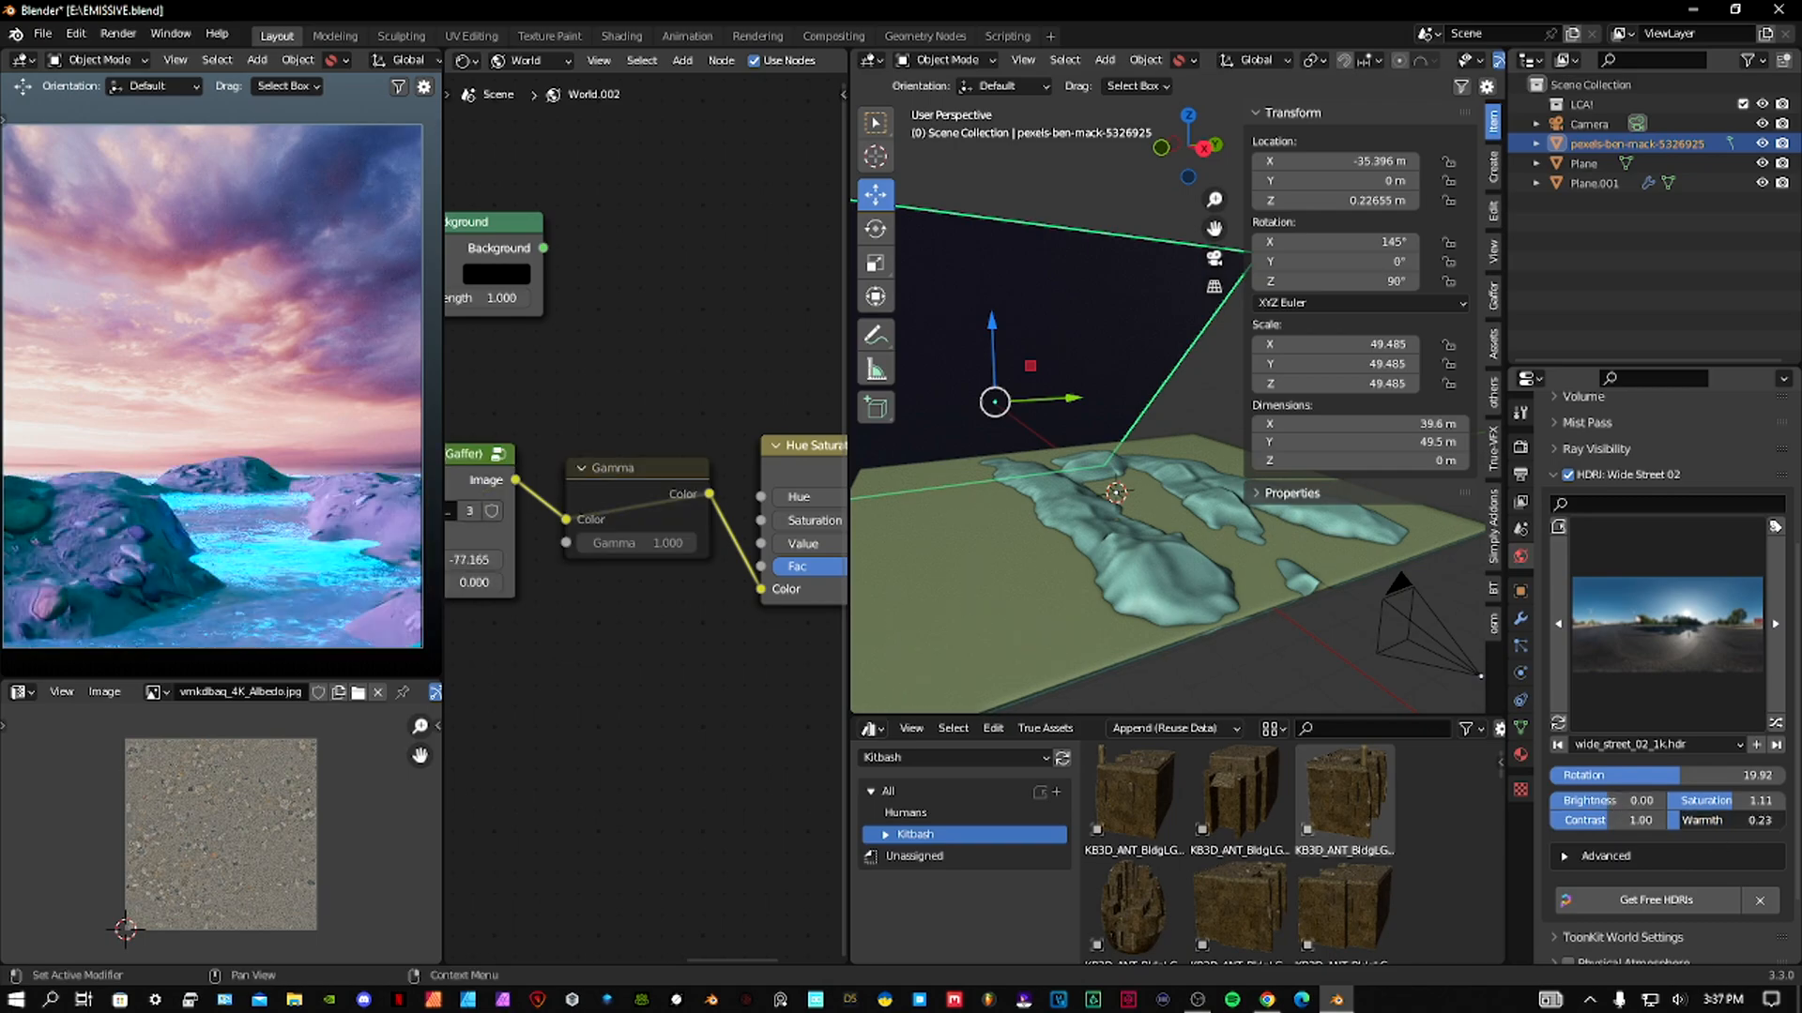
Set the HDRI's Warmth to 1.11 and its advanced Horizon Shift to 0.02.
{"action": "left_click", "coordinate": [1638, 857]}
{"action": "scroll", "coordinate": [1638, 857], "scroll_direction": "down", "scroll_amount": 5}
{"action": "left_click_drag", "start_coordinate": [1668, 736], "coordinate": [1719, 735]}
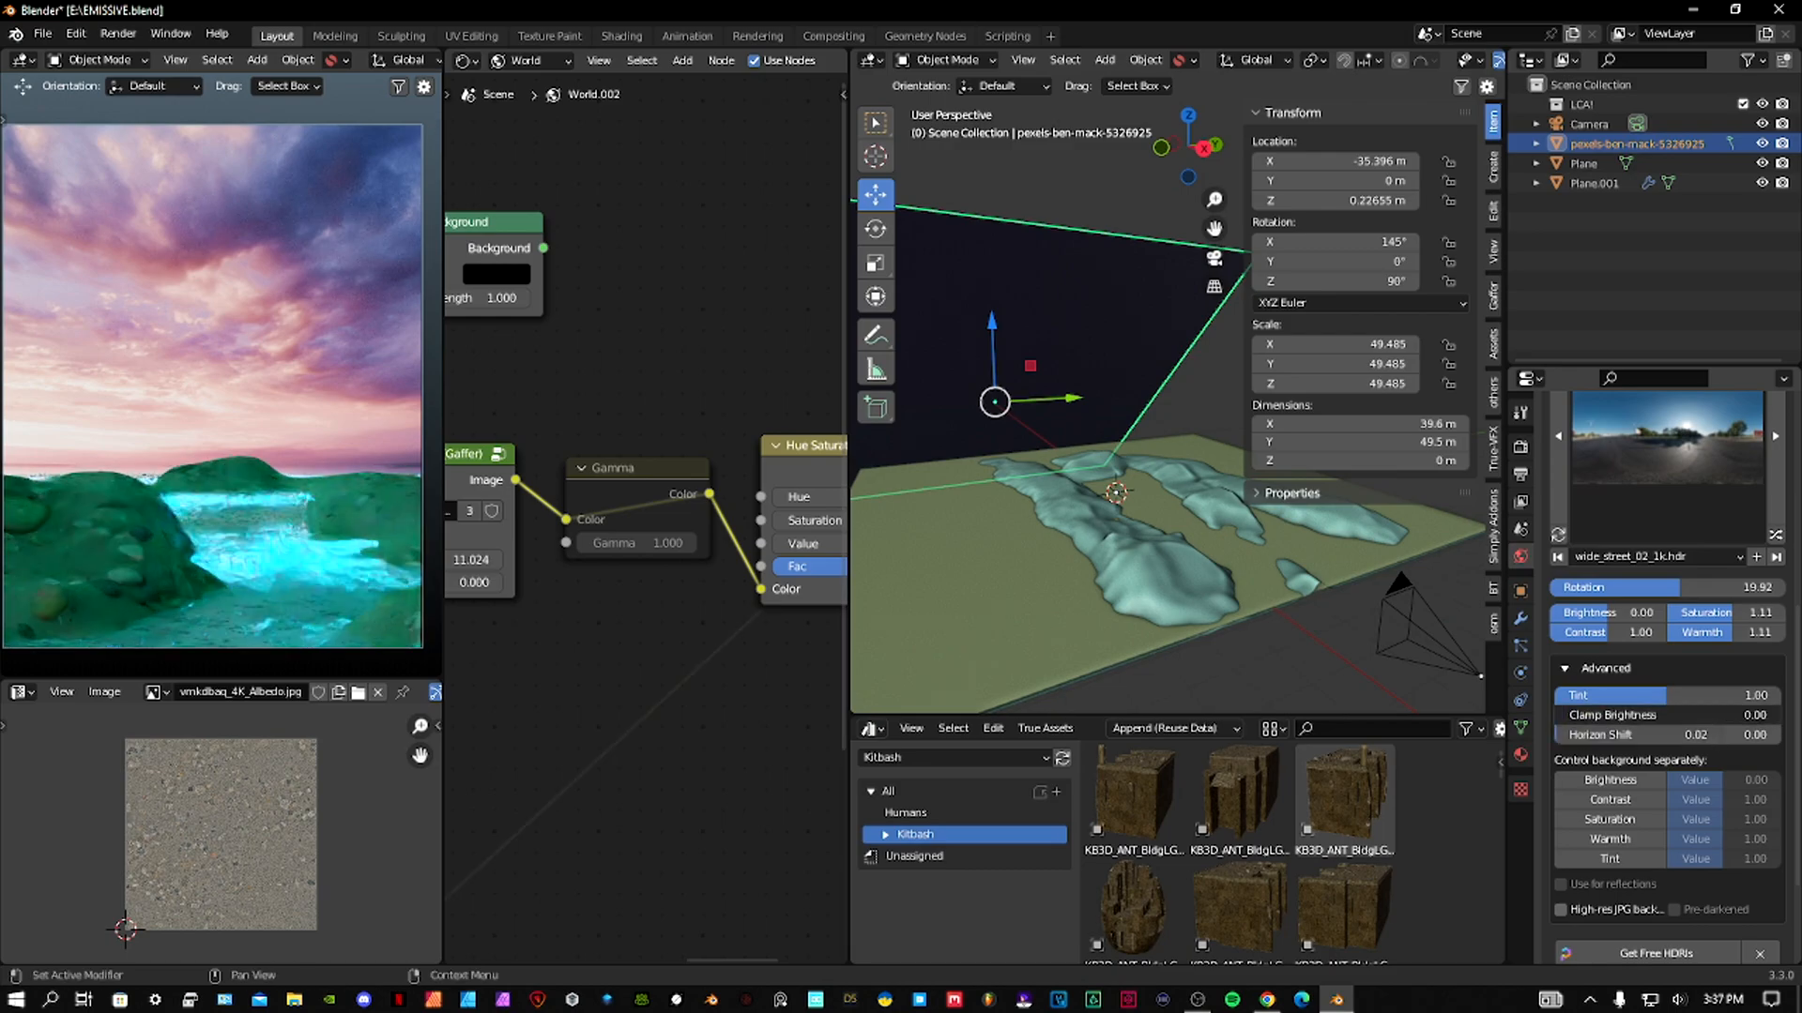
Select the water plane and examine the world's HDRI colour adjustment nodes.
{"action": "left_click", "coordinate": [1586, 163]}
{"action": "left_click", "coordinate": [553, 62]}
{"action": "middle_click_drag", "start_coordinate": [722, 594], "coordinate": [727, 452]}
{"action": "scroll", "coordinate": [691, 598], "scroll_direction": "down", "scroll_amount": 8}
{"action": "scroll", "coordinate": [715, 451], "scroll_direction": "up", "scroll_amount": 7}
{"action": "scroll", "coordinate": [740, 447], "scroll_direction": "down", "scroll_amount": 5}
{"action": "scroll", "coordinate": [600, 296], "scroll_direction": "up", "scroll_amount": 6}
{"action": "middle_click_drag", "start_coordinate": [600, 296], "coordinate": [769, 436]}
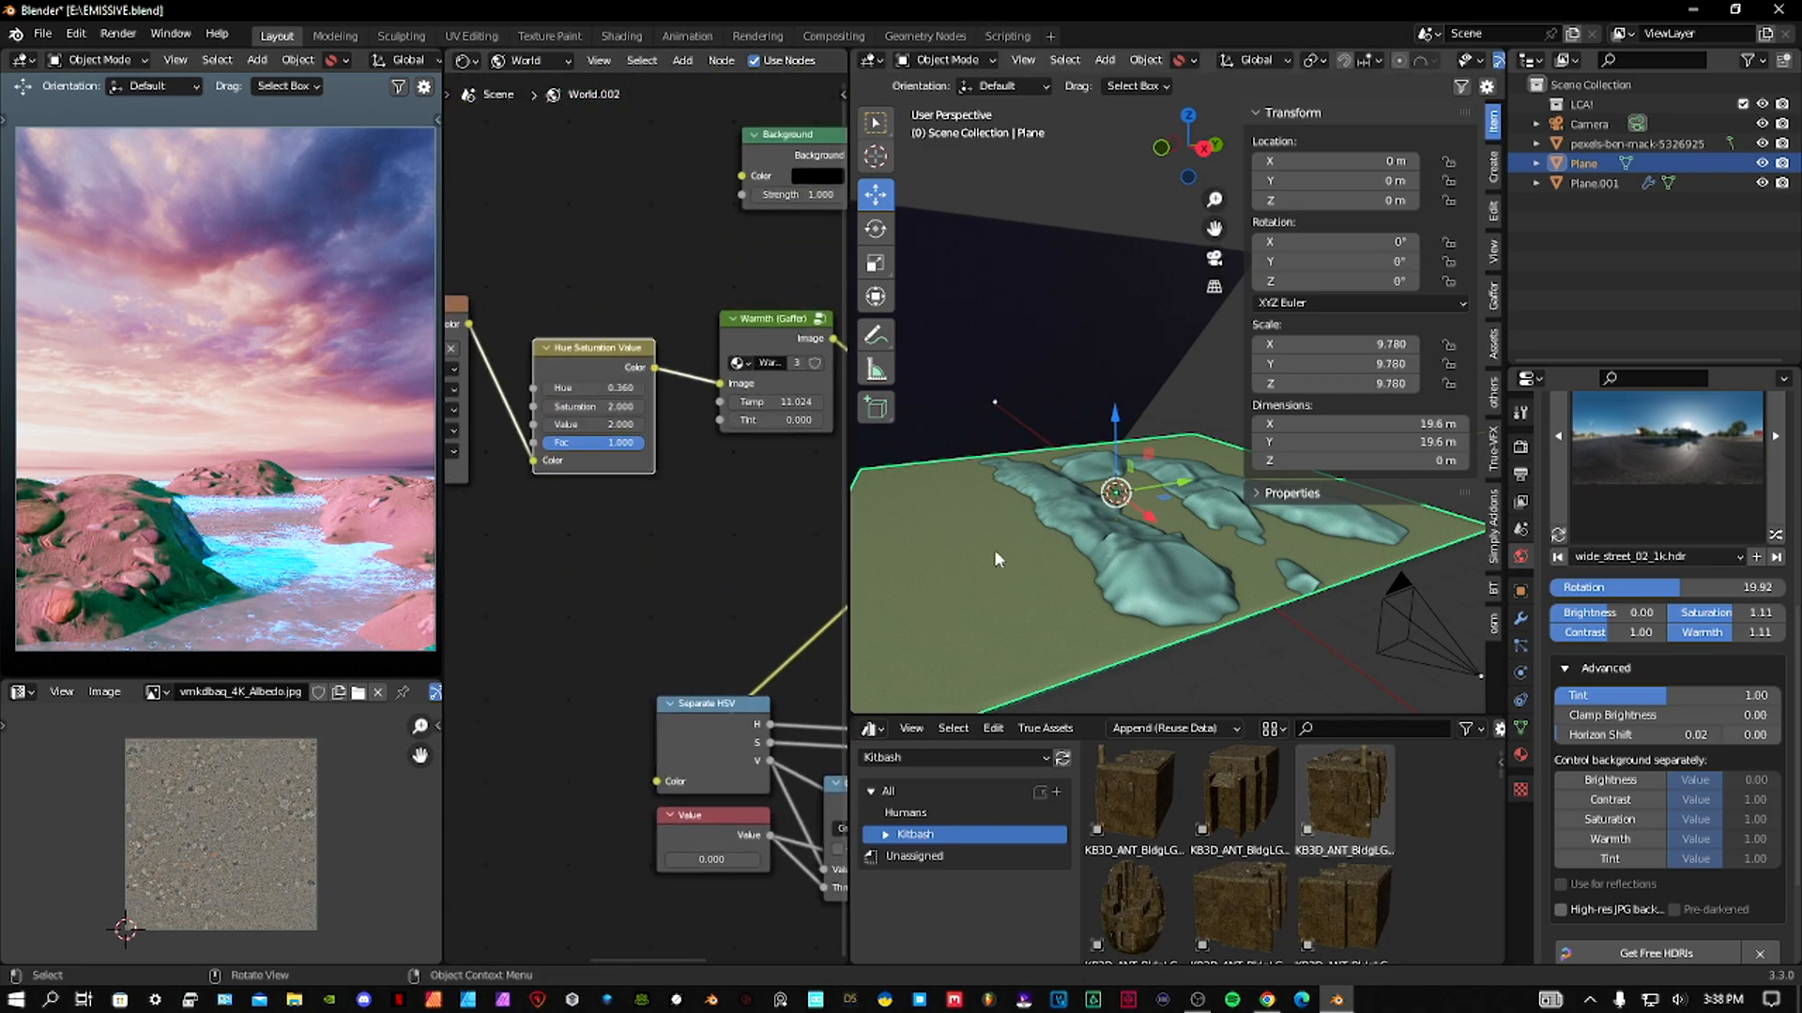
Show the water material's nodes and set Metallic to 0.458, Transmission to 0.778 and Alpha to 0.711.
{"action": "left_click", "coordinate": [530, 60]}
{"action": "left_click", "coordinate": [525, 91]}
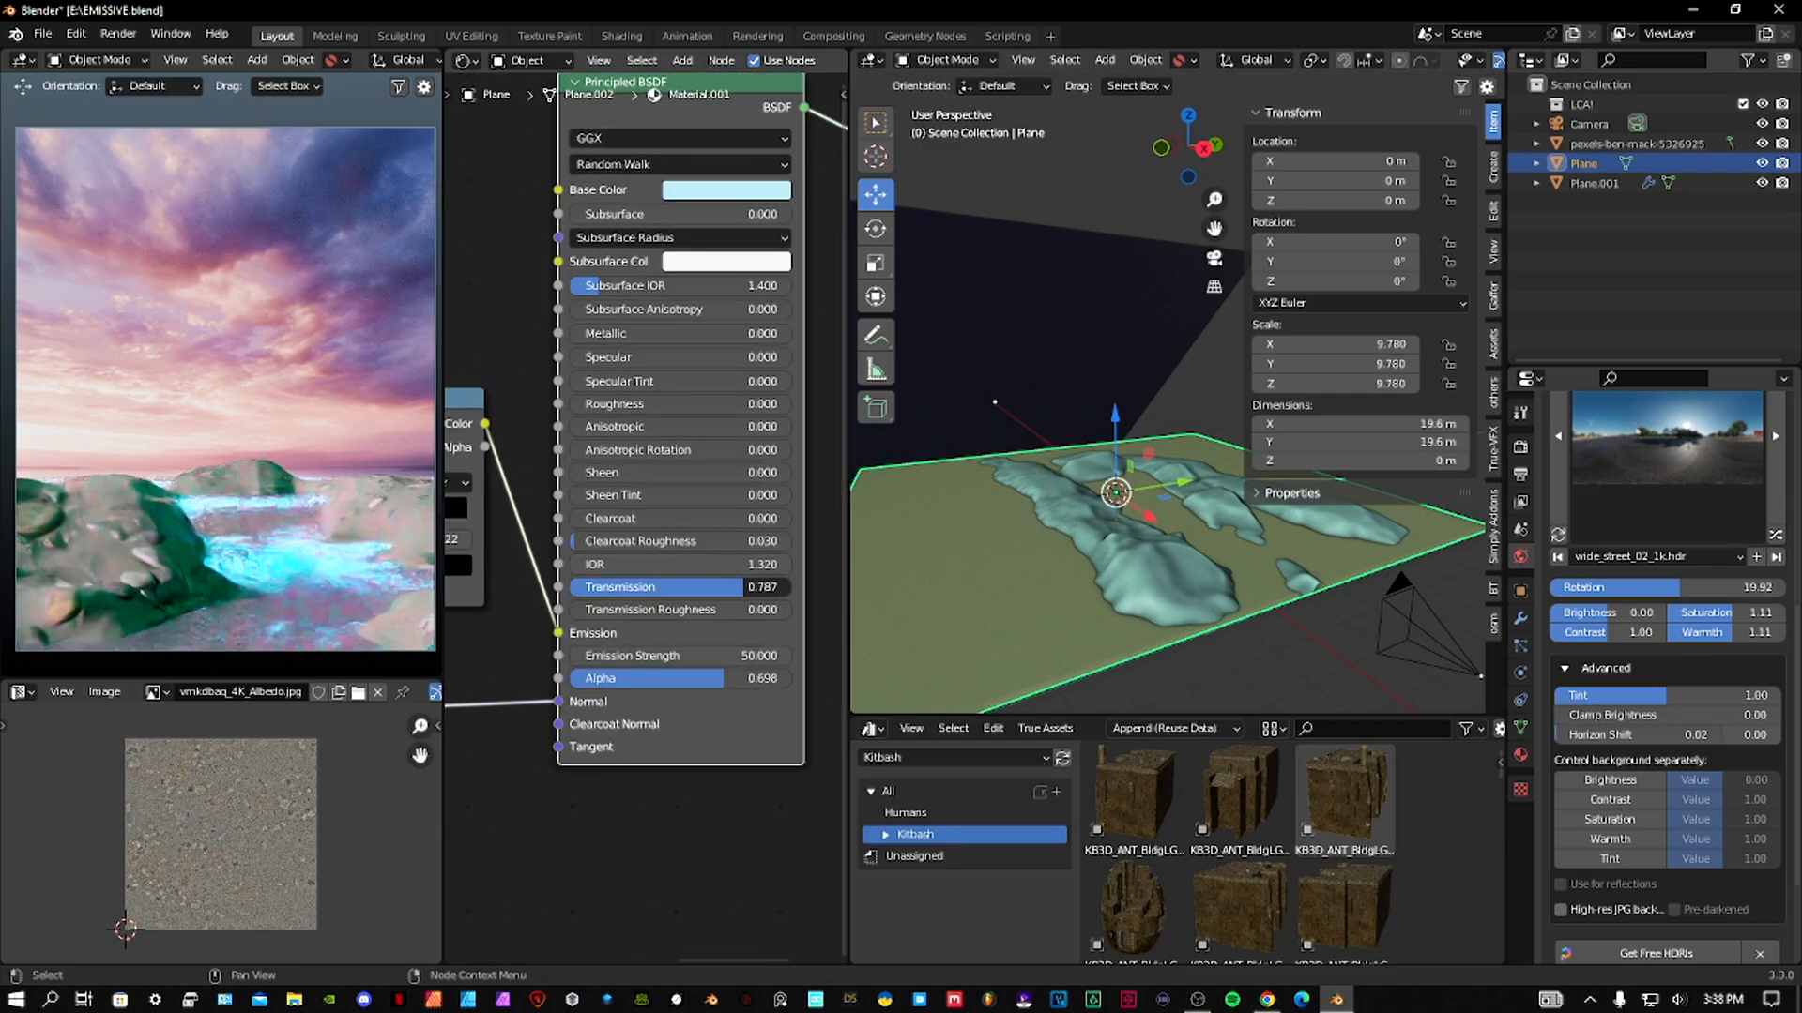
{"action": "left_click_drag", "start_coordinate": [646, 677], "coordinate": [648, 678]}
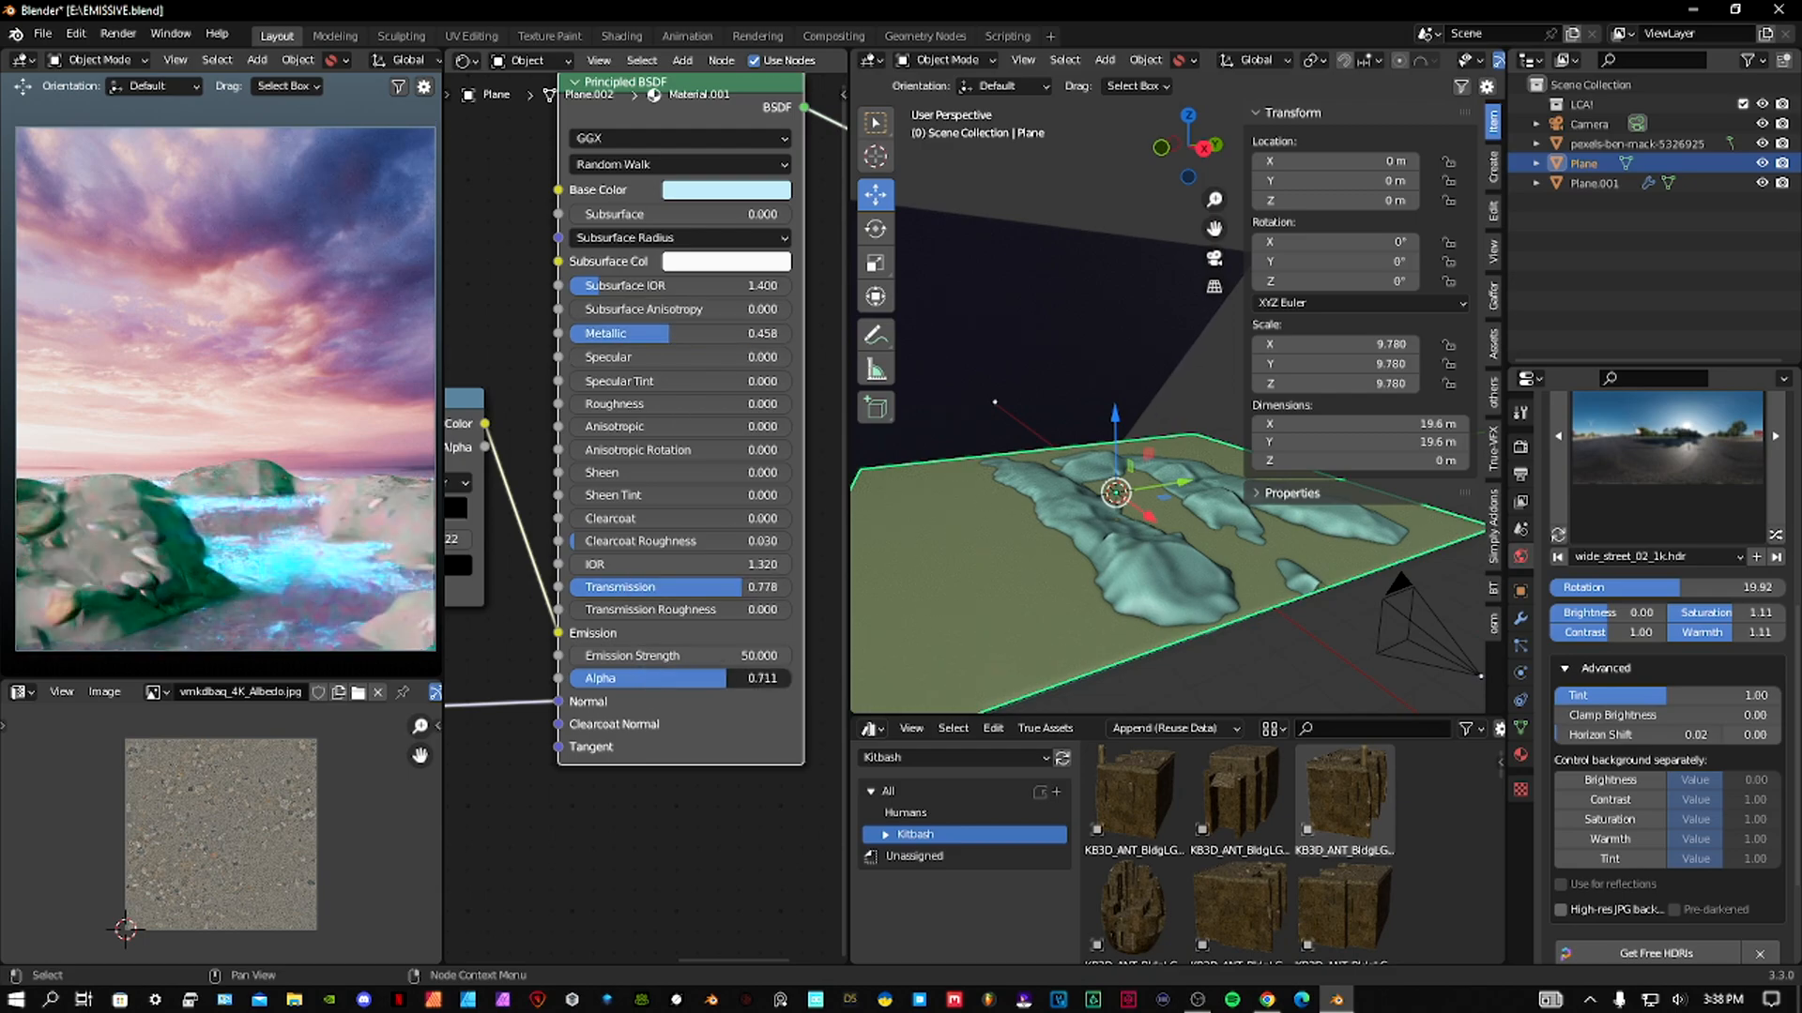
Adjust the color ramp driving the water's emission and flip it.
{"action": "middle_click_drag", "start_coordinate": [526, 610], "coordinate": [795, 565]}
{"action": "scroll", "coordinate": [540, 469], "scroll_direction": "up", "scroll_amount": 6}
{"action": "left_click_drag", "start_coordinate": [532, 472], "coordinate": [735, 495]}
{"action": "scroll", "coordinate": [566, 477], "scroll_direction": "down", "scroll_amount": 2}
{"action": "left_click", "coordinate": [536, 442]}
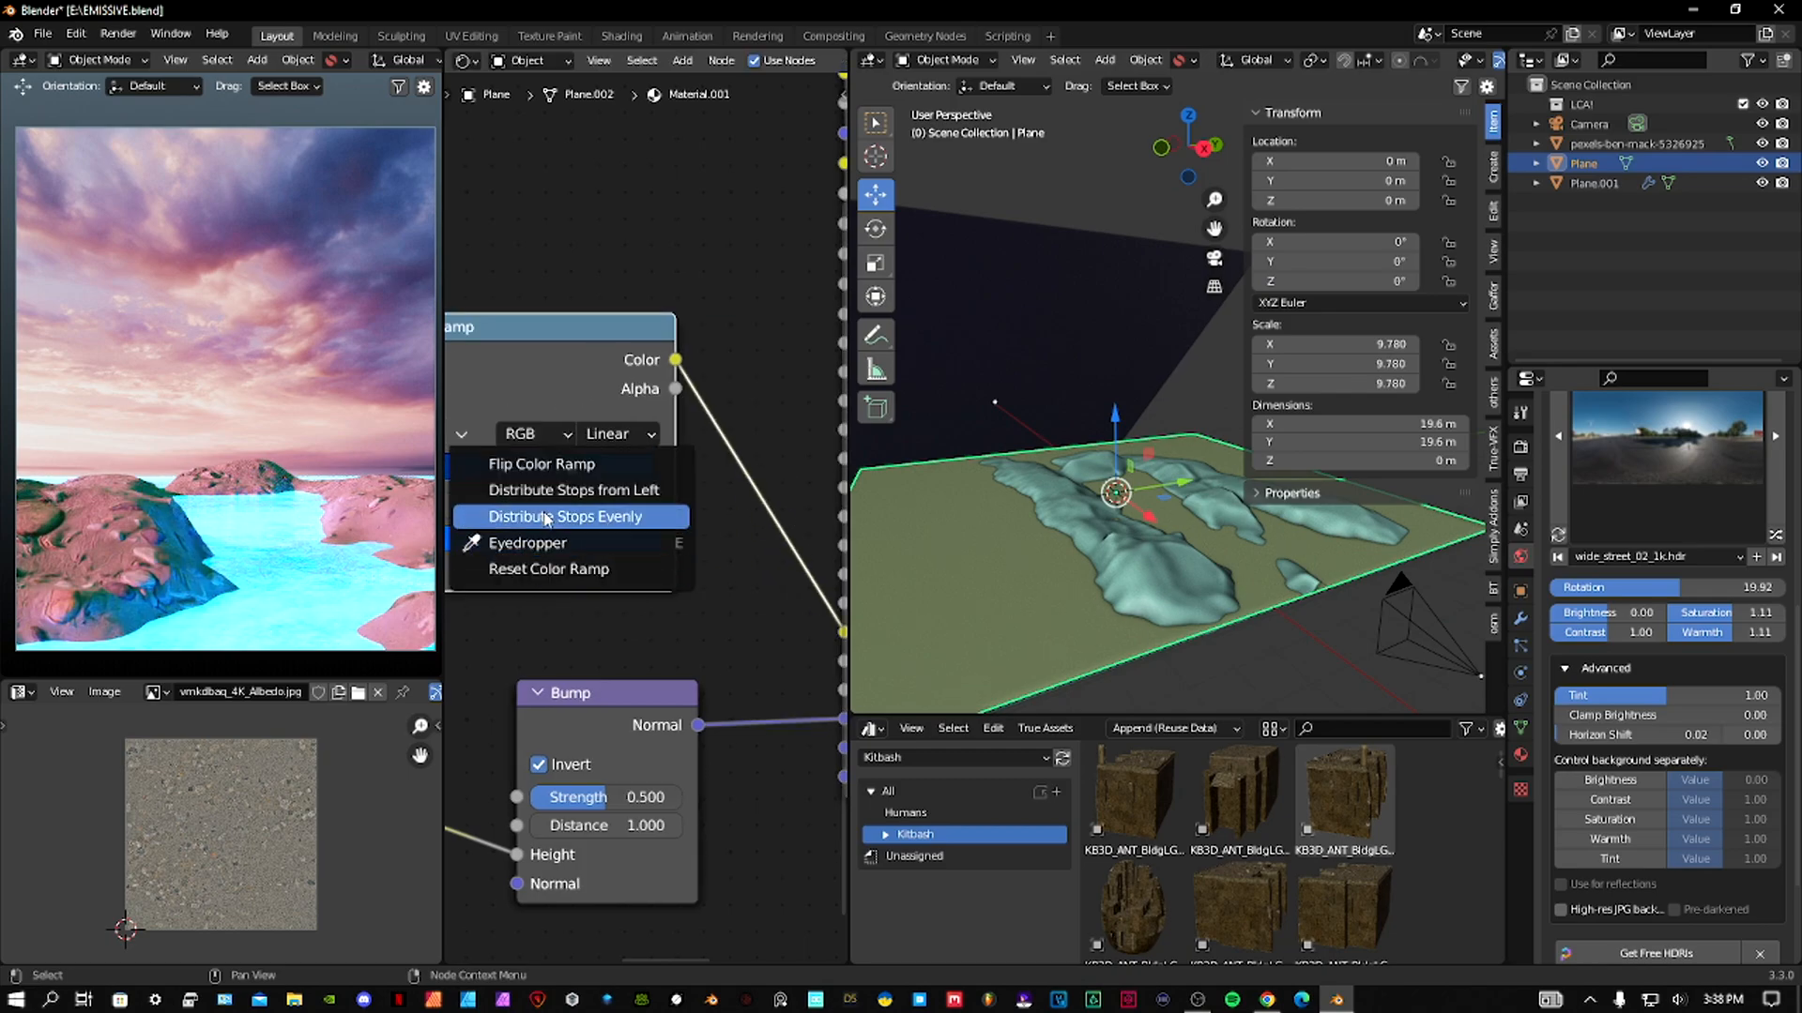
{"action": "left_click", "coordinate": [563, 470]}
Fine-tune the water's bump Strength and set its noise texture to Scale 2.460 and Roughness 0.443.
{"action": "middle_click_drag", "start_coordinate": [471, 503], "coordinate": [610, 310]}
{"action": "left_click_drag", "start_coordinate": [699, 604], "coordinate": [690, 603]}
{"action": "middle_click_drag", "start_coordinate": [657, 563], "coordinate": [797, 338]}
{"action": "left_click_drag", "start_coordinate": [644, 672], "coordinate": [628, 672]}
{"action": "left_click_drag", "start_coordinate": [655, 583], "coordinate": [572, 568]}
{"action": "mouse_move", "coordinate": [601, 641]}
{"action": "left_mouse_down"}
{"action": "mouse_move", "coordinate": [647, 641]}
{"action": "mouse_move", "coordinate": [591, 641]}
{"action": "left_mouse_up"}
{"action": "scroll", "coordinate": [600, 563], "scroll_direction": "down", "scroll_amount": 1}
{"action": "mouse_move", "coordinate": [600, 563]}
{"action": "middle_mouse_down"}
{"action": "mouse_move", "coordinate": [507, 601]}
{"action": "mouse_move", "coordinate": [601, 563]}
{"action": "middle_mouse_up"}
{"action": "left_click_drag", "start_coordinate": [572, 594], "coordinate": [600, 536]}
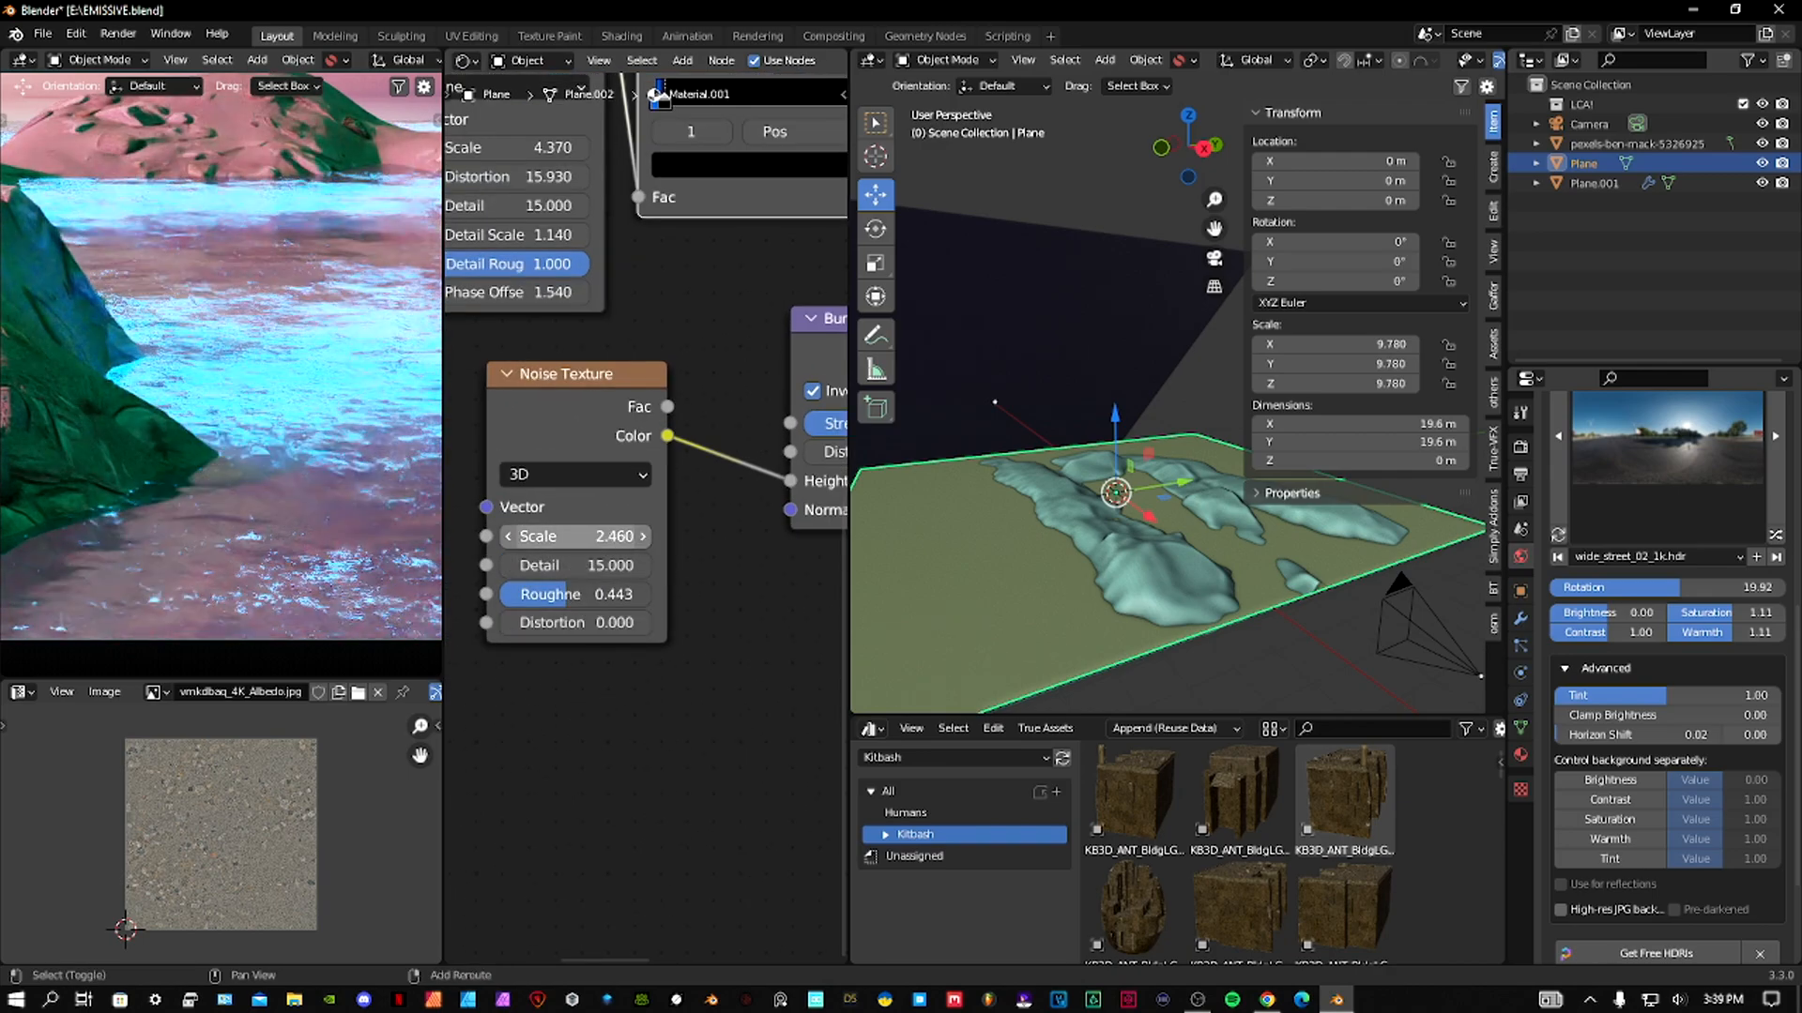
Set the bump noise texture's Scale to 2.150 and the Wave Texture's Scale to 4.790 in the water material.
{"action": "scroll", "coordinate": [601, 525], "scroll_direction": "down", "scroll_amount": 2}
{"action": "scroll", "coordinate": [601, 526], "scroll_direction": "up", "scroll_amount": 2}
{"action": "middle_click_drag", "start_coordinate": [512, 178], "coordinate": [657, 500]}
{"action": "left_click_drag", "start_coordinate": [647, 500], "coordinate": [680, 472]}
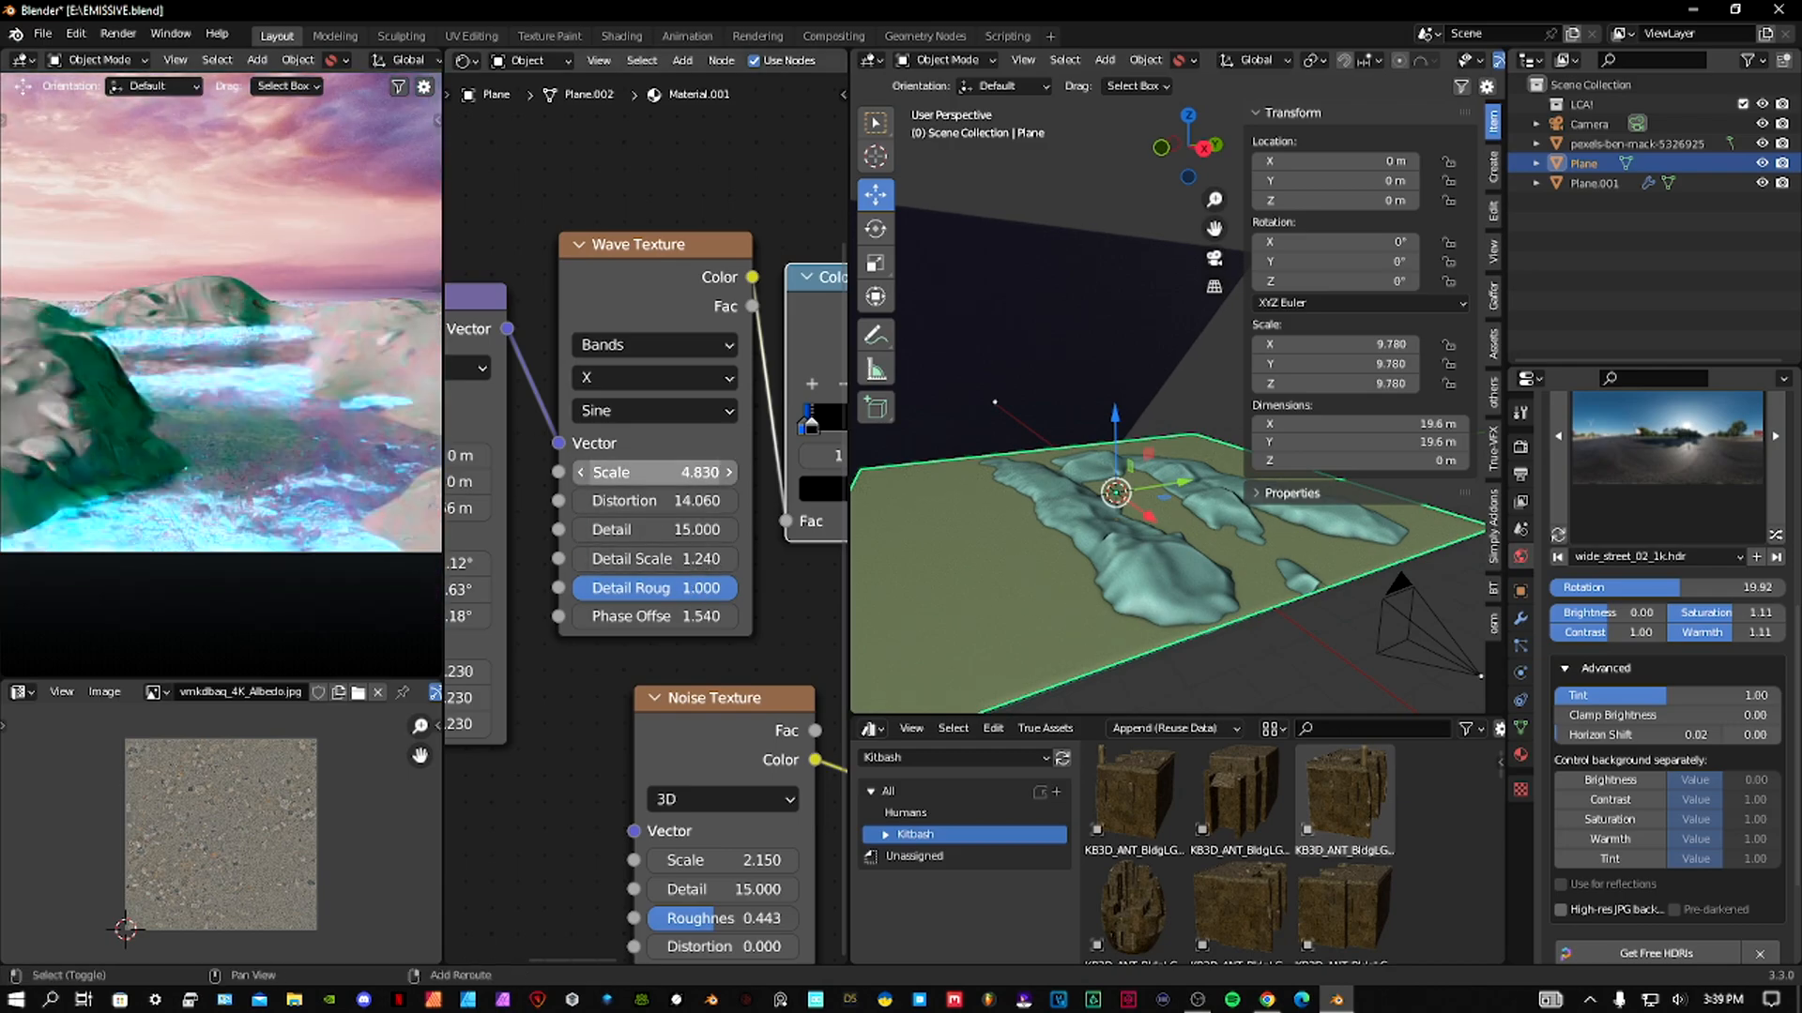
Set the Scale of the Mapping node feeding the Wave Texture to 0.200 on all three axes.
{"action": "scroll", "coordinate": [657, 472], "scroll_direction": "down", "scroll_amount": 1}
{"action": "middle_click_drag", "start_coordinate": [451, 597], "coordinate": [558, 579]}
{"action": "left_click_drag", "start_coordinate": [563, 579], "coordinate": [534, 579]}
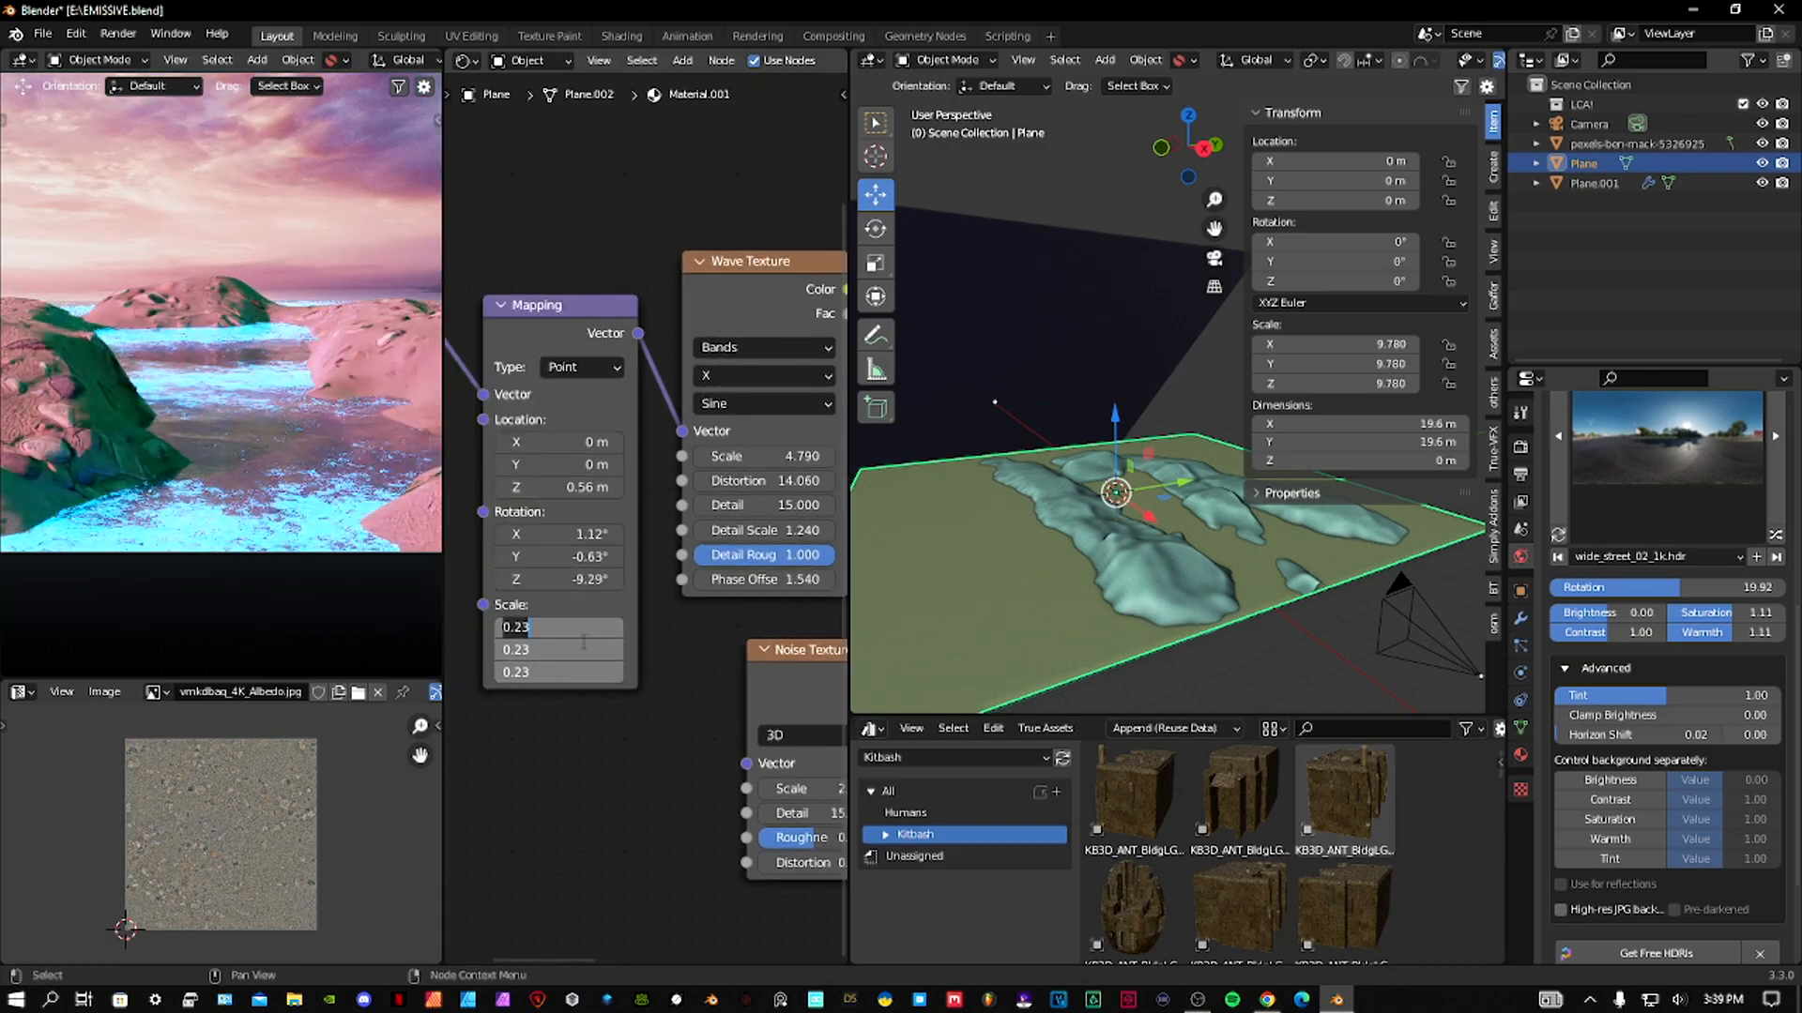
{"action": "key", "text": "BackSpace"}
{"action": "key", "text": "Return"}
{"action": "middle_click_drag", "start_coordinate": [486, 403], "coordinate": [554, 469]}
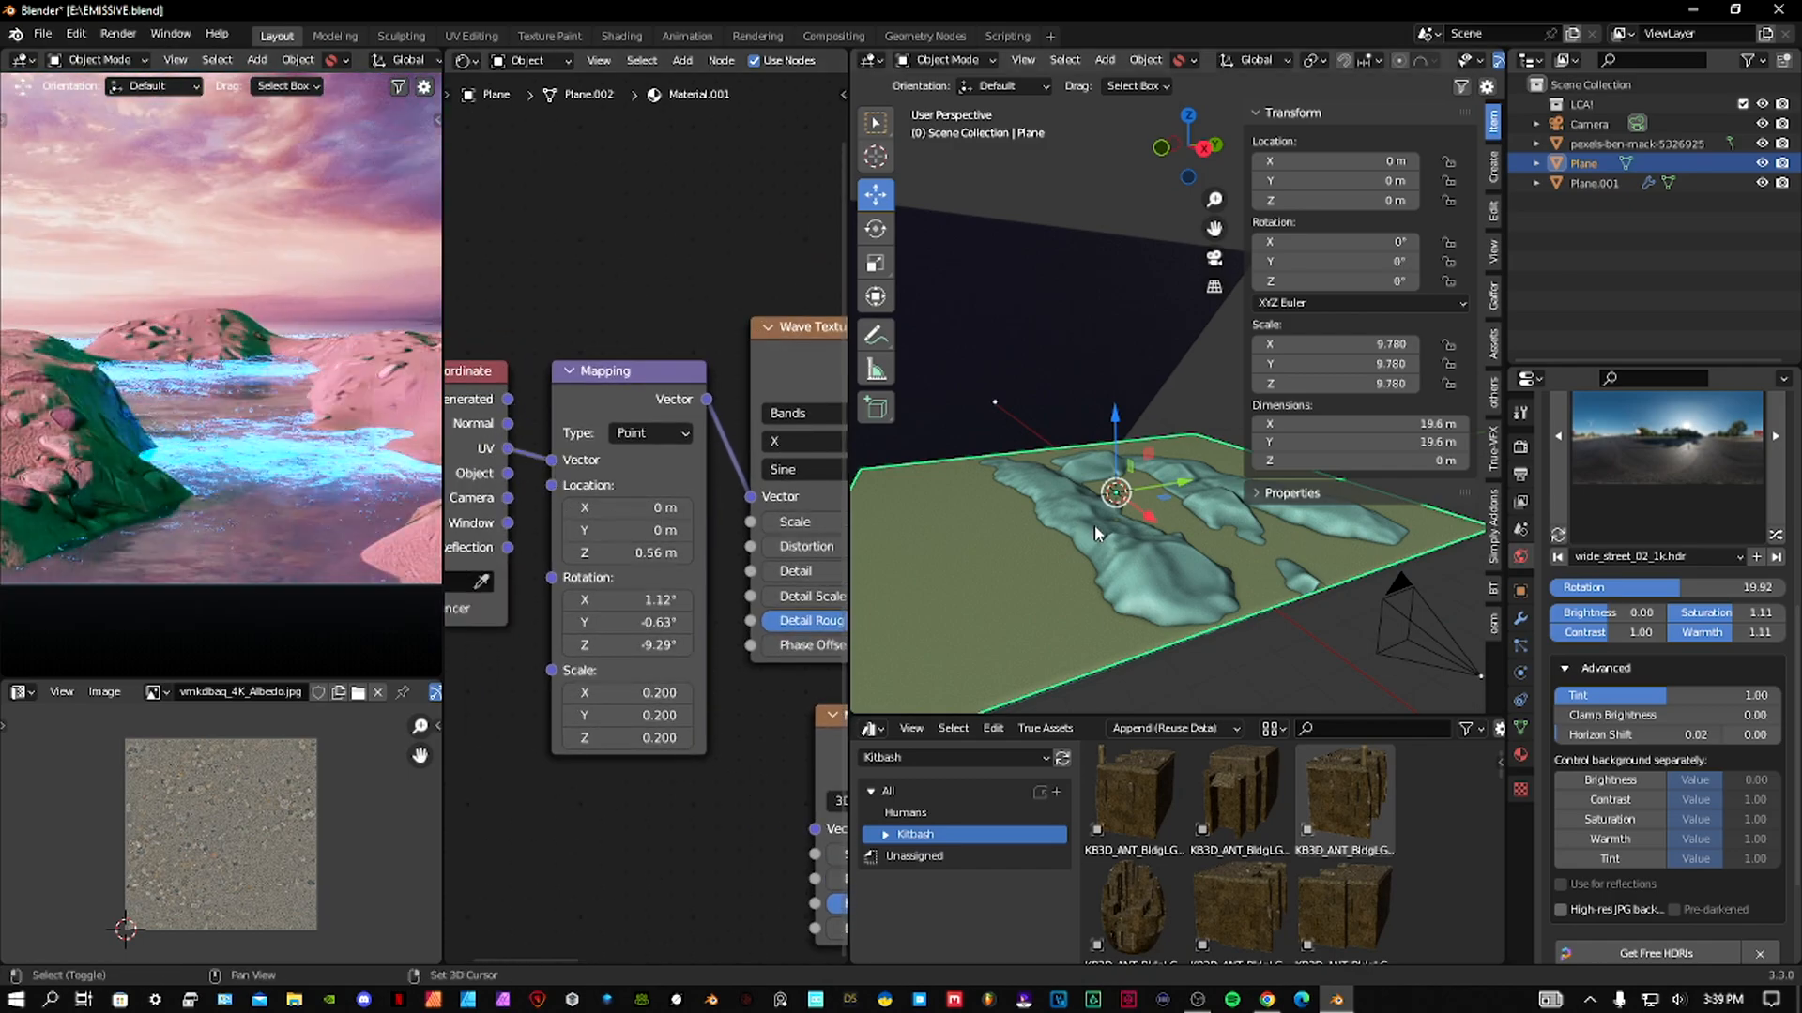
Add a sun light raised about 2.06 m and rotate it to X 305°, Y -73.1°, Z 95.5°.
{"action": "key", "text": "shift+a"}
{"action": "mouse_move", "coordinate": [1023, 766]}
{"action": "left_click", "coordinate": [1173, 769]}
{"action": "left_click_drag", "start_coordinate": [1132, 435], "coordinate": [1131, 395]}
{"action": "left_click", "coordinate": [1520, 673]}
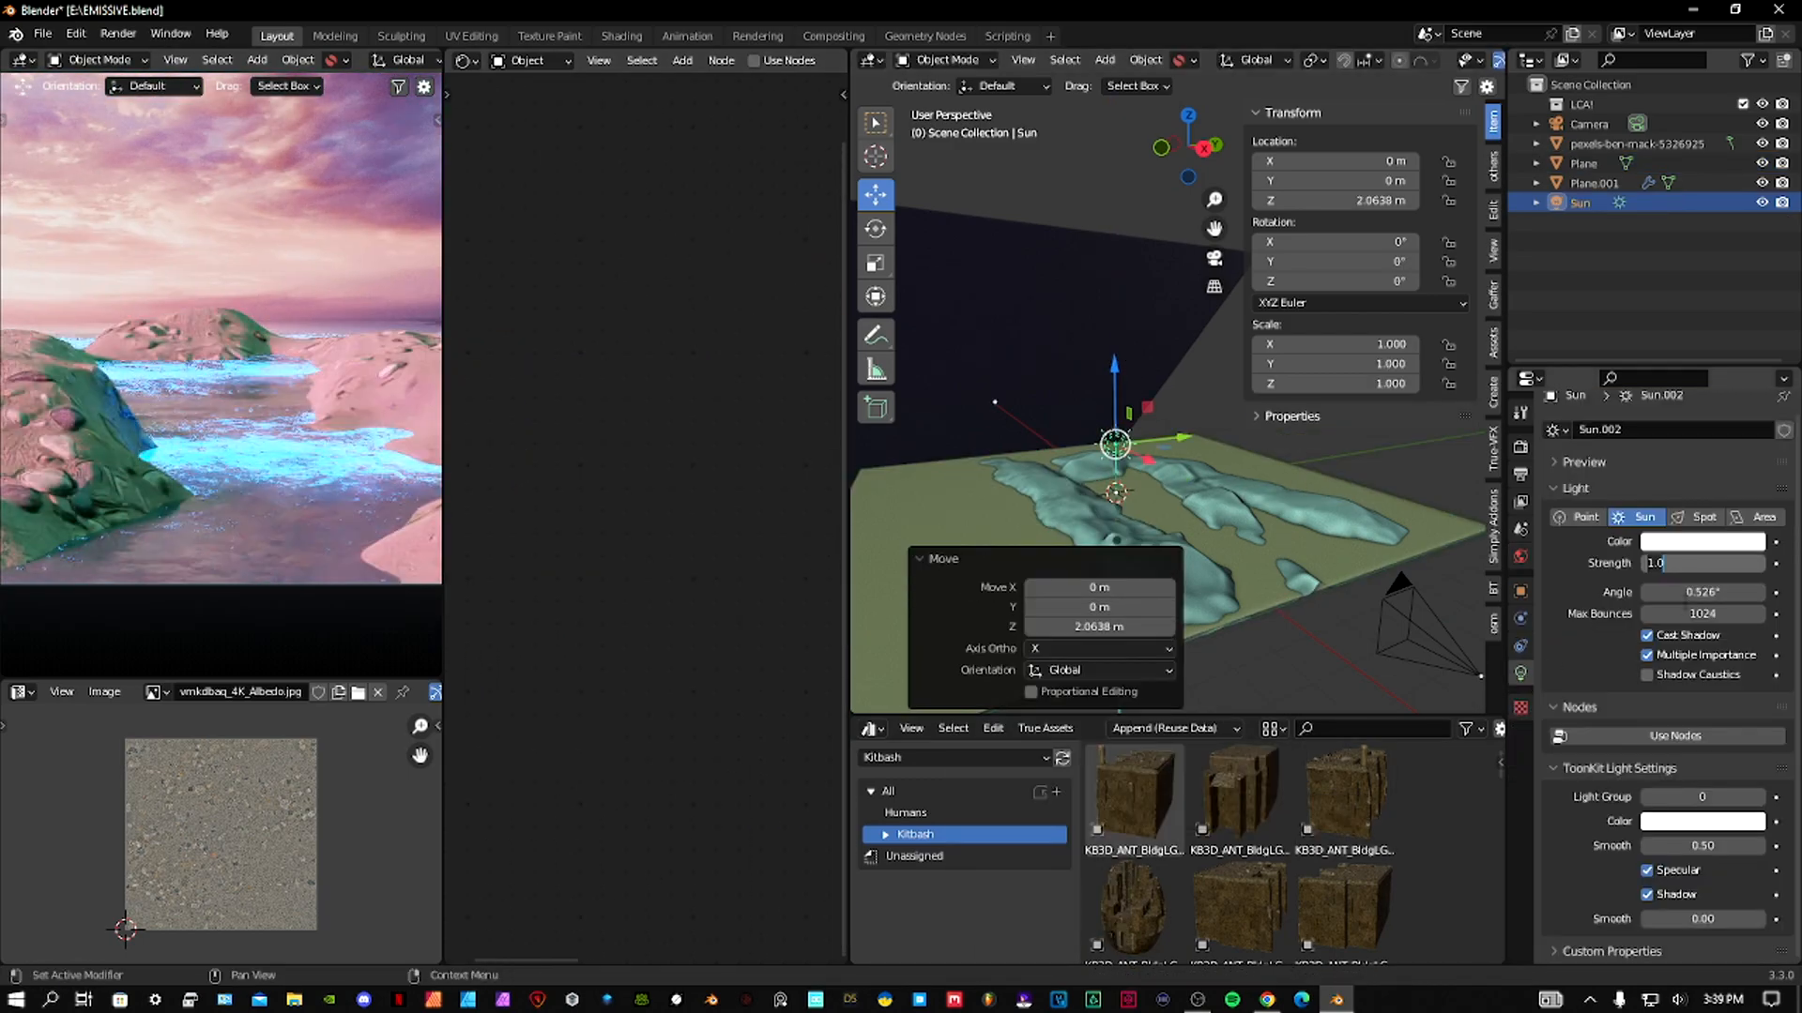
{"action": "left_click", "coordinate": [1520, 591]}
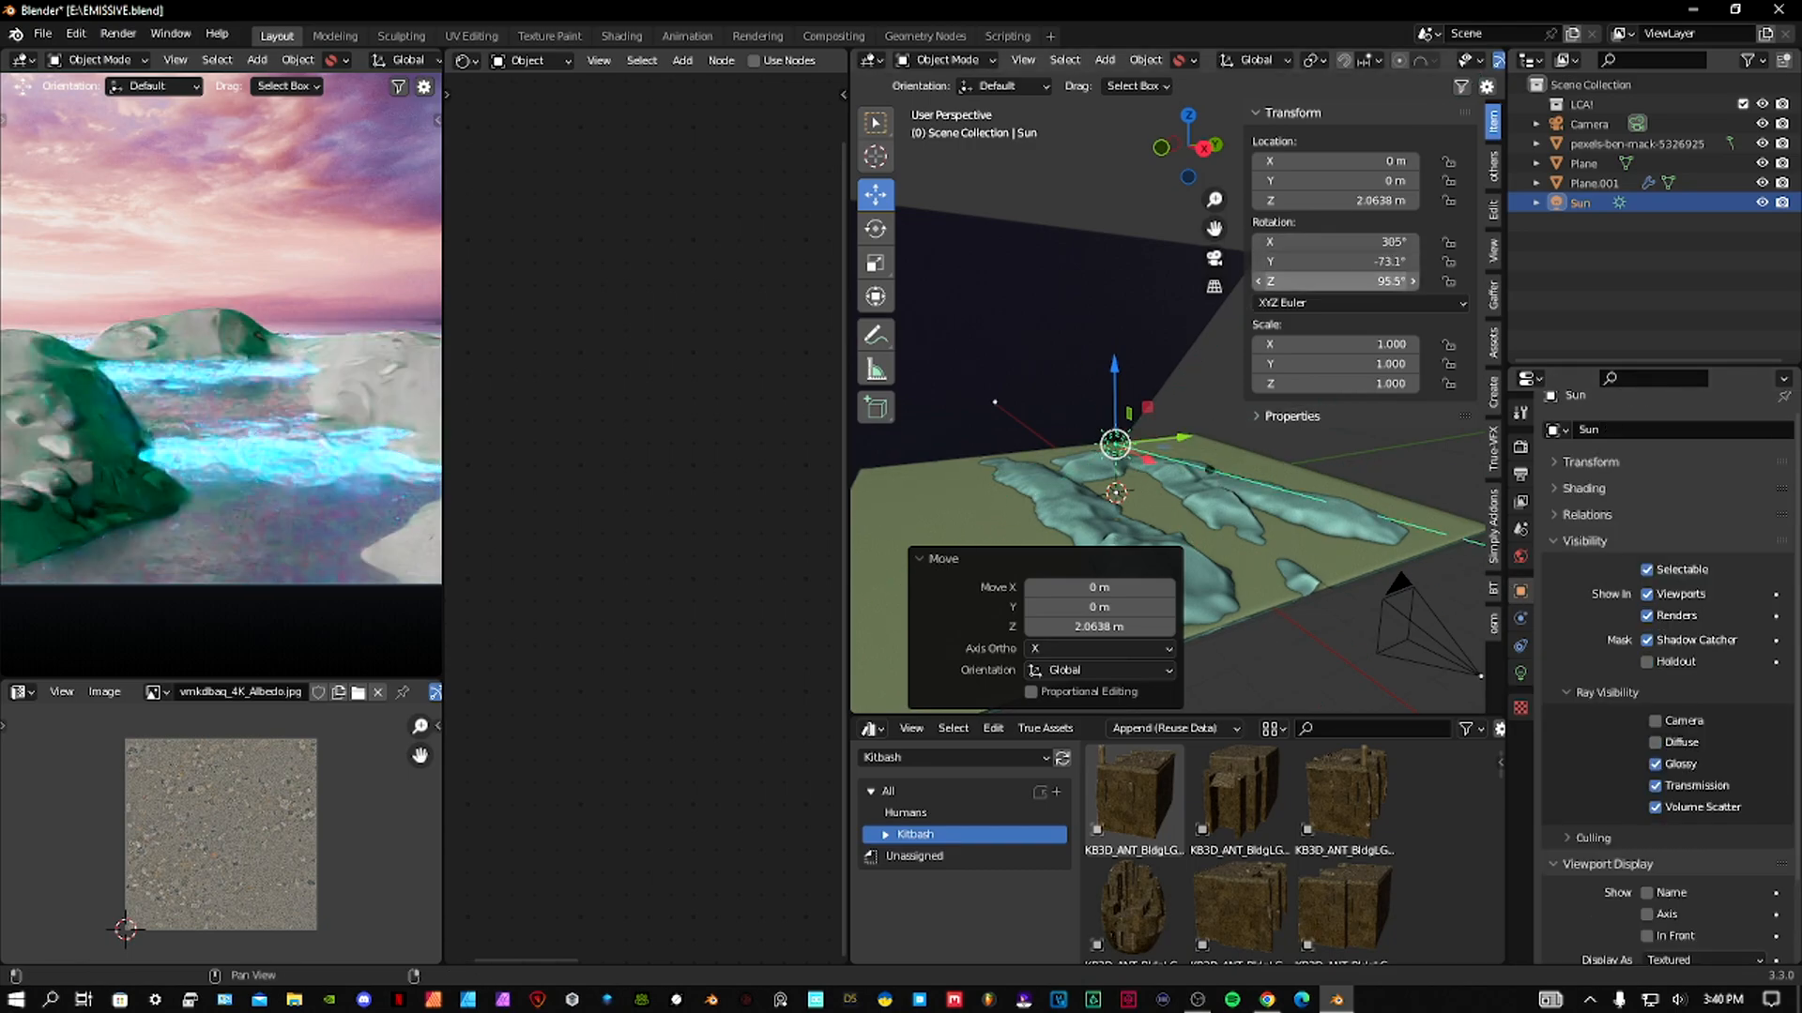
Switch the light to Point and move it across the water plane towards the near rocks.
{"action": "left_click", "coordinate": [1520, 674]}
{"action": "left_click", "coordinate": [1580, 518]}
{"action": "left_click", "coordinate": [1637, 518]}
{"action": "left_click", "coordinate": [1580, 518]}
{"action": "left_click_drag", "start_coordinate": [1115, 368], "coordinate": [1115, 395]}
{"action": "middle_click_drag", "start_coordinate": [1135, 413], "coordinate": [1124, 441]}
{"action": "left_click_drag", "start_coordinate": [1144, 532], "coordinate": [1199, 606]}
{"action": "left_click_drag", "start_coordinate": [1237, 548], "coordinate": [1255, 545]}
Lower the point light about 0.34 m and toggle its Glossy ray visibility.
{"action": "left_click", "coordinate": [1520, 591]}
{"action": "left_click", "coordinate": [1520, 674]}
{"action": "left_click", "coordinate": [1722, 563]}
{"action": "left_click_drag", "start_coordinate": [1181, 488], "coordinate": [1181, 499]}
{"action": "left_click", "coordinate": [1520, 591]}
{"action": "left_click", "coordinate": [1695, 765]}
{"action": "left_click", "coordinate": [1695, 766]}
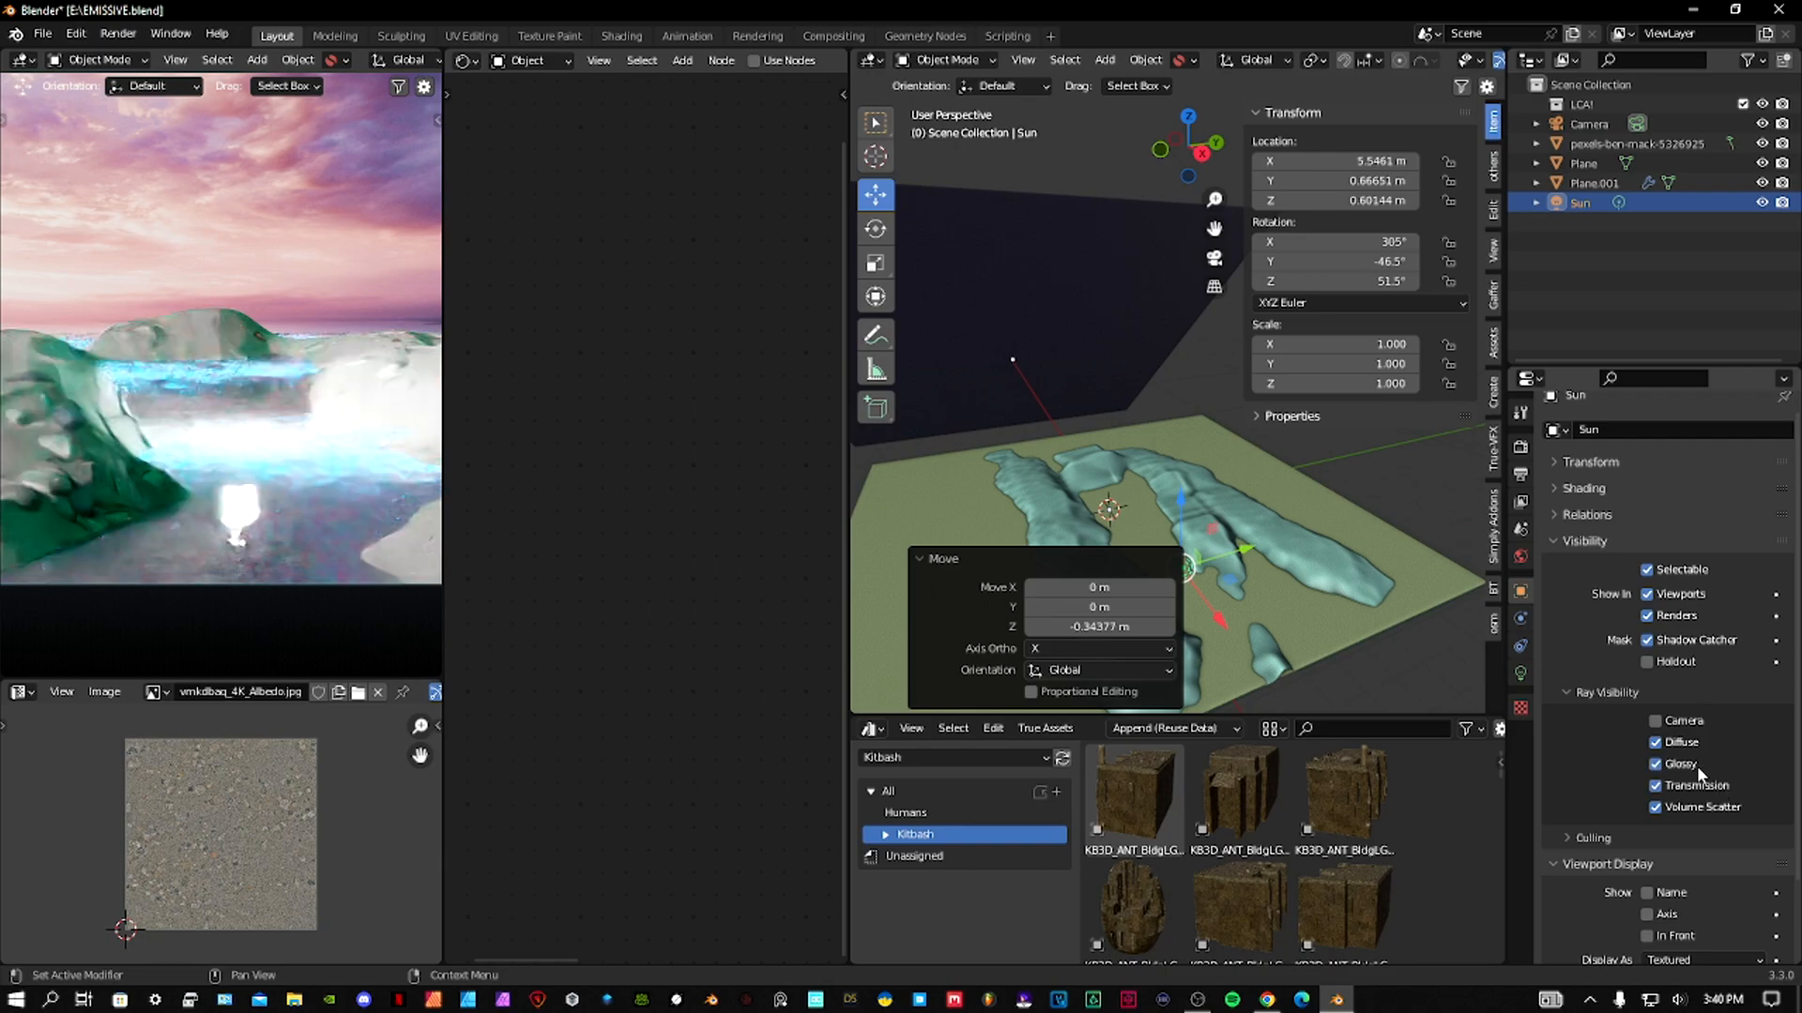
Turn the light back into a Sun with Strength 50 and toggle its Diffuse ray visibility.
{"action": "left_click", "coordinate": [1520, 673]}
{"action": "left_click", "coordinate": [1645, 515]}
{"action": "left_click", "coordinate": [1709, 563]}
{"action": "type", "text": "10"}
{"action": "key", "text": "Return"}
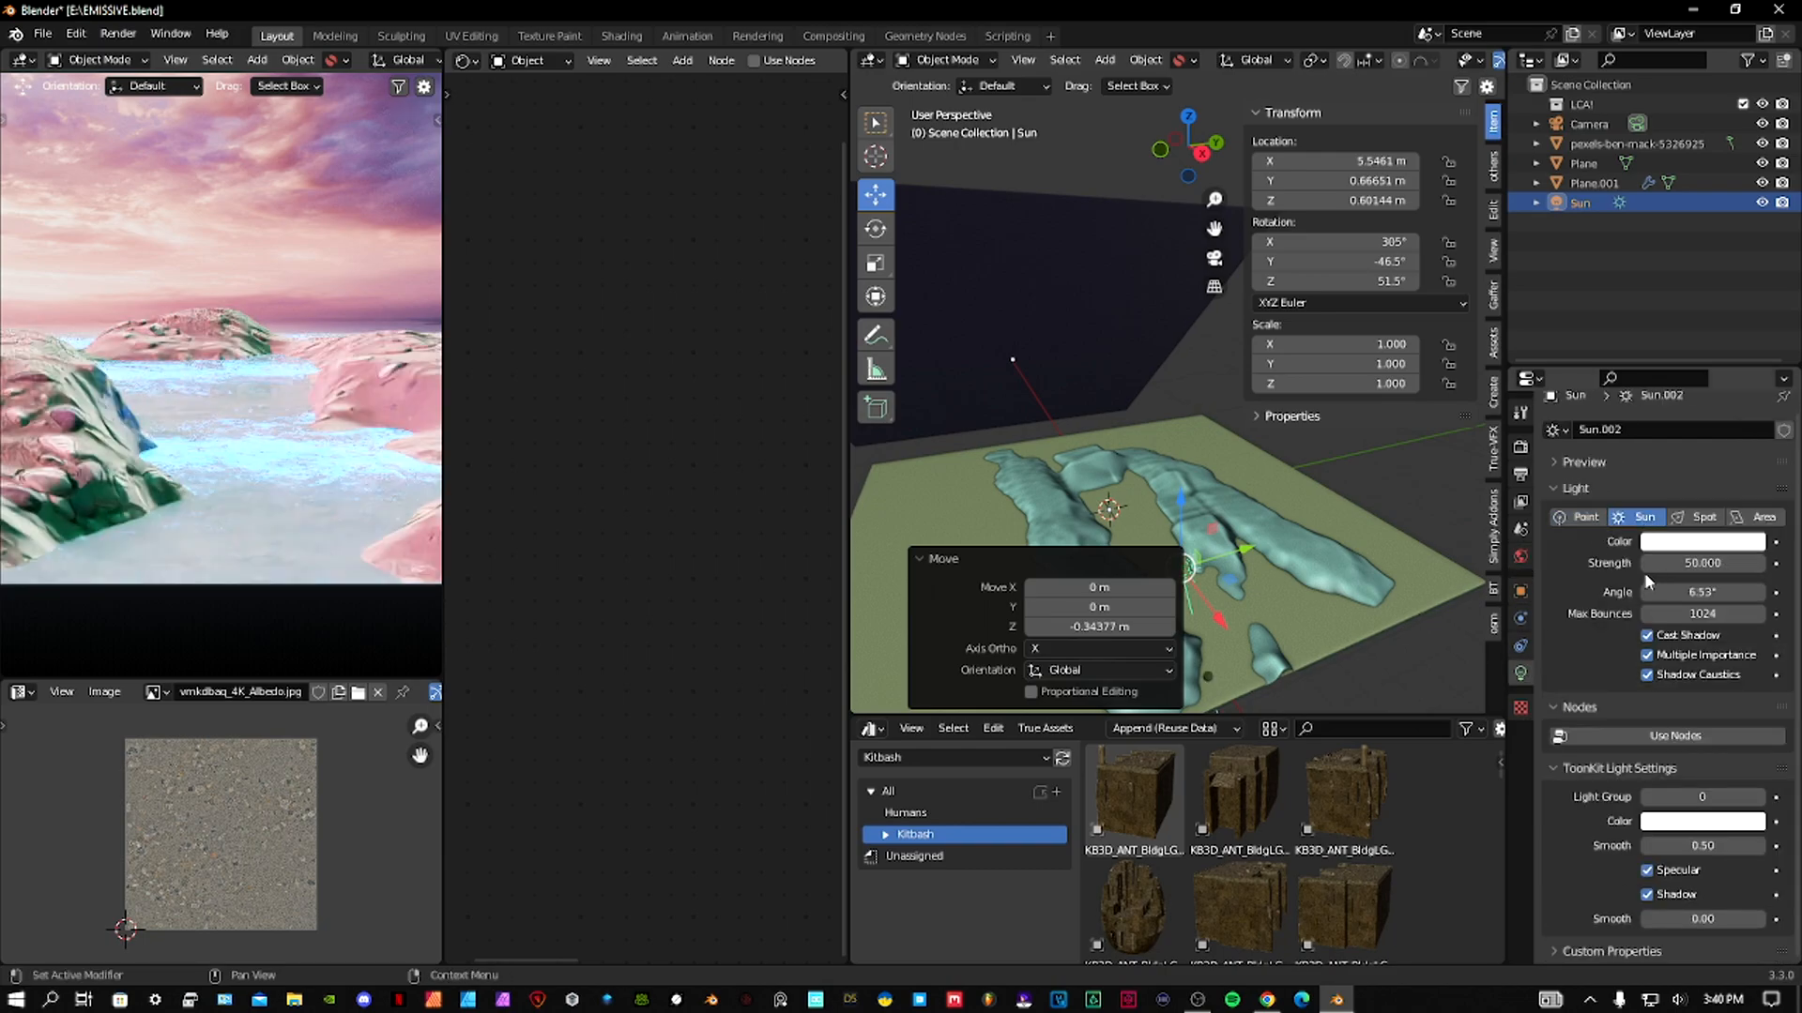
{"action": "left_click", "coordinate": [1520, 591]}
{"action": "left_click", "coordinate": [1679, 744]}
{"action": "mouse_move", "coordinate": [1336, 262]}
{"action": "left_mouse_down"}
{"action": "mouse_move", "coordinate": [1408, 262]}
{"action": "mouse_move", "coordinate": [1338, 262]}
{"action": "left_mouse_up"}
Select the rocks and raise their material's Metallic to 1.000.
{"action": "left_click", "coordinate": [1118, 515]}
{"action": "scroll", "coordinate": [712, 451], "scroll_direction": "up", "scroll_amount": 2}
{"action": "middle_click_drag", "start_coordinate": [789, 441], "coordinate": [581, 366]}
{"action": "left_click_drag", "start_coordinate": [662, 308], "coordinate": [830, 327]}
Set the sun's Strength to 10 and rotate it to X 330°, Y 73°, Z 158°.
{"action": "left_click", "coordinate": [1586, 205]}
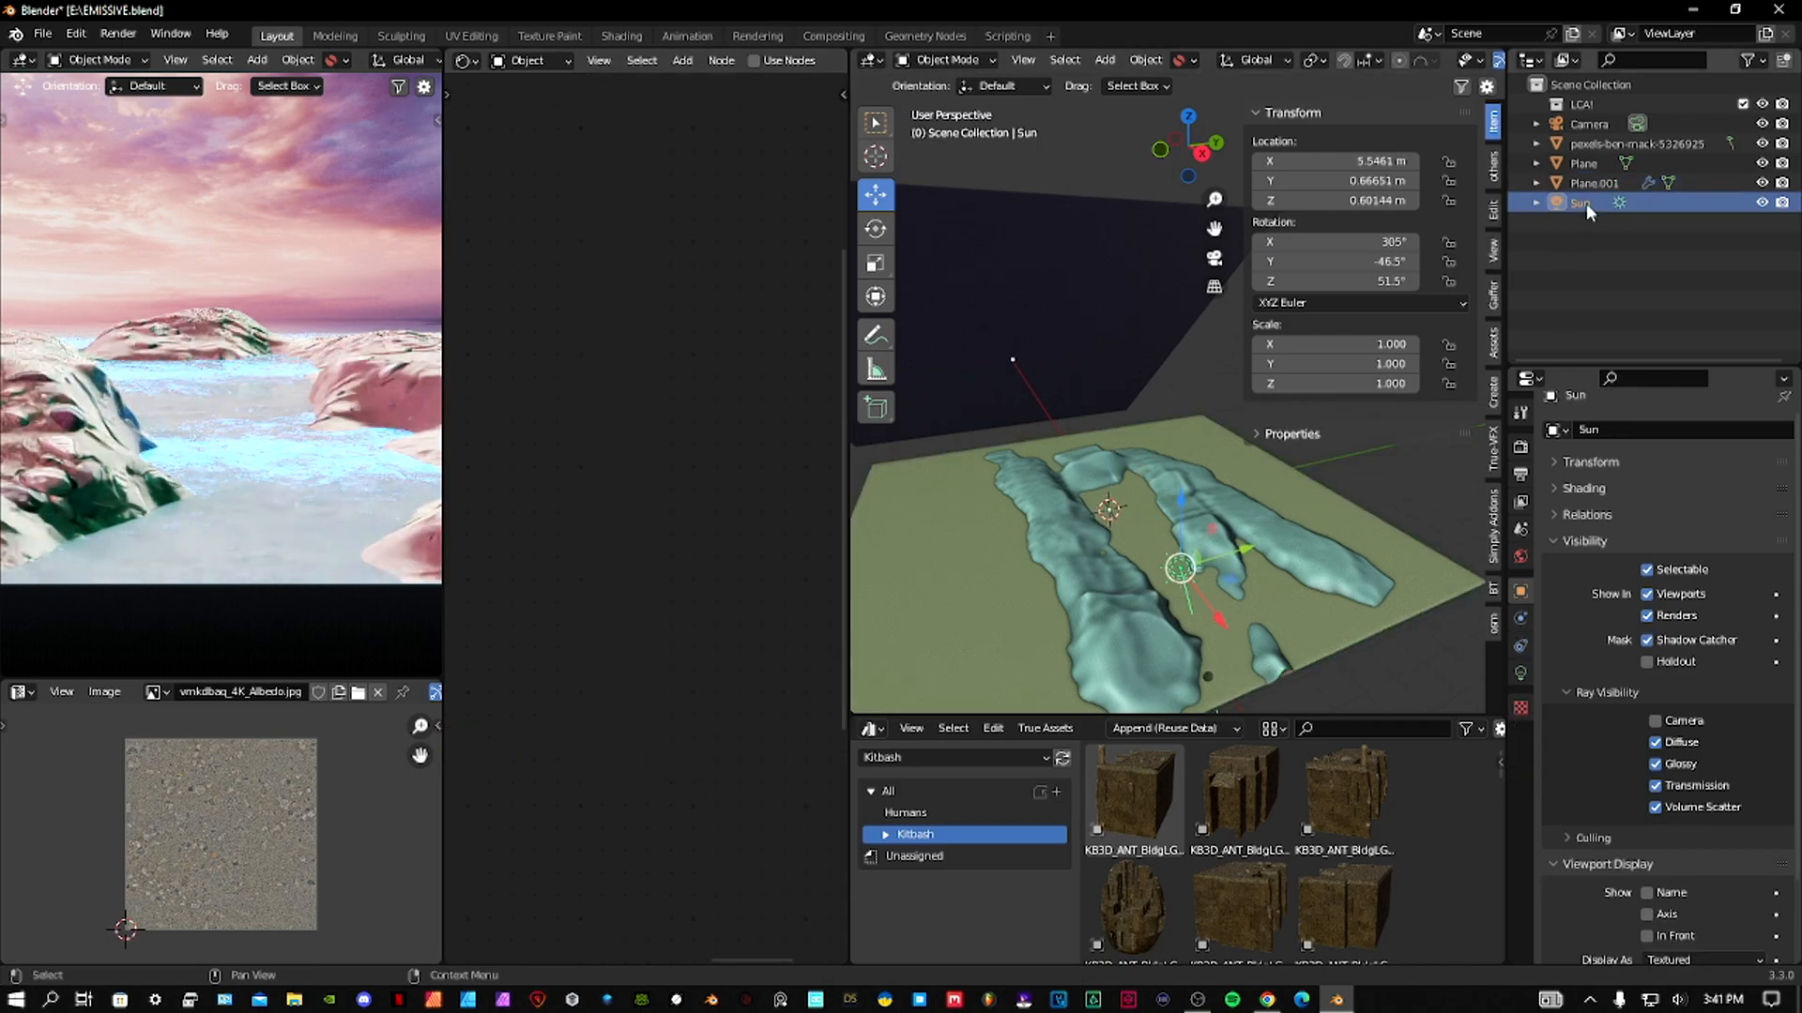
{"action": "left_click", "coordinate": [1521, 674]}
{"action": "left_click", "coordinate": [1703, 564]}
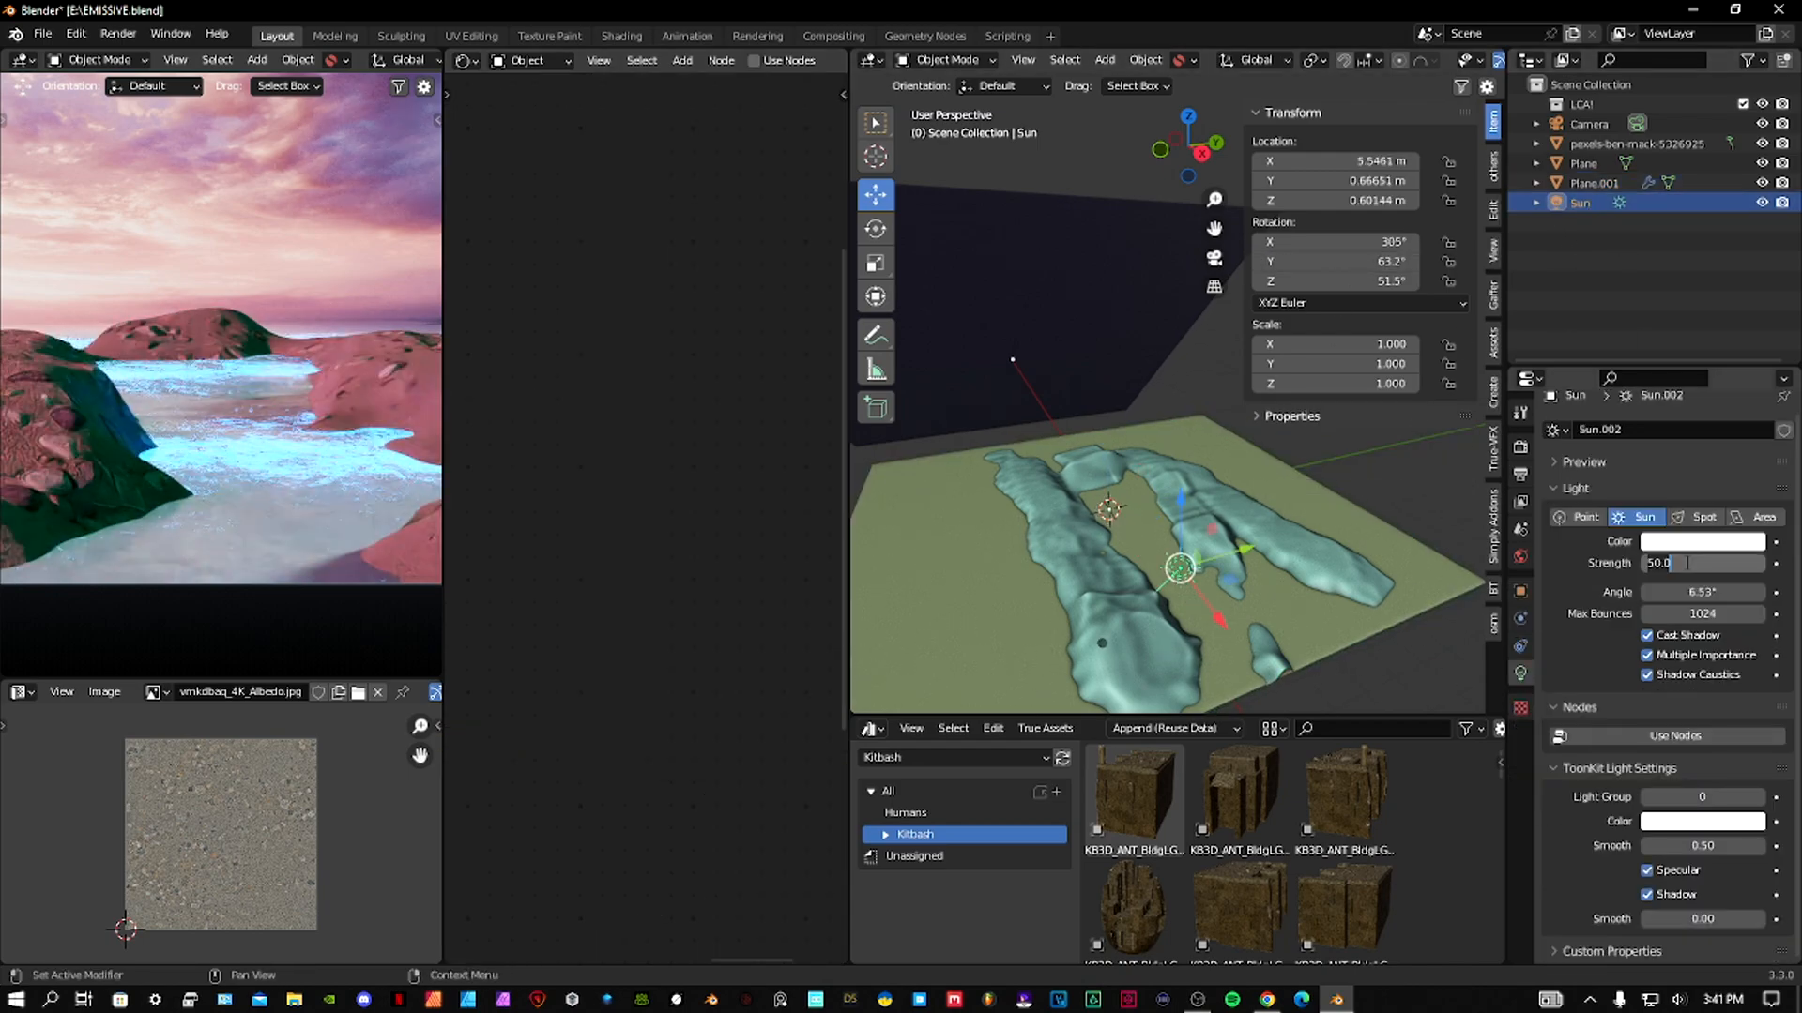
{"action": "type", "text": "10"}
{"action": "key", "text": "Return"}
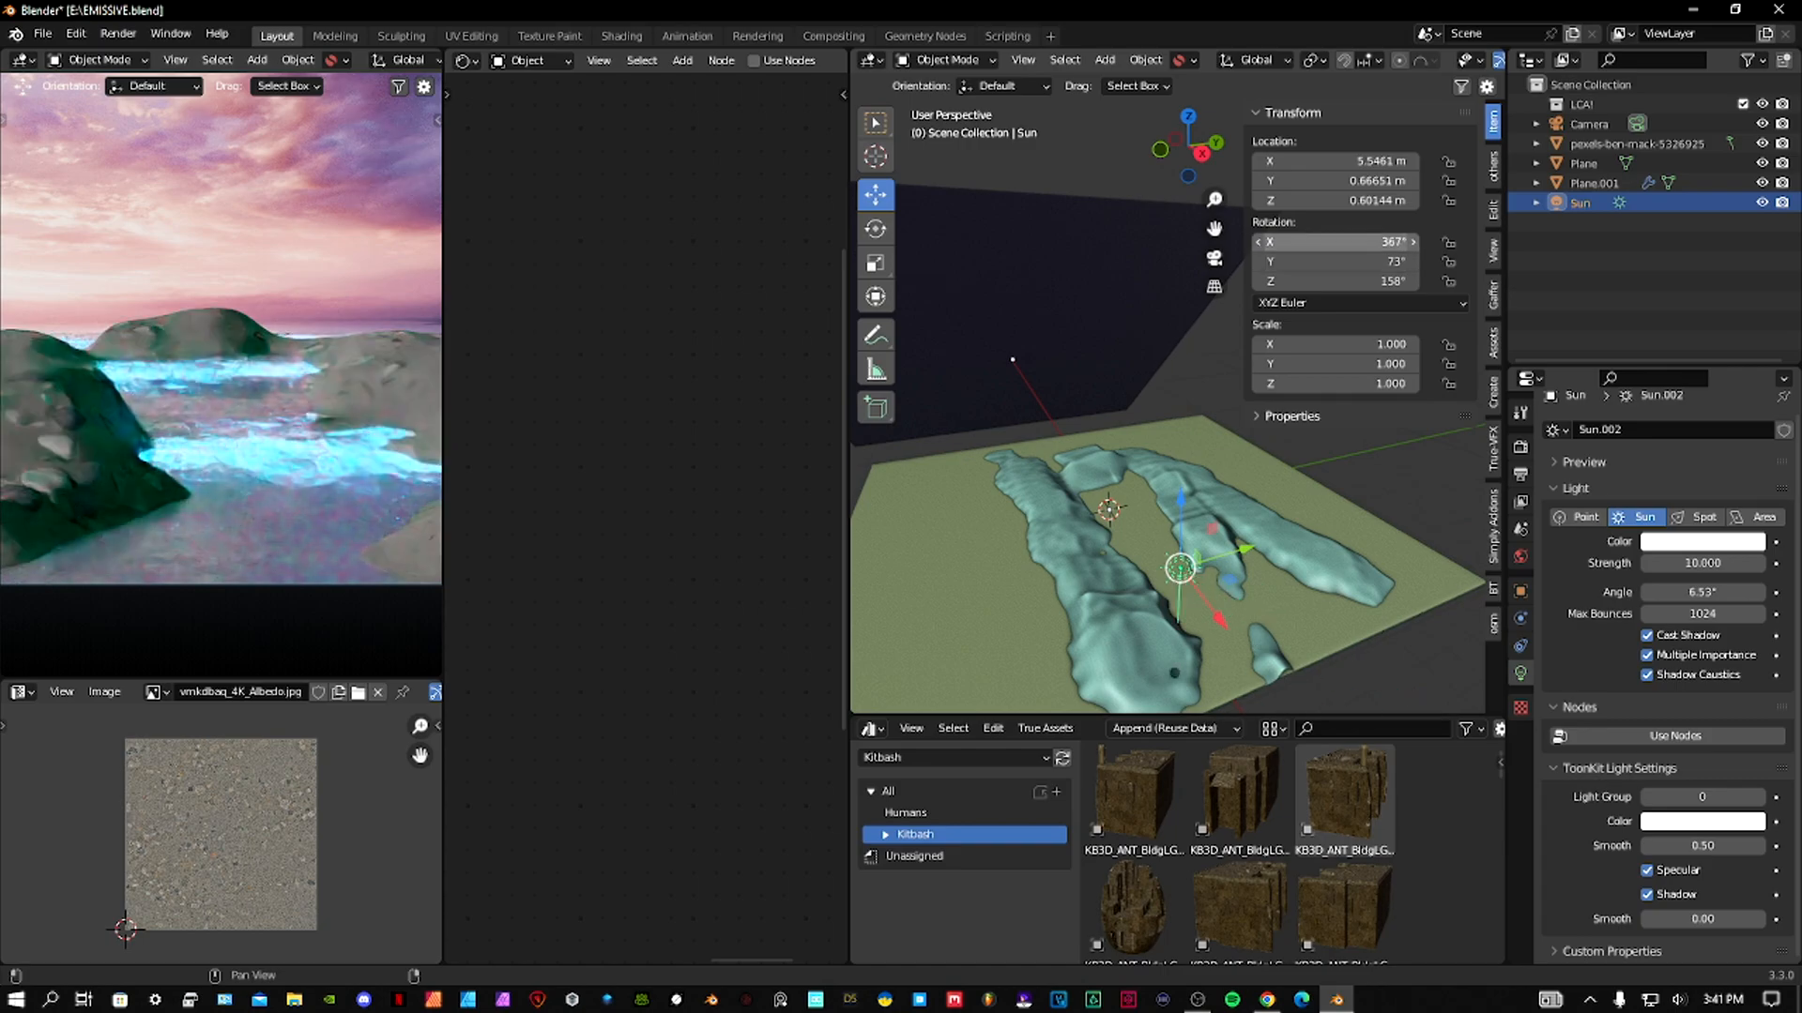
{"action": "left_click_drag", "start_coordinate": [1337, 242], "coordinate": [1356, 242]}
{"action": "middle_click_drag", "start_coordinate": [299, 314], "coordinate": [300, 343]}
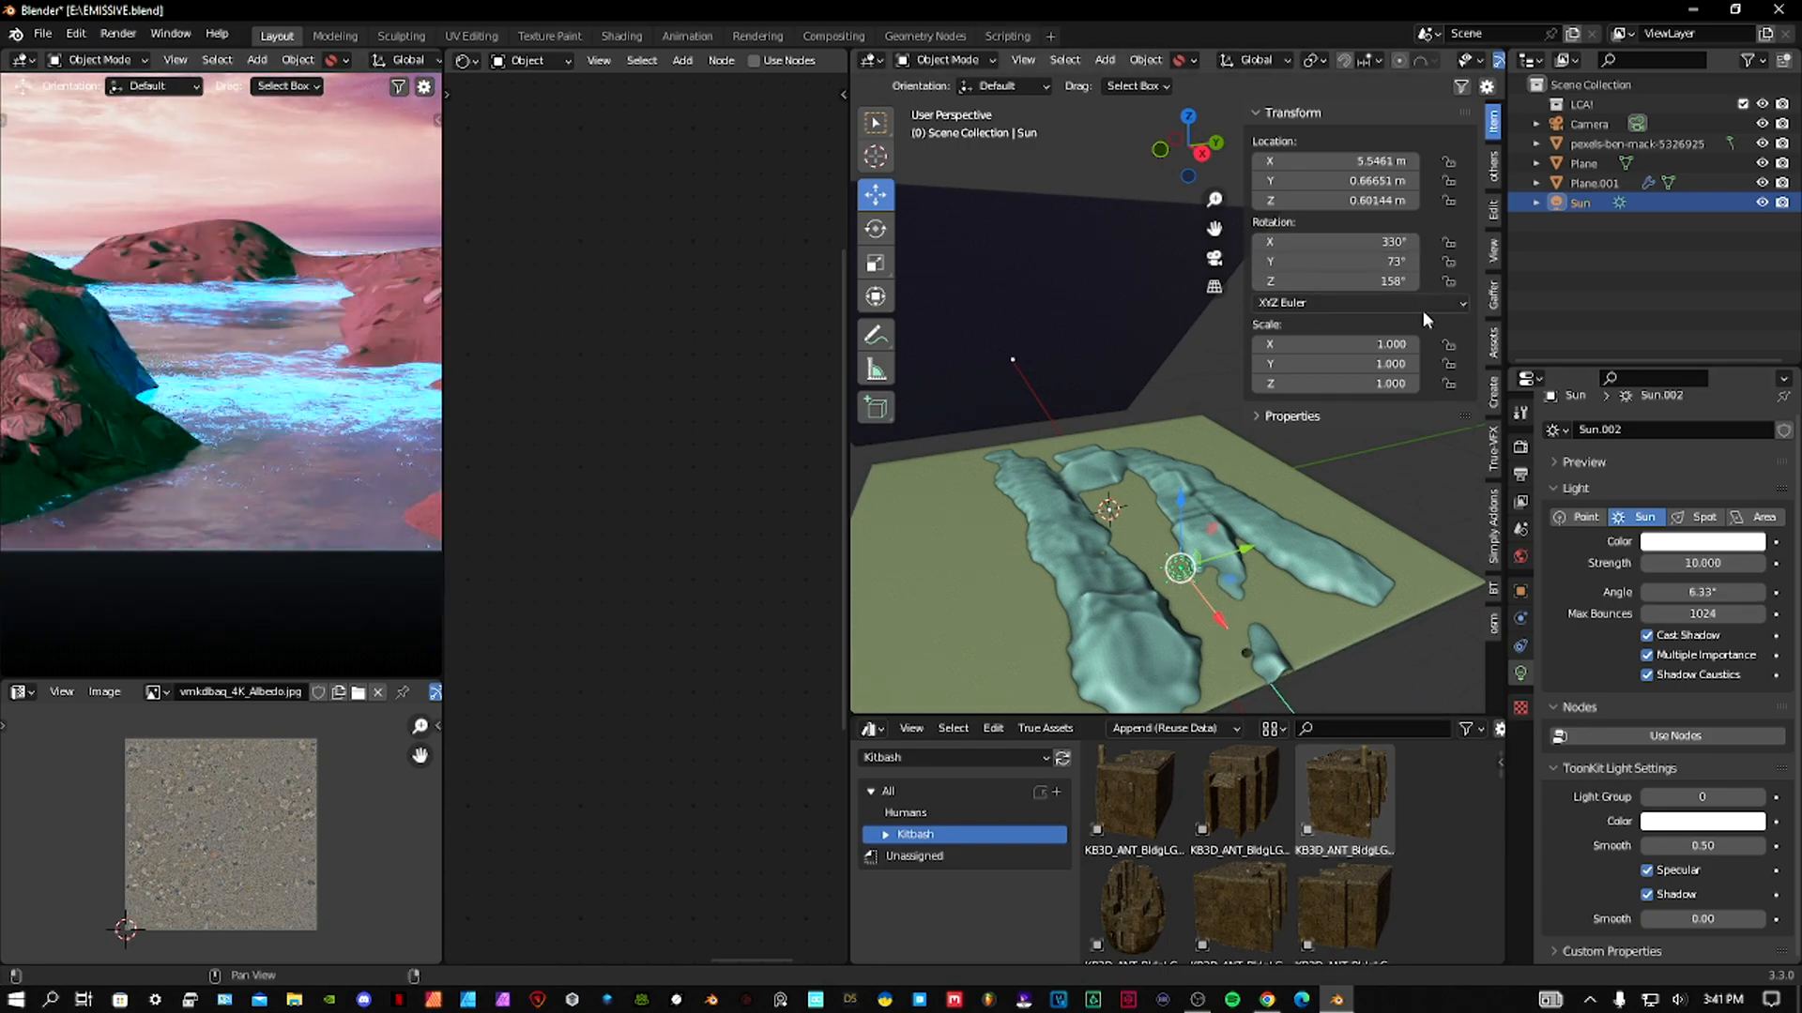
Select the water plane and set its material's Metallic to 0.911 and Transmission to 1.000.
{"action": "left_click", "coordinate": [1066, 531]}
{"action": "scroll", "coordinate": [721, 506], "scroll_direction": "up", "scroll_amount": 2}
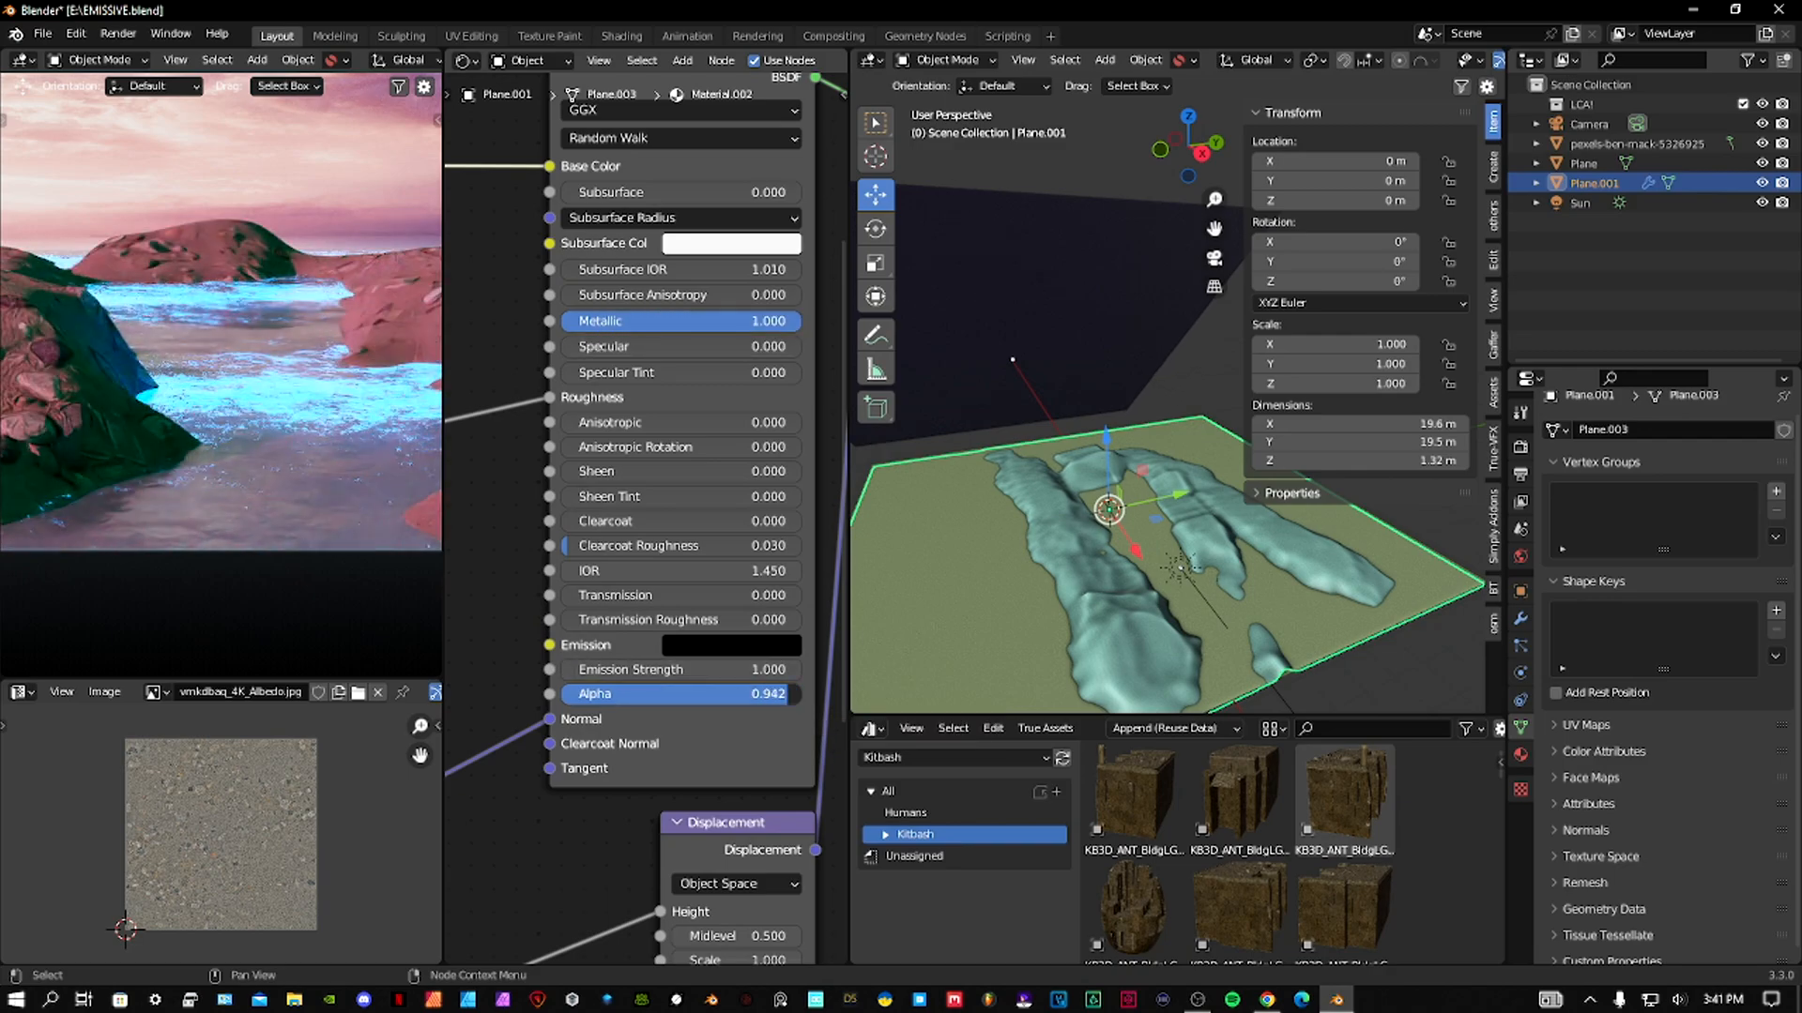
{"action": "left_click", "coordinate": [976, 608]}
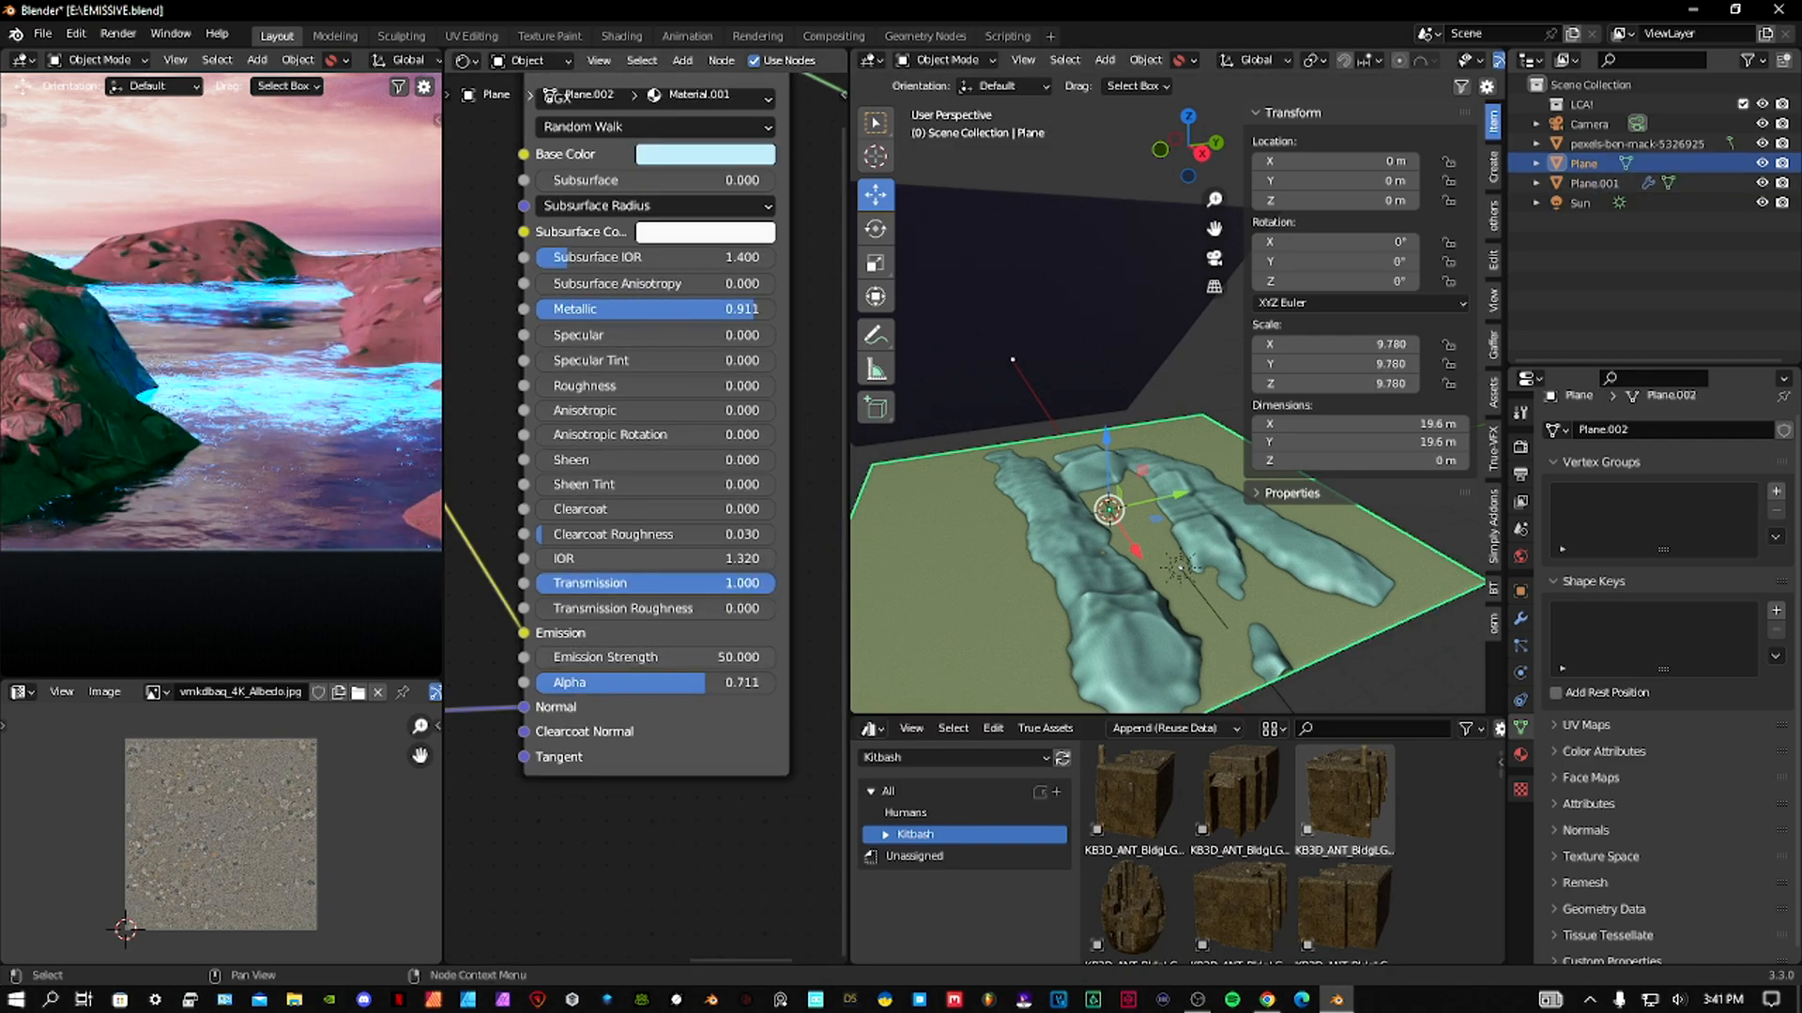
Toggle the sun's Glossy ray visibility and adjust its rotation.
{"action": "left_click", "coordinate": [1580, 203]}
{"action": "left_click", "coordinate": [1520, 590]}
{"action": "left_click", "coordinate": [1677, 765]}
{"action": "left_click_drag", "start_coordinate": [1340, 262], "coordinate": [1360, 282]}
Try lower Transmission and Metallic values on the water material.
{"action": "left_click", "coordinate": [976, 601]}
{"action": "left_click_drag", "start_coordinate": [713, 583], "coordinate": [685, 583]}
{"action": "mouse_move", "coordinate": [742, 309]}
{"action": "left_mouse_down"}
{"action": "mouse_move", "coordinate": [779, 309]}
{"action": "mouse_move", "coordinate": [516, 311]}
{"action": "mouse_move", "coordinate": [709, 310]}
{"action": "left_mouse_up"}
Rotate the sun to X 334° and Y 7° and show its light settings.
{"action": "left_click", "coordinate": [1180, 568]}
{"action": "mouse_move", "coordinate": [1340, 262]}
{"action": "left_mouse_down"}
{"action": "mouse_move", "coordinate": [1370, 262]}
{"action": "mouse_move", "coordinate": [1351, 262]}
{"action": "left_mouse_up"}
{"action": "left_click_drag", "start_coordinate": [1340, 242], "coordinate": [1349, 242]}
{"action": "left_click", "coordinate": [1520, 673]}
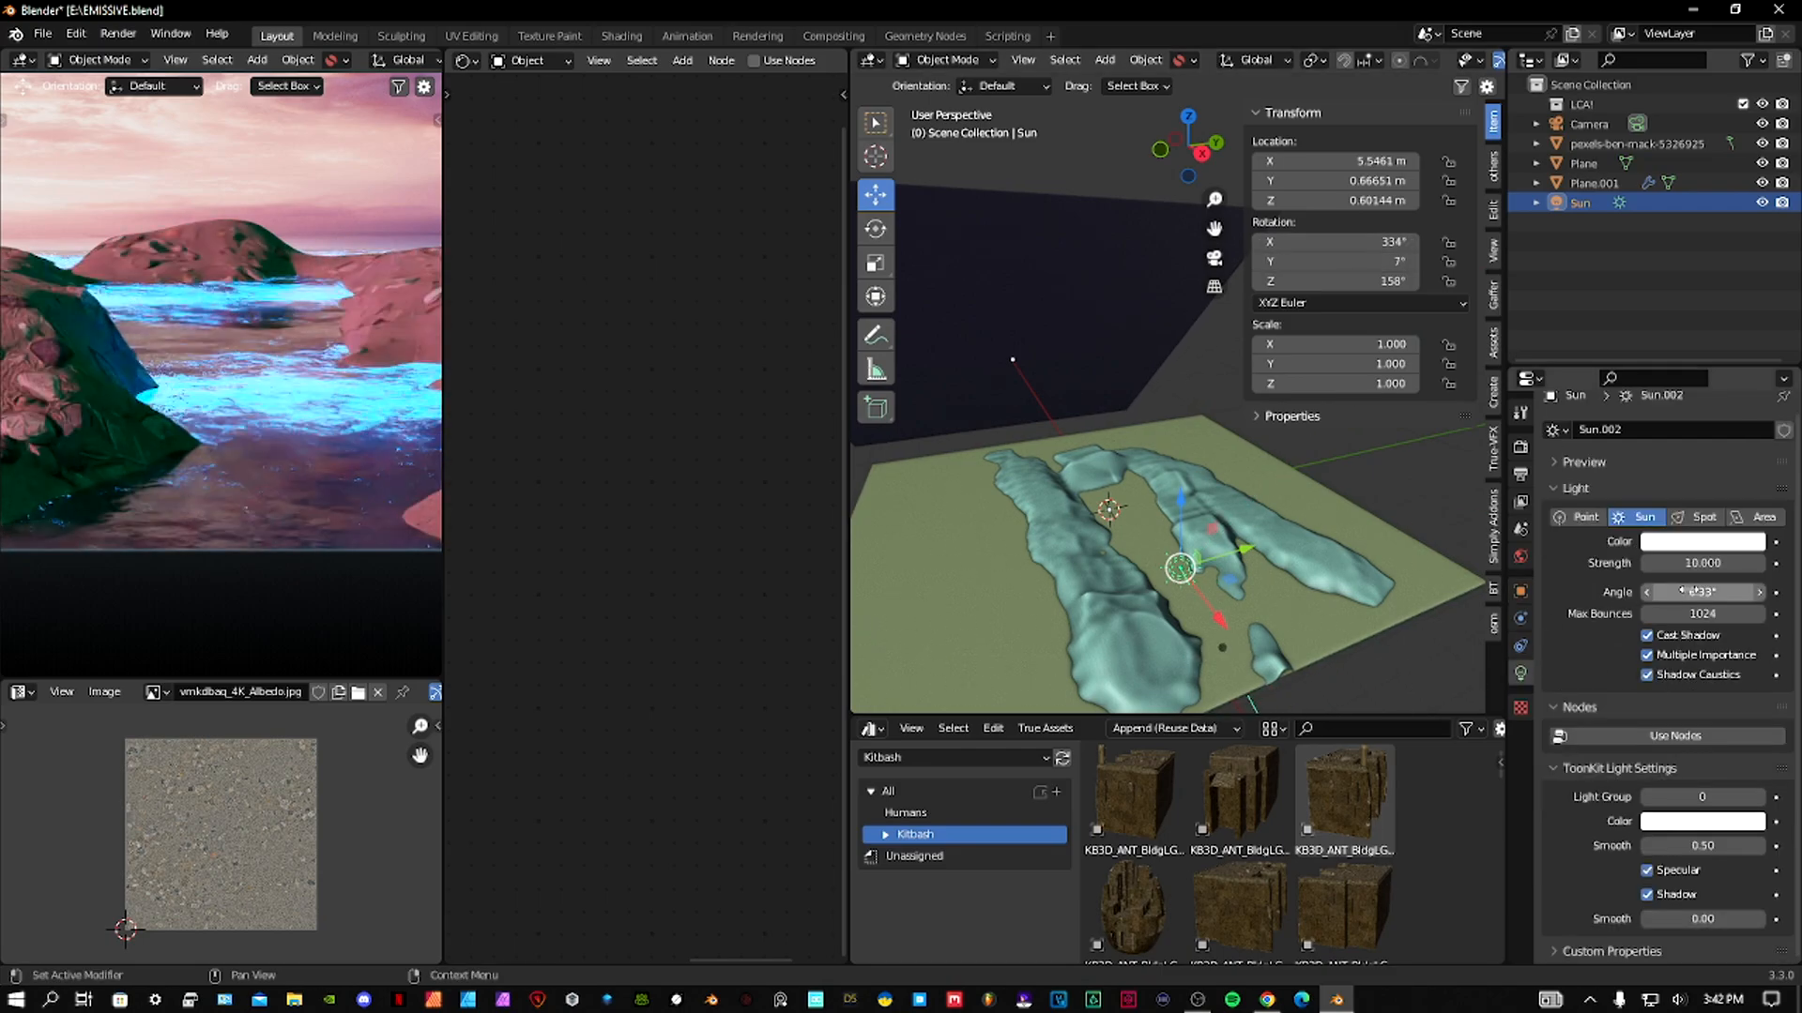
Set the water material's Metallic to 1.000 and Alpha to 0.600.
{"action": "scroll", "coordinate": [225, 375], "scroll_direction": "down", "scroll_amount": 3}
{"action": "middle_click_drag", "start_coordinate": [225, 375], "coordinate": [214, 454], "text": "shift"}
{"action": "left_click", "coordinate": [1150, 508]}
{"action": "mouse_move", "coordinate": [699, 309]}
{"action": "left_mouse_down"}
{"action": "mouse_move", "coordinate": [653, 309]}
{"action": "mouse_move", "coordinate": [702, 310]}
{"action": "left_mouse_up"}
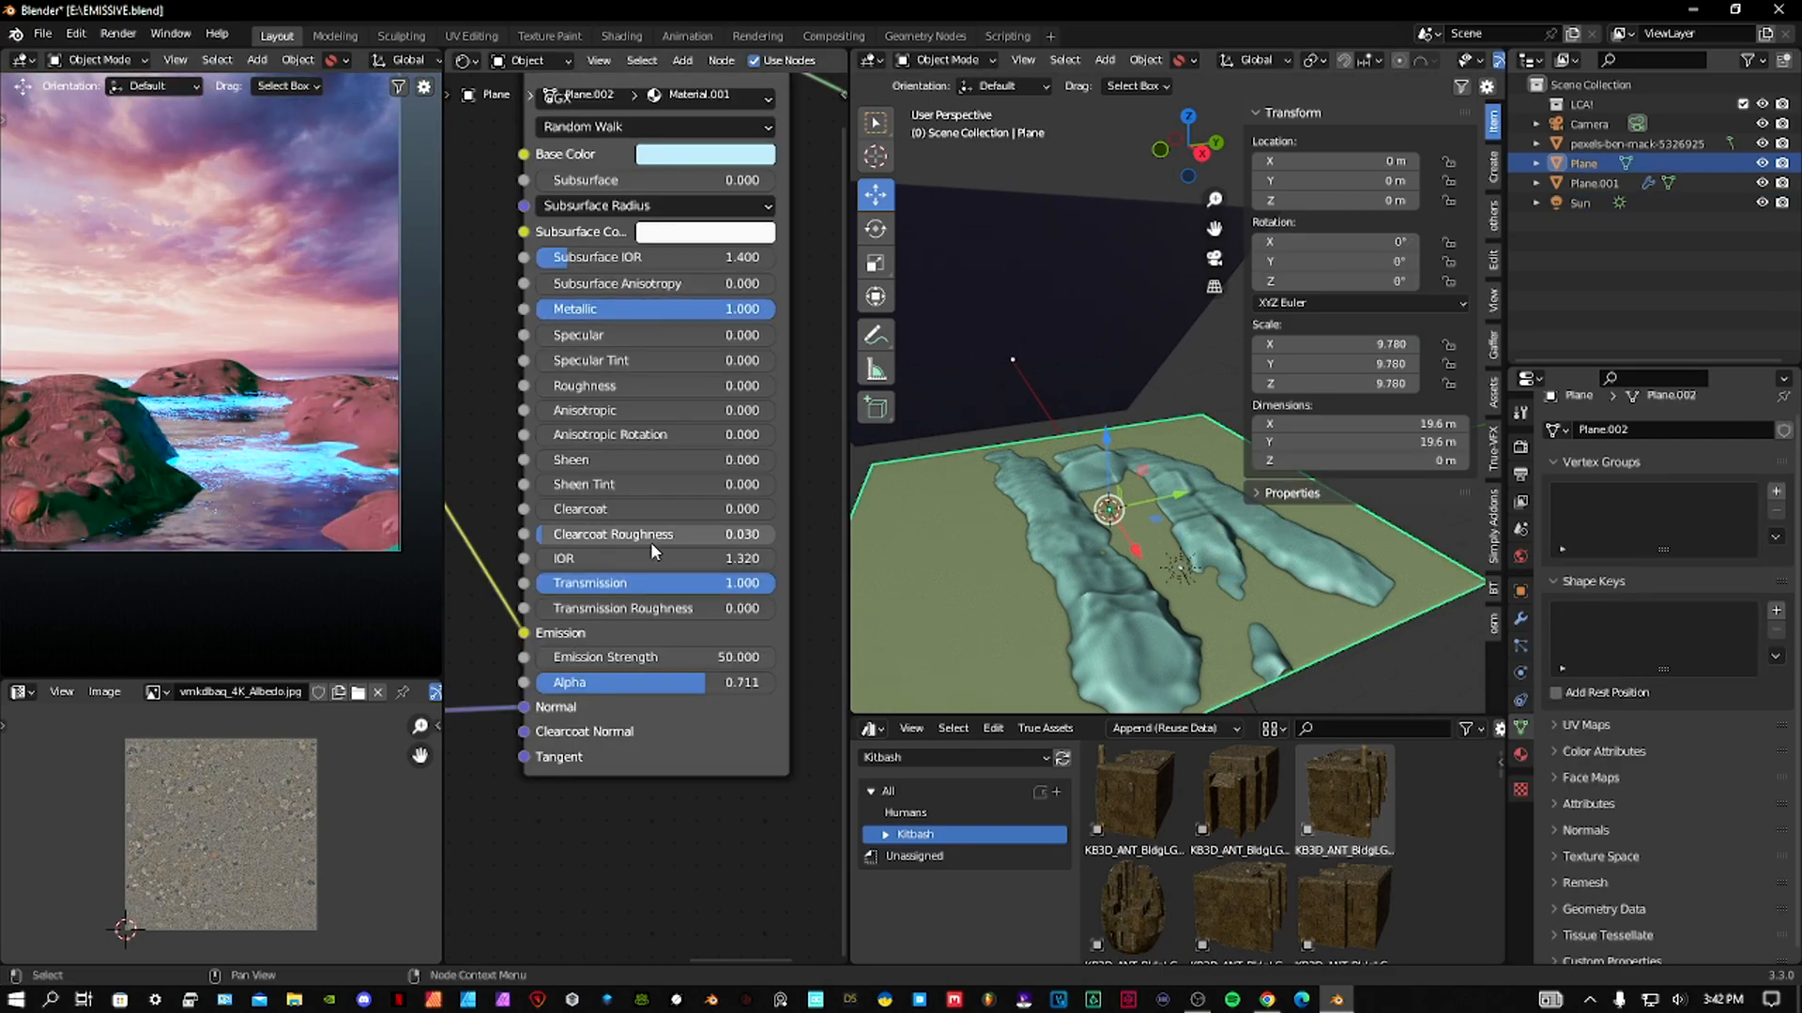
{"action": "mouse_move", "coordinate": [728, 683]}
{"action": "left_mouse_down"}
{"action": "mouse_move", "coordinate": [682, 683]}
{"action": "mouse_move", "coordinate": [702, 683]}
{"action": "left_mouse_up"}
{"action": "middle_click_drag", "start_coordinate": [228, 411], "coordinate": [266, 502], "text": "shift"}
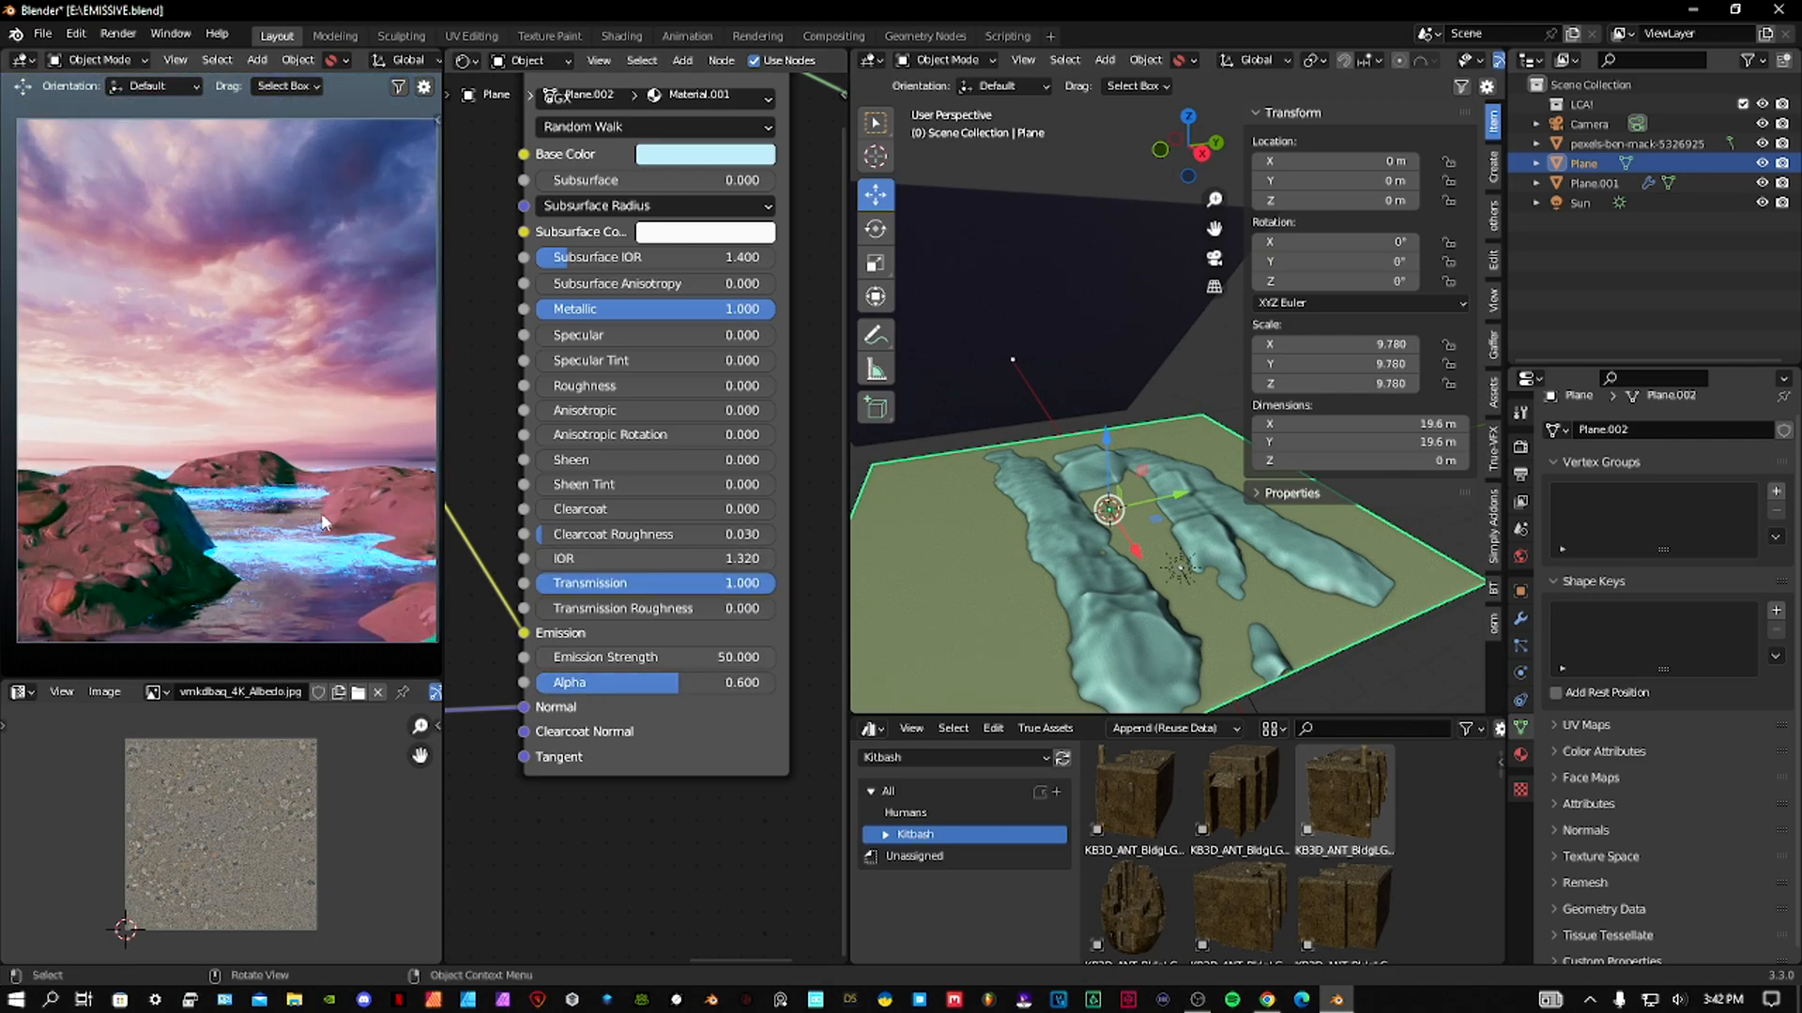
Switch the Wave Texture driving the water's emission ramp to a Noise Texture.
{"action": "middle_click_drag", "start_coordinate": [561, 598], "coordinate": [801, 585]}
{"action": "mouse_move", "coordinate": [511, 683]}
{"action": "middle_mouse_down"}
{"action": "mouse_move", "coordinate": [676, 635]}
{"action": "mouse_move", "coordinate": [786, 636]}
{"action": "middle_mouse_up"}
{"action": "left_click", "coordinate": [514, 320]}
{"action": "key", "text": "shift+s"}
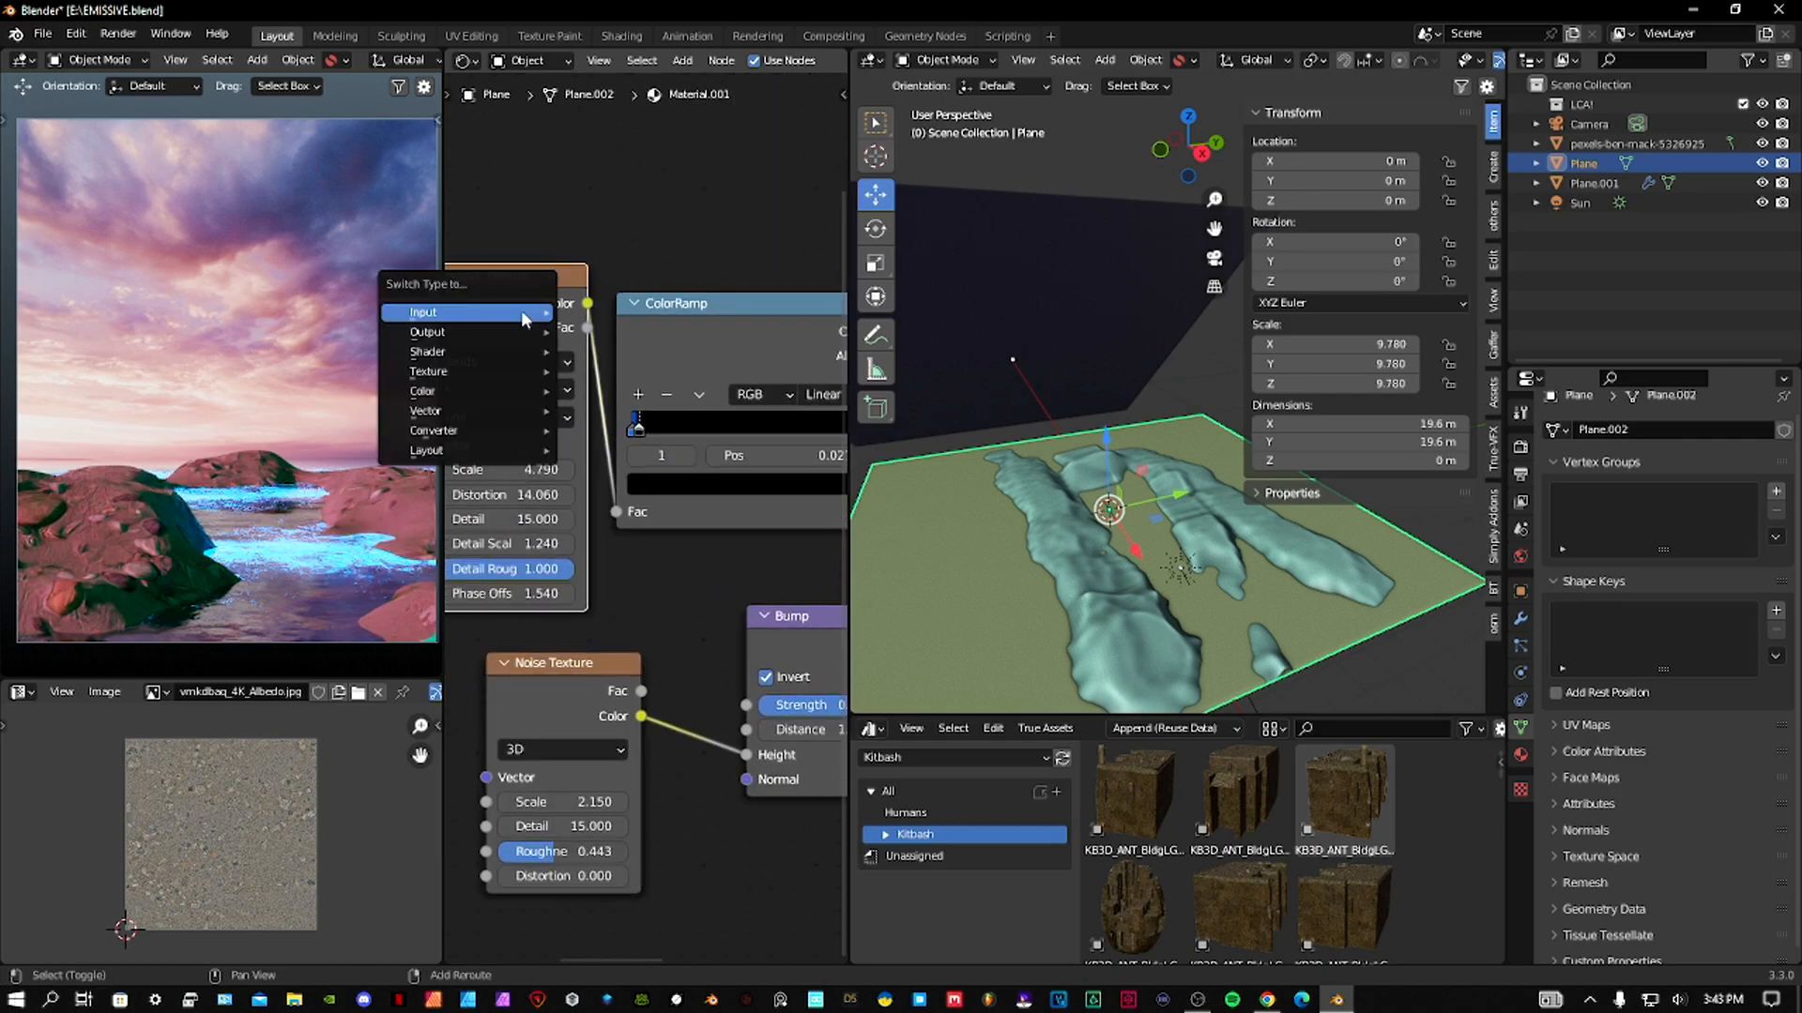
{"action": "mouse_move", "coordinate": [530, 373]}
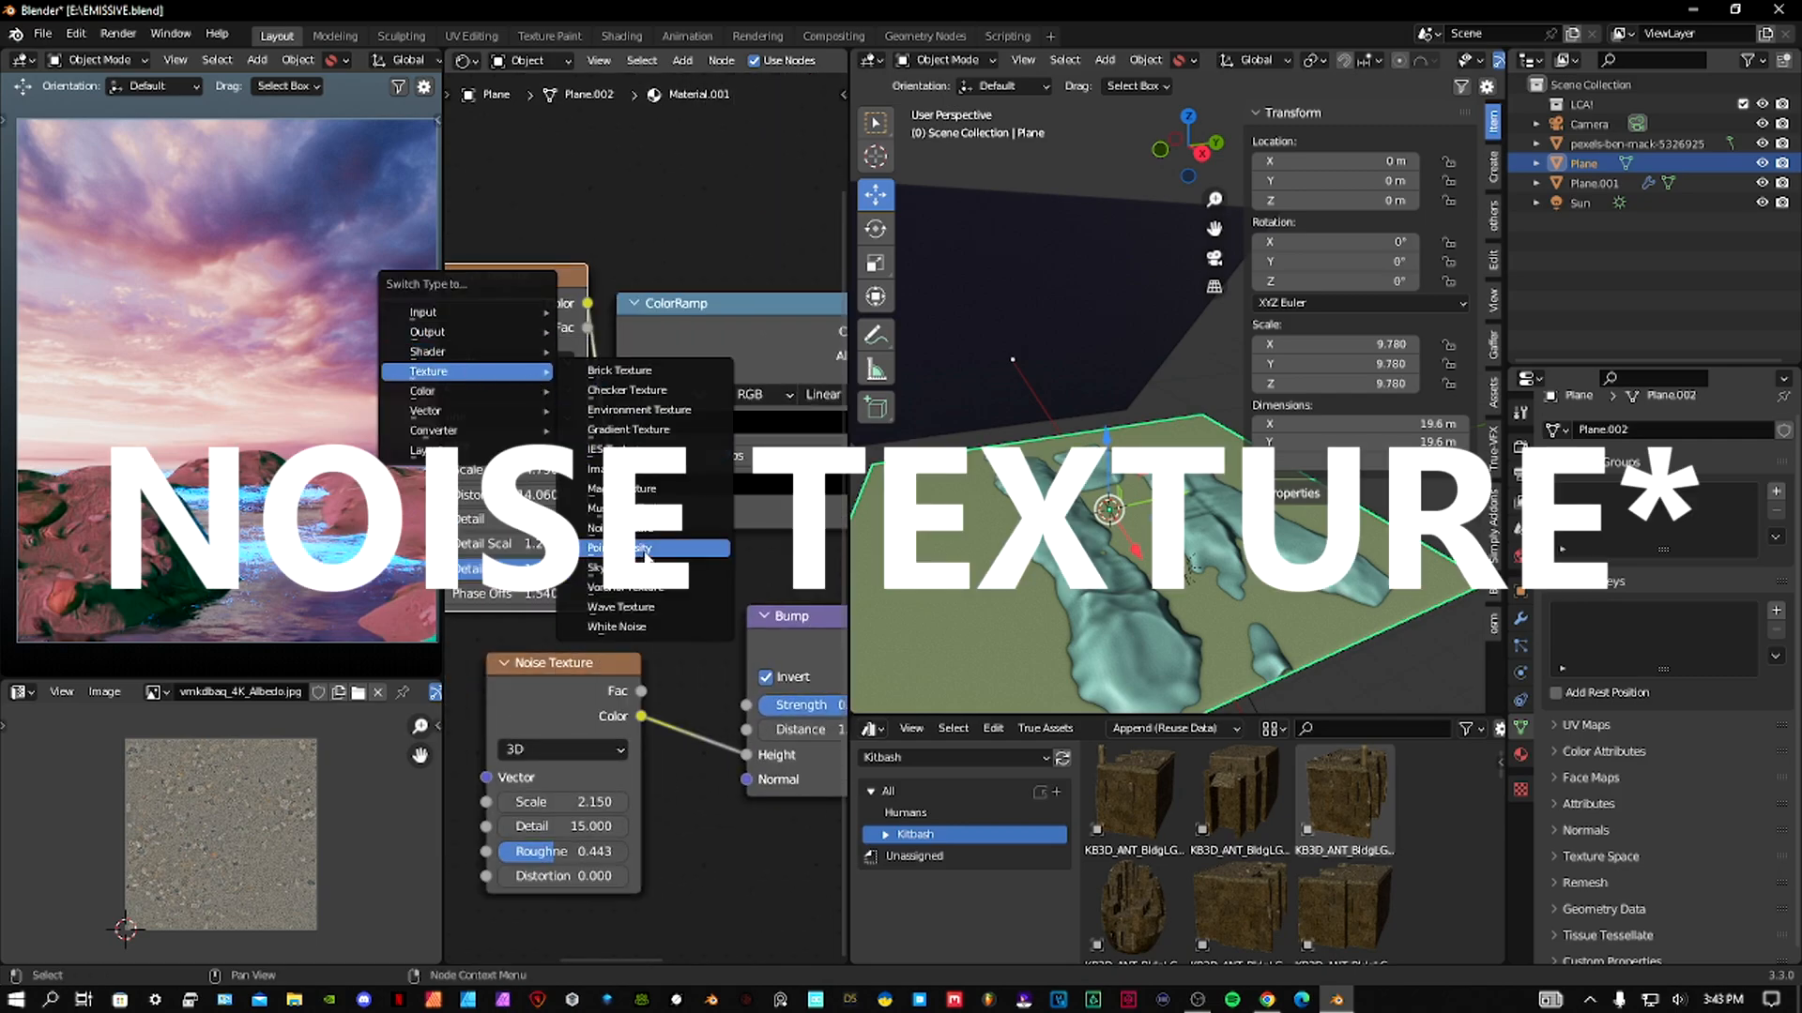
{"action": "left_click", "coordinate": [652, 530]}
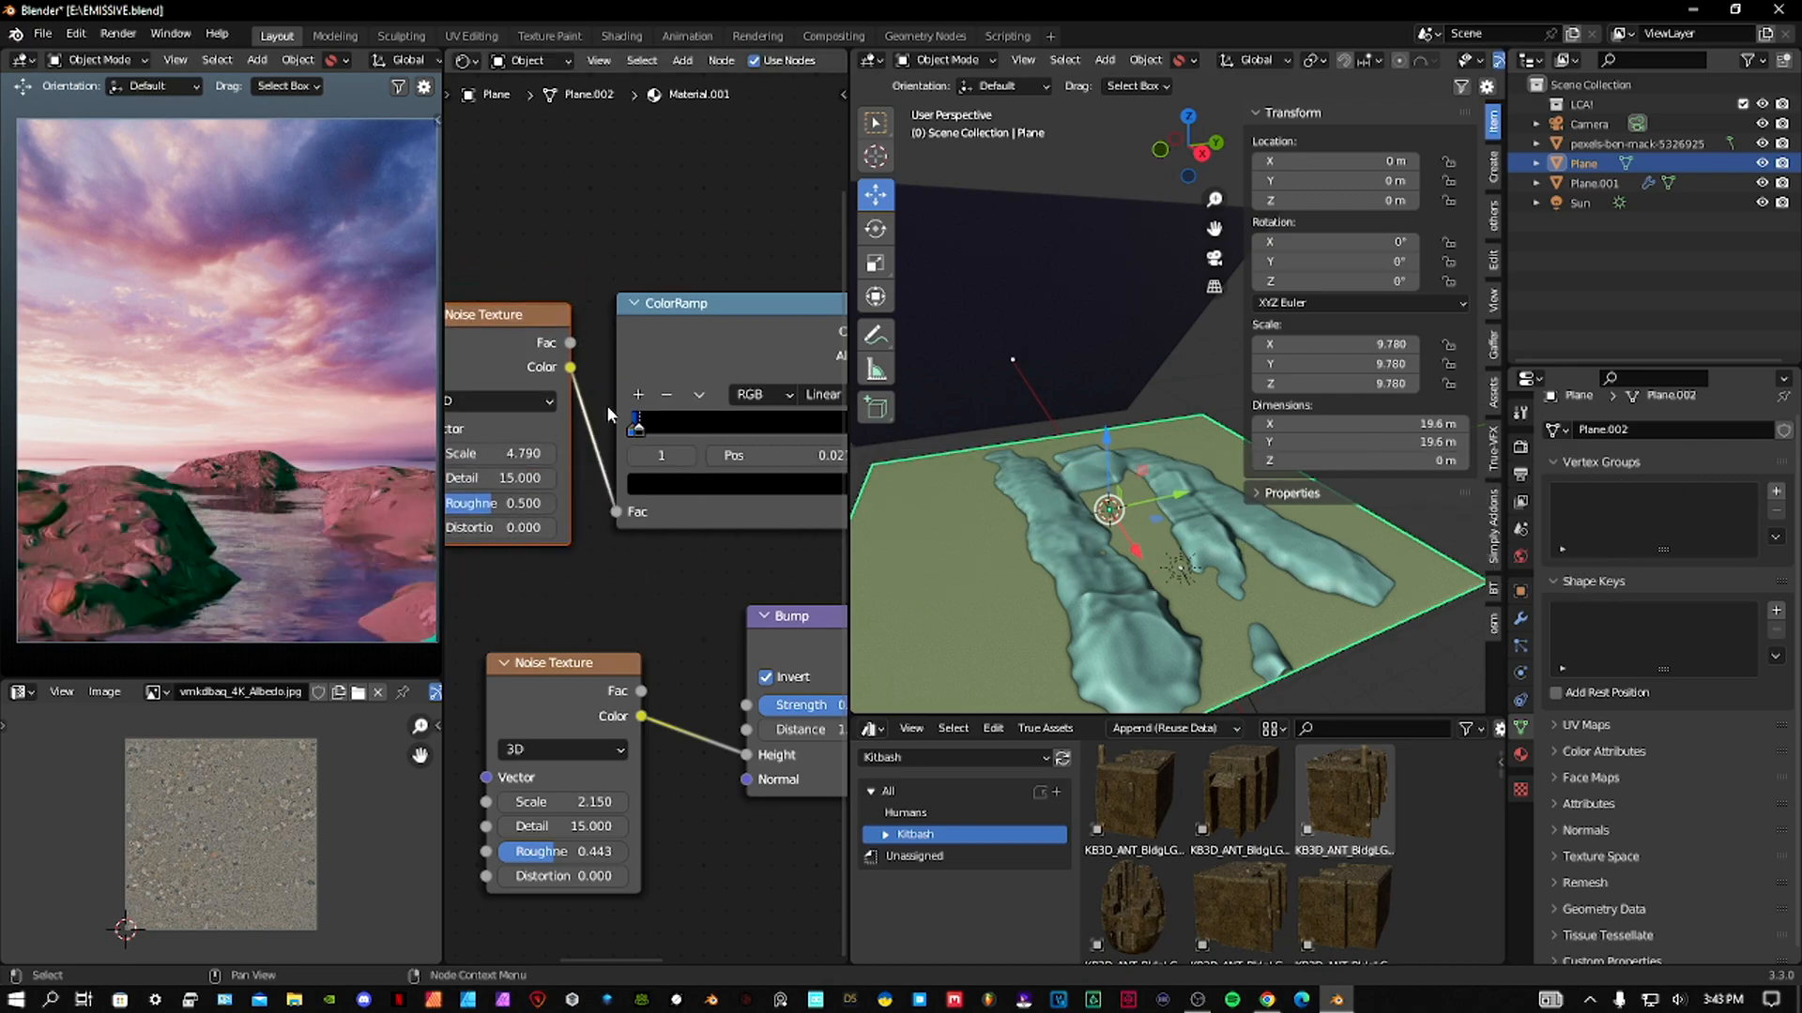
Reposition the emission color ramp's stops, placing the blue stop at about 0.418.
{"action": "middle_click_drag", "start_coordinate": [608, 413], "coordinate": [583, 416]}
{"action": "left_click_drag", "start_coordinate": [616, 430], "coordinate": [714, 434]}
{"action": "middle_click_drag", "start_coordinate": [513, 464], "coordinate": [480, 424]}
{"action": "left_click_drag", "start_coordinate": [575, 447], "coordinate": [574, 448]}
{"action": "middle_click_drag", "start_coordinate": [690, 471], "coordinate": [546, 450]}
{"action": "middle_click_drag", "start_coordinate": [835, 472], "coordinate": [612, 484]}
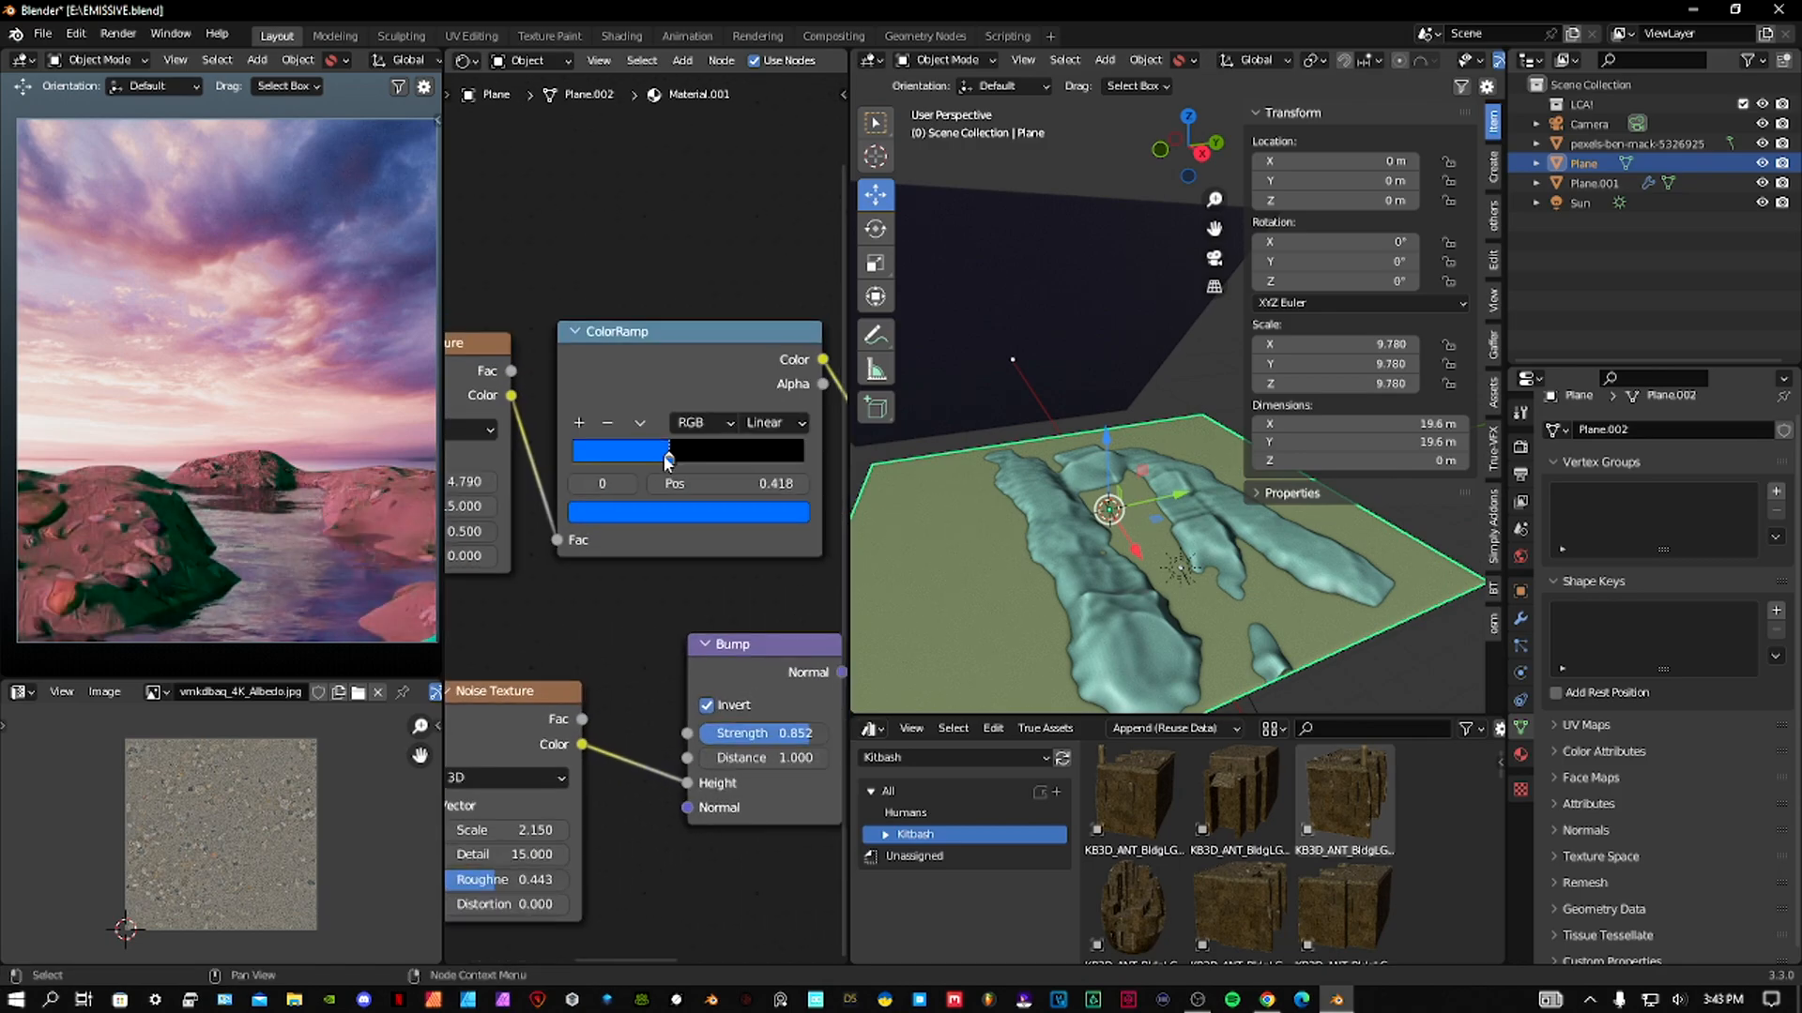
{"action": "left_click_drag", "start_coordinate": [668, 458], "coordinate": [649, 458]}
Change the blue stop of the emission color ramp to white.
{"action": "left_click", "coordinate": [674, 514]}
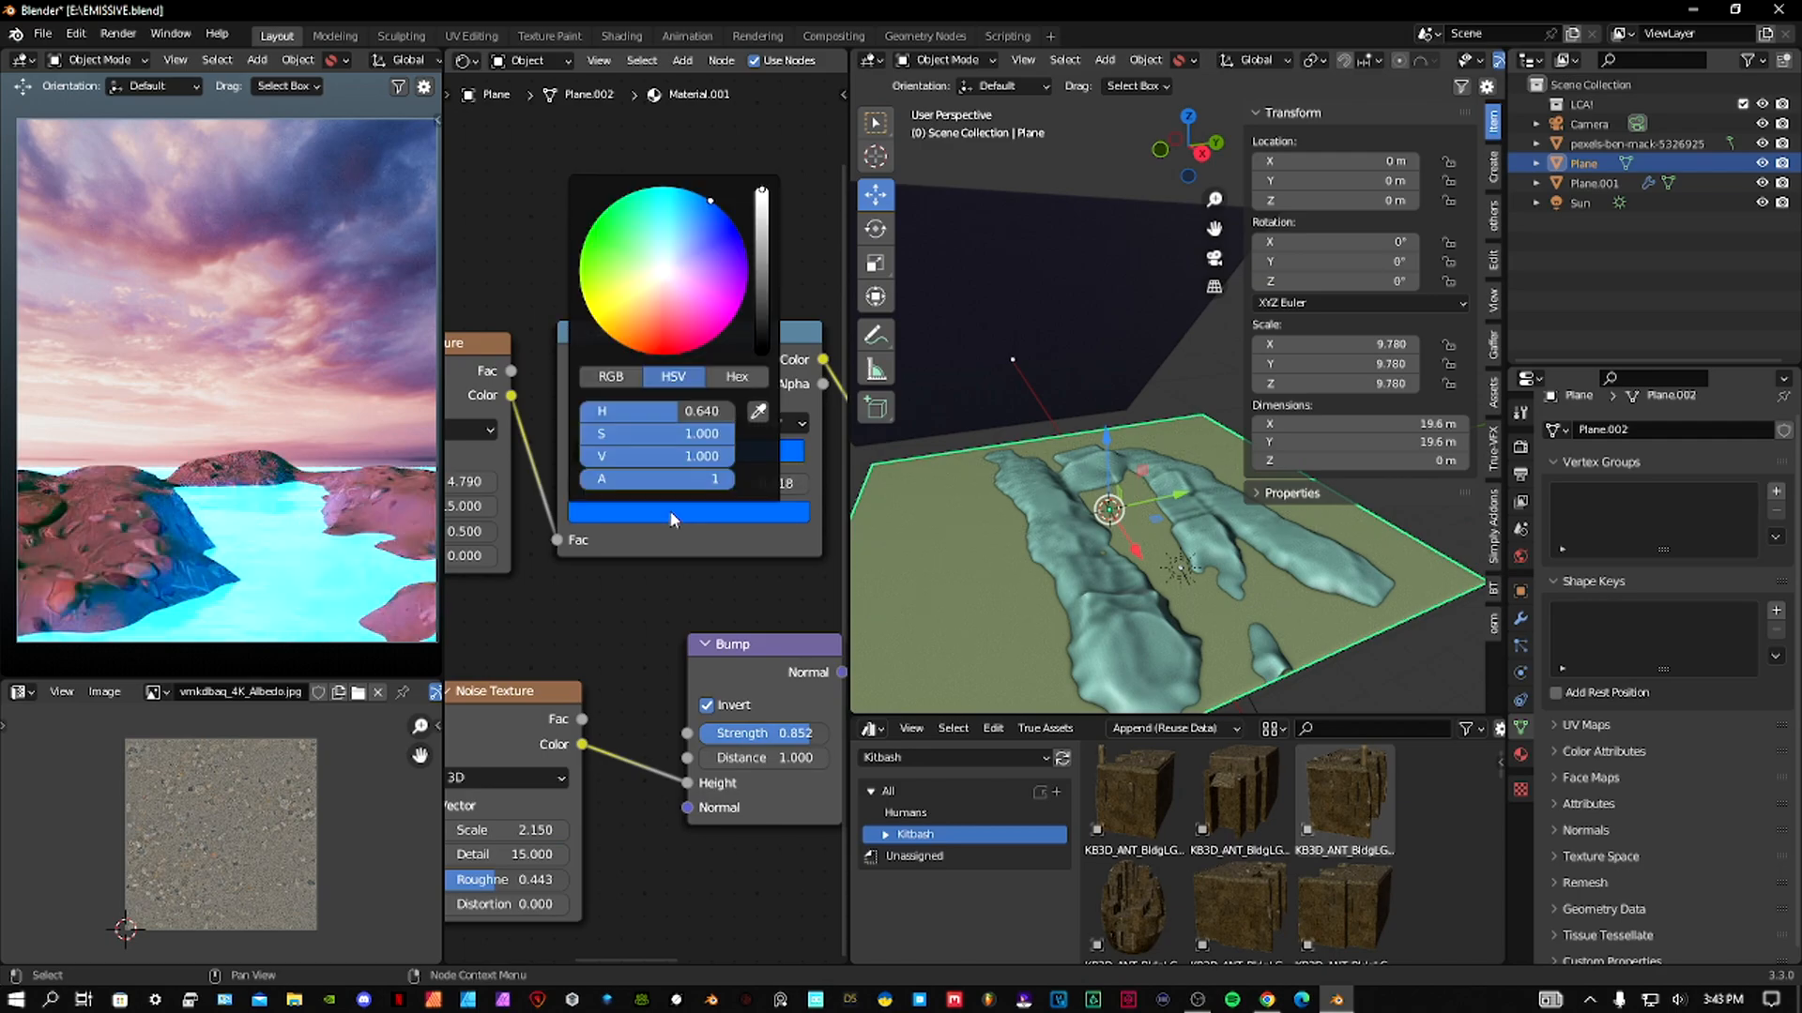
{"action": "left_click_drag", "start_coordinate": [682, 290], "coordinate": [672, 277]}
{"action": "left_click", "coordinate": [688, 512]}
Set the emission noise texture's Roughness to 0.842 and shift the color ramp's stops to rebalance the glow.
{"action": "left_click_drag", "start_coordinate": [649, 459], "coordinate": [758, 462]}
{"action": "middle_click_drag", "start_coordinate": [676, 502], "coordinate": [793, 506]}
{"action": "mouse_move", "coordinate": [563, 535]}
{"action": "left_mouse_down"}
{"action": "mouse_move", "coordinate": [587, 535]}
{"action": "mouse_move", "coordinate": [571, 535]}
{"action": "left_mouse_up"}
{"action": "middle_click_drag", "start_coordinate": [788, 563], "coordinate": [555, 581]}
{"action": "left_click_drag", "start_coordinate": [678, 477], "coordinate": [569, 480]}
{"action": "middle_click_drag", "start_coordinate": [496, 555], "coordinate": [697, 549]}
{"action": "left_click_drag", "start_coordinate": [542, 546], "coordinate": [578, 547]}
{"action": "middle_click_drag", "start_coordinate": [704, 531], "coordinate": [598, 536]}
{"action": "left_click_drag", "start_coordinate": [683, 478], "coordinate": [742, 467]}
Make the emission ramp a sharp black-to-white transition with the black stop at position 0.520.
{"action": "left_click", "coordinate": [756, 443]}
{"action": "left_click", "coordinate": [754, 549]}
{"action": "left_click", "coordinate": [757, 443]}
{"action": "left_click", "coordinate": [774, 515]}
{"action": "scroll", "coordinate": [746, 480], "scroll_direction": "up", "scroll_amount": 3}
{"action": "left_click_drag", "start_coordinate": [734, 466], "coordinate": [696, 466]}
{"action": "left_click_drag", "start_coordinate": [723, 467], "coordinate": [685, 460]}
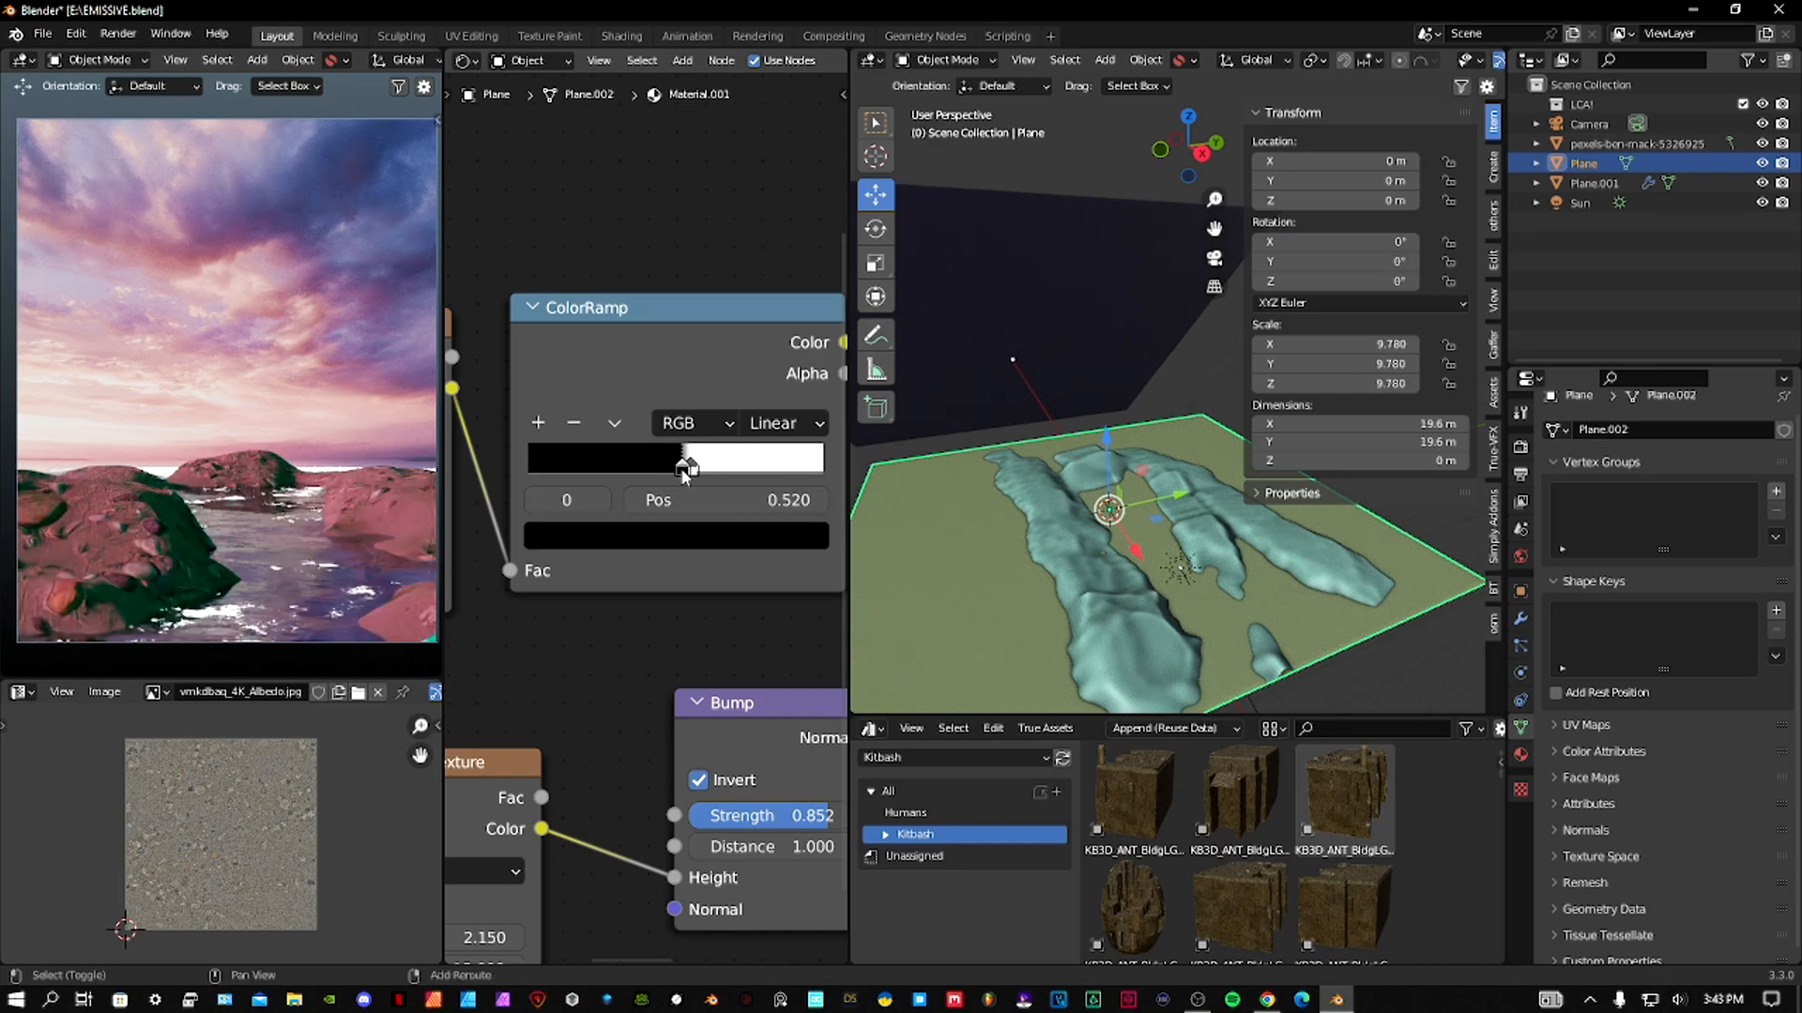
Adjust the Mapping node's X and Y Rotation, with Y at -0.24°, and the bump noise texture's Scale.
{"action": "middle_click_drag", "start_coordinate": [275, 479], "coordinate": [300, 434]}
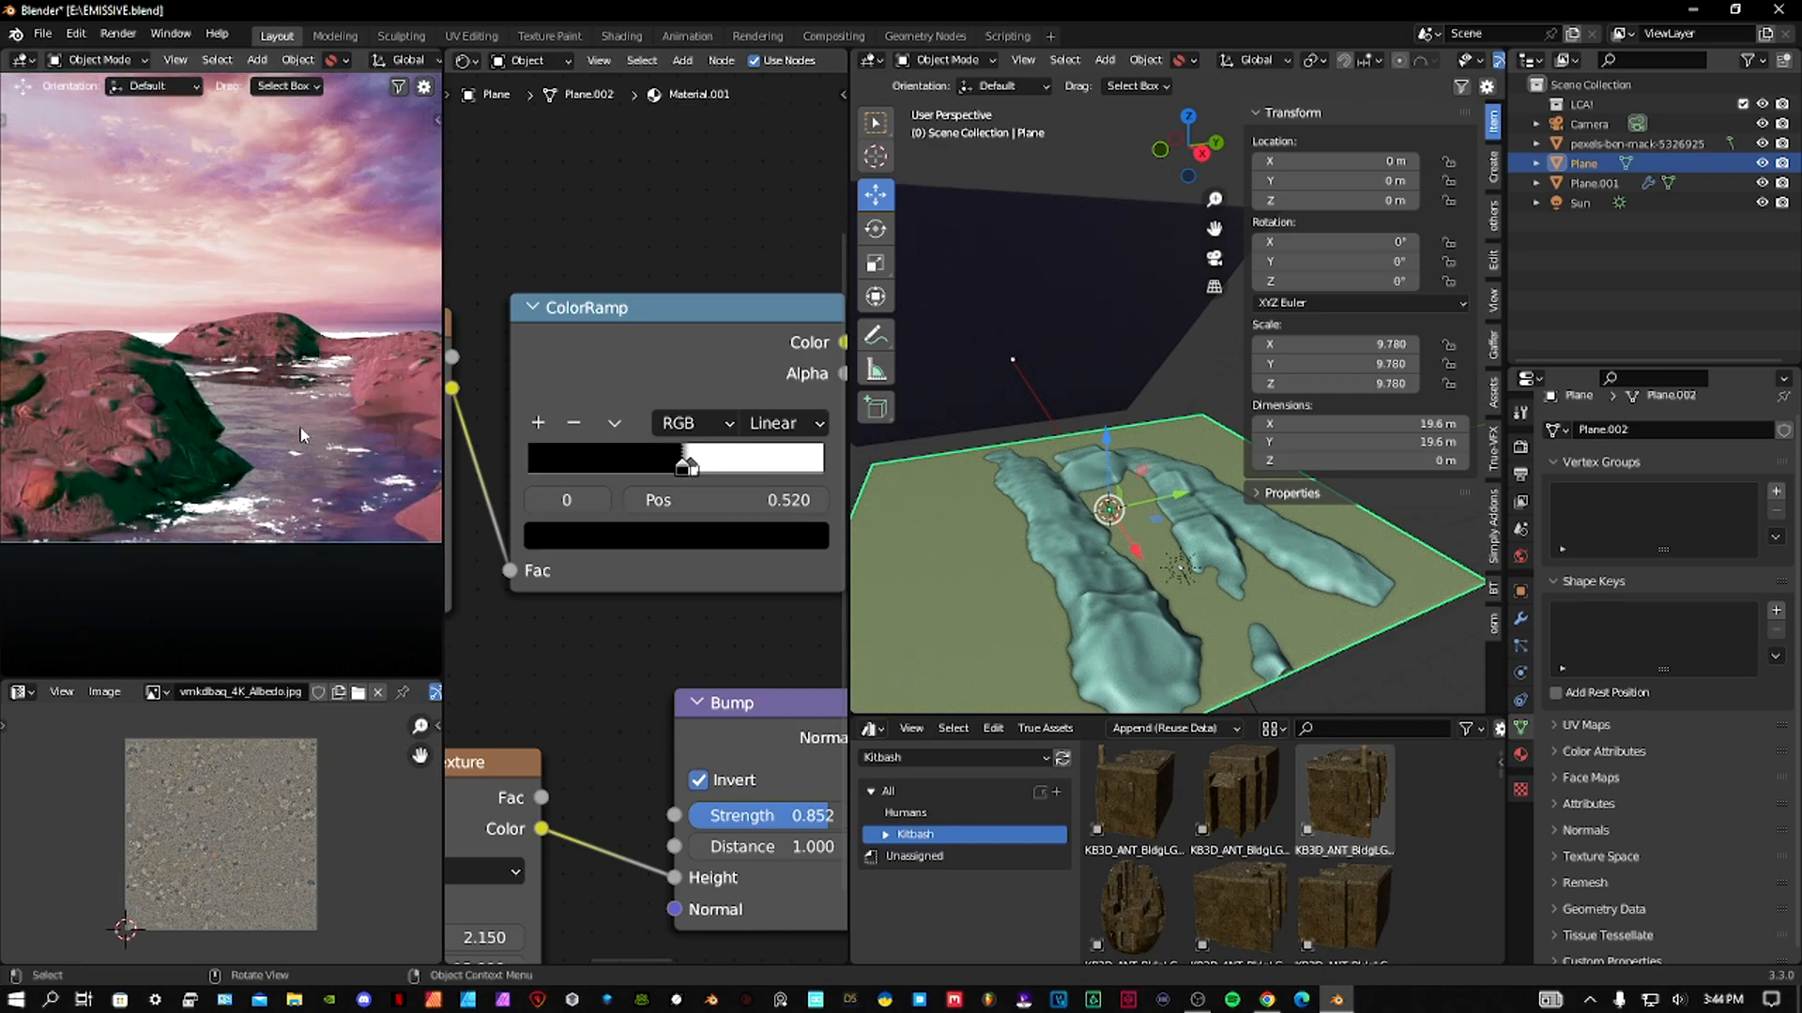
{"action": "middle_click_drag", "start_coordinate": [316, 516], "coordinate": [270, 505]}
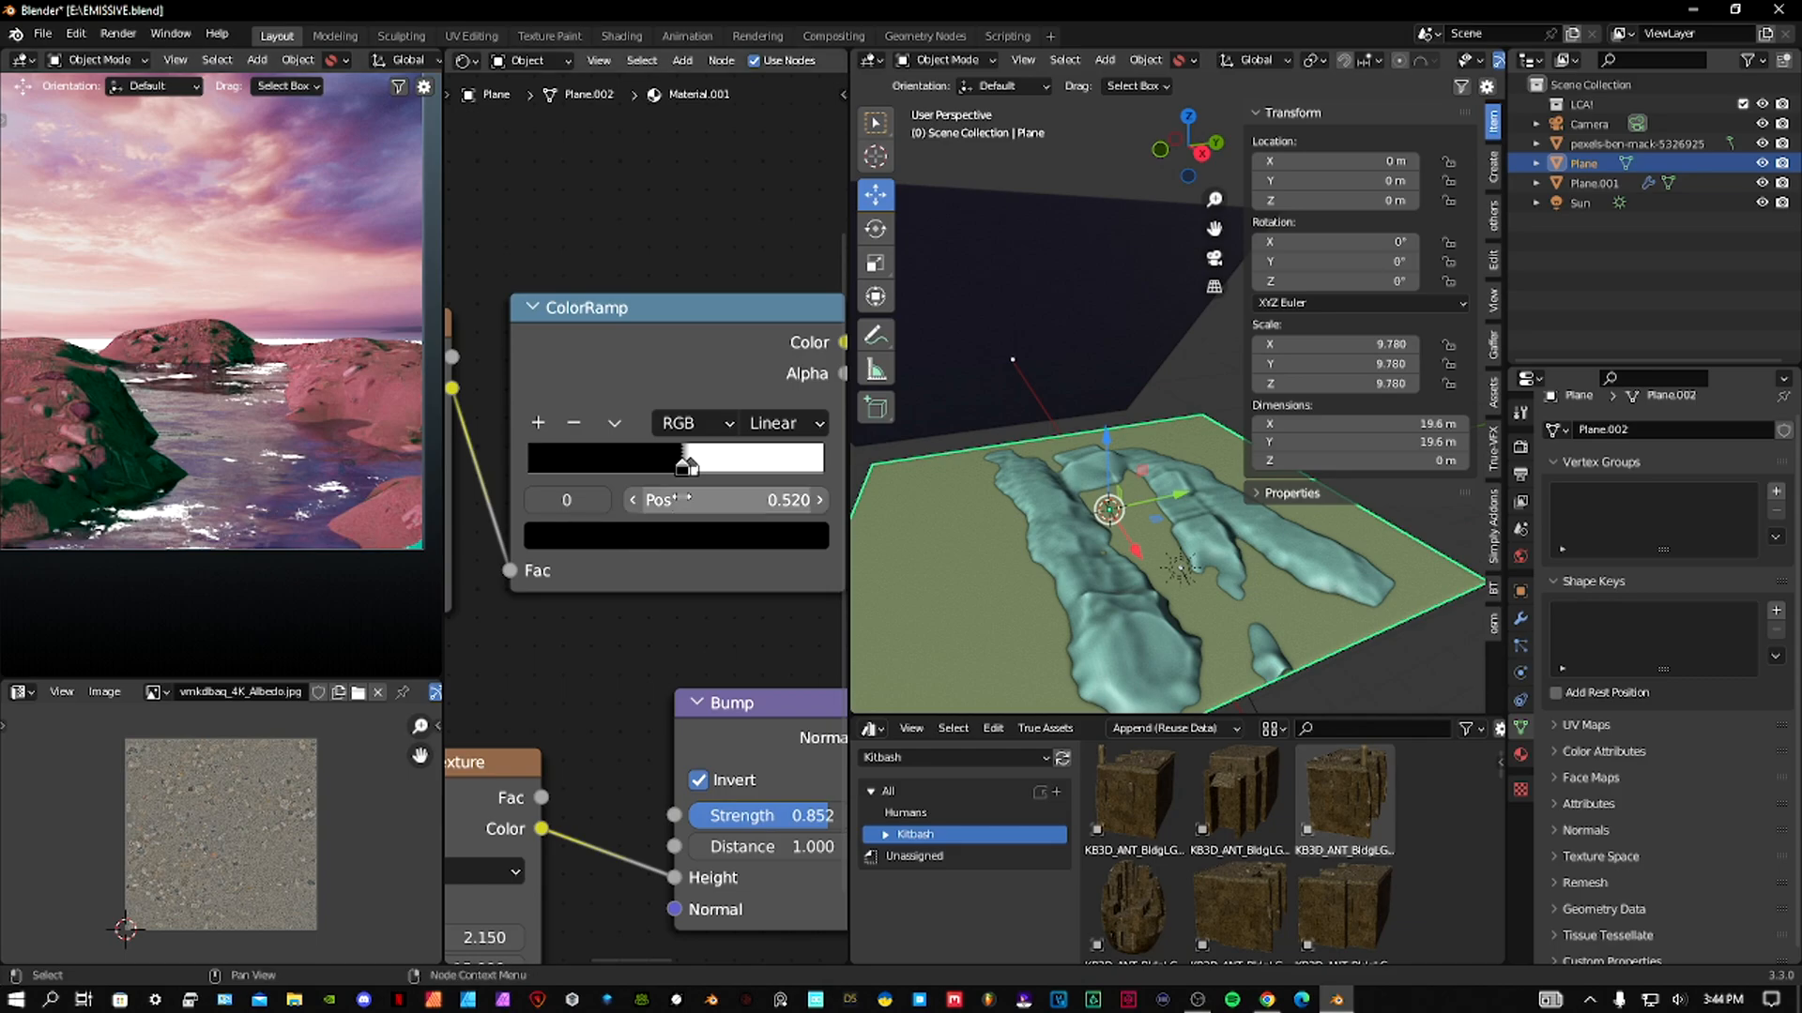
{"action": "middle_click_drag", "start_coordinate": [494, 501], "coordinate": [767, 520]}
{"action": "middle_click_drag", "start_coordinate": [576, 538], "coordinate": [765, 520]}
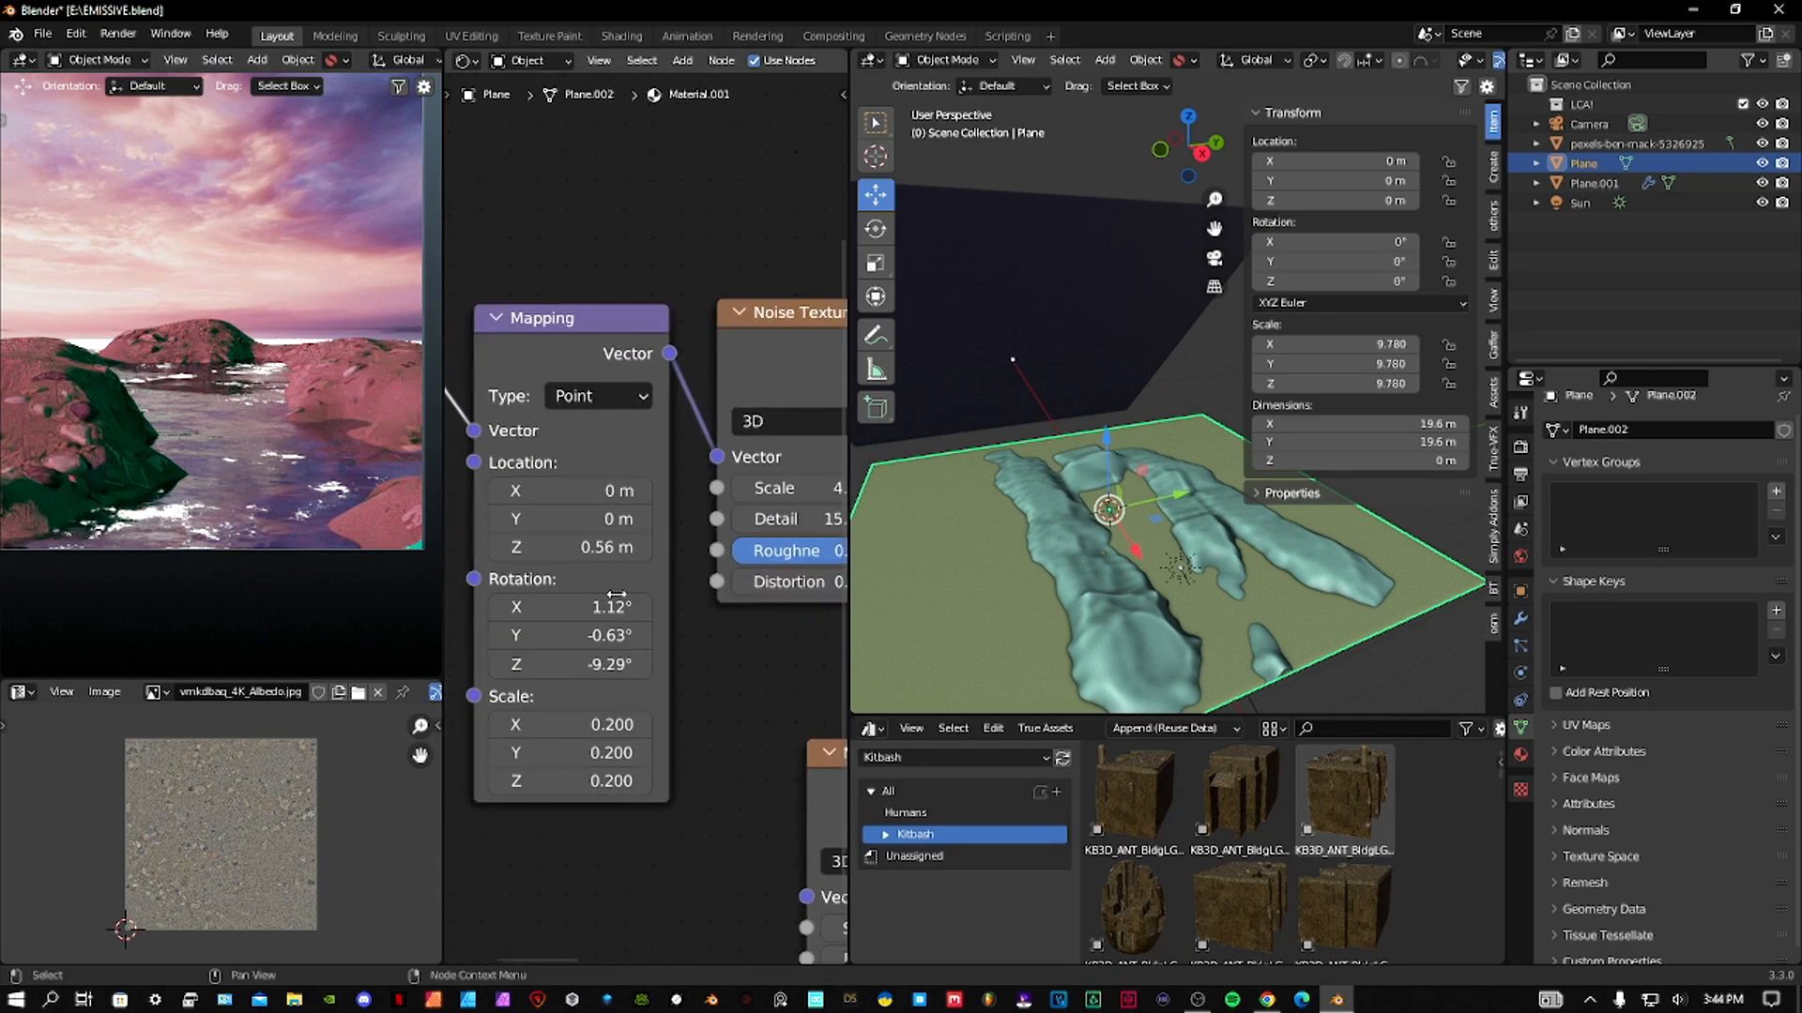
{"action": "scroll", "coordinate": [610, 599], "scroll_direction": "down", "scroll_amount": 1}
{"action": "mouse_move", "coordinate": [591, 619]}
{"action": "left_mouse_down"}
{"action": "mouse_move", "coordinate": [608, 619]}
{"action": "mouse_move", "coordinate": [574, 600]}
{"action": "left_mouse_up"}
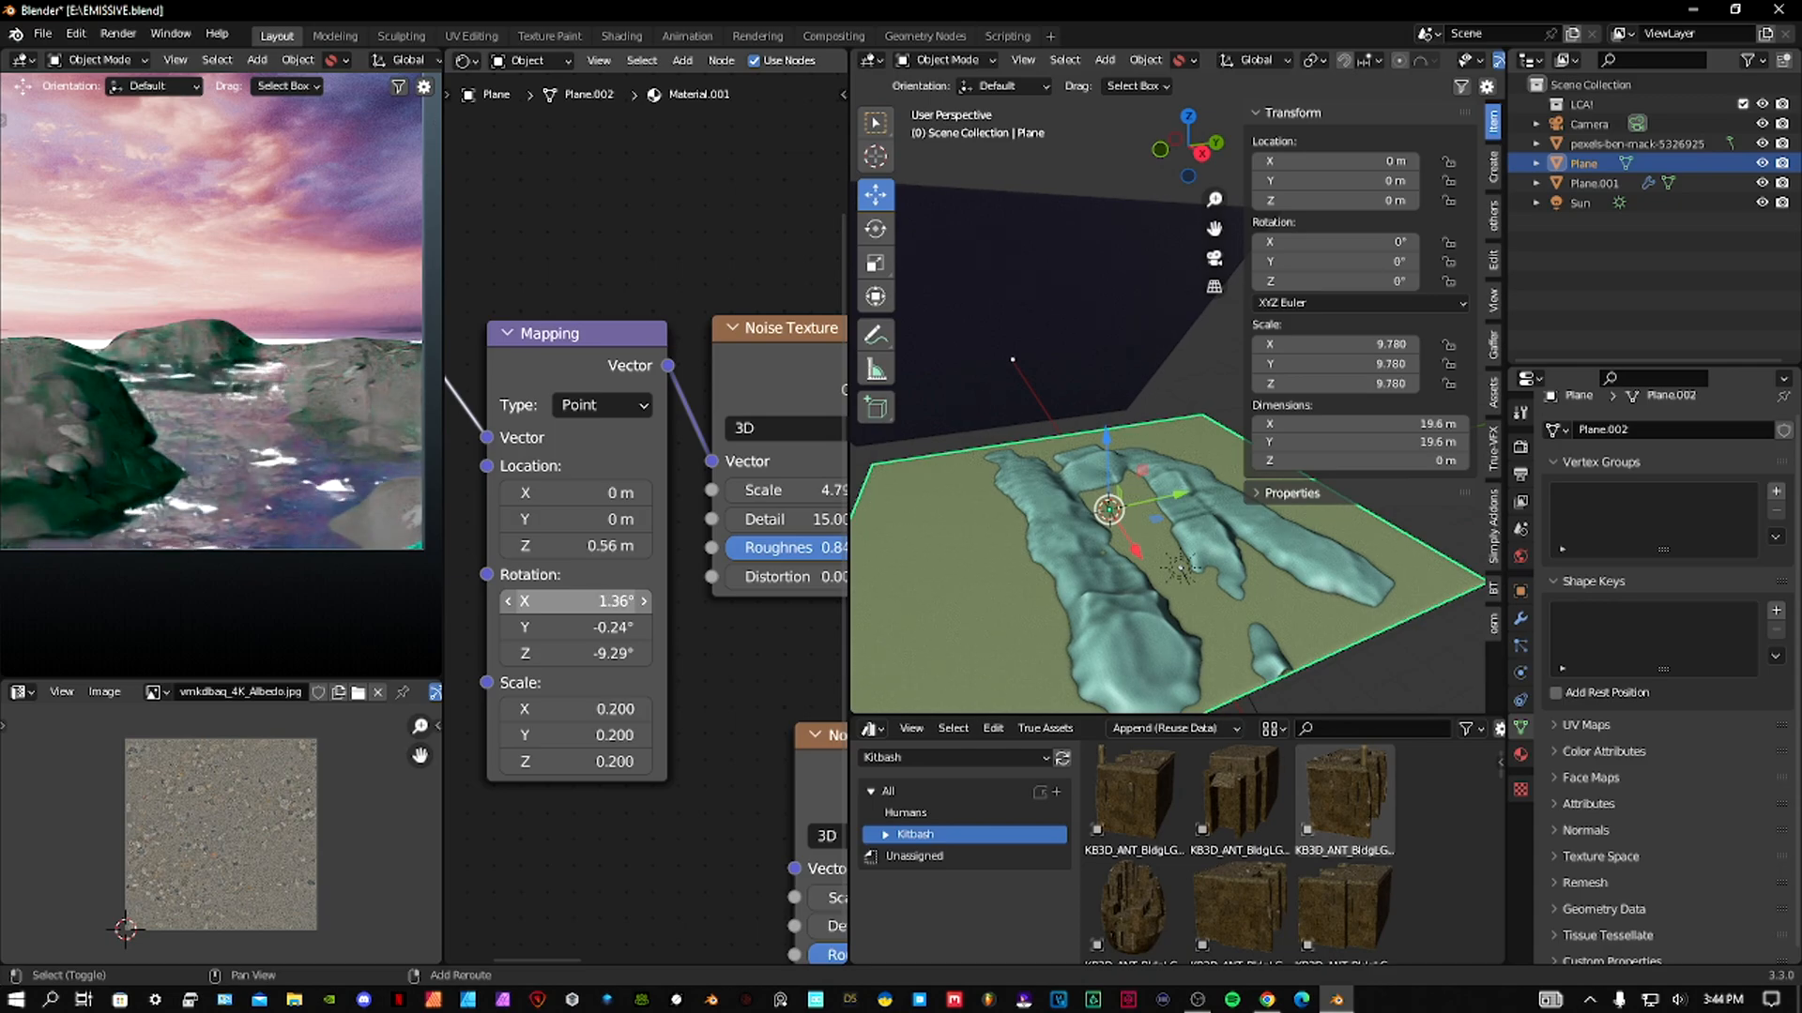
{"action": "left_click_drag", "start_coordinate": [574, 600], "coordinate": [668, 601]}
{"action": "middle_click_drag", "start_coordinate": [658, 653], "coordinate": [438, 529]}
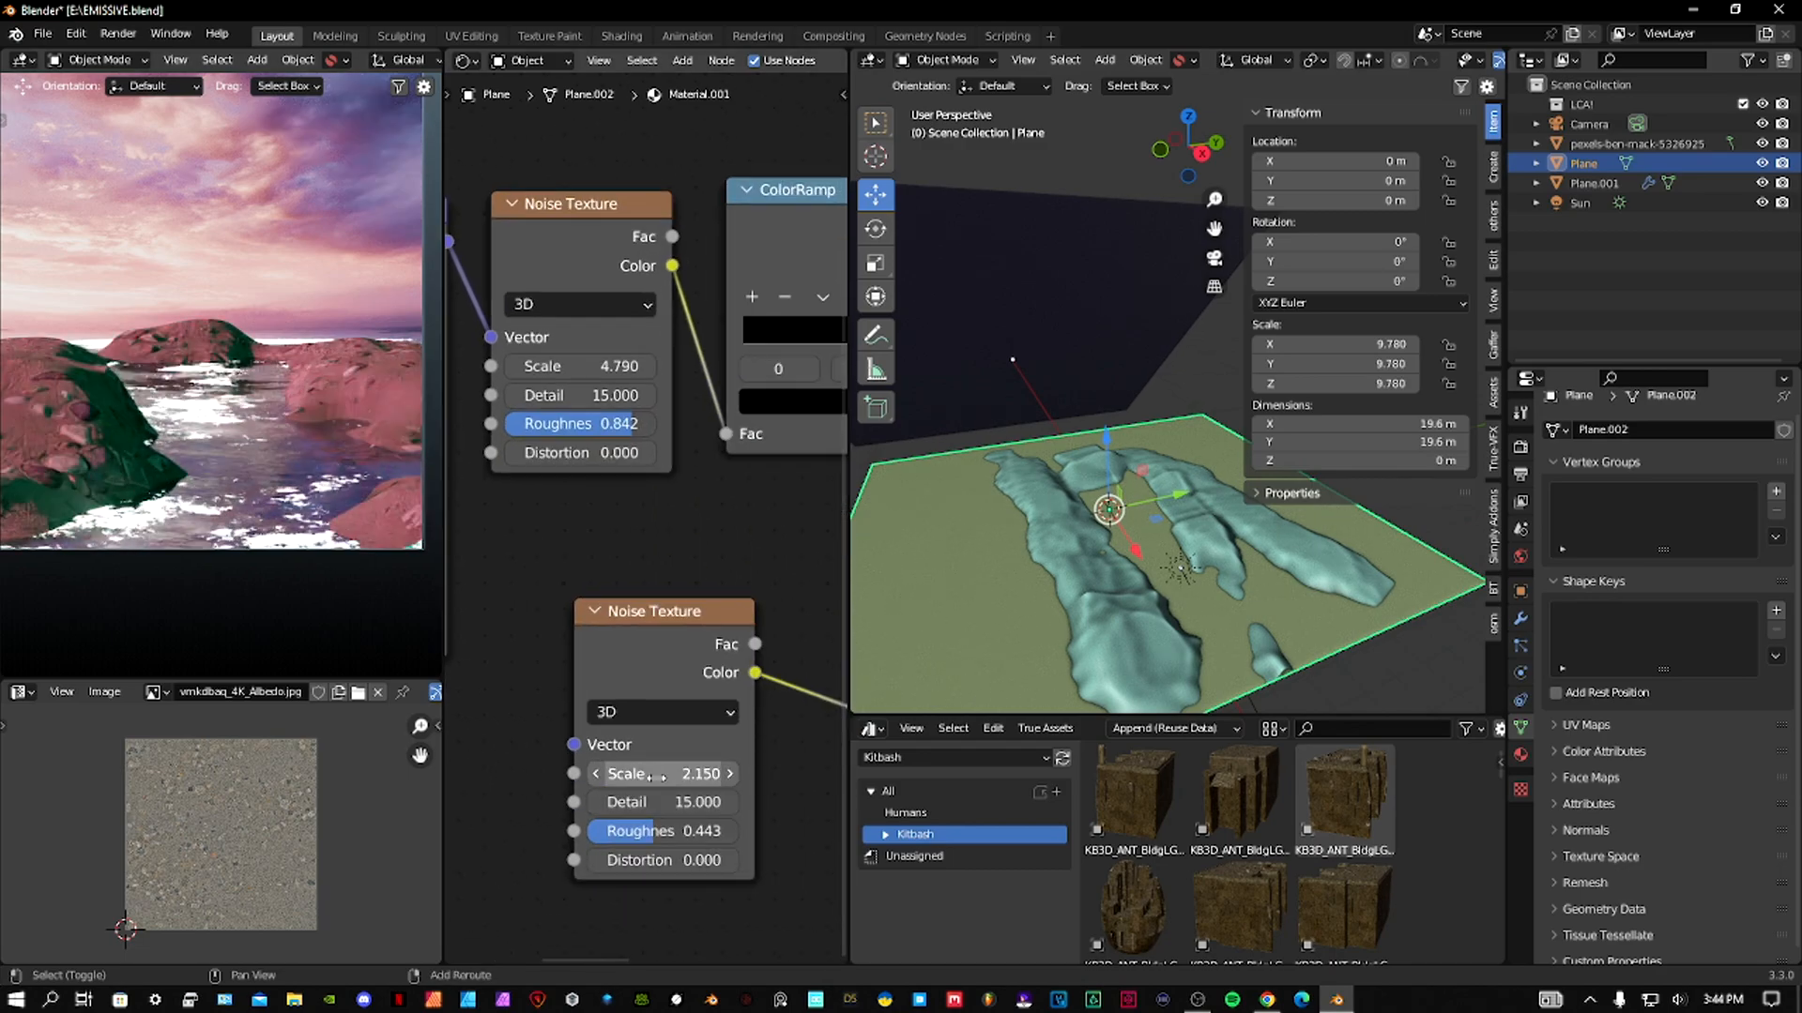
{"action": "left_click_drag", "start_coordinate": [663, 774], "coordinate": [700, 774]}
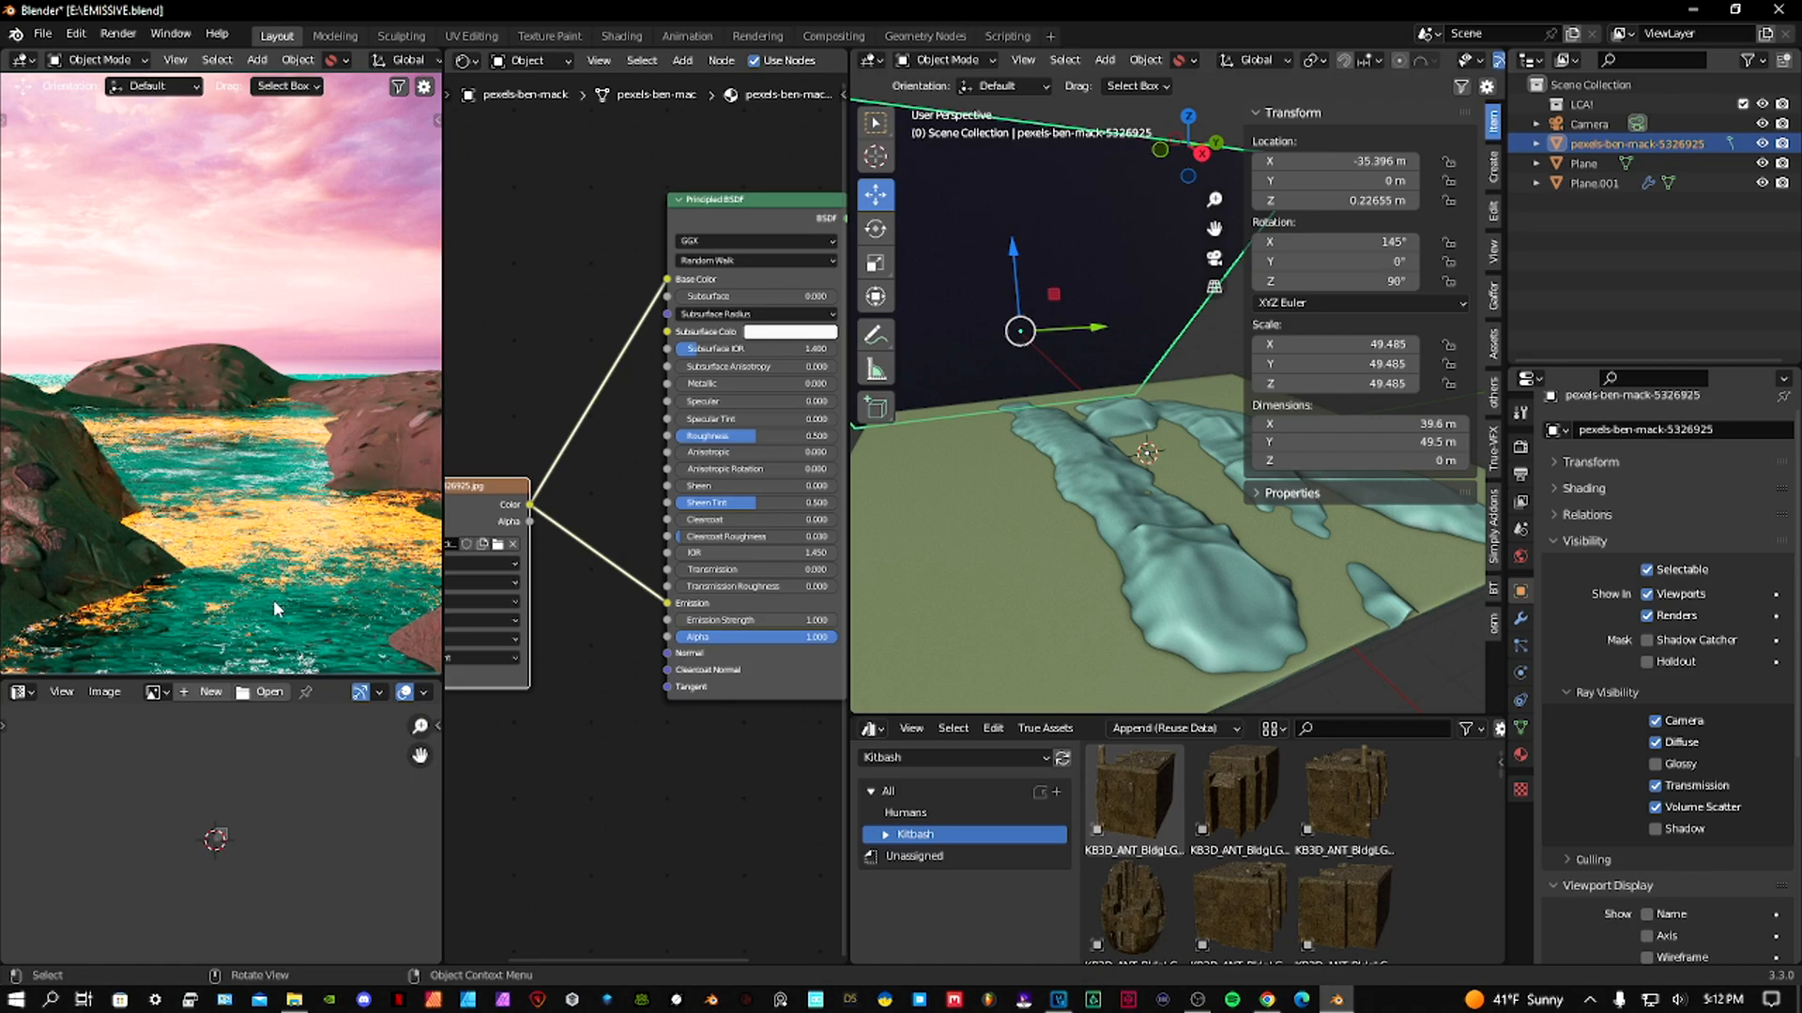
Select the water plane and examine its Principled BSDF settings, color ramps, Mapping nodes and Wave Textures.
{"action": "left_click", "coordinate": [1086, 584]}
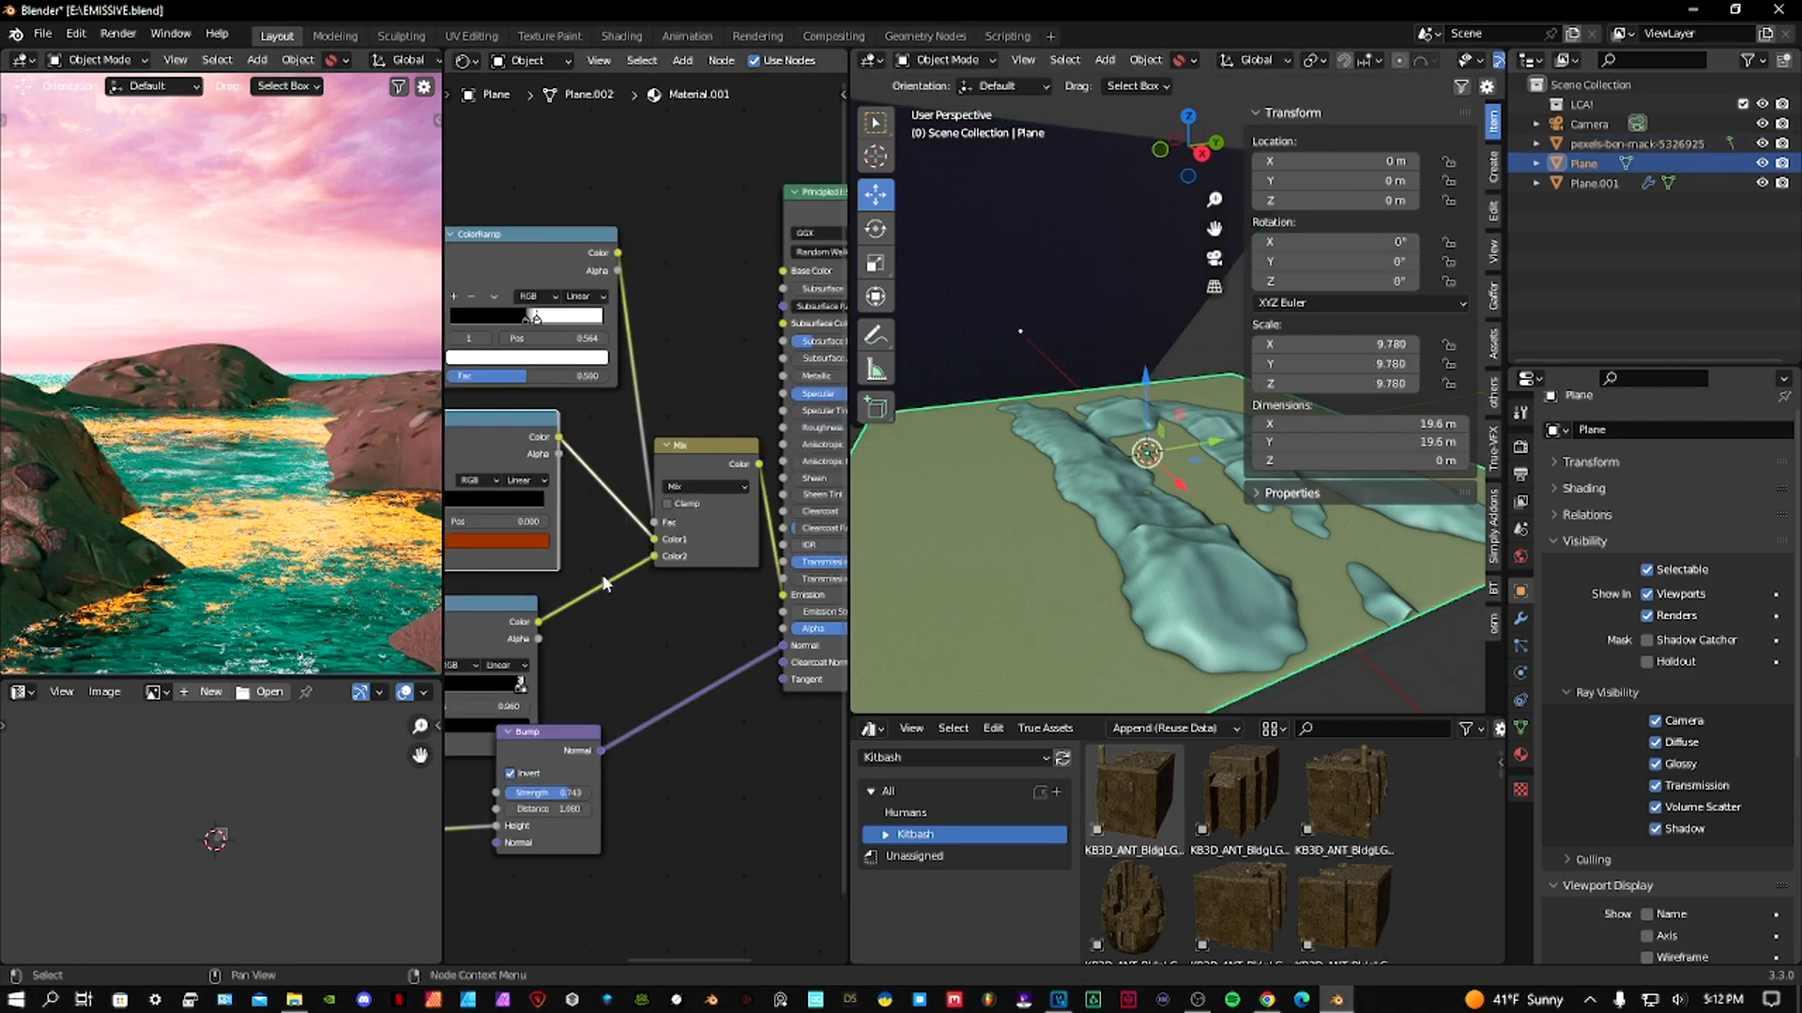
{"action": "scroll", "coordinate": [641, 543], "scroll_direction": "up", "scroll_amount": 4}
{"action": "middle_click_drag", "start_coordinate": [715, 490], "coordinate": [566, 542]}
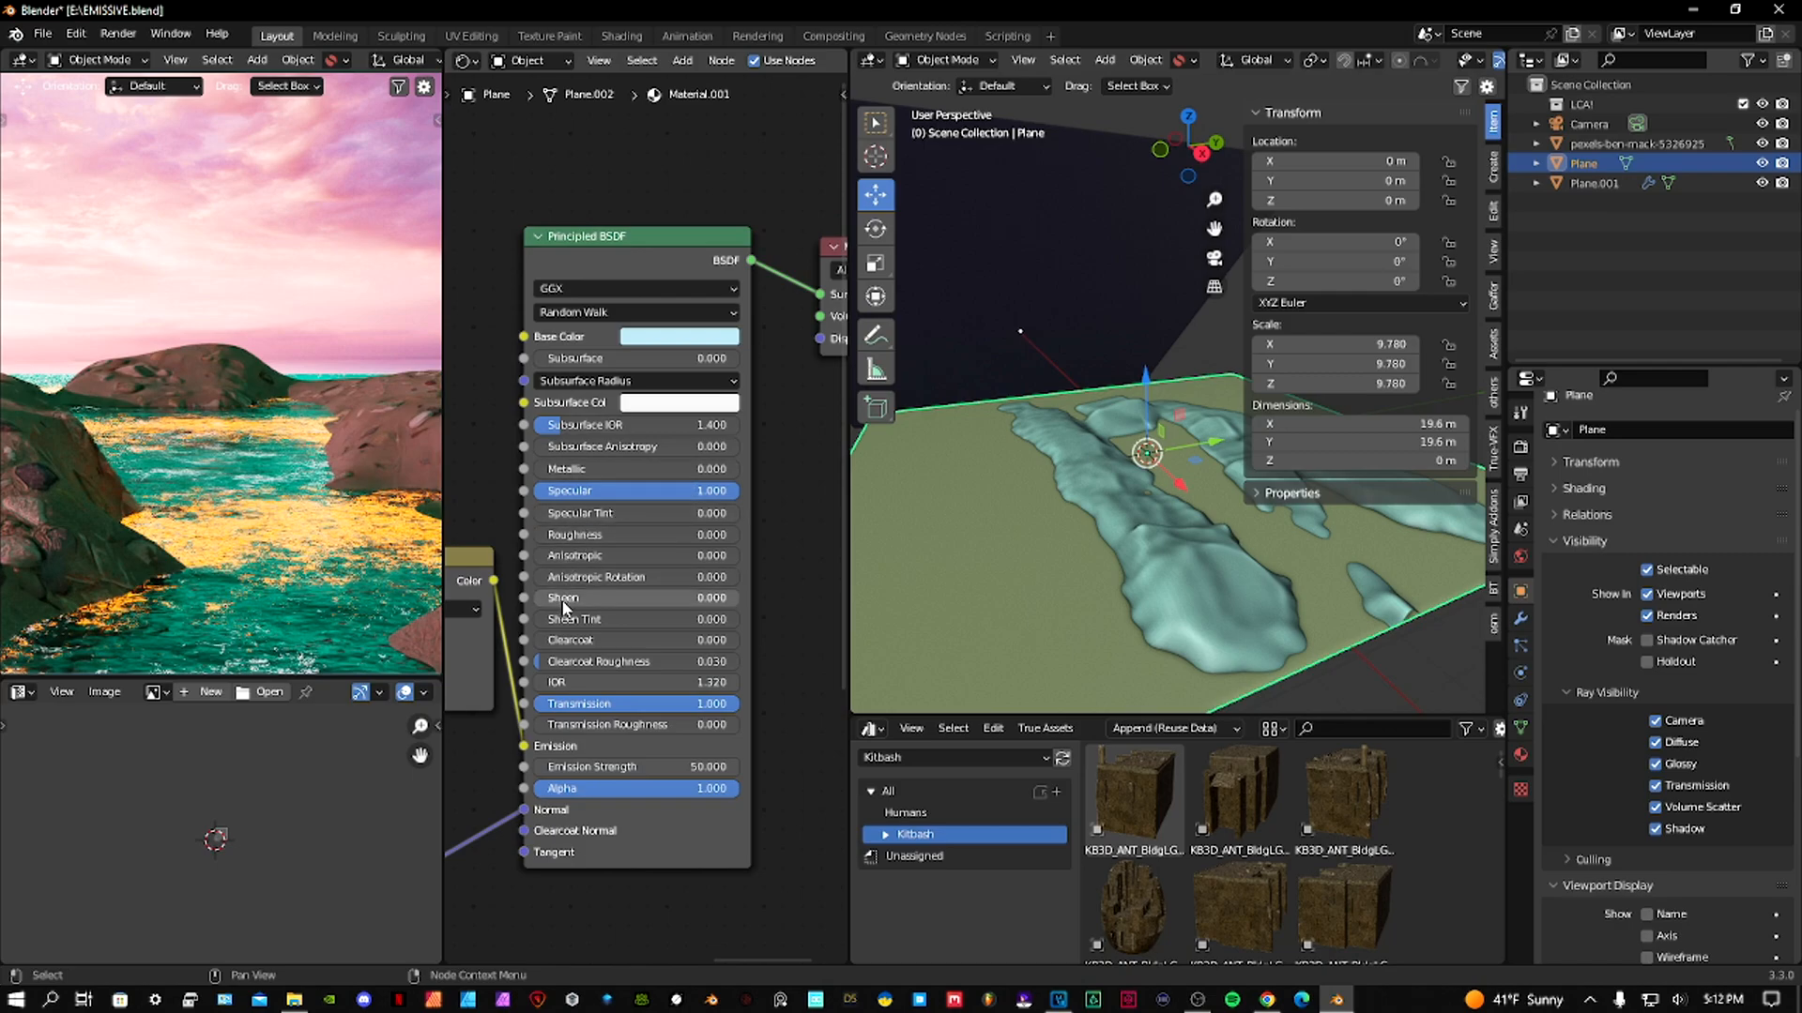
{"action": "scroll", "coordinate": [563, 605], "scroll_direction": "up", "scroll_amount": 1}
{"action": "middle_click_drag", "start_coordinate": [563, 605], "coordinate": [686, 490]}
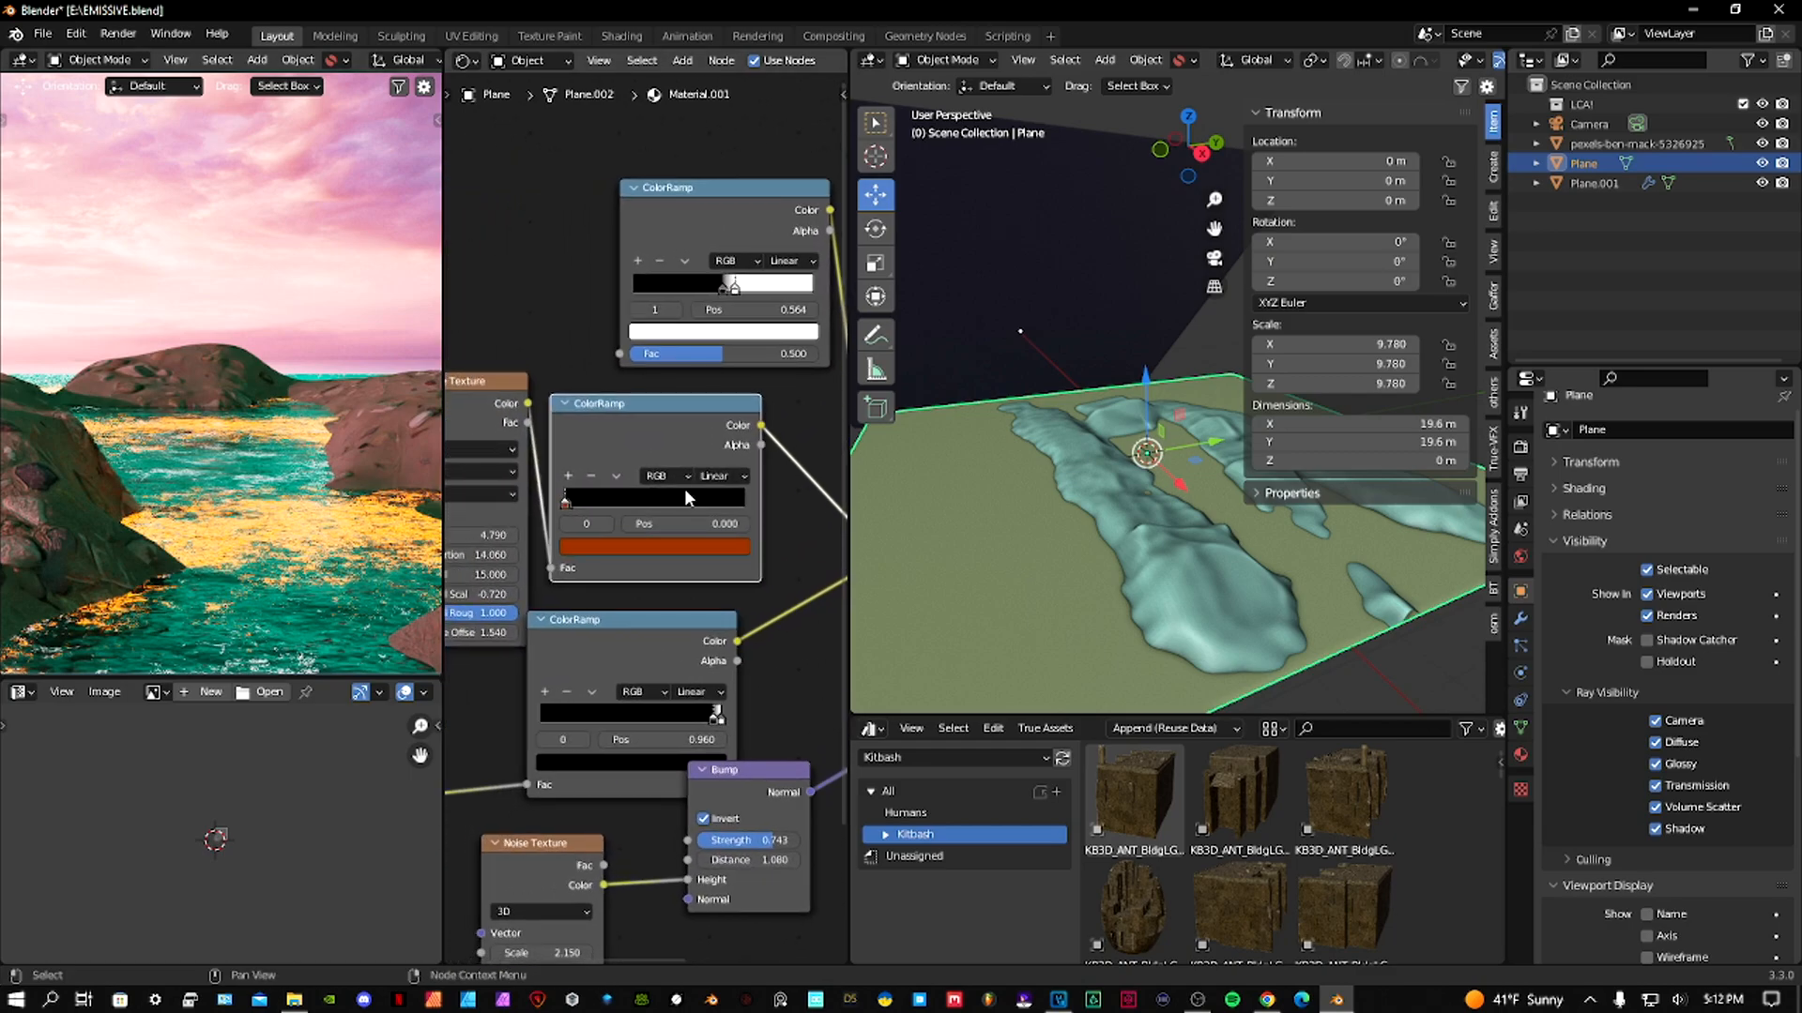
{"action": "middle_click_drag", "start_coordinate": [541, 758], "coordinate": [603, 624]}
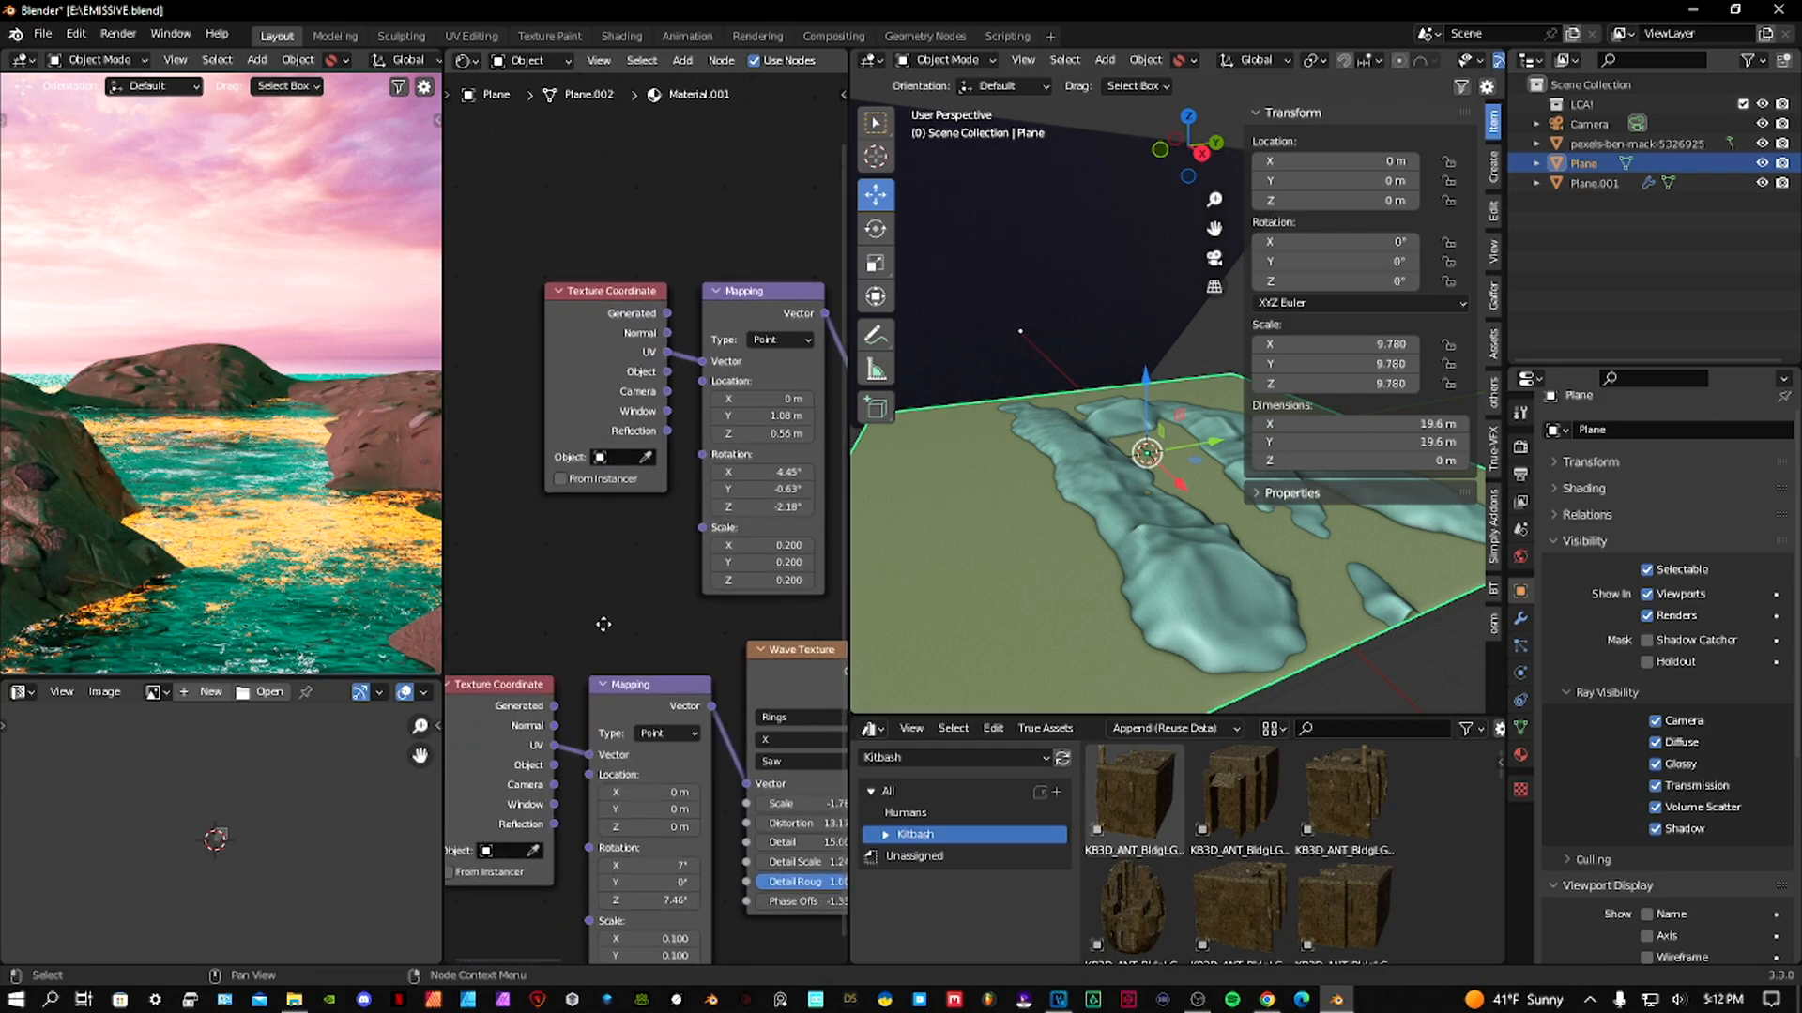
{"action": "scroll", "coordinate": [602, 622], "scroll_direction": "down", "scroll_amount": 2}
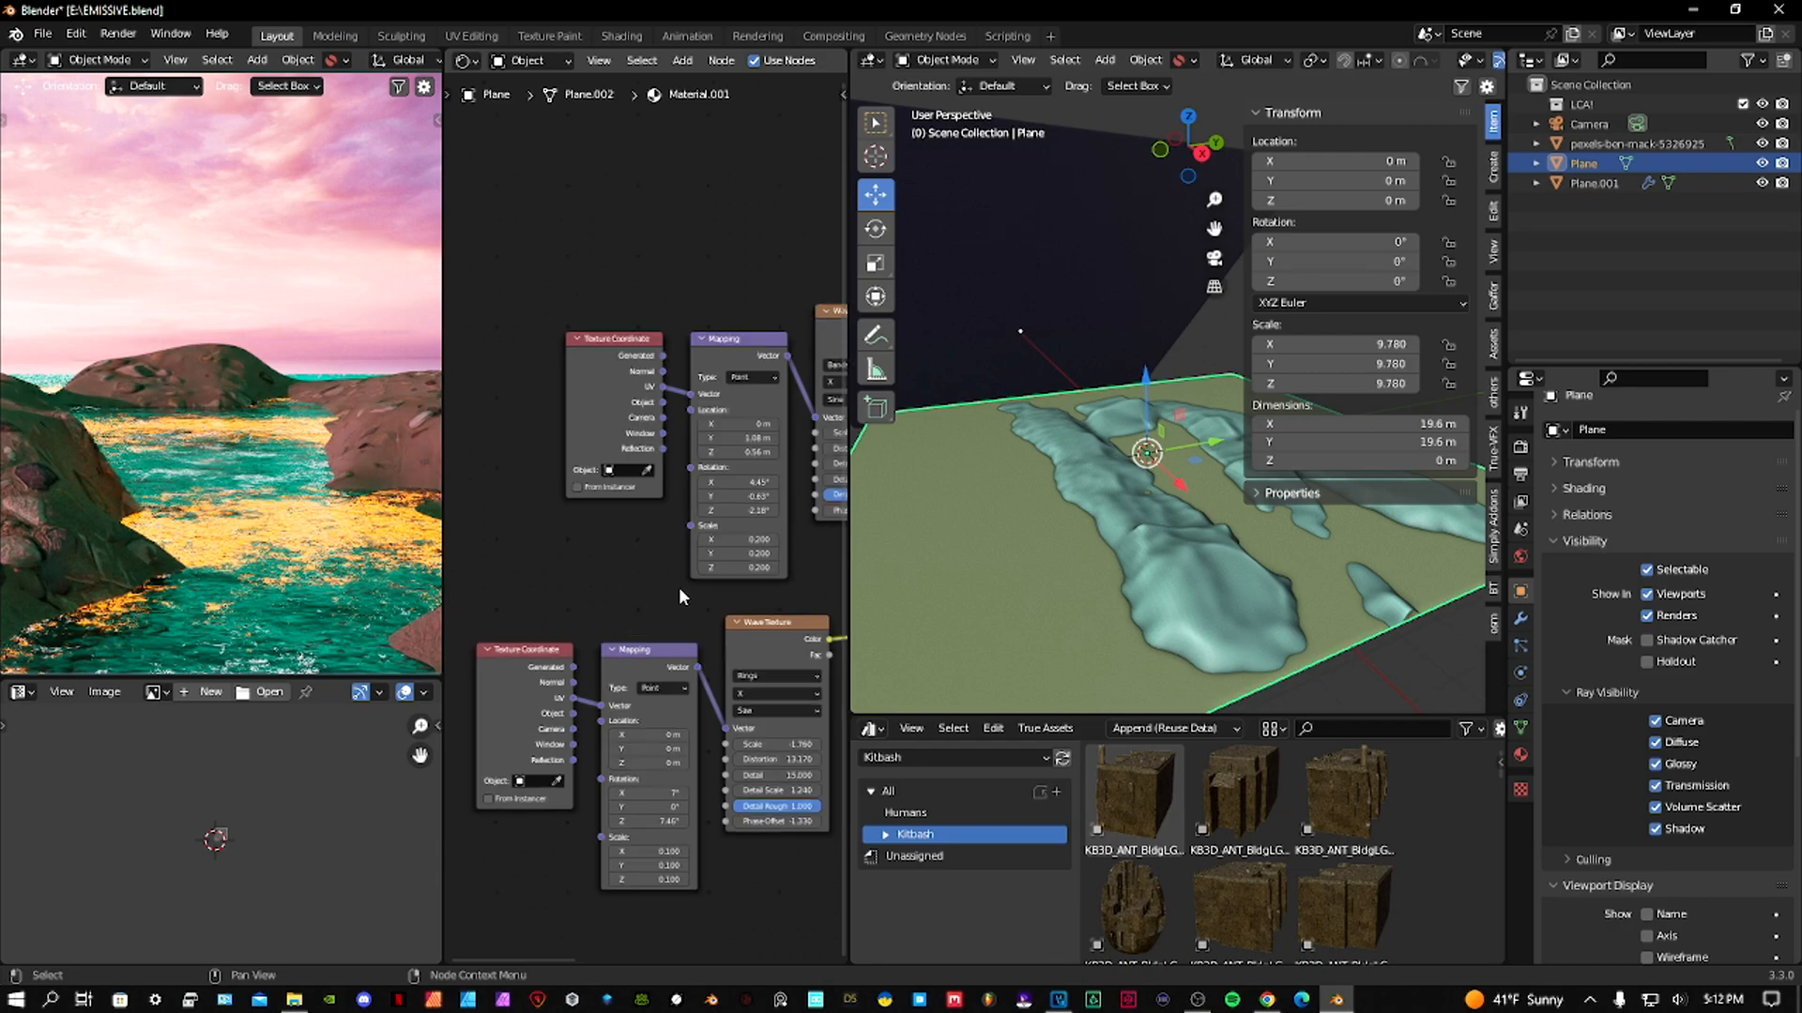
{"action": "middle_click_drag", "start_coordinate": [677, 593], "coordinate": [597, 621]}
{"action": "scroll", "coordinate": [648, 616], "scroll_direction": "down", "scroll_amount": 2}
{"action": "mouse_move", "coordinate": [731, 611]}
{"action": "middle_mouse_down"}
{"action": "mouse_move", "coordinate": [491, 686]}
{"action": "mouse_move", "coordinate": [627, 632]}
{"action": "mouse_move", "coordinate": [609, 635]}
{"action": "mouse_move", "coordinate": [694, 643]}
{"action": "mouse_move", "coordinate": [731, 688]}
{"action": "mouse_move", "coordinate": [700, 604]}
{"action": "mouse_move", "coordinate": [746, 596]}
{"action": "middle_mouse_up"}
{"action": "scroll", "coordinate": [642, 628], "scroll_direction": "up", "scroll_amount": 4}
{"action": "scroll", "coordinate": [654, 627], "scroll_direction": "up", "scroll_amount": 3}
{"action": "scroll", "coordinate": [702, 638], "scroll_direction": "up", "scroll_amount": 3}
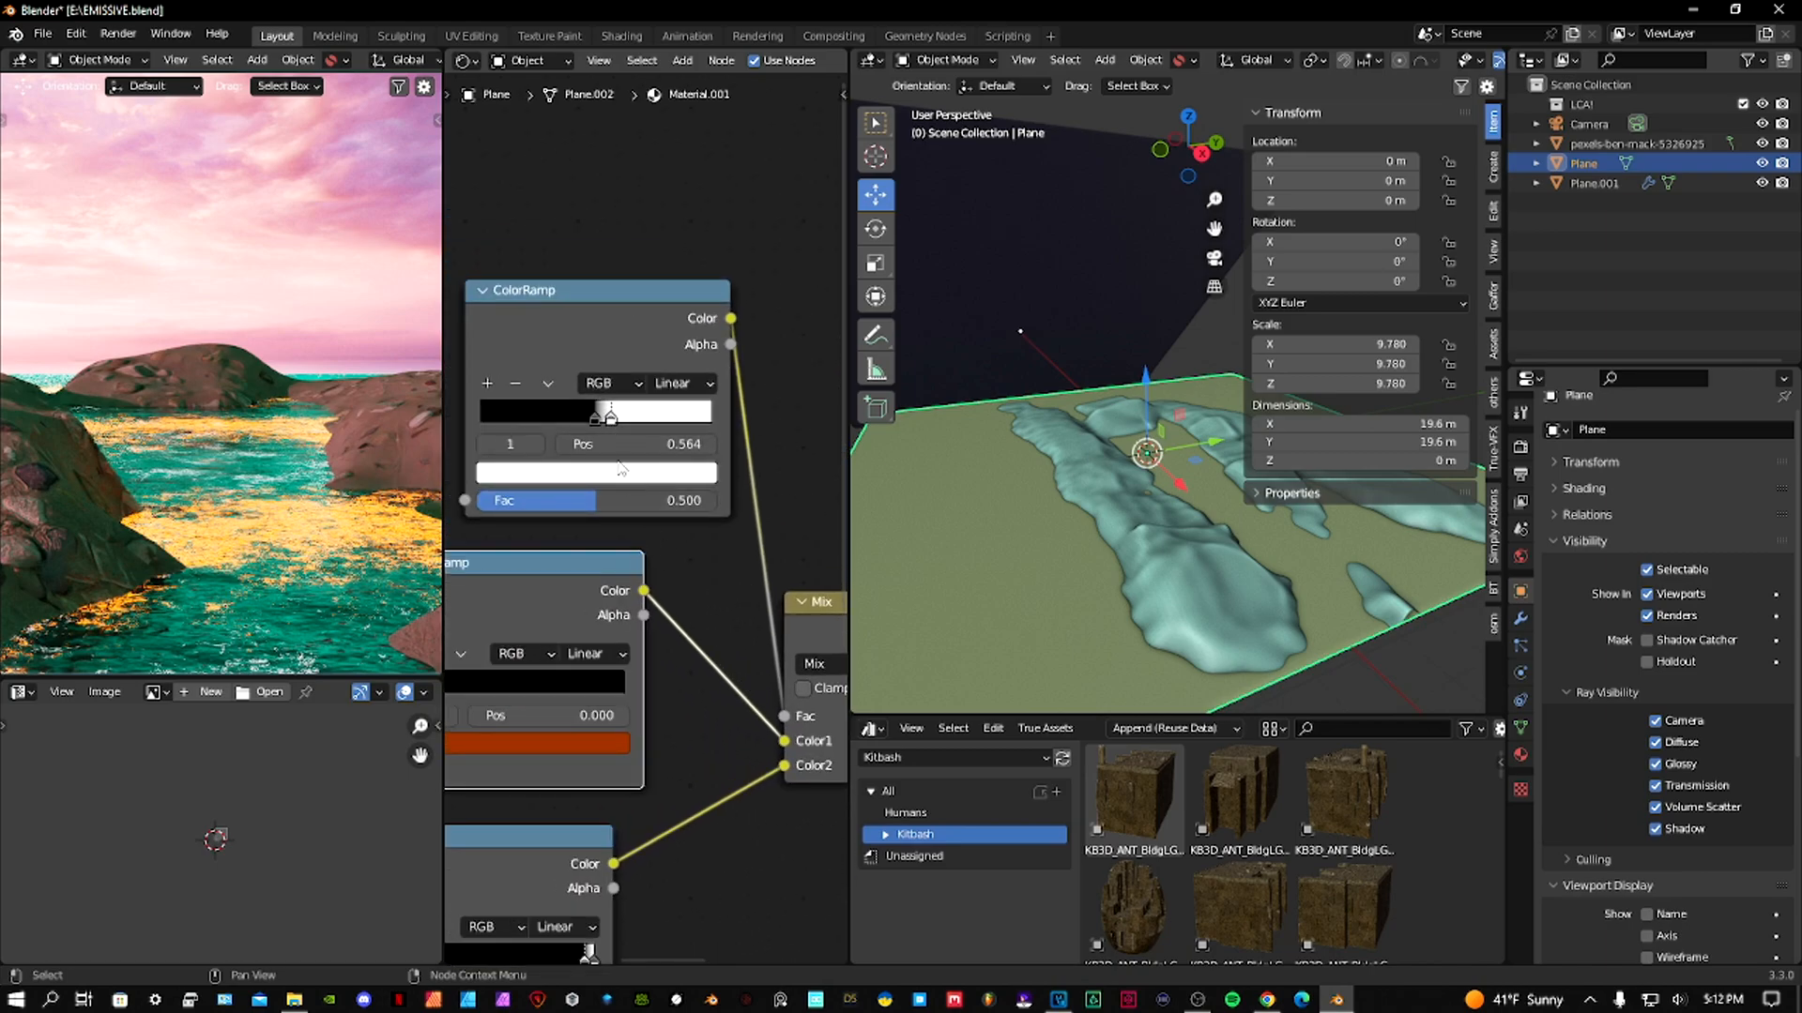
Move the white stop of the color ramp controlling the Mix factor to position 0.551.
{"action": "mouse_move", "coordinate": [614, 422]}
{"action": "left_mouse_down"}
{"action": "mouse_move", "coordinate": [692, 422]}
{"action": "mouse_move", "coordinate": [595, 421]}
{"action": "mouse_move", "coordinate": [611, 419]}
{"action": "left_mouse_up"}
{"action": "middle_click_drag", "start_coordinate": [675, 640], "coordinate": [754, 626]}
{"action": "scroll", "coordinate": [617, 541], "scroll_direction": "down", "scroll_amount": 1}
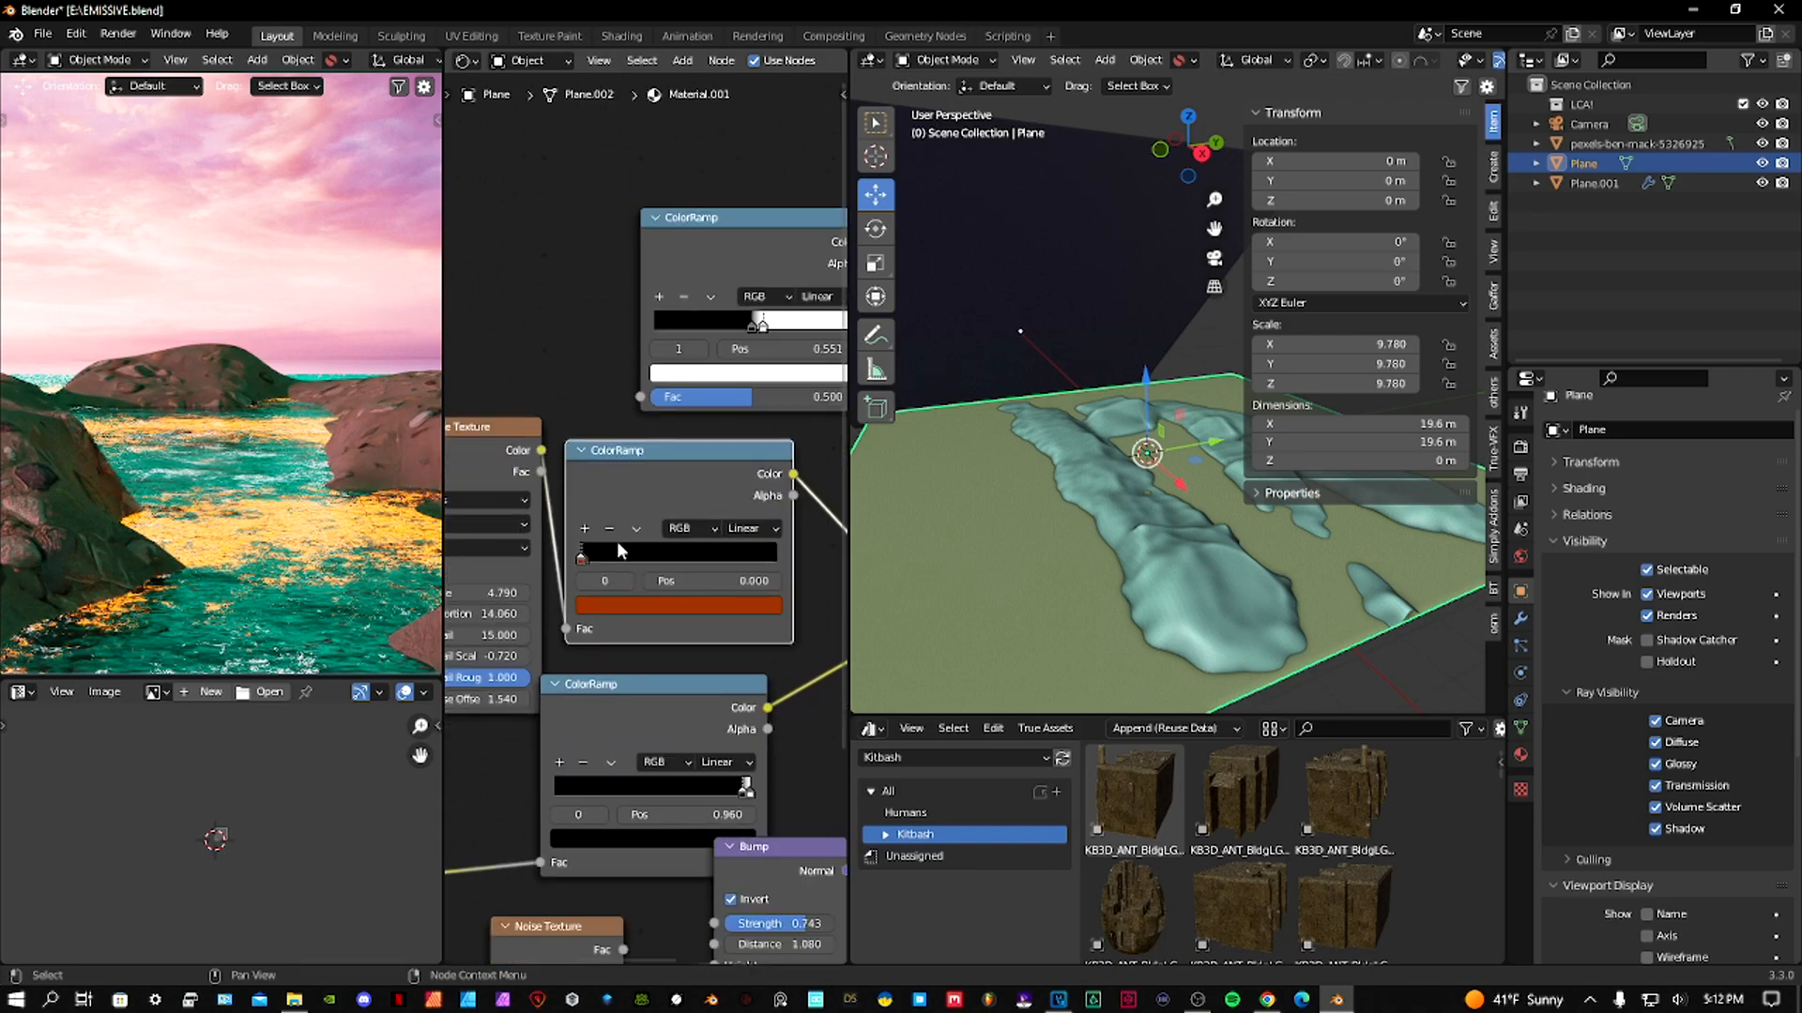
Examine the water material's color ramps, Bump node, Wave Textures and the Mapping nodes that feed them.
{"action": "middle_click_drag", "start_coordinate": [617, 541], "coordinate": [678, 557]}
{"action": "middle_click_drag", "start_coordinate": [531, 499], "coordinate": [485, 502]}
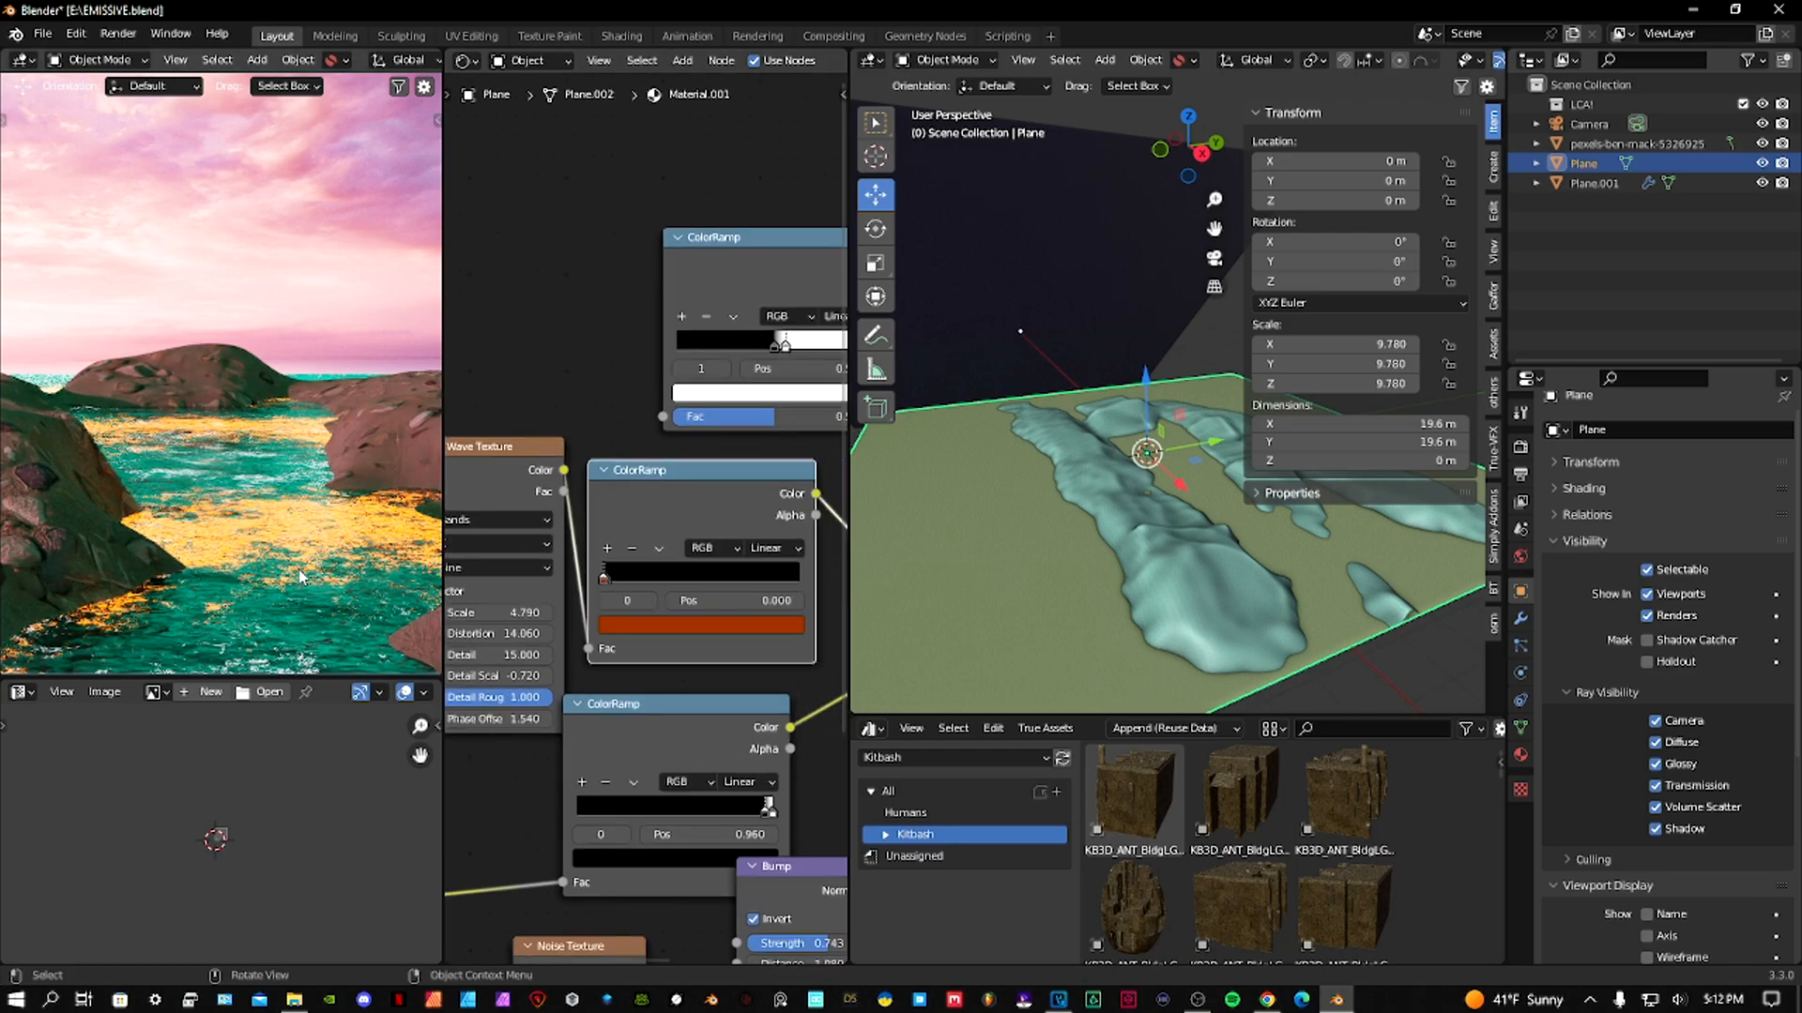
{"action": "middle_click_drag", "start_coordinate": [691, 597], "coordinate": [593, 468]}
{"action": "middle_click_drag", "start_coordinate": [750, 584], "coordinate": [648, 655]}
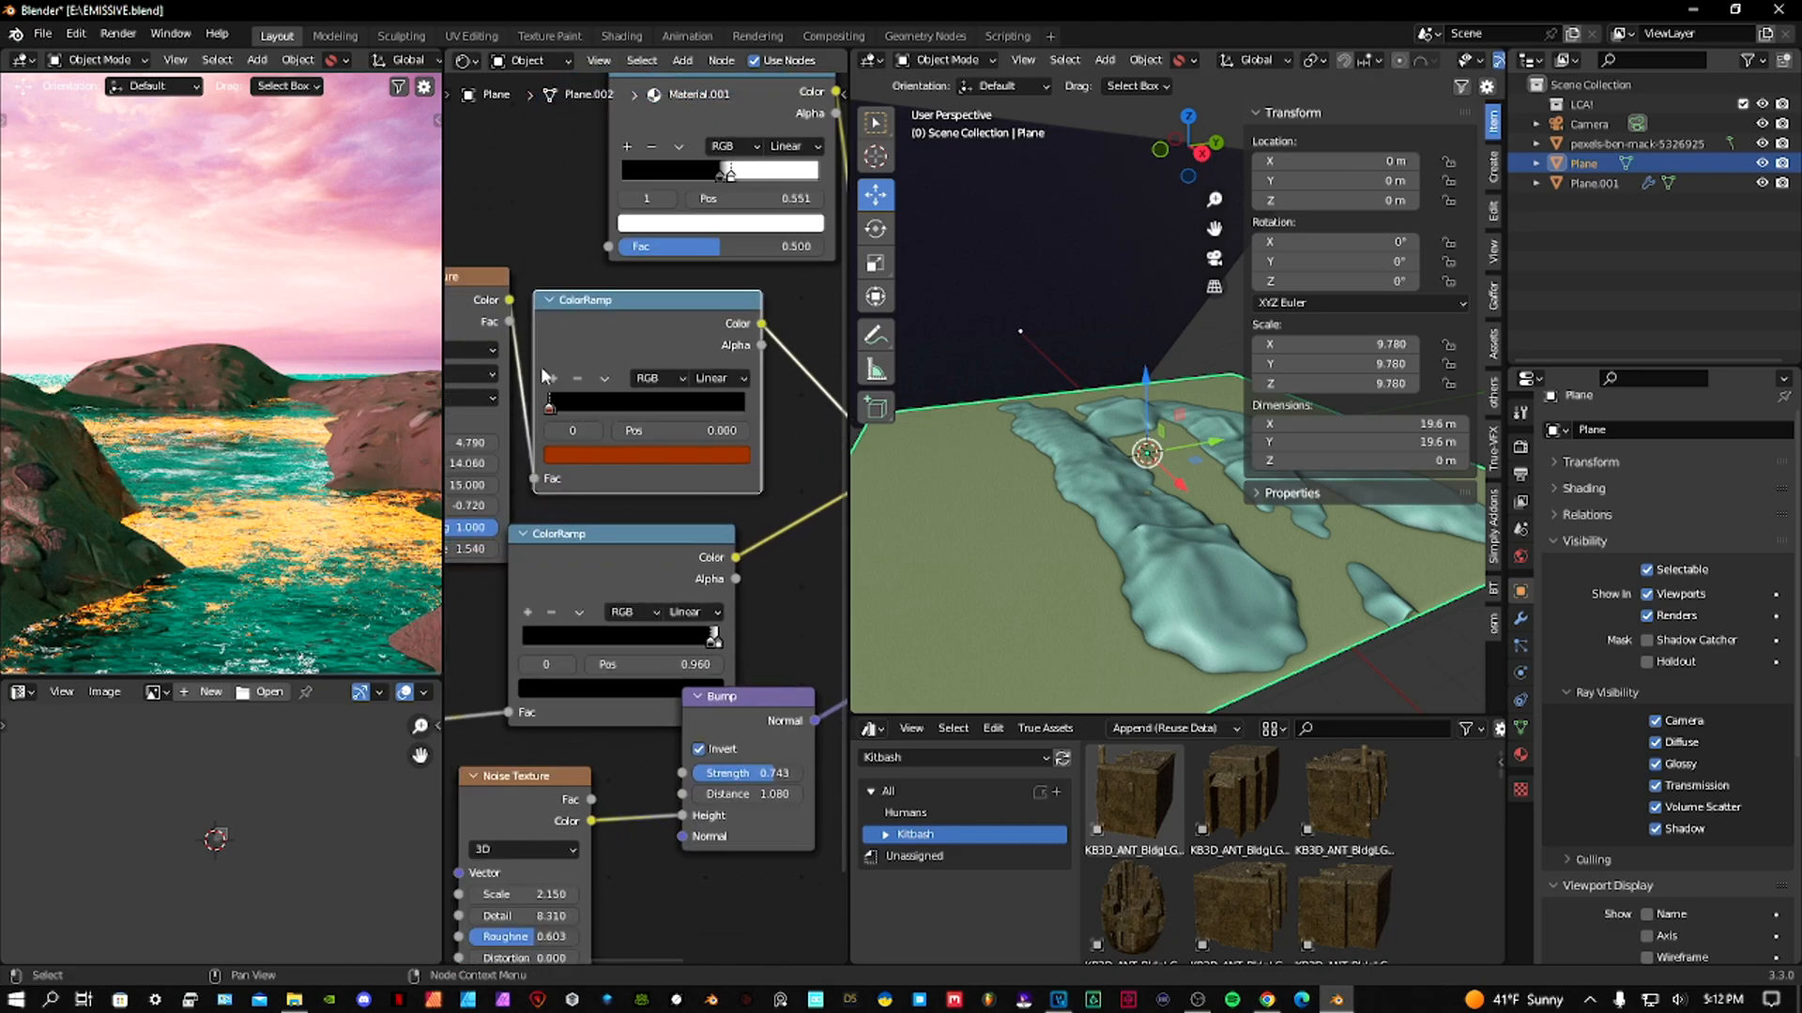
{"action": "middle_click_drag", "start_coordinate": [517, 380], "coordinate": [610, 402]}
{"action": "middle_click_drag", "start_coordinate": [536, 745], "coordinate": [672, 677]}
{"action": "middle_click_drag", "start_coordinate": [579, 710], "coordinate": [844, 677]}
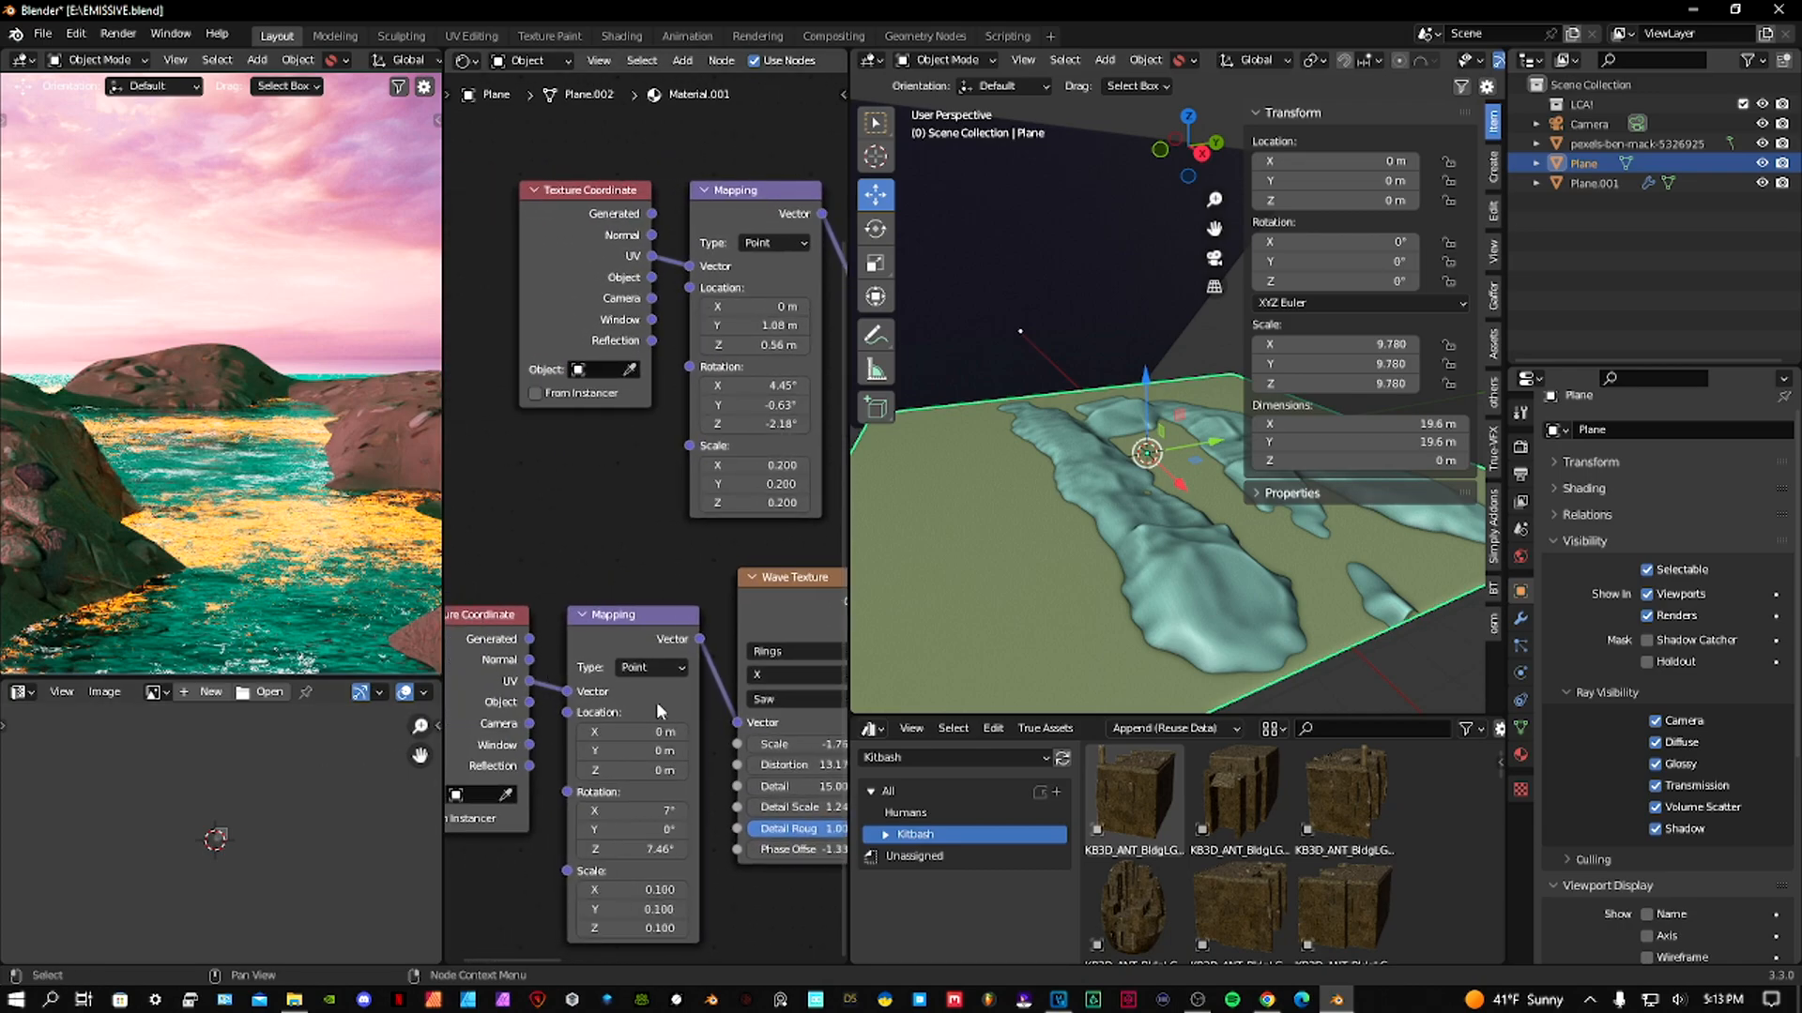
{"action": "middle_click_drag", "start_coordinate": [686, 805], "coordinate": [658, 733]}
Set the Detail of the Noise Texture feeding the Bump node to 9.410 while checking the water ripples up close.
{"action": "scroll", "coordinate": [657, 733], "scroll_direction": "up", "scroll_amount": 3}
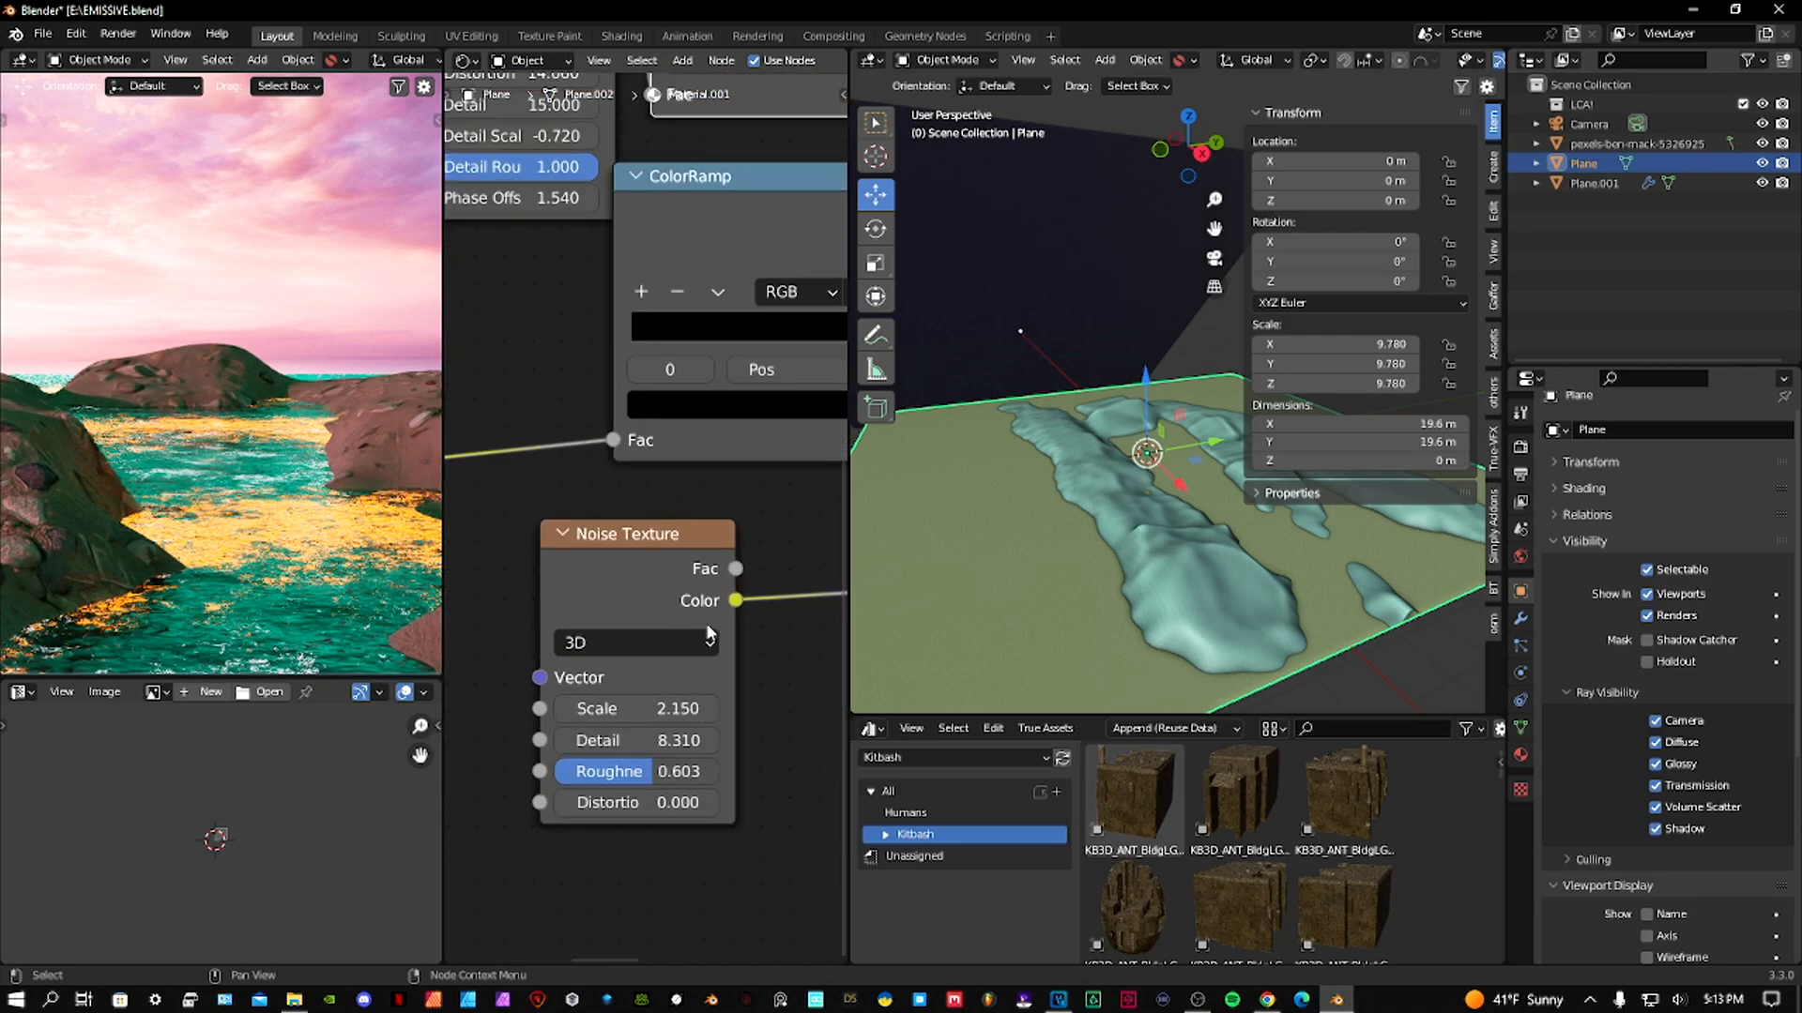
{"action": "middle_click_drag", "start_coordinate": [709, 634], "coordinate": [645, 604]}
{"action": "middle_click_drag", "start_coordinate": [775, 541], "coordinate": [592, 579]}
{"action": "middle_click_drag", "start_coordinate": [567, 693], "coordinate": [687, 528]}
{"action": "scroll", "coordinate": [306, 634], "scroll_direction": "up", "scroll_amount": 6}
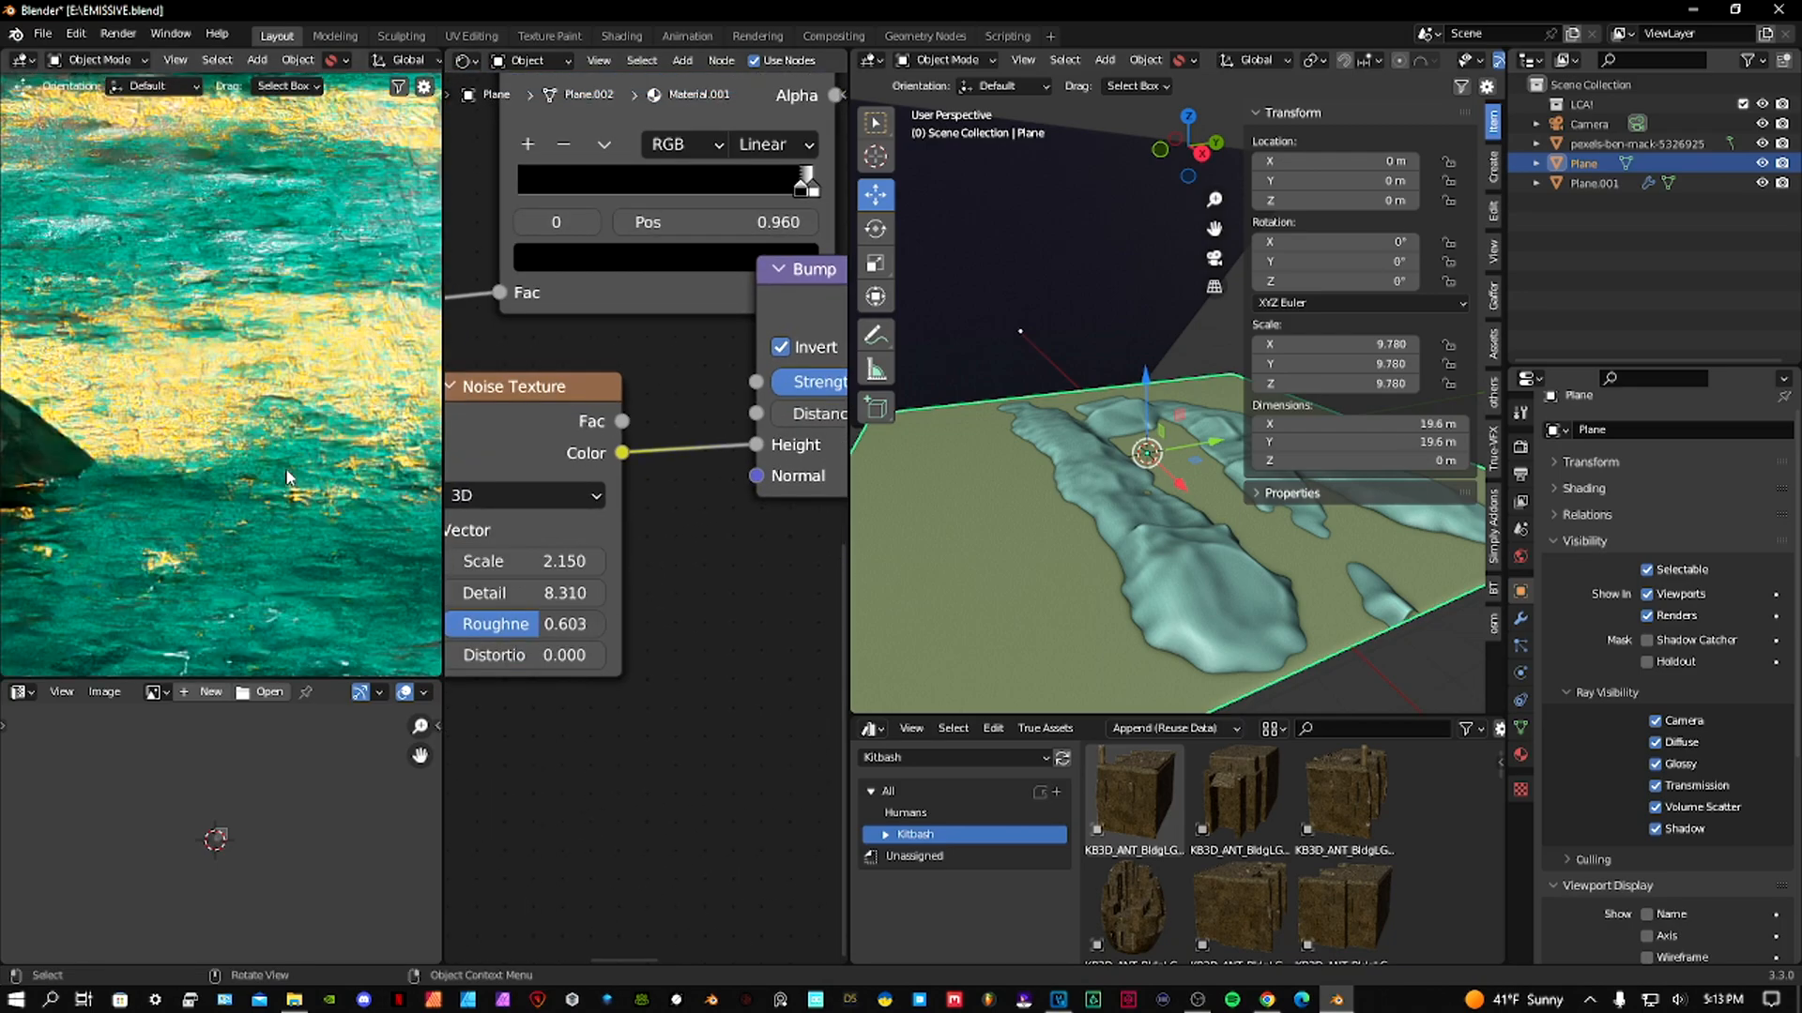
{"action": "mouse_move", "coordinate": [526, 593]}
{"action": "left_mouse_down"}
{"action": "mouse_move", "coordinate": [600, 593]}
{"action": "mouse_move", "coordinate": [494, 593]}
{"action": "mouse_move", "coordinate": [536, 593]}
{"action": "left_mouse_up"}
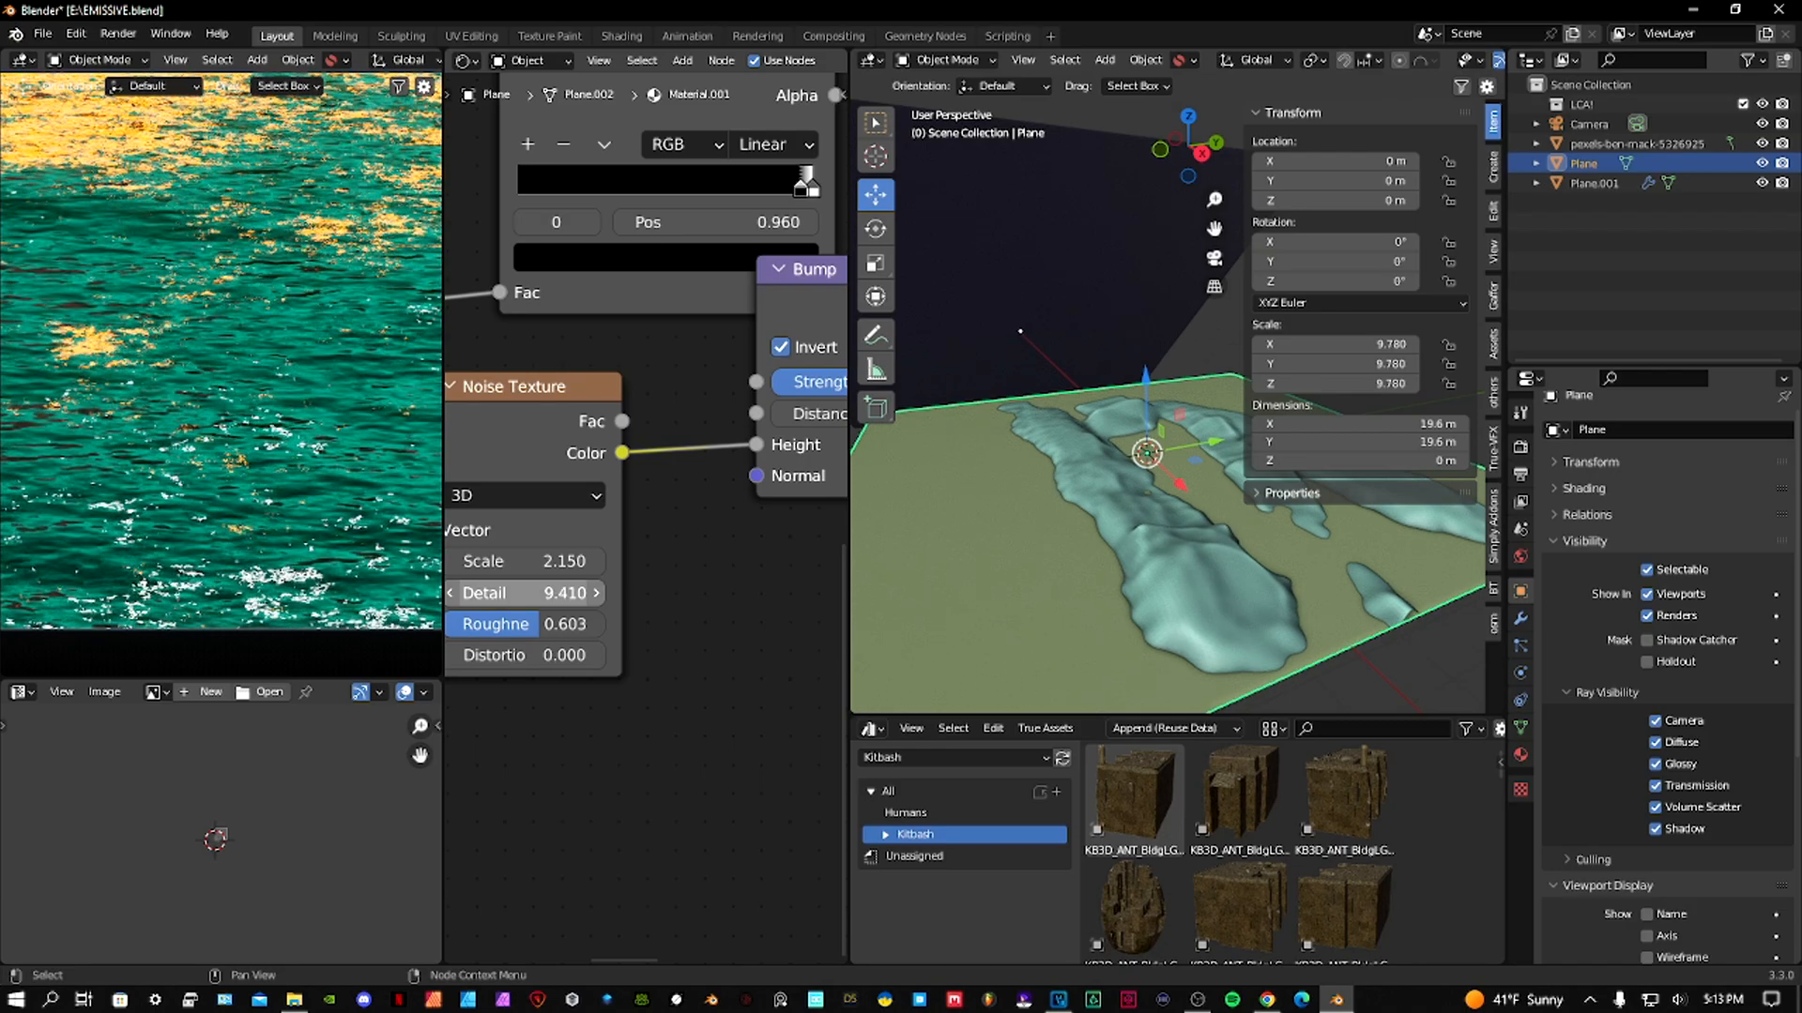
Lower the water's Bump node Strength to 0.423 and check the ripples across the whole rendered scene.
{"action": "middle_click_drag", "start_coordinate": [835, 413], "coordinate": [699, 534]}
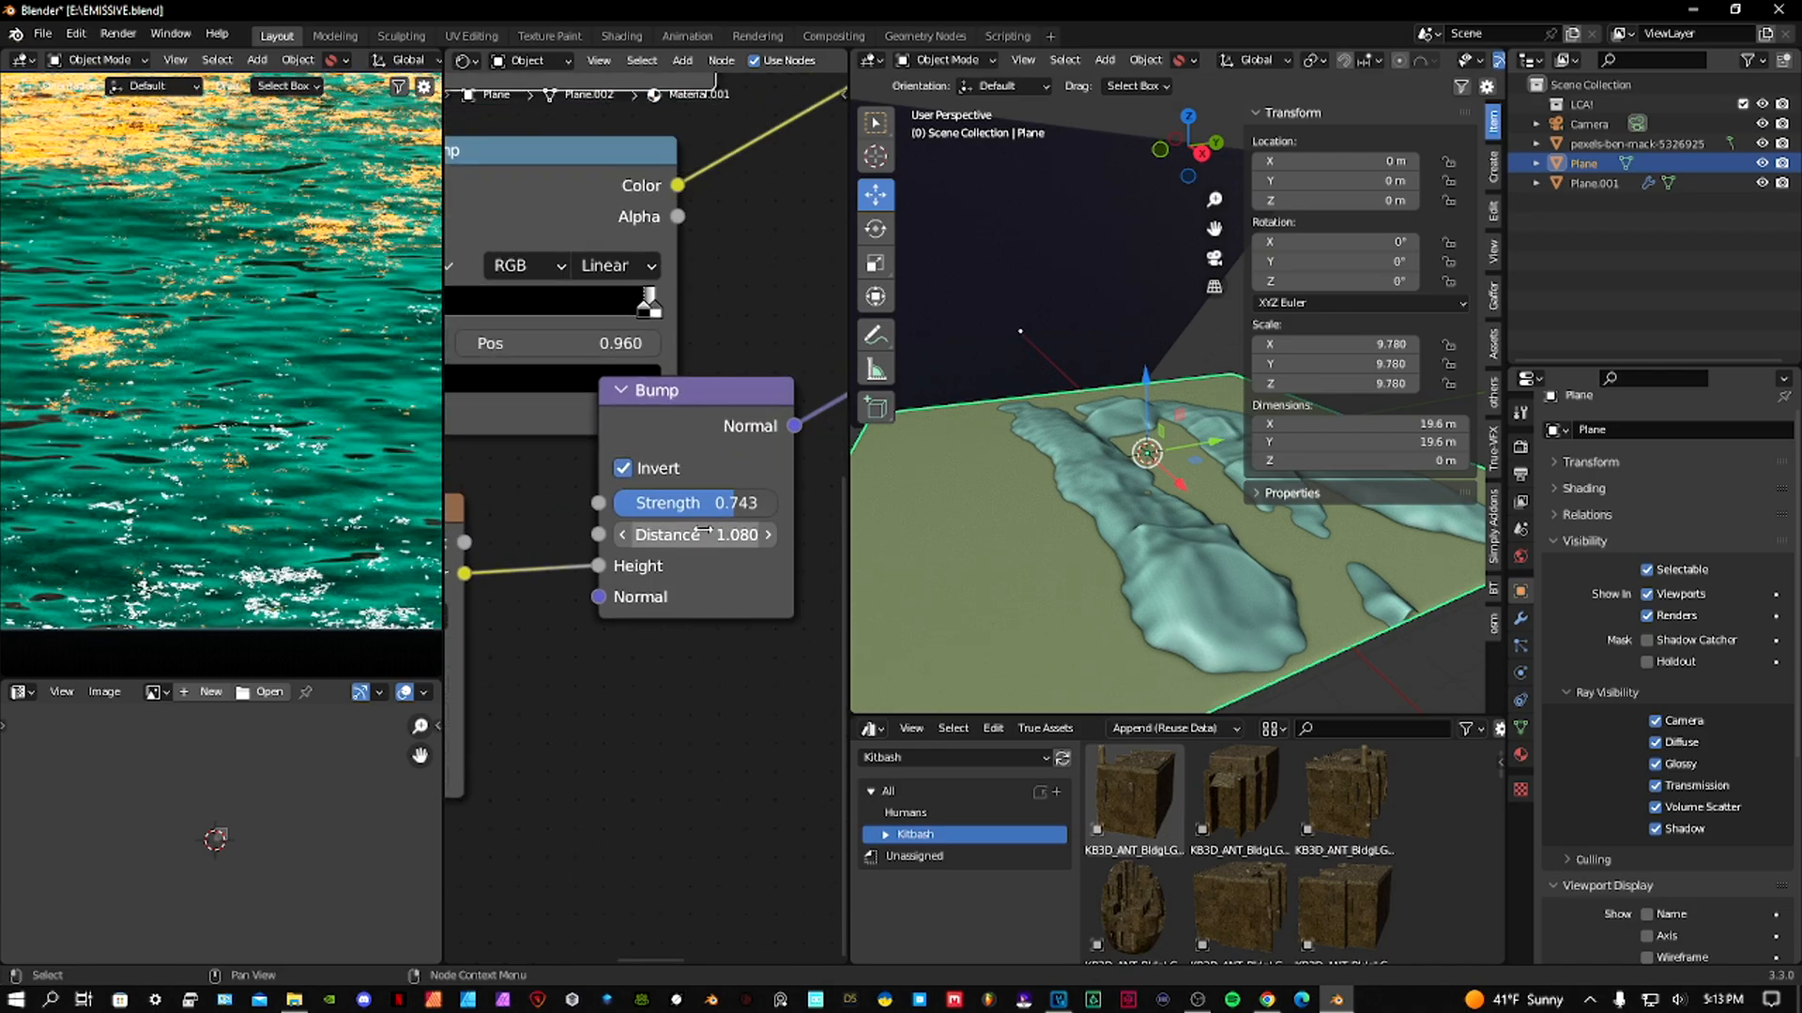
{"action": "left_click_drag", "start_coordinate": [717, 503], "coordinate": [679, 503]}
{"action": "scroll", "coordinate": [236, 435], "scroll_direction": "down", "scroll_amount": 3}
{"action": "middle_click_drag", "start_coordinate": [281, 341], "coordinate": [306, 543], "text": "shift"}
{"action": "scroll", "coordinate": [307, 543], "scroll_direction": "down", "scroll_amount": 1}
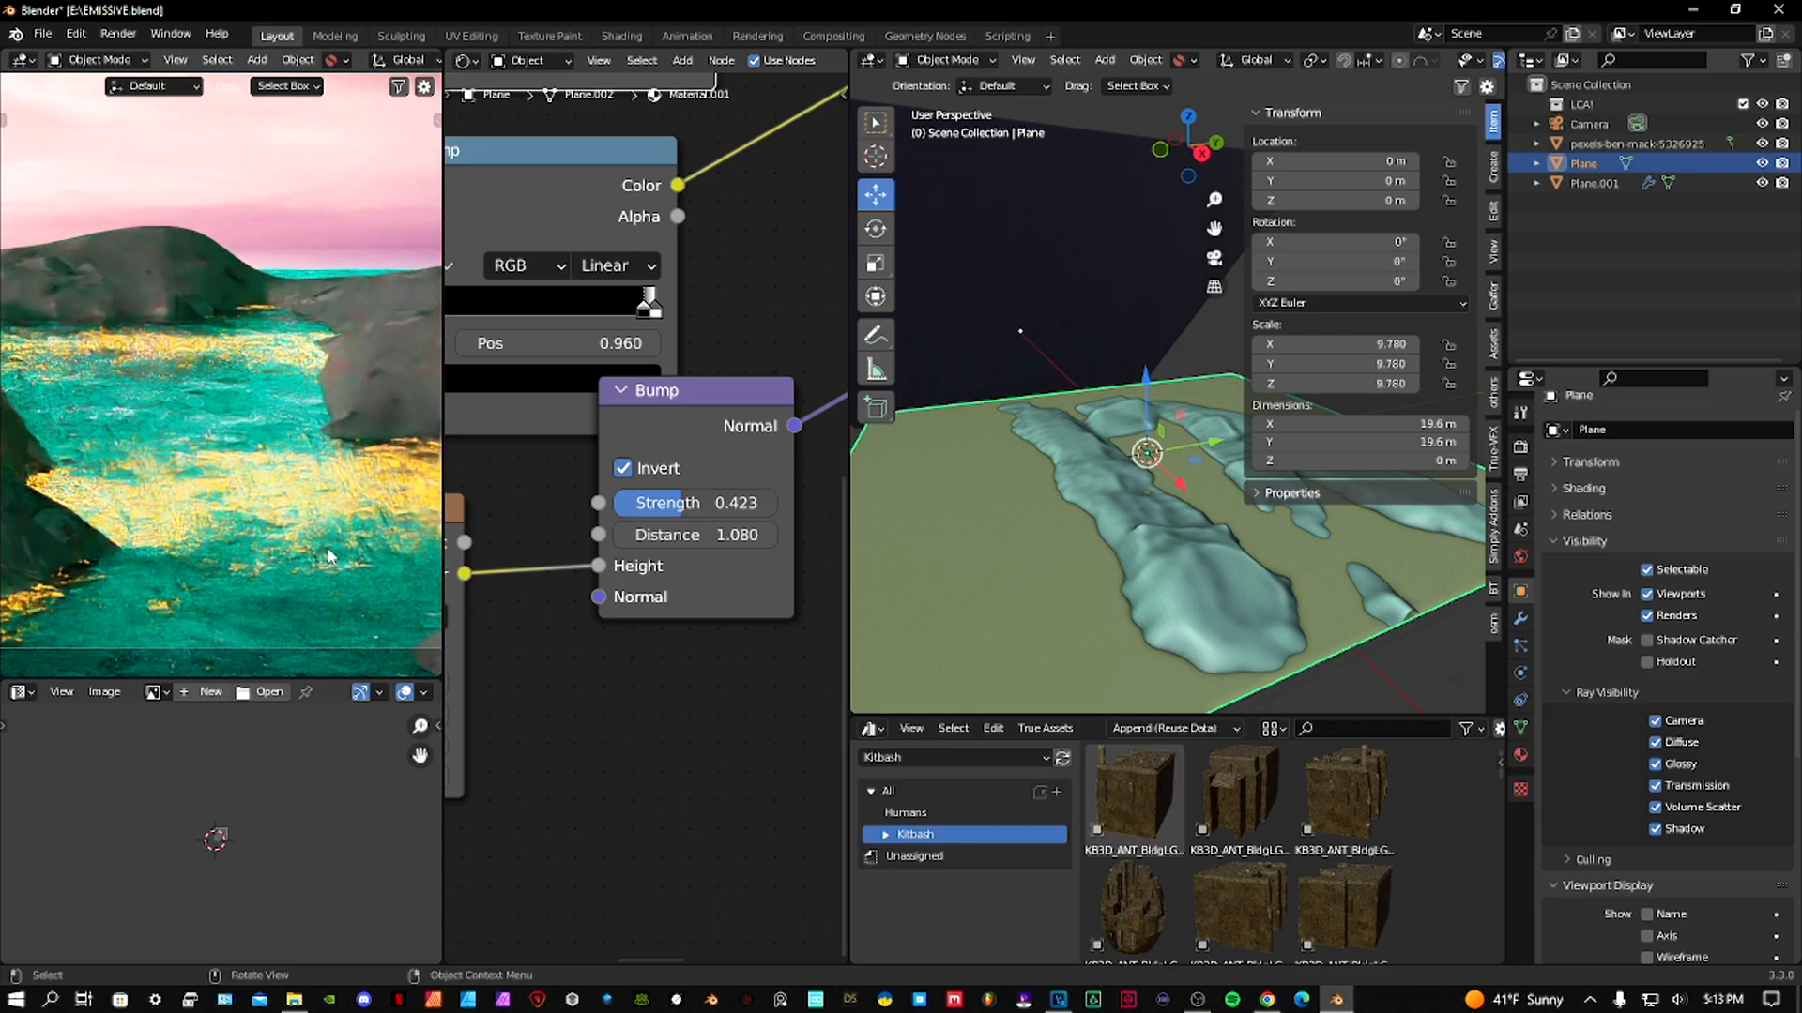
{"action": "scroll", "coordinate": [329, 555], "scroll_direction": "down", "scroll_amount": 2}
{"action": "middle_click_drag", "start_coordinate": [336, 536], "coordinate": [336, 599], "text": "shift"}
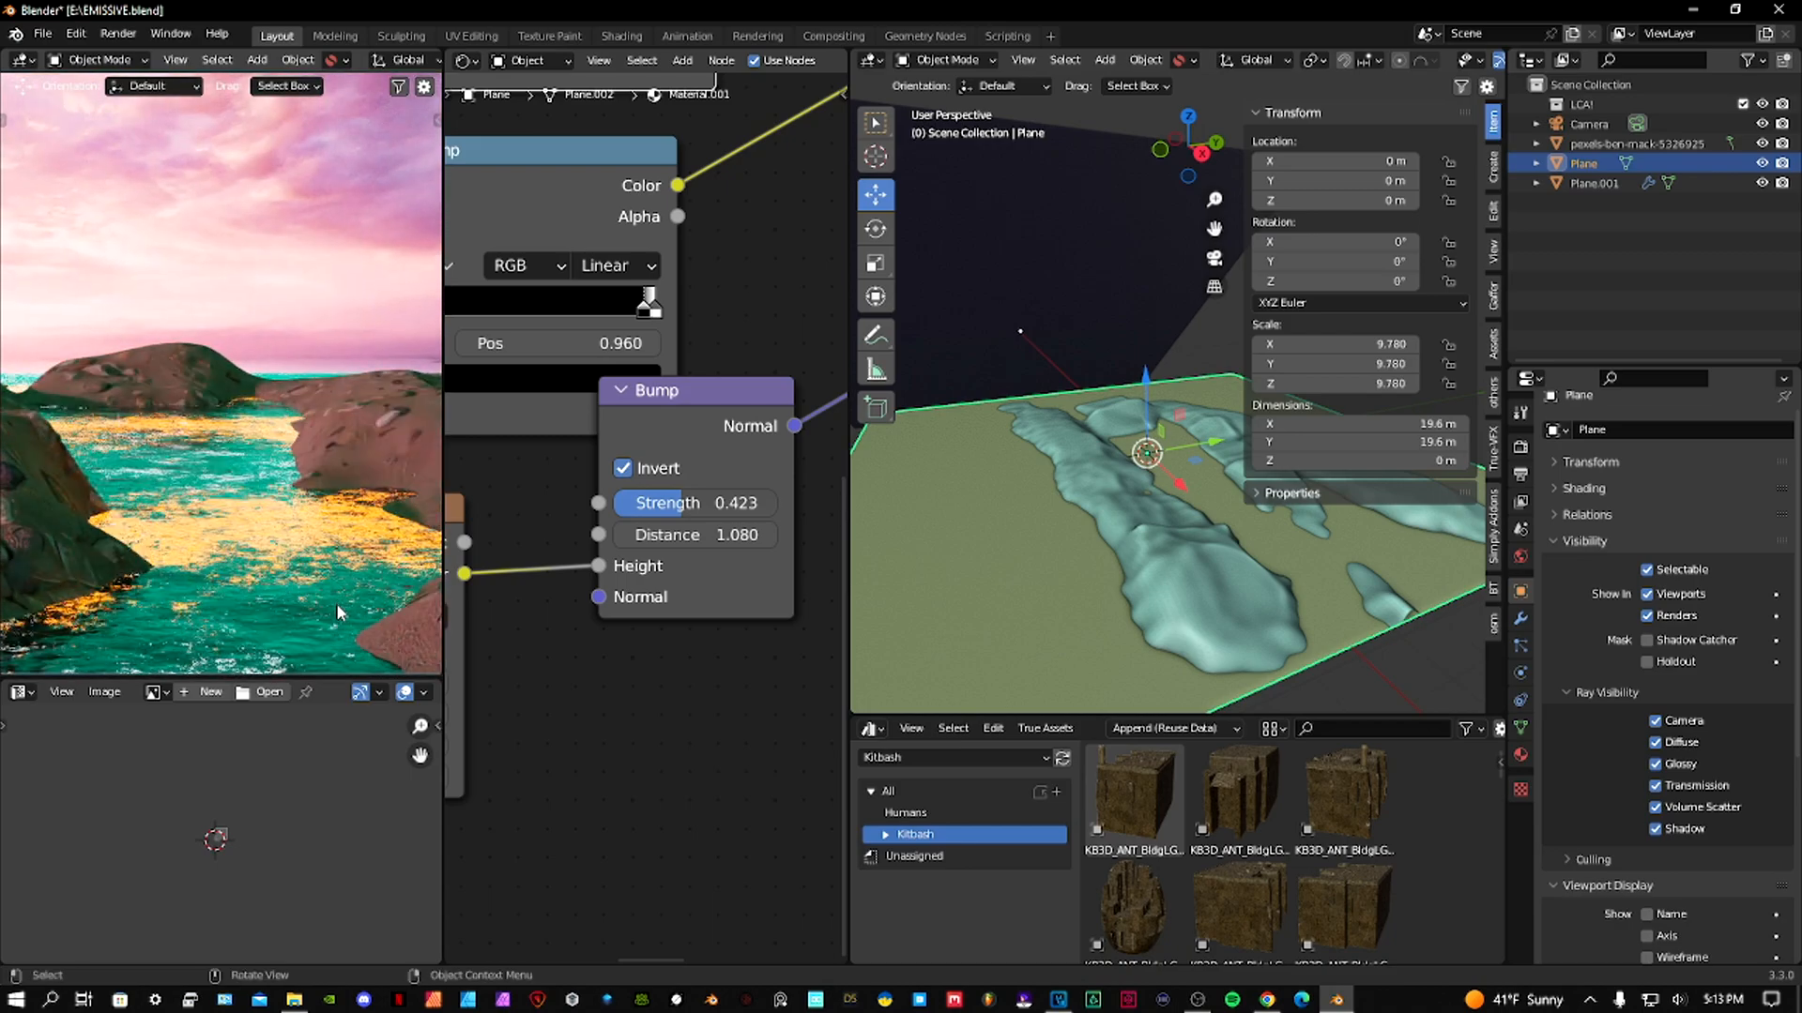